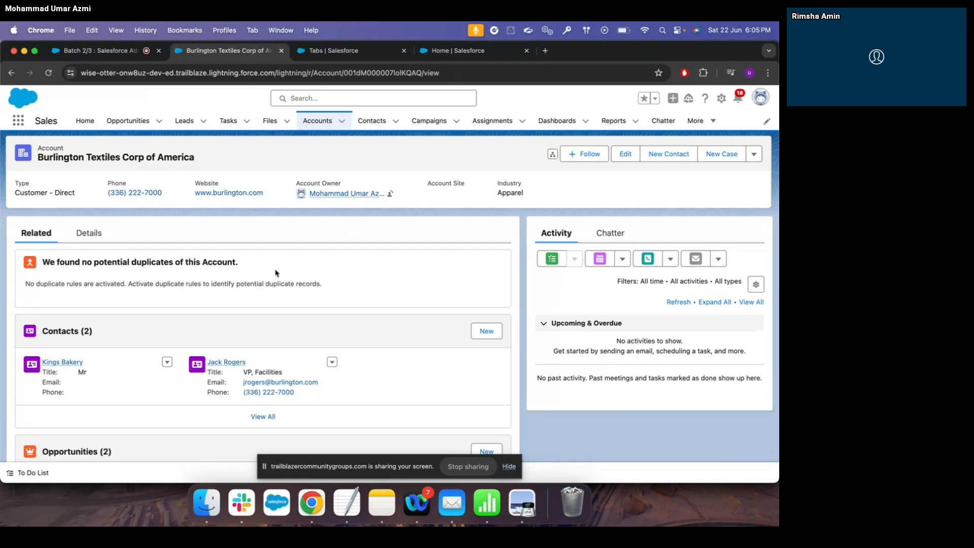
Show the Burlington Textiles account's details and put its fields into edit mode
{"action": "scroll", "coordinate": [276, 274], "scroll_direction": "down", "scroll_amount": 5}
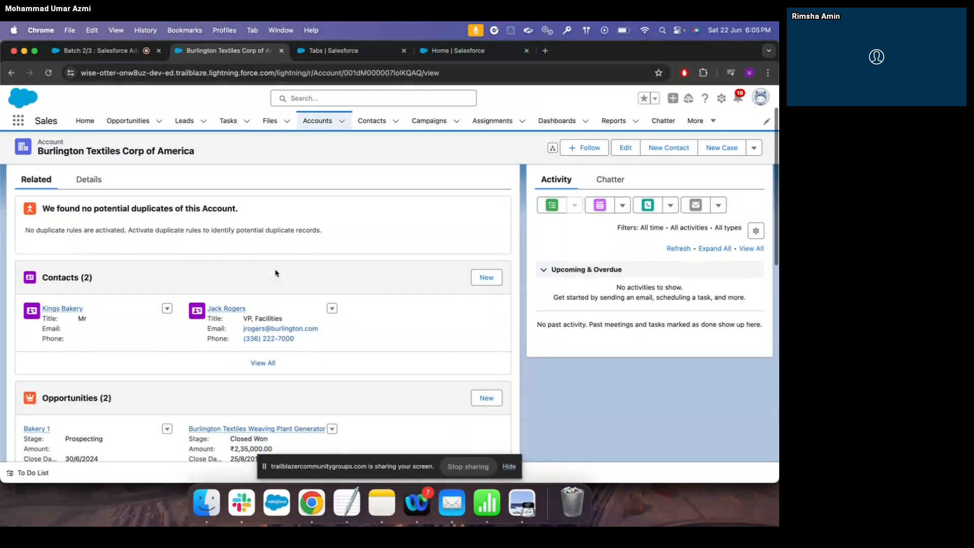
{"action": "scroll", "coordinate": [277, 274], "scroll_direction": "up", "scroll_amount": 5}
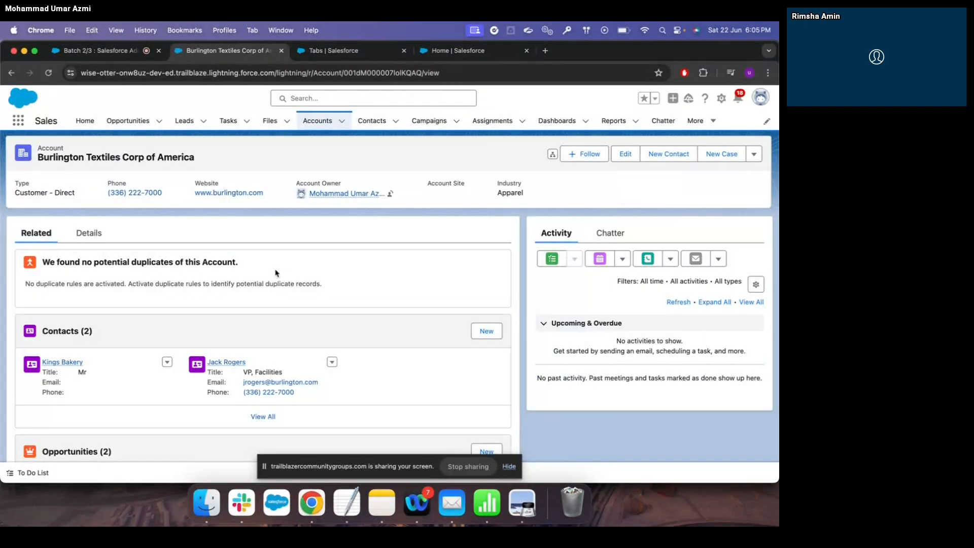
{"action": "left_click", "coordinate": [403, 463]}
{"action": "left_click_drag", "start_coordinate": [403, 462], "coordinate": [670, 472]}
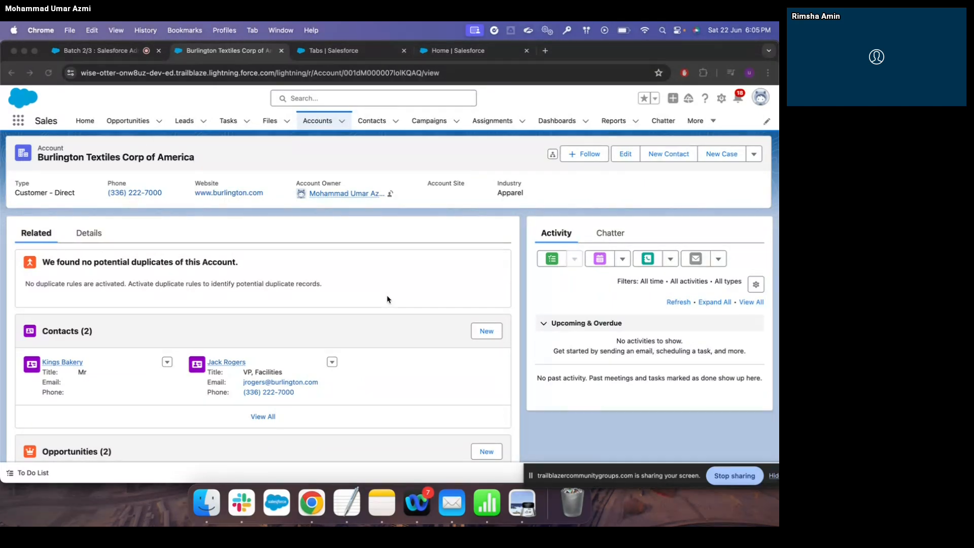
{"action": "left_click", "coordinate": [95, 235]}
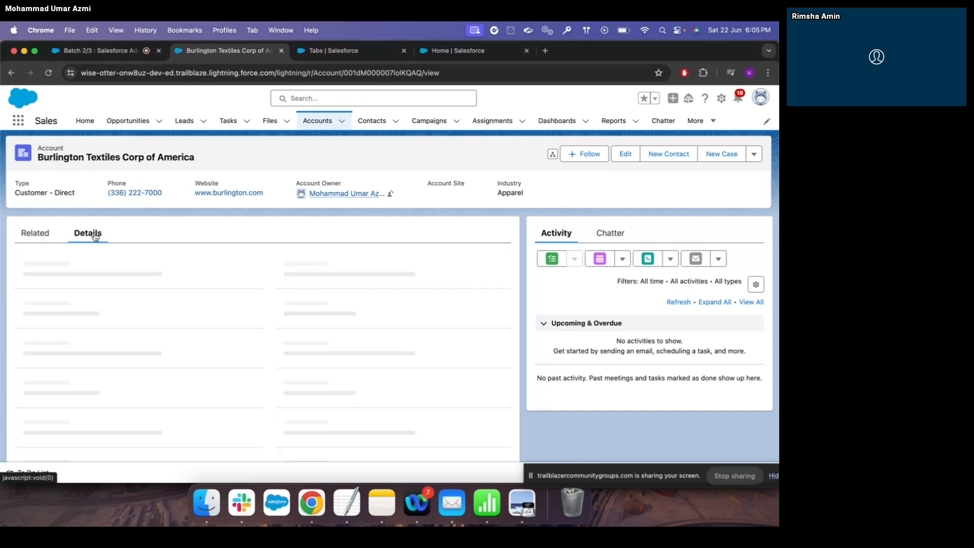
{"action": "scroll", "coordinate": [204, 349], "scroll_direction": "down", "scroll_amount": 5}
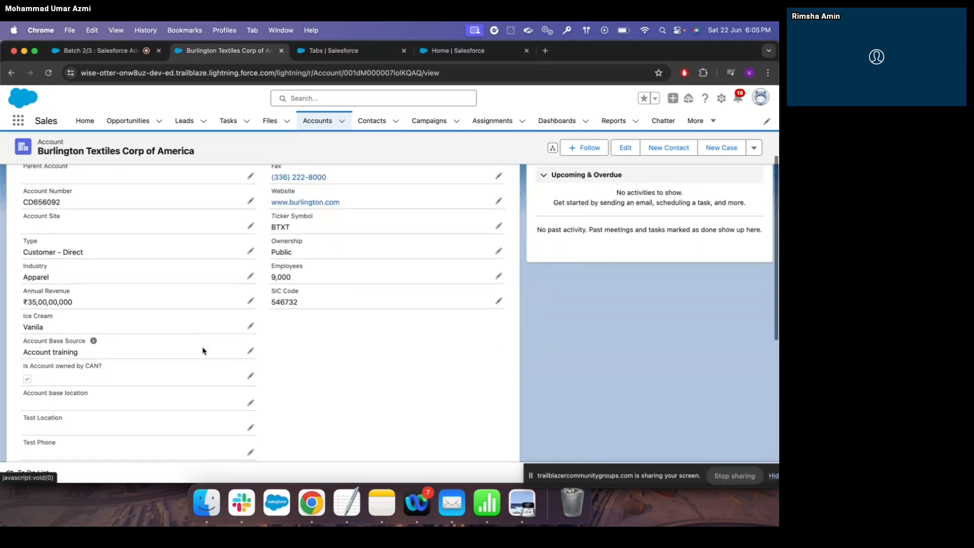
{"action": "scroll", "coordinate": [203, 350], "scroll_direction": "down", "scroll_amount": 3}
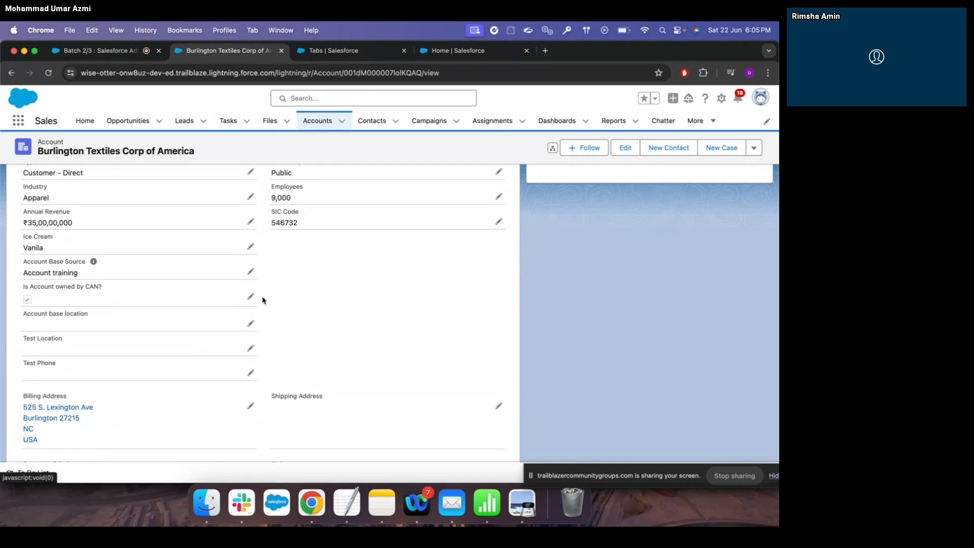
{"action": "left_click", "coordinate": [250, 272]}
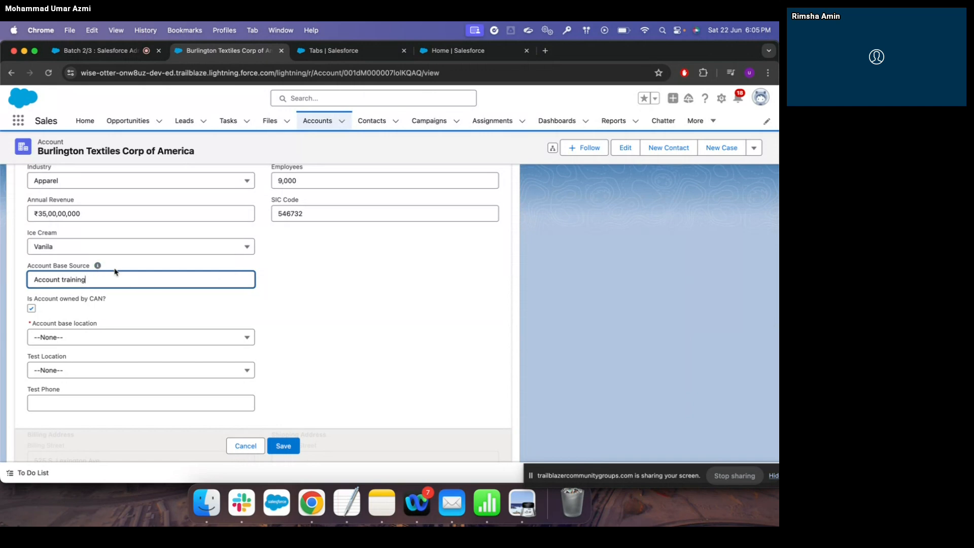
Inspect the Account base location and Test Location picklists without choosing any value
{"action": "left_click", "coordinate": [187, 337]}
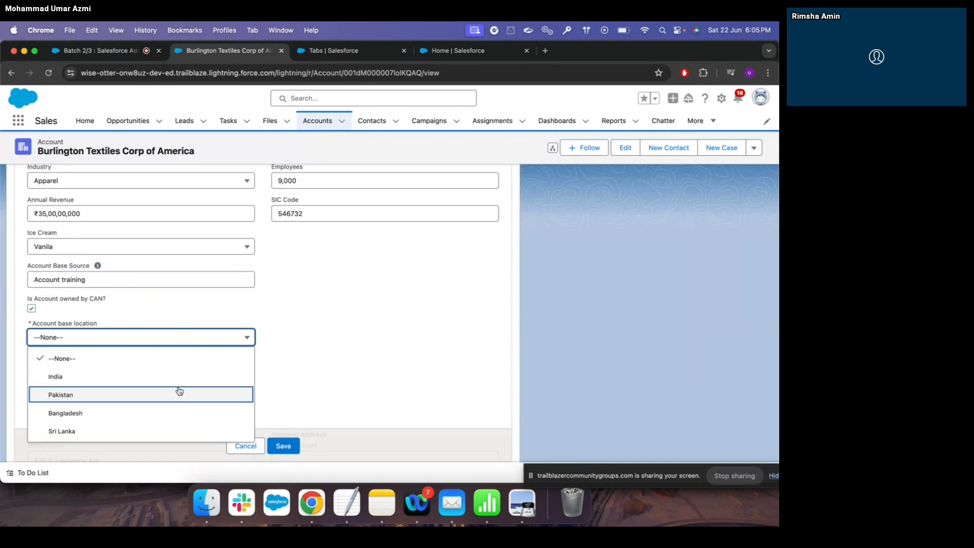
{"action": "scroll", "coordinate": [178, 391], "scroll_direction": "down", "scroll_amount": 2}
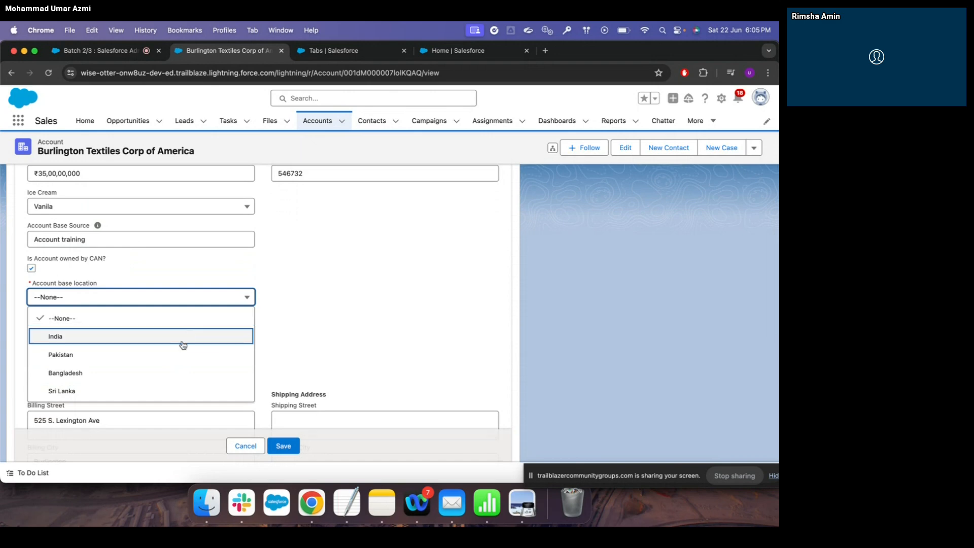
{"action": "left_click", "coordinate": [309, 305]}
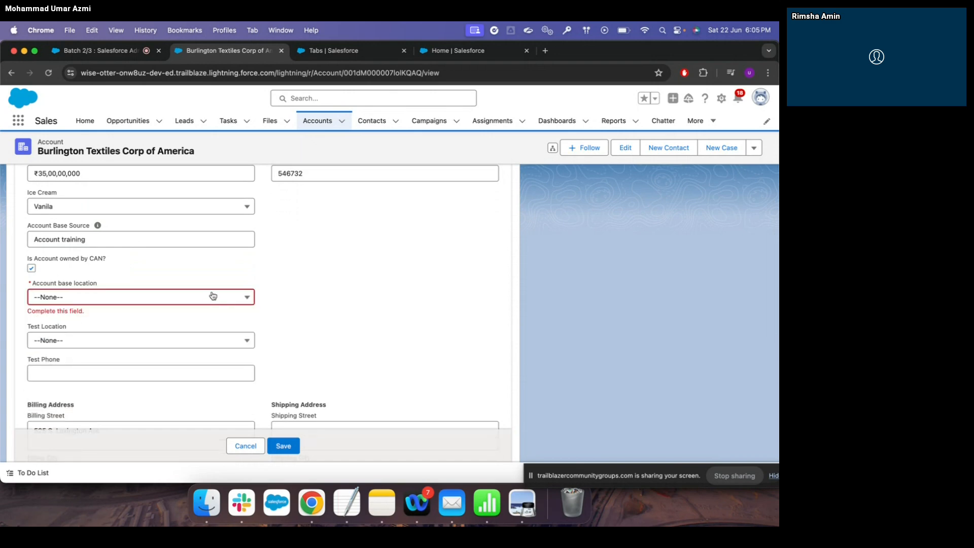
{"action": "left_click", "coordinate": [238, 299]}
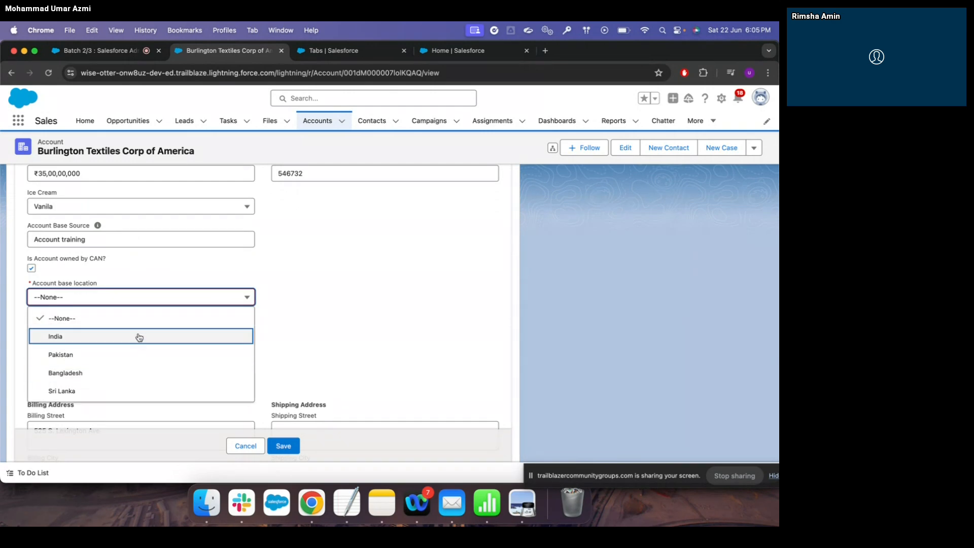
{"action": "left_click", "coordinate": [332, 299]}
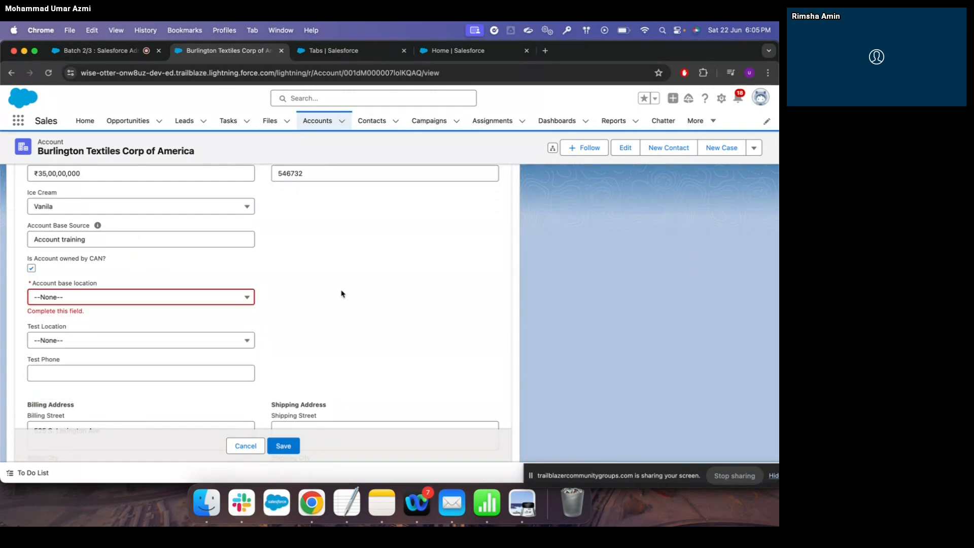
{"action": "left_click", "coordinate": [238, 344]}
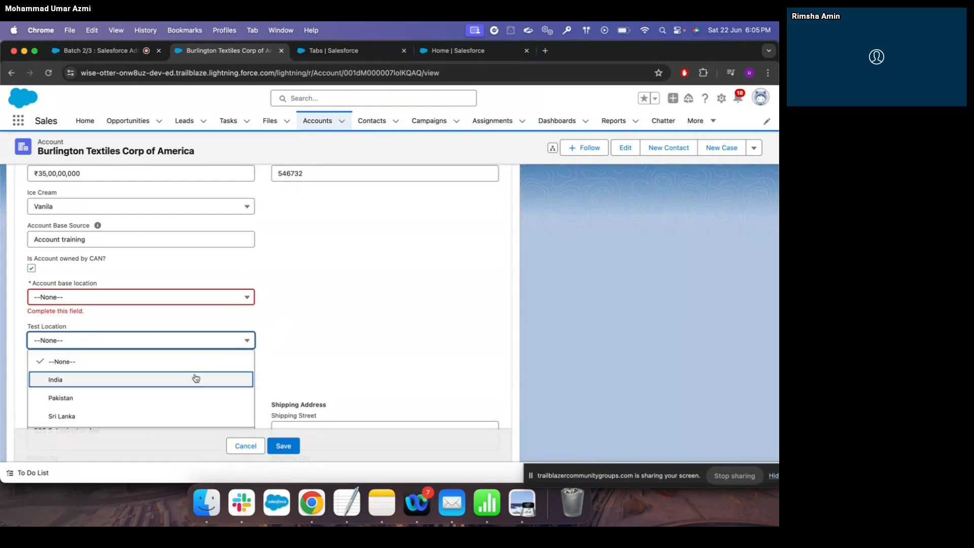
{"action": "scroll", "coordinate": [179, 393], "scroll_direction": "down", "scroll_amount": 2}
{"action": "left_click", "coordinate": [318, 321]}
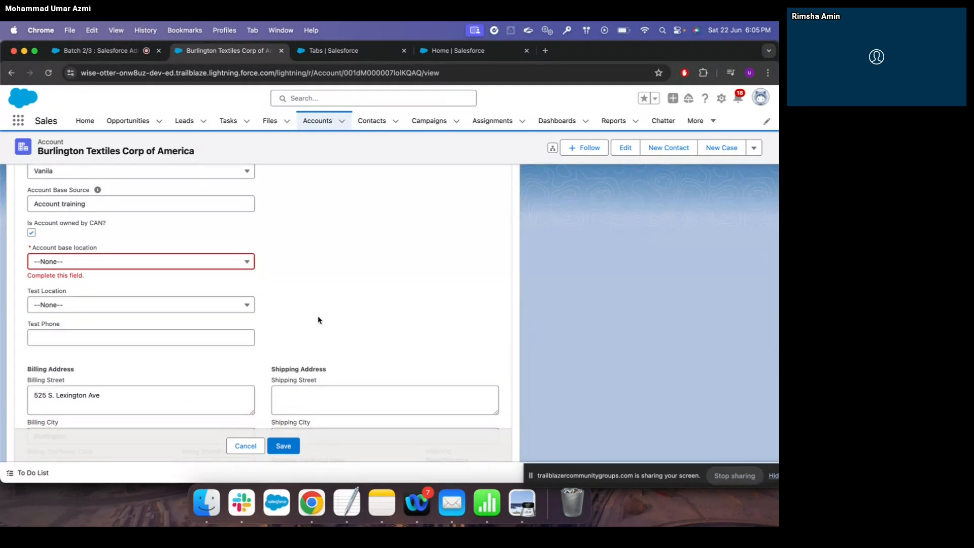
Open Setup in a new tab from the gear menu
{"action": "scroll", "coordinate": [413, 266], "scroll_direction": "up", "scroll_amount": 5}
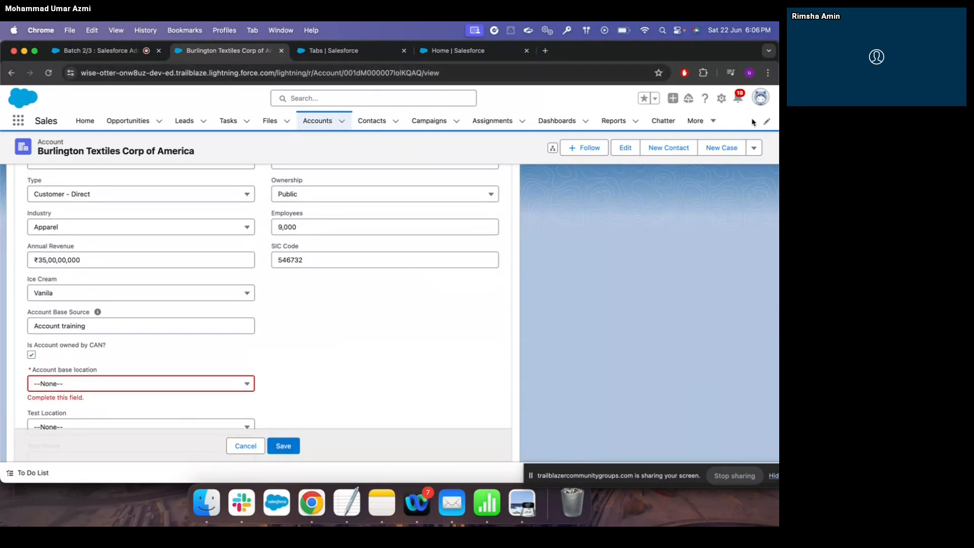
{"action": "left_click", "coordinate": [724, 99]}
{"action": "left_click", "coordinate": [687, 138]}
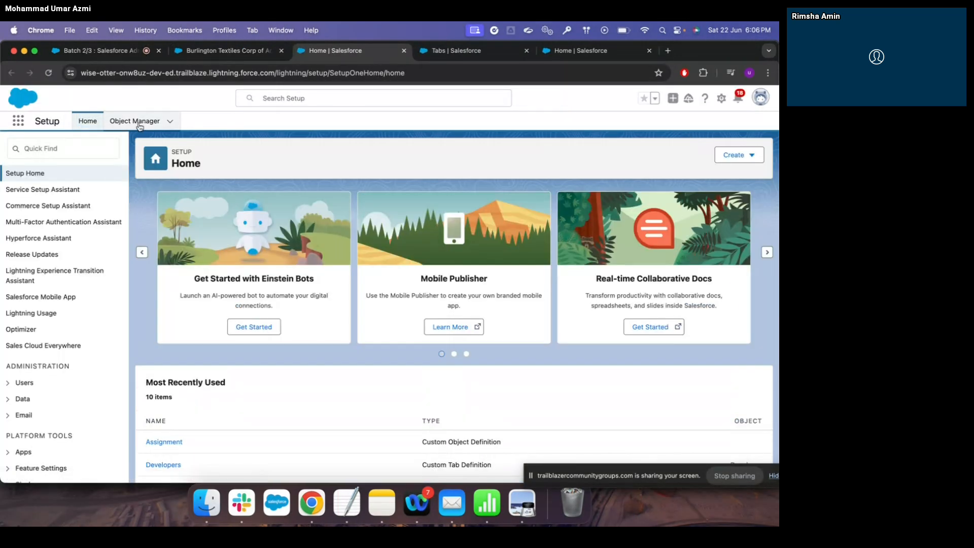
Open the Account object's Fields & Relationships in Object Manager
{"action": "left_click", "coordinate": [136, 121]}
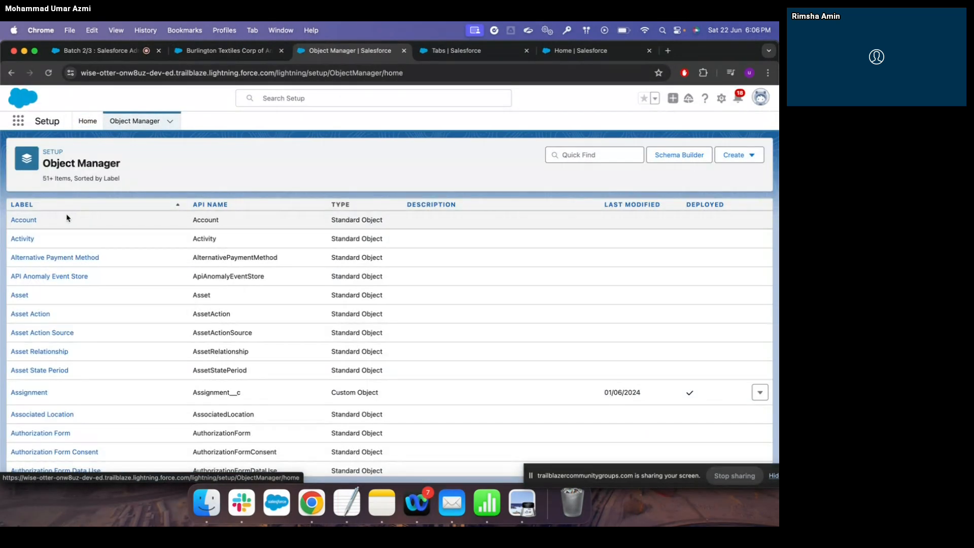
{"action": "left_click", "coordinate": [28, 220]}
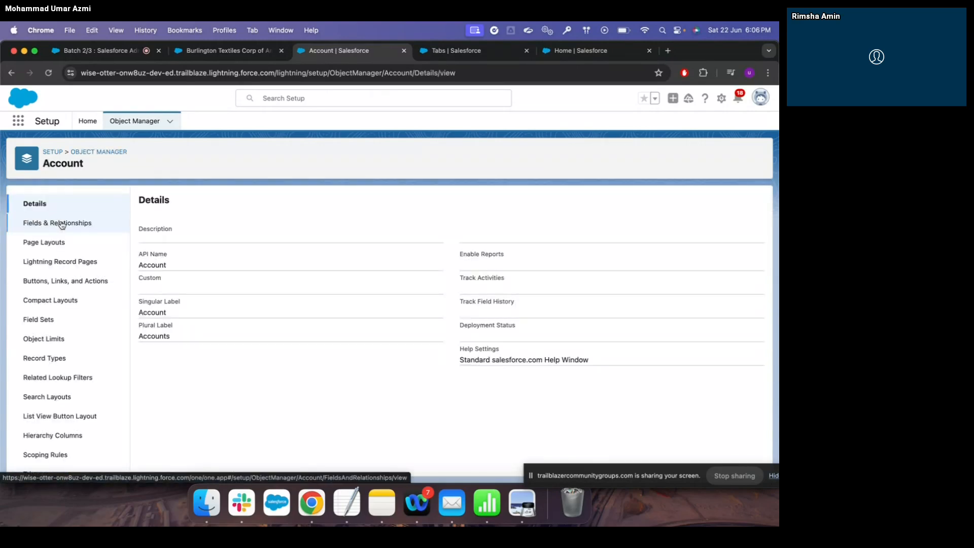
{"action": "left_click", "coordinate": [61, 224]}
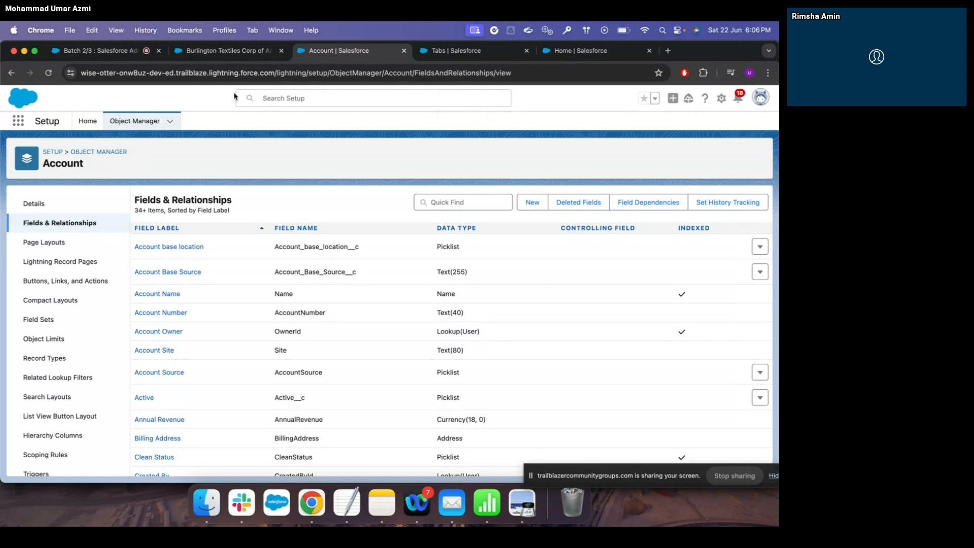
Check the Account base location choices on the record, then return to the Account fields page
{"action": "left_click", "coordinate": [229, 50]}
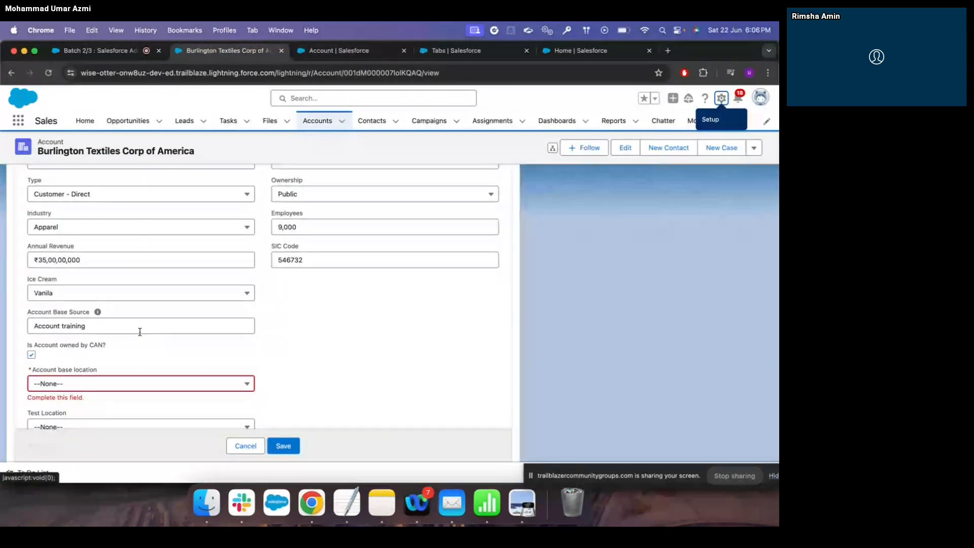
{"action": "scroll", "coordinate": [103, 371], "scroll_direction": "down", "scroll_amount": 3}
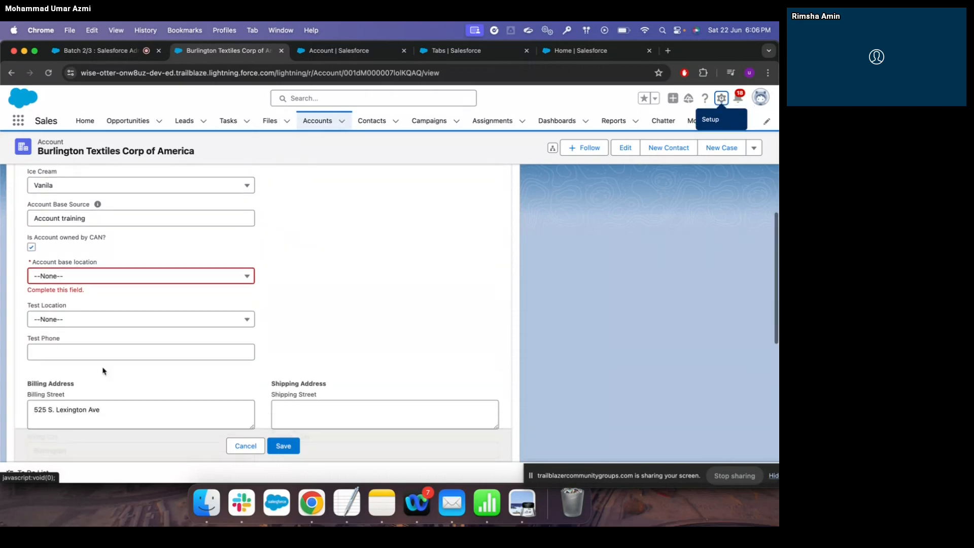
{"action": "left_click", "coordinate": [197, 277]}
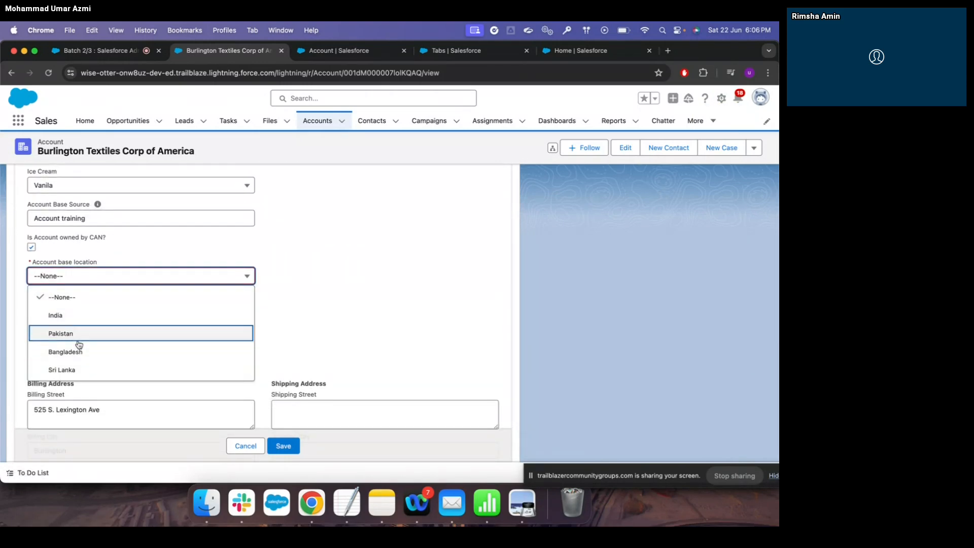
{"action": "left_click", "coordinate": [364, 244]}
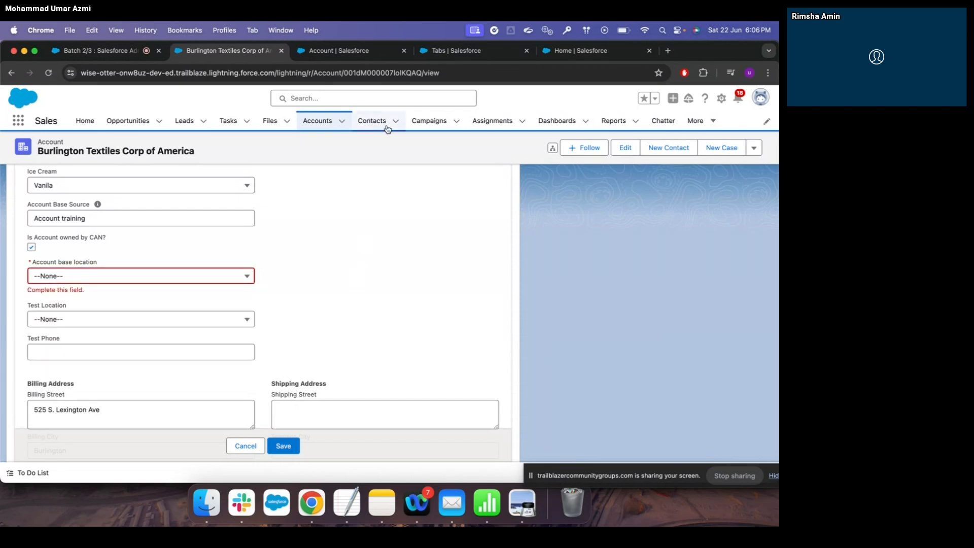
{"action": "left_click", "coordinate": [367, 54]}
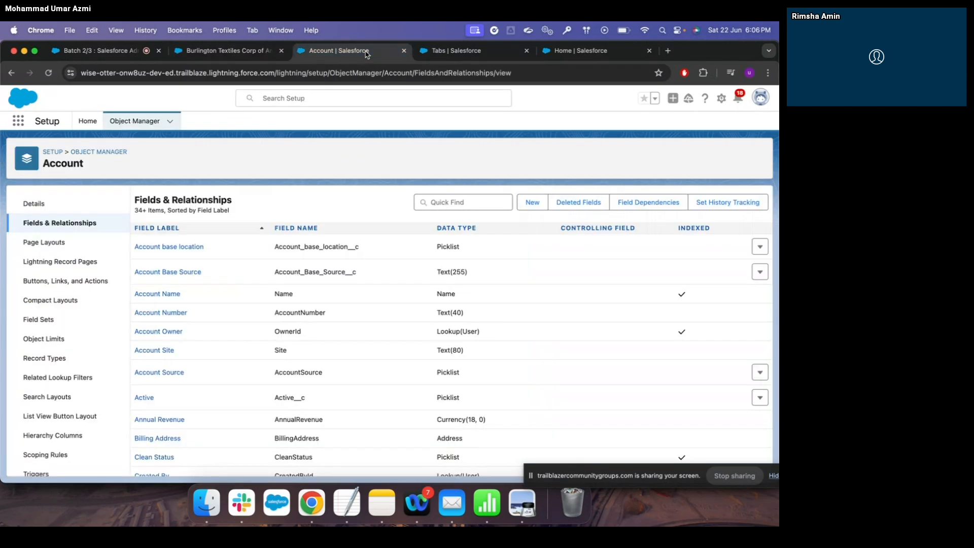
Start a new custom Account field of type Picklist
{"action": "left_click", "coordinate": [533, 204]}
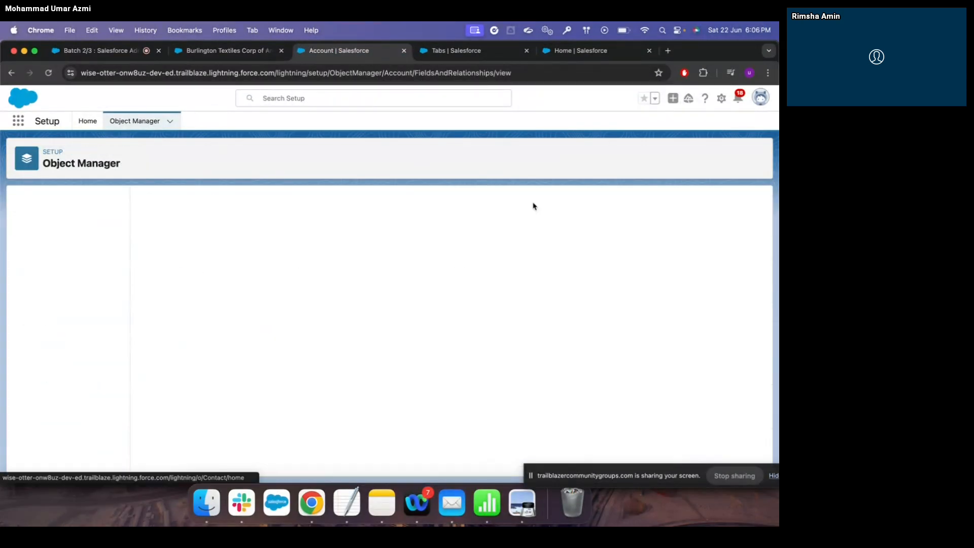
{"action": "scroll", "coordinate": [261, 305], "scroll_direction": "down", "scroll_amount": 5}
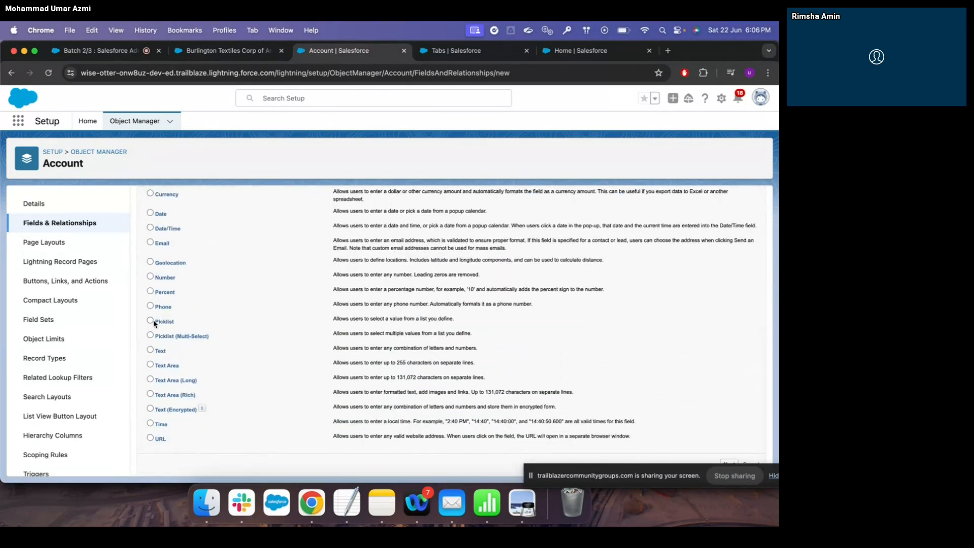
{"action": "left_click", "coordinate": [151, 319]}
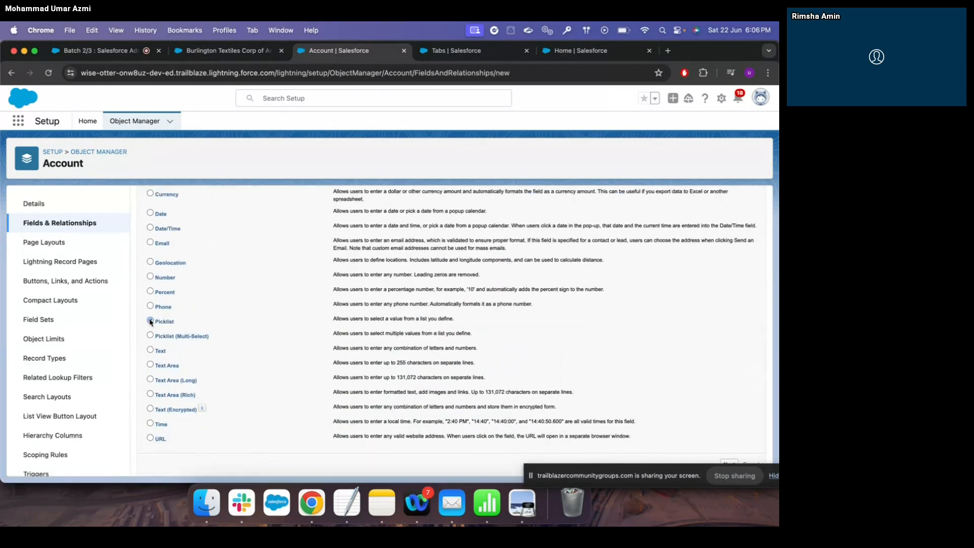
{"action": "left_click", "coordinate": [673, 469]}
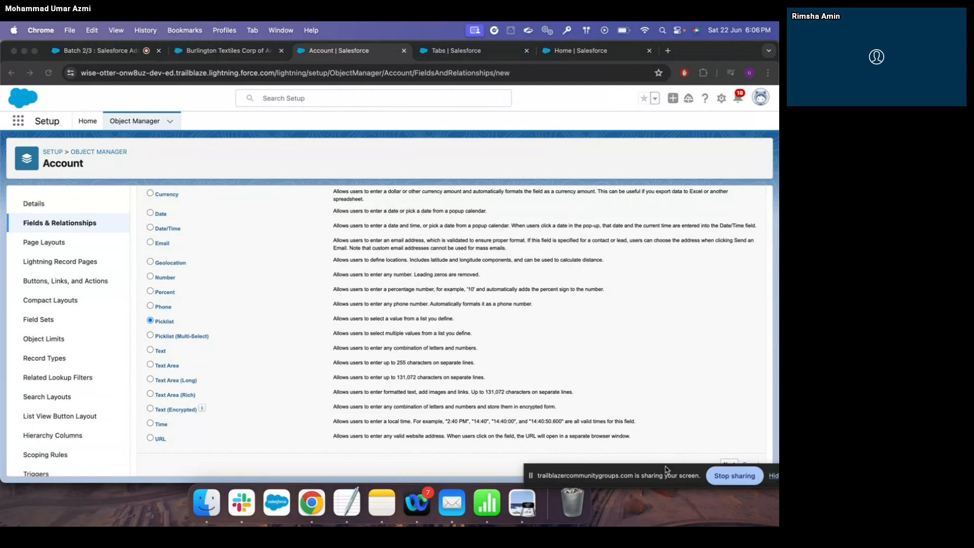
{"action": "left_click_drag", "start_coordinate": [667, 469], "coordinate": [510, 503]}
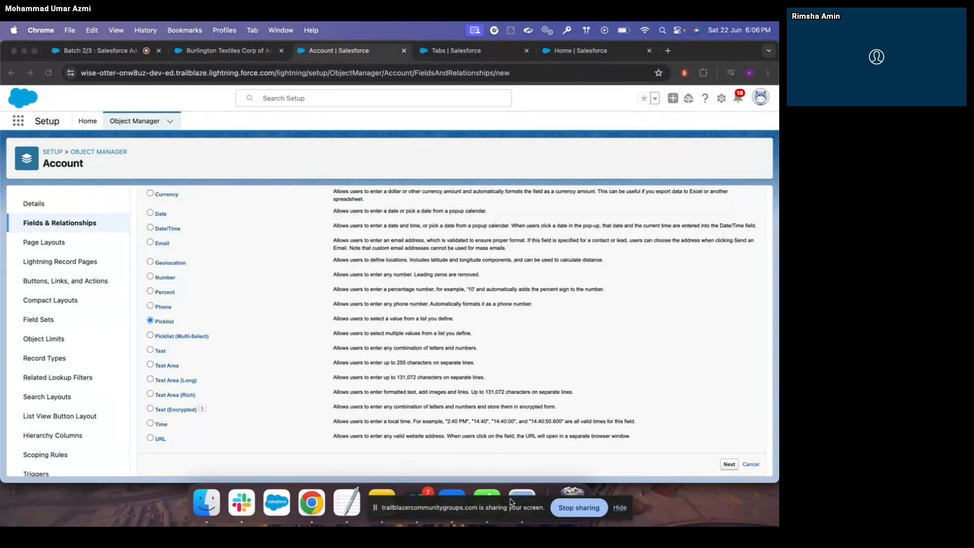
{"action": "left_click", "coordinate": [729, 465]}
{"action": "left_click", "coordinate": [729, 465]}
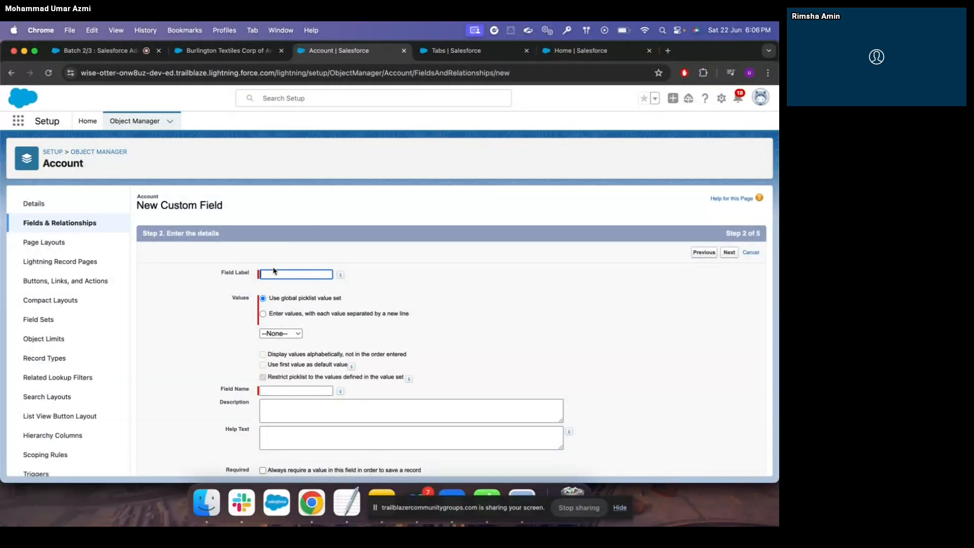
Label it City with values Lucknow, Karachi, Dhaka, Hyderabad, Lahore, Delhi and Columbo
{"action": "type", "text": "Citio"}
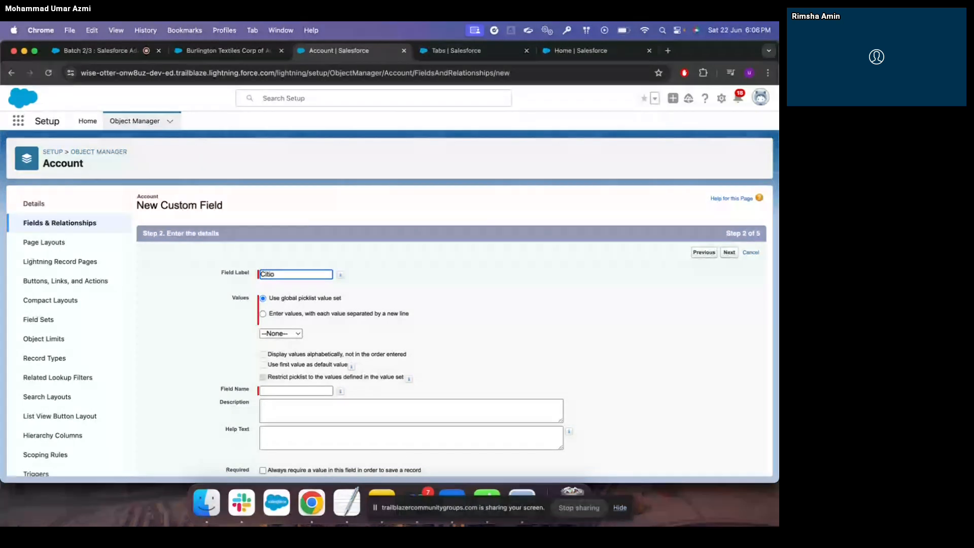
{"action": "key", "text": "BackSpace"}
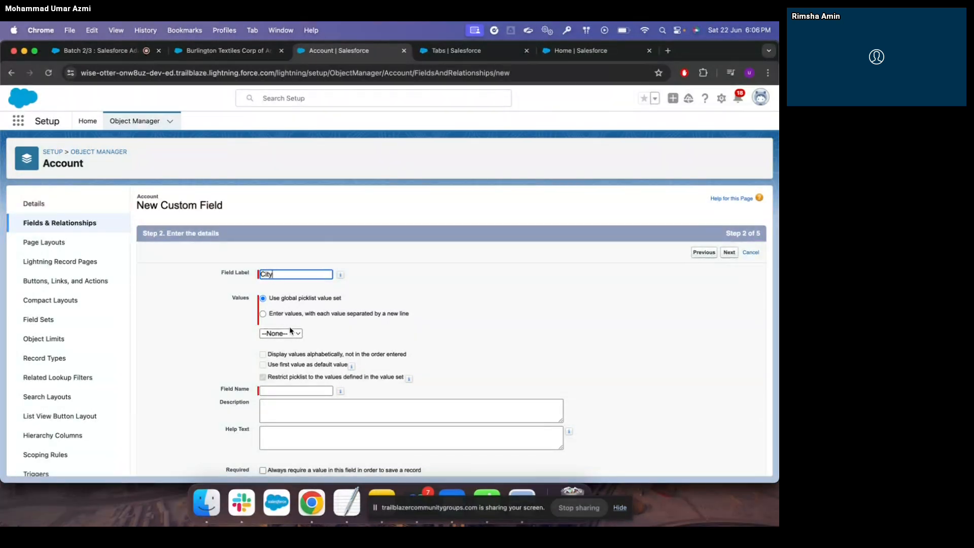
{"action": "left_click", "coordinate": [263, 314]}
{"action": "left_click", "coordinate": [272, 344]}
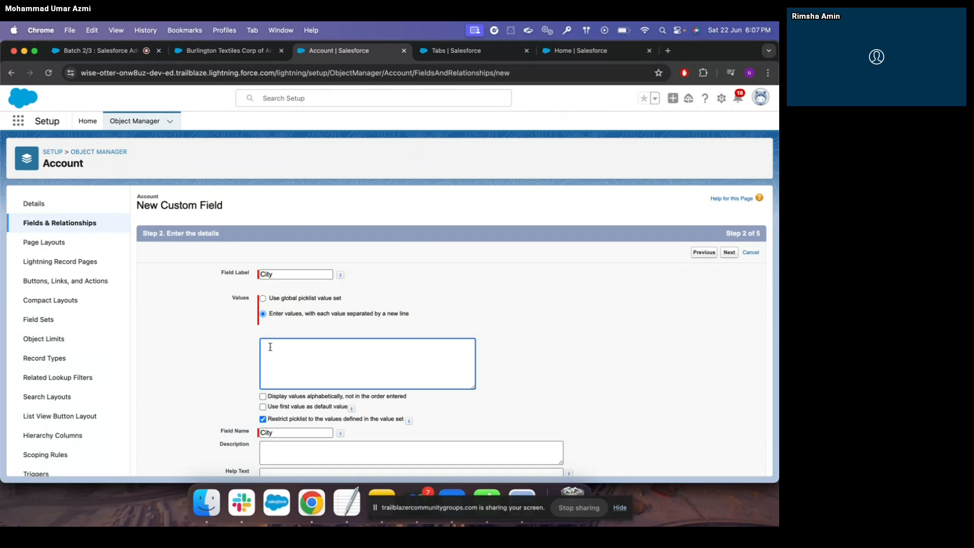
{"action": "type", "text": "Lucknow"}
{"action": "scroll", "coordinate": [339, 346], "scroll_direction": "down", "scroll_amount": 2}
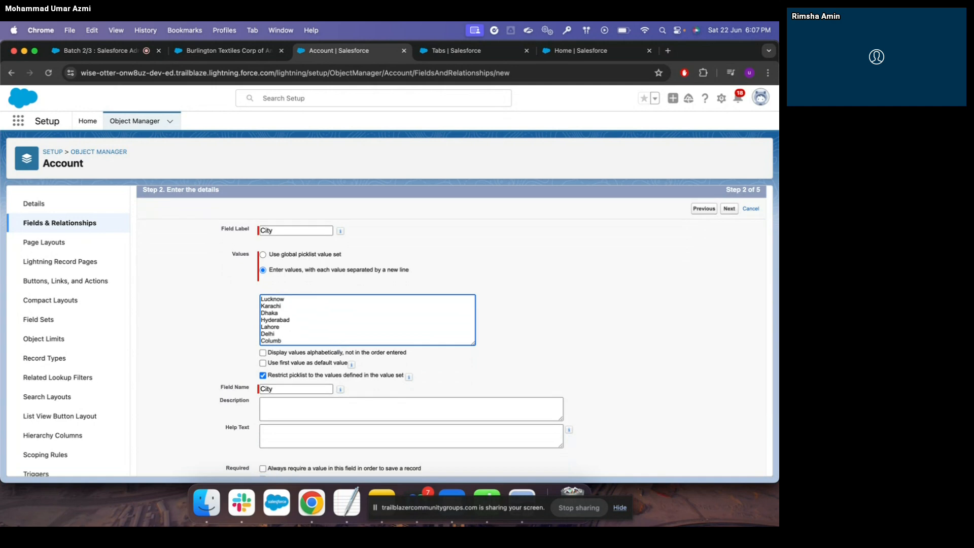
{"action": "scroll", "coordinate": [396, 330], "scroll_direction": "down", "scroll_amount": 4}
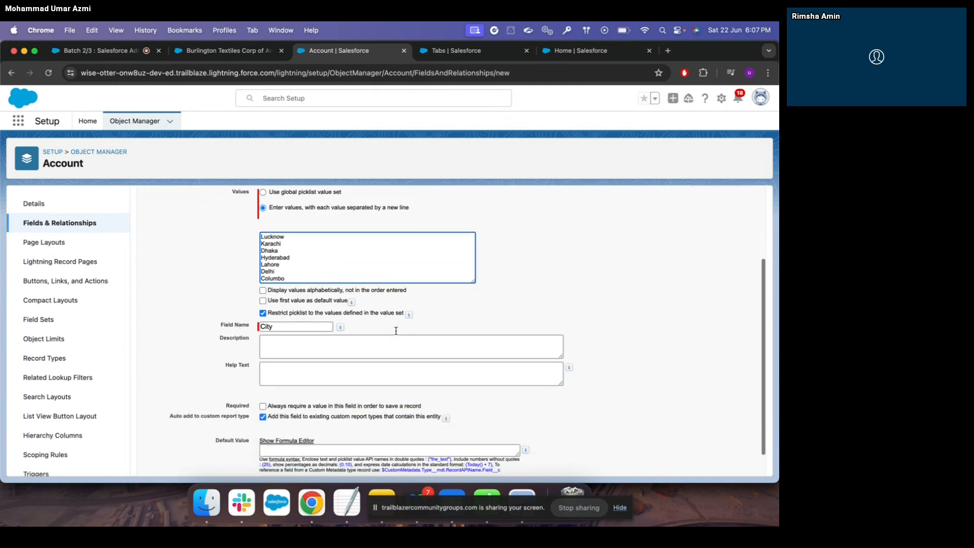
{"action": "scroll", "coordinate": [396, 331], "scroll_direction": "down", "scroll_amount": 1}
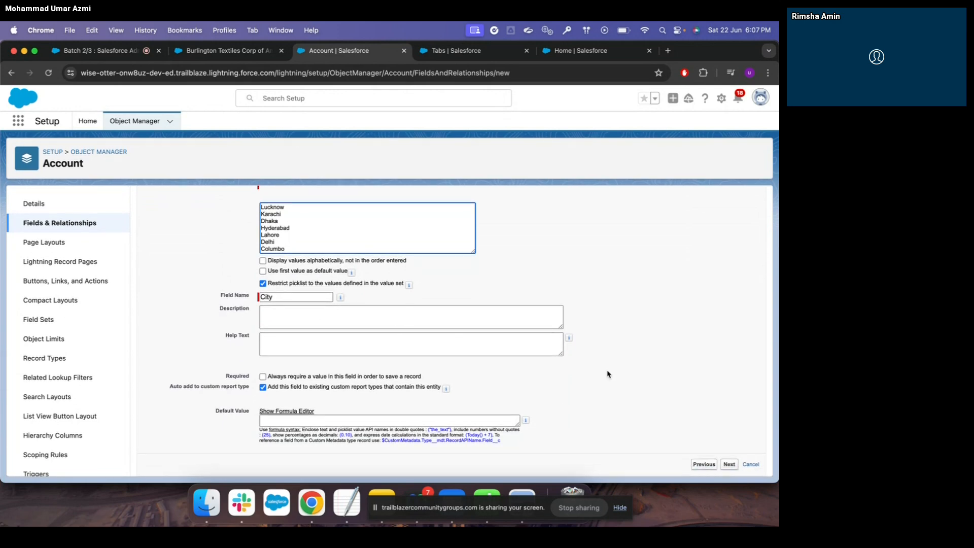
{"action": "left_click", "coordinate": [731, 466]}
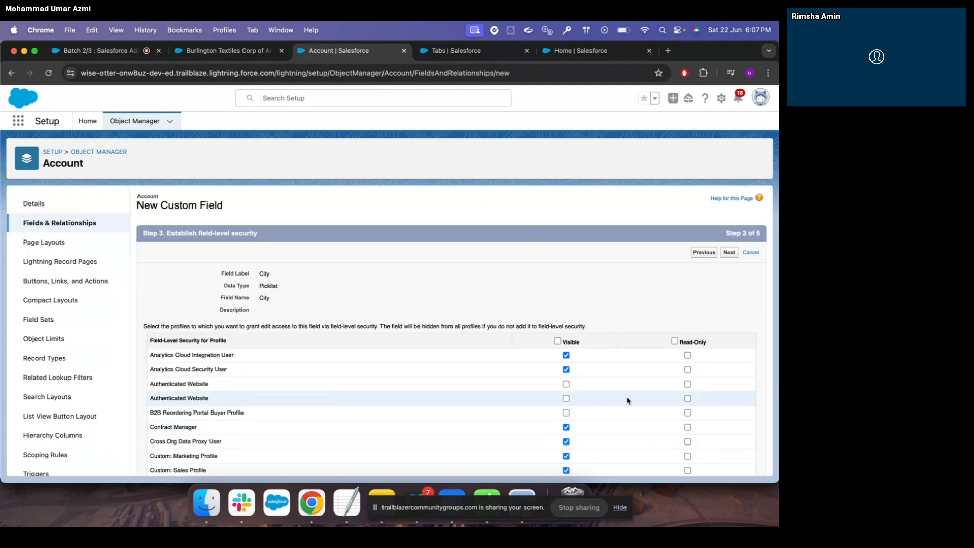
Make City visible to all profiles, keep it on all layouts, and save the field
{"action": "left_click", "coordinate": [557, 341]}
{"action": "scroll", "coordinate": [635, 342], "scroll_direction": "down", "scroll_amount": 10}
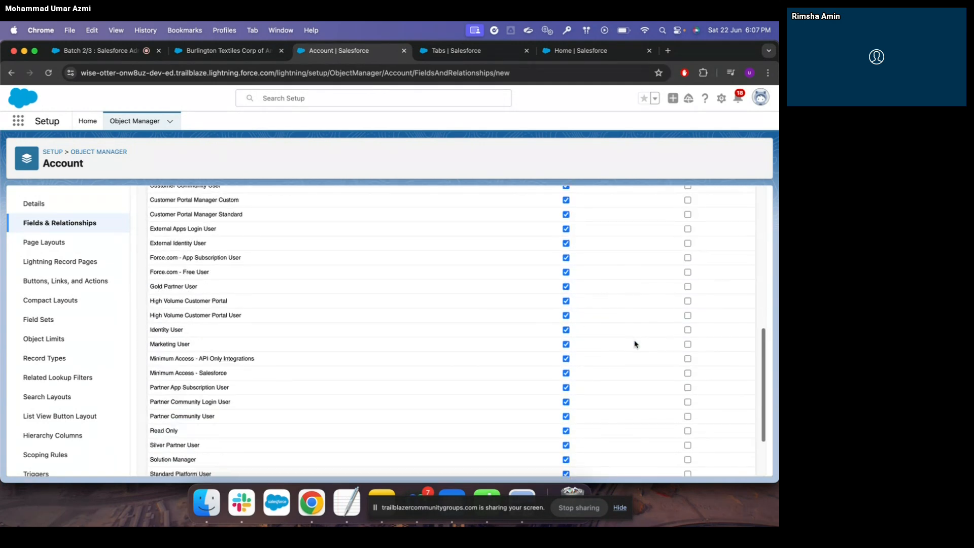
{"action": "left_click", "coordinate": [729, 464]}
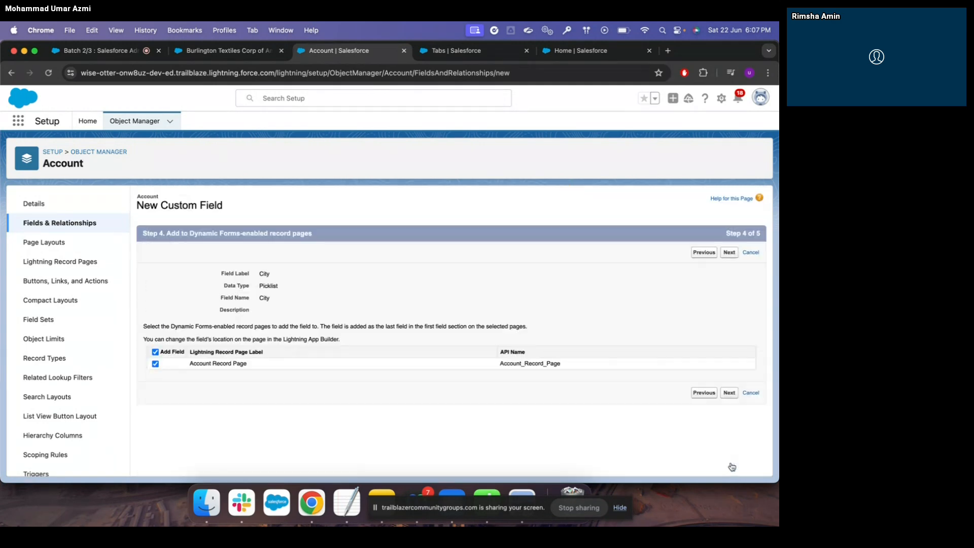
{"action": "left_click", "coordinate": [730, 394]}
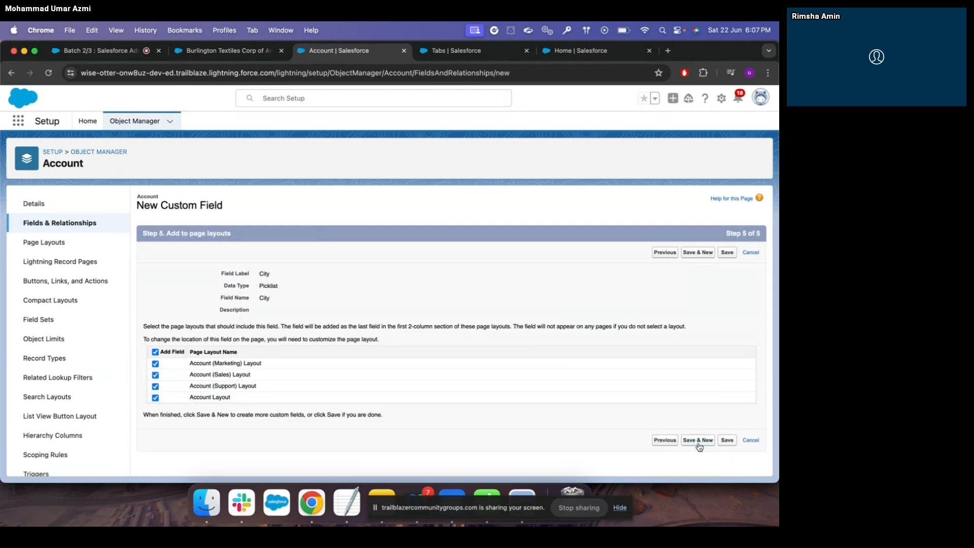
{"action": "left_click", "coordinate": [727, 440]}
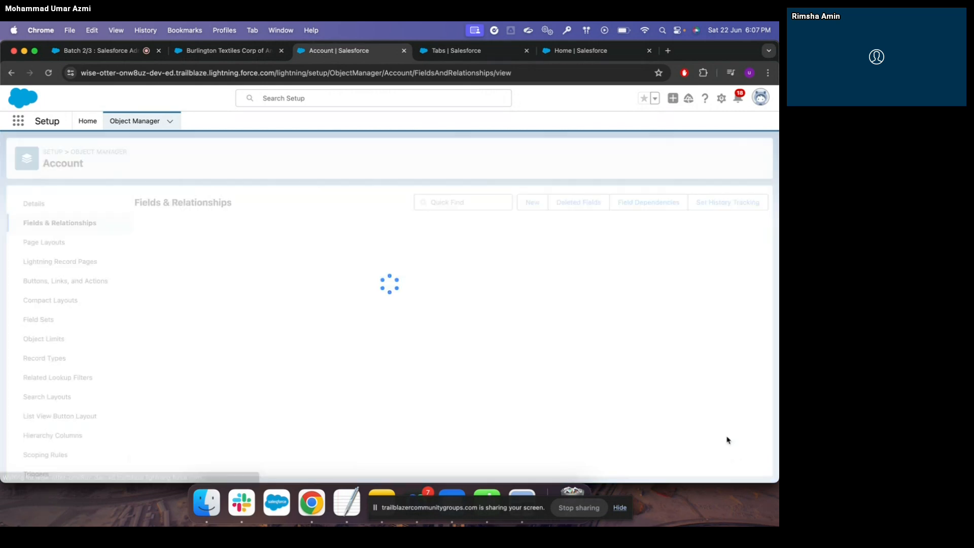
Discard the pending Burlington Textiles edit, reload the record, and view its details
{"action": "left_click", "coordinate": [214, 58]}
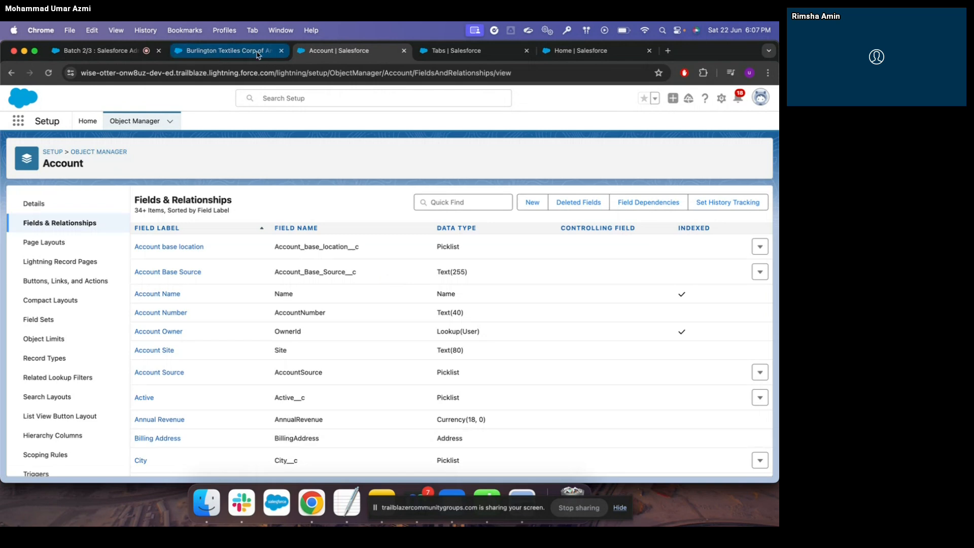
{"action": "left_click", "coordinate": [244, 447]}
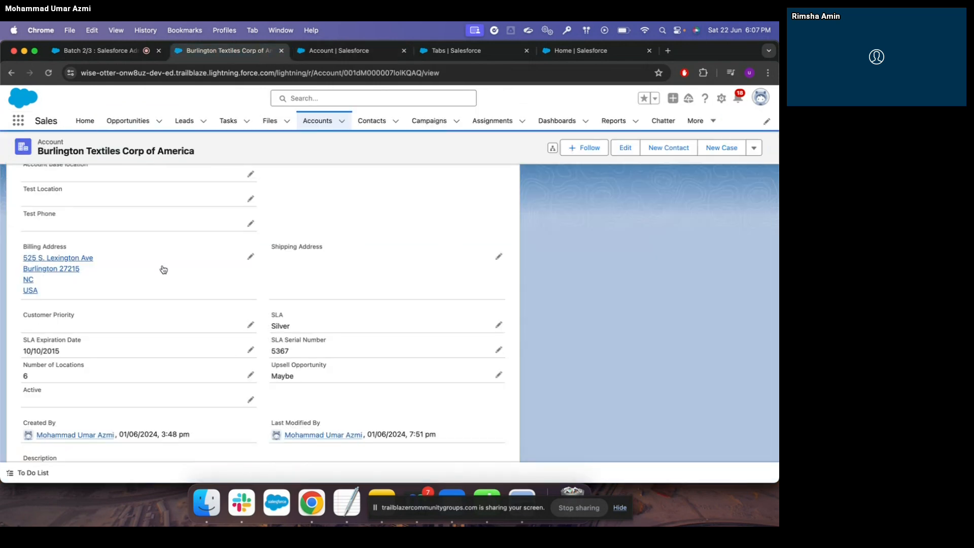
{"action": "left_click", "coordinate": [48, 73]}
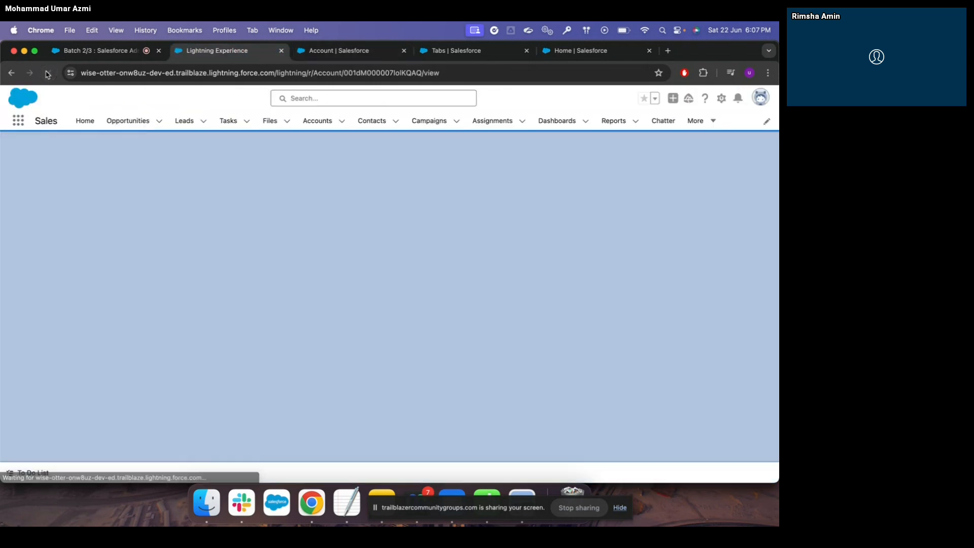
{"action": "left_click", "coordinate": [90, 235]}
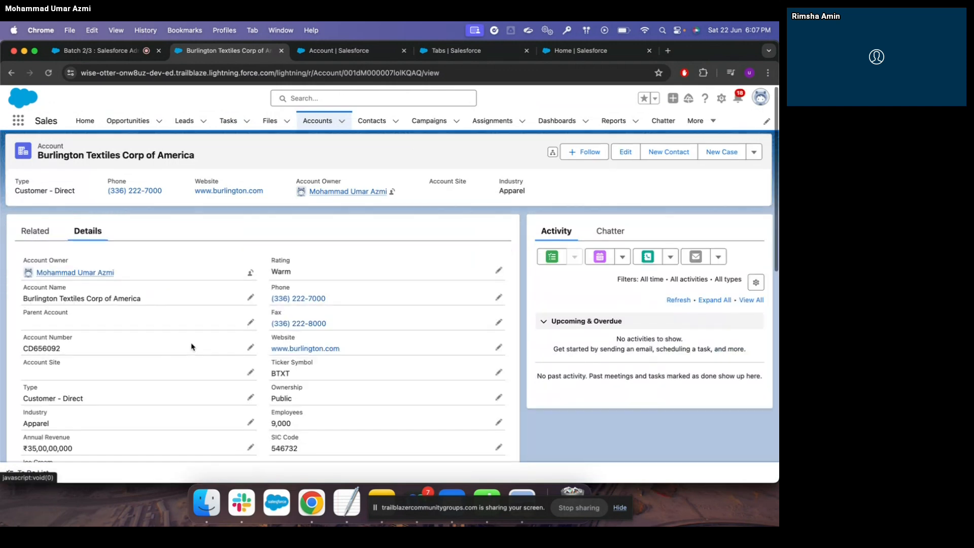
{"action": "scroll", "coordinate": [191, 344], "scroll_direction": "down", "scroll_amount": 8}
{"action": "scroll", "coordinate": [192, 347], "scroll_direction": "down", "scroll_amount": 4}
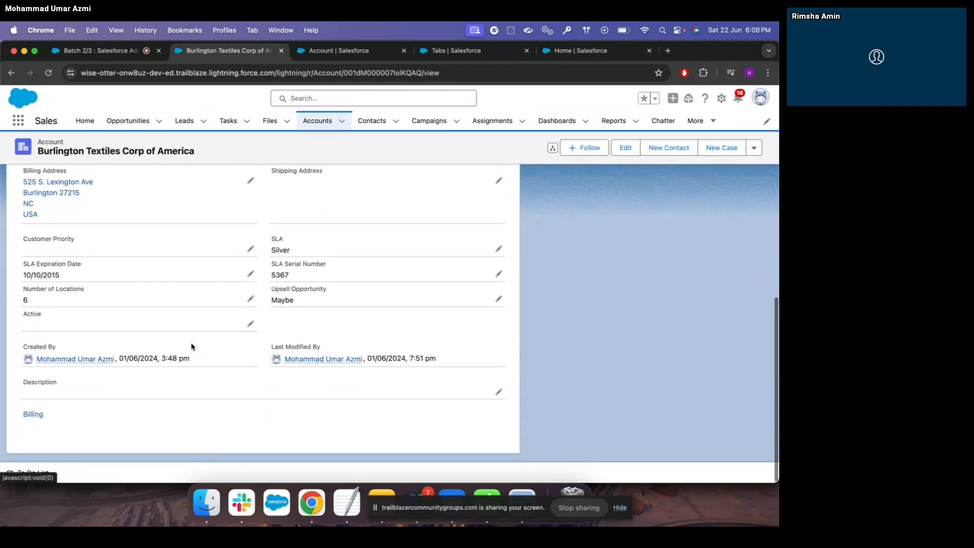
{"action": "scroll", "coordinate": [191, 346], "scroll_direction": "up", "scroll_amount": 7}
Log out of Salesforce and sign back in with the account password
{"action": "scroll", "coordinate": [191, 345], "scroll_direction": "up", "scroll_amount": 2}
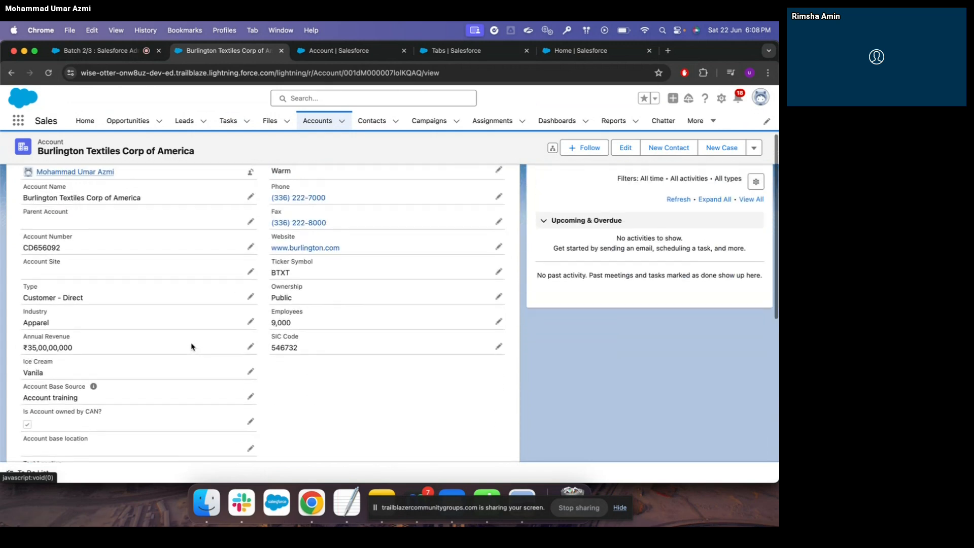
{"action": "left_click", "coordinate": [49, 73]}
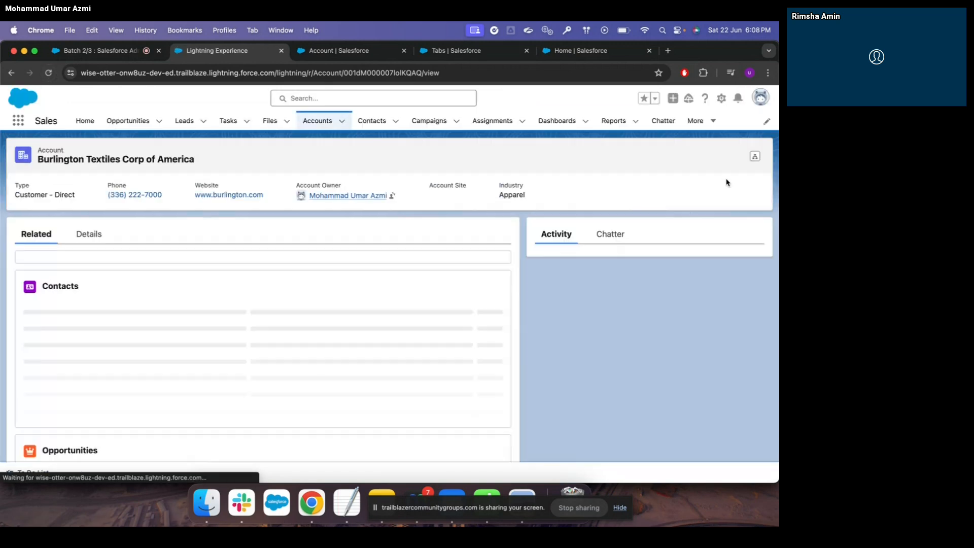
{"action": "left_click", "coordinate": [761, 96]}
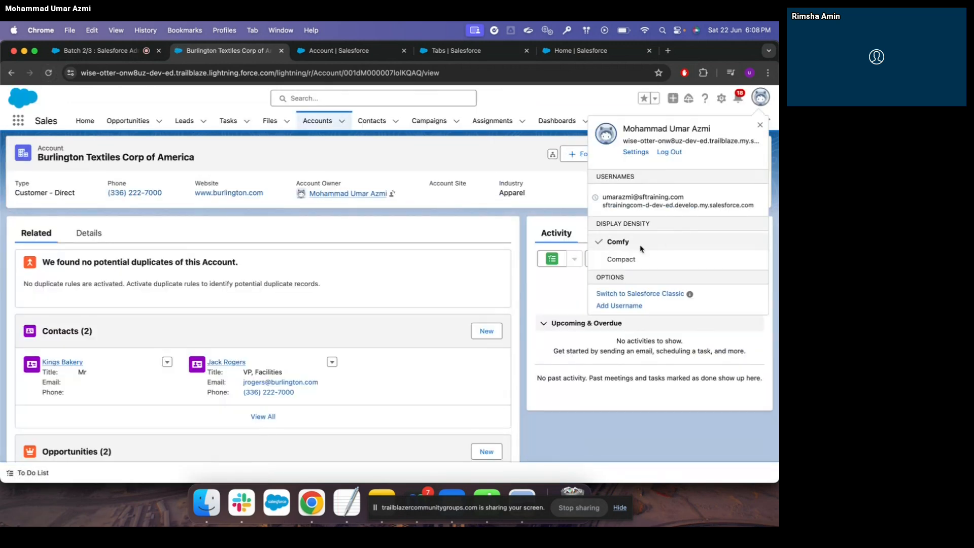
{"action": "left_click", "coordinate": [674, 152]}
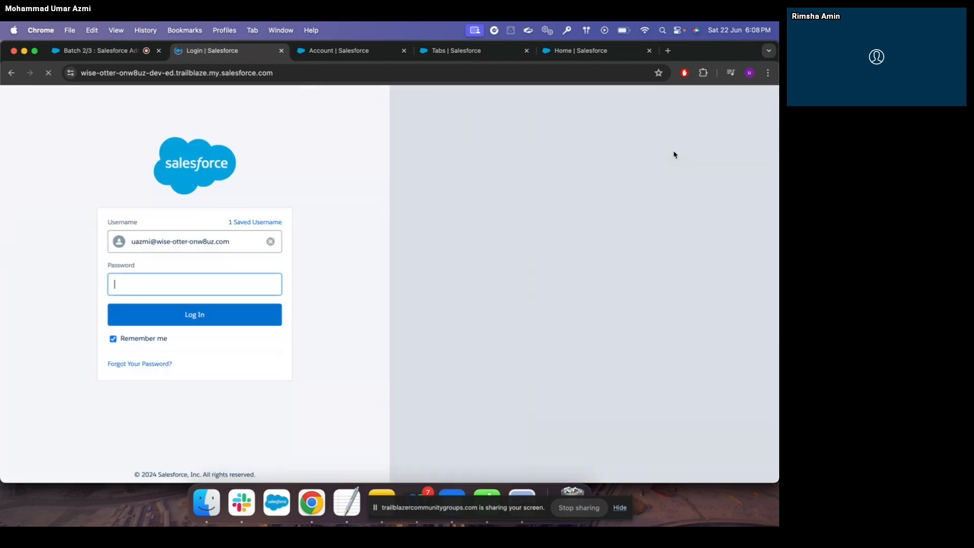
{"action": "left_click", "coordinate": [194, 285]}
{"action": "type", "text": "•••"}
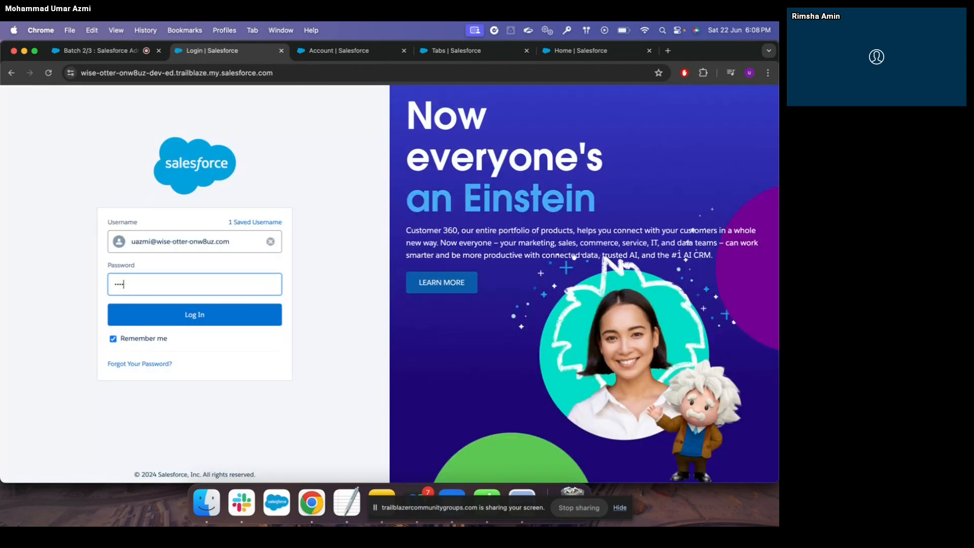
{"action": "type", "text": "••••"}
{"action": "key", "text": "BackSpace"}
{"action": "key", "text": "BackSpace"}
{"action": "key", "text": "BackSpace"}
{"action": "type", "text": "••••••"}
{"action": "left_click", "coordinate": [223, 322]}
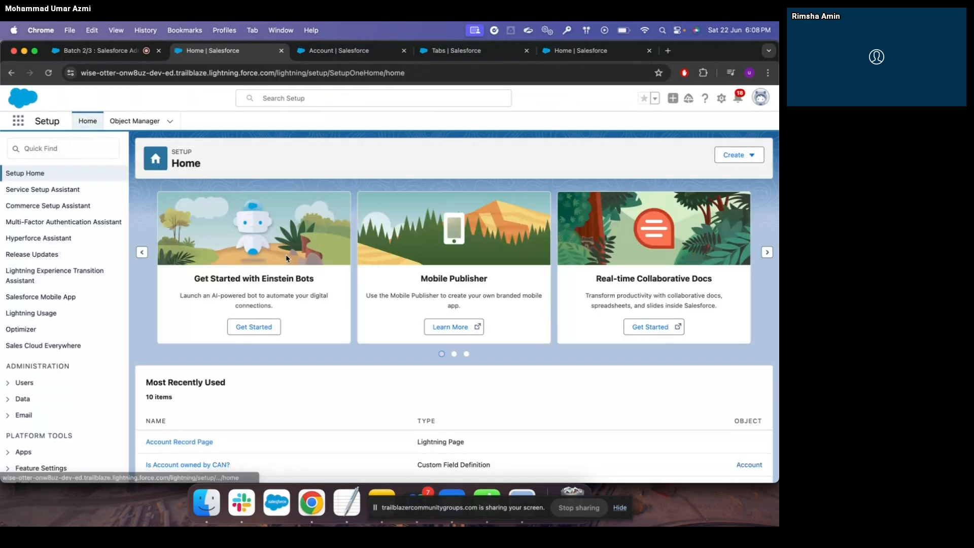
Open Burlington Textiles Corp of America via the App Launcher's Accounts list
{"action": "left_click", "coordinate": [133, 122]}
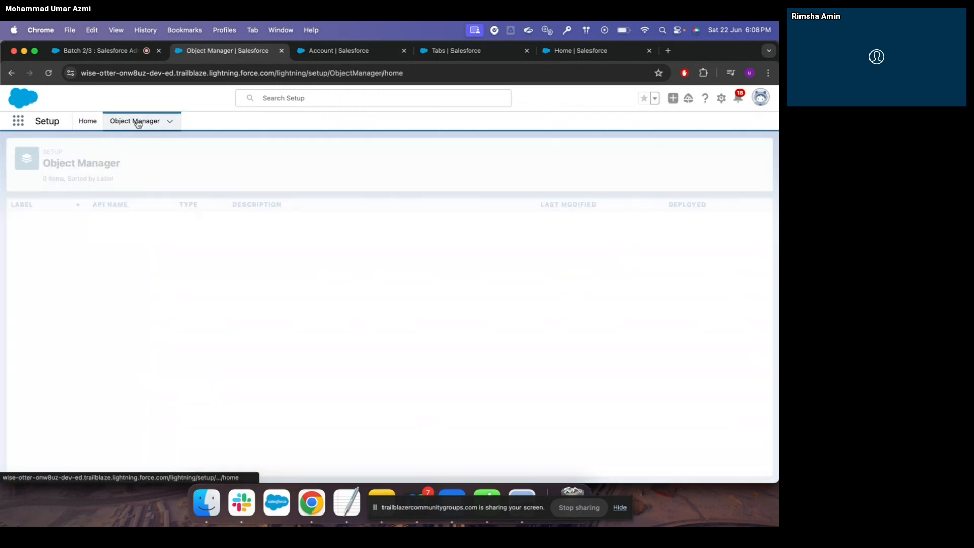
{"action": "left_click", "coordinate": [722, 98]}
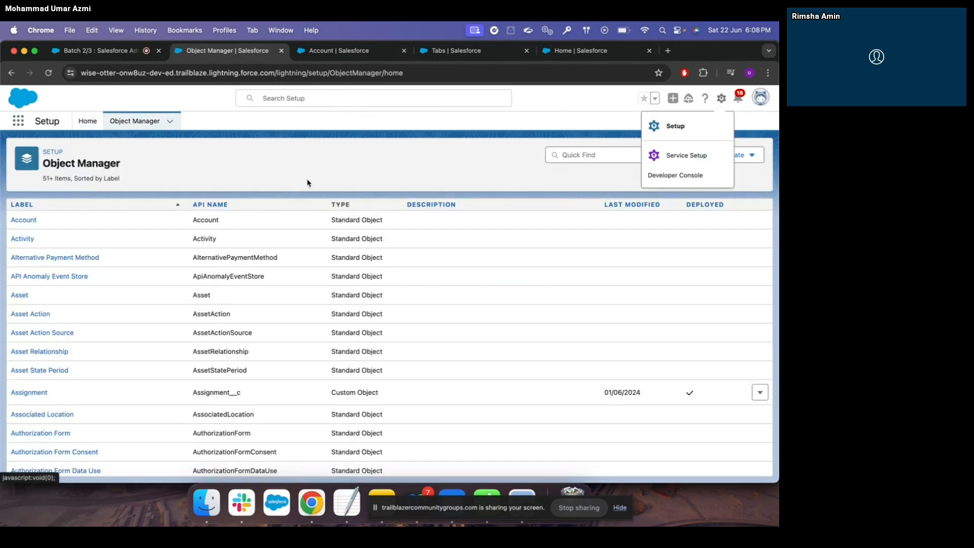
{"action": "left_click", "coordinate": [20, 125]}
{"action": "type", "text": "Acc"}
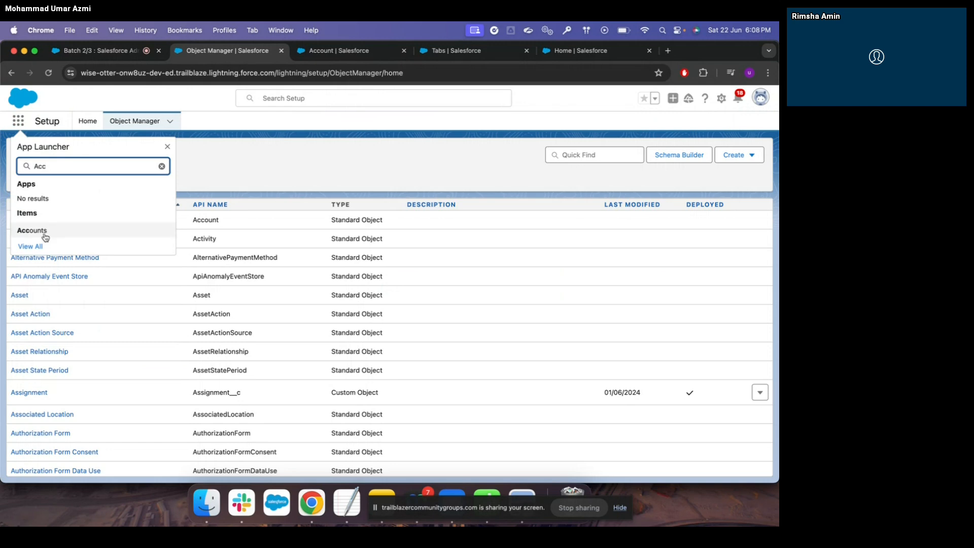
{"action": "left_click", "coordinate": [31, 231]}
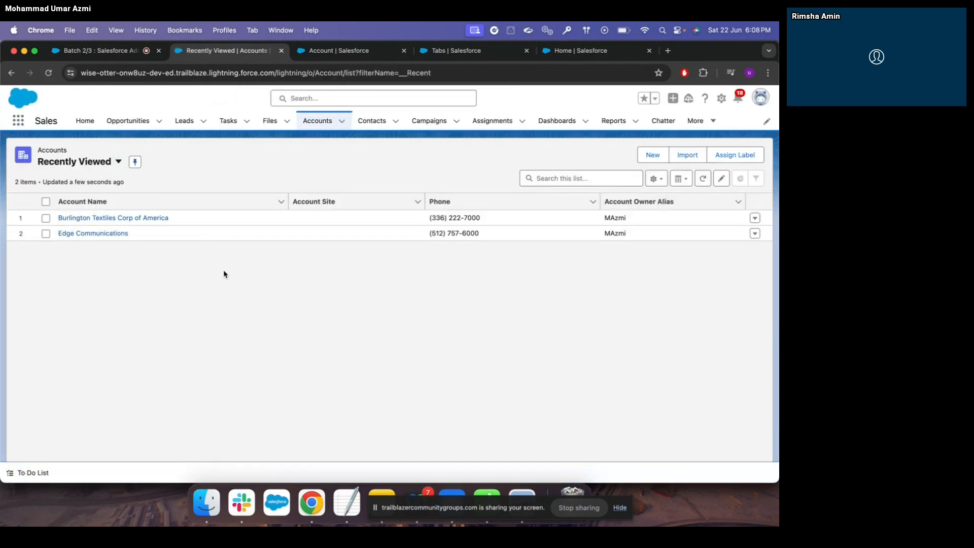
{"action": "left_click", "coordinate": [137, 218]}
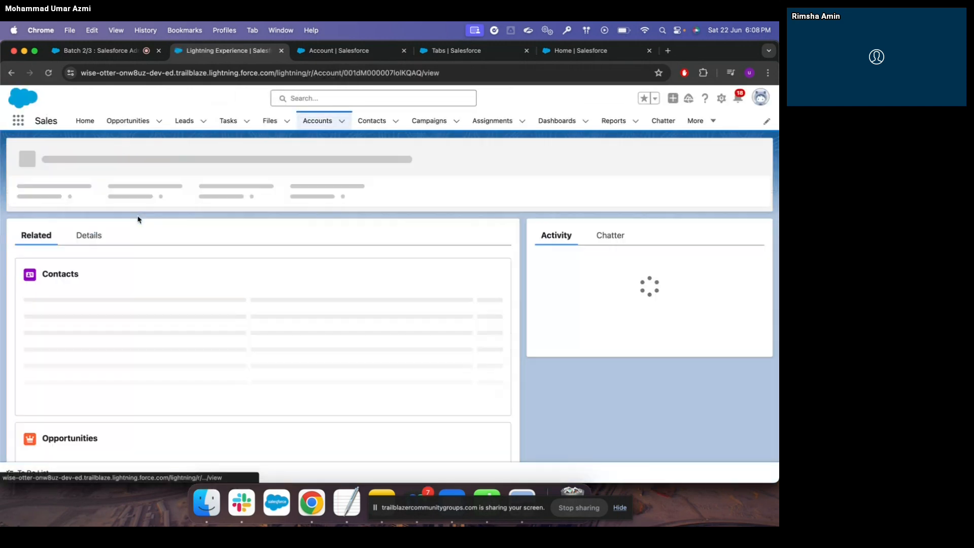
{"action": "left_click", "coordinate": [95, 235]}
{"action": "scroll", "coordinate": [213, 304], "scroll_direction": "down", "scroll_amount": 5}
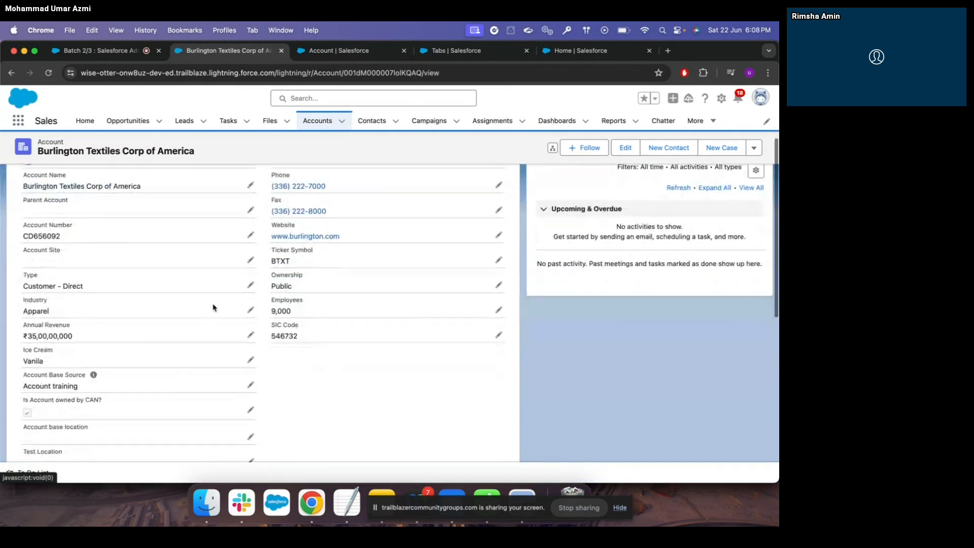
{"action": "scroll", "coordinate": [213, 307], "scroll_direction": "down", "scroll_amount": 2}
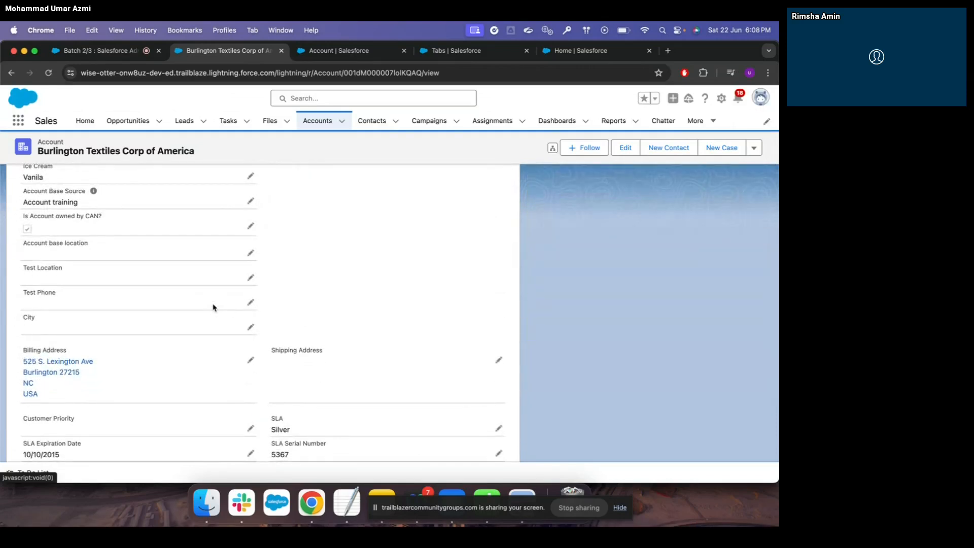
{"action": "scroll", "coordinate": [212, 307], "scroll_direction": "up", "scroll_amount": 1}
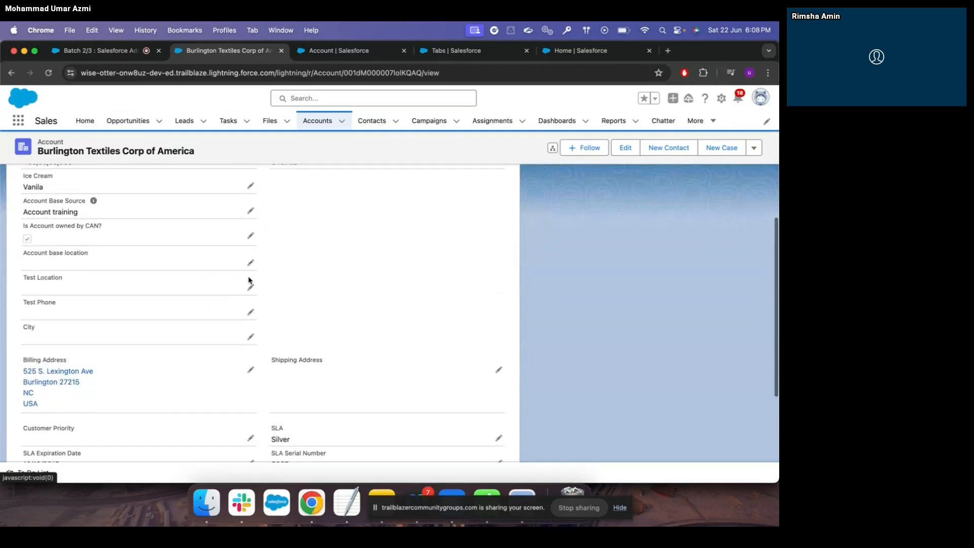
{"action": "left_click", "coordinate": [251, 263]}
{"action": "left_click", "coordinate": [240, 277]}
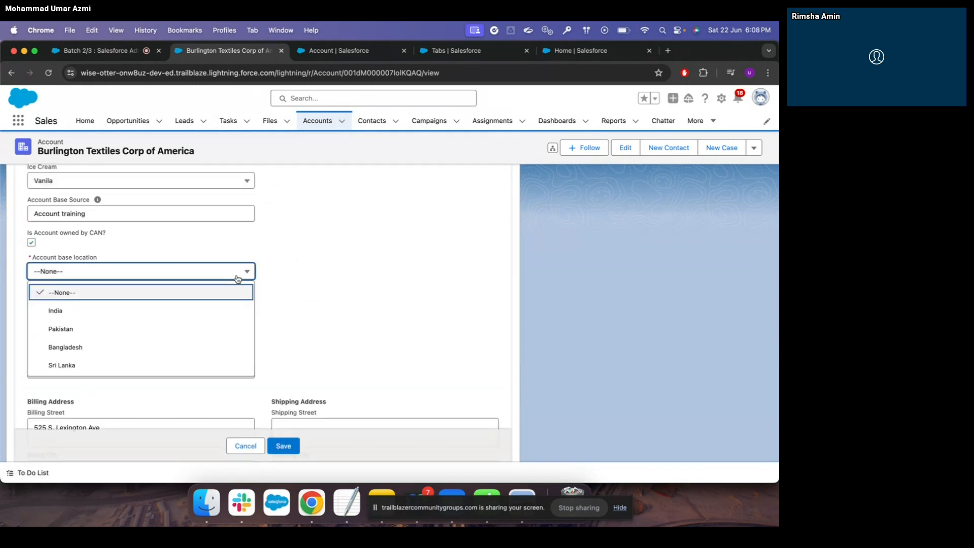
{"action": "left_click", "coordinate": [311, 283]}
{"action": "scroll", "coordinate": [285, 359], "scroll_direction": "down", "scroll_amount": 2}
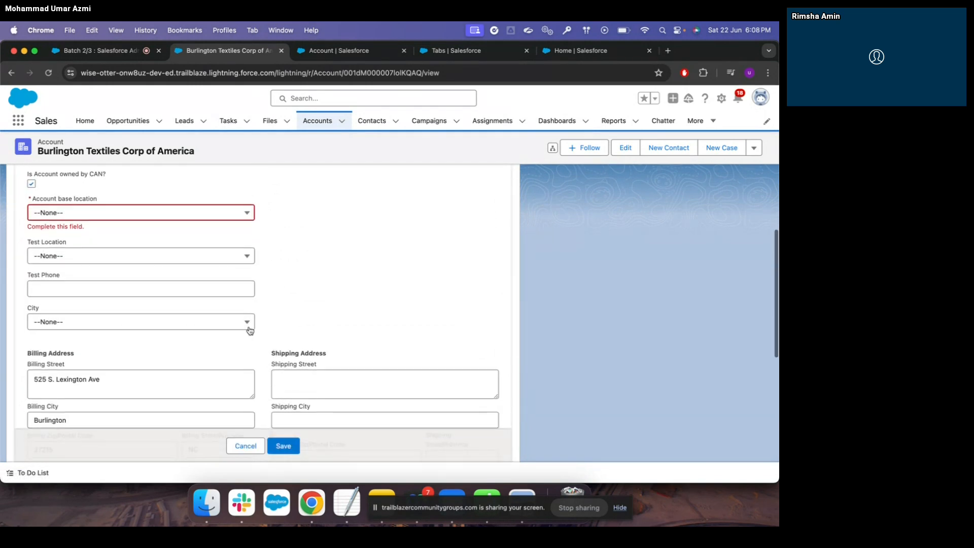
{"action": "left_click", "coordinate": [248, 323]}
{"action": "scroll", "coordinate": [210, 396], "scroll_direction": "down", "scroll_amount": 1}
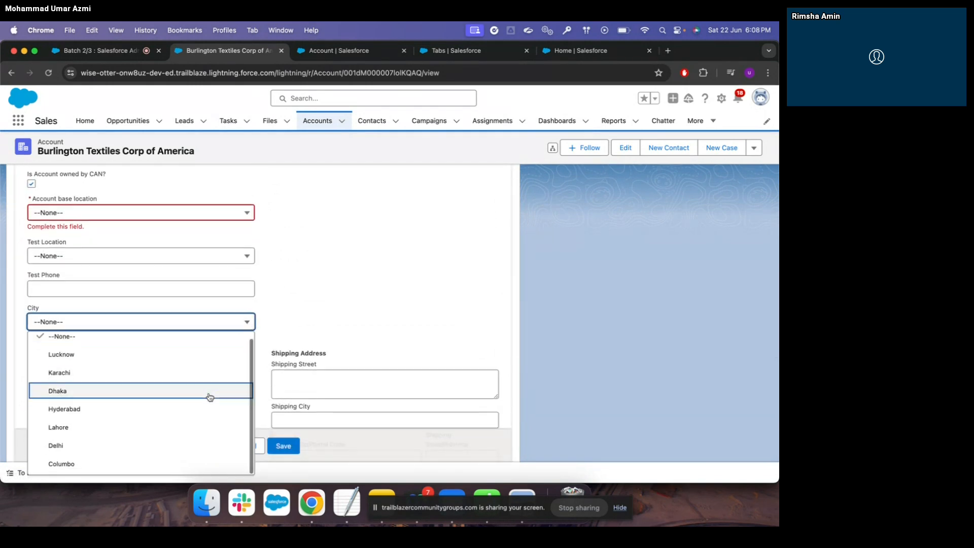
{"action": "left_click", "coordinate": [355, 300]}
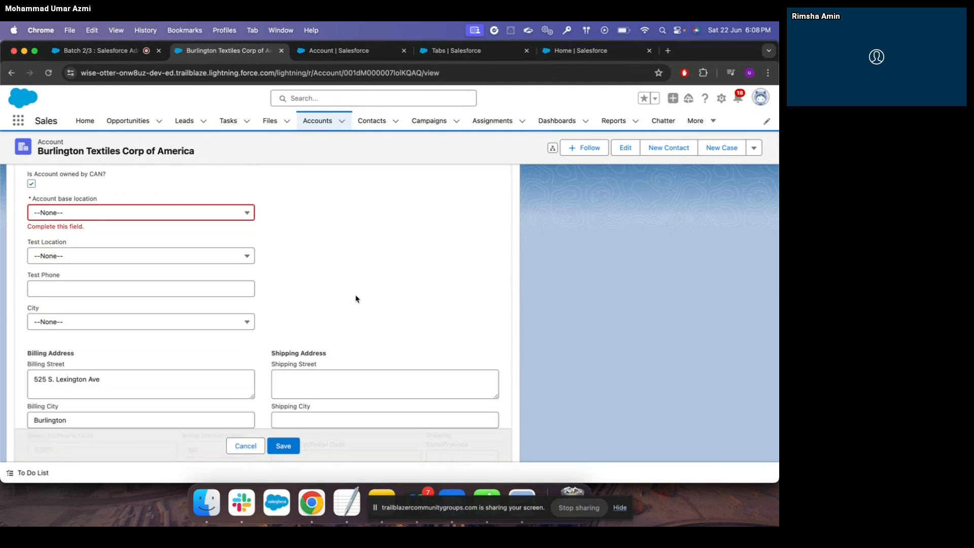
{"action": "scroll", "coordinate": [356, 299], "scroll_direction": "up", "scroll_amount": 1}
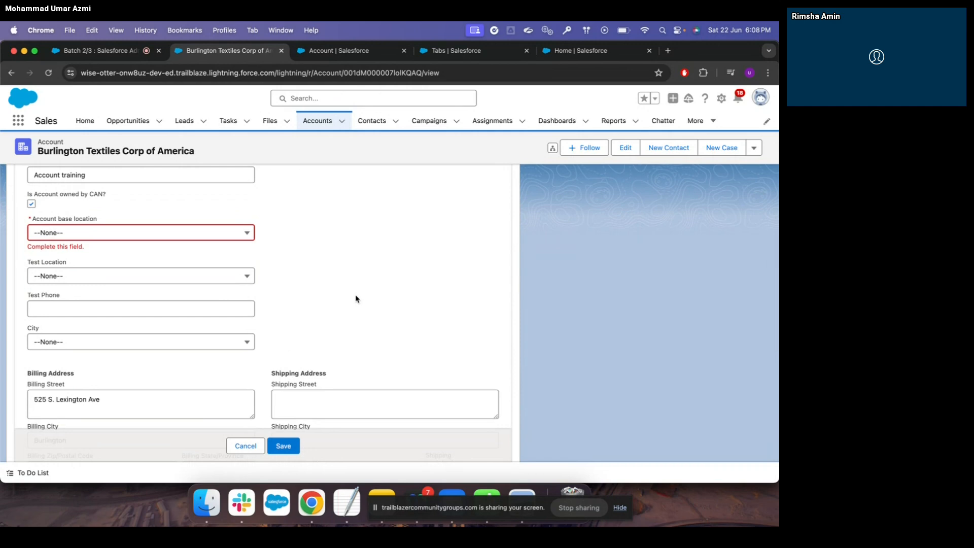
{"action": "left_click", "coordinate": [244, 235]}
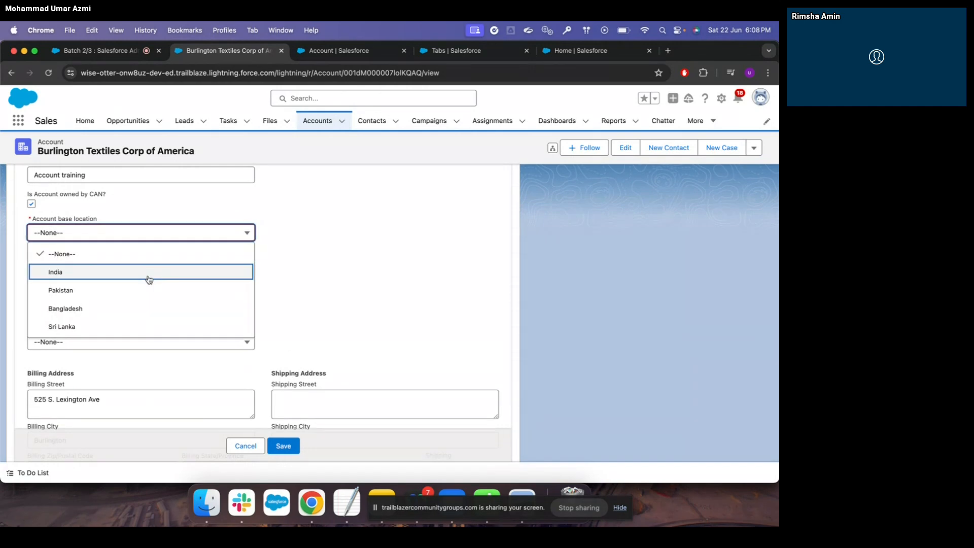
{"action": "left_click", "coordinate": [332, 284]}
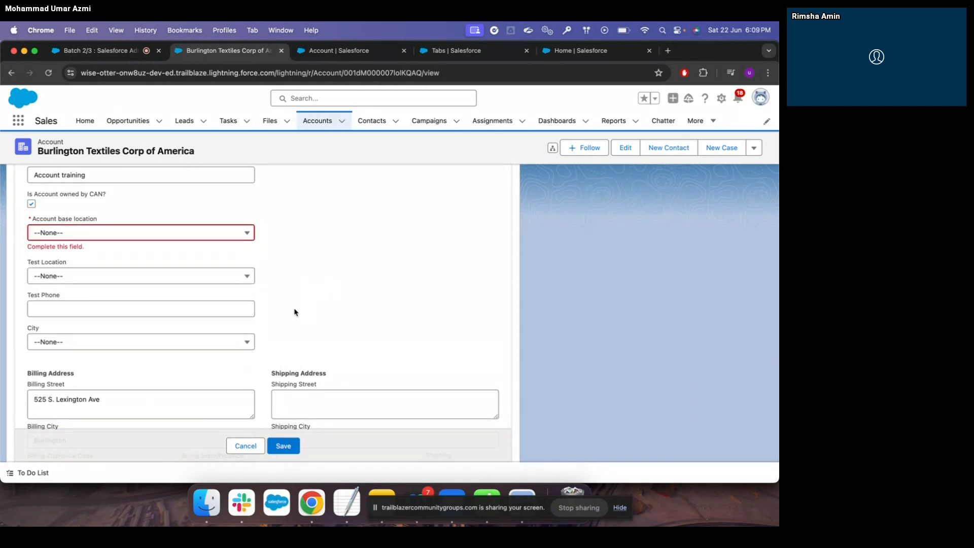
{"action": "left_click", "coordinate": [247, 342]}
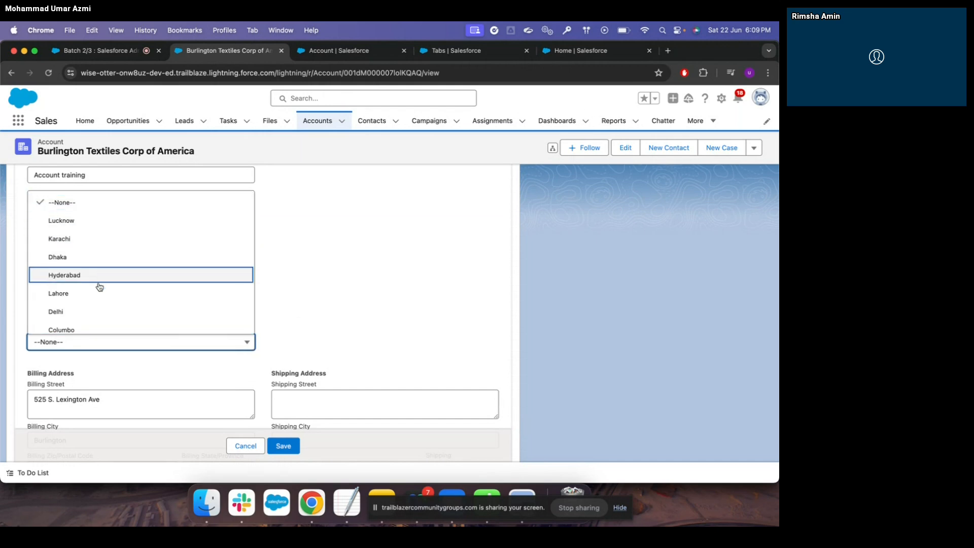
{"action": "left_click", "coordinate": [292, 256]}
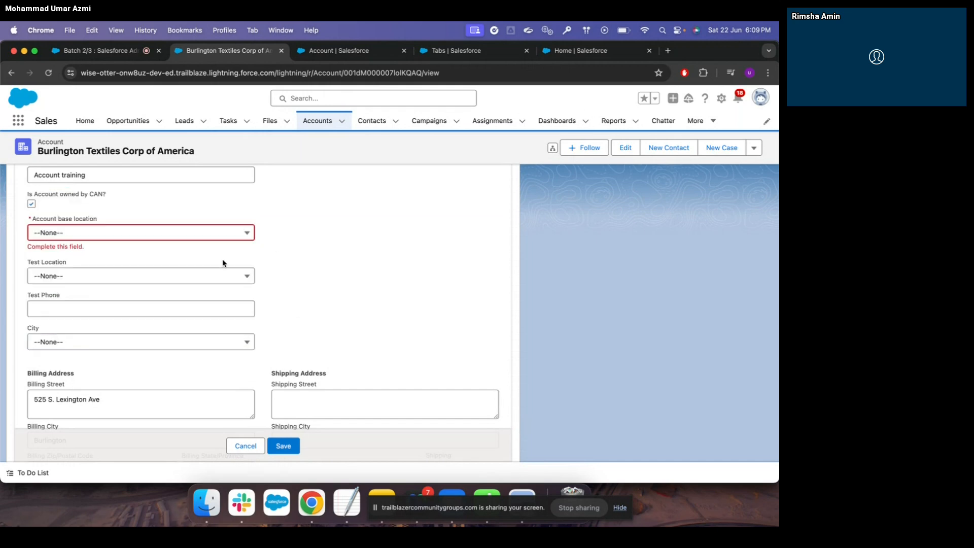
{"action": "left_click", "coordinate": [232, 233]}
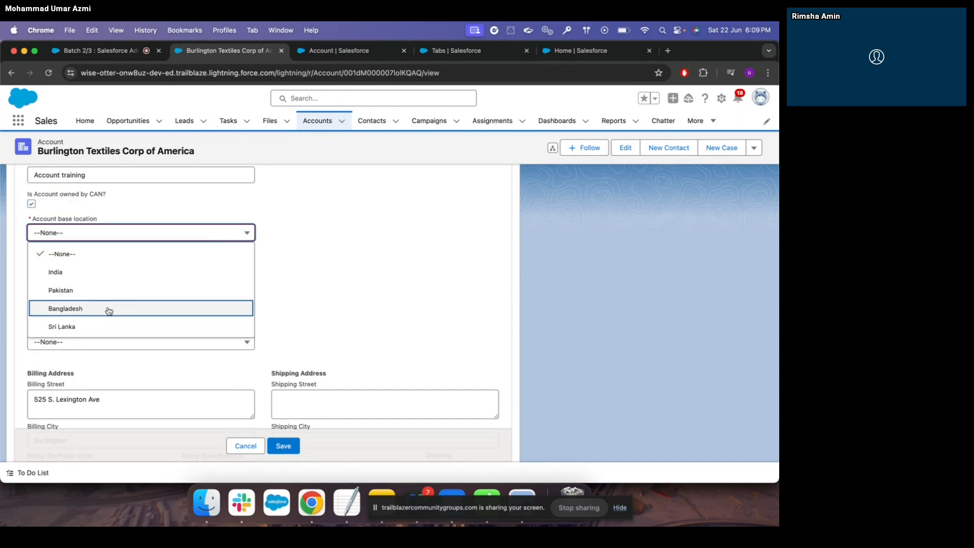
{"action": "left_click", "coordinate": [319, 284]}
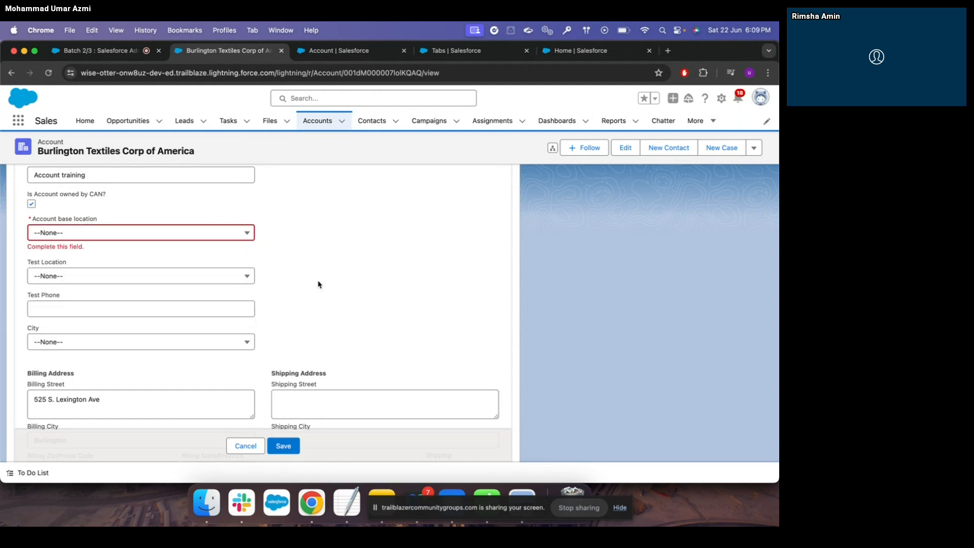
{"action": "left_click", "coordinate": [248, 343]}
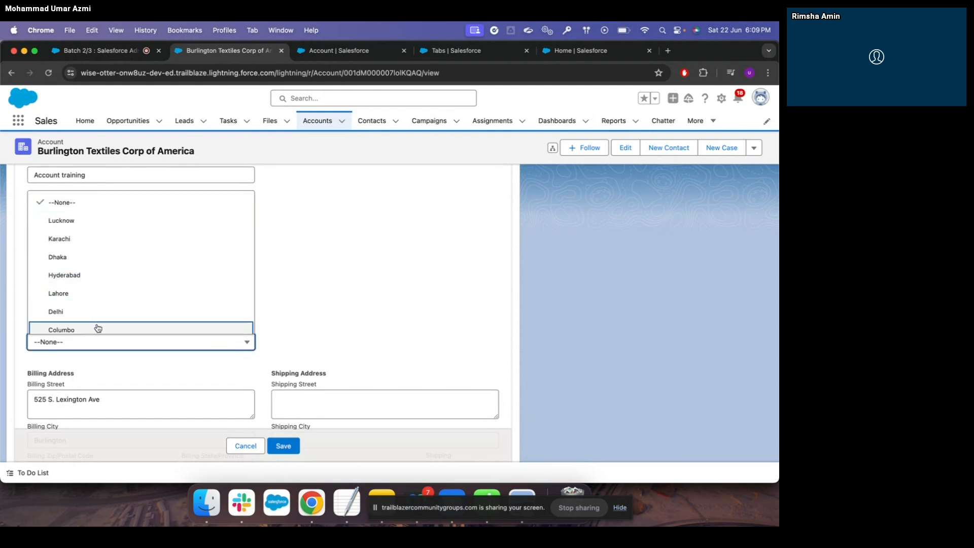
{"action": "left_click", "coordinate": [331, 266]}
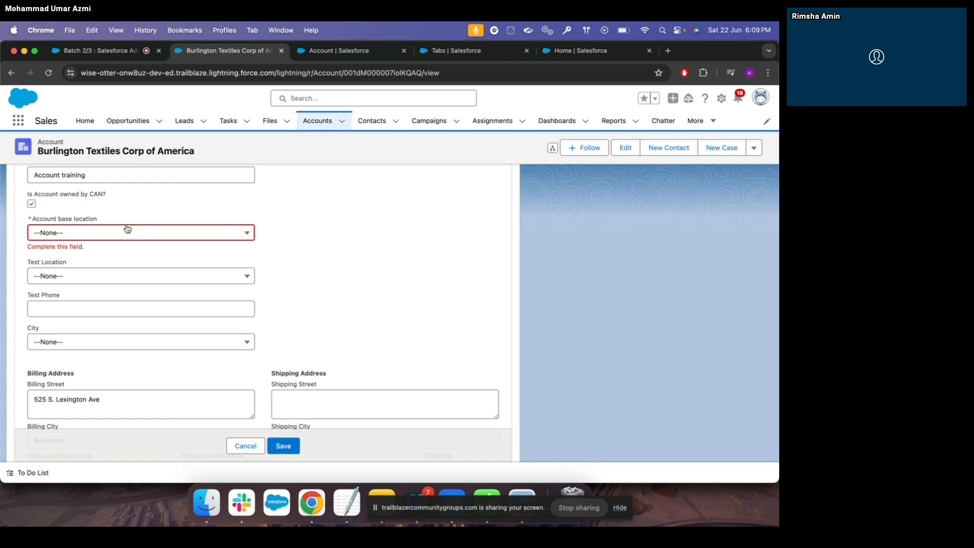
Create an Account field dependency with Account base location controlling City and continue to the matrix
{"action": "left_click", "coordinate": [355, 53]}
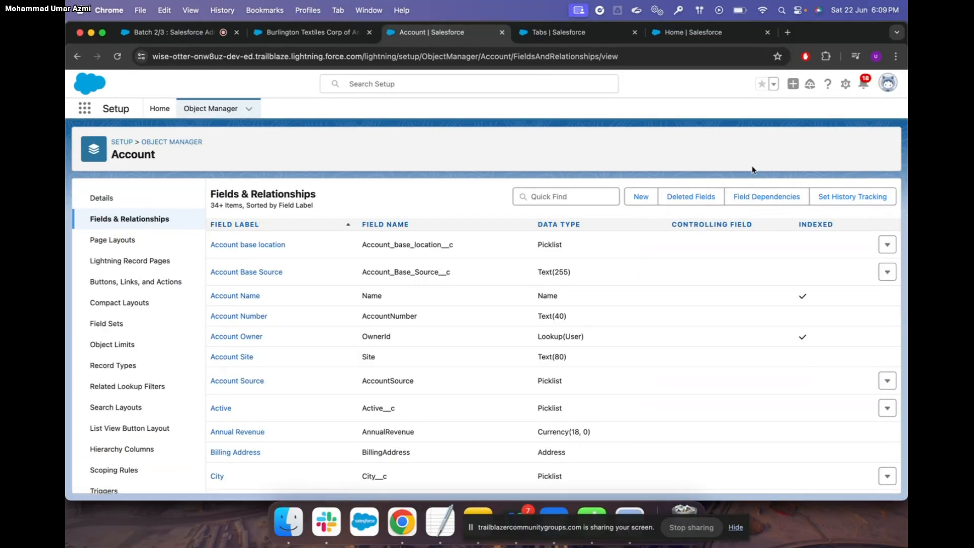
{"action": "left_click", "coordinate": [772, 199]}
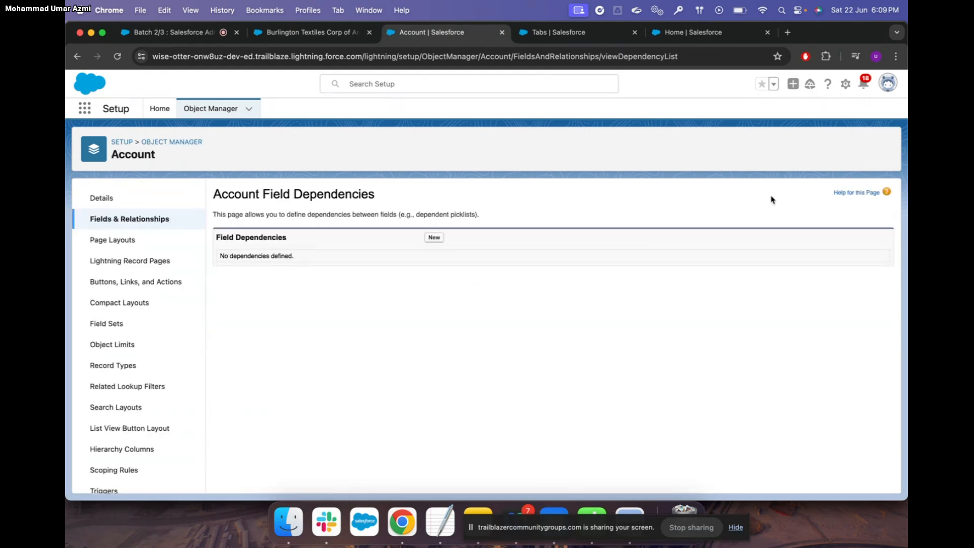
{"action": "left_click", "coordinate": [434, 238]}
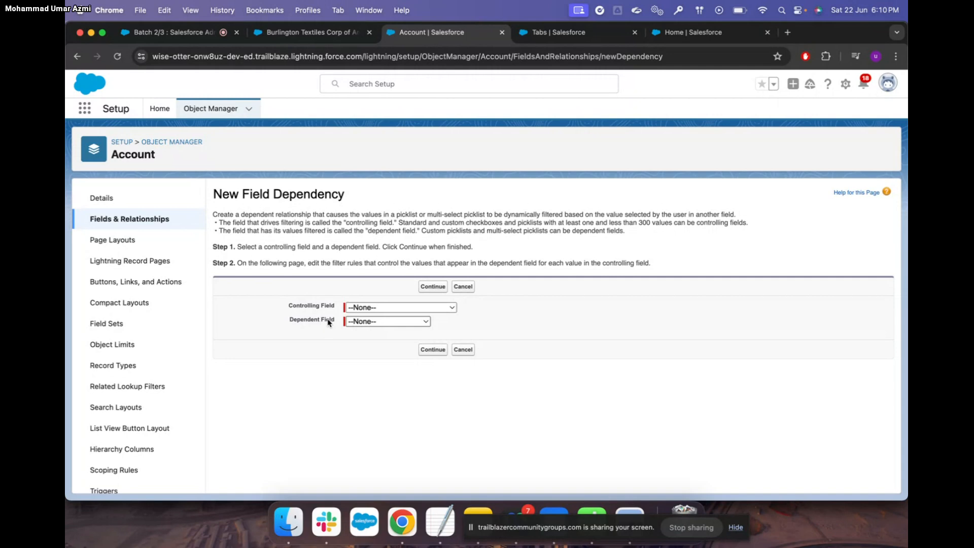
{"action": "left_click", "coordinate": [381, 308]}
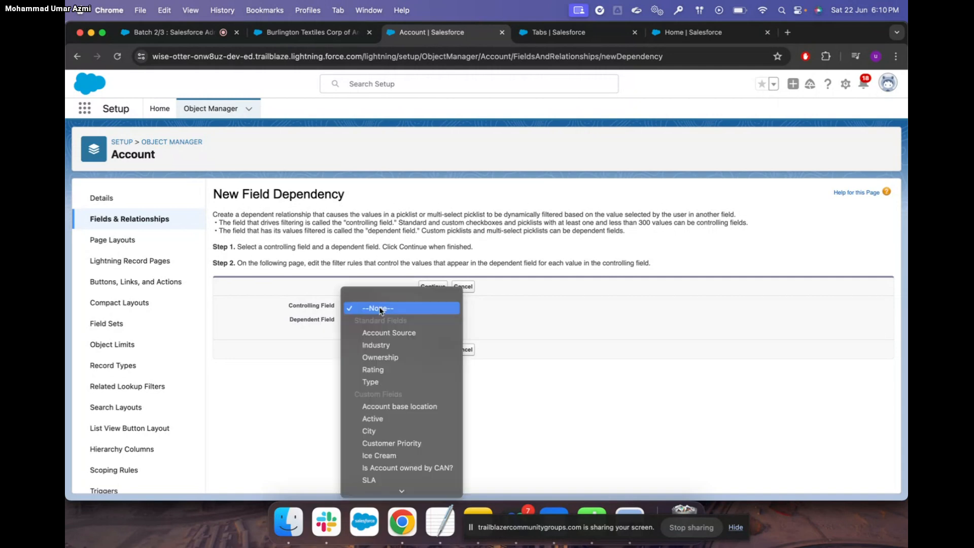
{"action": "left_click", "coordinate": [412, 407]}
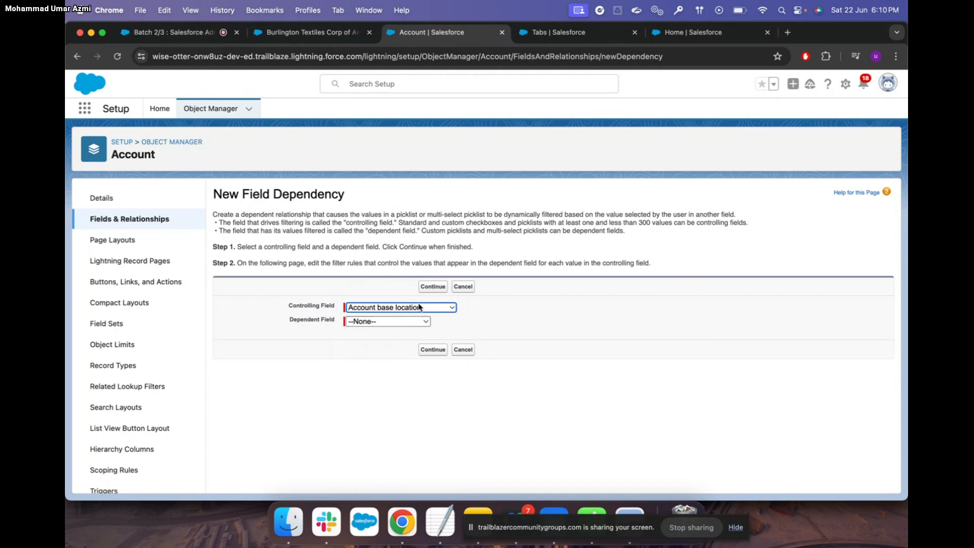
{"action": "left_click", "coordinate": [416, 325]}
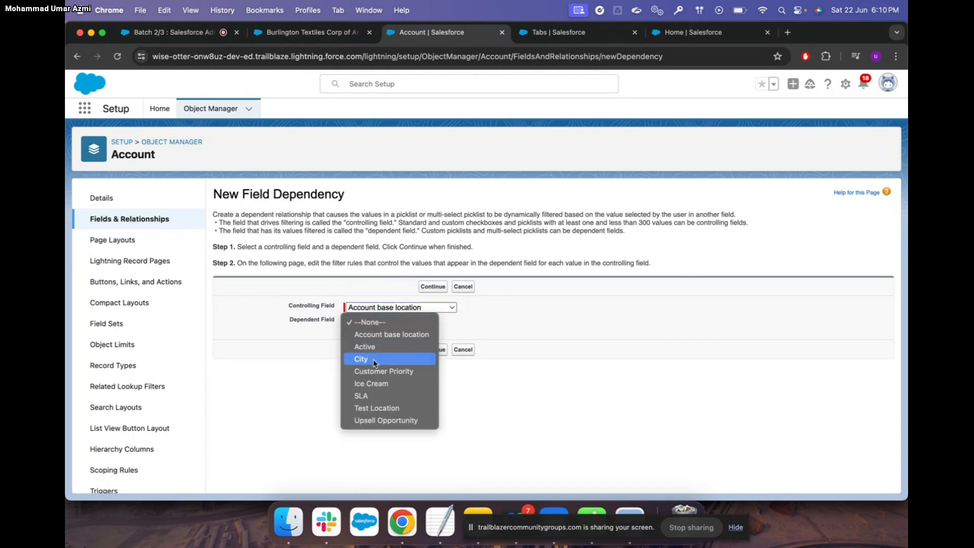
{"action": "left_click", "coordinate": [372, 362]}
{"action": "left_click", "coordinate": [435, 350]}
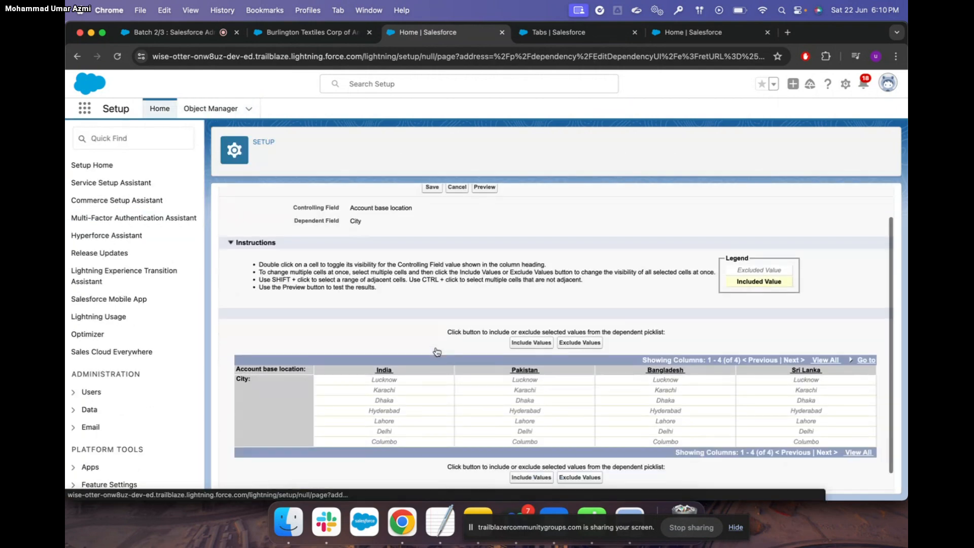
Try selecting Lucknow and Delhi cells under India, dismissing the cell-selection alert
{"action": "scroll", "coordinate": [437, 352], "scroll_direction": "down", "scroll_amount": 2}
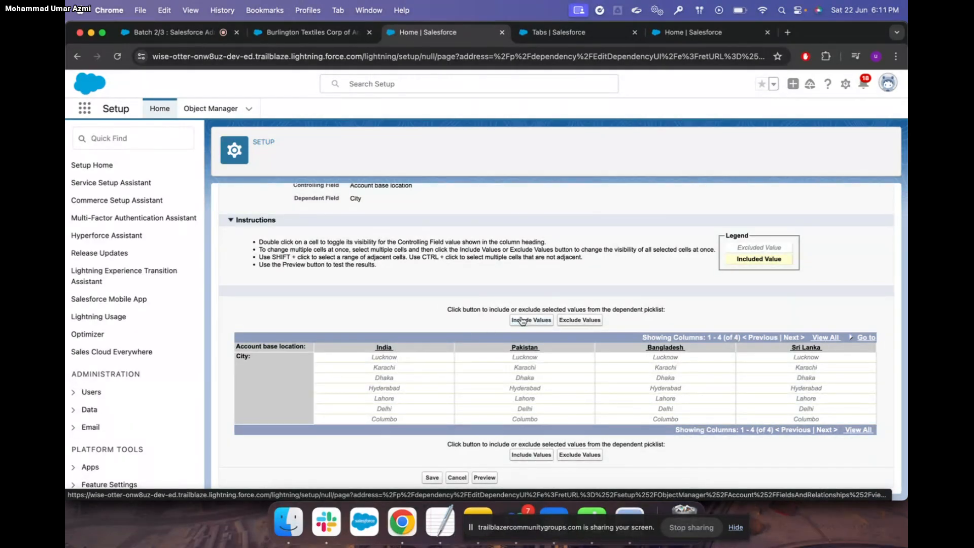
{"action": "left_click", "coordinate": [521, 322]}
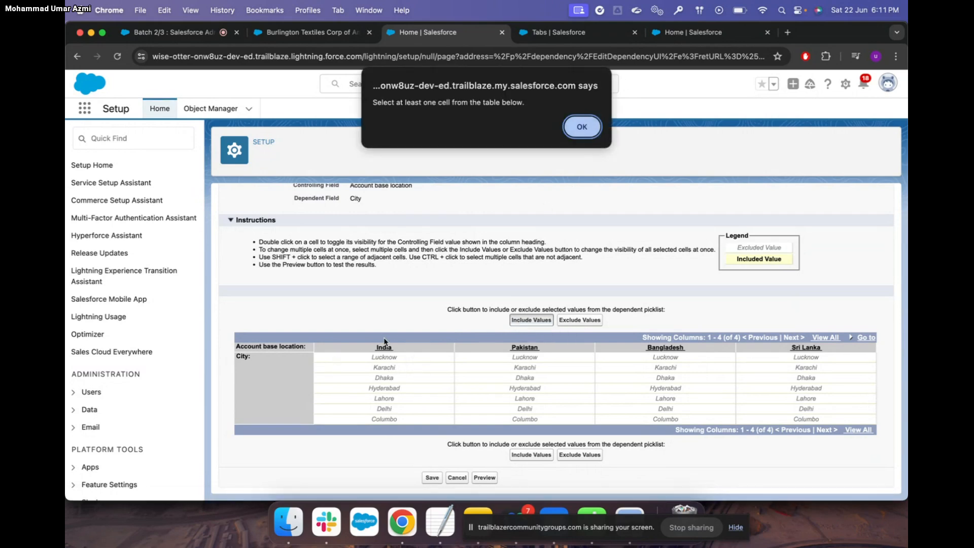
{"action": "left_click", "coordinate": [586, 122]}
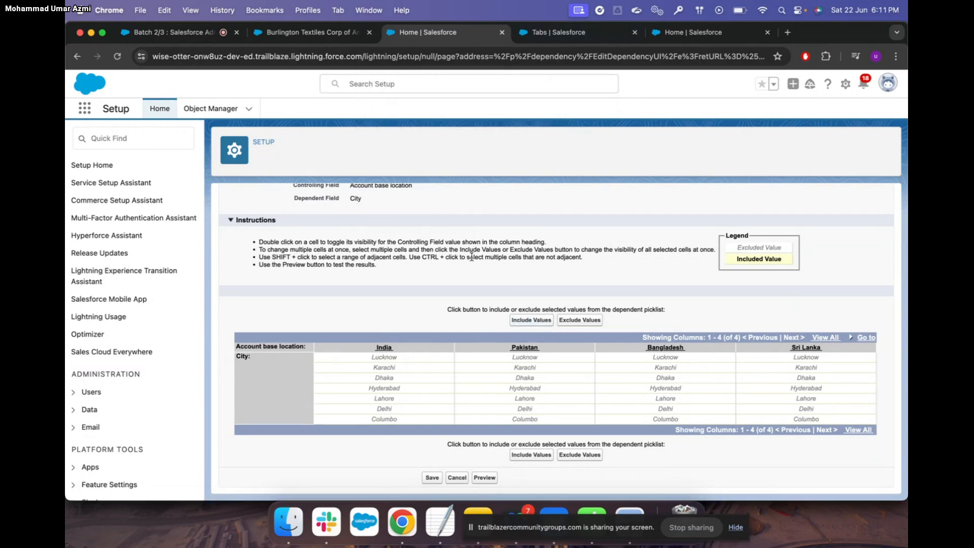
{"action": "left_click", "coordinate": [397, 359]}
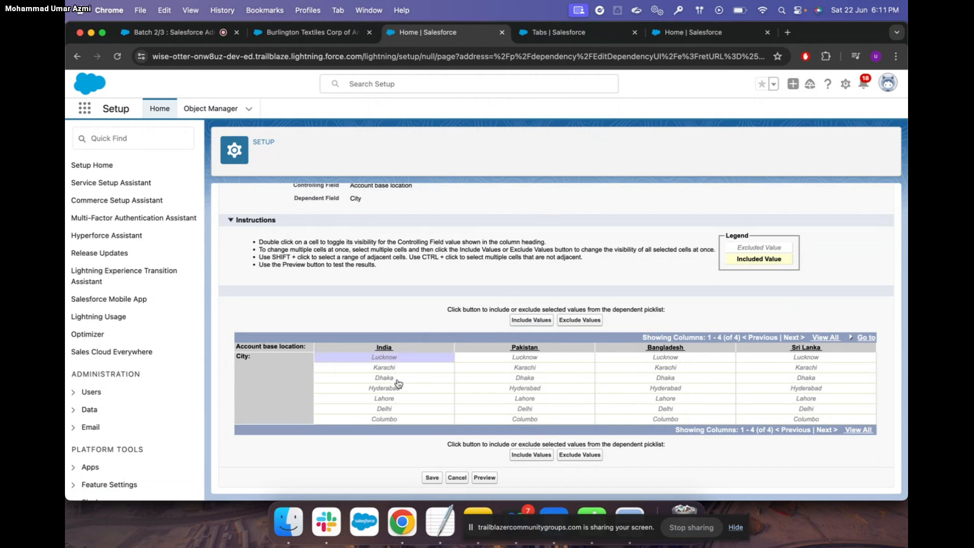
{"action": "left_click", "coordinate": [395, 410]}
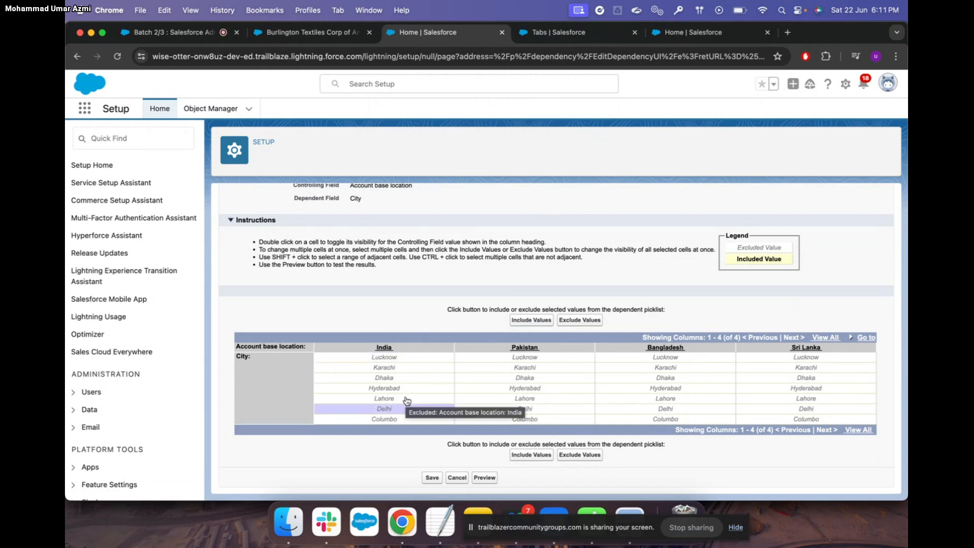
{"action": "left_click", "coordinate": [398, 359]}
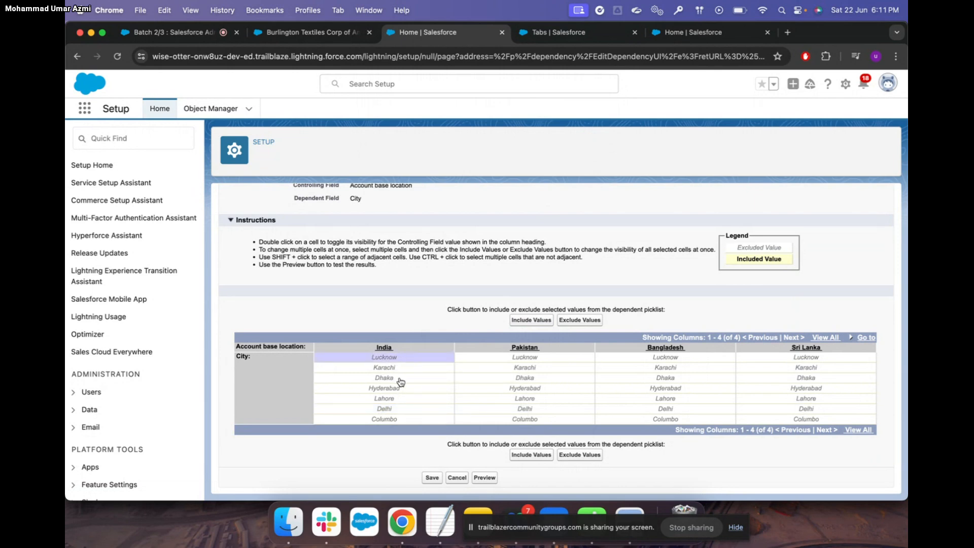
{"action": "left_click", "coordinate": [401, 409], "text": "ctrl"}
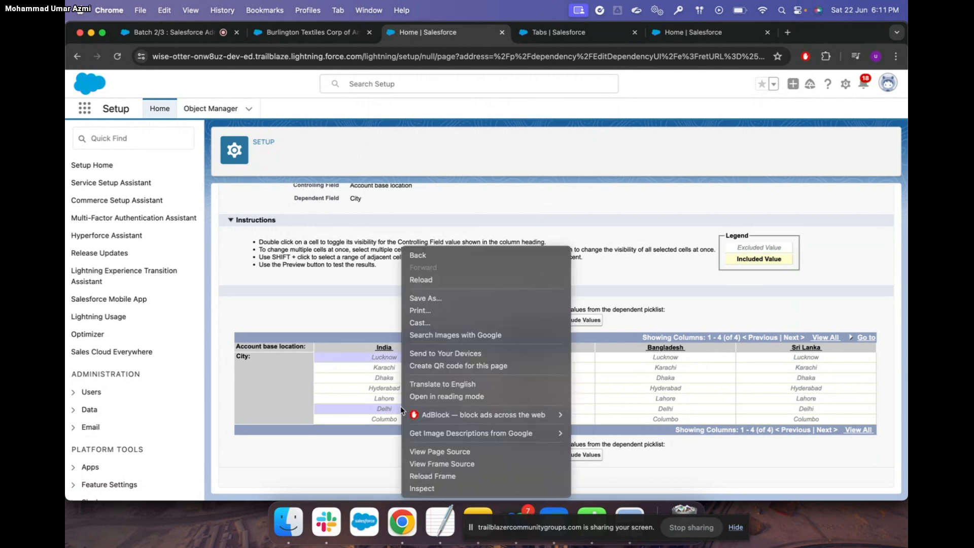
{"action": "left_click", "coordinate": [612, 248], "text": "ctrl"}
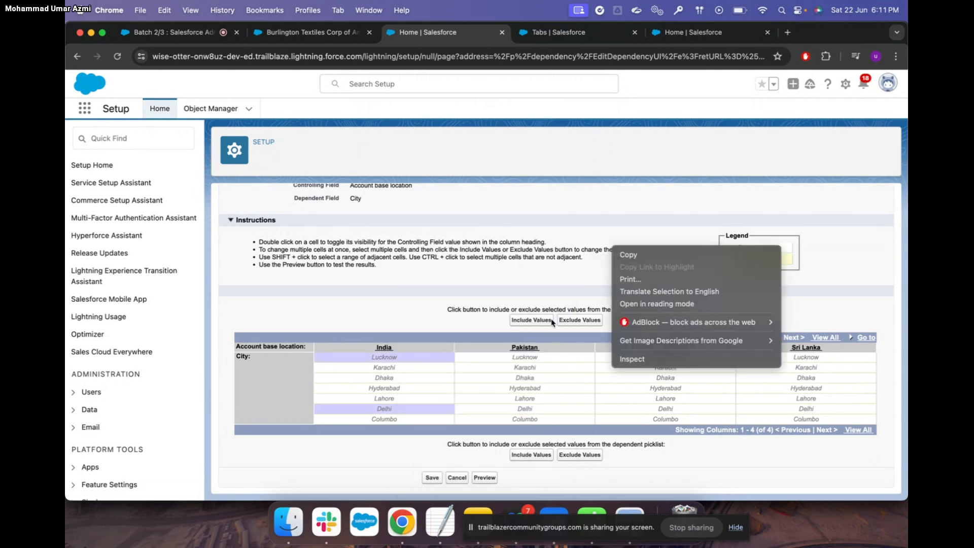
{"action": "left_click", "coordinate": [536, 321], "text": "ctrl"}
{"action": "left_click", "coordinate": [525, 323]}
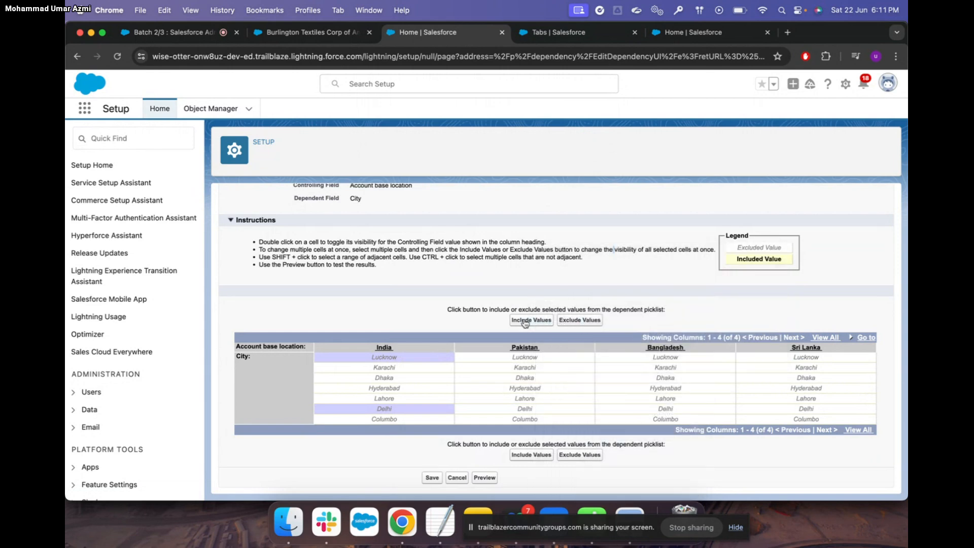
{"action": "left_click", "coordinate": [412, 380], "text": "shift"}
{"action": "left_click", "coordinate": [410, 356], "text": "shift"}
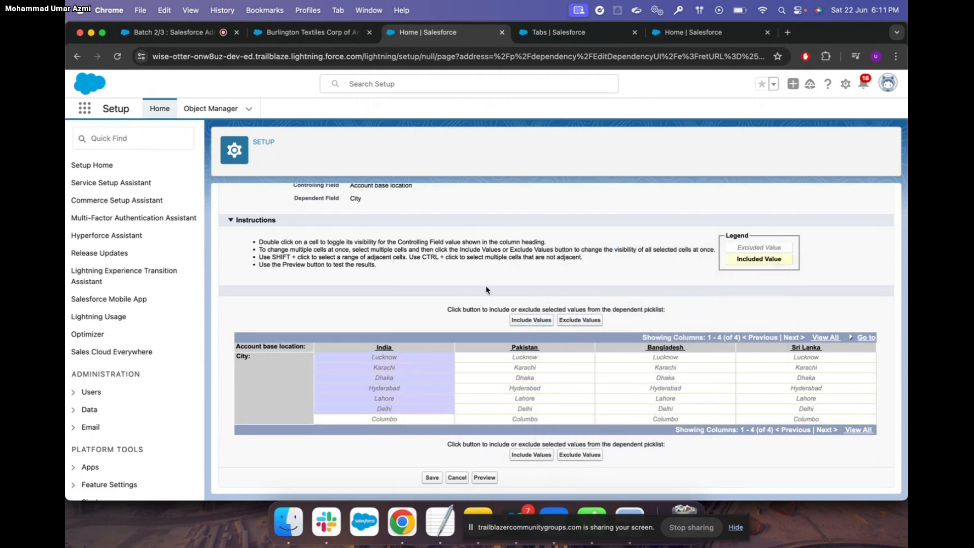
Include Lucknow and Delhi as India's cities
{"action": "left_click", "coordinate": [406, 379], "text": "shift"}
{"action": "left_click", "coordinate": [405, 409], "text": "shift"}
{"action": "left_click", "coordinate": [409, 420], "text": "shift"}
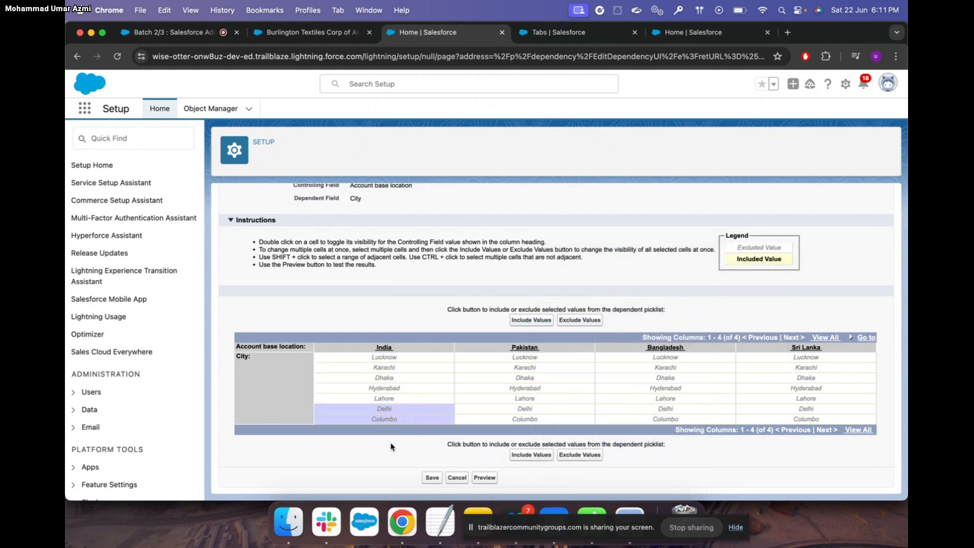
{"action": "left_click", "coordinate": [405, 409], "text": "shift"}
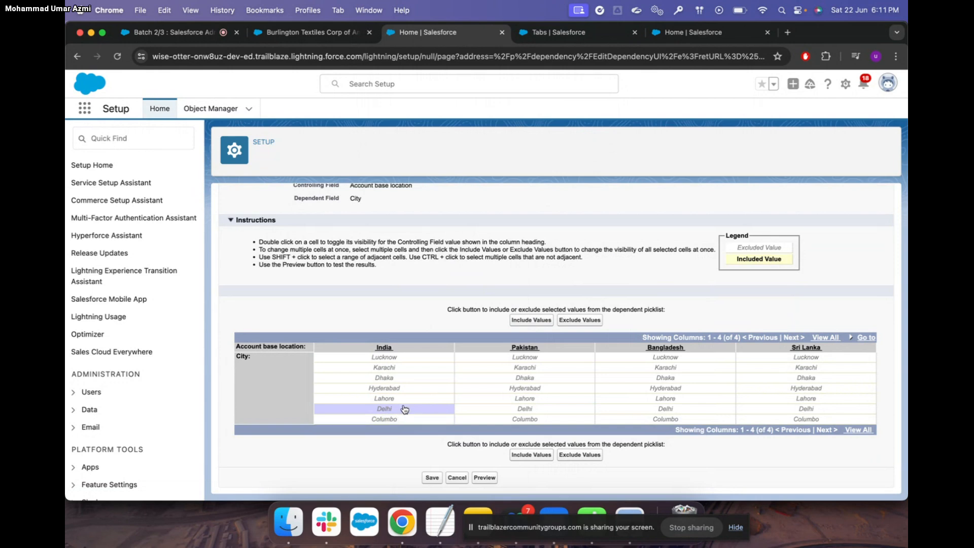
{"action": "left_click", "coordinate": [401, 362], "text": "ctrl"}
{"action": "left_click", "coordinate": [353, 311]}
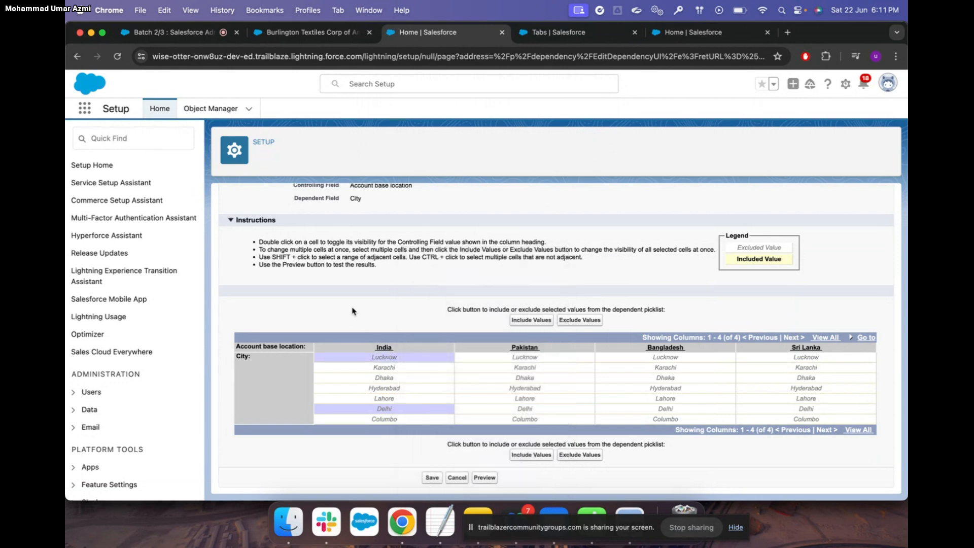
{"action": "left_click", "coordinate": [544, 384], "text": "shift"}
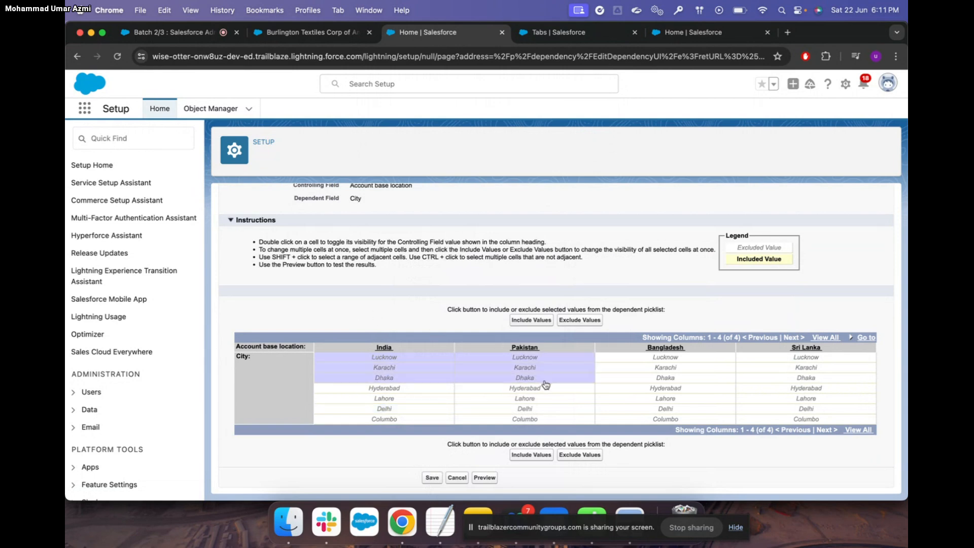
{"action": "left_click", "coordinate": [584, 419], "text": "shift"}
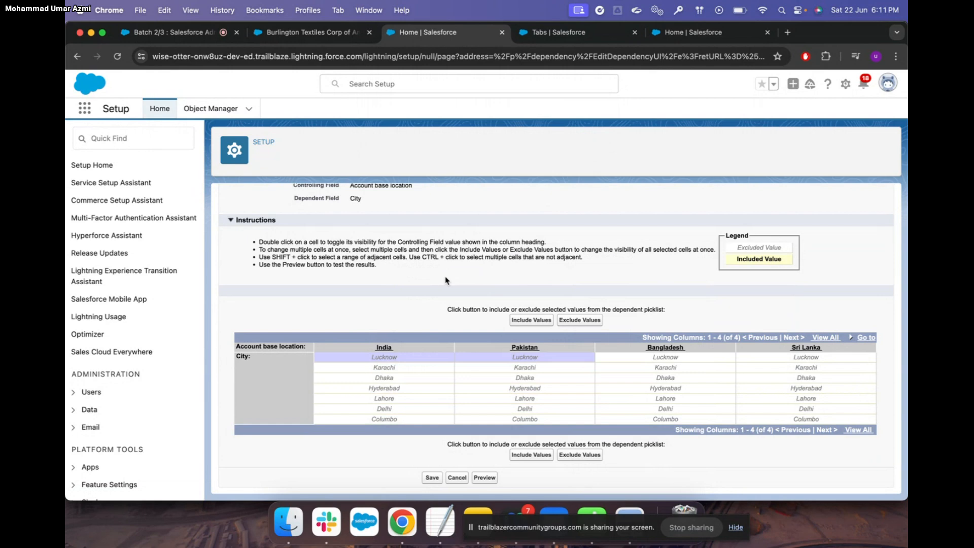
{"action": "left_click", "coordinate": [412, 358]}
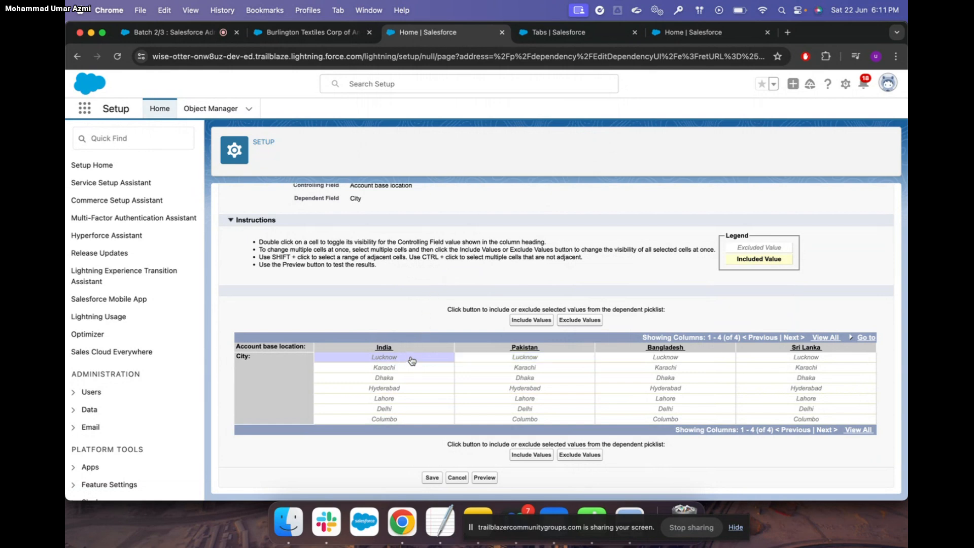
{"action": "left_click", "coordinate": [531, 321]}
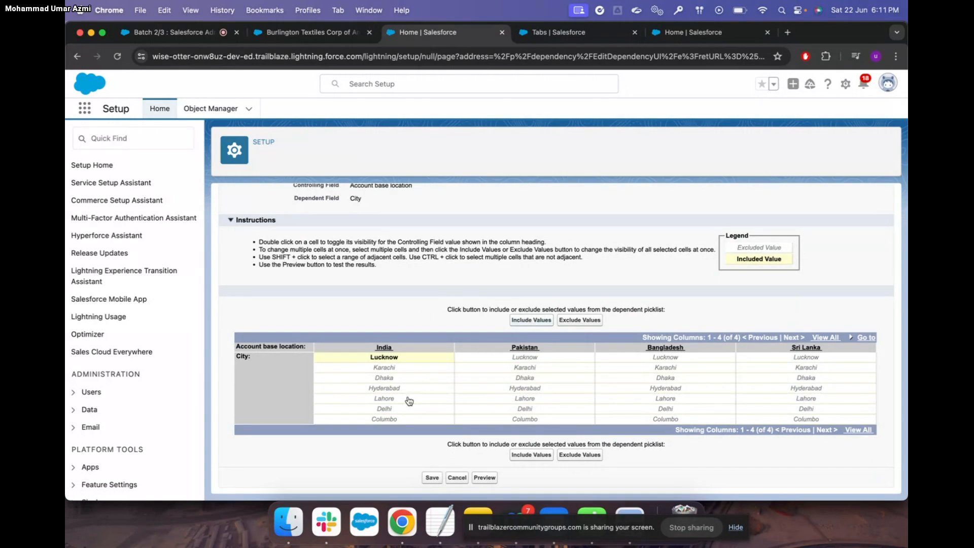
{"action": "left_click", "coordinate": [401, 411]}
{"action": "left_click", "coordinate": [531, 320]}
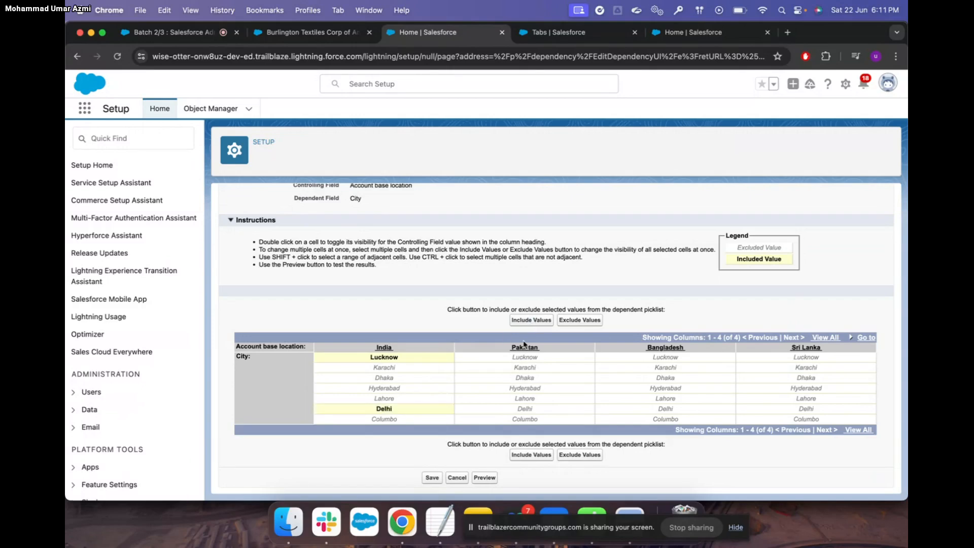
Include Karachi and Lahore for Pakistan, Dhaka for Bangladesh, Columbo for Sri Lanka, then preview
{"action": "left_click", "coordinate": [540, 373]}
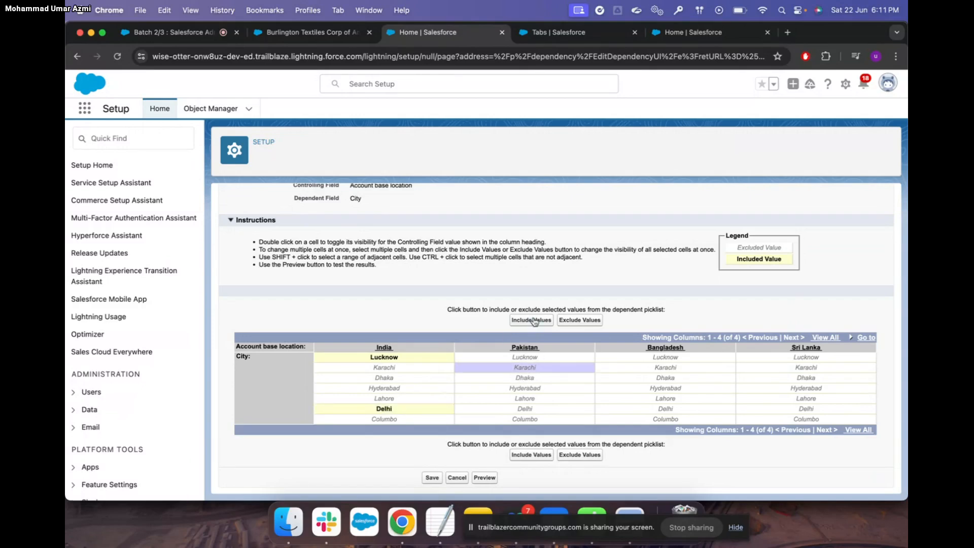
{"action": "left_click", "coordinate": [534, 321]}
{"action": "left_click", "coordinate": [531, 402]}
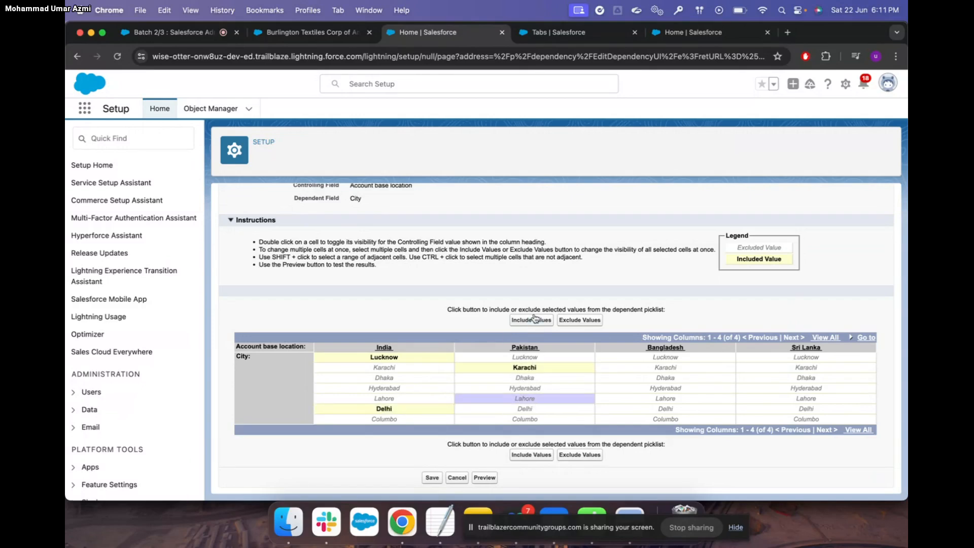
{"action": "left_click", "coordinate": [533, 320]}
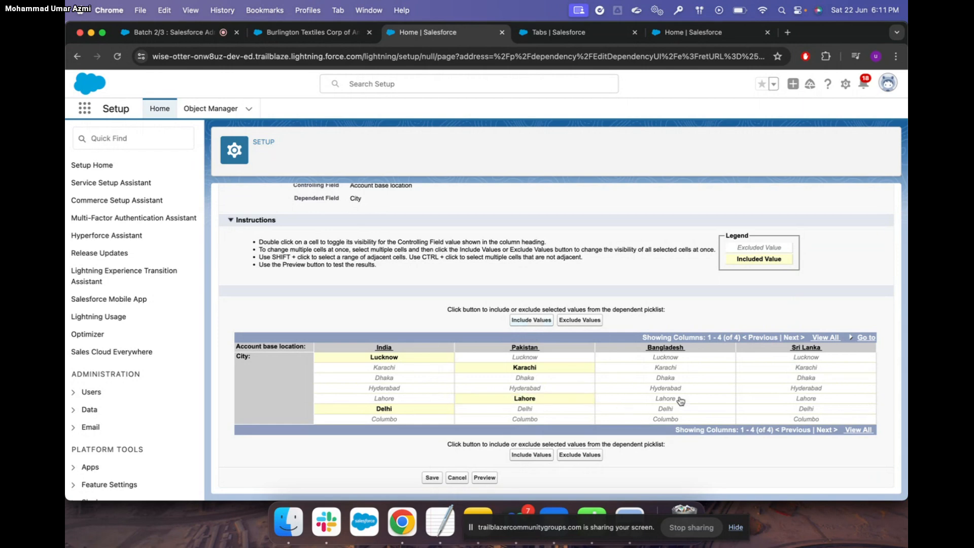
{"action": "left_click", "coordinate": [682, 381]}
{"action": "left_click", "coordinate": [539, 320]}
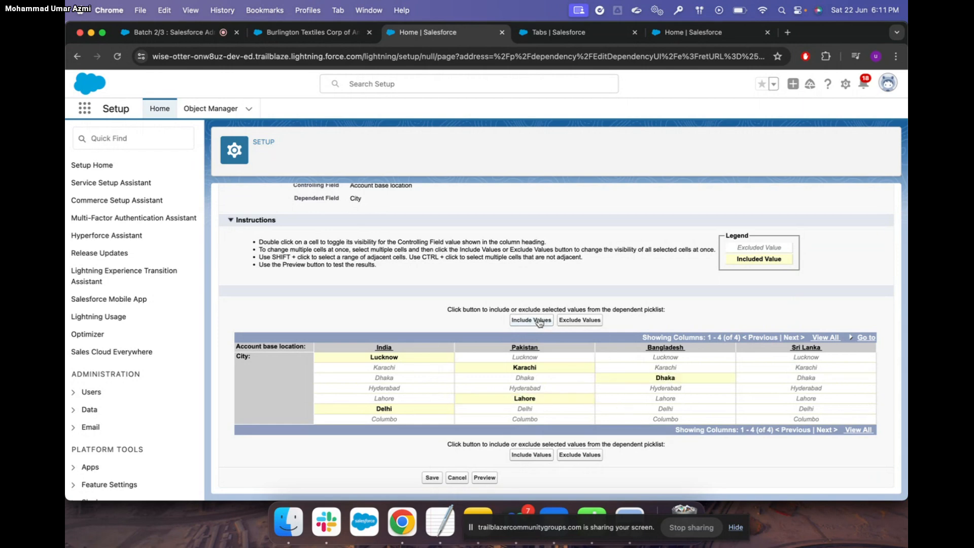
{"action": "left_click", "coordinate": [822, 420]}
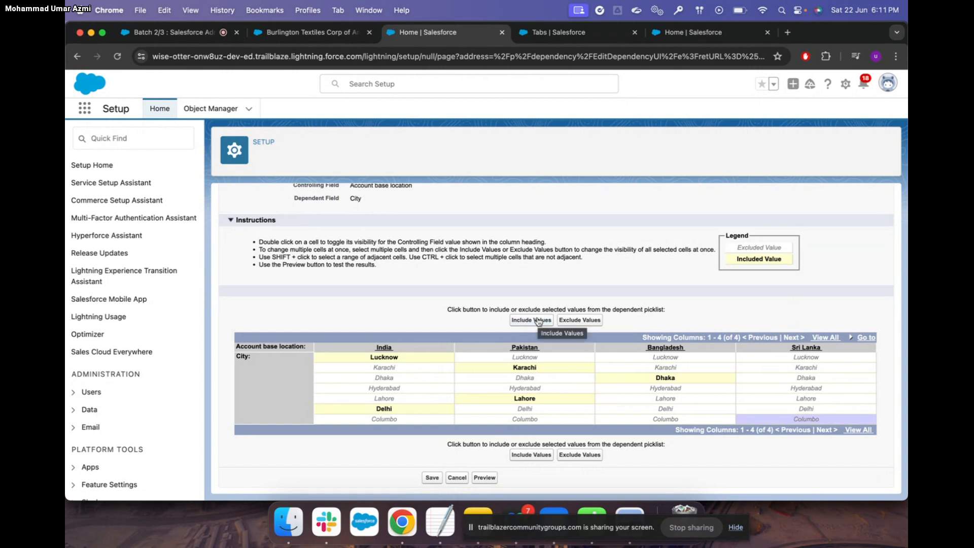
{"action": "left_click", "coordinate": [538, 320]}
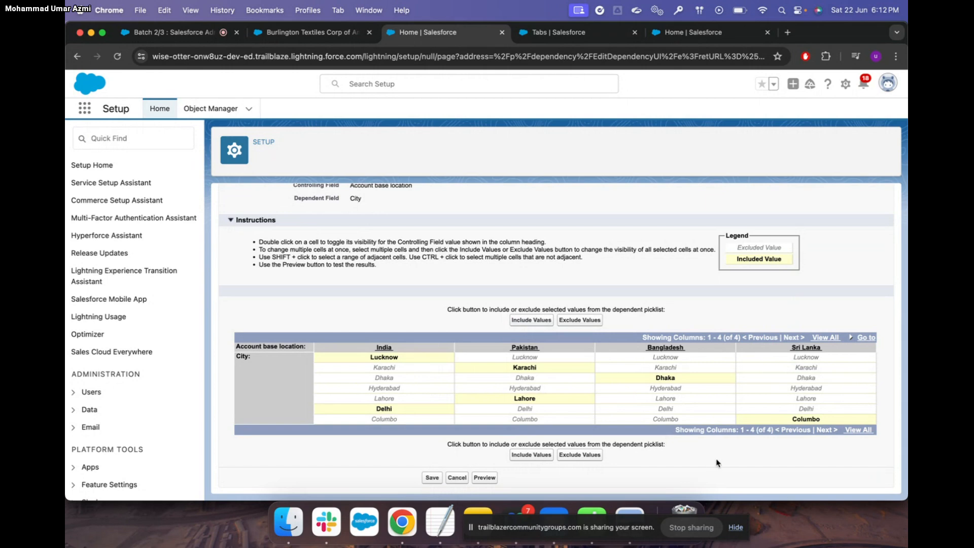
{"action": "left_click", "coordinate": [486, 478]}
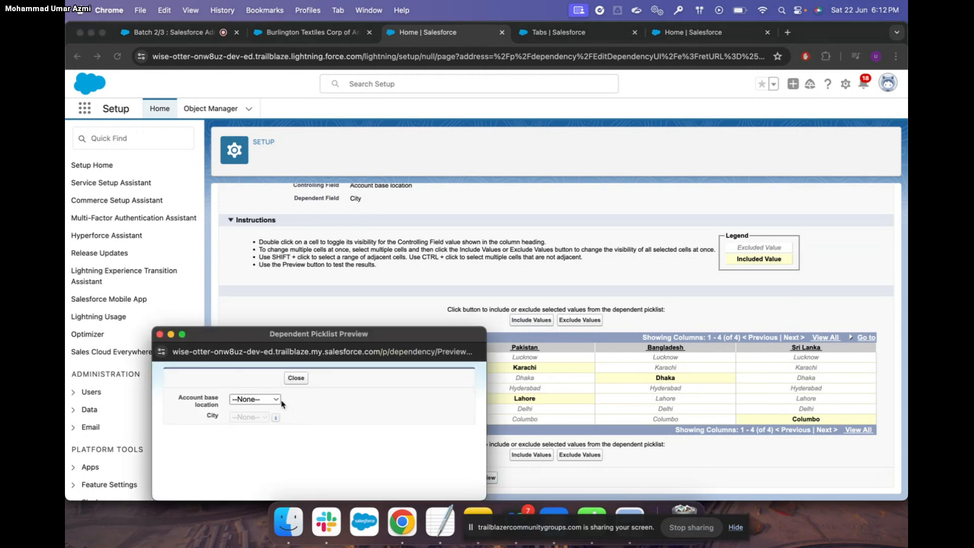
{"action": "left_click", "coordinate": [280, 400]}
{"action": "left_click", "coordinate": [265, 413]}
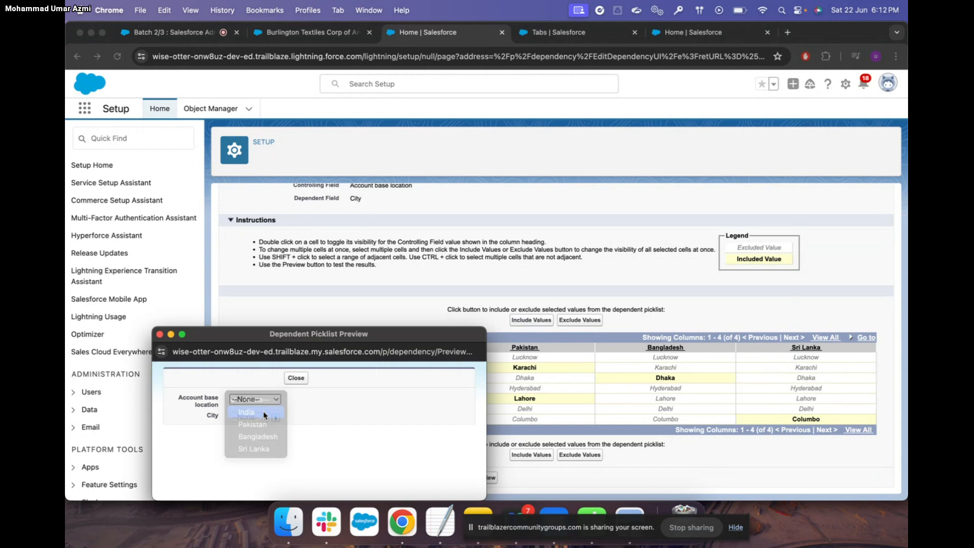
{"action": "left_click", "coordinate": [263, 418]}
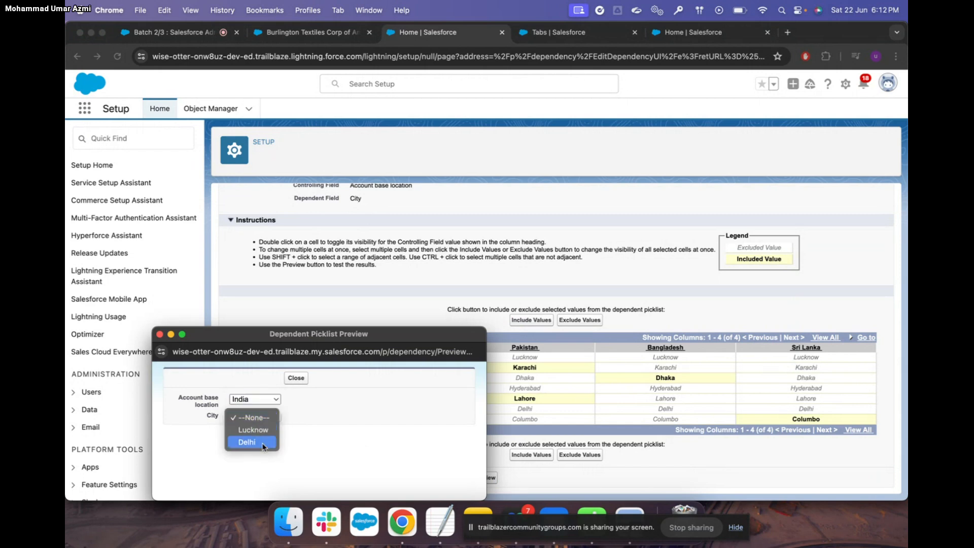
{"action": "left_click", "coordinate": [265, 458]}
{"action": "left_click", "coordinate": [276, 401]}
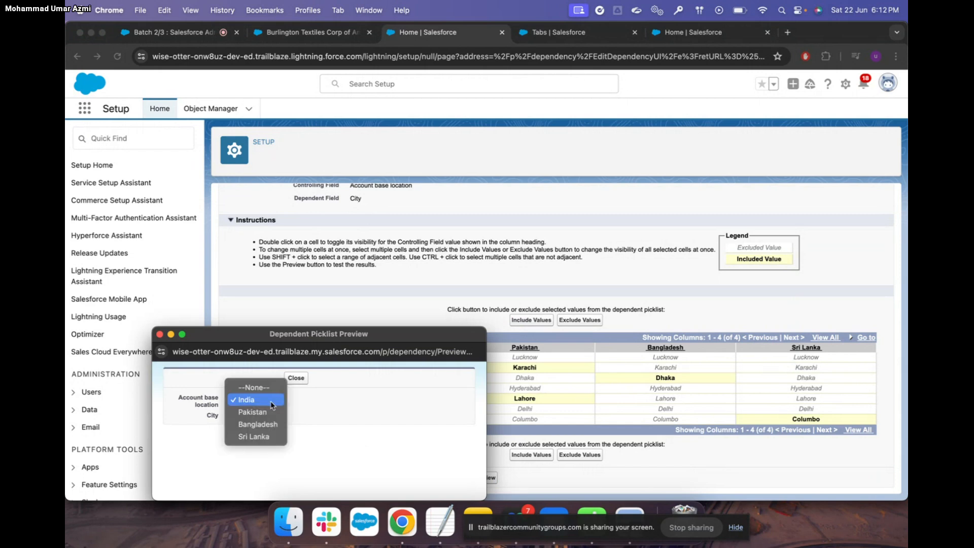
{"action": "left_click", "coordinate": [261, 410]}
{"action": "left_click", "coordinate": [264, 418]}
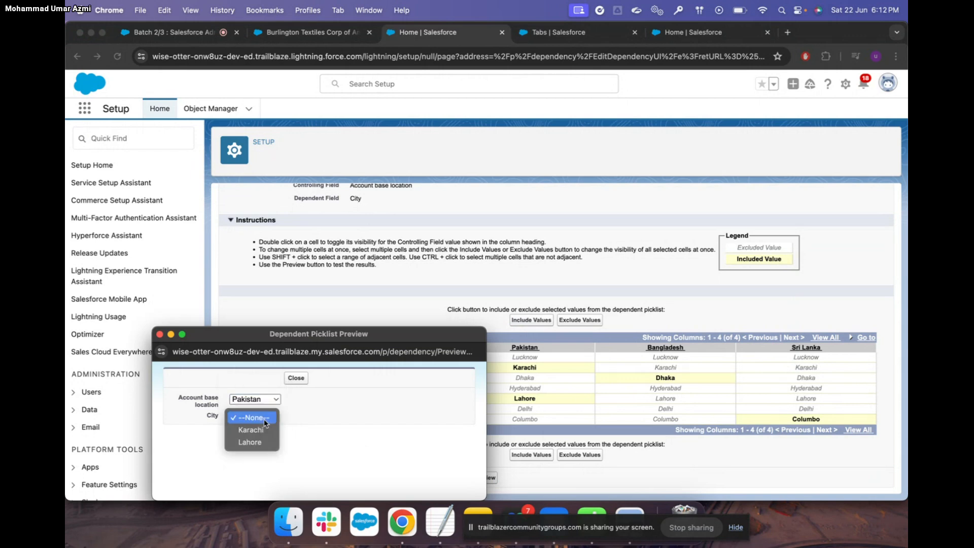
{"action": "left_click", "coordinate": [304, 446]}
{"action": "left_click", "coordinate": [299, 380]}
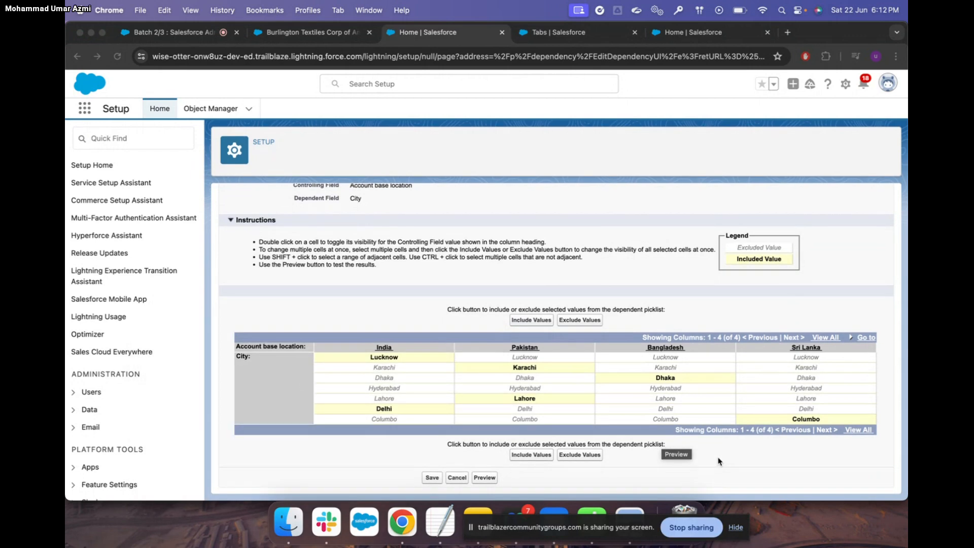
Save the City dependency and reload the Burlington Textiles account's details
{"action": "left_click", "coordinate": [432, 480]}
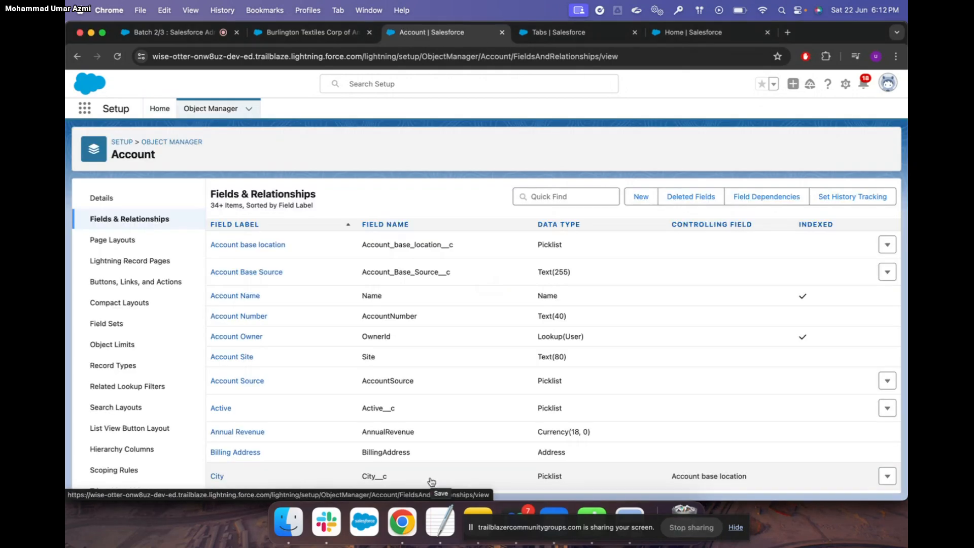
{"action": "left_click", "coordinate": [118, 56]}
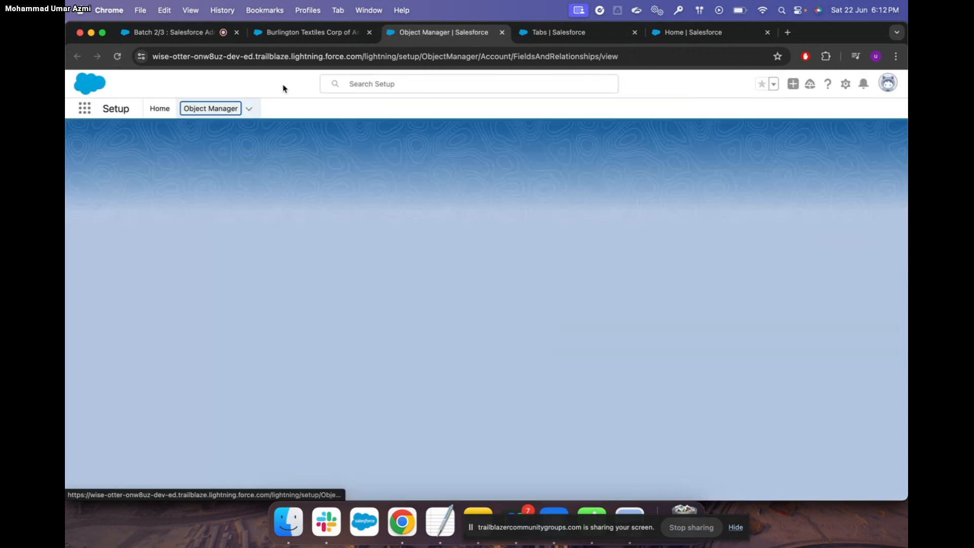
{"action": "left_click", "coordinate": [310, 32]}
{"action": "left_click", "coordinate": [118, 56]}
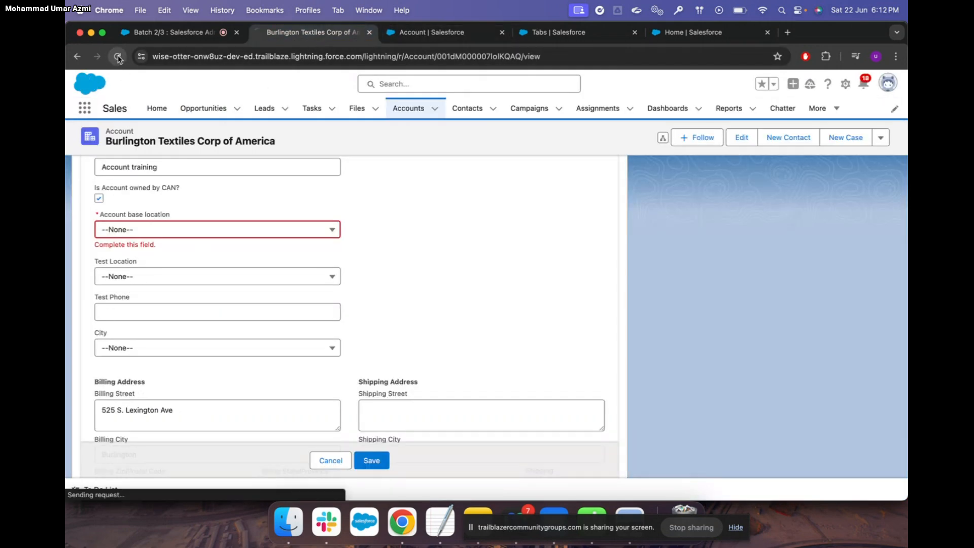
{"action": "scroll", "coordinate": [383, 294], "scroll_direction": "down", "scroll_amount": 6}
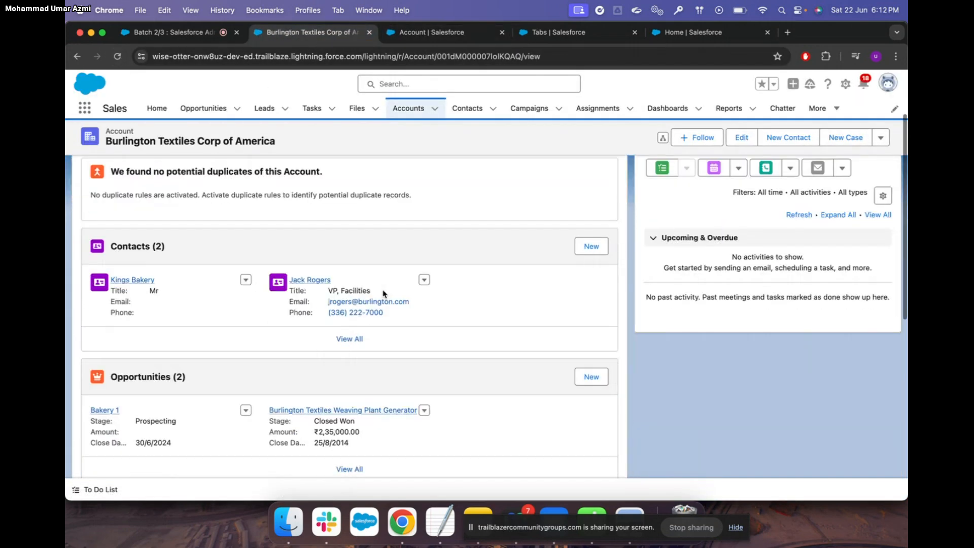
{"action": "scroll", "coordinate": [383, 294], "scroll_direction": "up", "scroll_amount": 6}
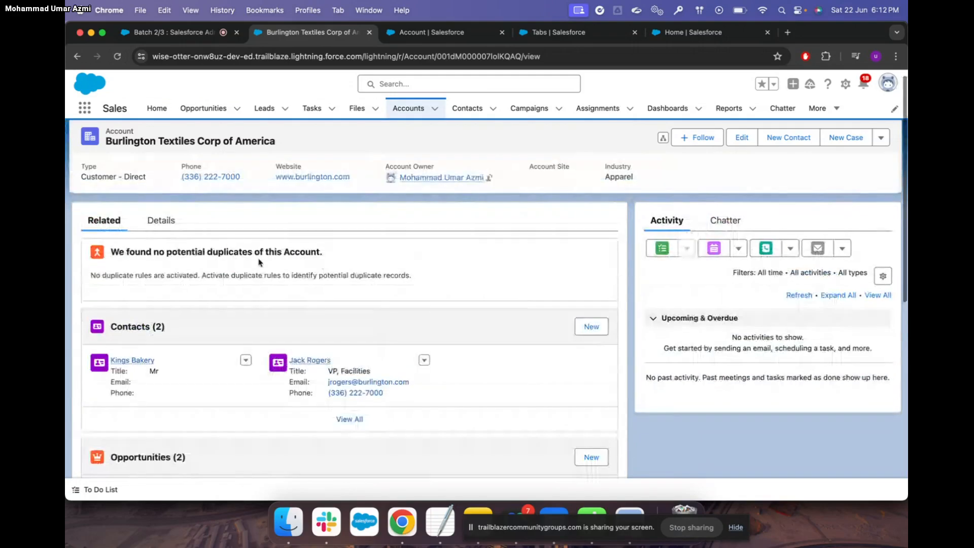
{"action": "left_click", "coordinate": [163, 223]}
{"action": "scroll", "coordinate": [268, 289], "scroll_direction": "down", "scroll_amount": 10}
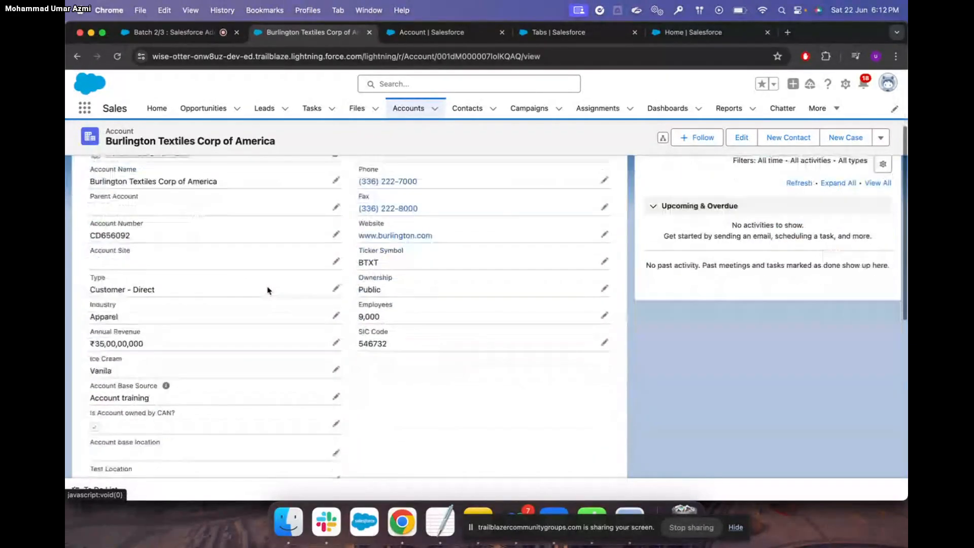
Set base location to Pakistan to check its City options, then discard the edit
{"action": "left_click", "coordinate": [336, 263]}
{"action": "left_click", "coordinate": [318, 275]}
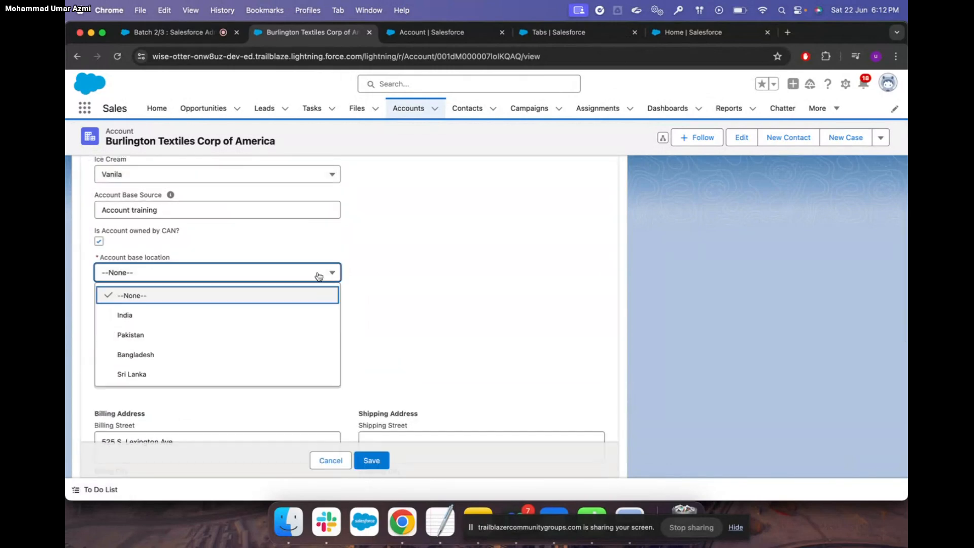
{"action": "left_click", "coordinate": [217, 334]}
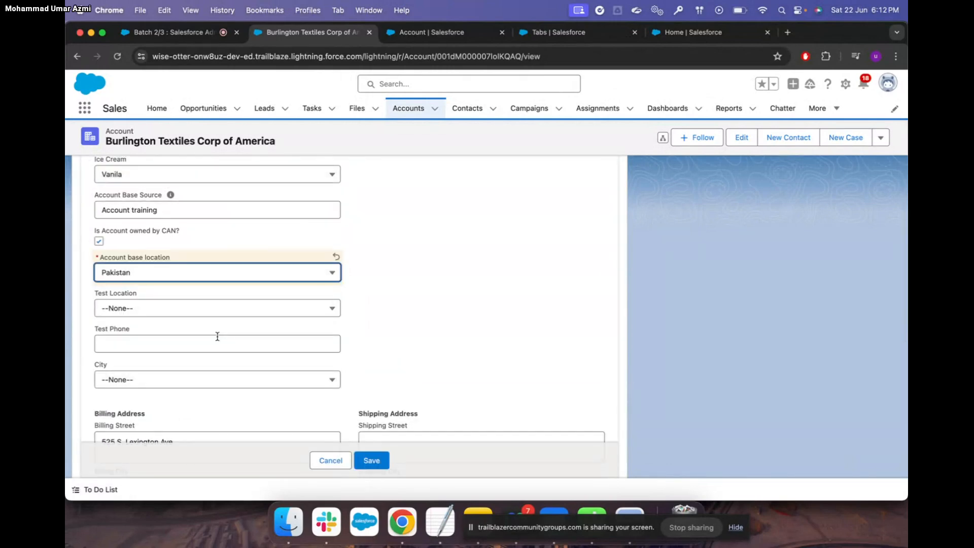
{"action": "left_click", "coordinate": [322, 384]}
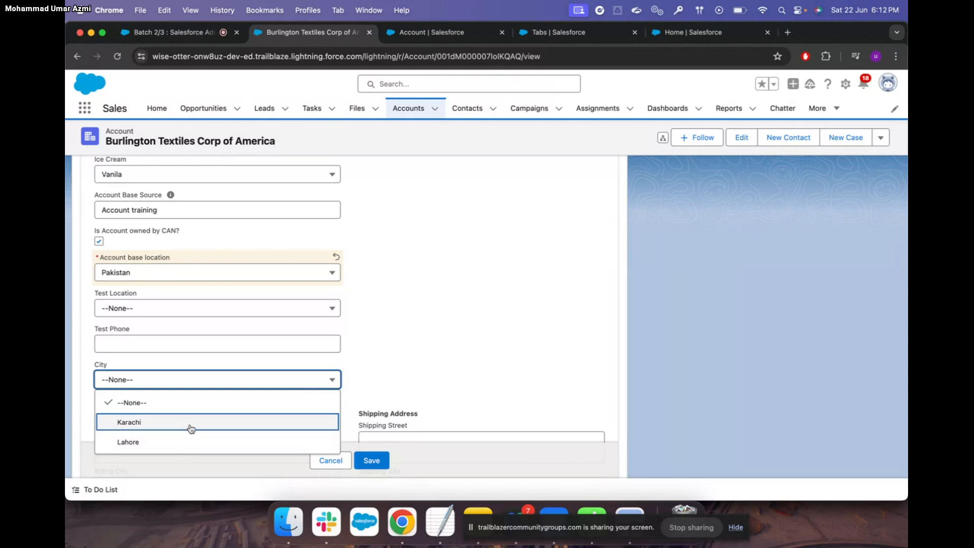
{"action": "left_click", "coordinate": [335, 463]}
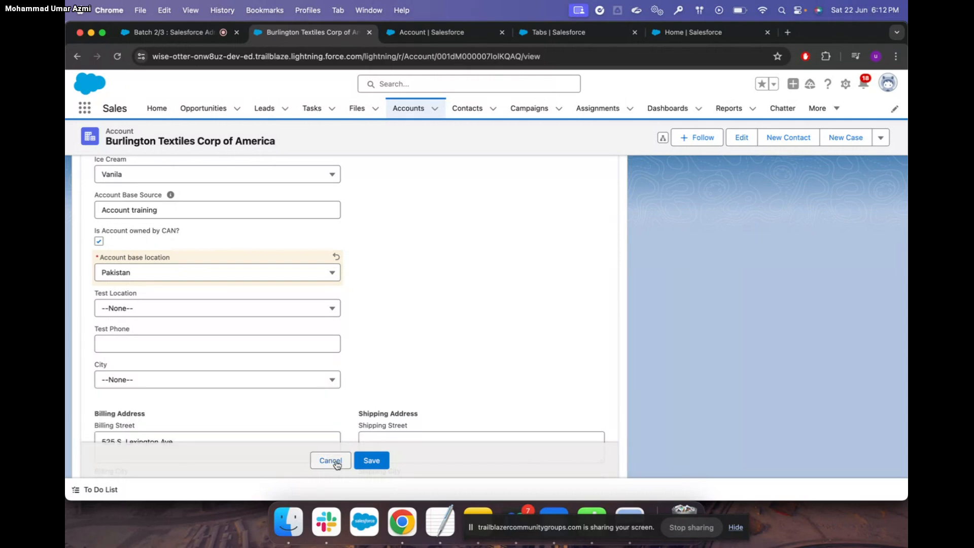
{"action": "left_click", "coordinate": [330, 461]}
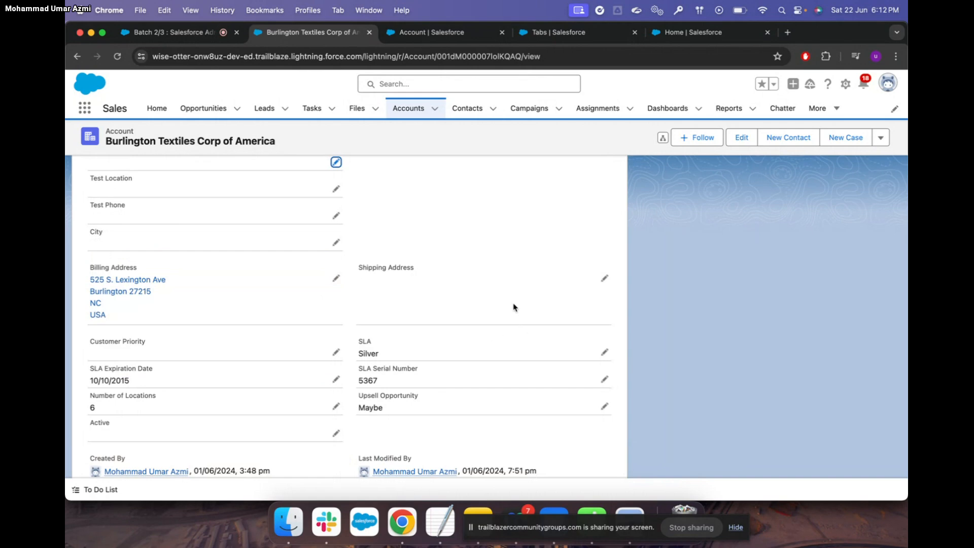
{"action": "left_click", "coordinate": [452, 32]}
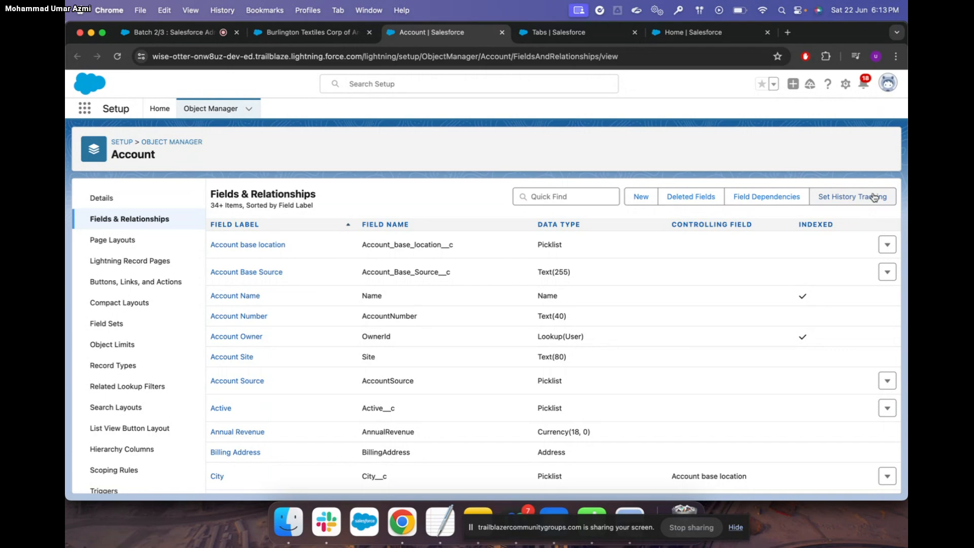
Switch back to the Burlington Textiles record and scroll through its read-only details
{"action": "left_click", "coordinate": [310, 32]}
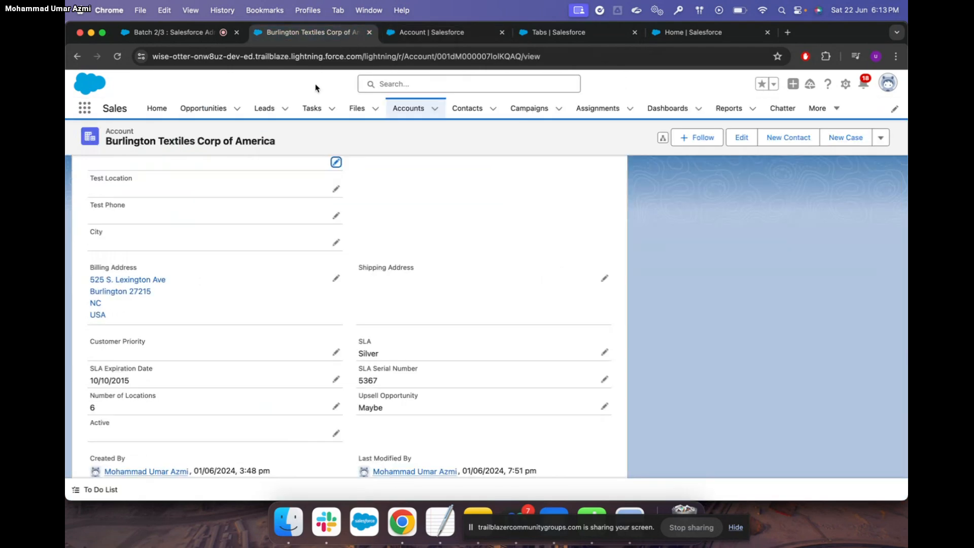
{"action": "scroll", "coordinate": [257, 274], "scroll_direction": "up", "scroll_amount": 5}
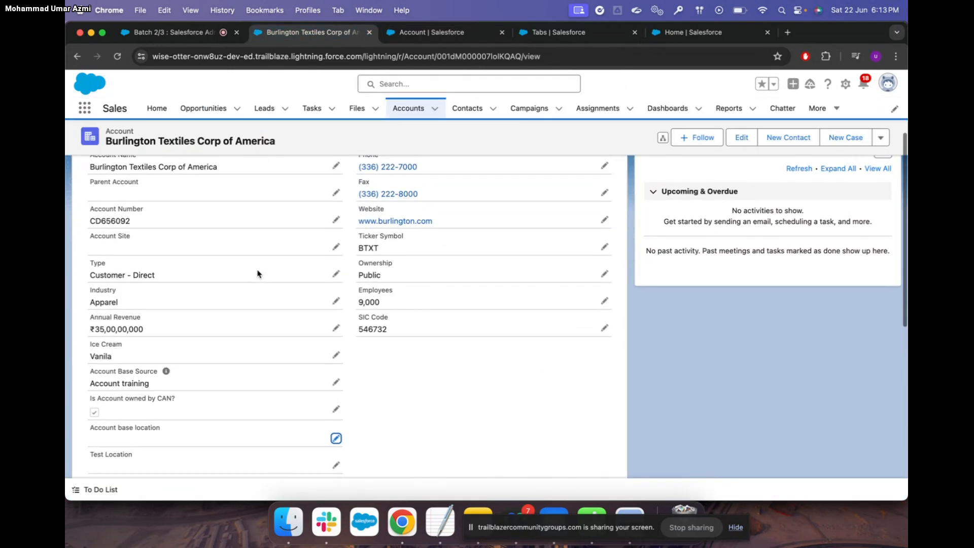
{"action": "scroll", "coordinate": [257, 274], "scroll_direction": "up", "scroll_amount": 2}
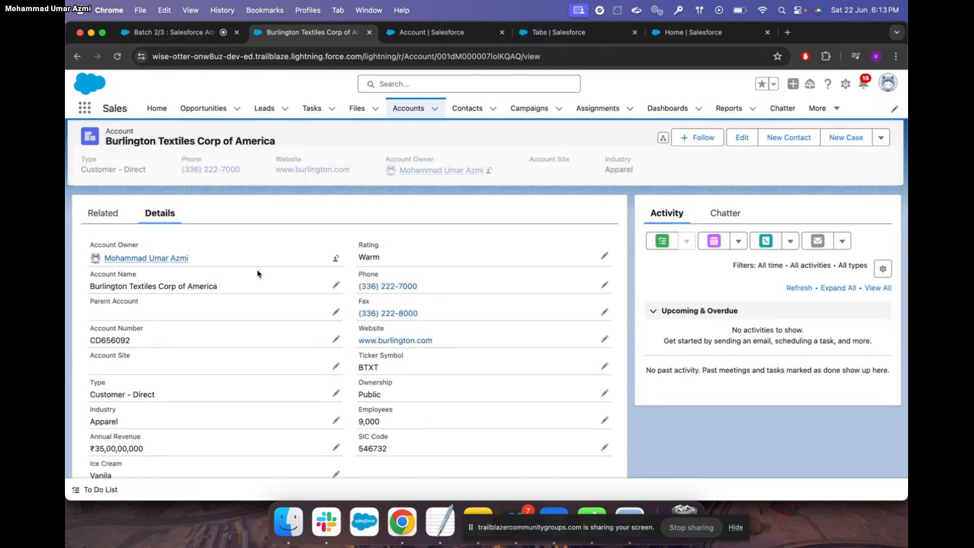
{"action": "scroll", "coordinate": [258, 274], "scroll_direction": "down", "scroll_amount": 2}
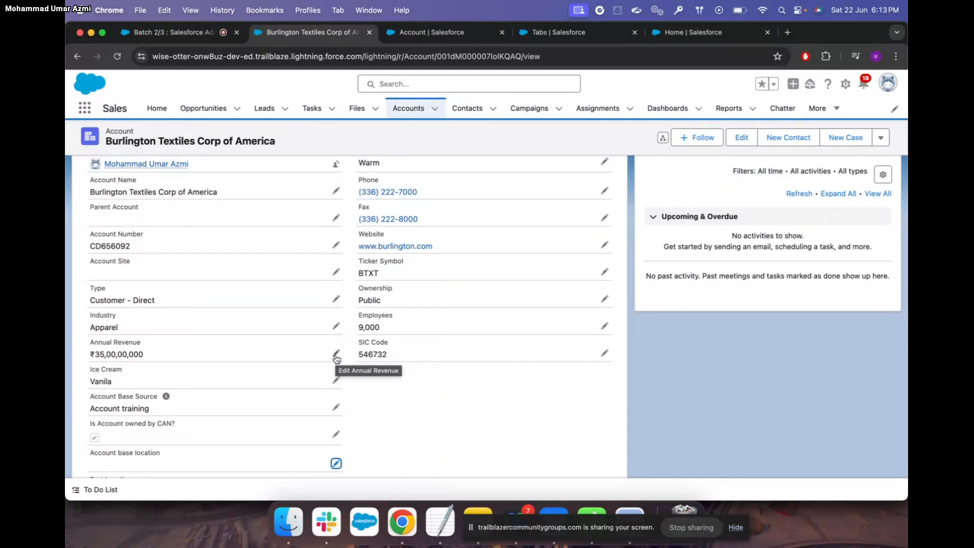
Change Annual Revenue to 4000 and save
{"action": "left_click", "coordinate": [336, 356]}
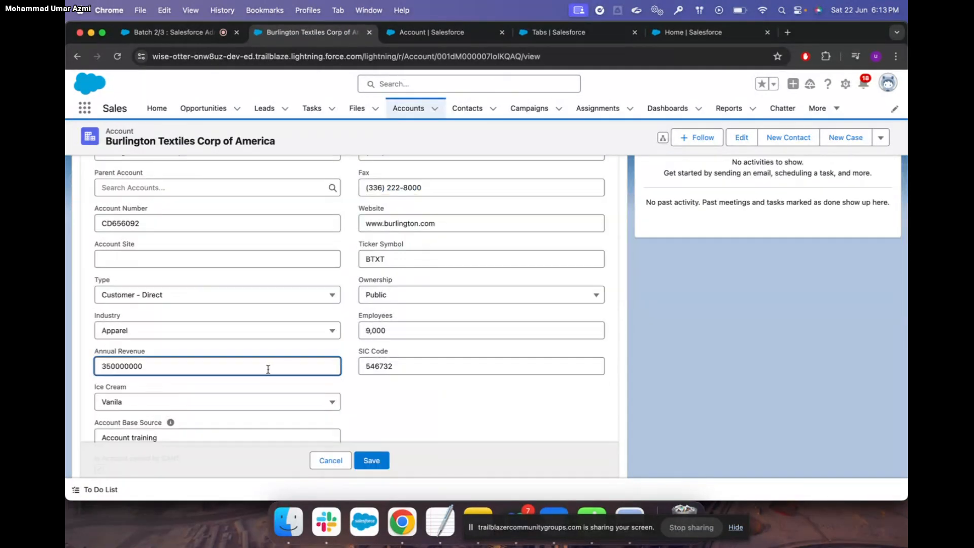
{"action": "double_click", "coordinate": [265, 367]}
{"action": "key", "text": "BackSpace"}
{"action": "type", "text": "4000"}
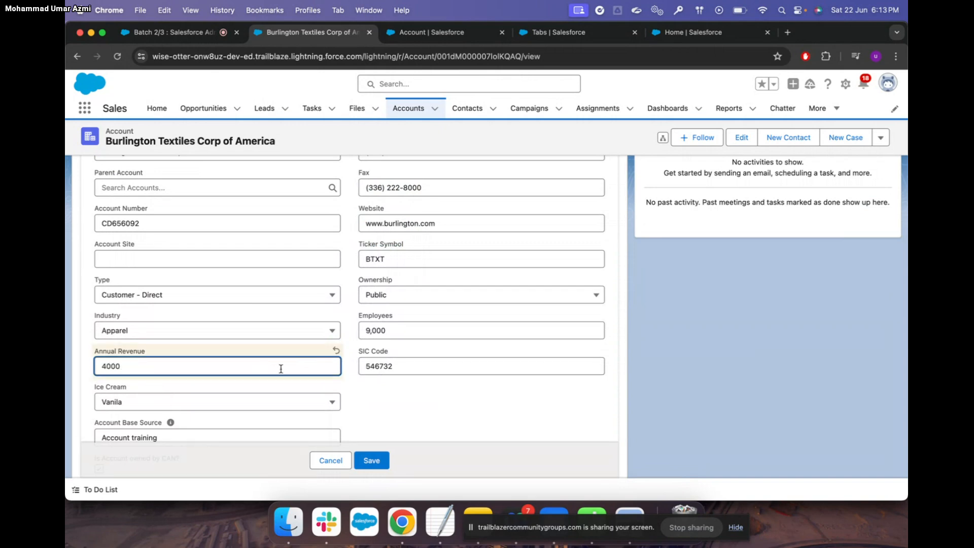
{"action": "left_click", "coordinate": [377, 466]}
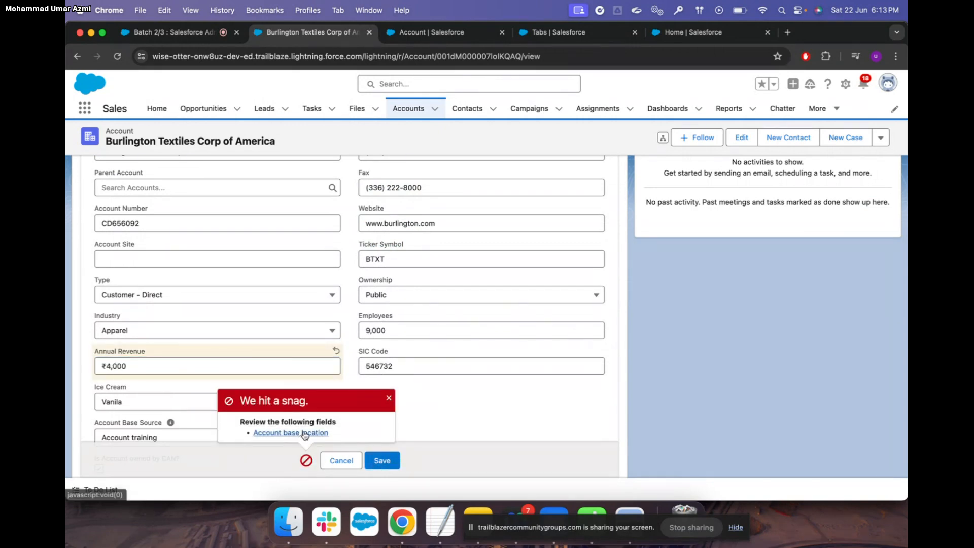
Set Account base location to India and save the record
{"action": "scroll", "coordinate": [263, 353], "scroll_direction": "down", "scroll_amount": 4}
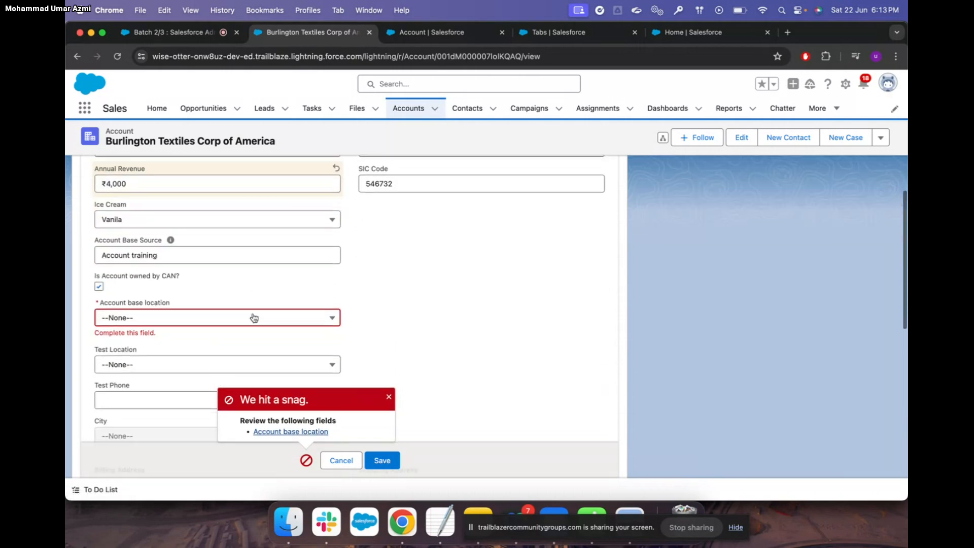
{"action": "left_click", "coordinate": [250, 290]}
{"action": "left_click", "coordinate": [205, 333]}
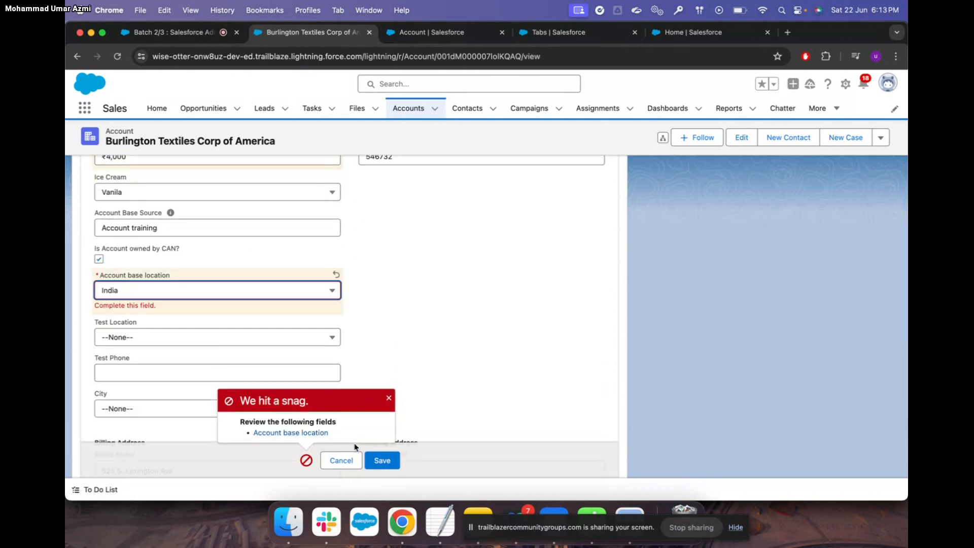
{"action": "left_click", "coordinate": [380, 460]}
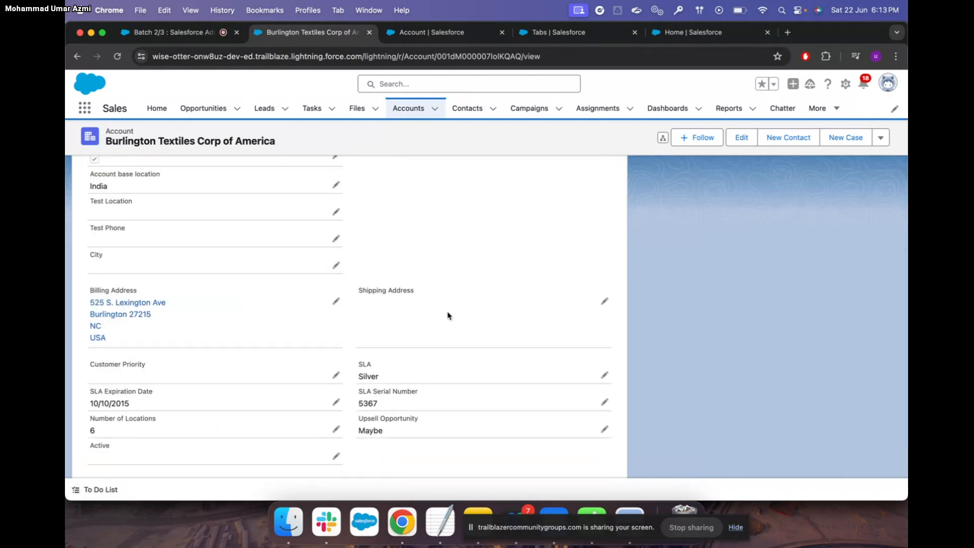
{"action": "scroll", "coordinate": [447, 316], "scroll_direction": "up", "scroll_amount": 5}
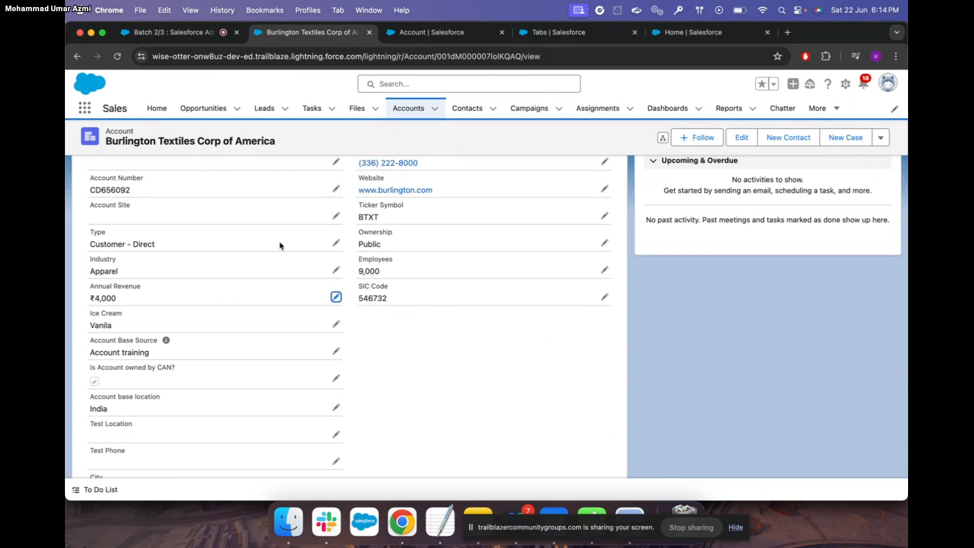
Switch to the browser tab showing Object Manager > Account > Fields & Relationships
{"action": "scroll", "coordinate": [301, 308], "scroll_direction": "up", "scroll_amount": 5}
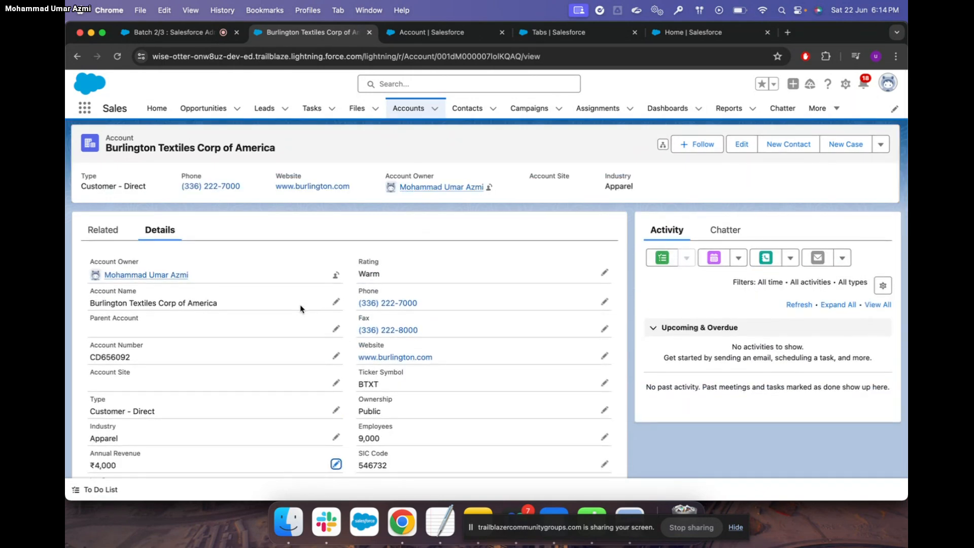
{"action": "scroll", "coordinate": [301, 308], "scroll_direction": "down", "scroll_amount": 3}
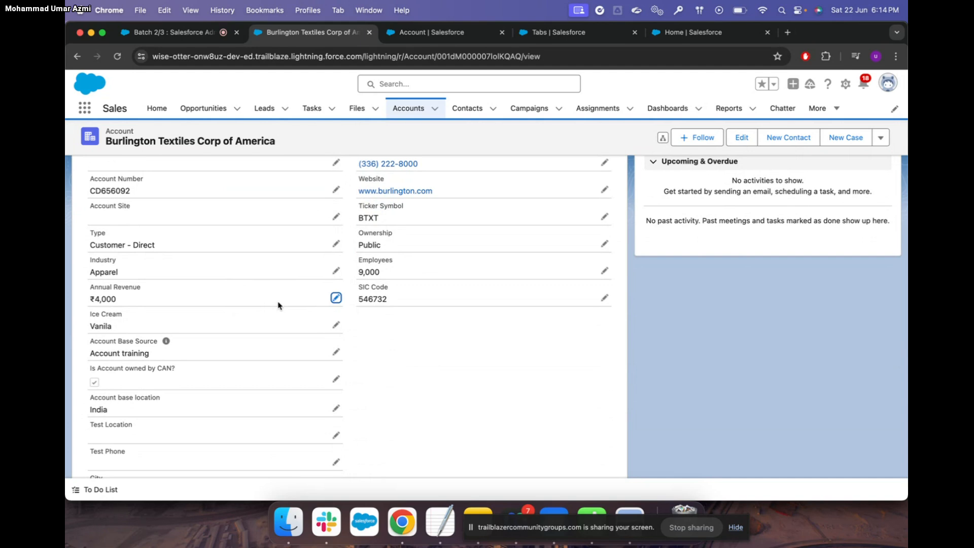
{"action": "scroll", "coordinate": [278, 305], "scroll_direction": "up", "scroll_amount": 2}
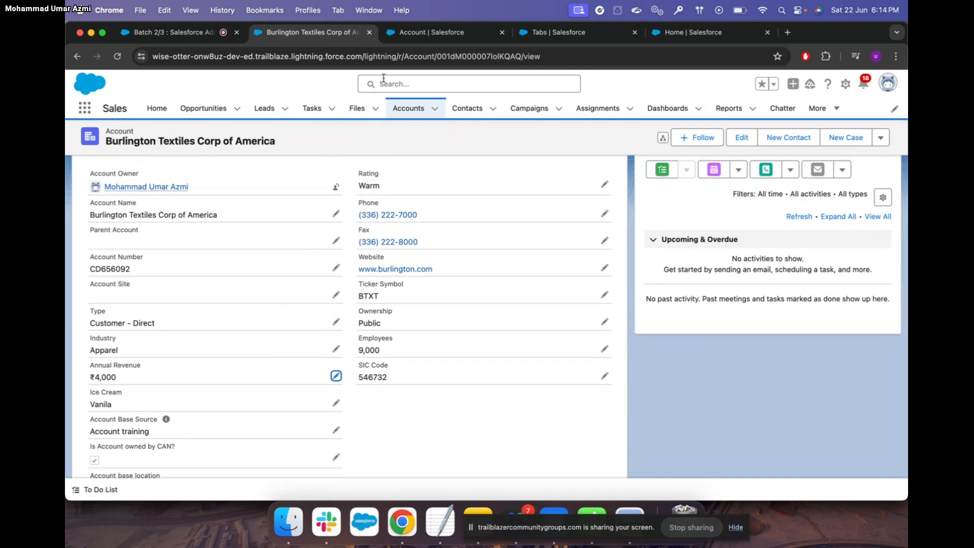
{"action": "left_click", "coordinate": [439, 35]}
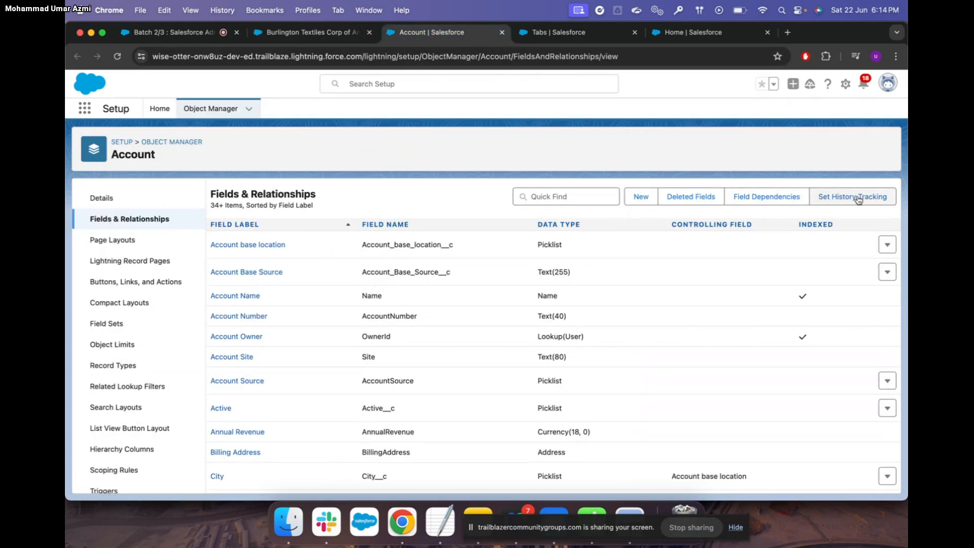
Open Set History Tracking for Account and check Enable Account History
{"action": "left_click", "coordinate": [859, 201]}
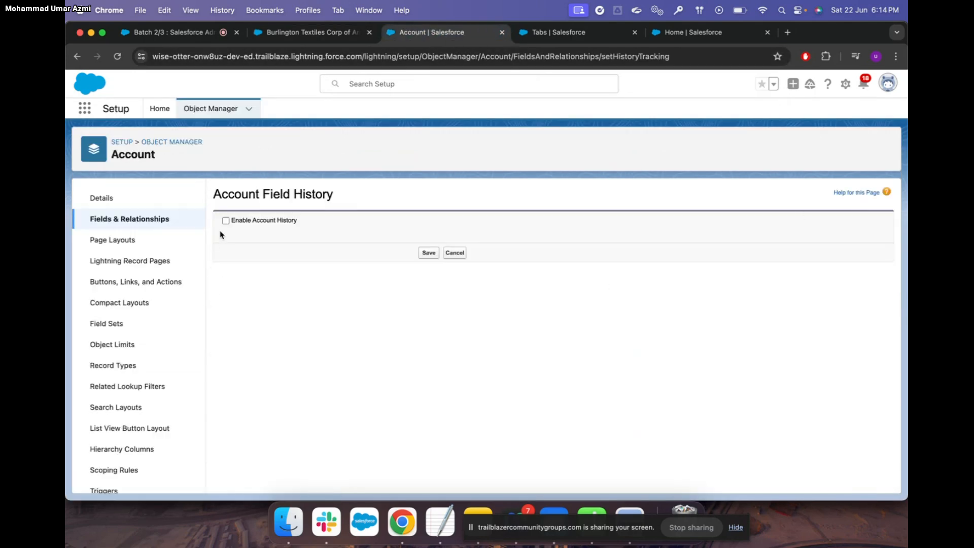
{"action": "left_click", "coordinate": [226, 221]}
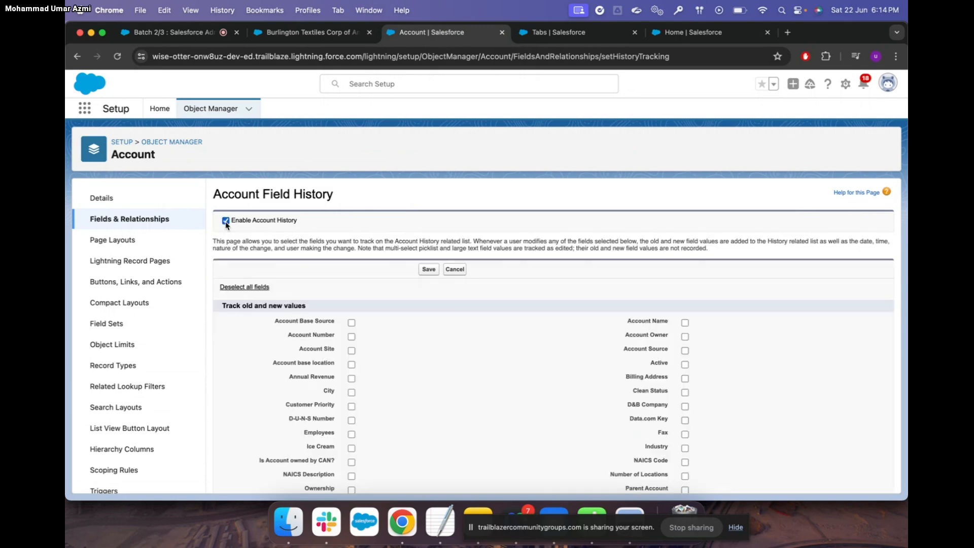
{"action": "scroll", "coordinate": [481, 358], "scroll_direction": "down", "scroll_amount": 1}
{"action": "scroll", "coordinate": [481, 358], "scroll_direction": "down", "scroll_amount": 5}
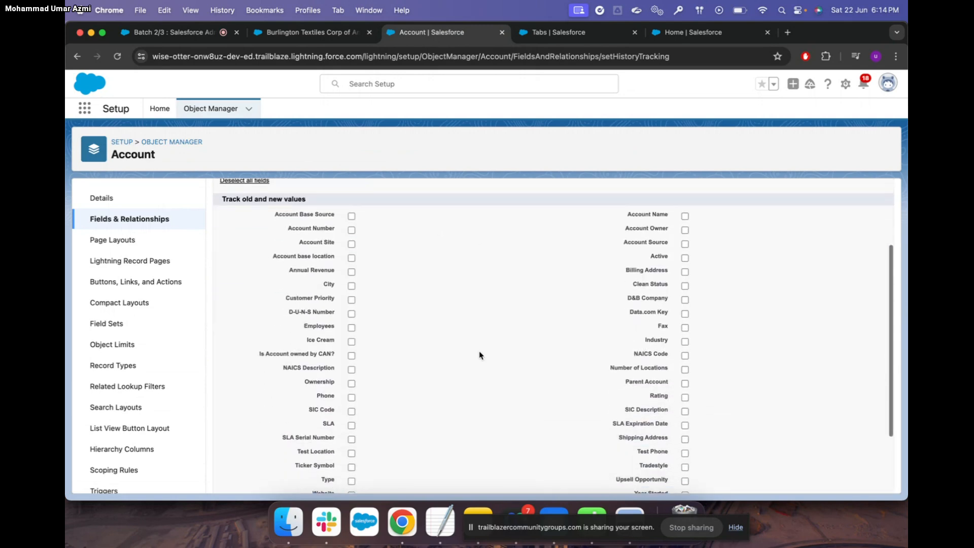
{"action": "scroll", "coordinate": [481, 357], "scroll_direction": "up", "scroll_amount": 5}
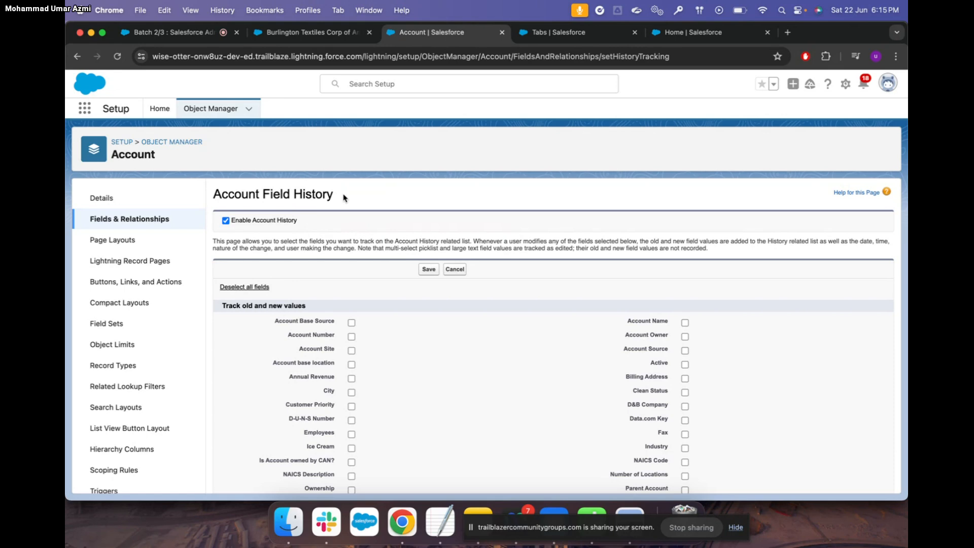
Tick the fields to track, including Type, and save the Account history tracking settings
{"action": "left_click", "coordinate": [329, 34]}
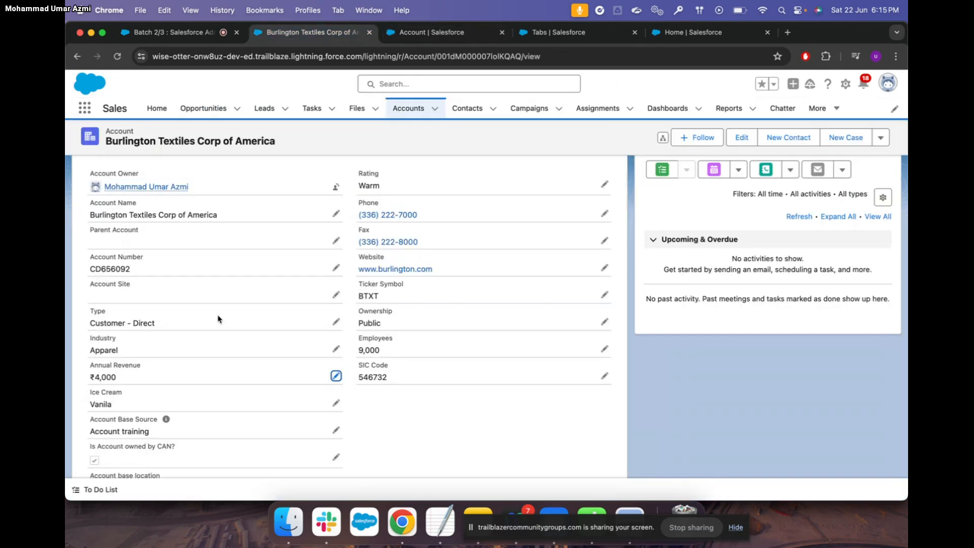
{"action": "left_click", "coordinate": [450, 36]}
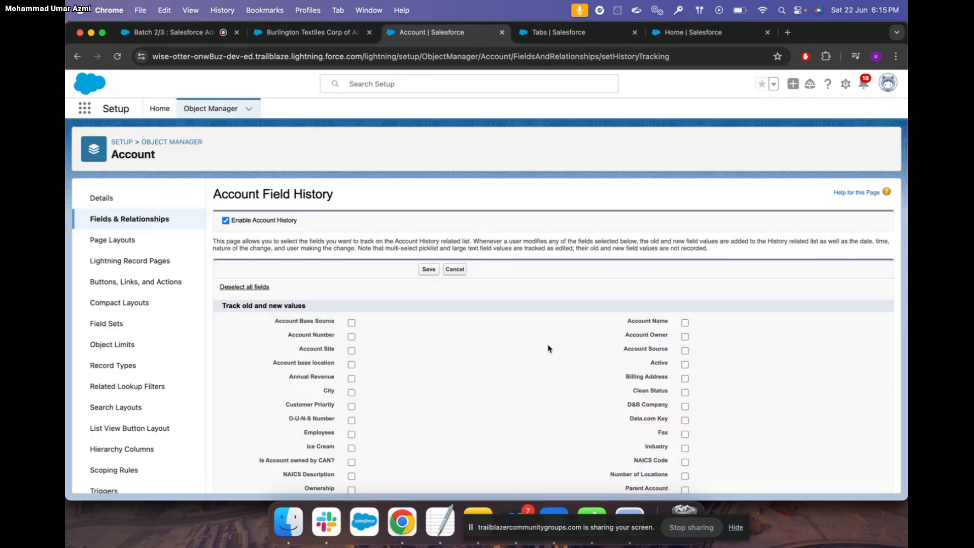
{"action": "scroll", "coordinate": [548, 349], "scroll_direction": "down", "scroll_amount": 4}
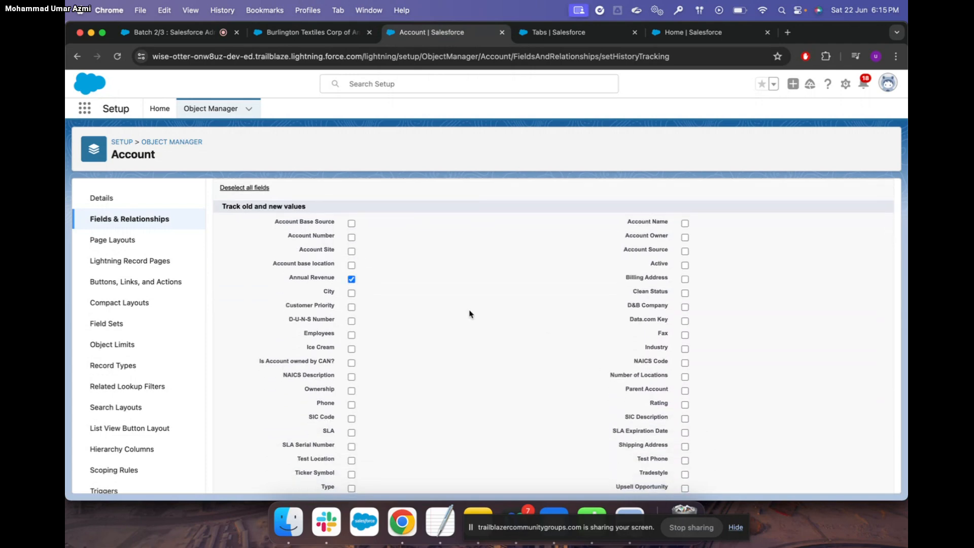
{"action": "scroll", "coordinate": [469, 315], "scroll_direction": "down", "scroll_amount": 4}
{"action": "scroll", "coordinate": [469, 314], "scroll_direction": "up", "scroll_amount": 4}
{"action": "scroll", "coordinate": [414, 360], "scroll_direction": "down", "scroll_amount": 4}
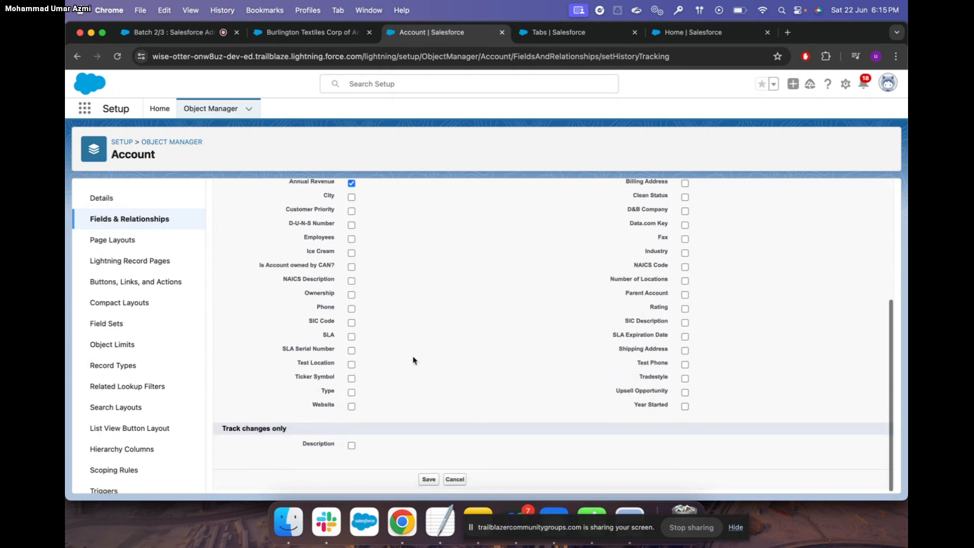
{"action": "left_click", "coordinate": [352, 392]}
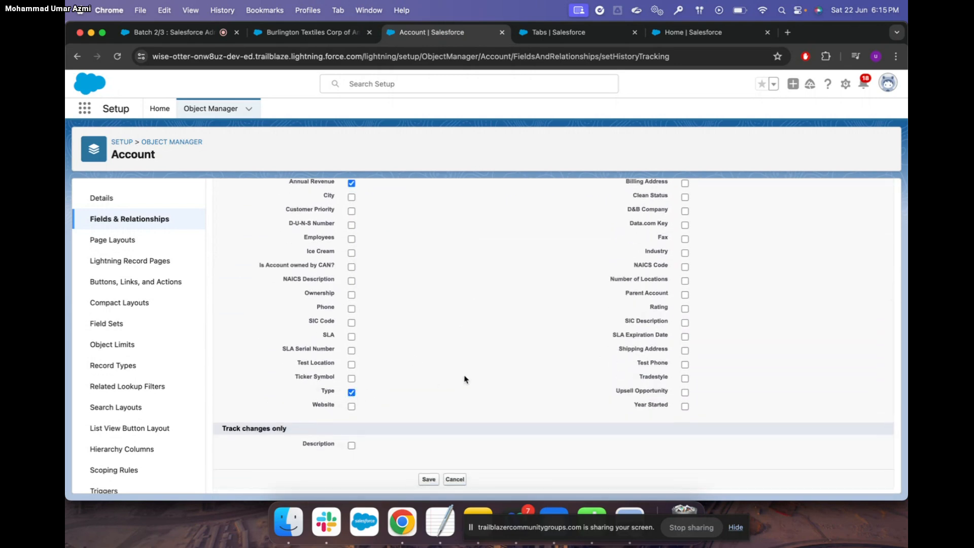
{"action": "scroll", "coordinate": [464, 379], "scroll_direction": "up", "scroll_amount": 4}
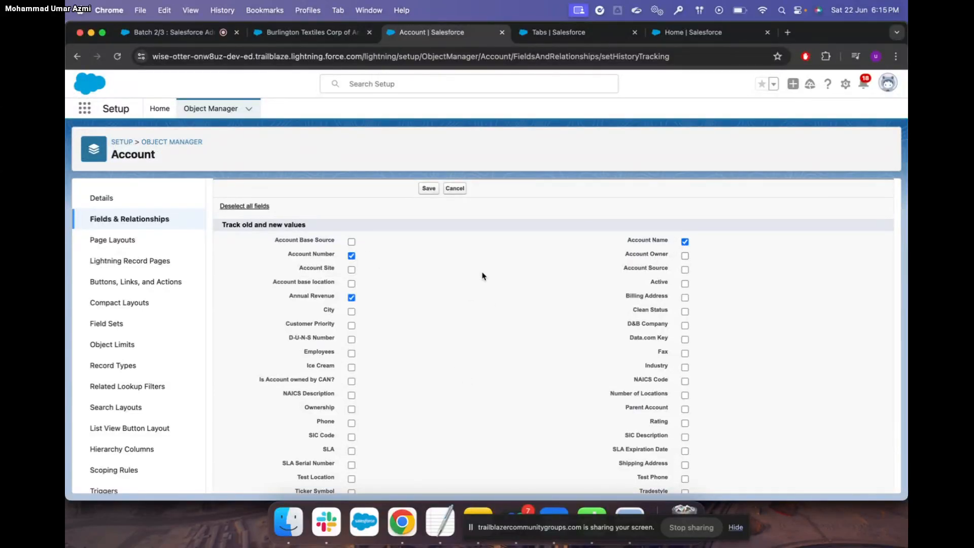
{"action": "scroll", "coordinate": [482, 276], "scroll_direction": "down", "scroll_amount": 3}
{"action": "scroll", "coordinate": [482, 274], "scroll_direction": "up", "scroll_amount": 5}
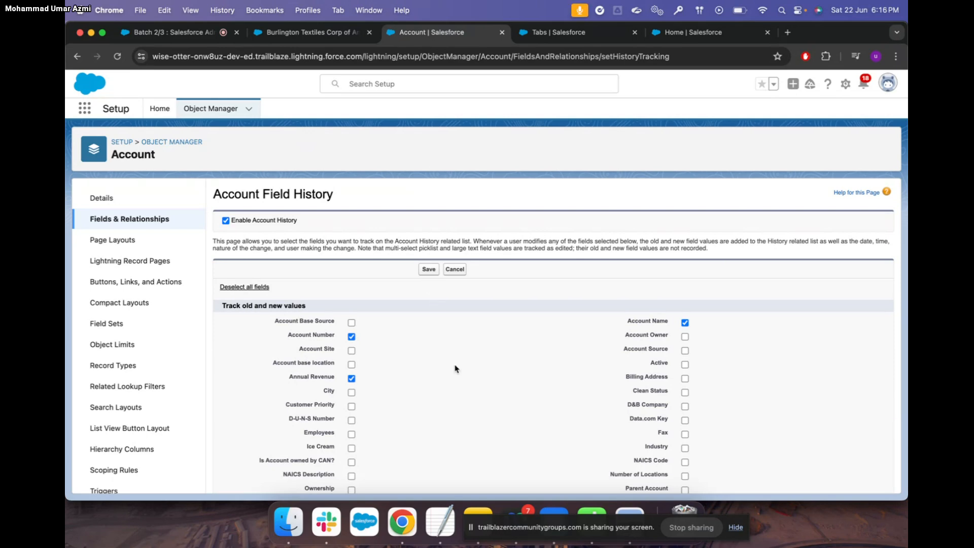
{"action": "scroll", "coordinate": [455, 368], "scroll_direction": "down", "scroll_amount": 5}
{"action": "scroll", "coordinate": [455, 367], "scroll_direction": "up", "scroll_amount": 5}
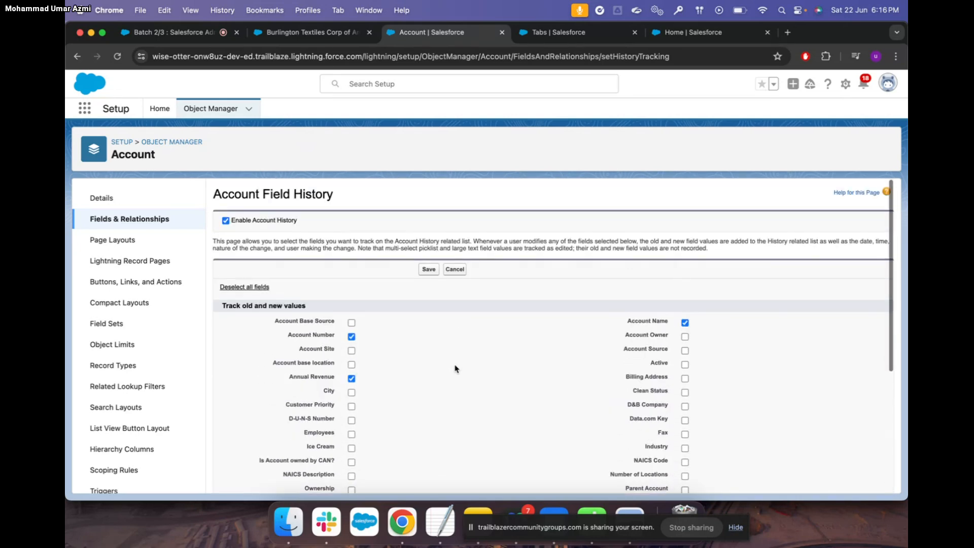
{"action": "left_click", "coordinate": [426, 270]}
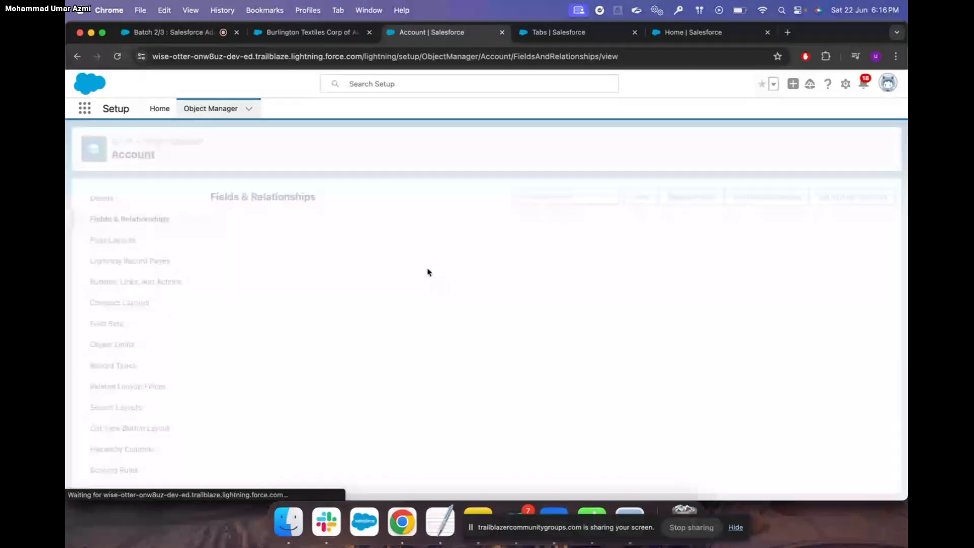
Open Account Layout from Page Layouts, review its related lists, and save it
{"action": "left_click", "coordinate": [131, 246]}
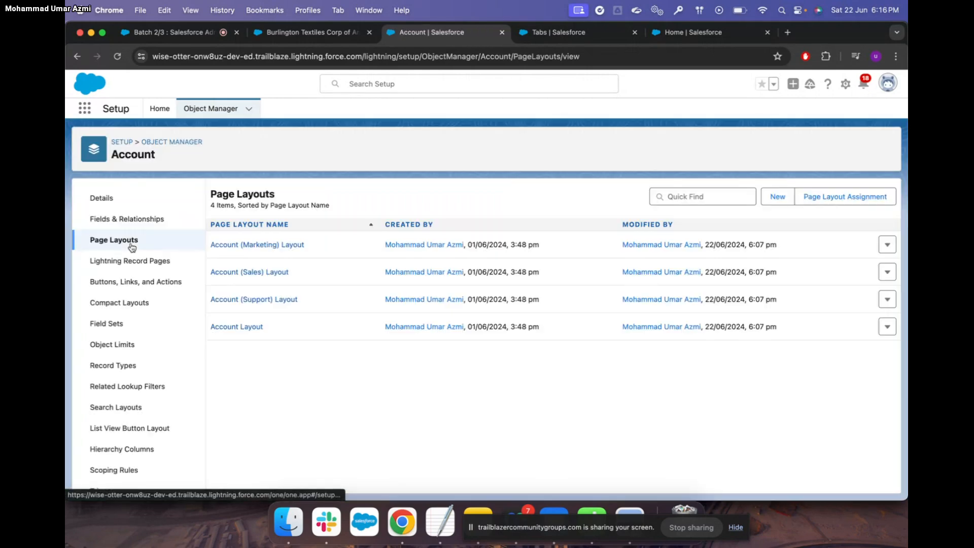
{"action": "left_click", "coordinate": [255, 329]}
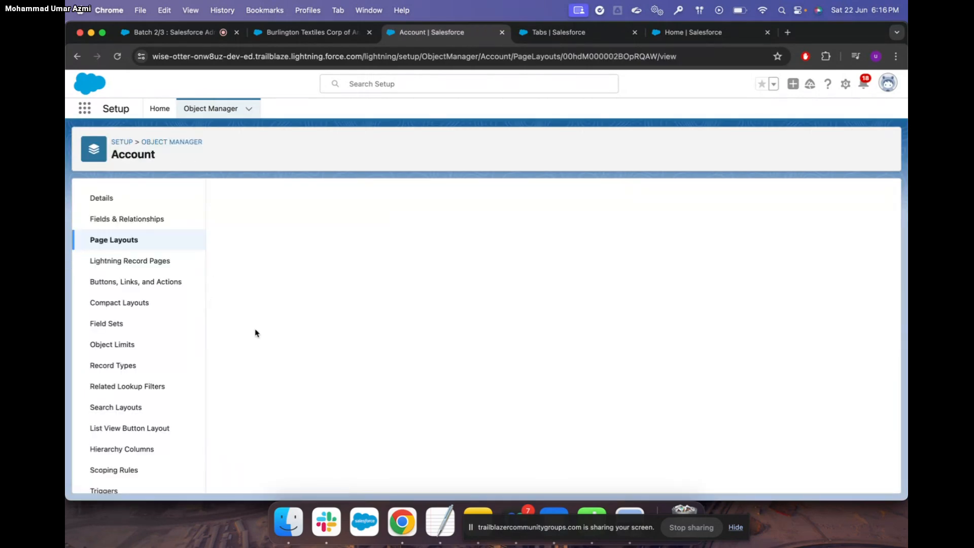
{"action": "scroll", "coordinate": [263, 260], "scroll_direction": "down", "scroll_amount": 2}
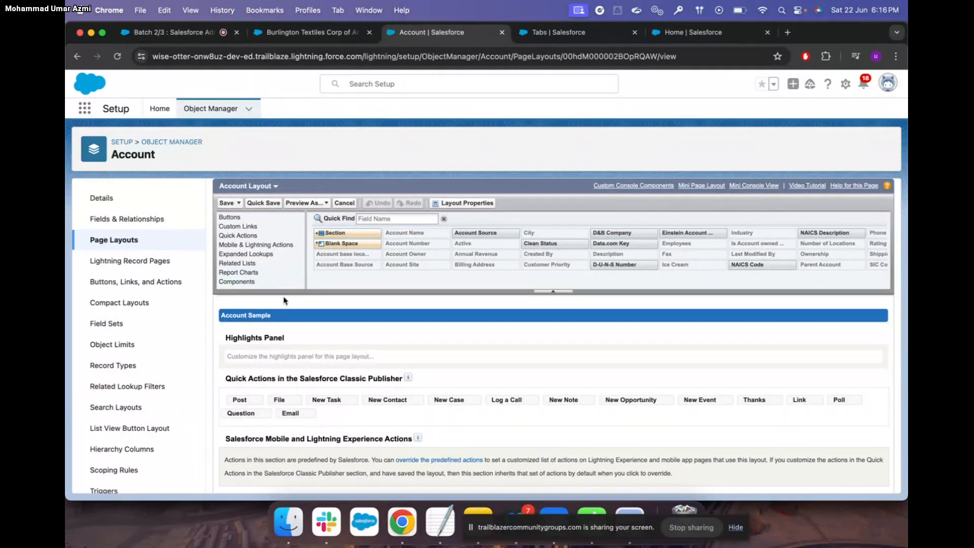
{"action": "scroll", "coordinate": [256, 272], "scroll_direction": "down", "scroll_amount": 10}
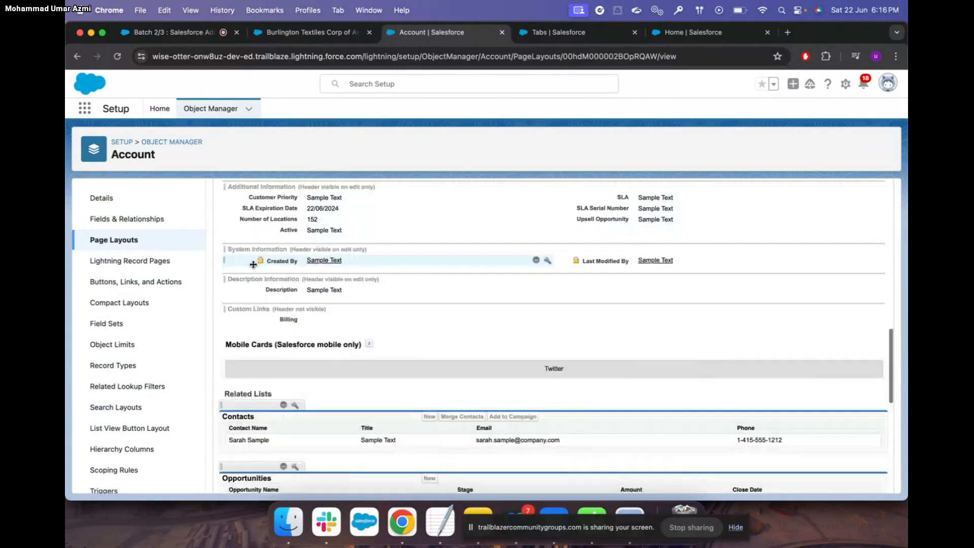
{"action": "scroll", "coordinate": [368, 366], "scroll_direction": "down", "scroll_amount": 1}
{"action": "scroll", "coordinate": [368, 367], "scroll_direction": "up", "scroll_amount": 2}
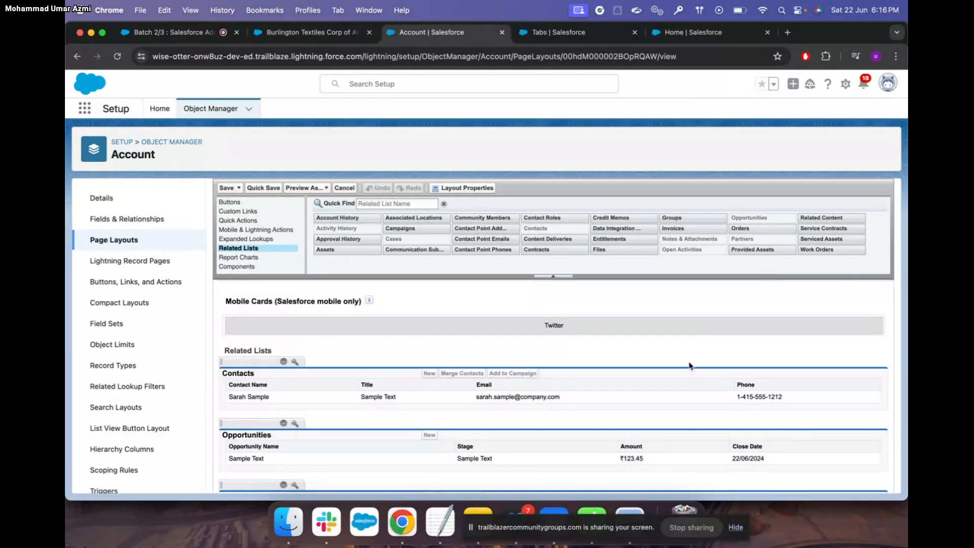
{"action": "scroll", "coordinate": [673, 389], "scroll_direction": "down", "scroll_amount": 10}
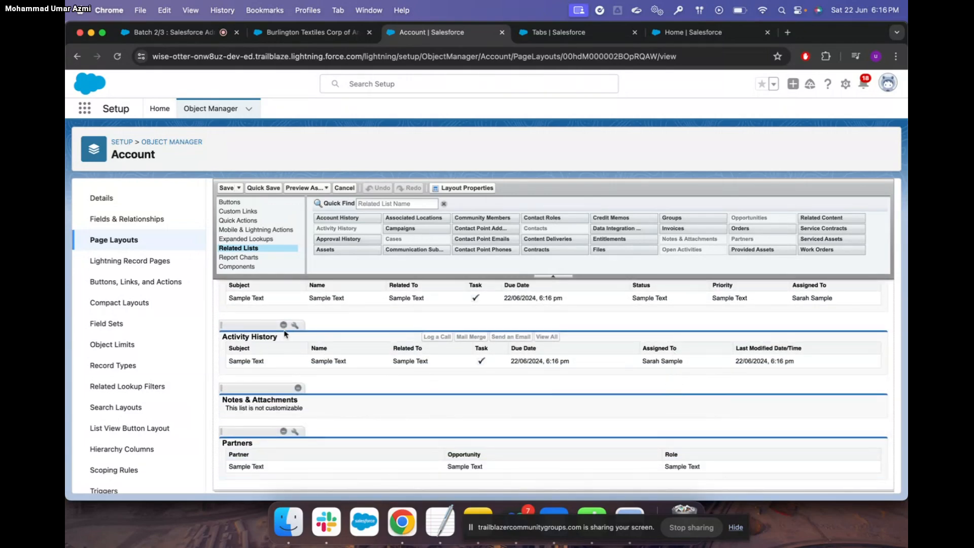
{"action": "left_click", "coordinate": [226, 188]}
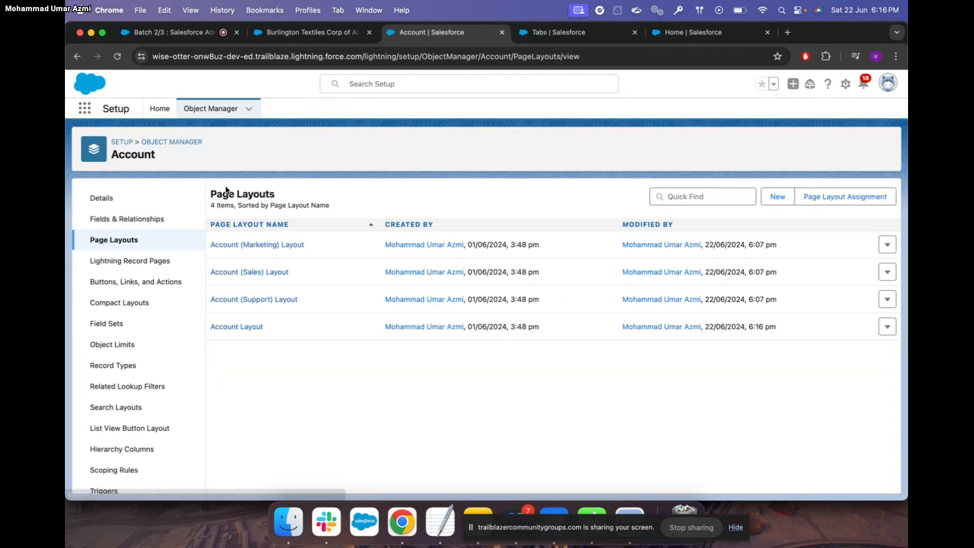
Reload the Burlington Textiles Corp of America record and review its Details tab
{"action": "left_click", "coordinate": [320, 36]}
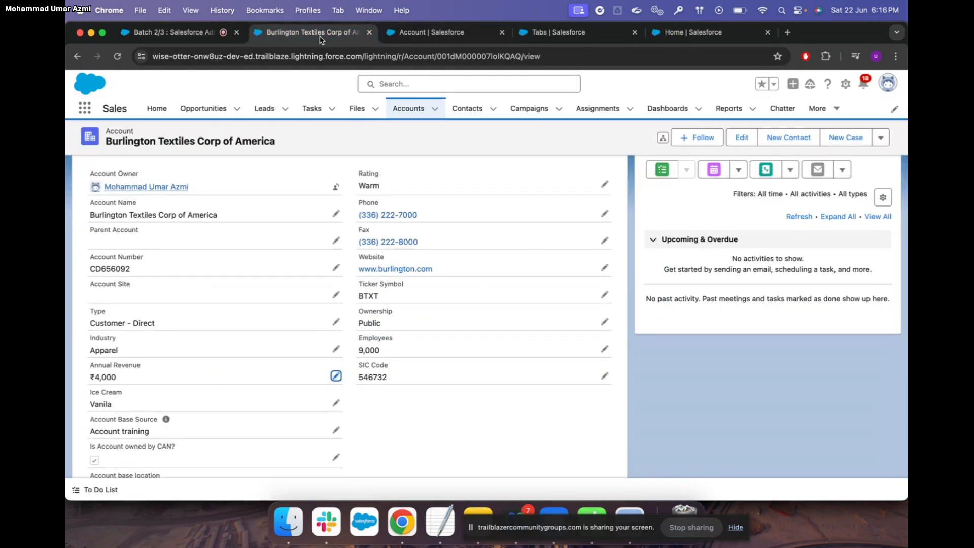
{"action": "left_click", "coordinate": [118, 57]}
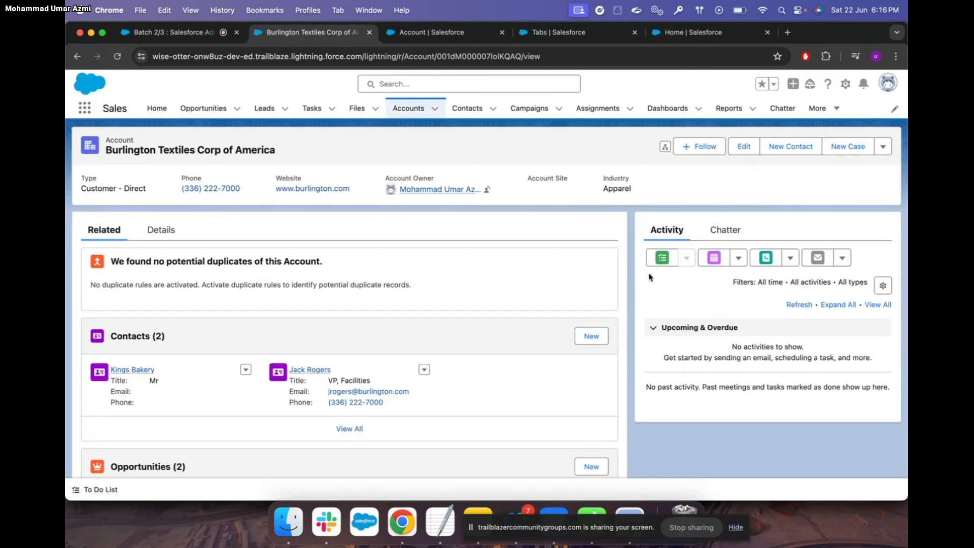
{"action": "scroll", "coordinate": [649, 277], "scroll_direction": "down", "scroll_amount": 5}
{"action": "scroll", "coordinate": [650, 277], "scroll_direction": "down", "scroll_amount": 1}
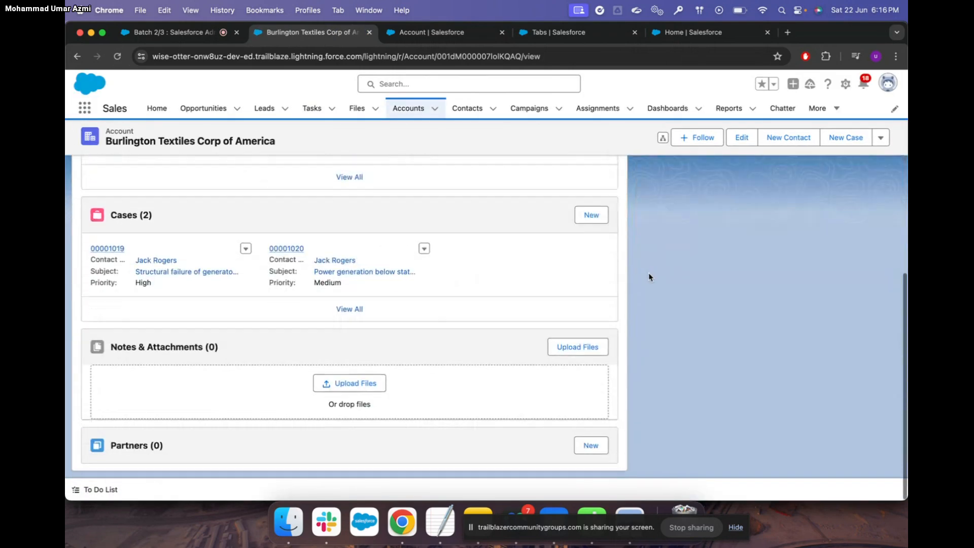
{"action": "scroll", "coordinate": [649, 277], "scroll_direction": "up", "scroll_amount": 3}
{"action": "scroll", "coordinate": [649, 277], "scroll_direction": "up", "scroll_amount": 5}
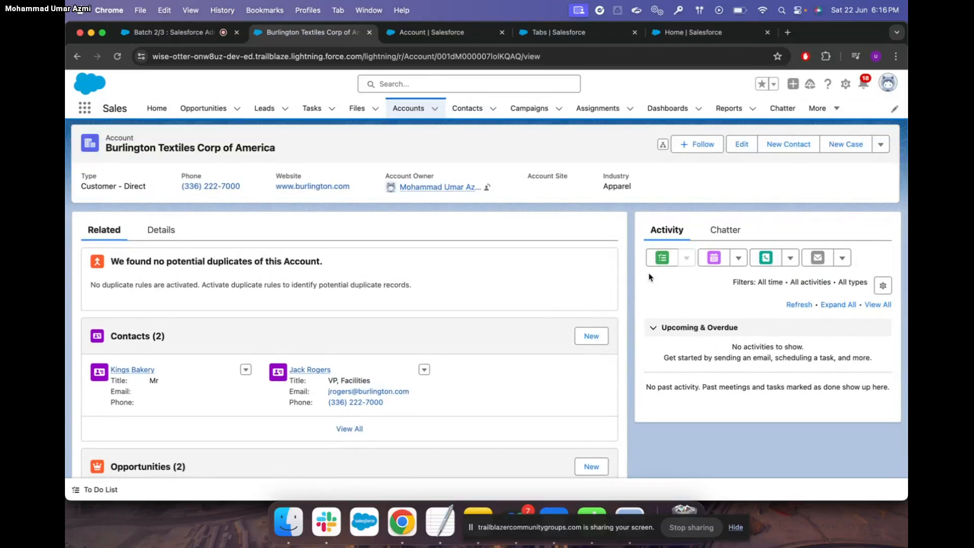
{"action": "scroll", "coordinate": [548, 307], "scroll_direction": "down", "scroll_amount": 2}
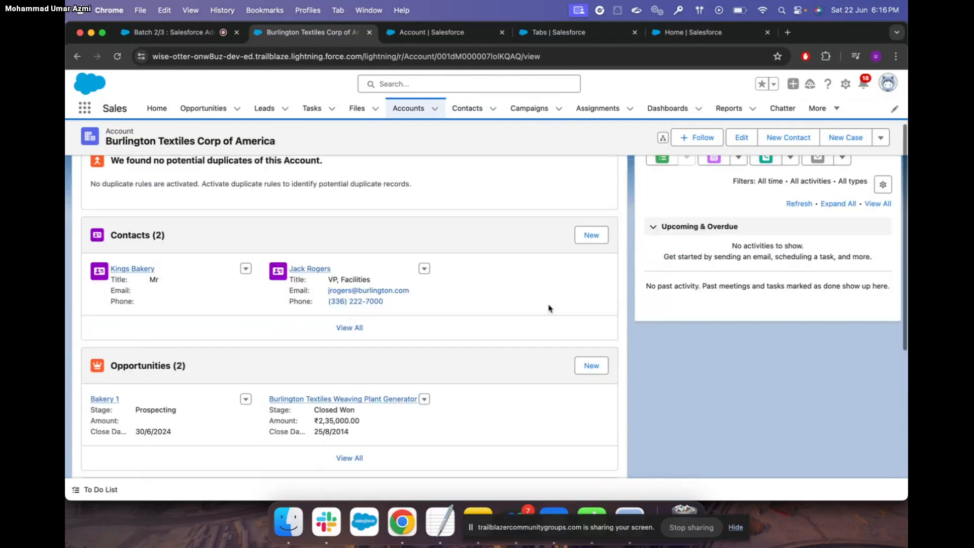
{"action": "left_click", "coordinate": [161, 205]}
{"action": "scroll", "coordinate": [291, 389], "scroll_direction": "down", "scroll_amount": 10}
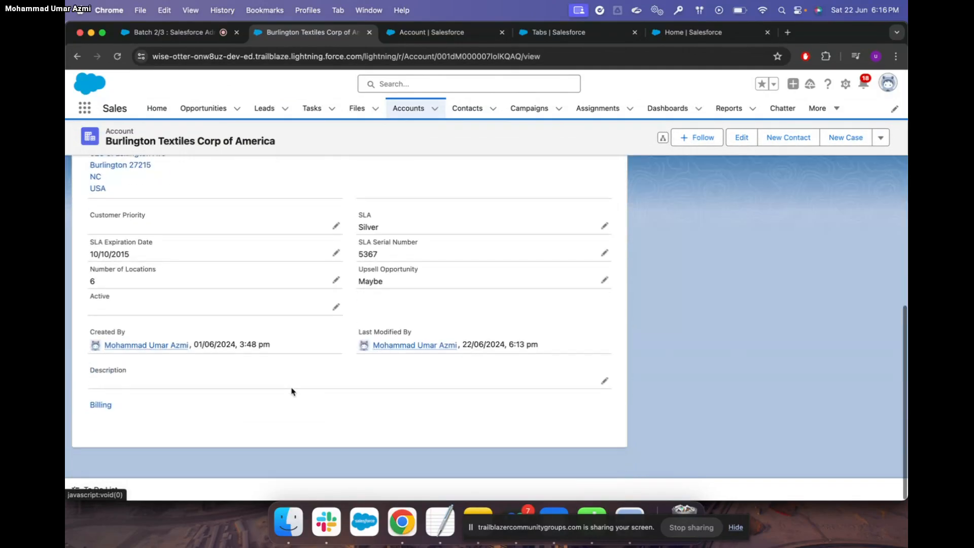
{"action": "scroll", "coordinate": [291, 390], "scroll_direction": "up", "scroll_amount": 1}
{"action": "scroll", "coordinate": [291, 390], "scroll_direction": "up", "scroll_amount": 10}
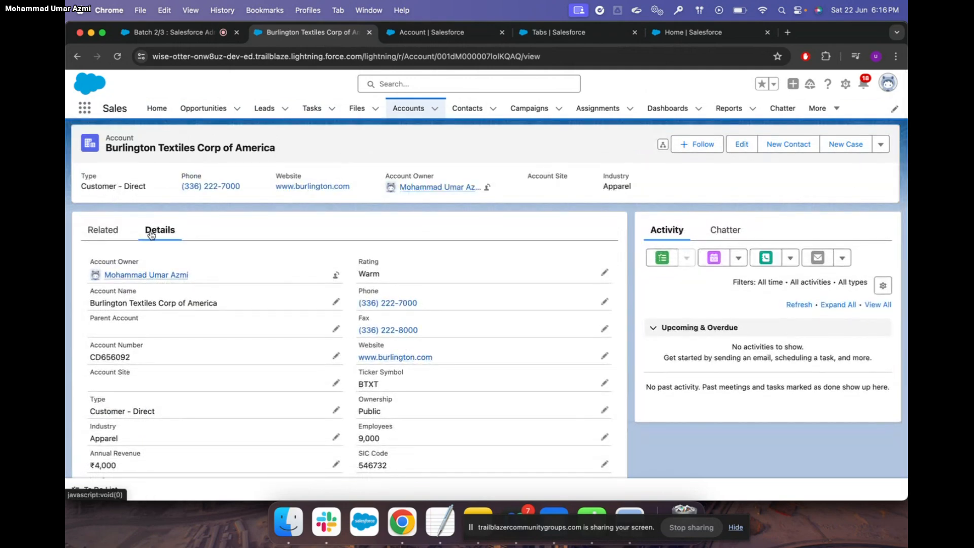
Recheck the Related tab, then choose Edit Page to open Lightning App Builder
{"action": "left_click", "coordinate": [103, 230]}
{"action": "scroll", "coordinate": [172, 294], "scroll_direction": "down", "scroll_amount": 5}
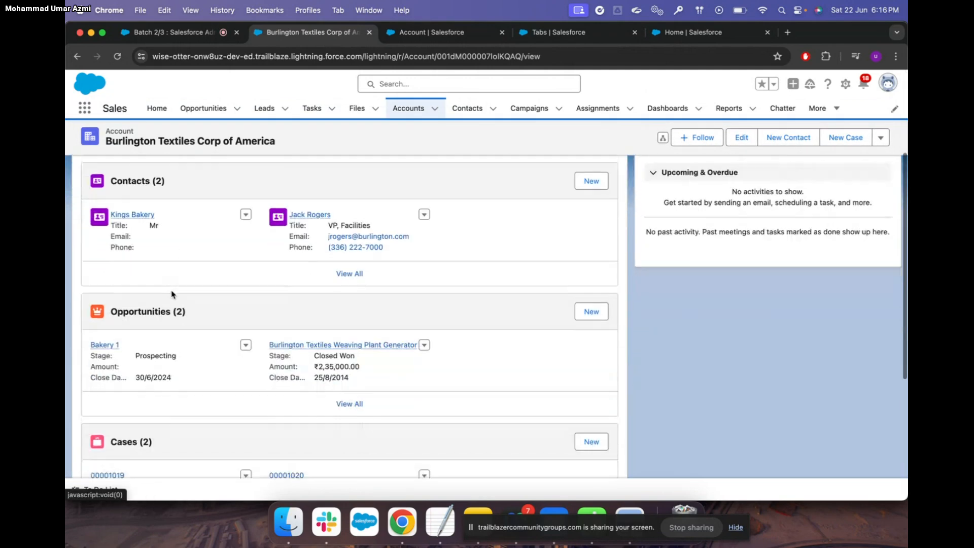
{"action": "scroll", "coordinate": [173, 294], "scroll_direction": "down", "scroll_amount": 5}
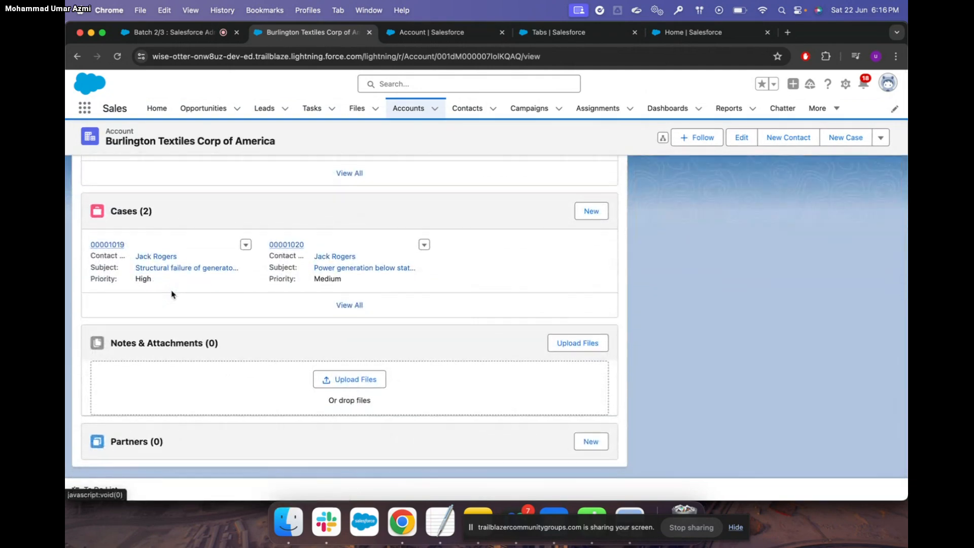
{"action": "scroll", "coordinate": [173, 294], "scroll_direction": "up", "scroll_amount": 10}
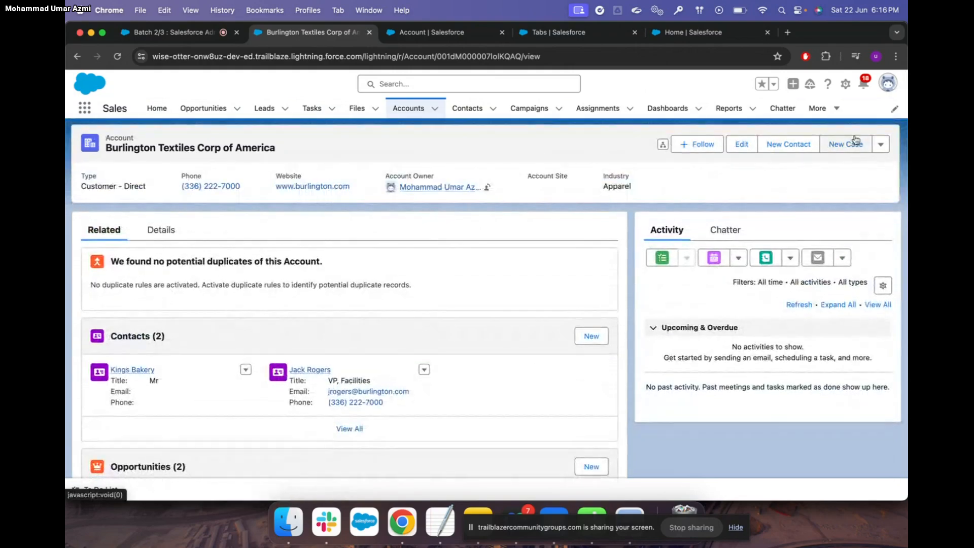
{"action": "left_click", "coordinate": [846, 83]}
{"action": "left_click", "coordinate": [794, 212]}
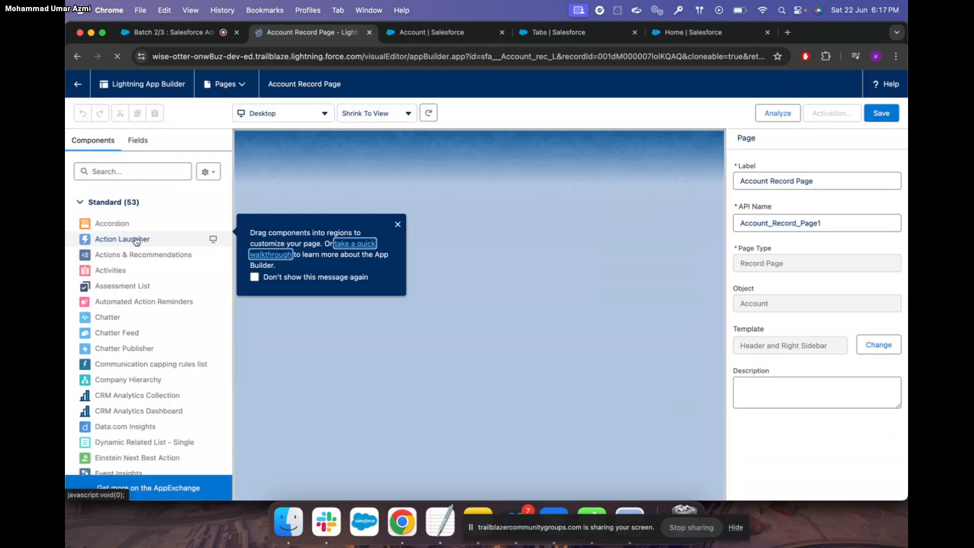
Search components for 'rel' and drag Related List – Single to the top of the Related section
{"action": "left_click", "coordinate": [120, 172]}
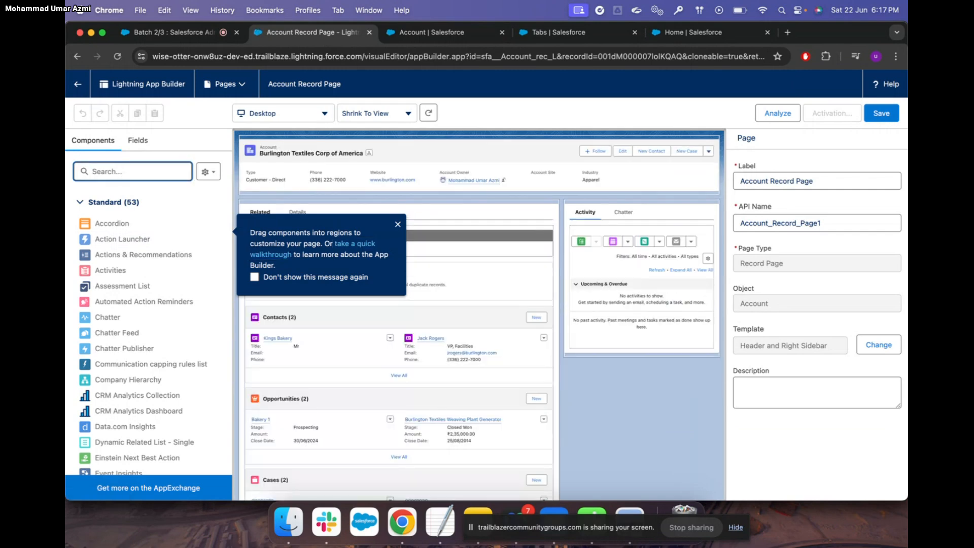
{"action": "type", "text": "acc"}
{"action": "key", "text": "BackSpace"}
{"action": "key", "text": "BackSpace"}
{"action": "key", "text": "BackSpace"}
{"action": "type", "text": "ho"}
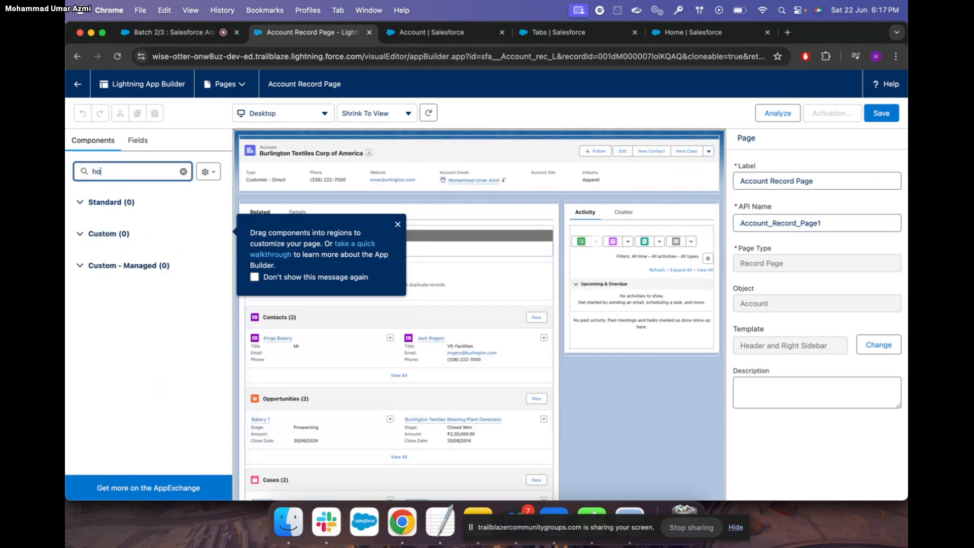
{"action": "key", "text": "BackSpace"}
{"action": "key", "text": "BackSpace"}
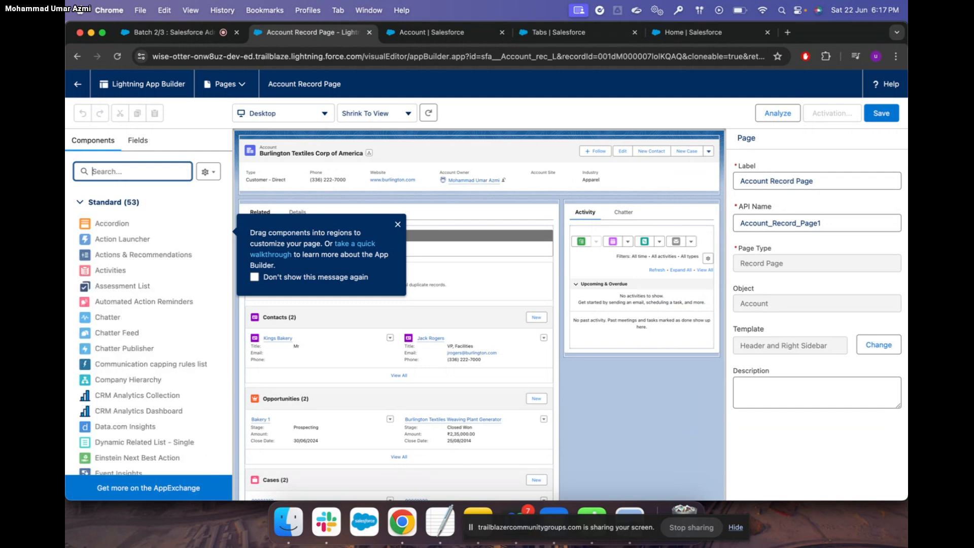
{"action": "type", "text": "hi"}
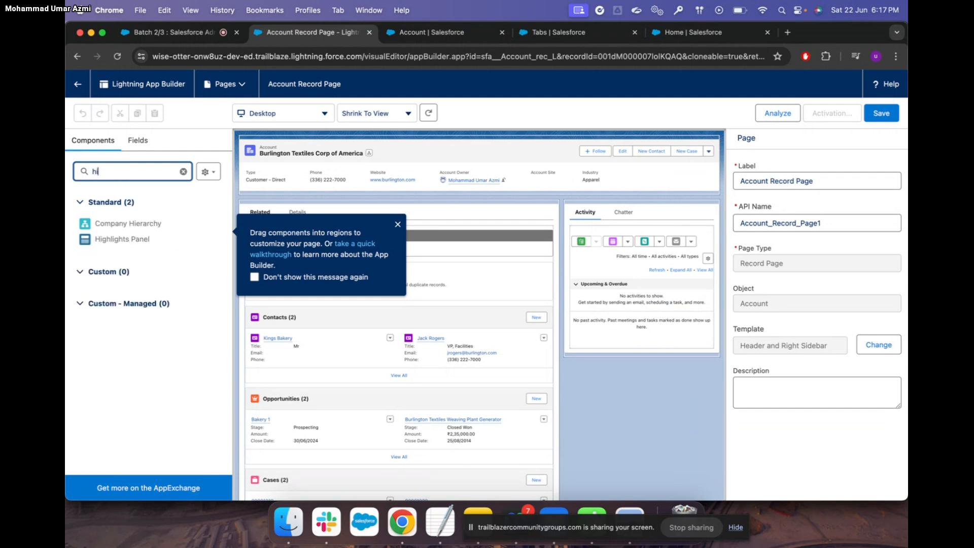
{"action": "key", "text": "BackSpace"}
{"action": "key", "text": "BackSpace"}
{"action": "type", "text": "rek"}
{"action": "key", "text": "BackSpace"}
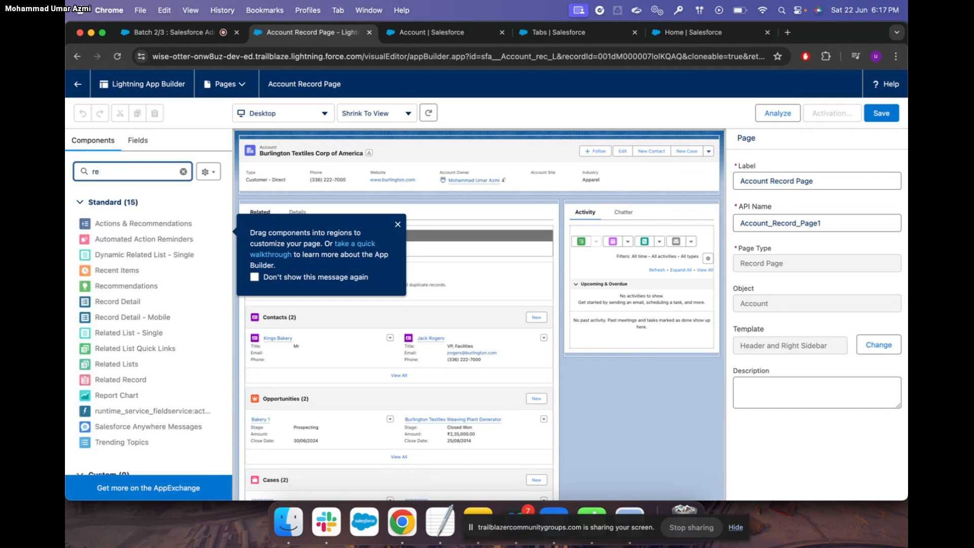
{"action": "type", "text": "l"}
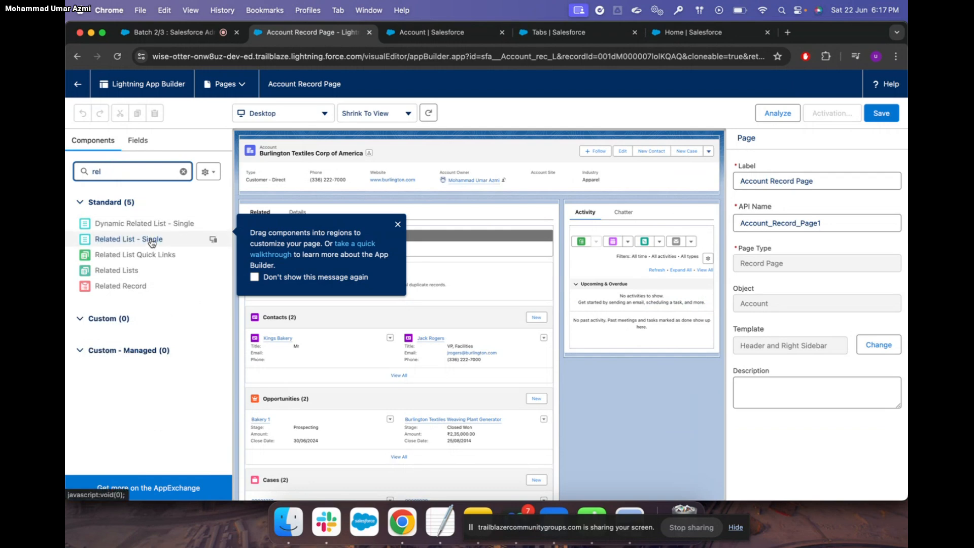
{"action": "left_click_drag", "start_coordinate": [152, 241], "coordinate": [348, 313]}
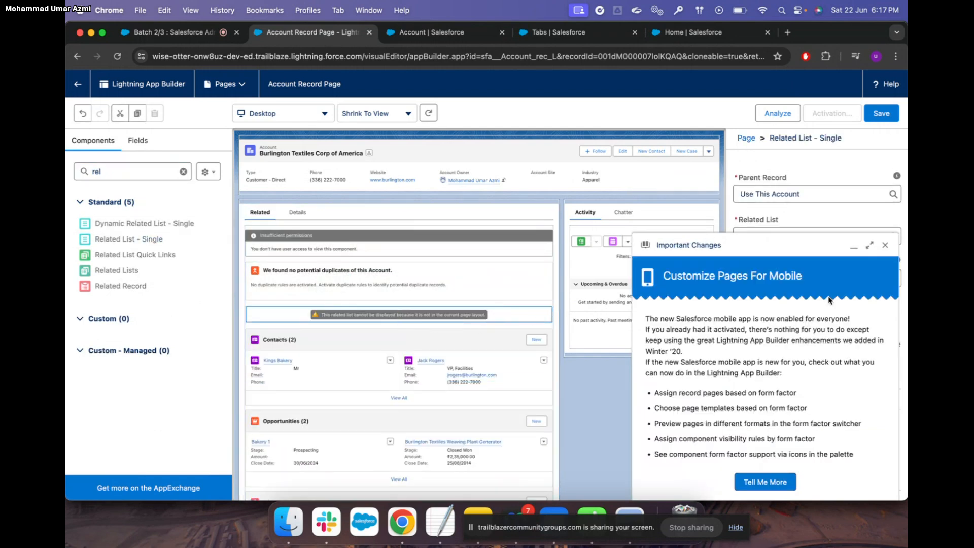
Save the Account Record Page without activating it, run page analysis, and reload the builder
{"action": "left_click", "coordinate": [885, 245]}
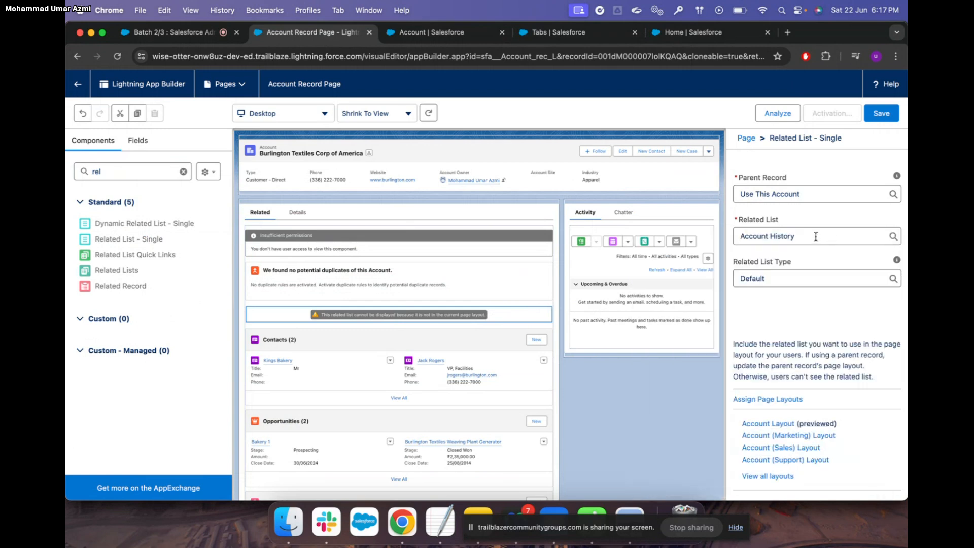
{"action": "left_click", "coordinate": [880, 118]}
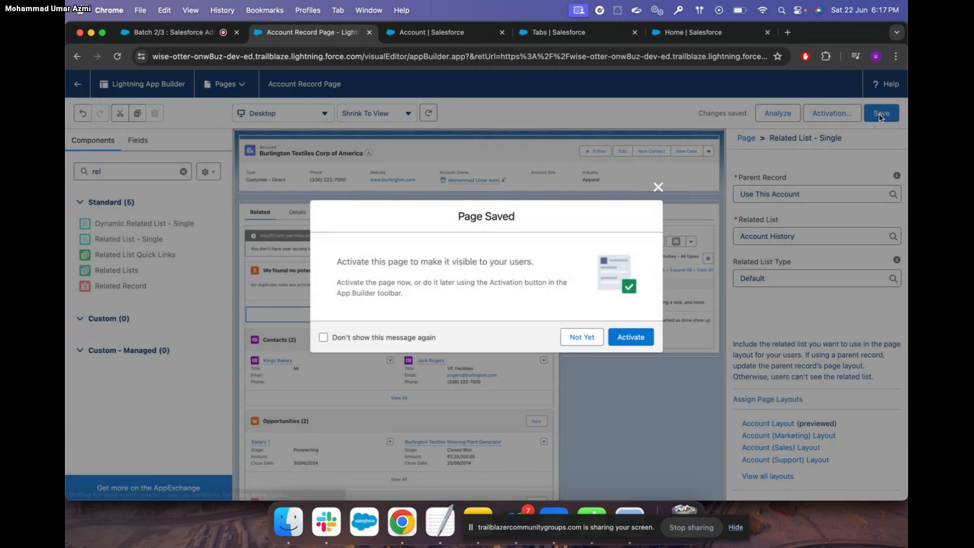
{"action": "left_click", "coordinate": [632, 338]}
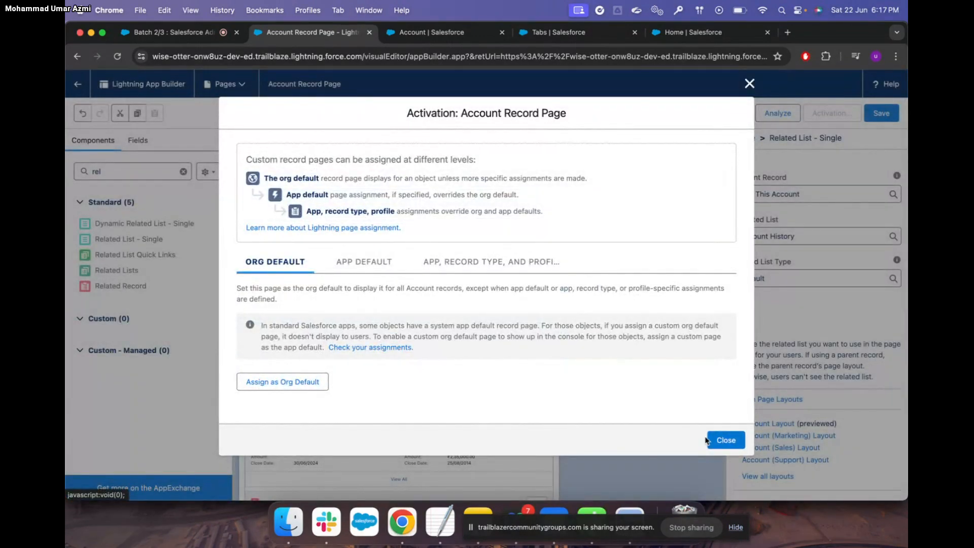
{"action": "left_click", "coordinate": [729, 442]}
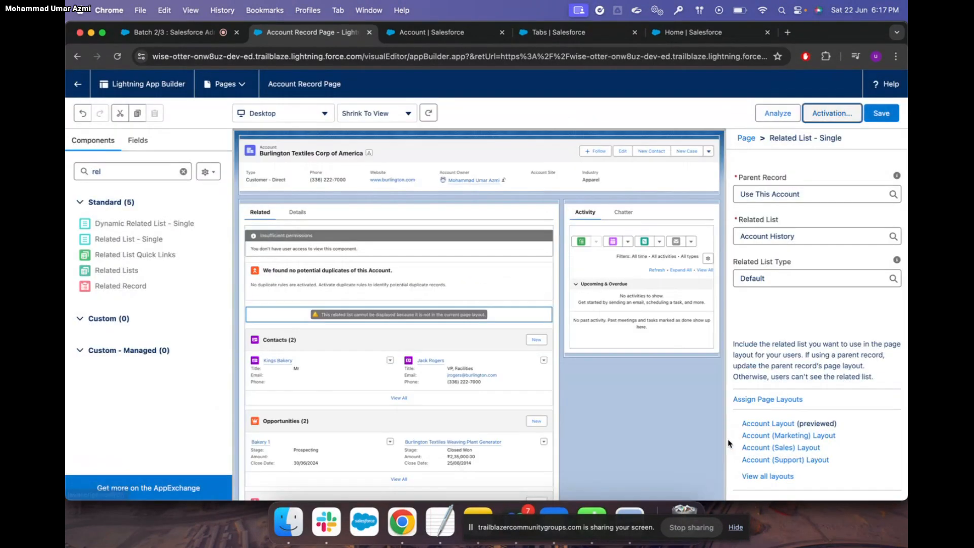
{"action": "left_click", "coordinate": [883, 115]}
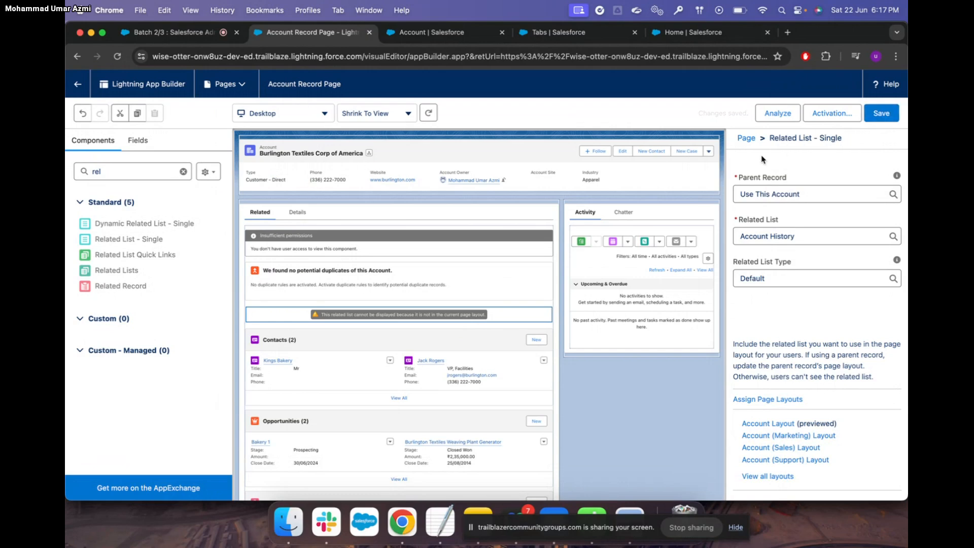
{"action": "key", "text": "super+s"}
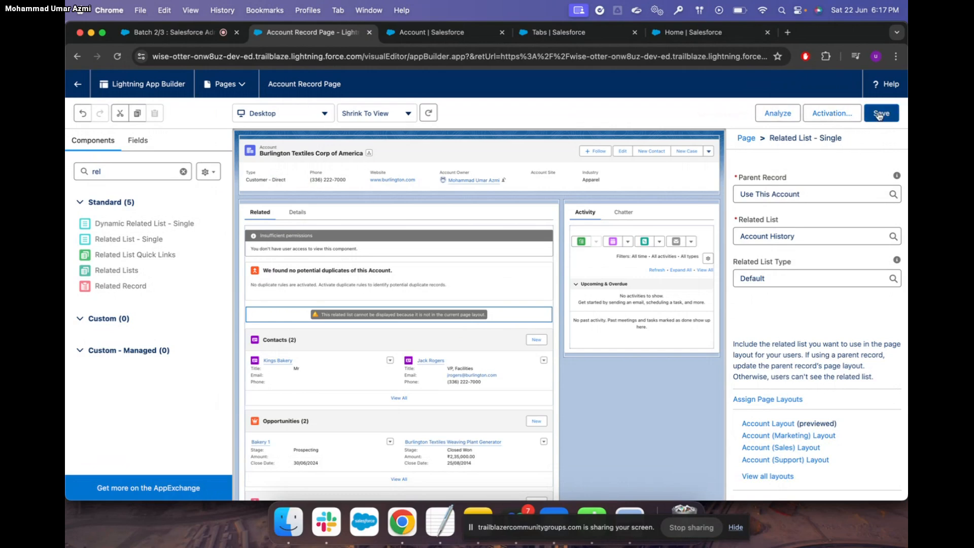
{"action": "left_click", "coordinate": [777, 113]}
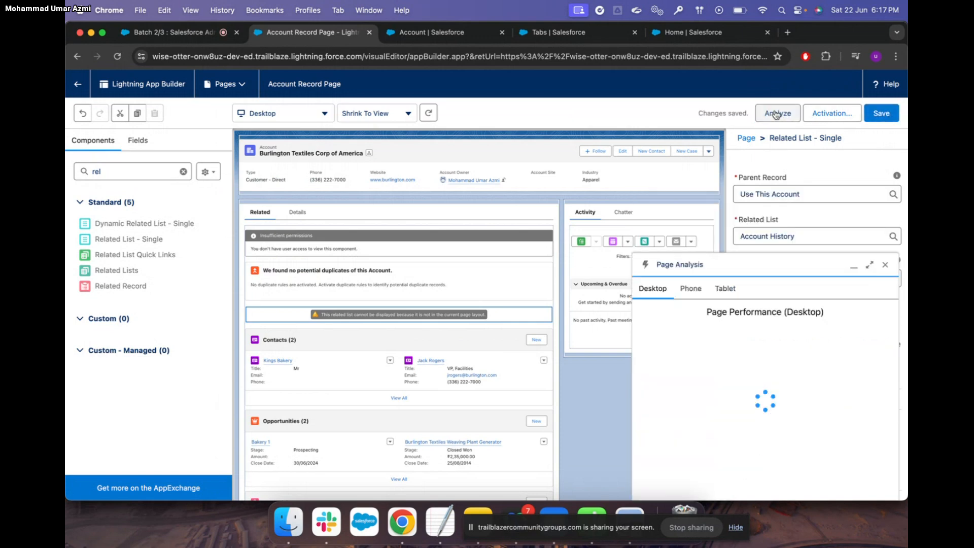
{"action": "left_click", "coordinate": [886, 264]}
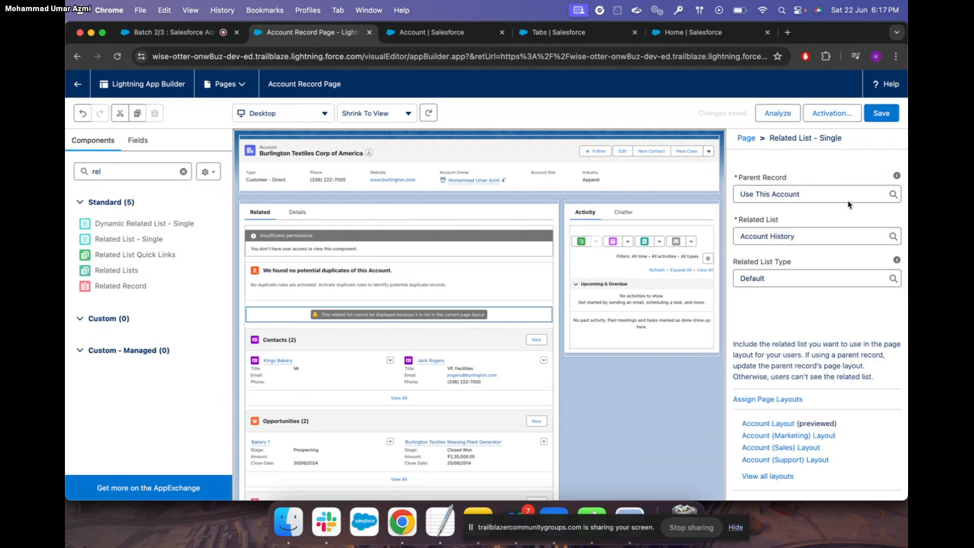
{"action": "left_click", "coordinate": [118, 56]}
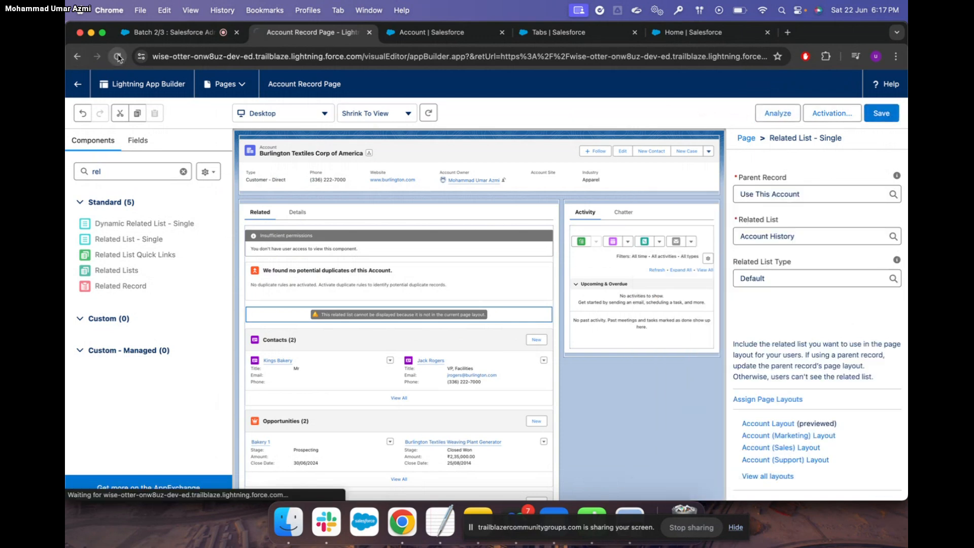
In Account Layout's related lists, apply the Activity History column properties, then reload the page
{"action": "left_click", "coordinate": [431, 32]}
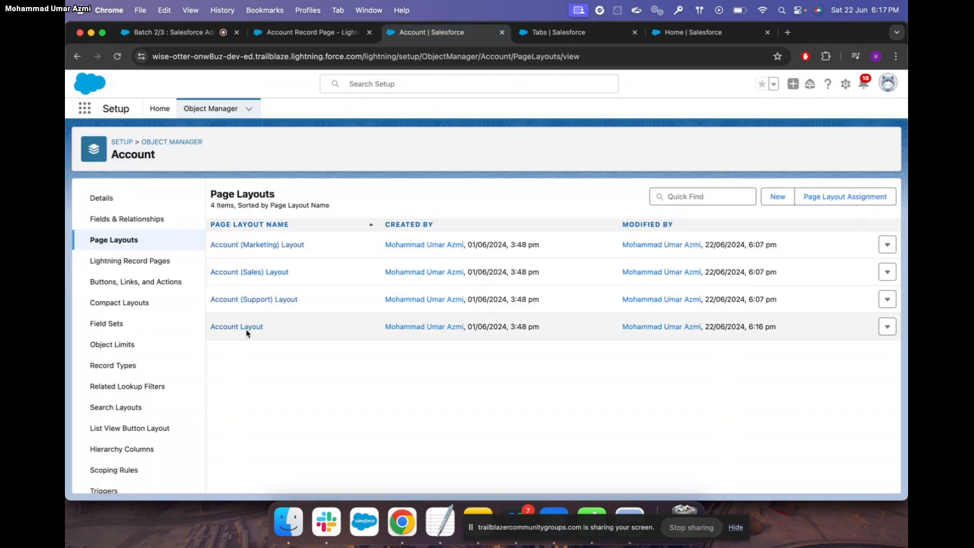
{"action": "left_click", "coordinate": [248, 328]}
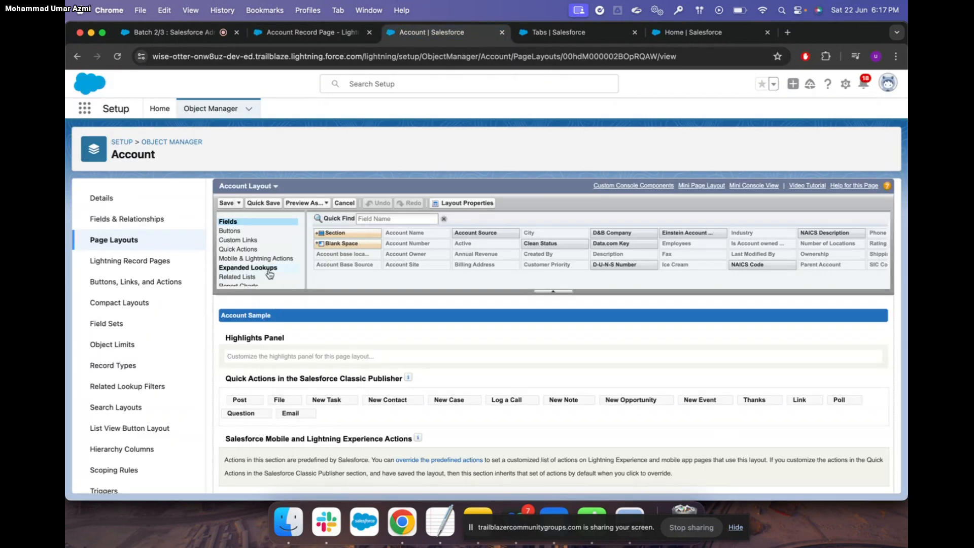
{"action": "scroll", "coordinate": [259, 272], "scroll_direction": "down", "scroll_amount": 1}
{"action": "left_click", "coordinate": [252, 264]}
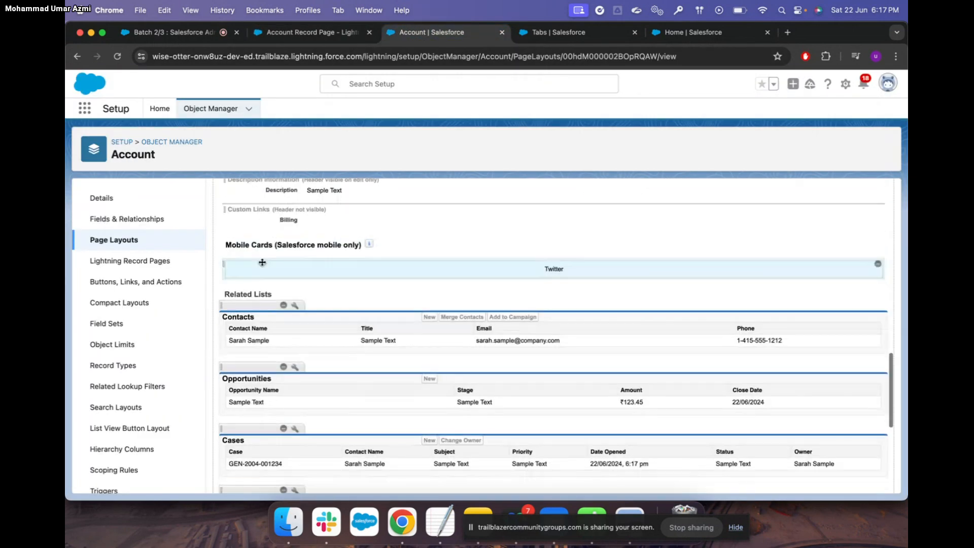
{"action": "scroll", "coordinate": [380, 355], "scroll_direction": "down", "scroll_amount": 5}
{"action": "scroll", "coordinate": [380, 385], "scroll_direction": "down", "scroll_amount": 3}
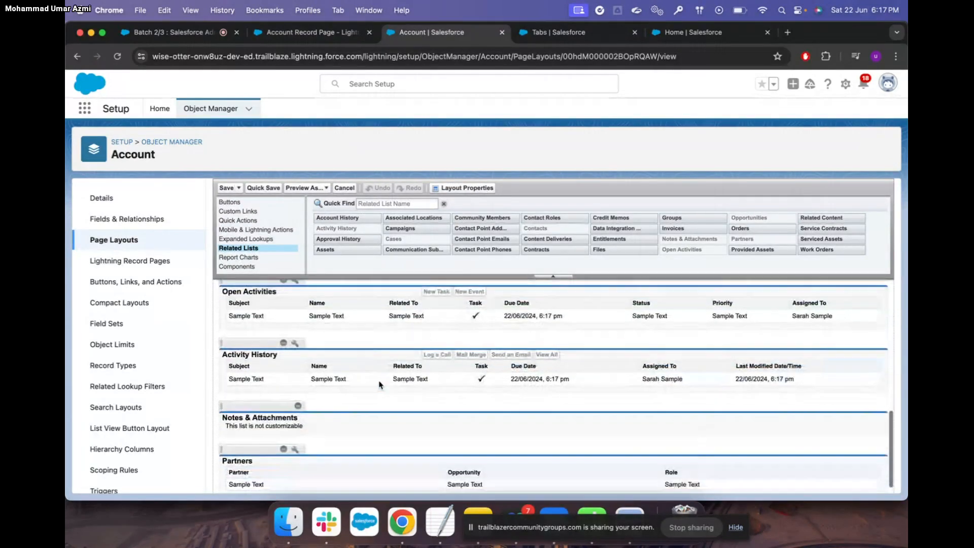
{"action": "left_click", "coordinate": [295, 338]}
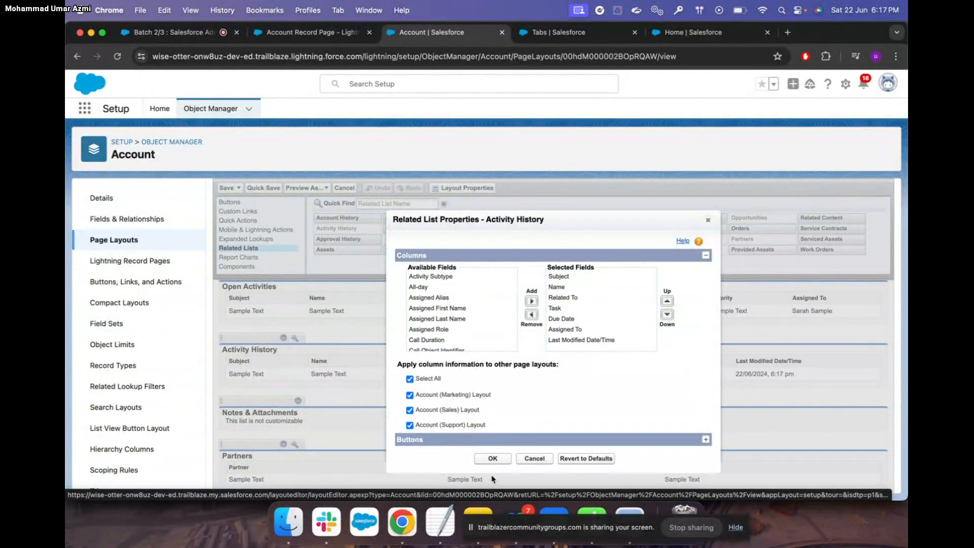
{"action": "left_click", "coordinate": [493, 458]}
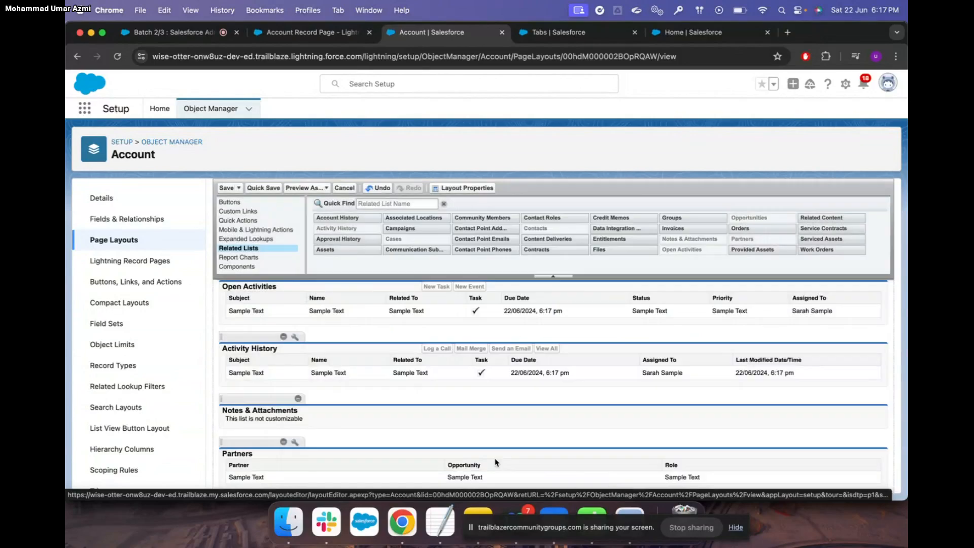
{"action": "left_click", "coordinate": [117, 57]}
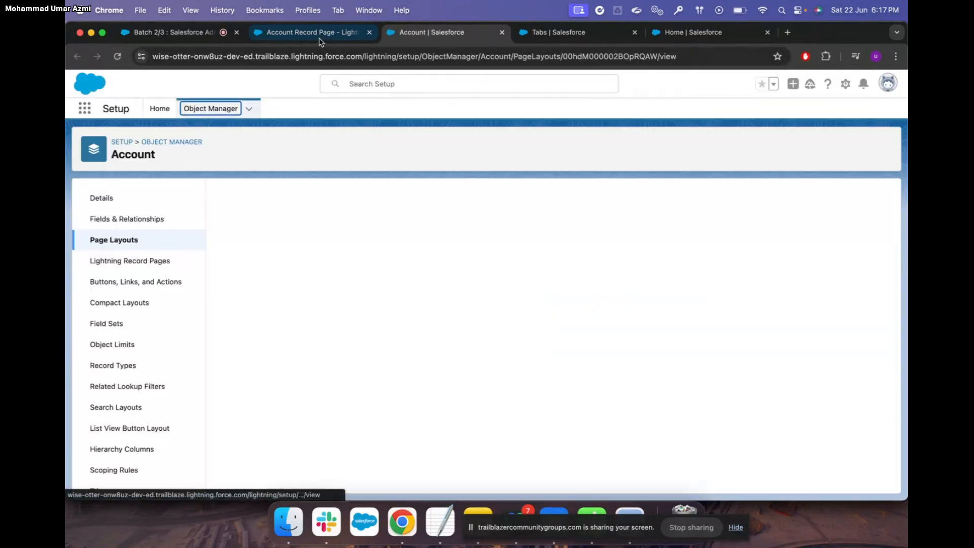
Reload the Account Record Page builder and leave it to return to the account record
{"action": "left_click", "coordinate": [320, 35]}
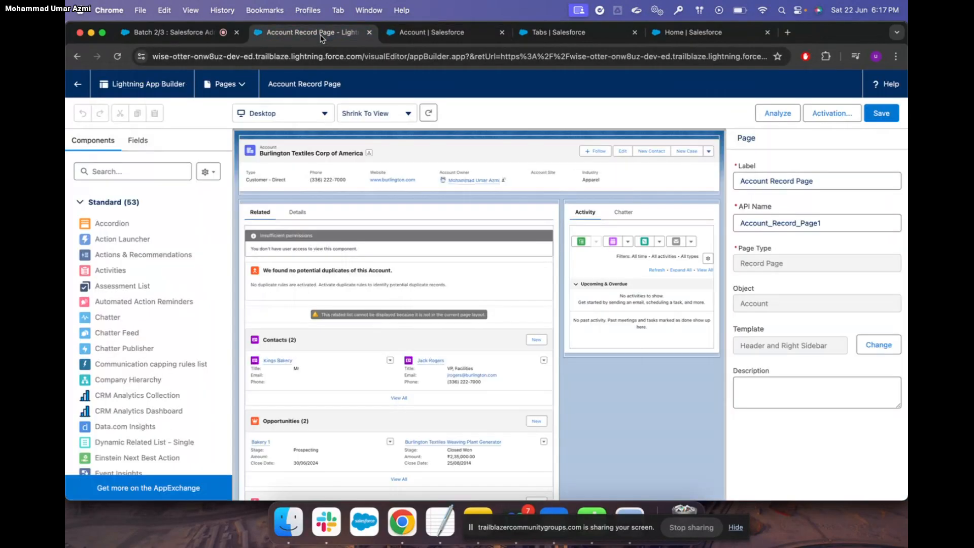
{"action": "left_click", "coordinate": [117, 56]}
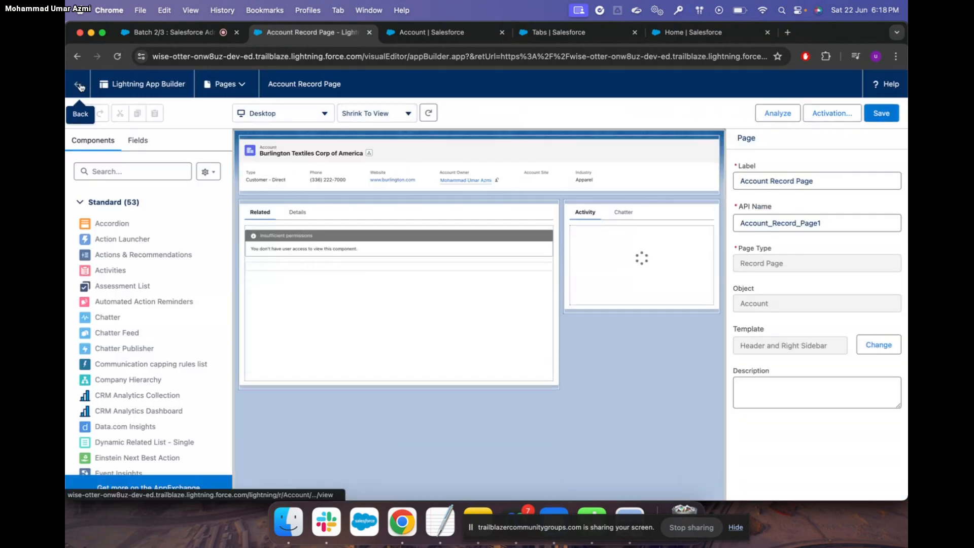
{"action": "left_click", "coordinate": [79, 85]}
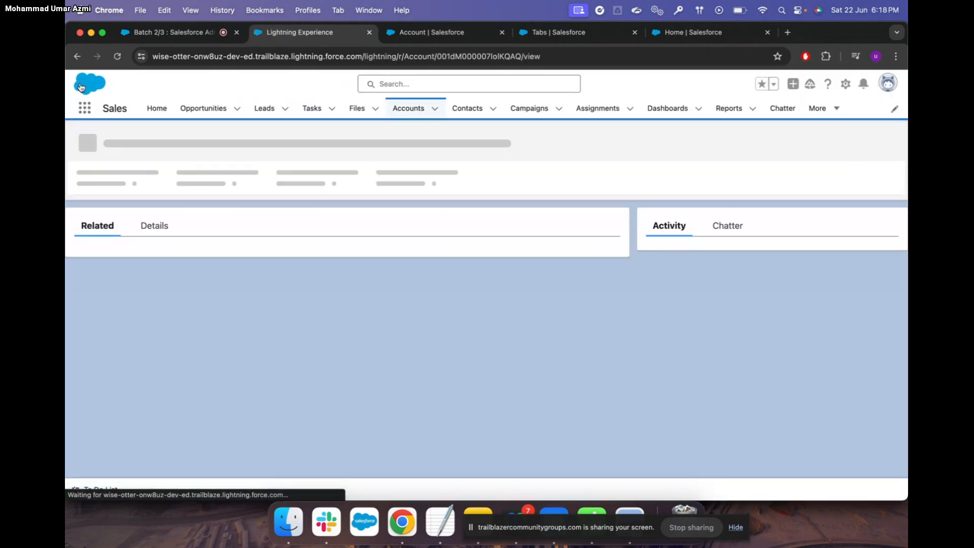
{"action": "scroll", "coordinate": [366, 287], "scroll_direction": "down", "scroll_amount": 10}
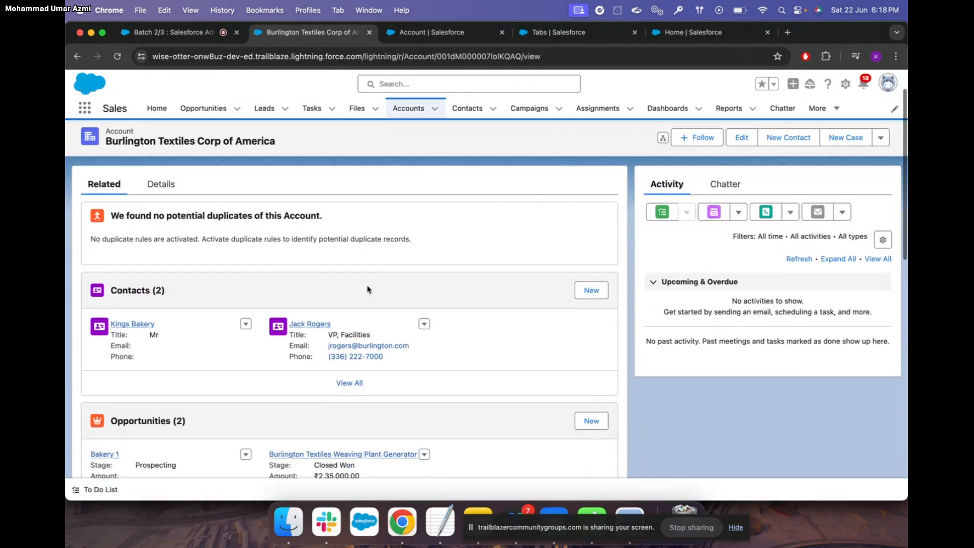
{"action": "scroll", "coordinate": [367, 289], "scroll_direction": "up", "scroll_amount": 10}
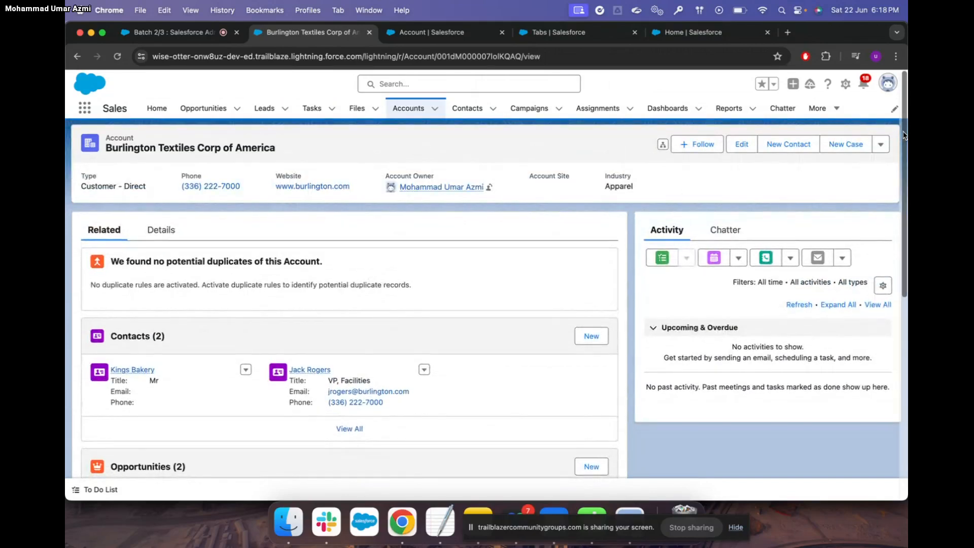
Log out of Salesforce and sign back in with the account password
{"action": "left_click", "coordinate": [888, 83]}
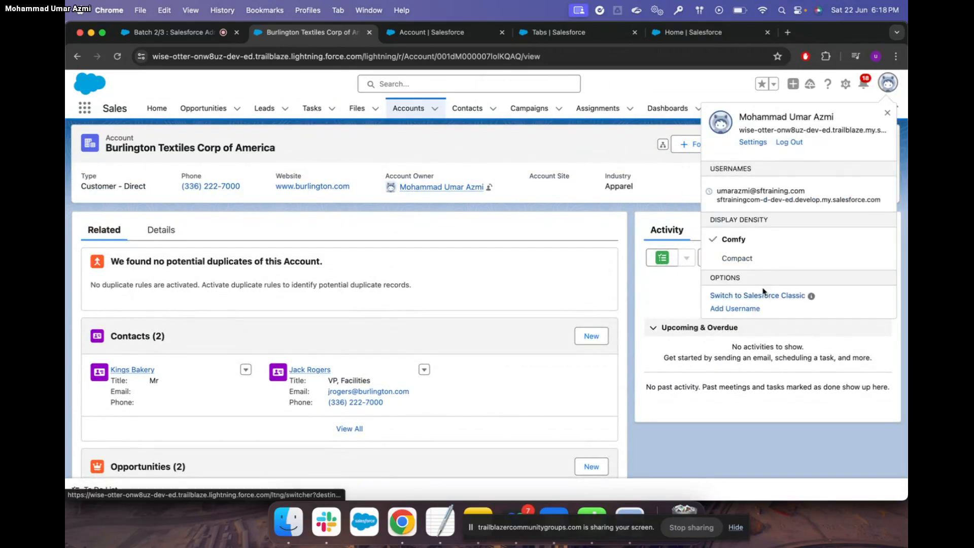
{"action": "left_click", "coordinate": [790, 143]}
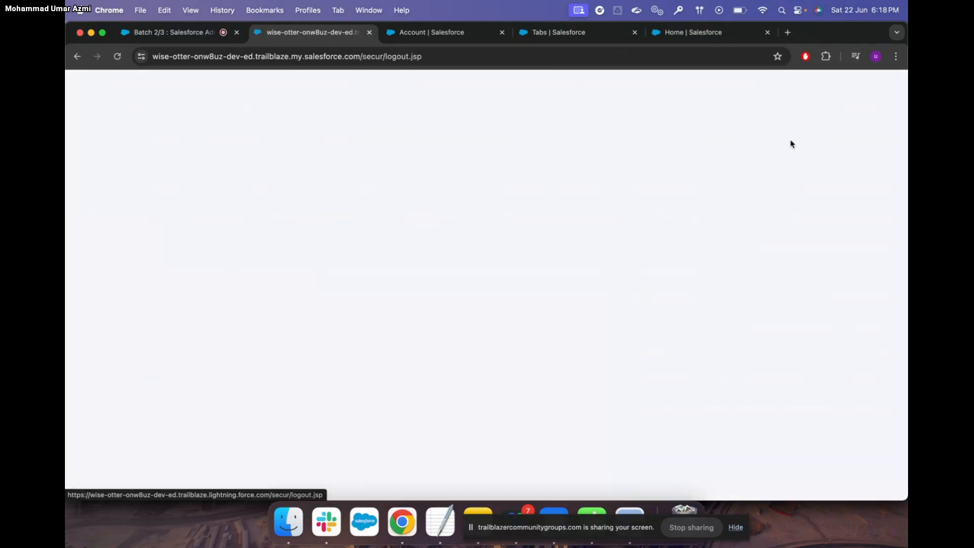
{"action": "type", "text": "••••••••"}
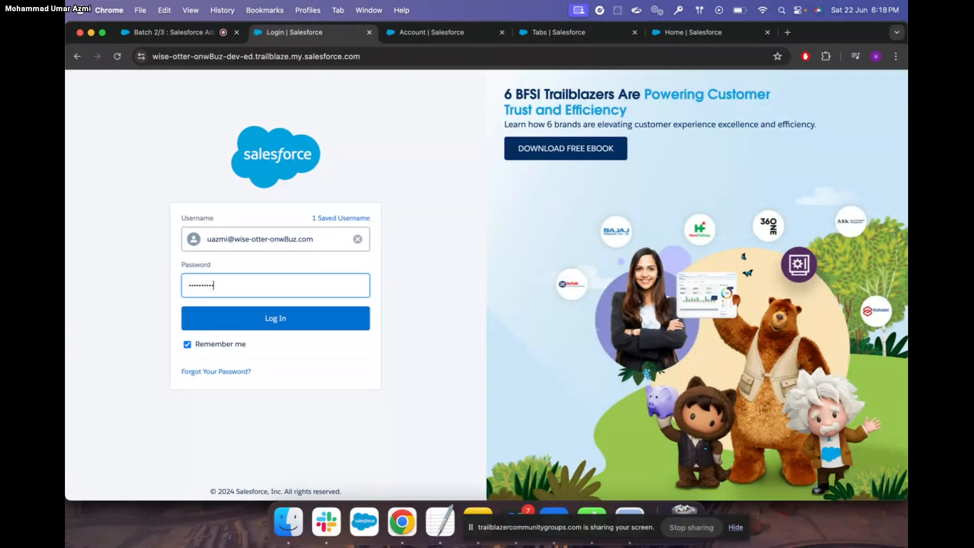
{"action": "left_click", "coordinate": [293, 320]}
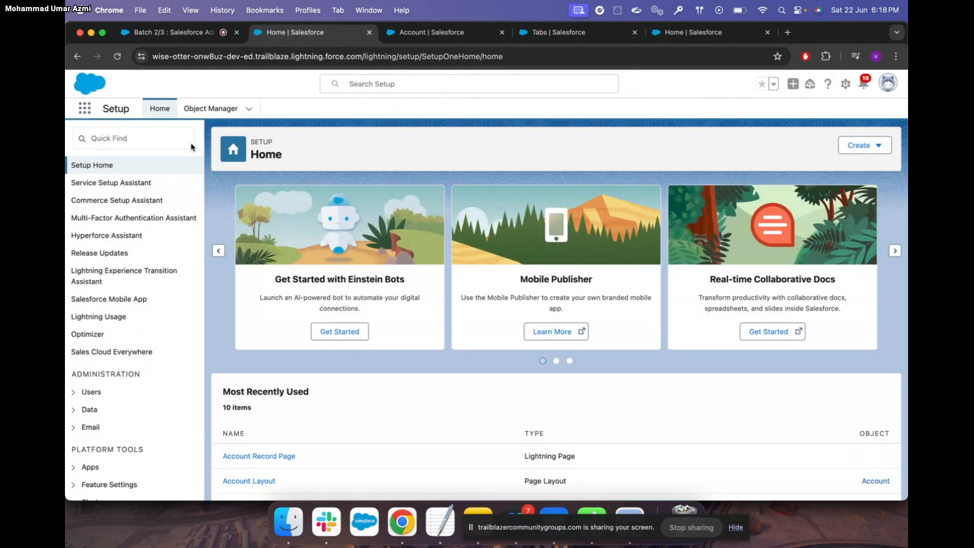
Find Accounts in the App Launcher and open the Burlington Textiles Corp of America record
{"action": "left_click", "coordinate": [84, 108]}
{"action": "type", "text": "acc"}
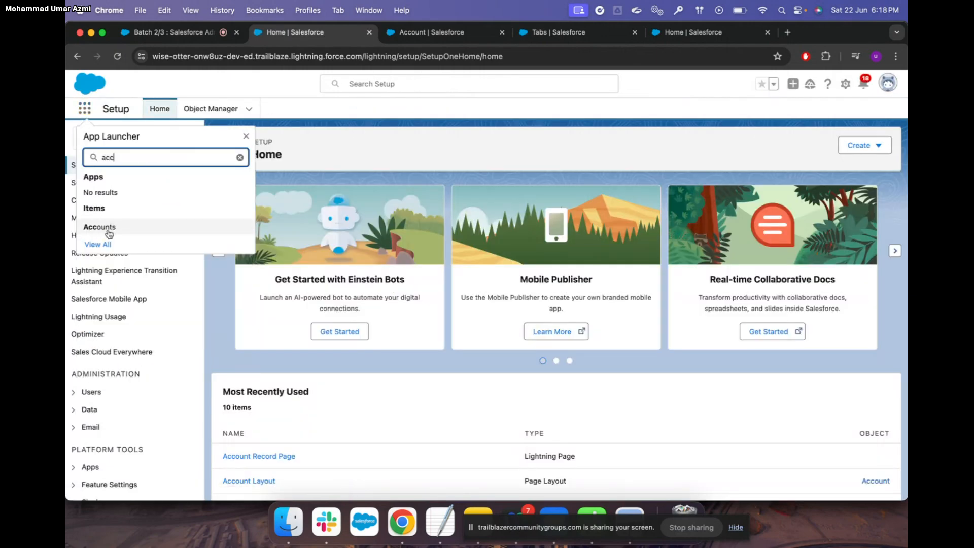
{"action": "left_click", "coordinate": [108, 228]}
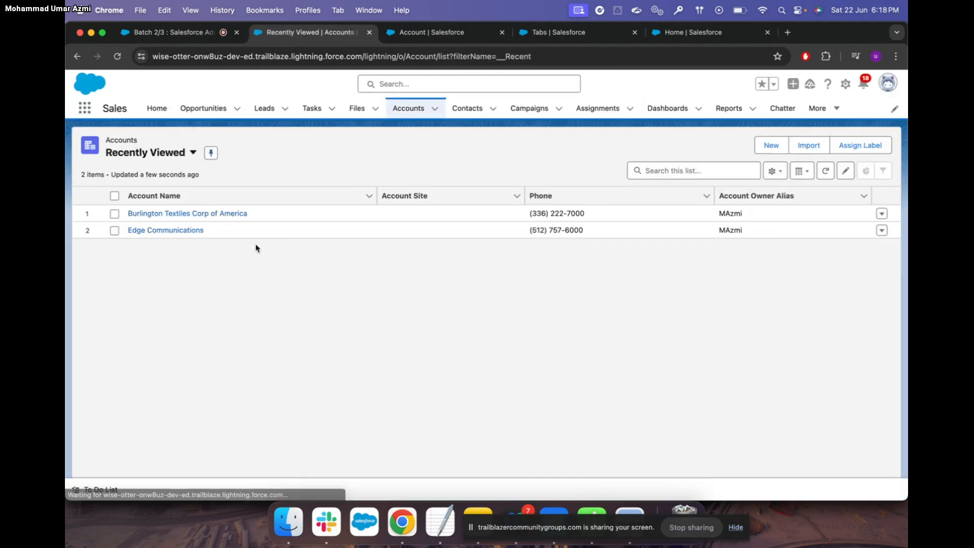
{"action": "double_click", "coordinate": [230, 209]}
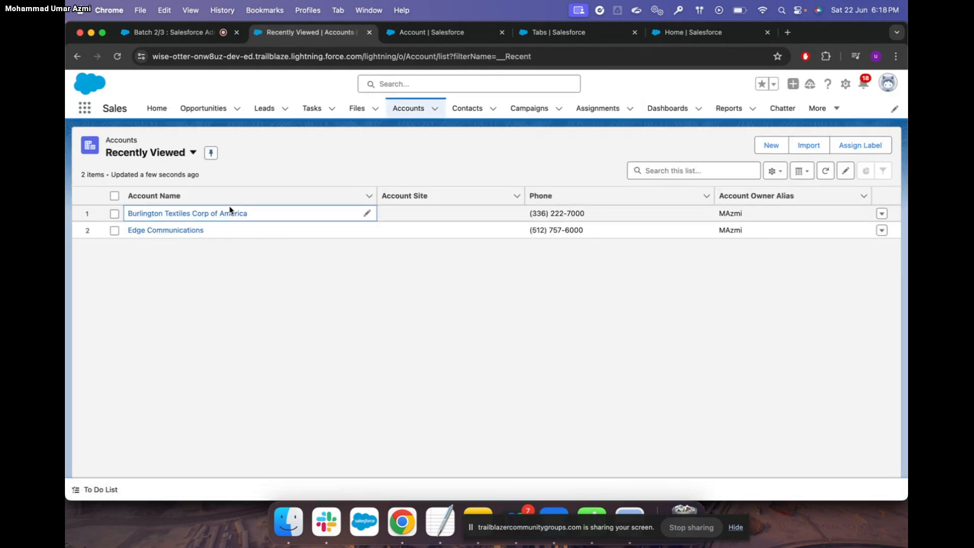
{"action": "left_click", "coordinate": [273, 257]}
{"action": "left_click", "coordinate": [235, 214]}
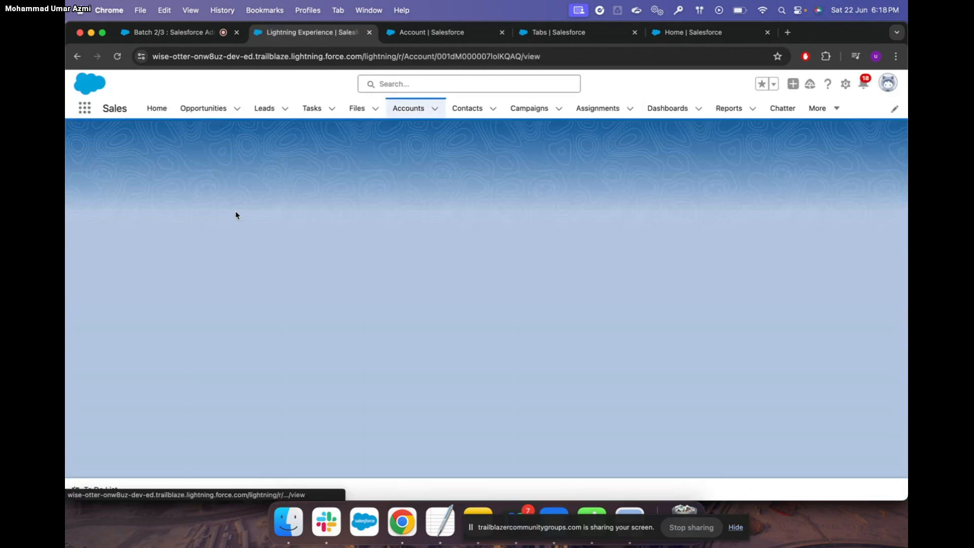
Review the account's Details and Related tabs, then return to the Account Layout editor tab
{"action": "scroll", "coordinate": [273, 305], "scroll_direction": "down", "scroll_amount": 10}
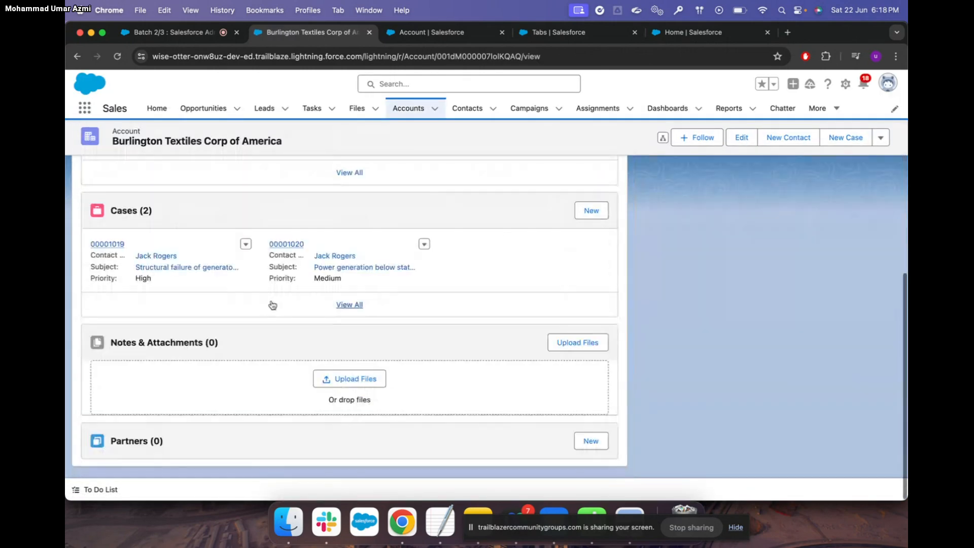
{"action": "scroll", "coordinate": [273, 304], "scroll_direction": "up", "scroll_amount": 10}
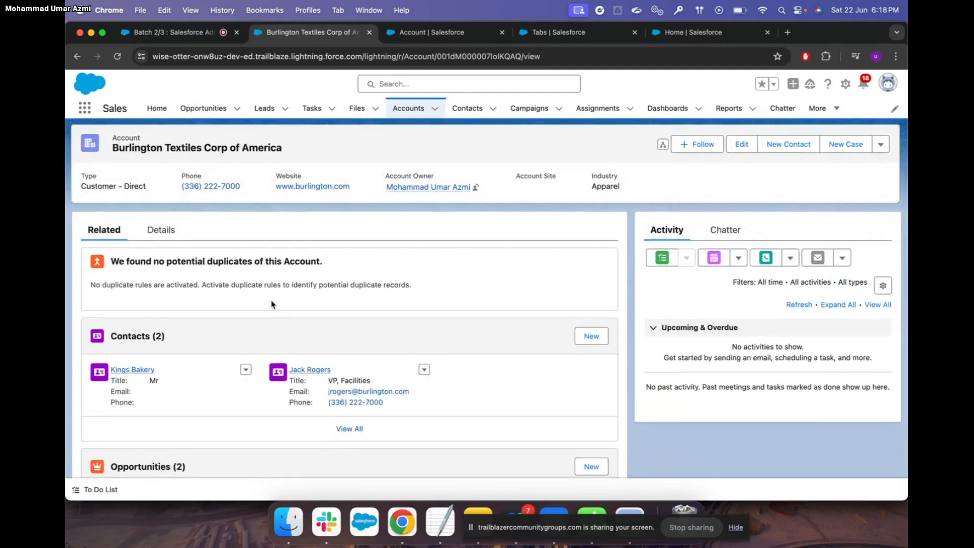
{"action": "left_click", "coordinate": [161, 230]}
{"action": "left_click", "coordinate": [104, 230]}
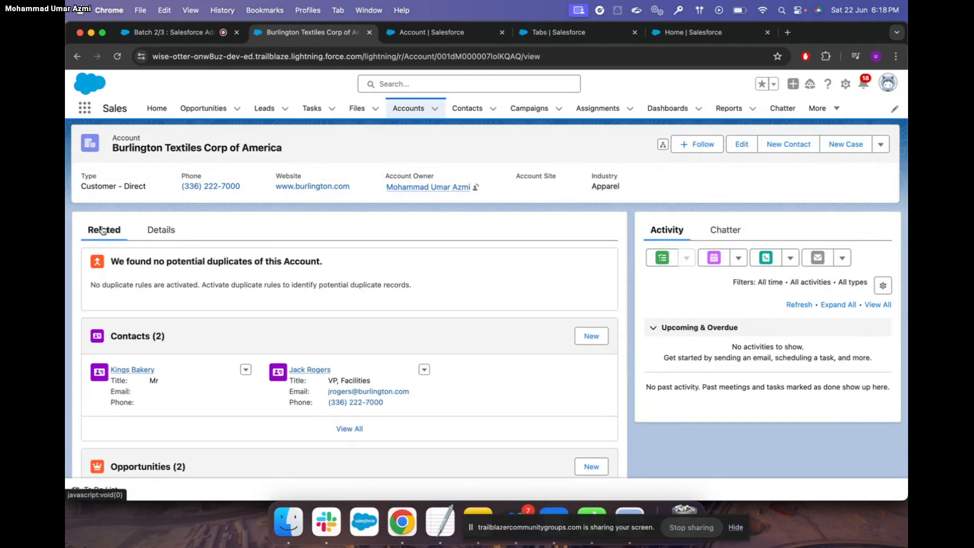
{"action": "scroll", "coordinate": [186, 347], "scroll_direction": "down", "scroll_amount": 2}
{"action": "scroll", "coordinate": [186, 347], "scroll_direction": "down", "scroll_amount": 7}
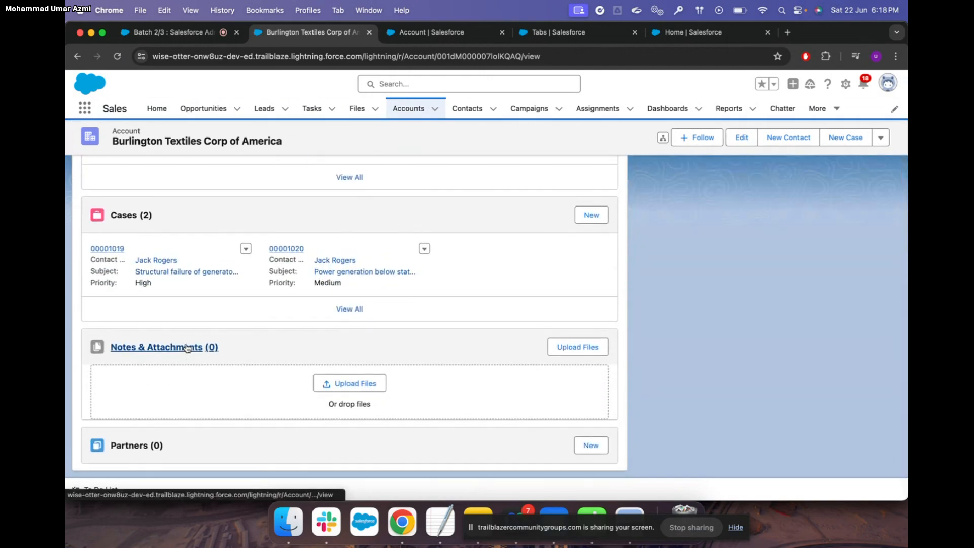
{"action": "scroll", "coordinate": [187, 347], "scroll_direction": "up", "scroll_amount": 6}
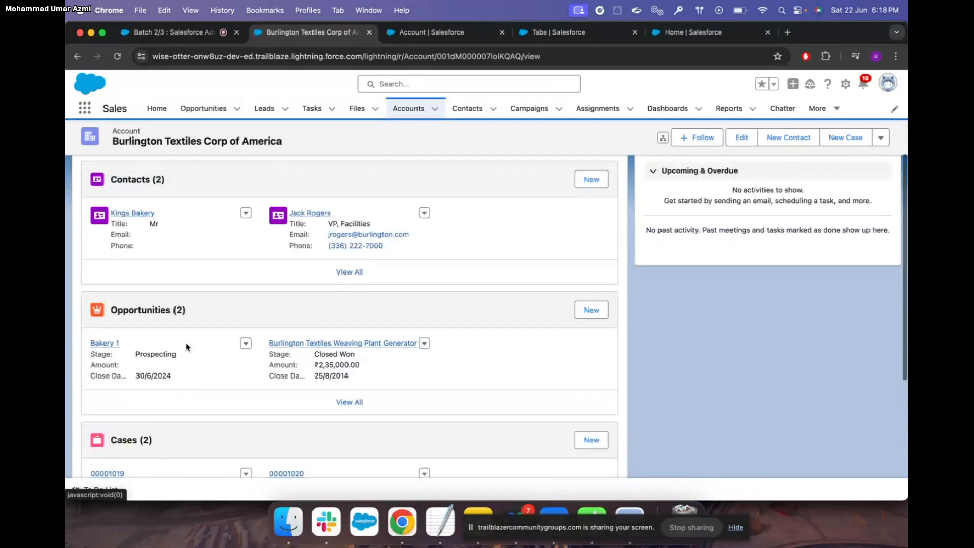
{"action": "left_click", "coordinate": [441, 35]}
Replace Activity History with Account History above Notes & Attachments and save, overwriting user customizations
{"action": "scroll", "coordinate": [253, 254], "scroll_direction": "down", "scroll_amount": 2}
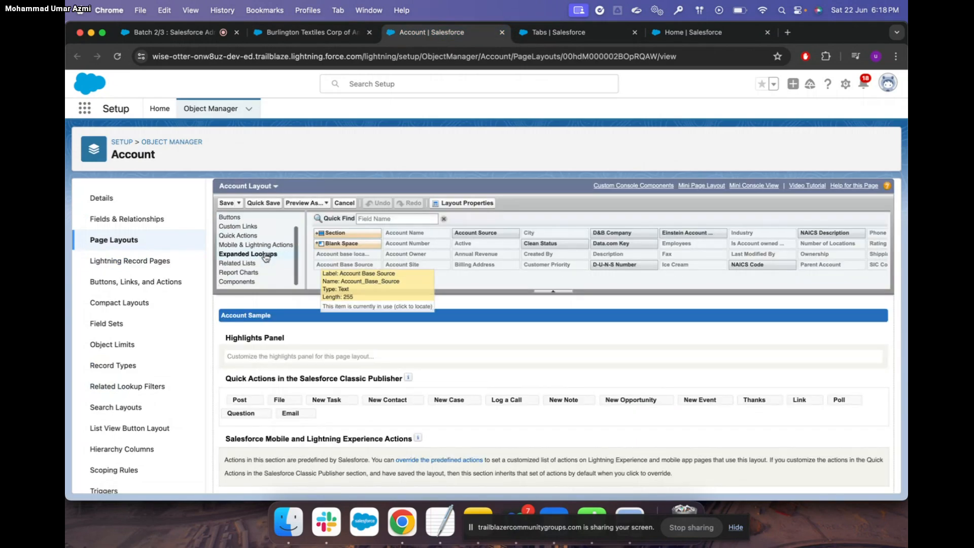
{"action": "left_click", "coordinate": [244, 263]}
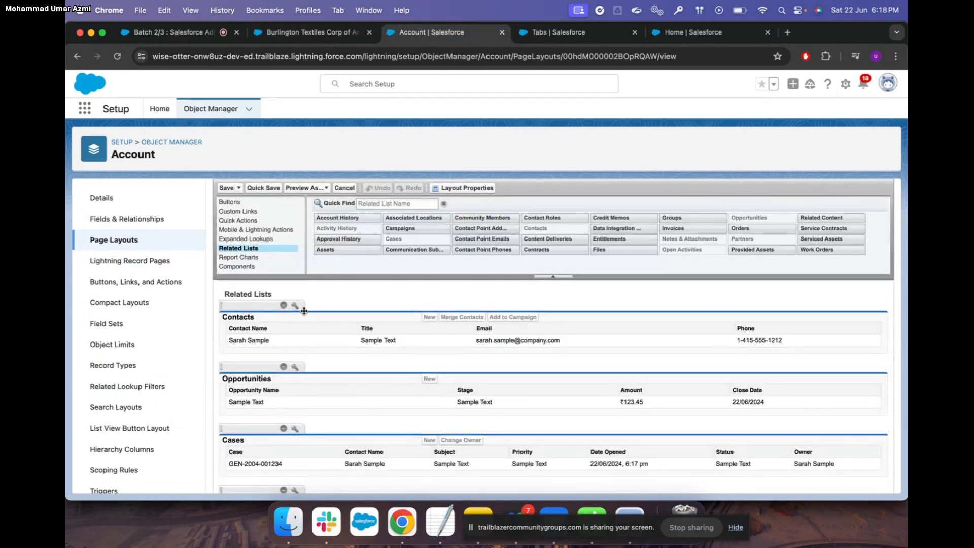
{"action": "scroll", "coordinate": [288, 345], "scroll_direction": "down", "scroll_amount": 5}
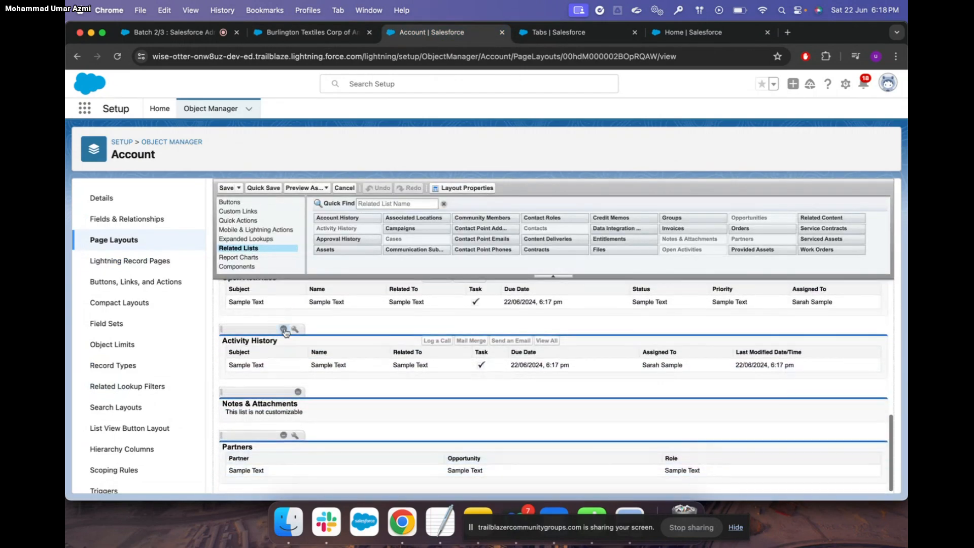
{"action": "left_click", "coordinate": [284, 329]}
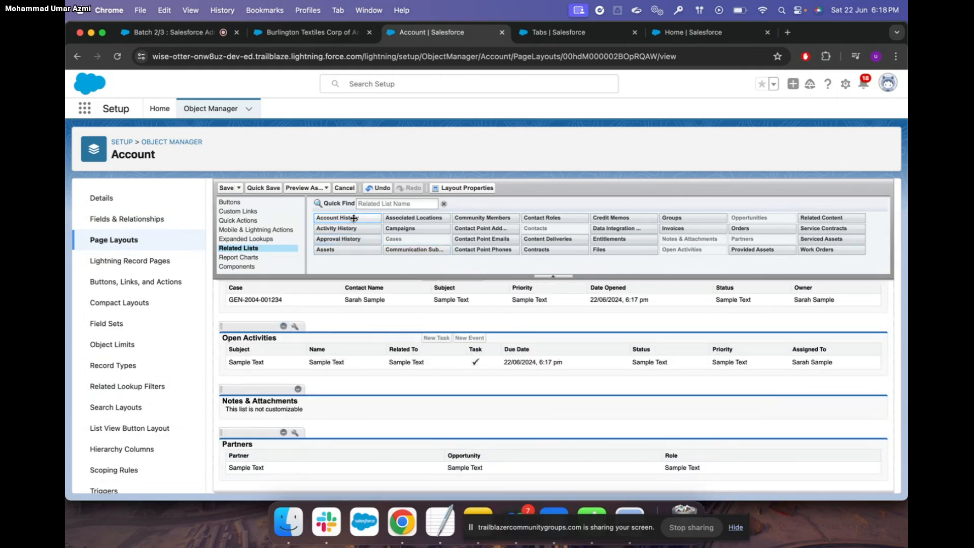
{"action": "left_click_drag", "start_coordinate": [354, 218], "coordinate": [222, 363]}
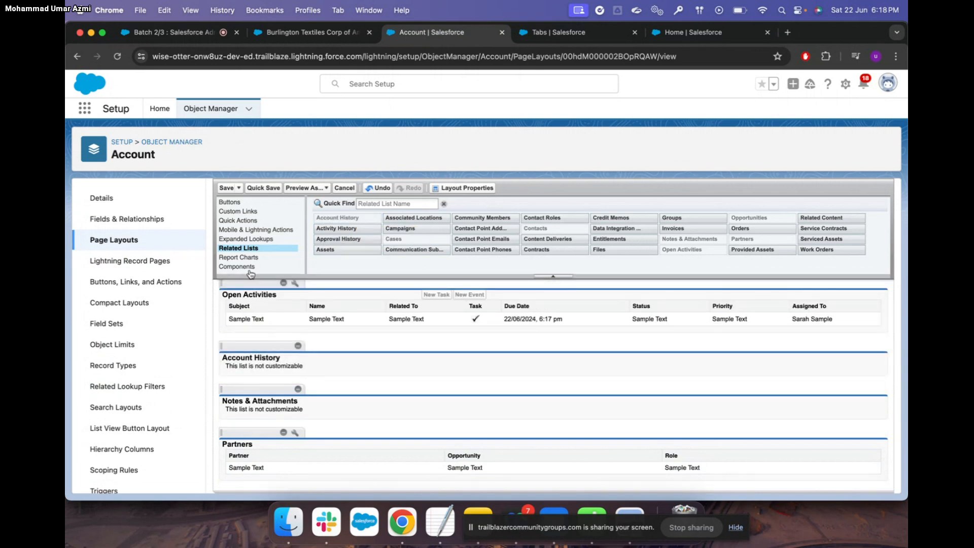
{"action": "left_click", "coordinate": [226, 189]}
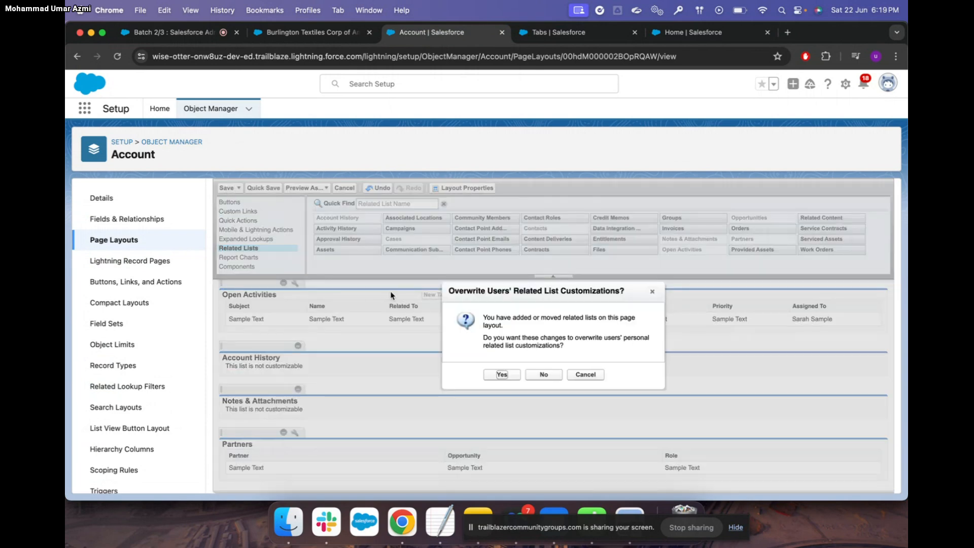
{"action": "left_click", "coordinate": [508, 376]}
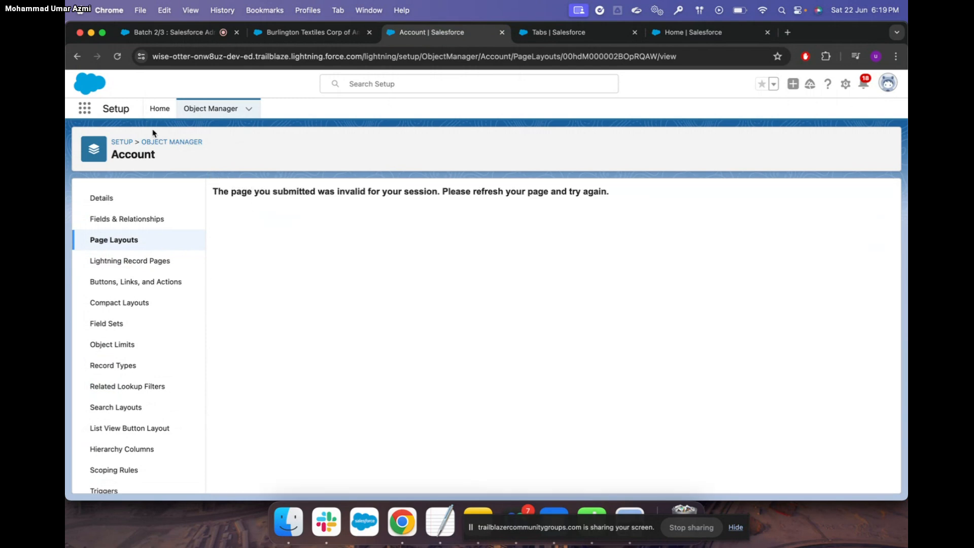
Reload after the session error, recheck Account Layout's related lists, and save the layout again
{"action": "left_click", "coordinate": [117, 57]}
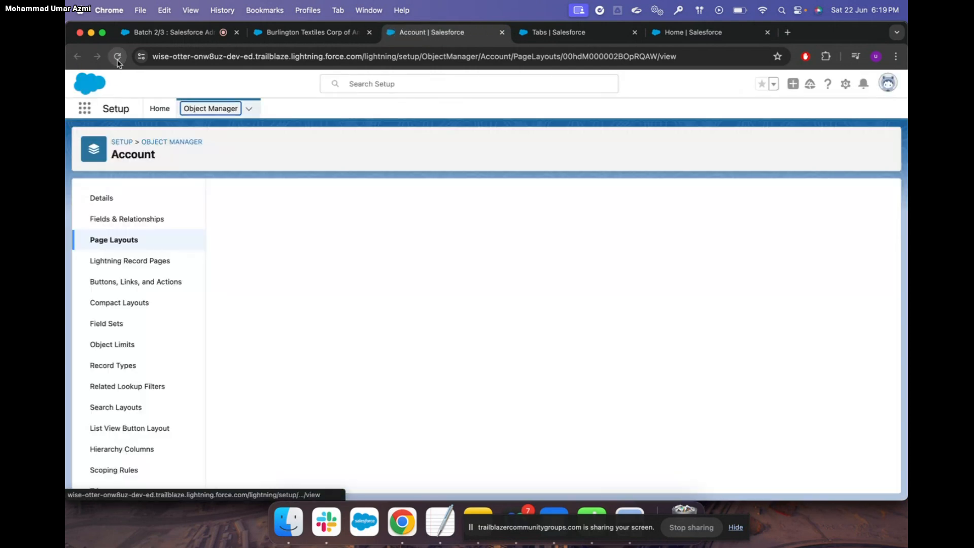
{"action": "scroll", "coordinate": [255, 264], "scroll_direction": "down", "scroll_amount": 1}
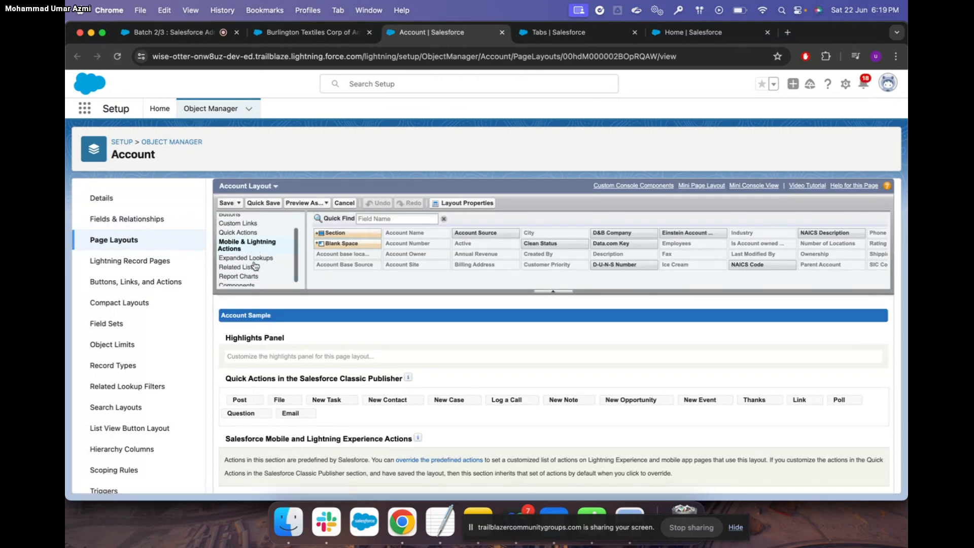
{"action": "left_click", "coordinate": [244, 264]}
{"action": "scroll", "coordinate": [323, 247], "scroll_direction": "up", "scroll_amount": 3}
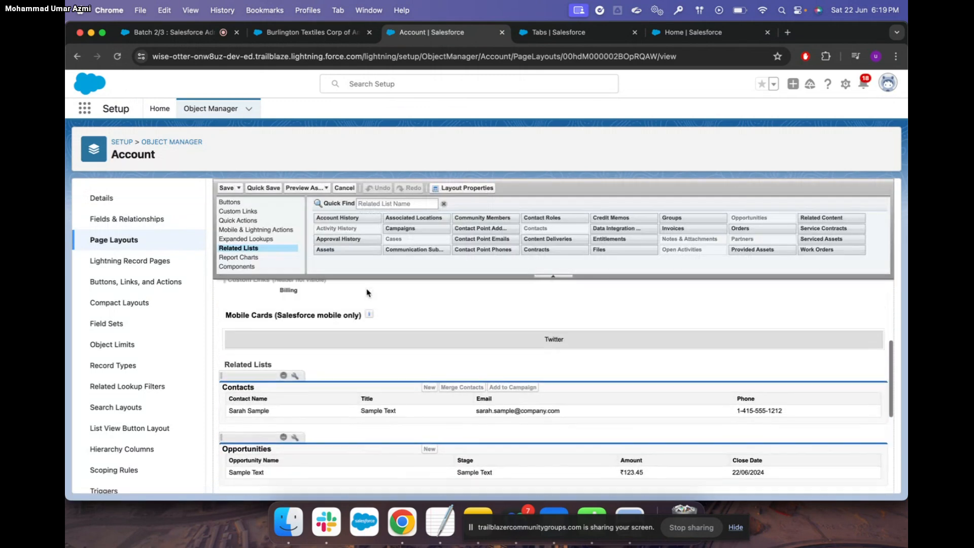
{"action": "scroll", "coordinate": [343, 339], "scroll_direction": "down", "scroll_amount": 3}
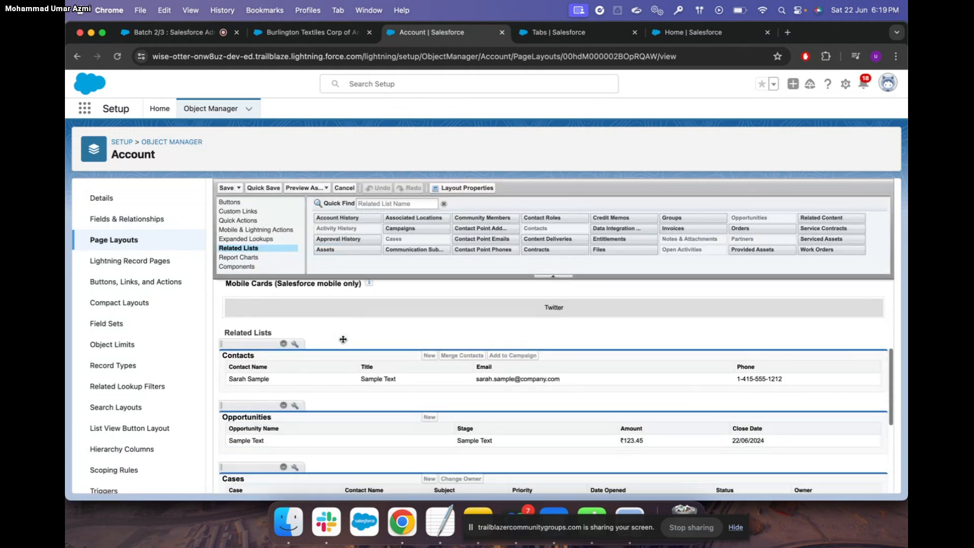
{"action": "scroll", "coordinate": [343, 339], "scroll_direction": "down", "scroll_amount": 4}
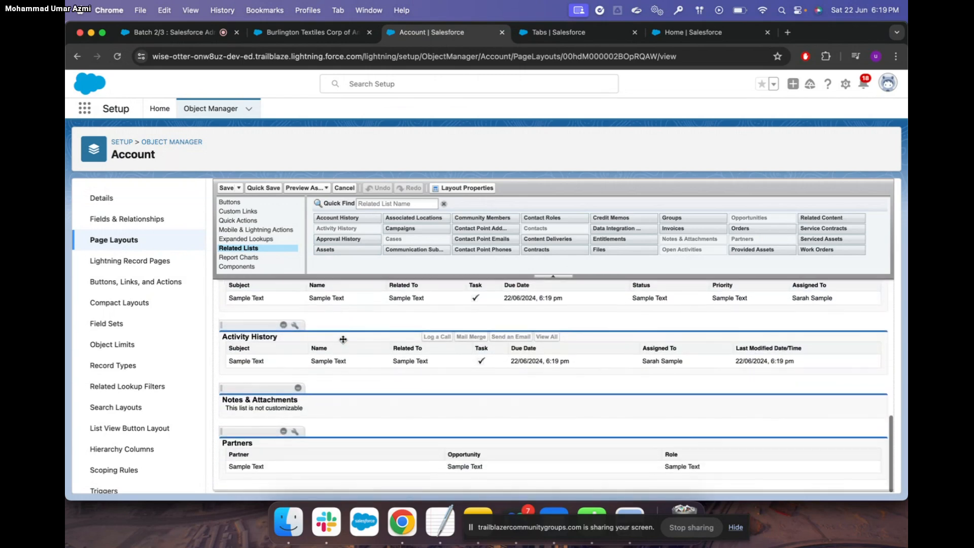
{"action": "scroll", "coordinate": [343, 339], "scroll_direction": "up", "scroll_amount": 5}
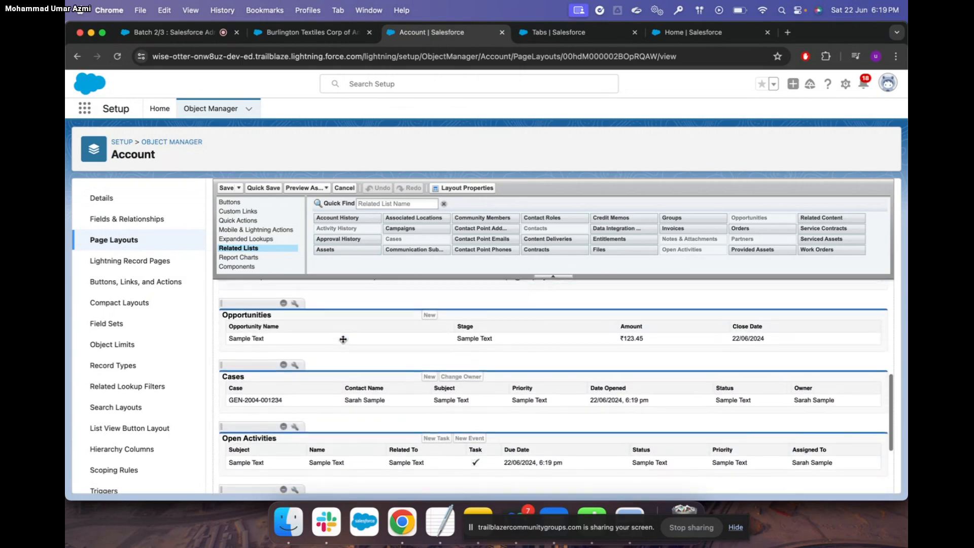
{"action": "scroll", "coordinate": [343, 339], "scroll_direction": "up", "scroll_amount": 2}
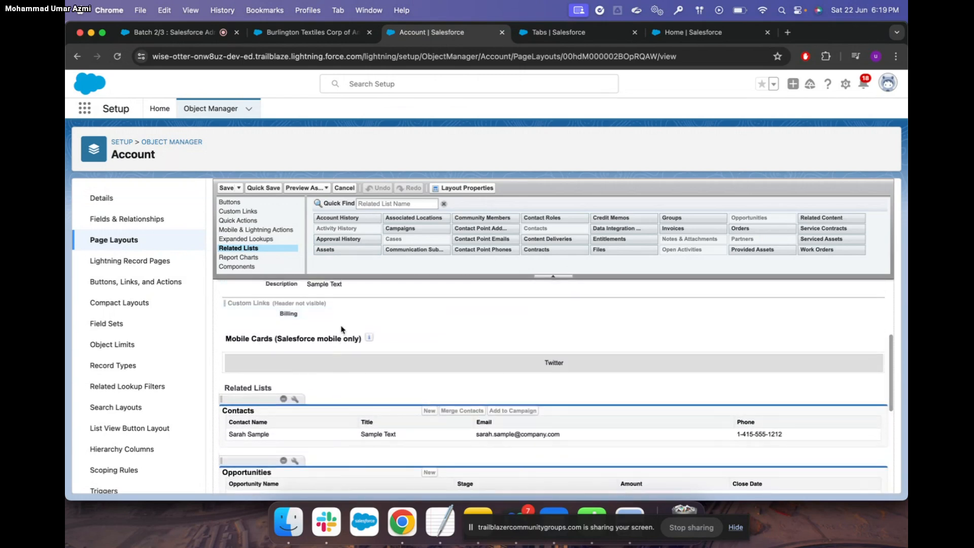
{"action": "scroll", "coordinate": [333, 337], "scroll_direction": "down", "scroll_amount": 7}
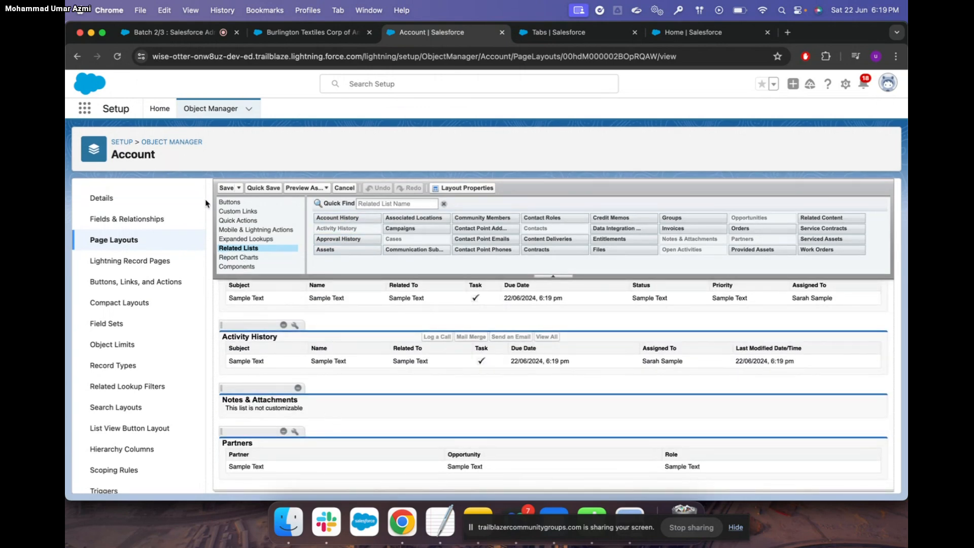
{"action": "left_click", "coordinate": [224, 190]}
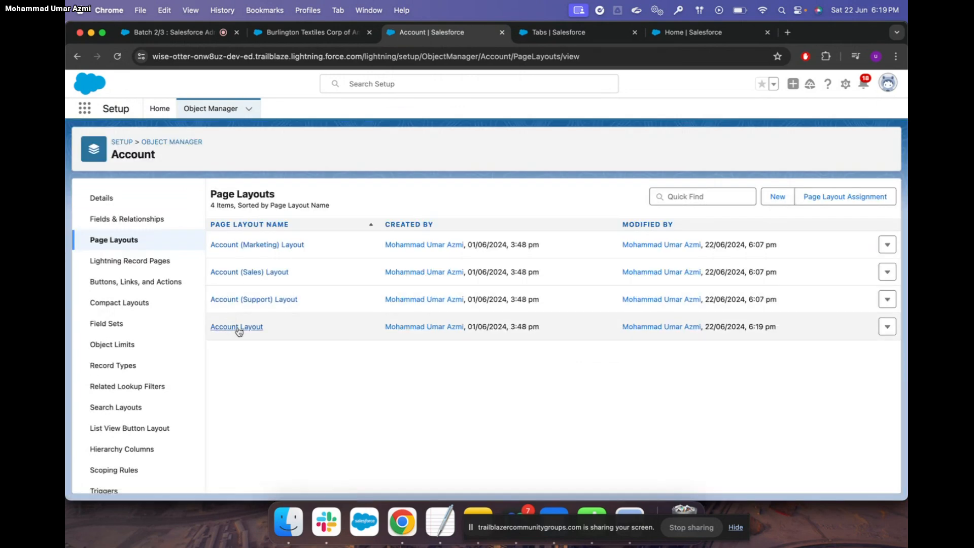
Switch to the Burlington Textiles Corp of America account record and reload it
{"action": "left_click", "coordinate": [314, 33]}
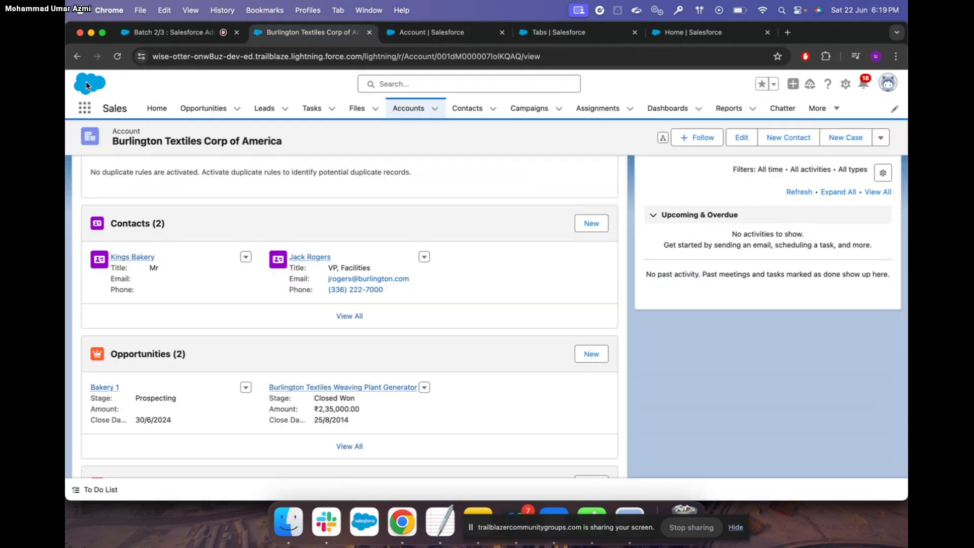
{"action": "left_click", "coordinate": [117, 56]}
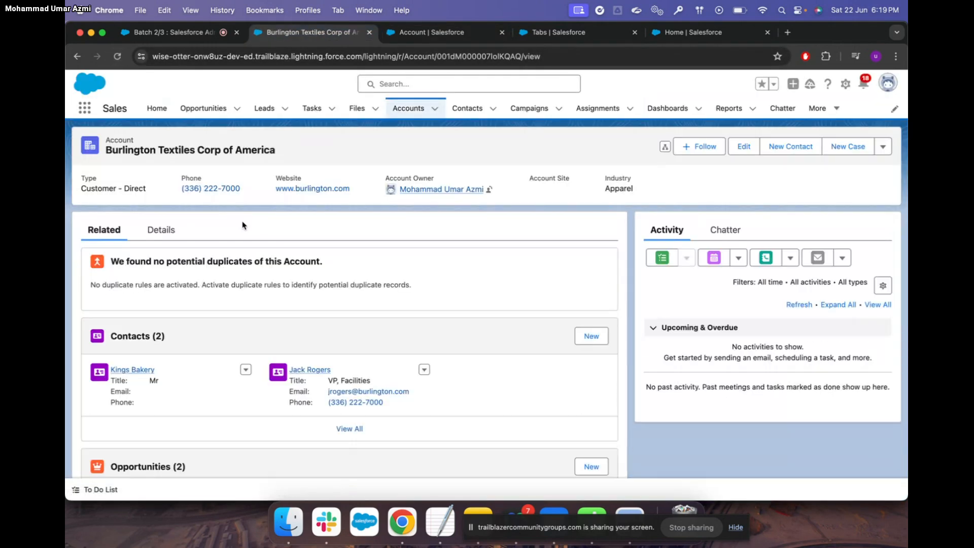
{"action": "scroll", "coordinate": [242, 225], "scroll_direction": "down", "scroll_amount": 10}
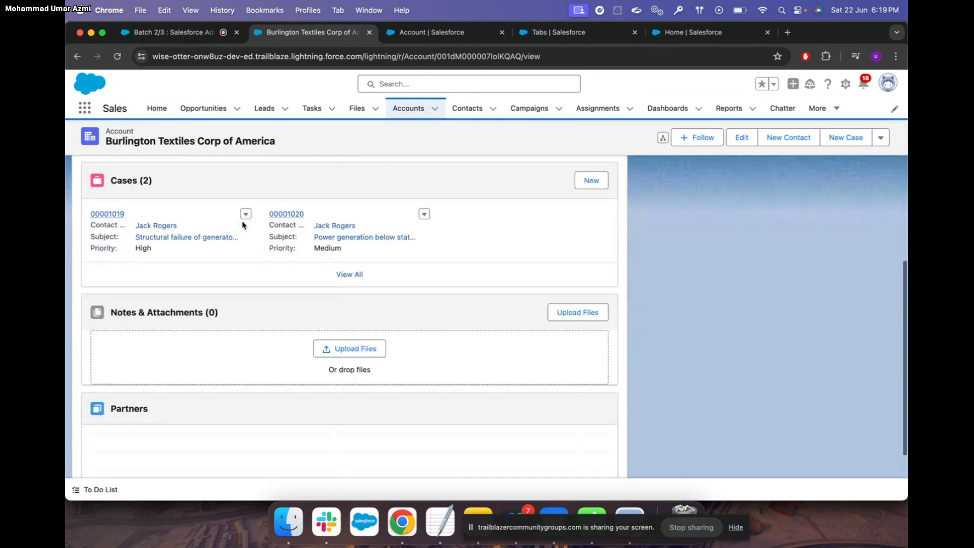
{"action": "scroll", "coordinate": [243, 225], "scroll_direction": "up", "scroll_amount": 5}
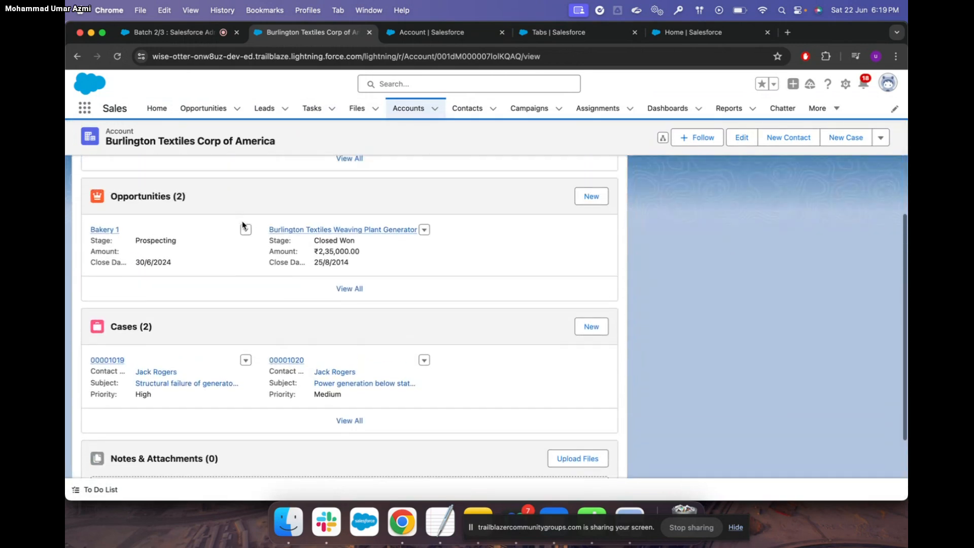
{"action": "scroll", "coordinate": [243, 226], "scroll_direction": "up", "scroll_amount": 5}
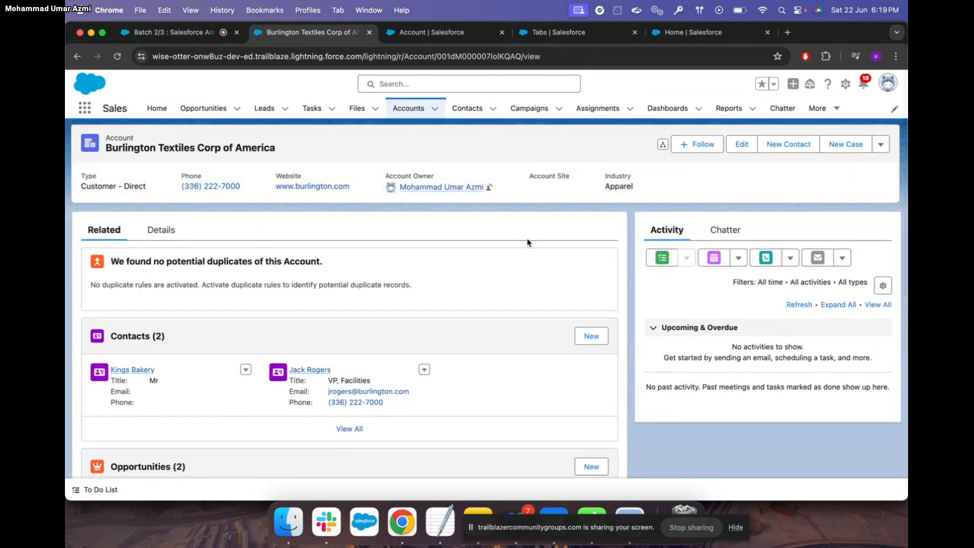
Open the record page in Lightning App Builder and select the Data.com Insights component
{"action": "left_click", "coordinate": [845, 81]}
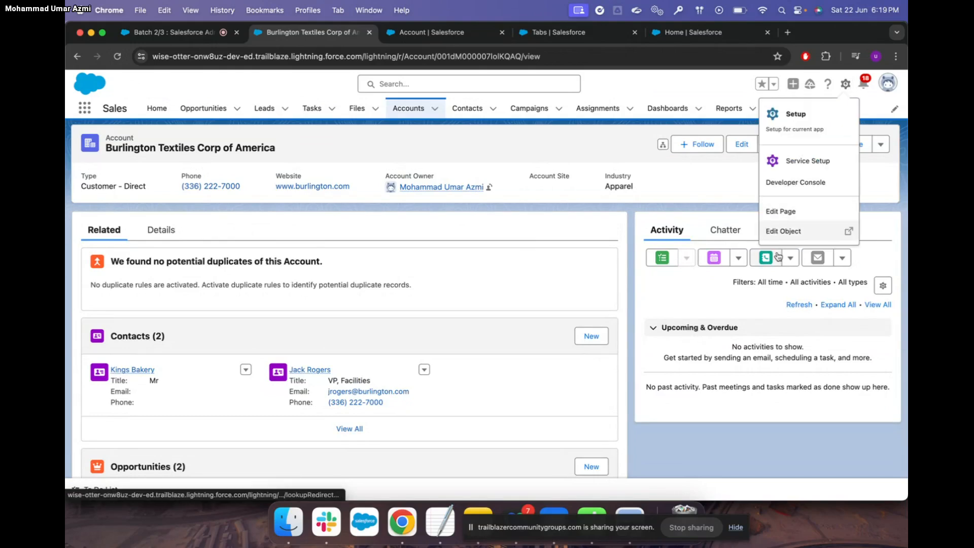
{"action": "left_click", "coordinate": [796, 215]}
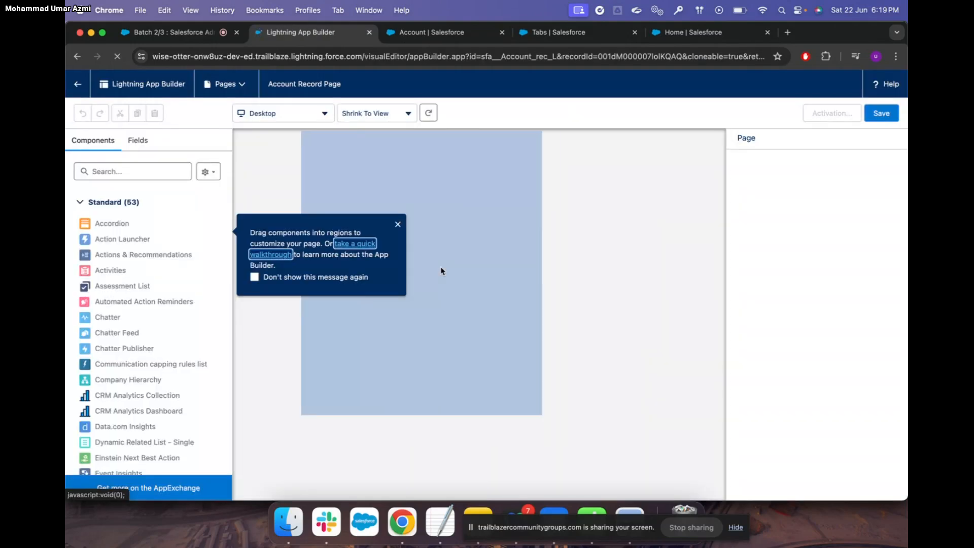
{"action": "left_click", "coordinate": [398, 226]}
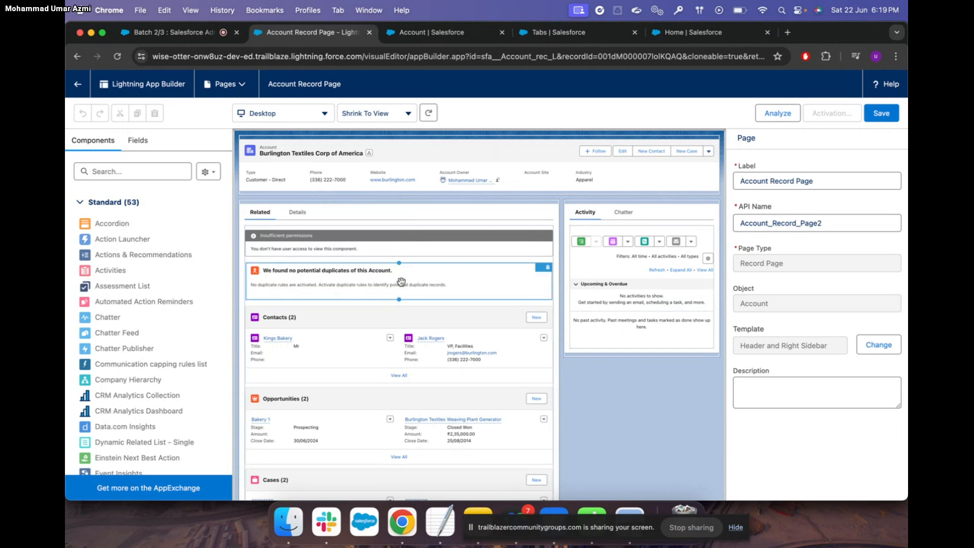
{"action": "left_click", "coordinate": [392, 249]}
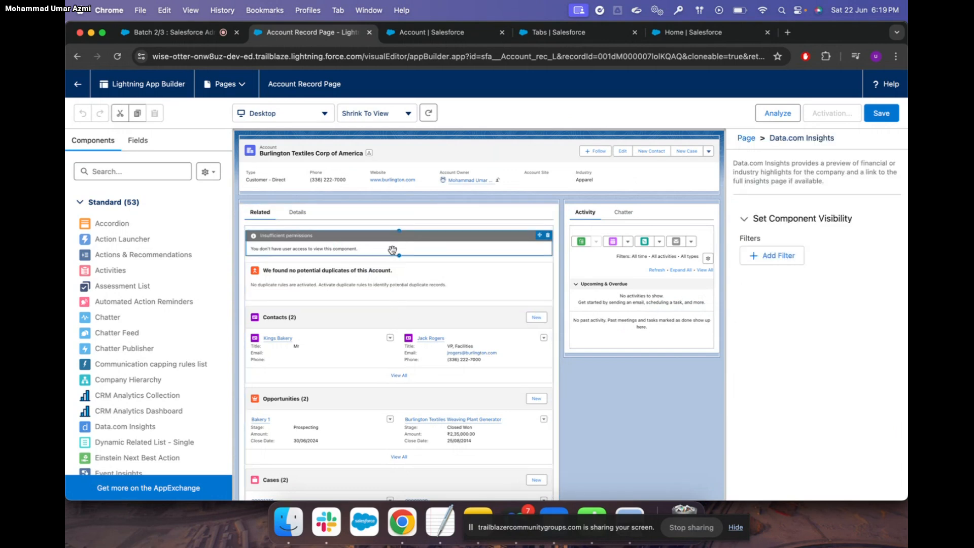
Search components for 'rel' and place Related List - Single at the top of the Related tab
{"action": "scroll", "coordinate": [393, 250], "scroll_direction": "down", "scroll_amount": 5}
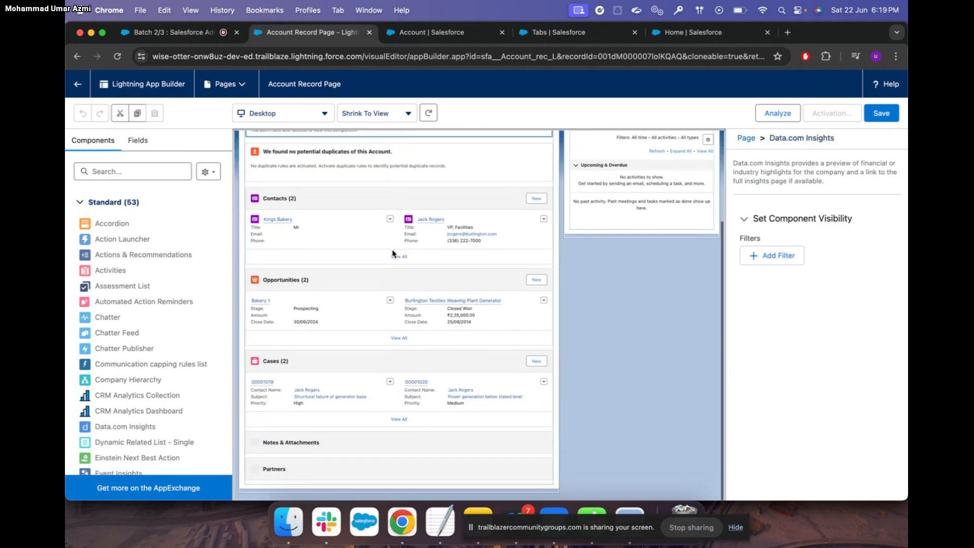
{"action": "scroll", "coordinate": [369, 357], "scroll_direction": "up", "scroll_amount": 5}
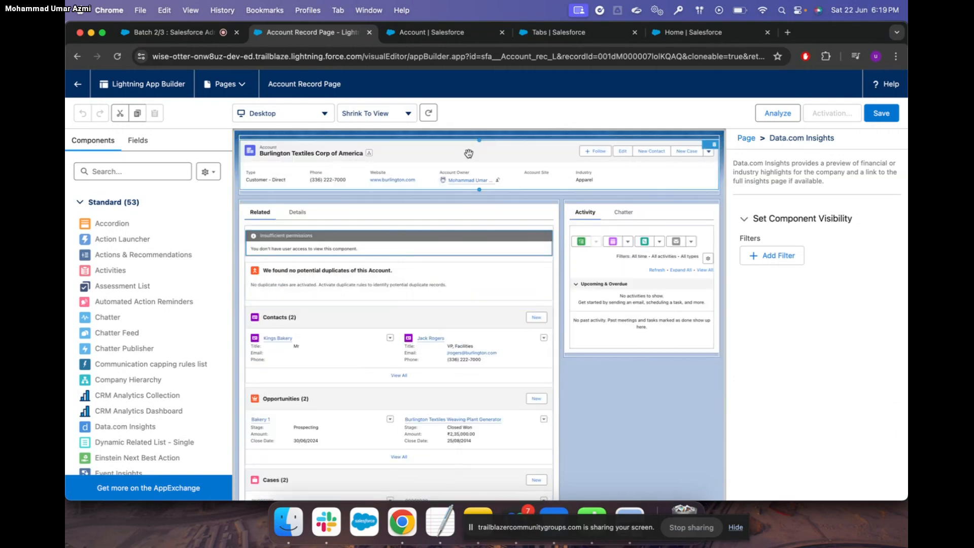
{"action": "left_click", "coordinate": [129, 173]}
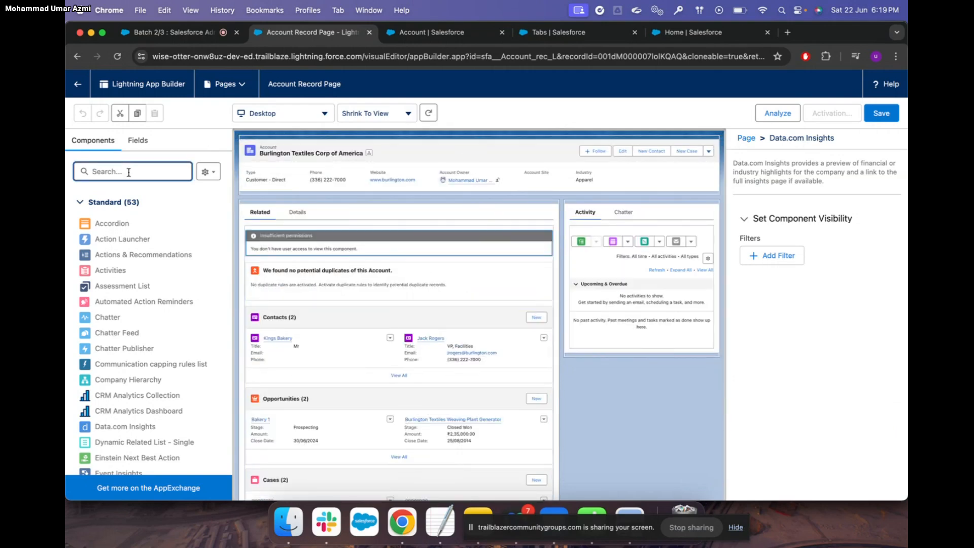
{"action": "type", "text": "rel"}
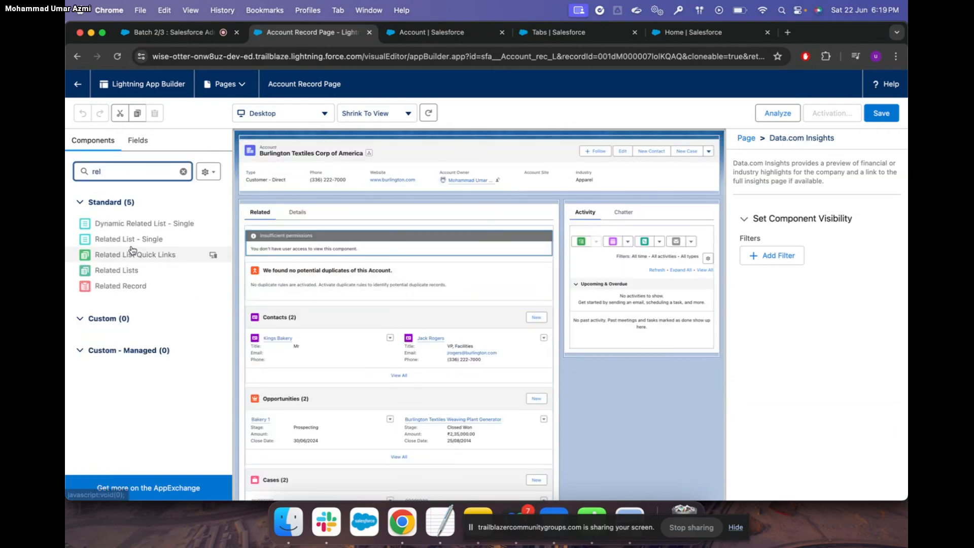
{"action": "left_click", "coordinate": [145, 245]}
{"action": "left_click", "coordinate": [640, 328]}
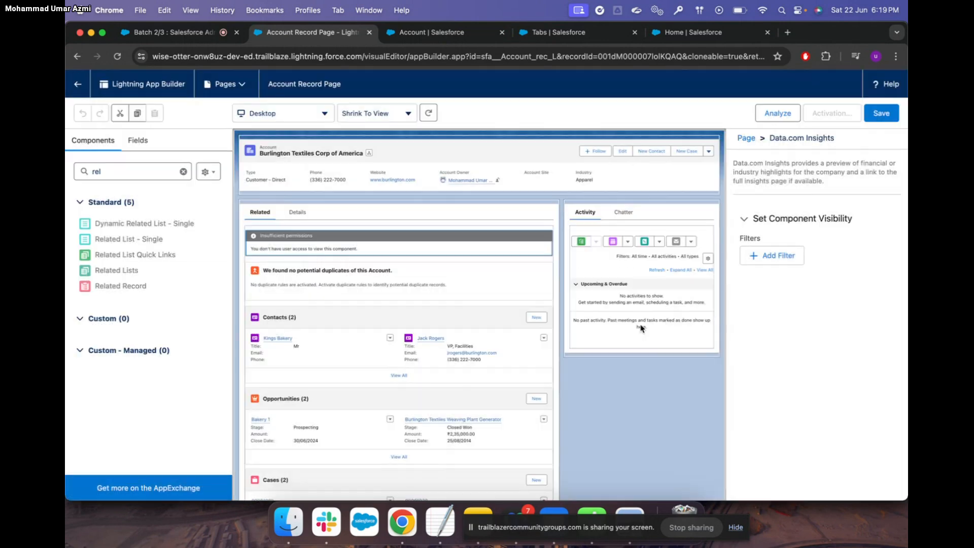
{"action": "left_click_drag", "start_coordinate": [152, 243], "coordinate": [571, 372]}
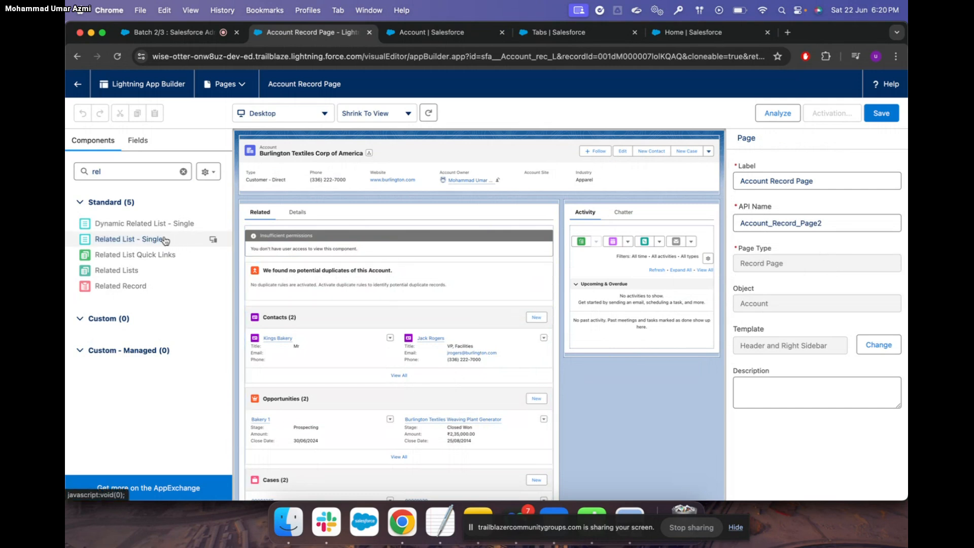
{"action": "left_click_drag", "start_coordinate": [164, 241], "coordinate": [246, 229]}
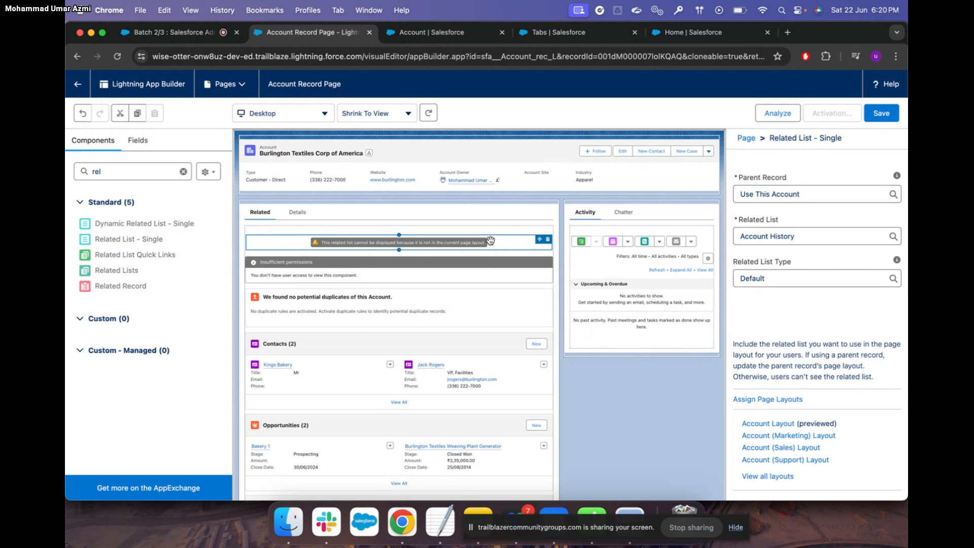
Set the new related list to show Account History
{"action": "left_click", "coordinate": [820, 235]}
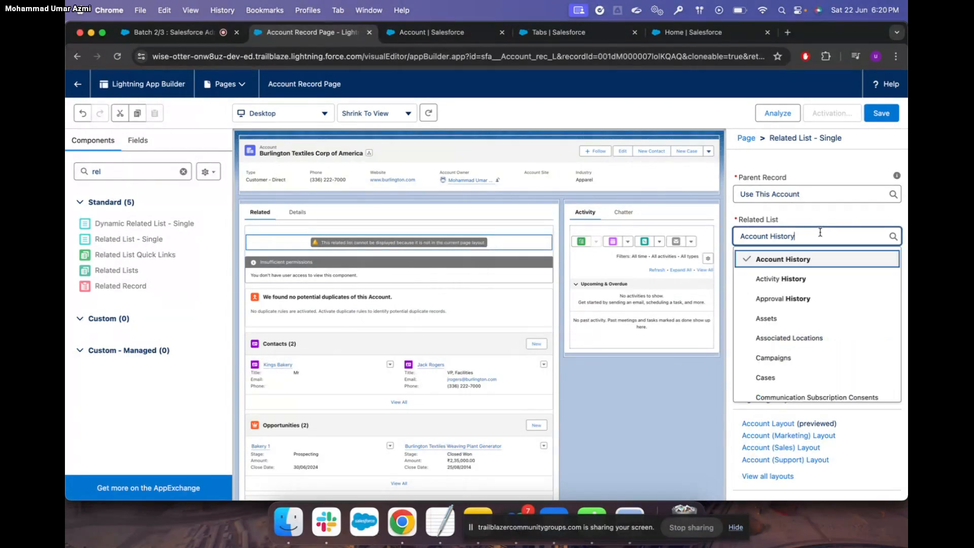
{"action": "left_click", "coordinate": [811, 261]}
{"action": "scroll", "coordinate": [795, 330], "scroll_direction": "down", "scroll_amount": 1}
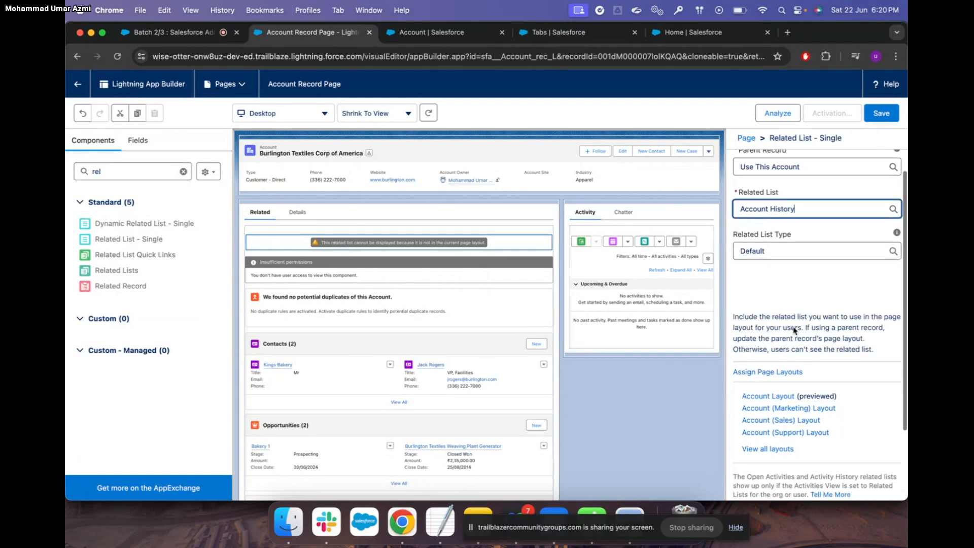
{"action": "scroll", "coordinate": [795, 330], "scroll_direction": "down", "scroll_amount": 2}
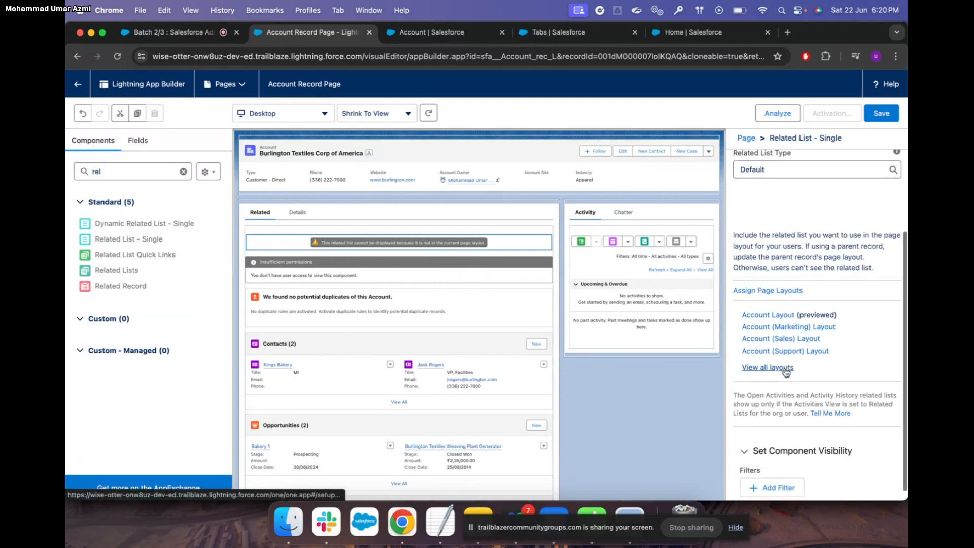
{"action": "scroll", "coordinate": [786, 372], "scroll_direction": "up", "scroll_amount": 3}
Save the record page without activating it, then reopen the Account Layout editor
{"action": "left_click", "coordinate": [881, 114]}
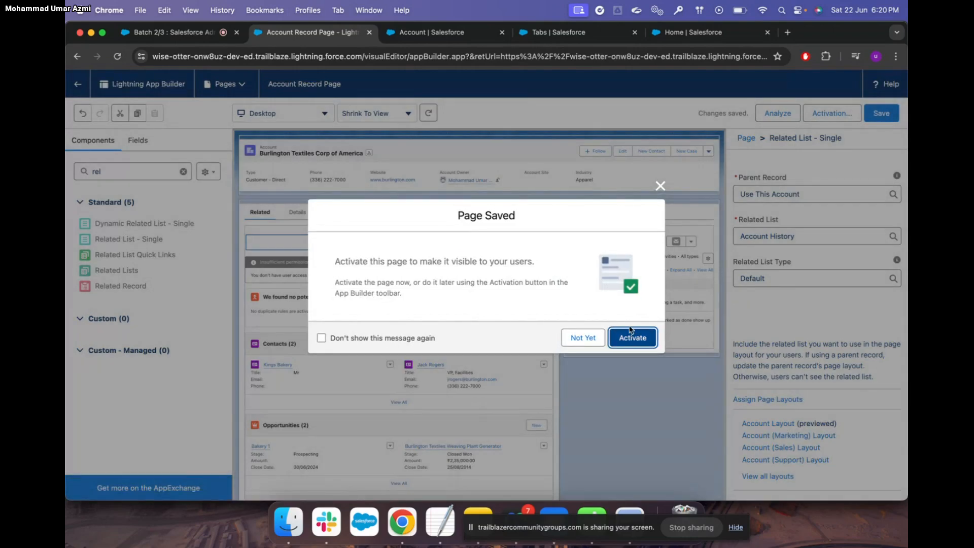
{"action": "left_click", "coordinate": [631, 334]}
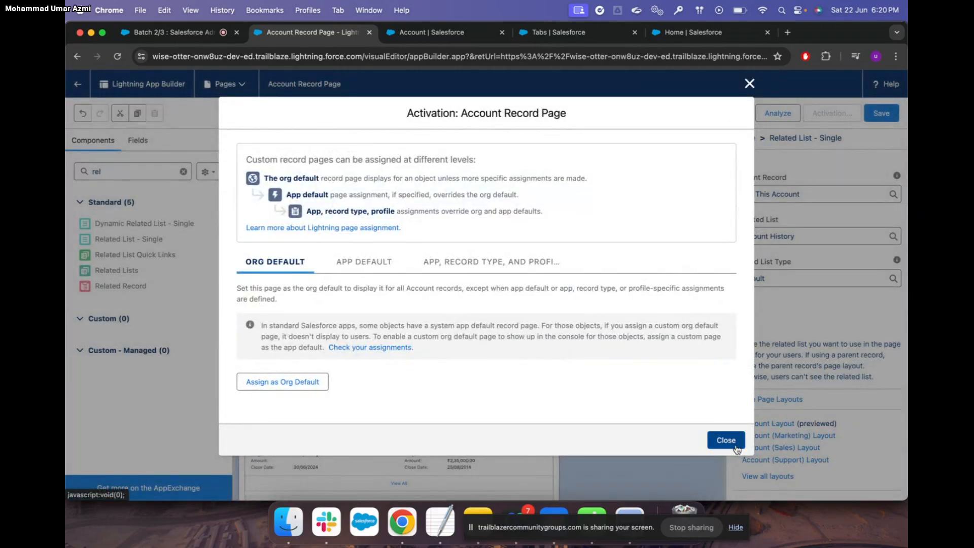
{"action": "left_click", "coordinate": [736, 447]}
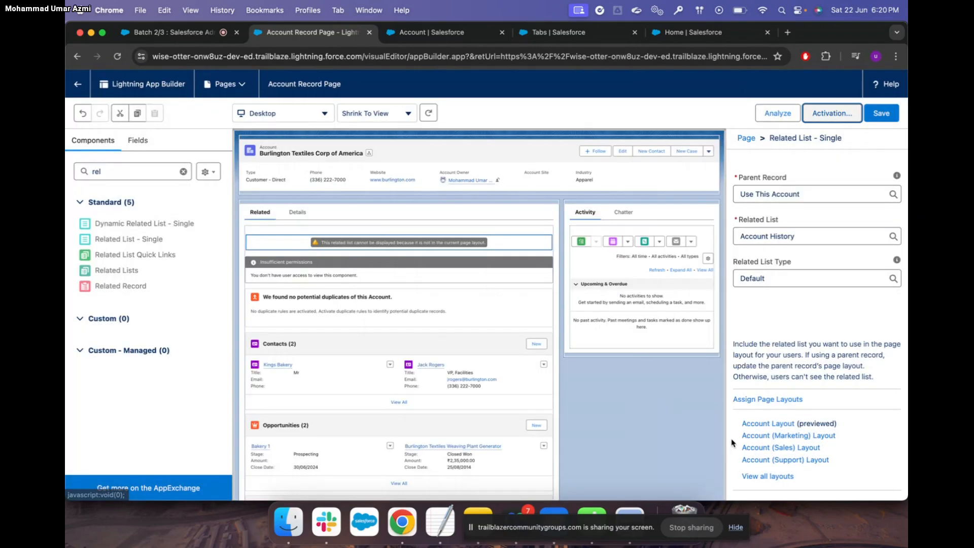
{"action": "left_click", "coordinate": [882, 115]}
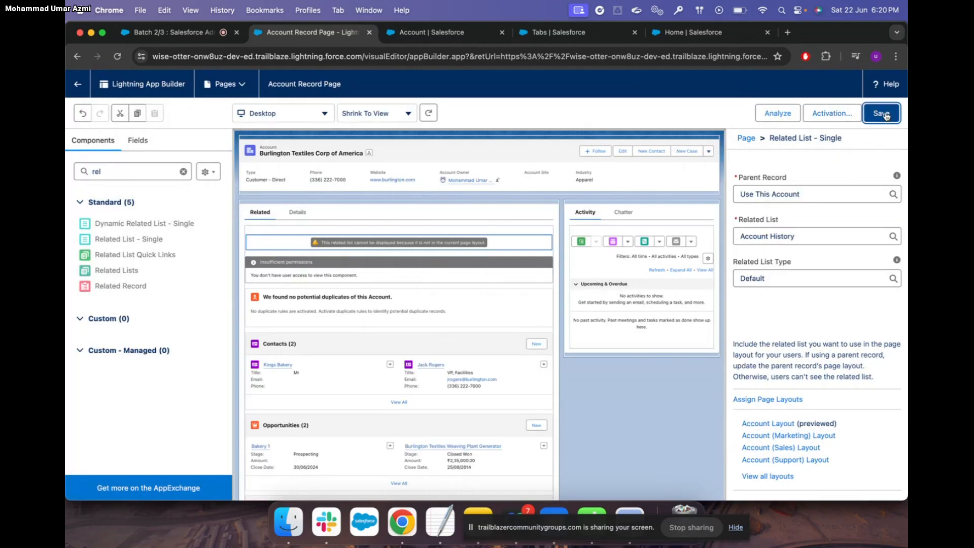
{"action": "left_click", "coordinate": [434, 32]}
{"action": "left_click", "coordinate": [253, 331]}
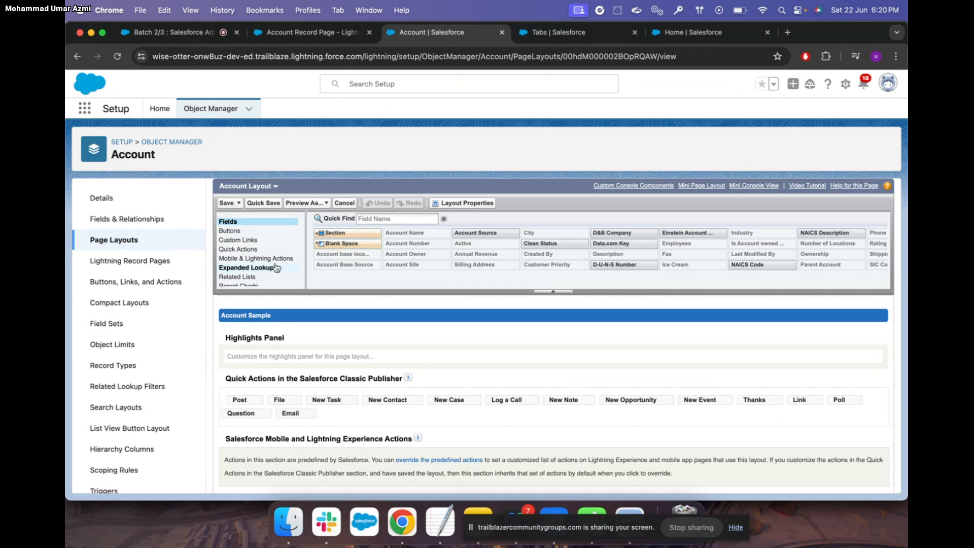
Review the Account Layout's related list items and save the layout
{"action": "scroll", "coordinate": [269, 272], "scroll_direction": "down", "scroll_amount": 2}
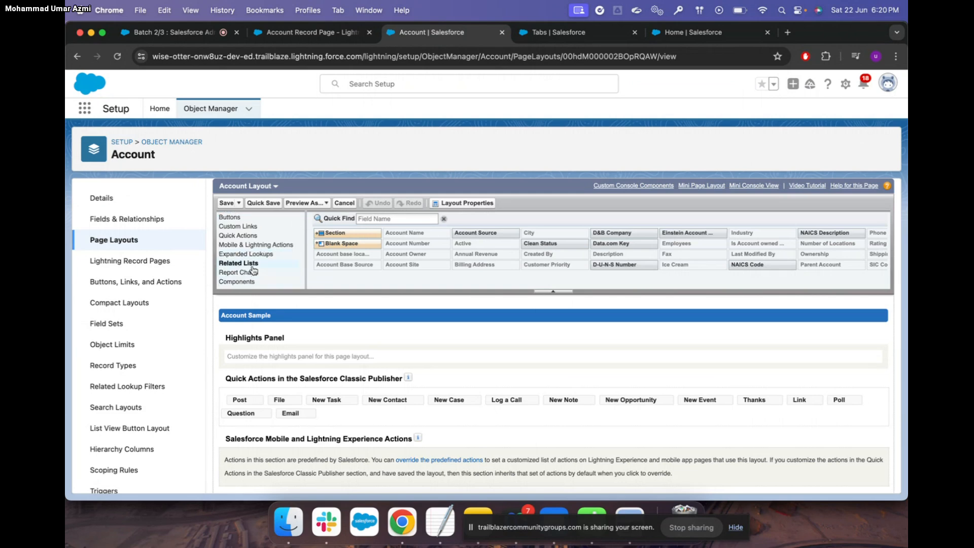
{"action": "left_click", "coordinate": [252, 265]}
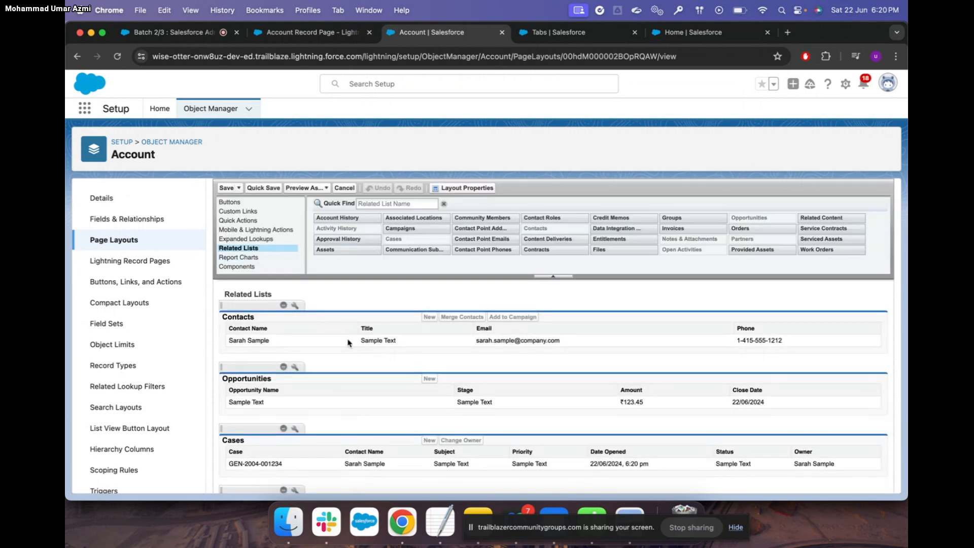
{"action": "scroll", "coordinate": [348, 343], "scroll_direction": "down", "scroll_amount": 5}
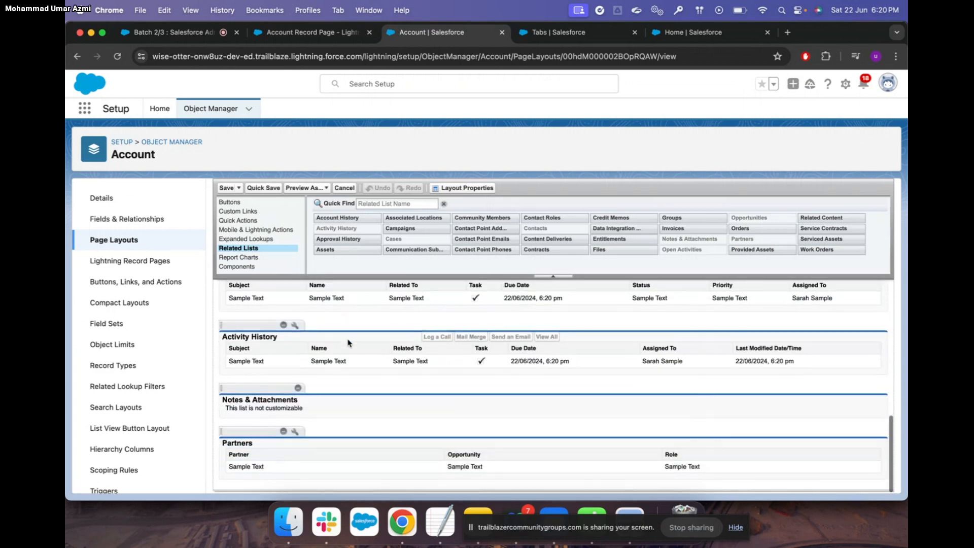
{"action": "left_click", "coordinate": [226, 188]}
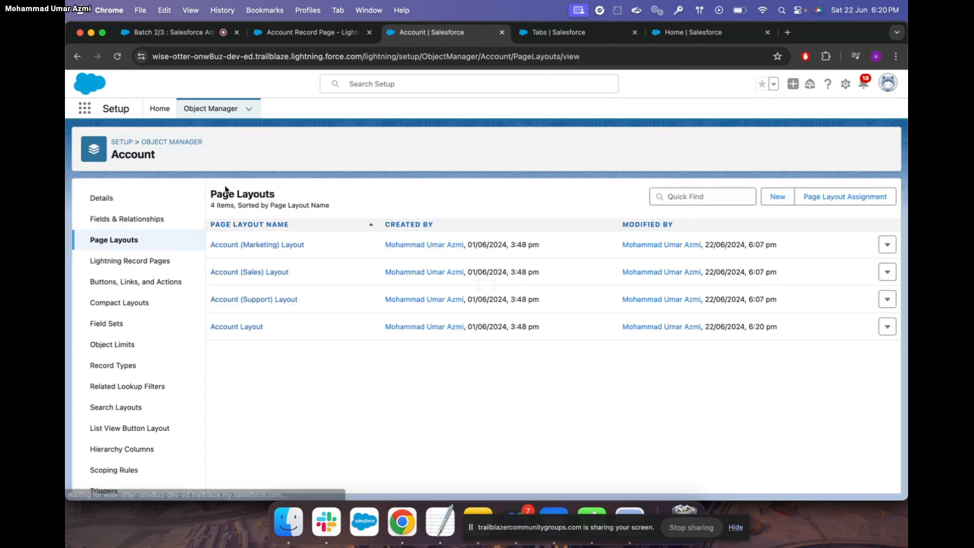
Leave the App Builder and browse the Leads, Campaigns and Dashboards tabs
{"action": "left_click", "coordinate": [311, 33]}
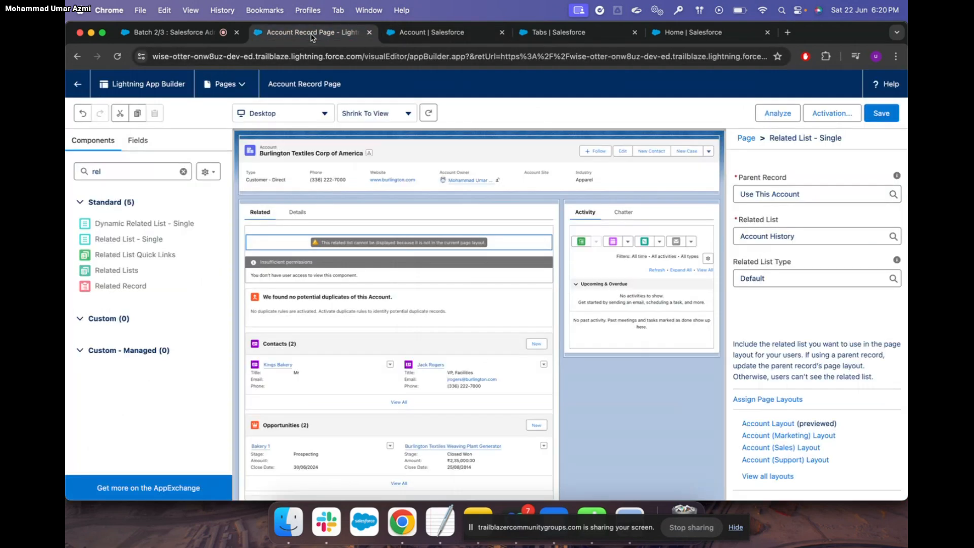
{"action": "left_click", "coordinate": [77, 84]}
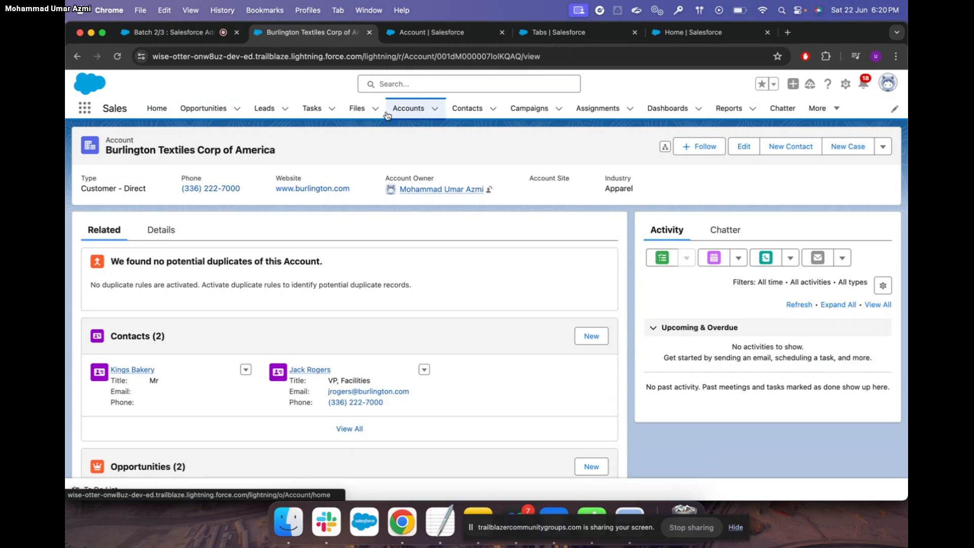
{"action": "left_click", "coordinate": [264, 108]}
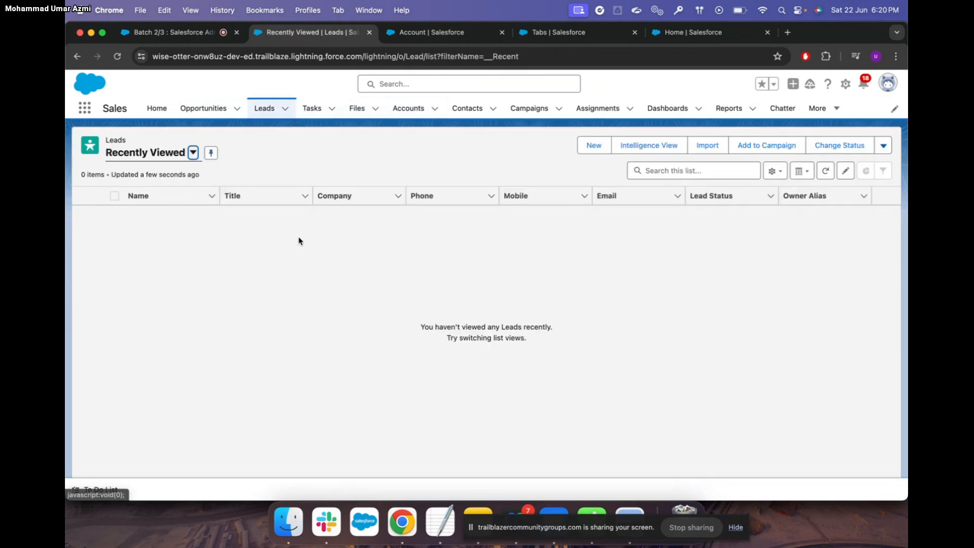
{"action": "left_click", "coordinate": [532, 107]}
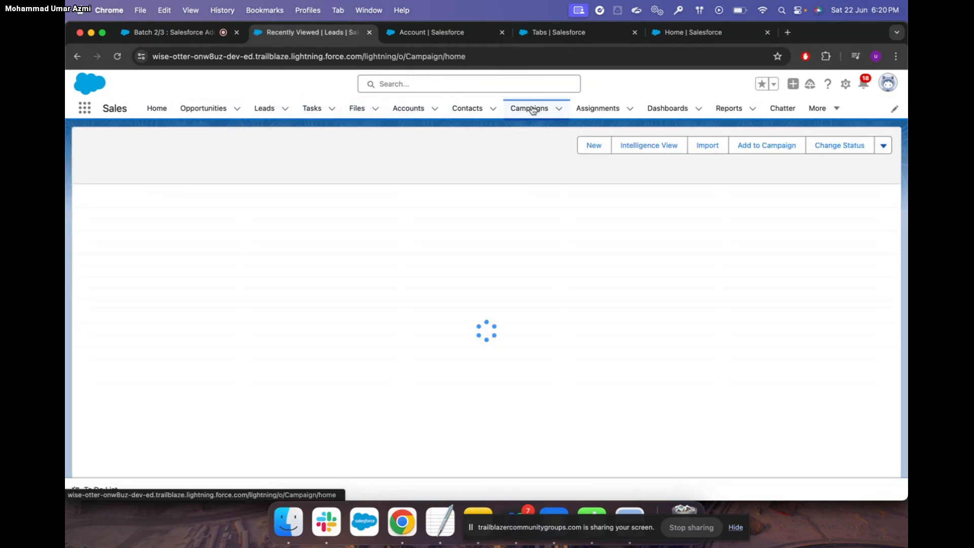
{"action": "left_click", "coordinate": [658, 111]}
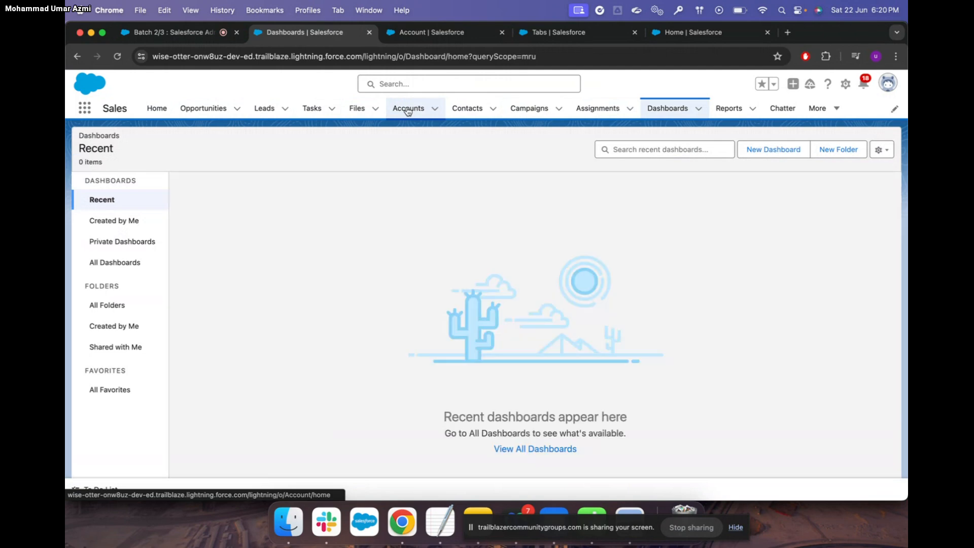
Open the Edge Communications account from Accounts, then return to the Setup tab
{"action": "left_click", "coordinate": [408, 109]}
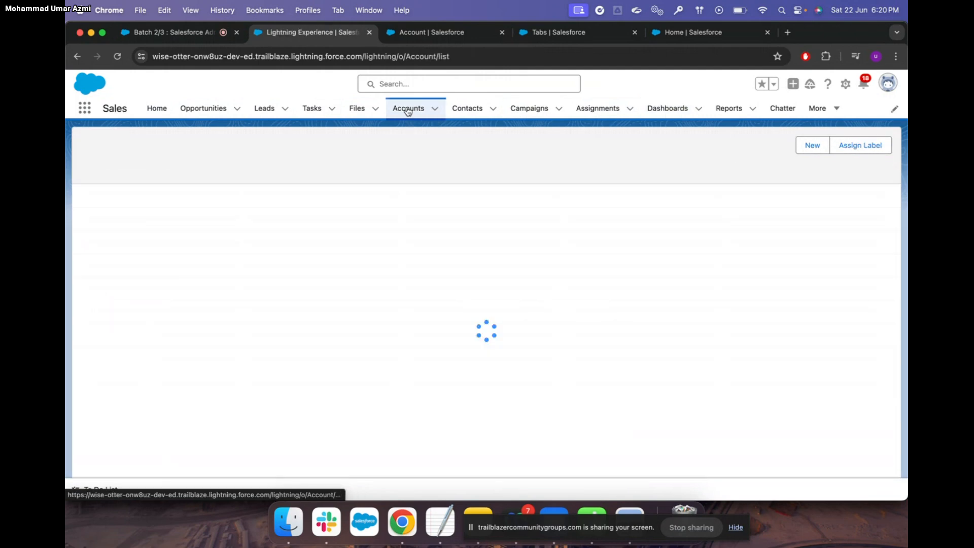
{"action": "left_click", "coordinate": [179, 231]}
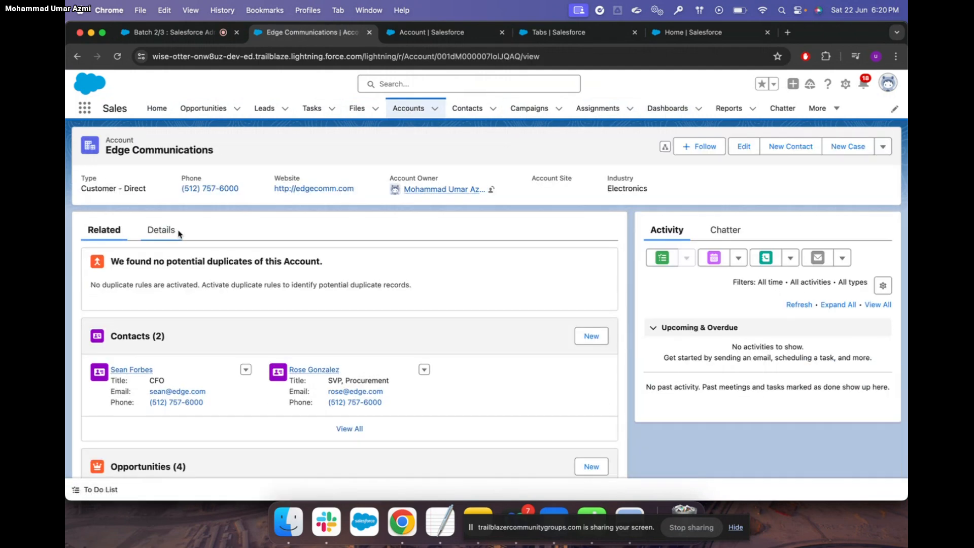
{"action": "scroll", "coordinate": [318, 327], "scroll_direction": "down", "scroll_amount": 5}
{"action": "scroll", "coordinate": [318, 327], "scroll_direction": "down", "scroll_amount": 3}
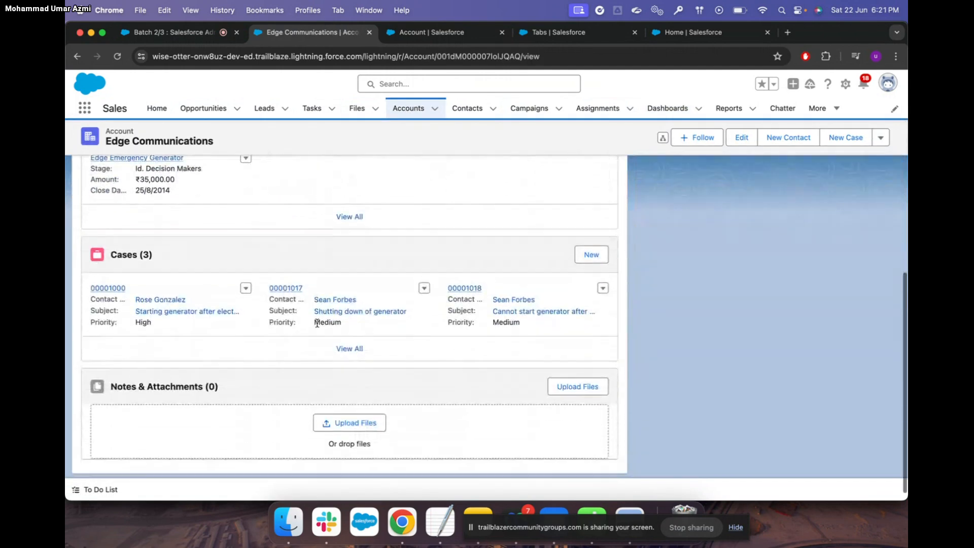
{"action": "scroll", "coordinate": [319, 326], "scroll_direction": "up", "scroll_amount": 5}
{"action": "scroll", "coordinate": [318, 327], "scroll_direction": "up", "scroll_amount": 5}
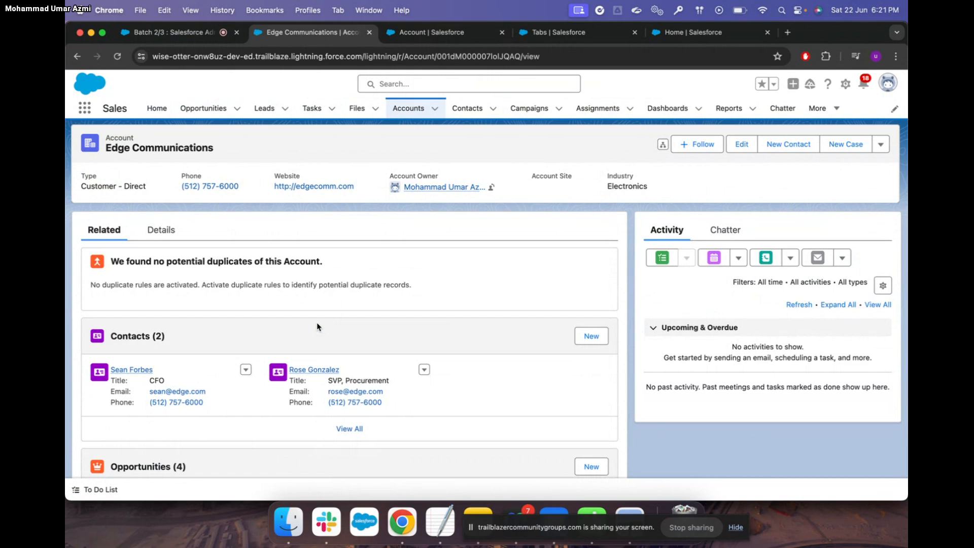
{"action": "left_click", "coordinate": [436, 32]}
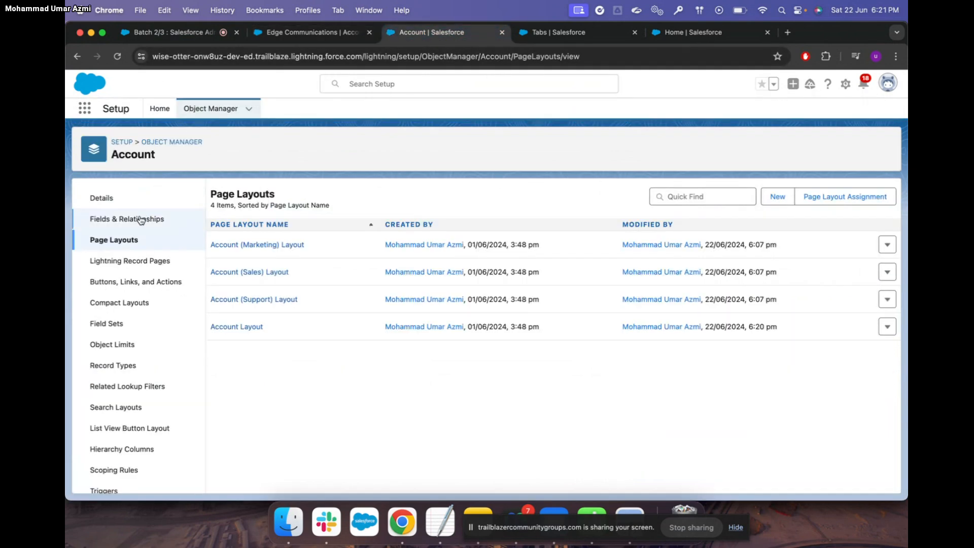
Start a new custom field from Account's Fields & Relationships and browse the data types
{"action": "left_click", "coordinate": [141, 223]}
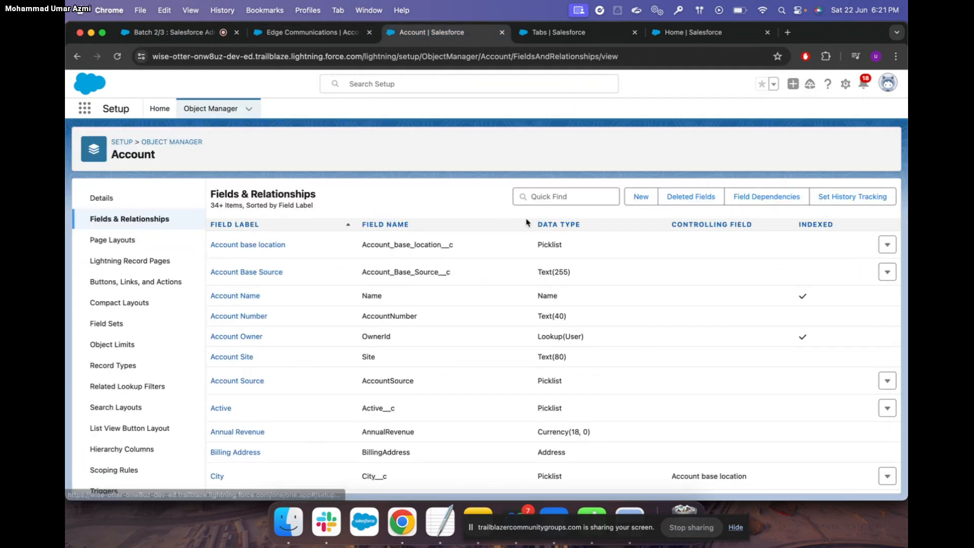
{"action": "left_click", "coordinate": [642, 199]}
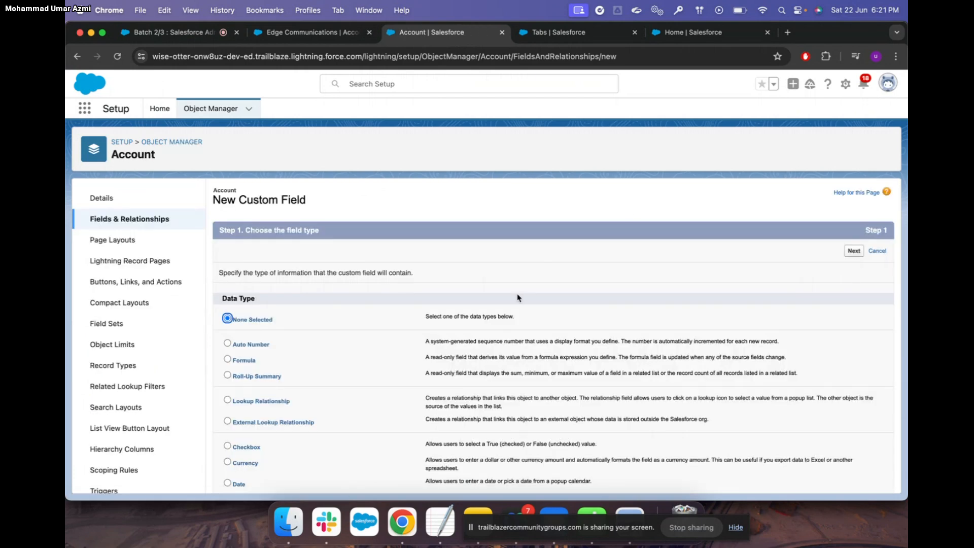
{"action": "scroll", "coordinate": [518, 298], "scroll_direction": "down", "scroll_amount": 3}
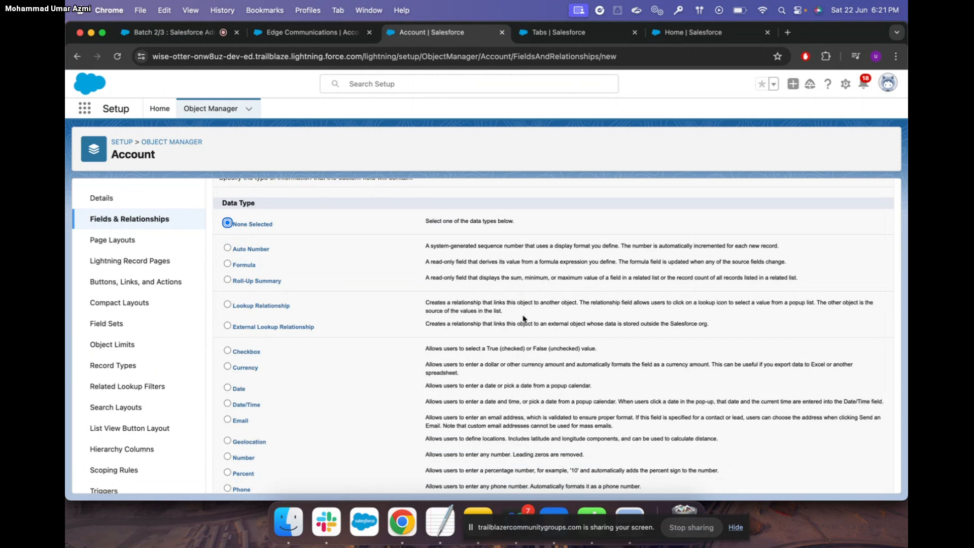
{"action": "scroll", "coordinate": [524, 318], "scroll_direction": "down", "scroll_amount": 1}
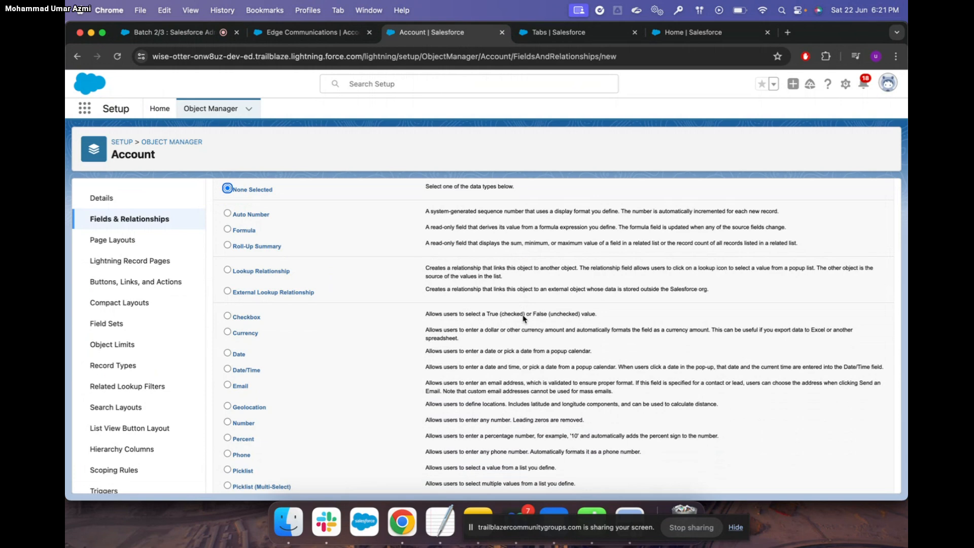
{"action": "scroll", "coordinate": [524, 318], "scroll_direction": "up", "scroll_amount": 1}
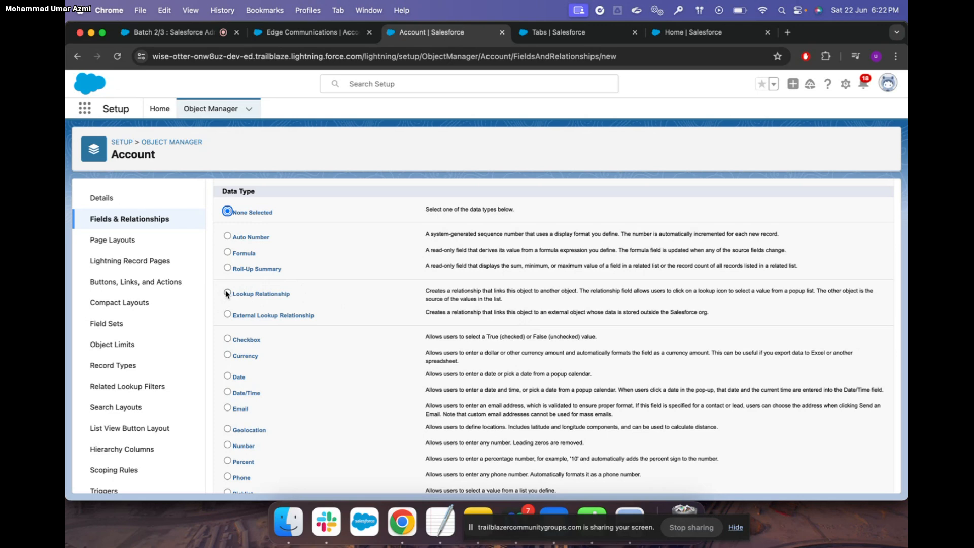
Find 'contac' in Object Manager, view Contact's Fields & Relationships, then return to Edge Communications
{"action": "left_click", "coordinate": [213, 109]}
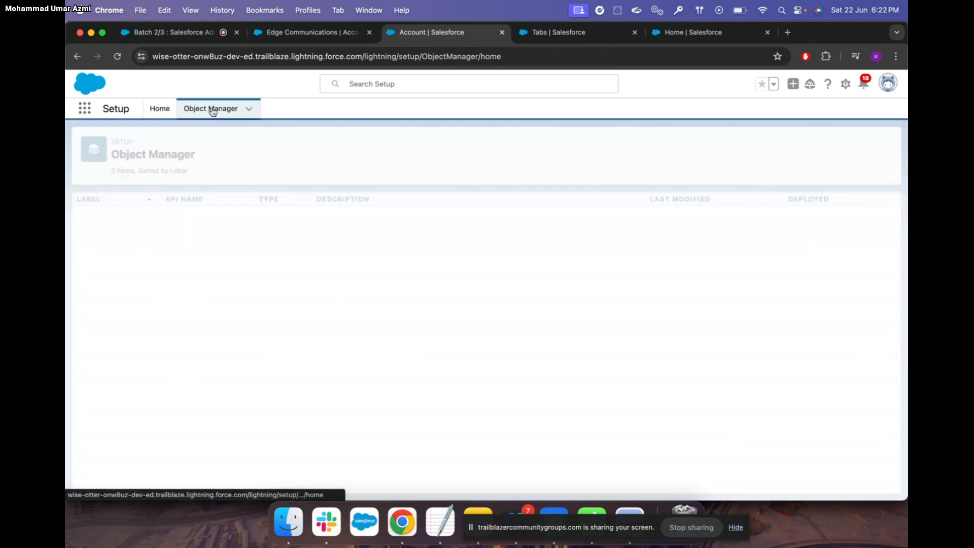
{"action": "left_click", "coordinate": [699, 146]}
{"action": "type", "text": "contac"}
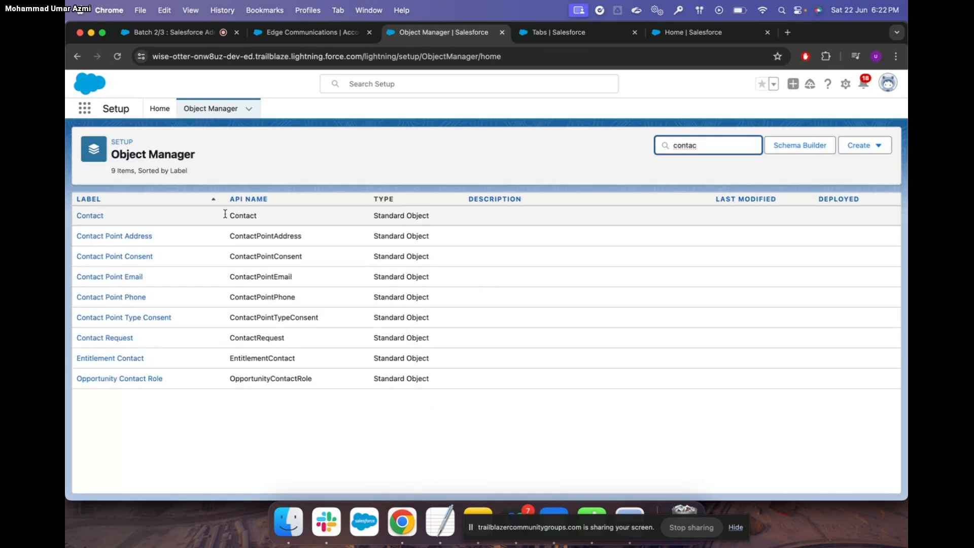
{"action": "left_click", "coordinate": [99, 217]}
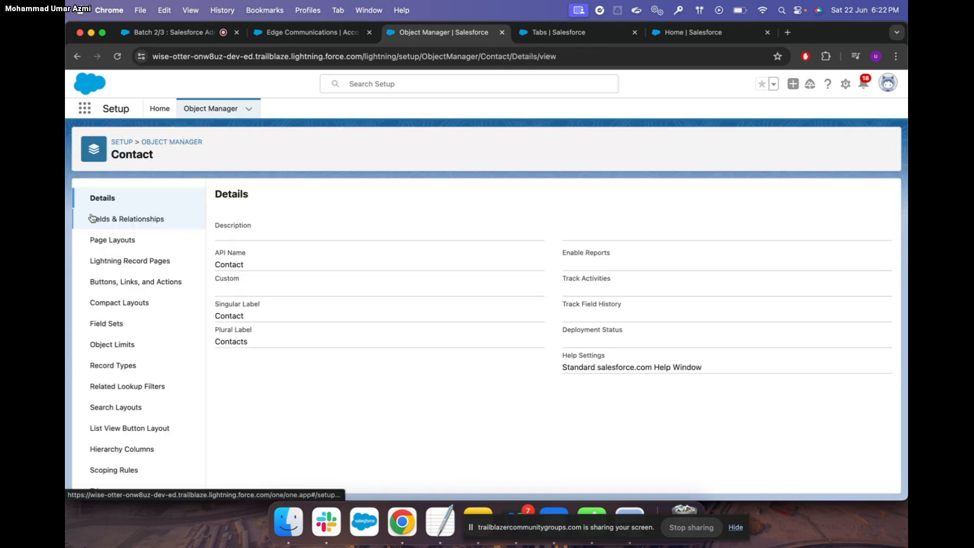
{"action": "left_click", "coordinate": [145, 219]}
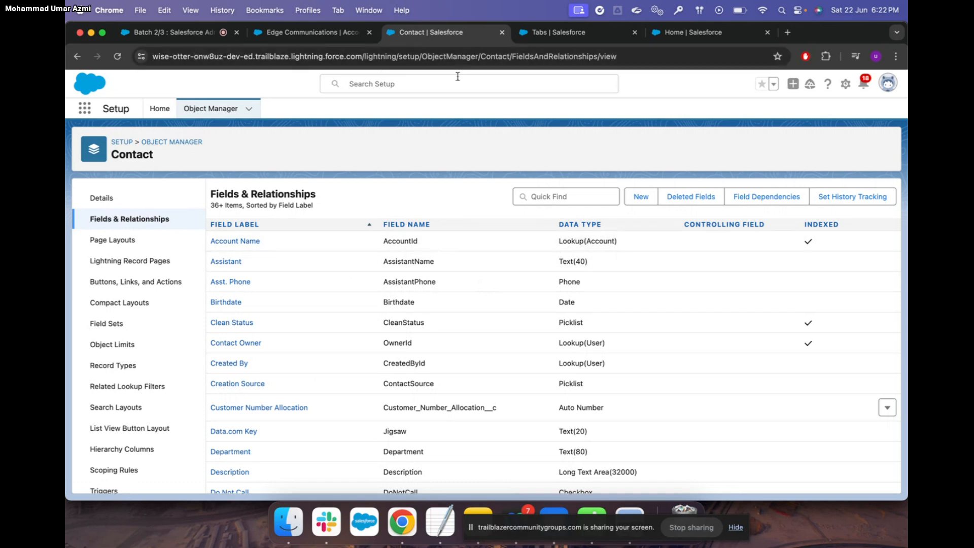
{"action": "left_click", "coordinate": [312, 32]}
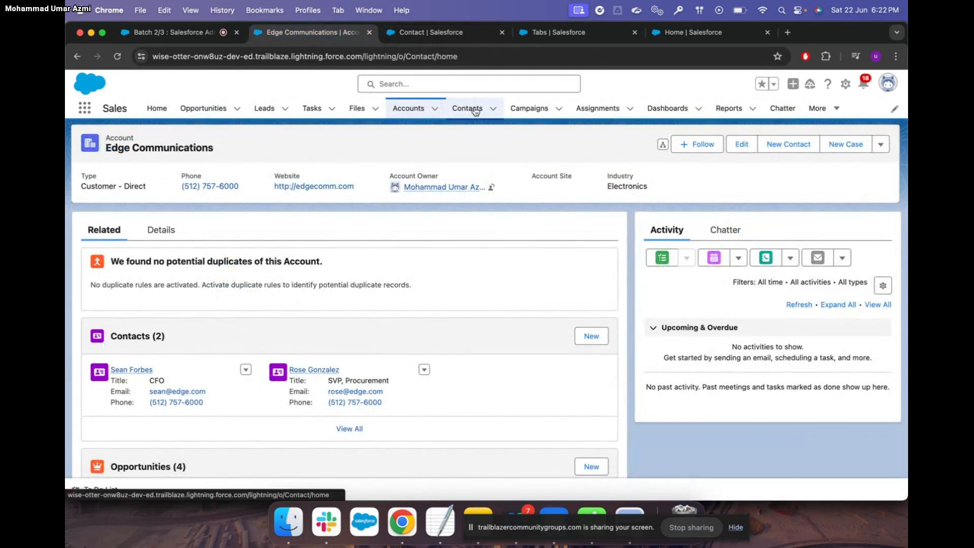
Open the Kings Bakery contact from the Recently Viewed Contacts list
{"action": "left_click", "coordinate": [467, 108]}
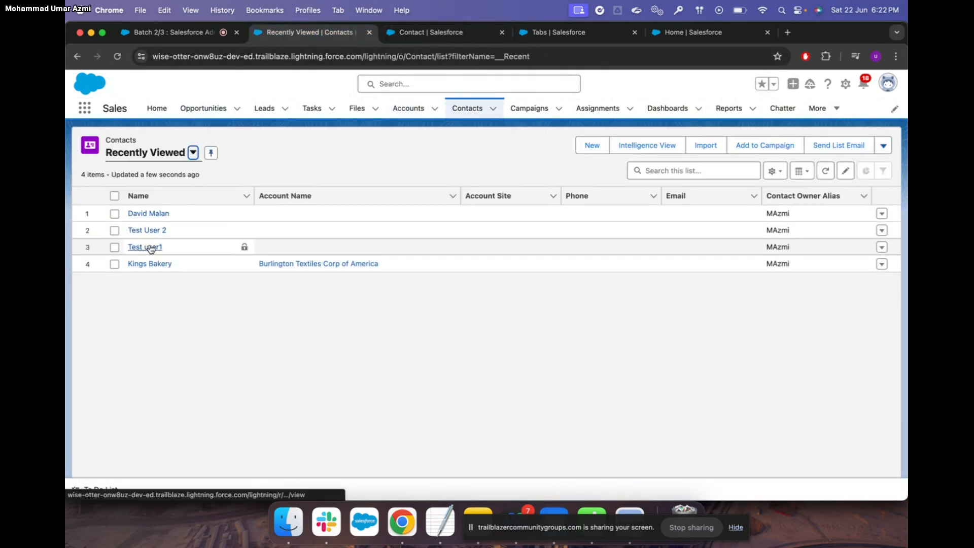
{"action": "left_click", "coordinate": [153, 265]}
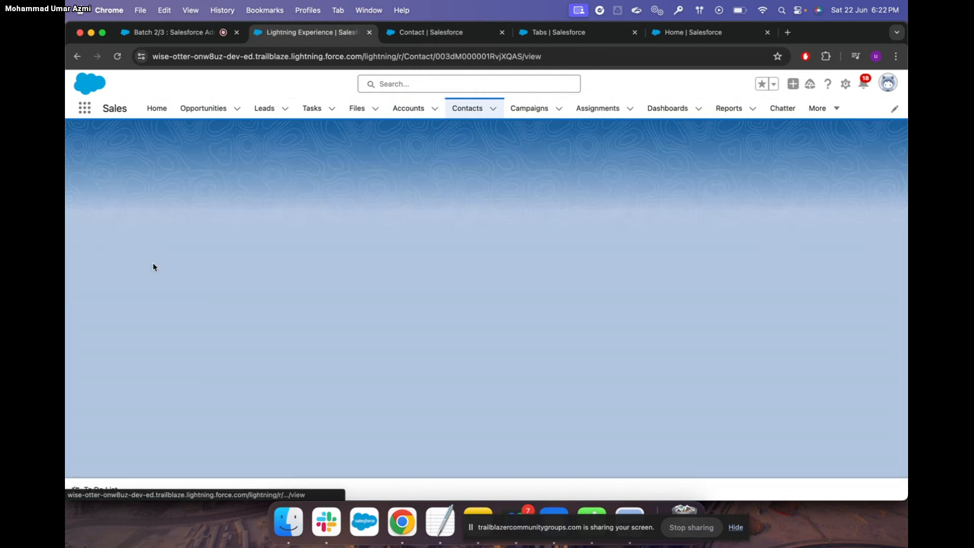
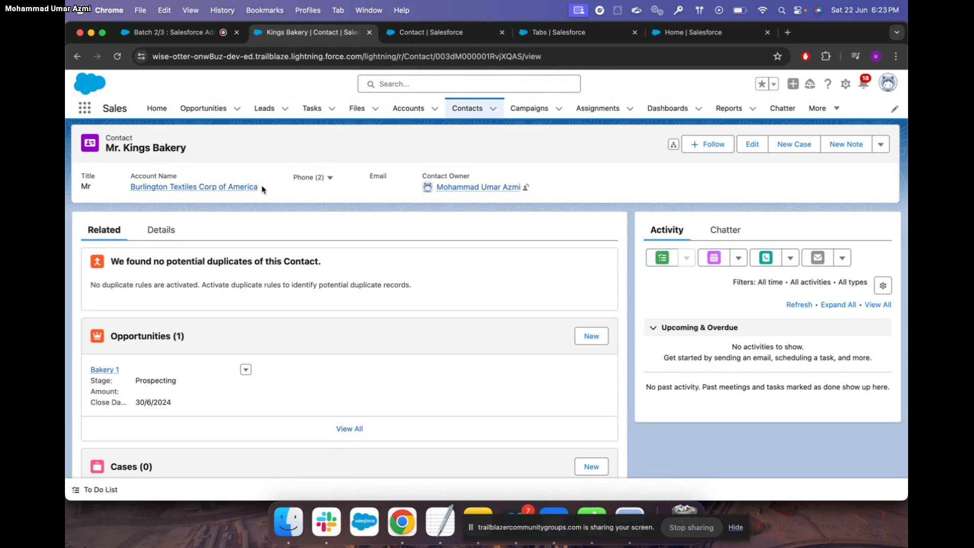
Switch to the browser tab with the Contact object's Fields & Relationships list
{"action": "left_click", "coordinate": [438, 33]}
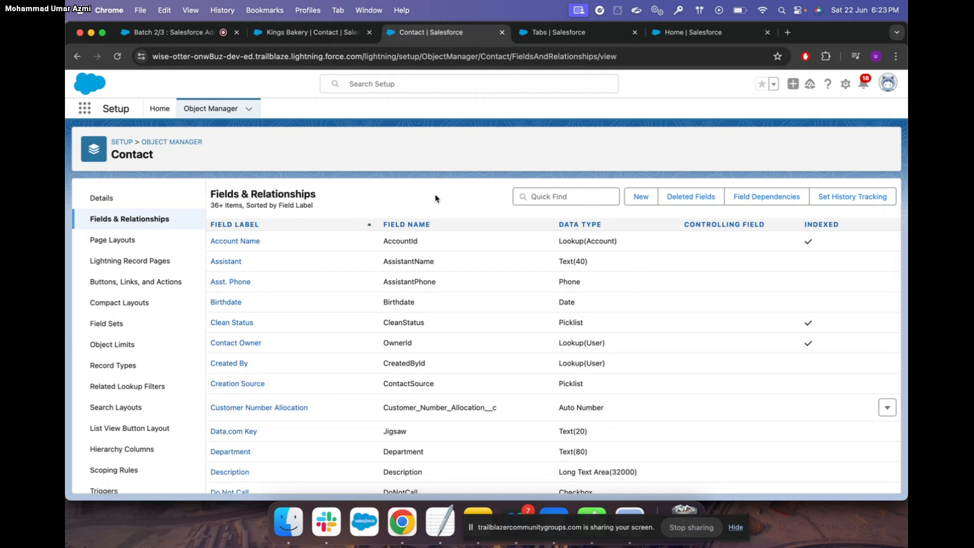
Start a new Contact field as a Lookup Relationship related to Account
{"action": "left_click", "coordinate": [648, 203]}
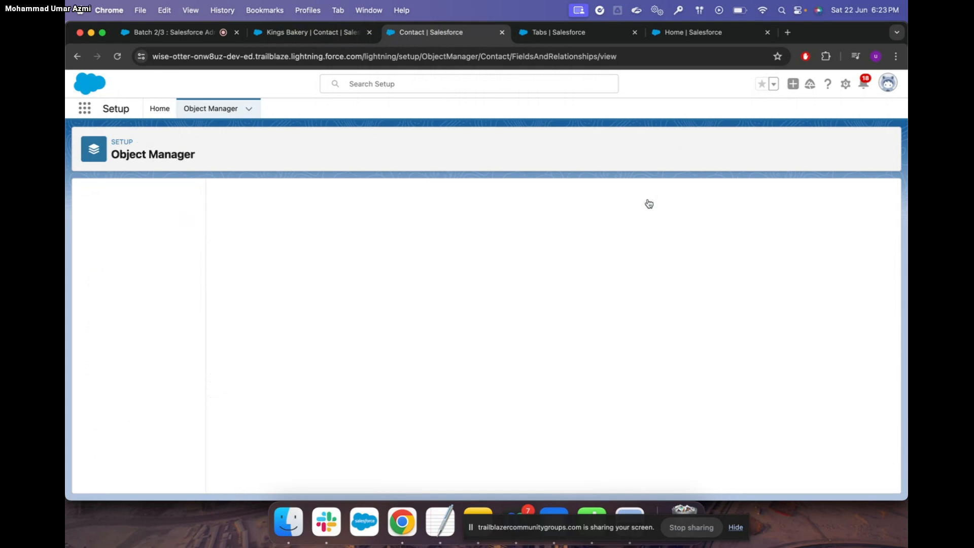
{"action": "scroll", "coordinate": [228, 401], "scroll_direction": "down", "scroll_amount": 2}
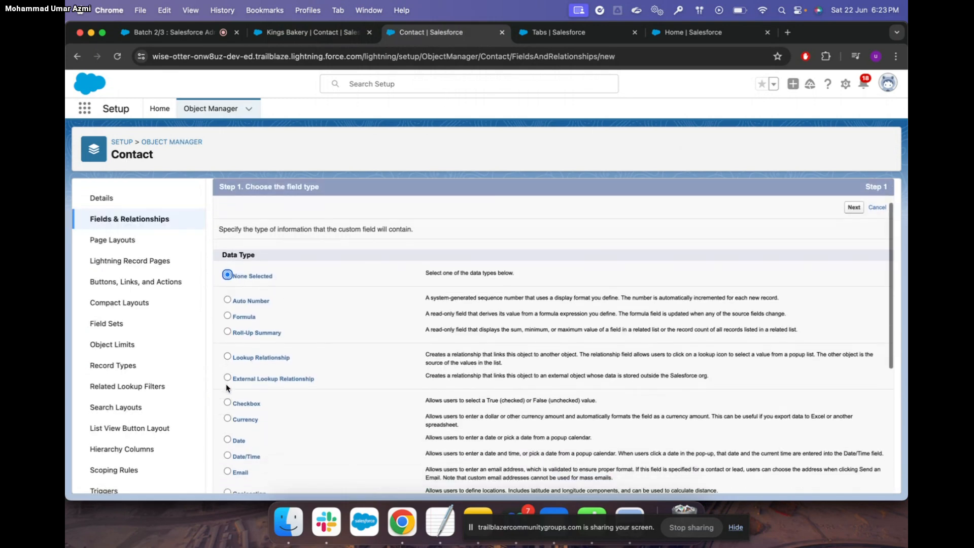
{"action": "left_click", "coordinate": [228, 357]}
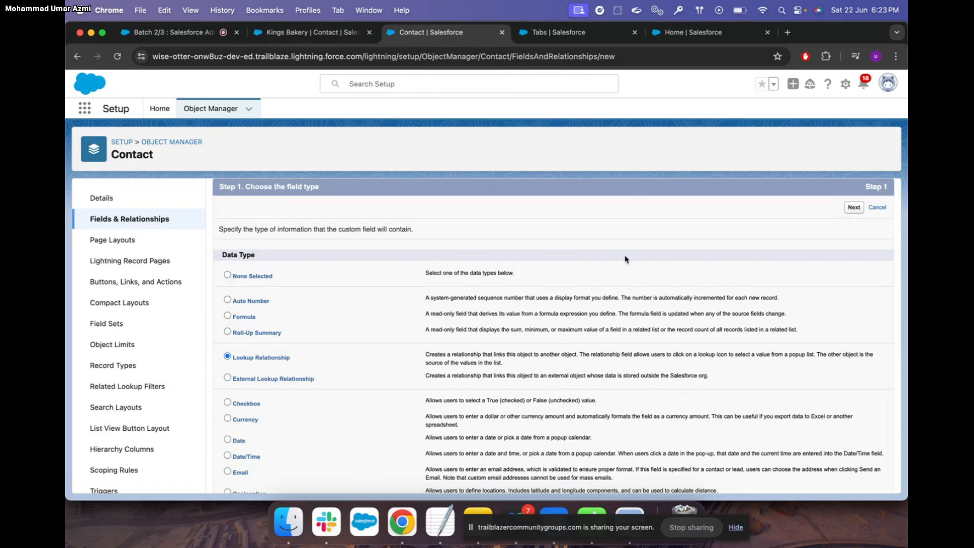
{"action": "left_click", "coordinate": [854, 208]}
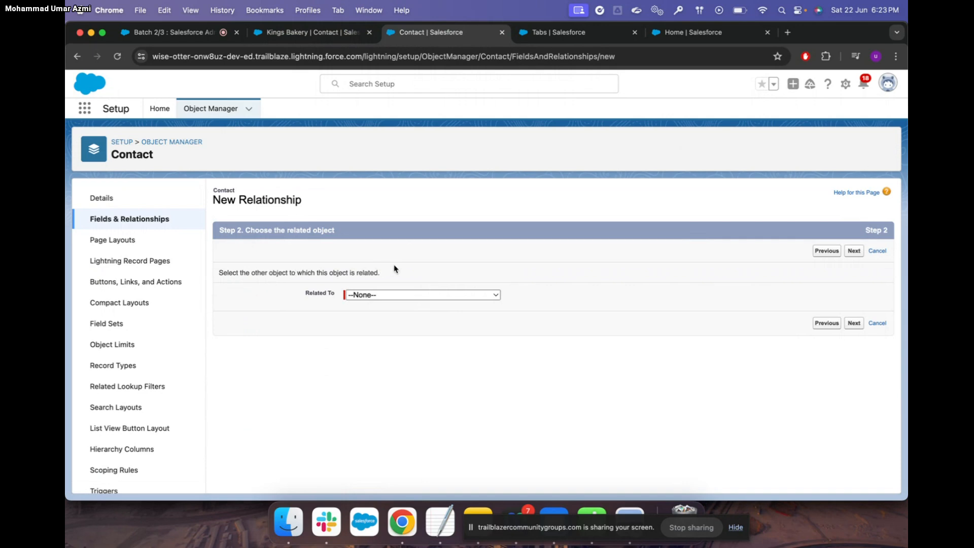
{"action": "left_click", "coordinate": [456, 296]}
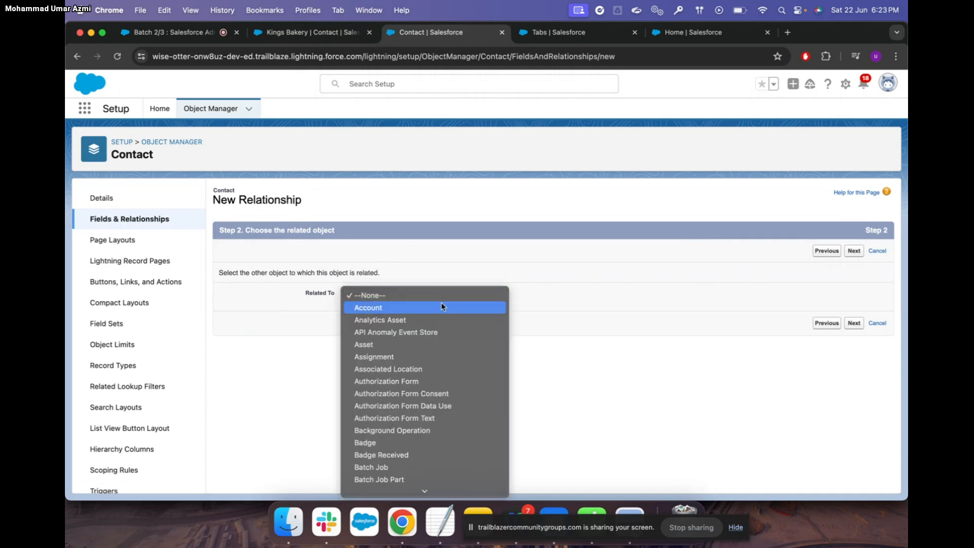
{"action": "left_click", "coordinate": [440, 307]}
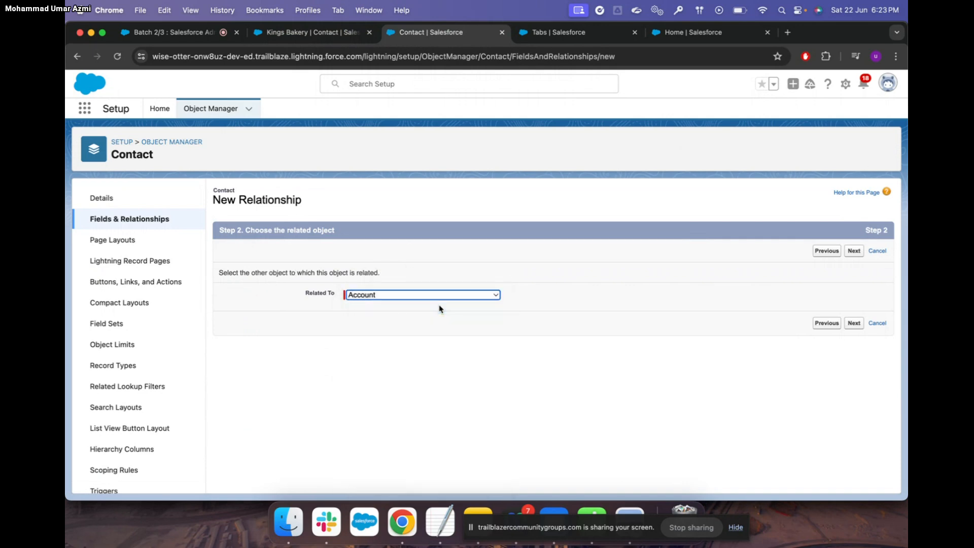
{"action": "left_click", "coordinate": [854, 324]}
Label the lookup field 'Account SAS Name' with field name Account_SAS_Name
{"action": "left_click", "coordinate": [377, 301]}
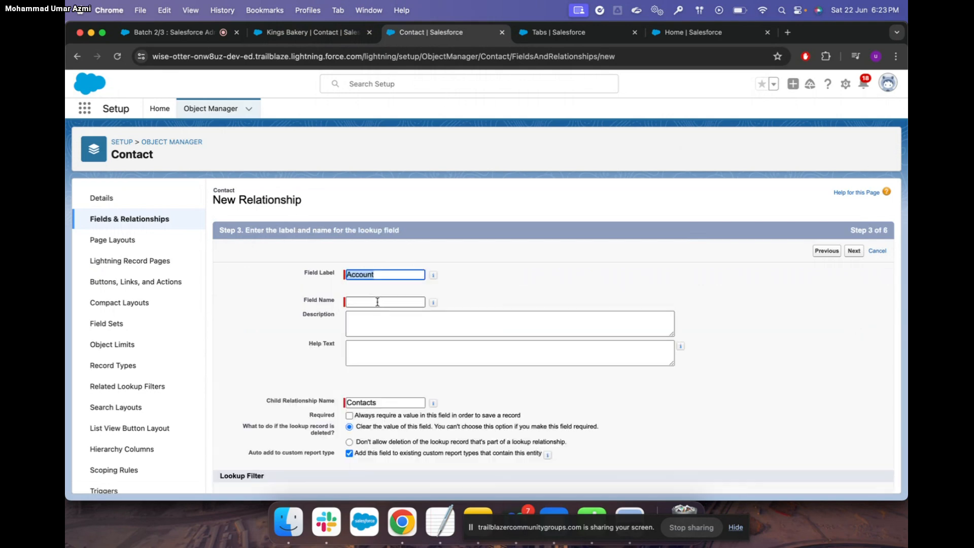
{"action": "left_click", "coordinate": [379, 272]}
{"action": "type", "text": "SAS Name"}
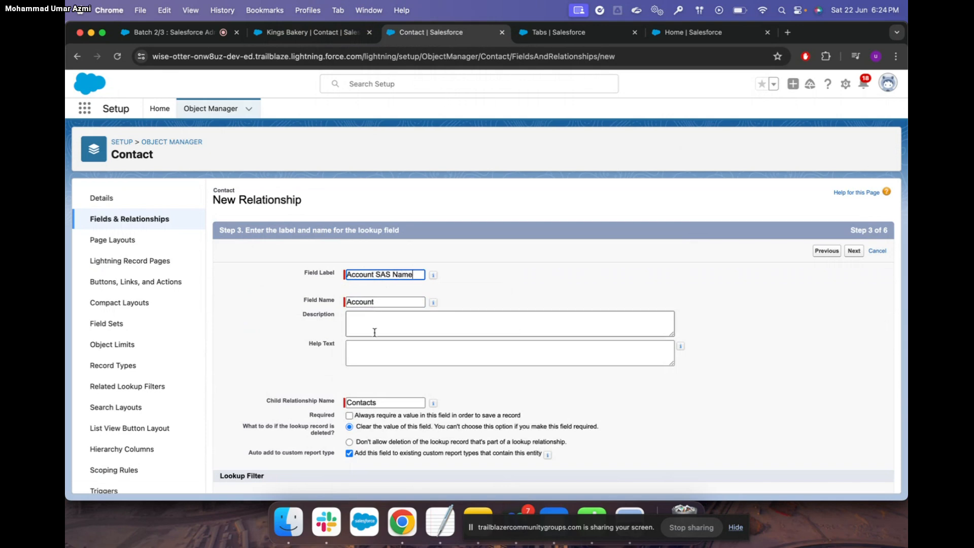
{"action": "left_click", "coordinate": [384, 301]}
{"action": "double_click", "coordinate": [383, 301]}
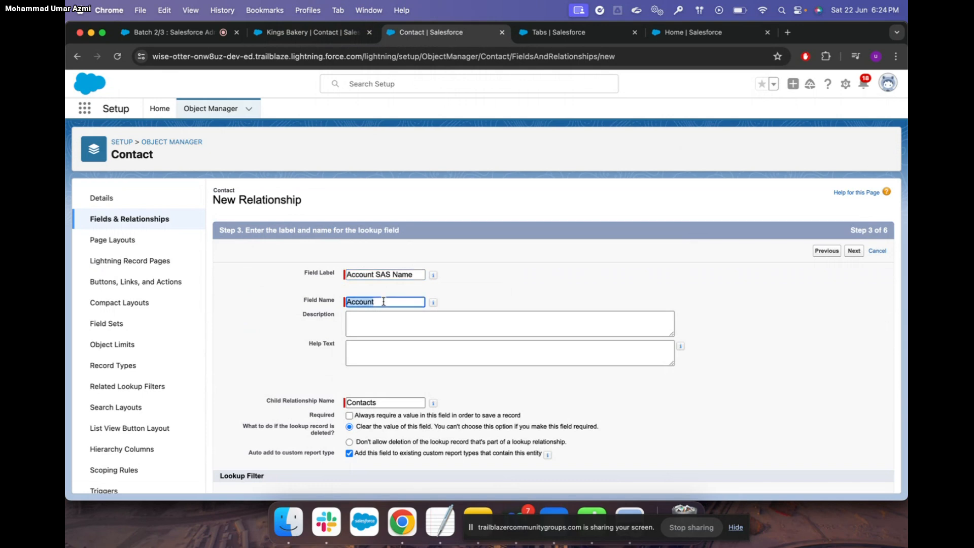
{"action": "left_click", "coordinate": [384, 302]}
{"action": "key", "text": "BackSpace"}
{"action": "key", "text": "BackSpace"}
{"action": "key", "text": "BackSpace"}
{"action": "key", "text": "BackSpace"}
{"action": "key", "text": "BackSpace"}
{"action": "key", "text": "BackSpace"}
{"action": "key", "text": "BackSpace"}
{"action": "double_click", "coordinate": [414, 274]}
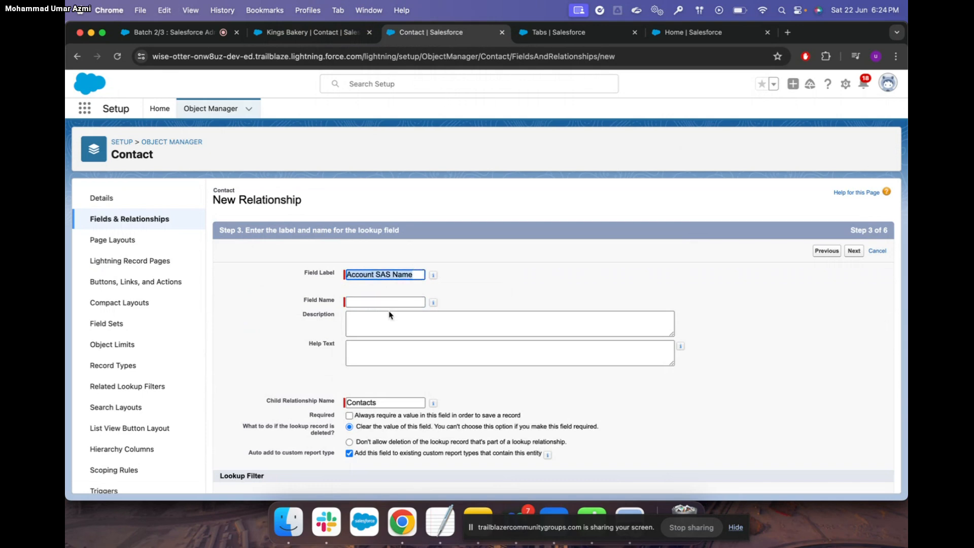
{"action": "left_click", "coordinate": [376, 303]}
{"action": "scroll", "coordinate": [396, 355], "scroll_direction": "down", "scroll_amount": 3}
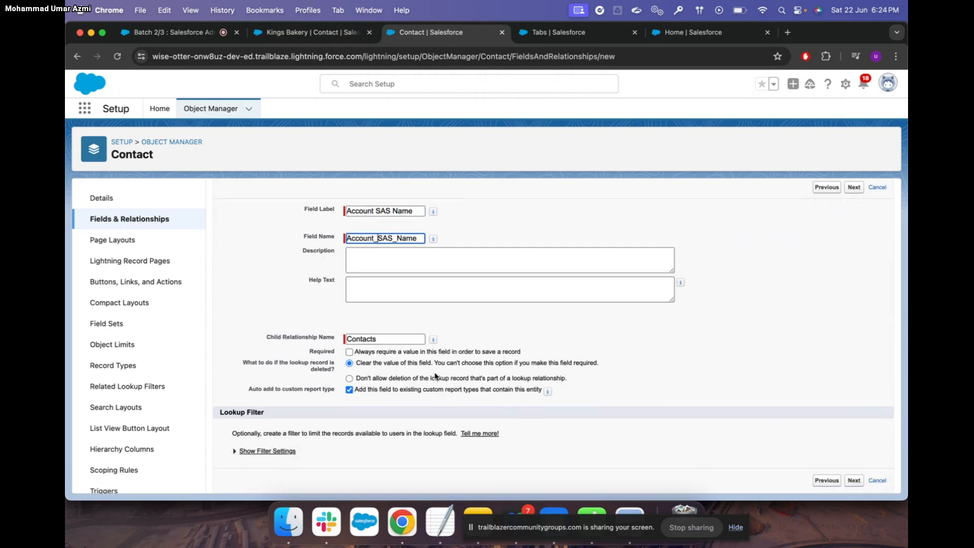
Make the field visible to all profiles, keep default layouts, save, and return to Kings Bakery
{"action": "left_click", "coordinate": [855, 481]}
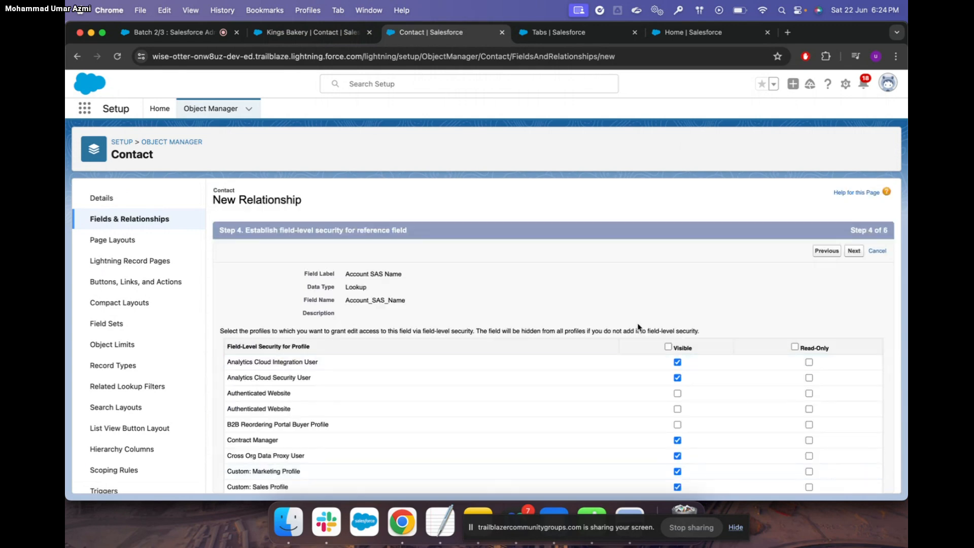
{"action": "left_click", "coordinate": [668, 346]}
{"action": "scroll", "coordinate": [736, 360], "scroll_direction": "down", "scroll_amount": 10}
{"action": "scroll", "coordinate": [770, 369], "scroll_direction": "down", "scroll_amount": 3}
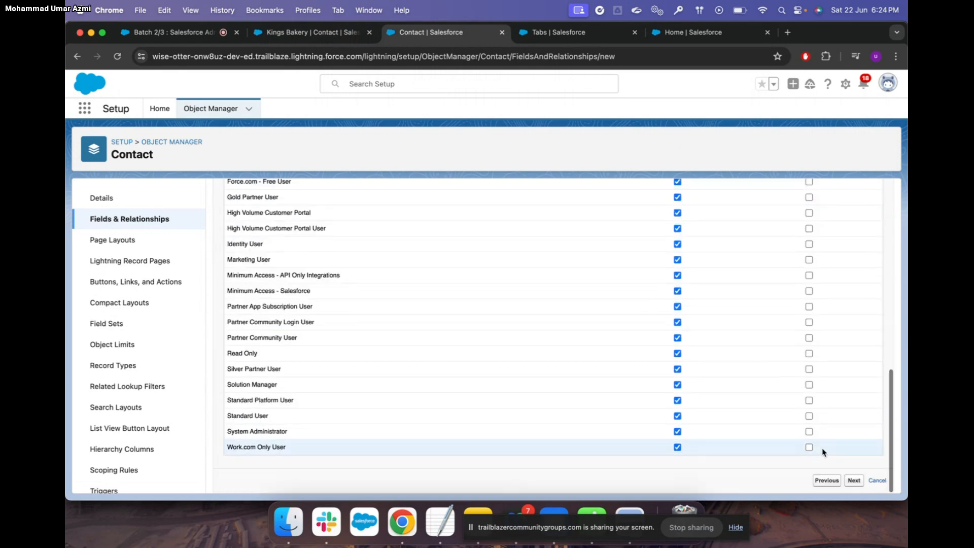
{"action": "left_click", "coordinate": [853, 480]}
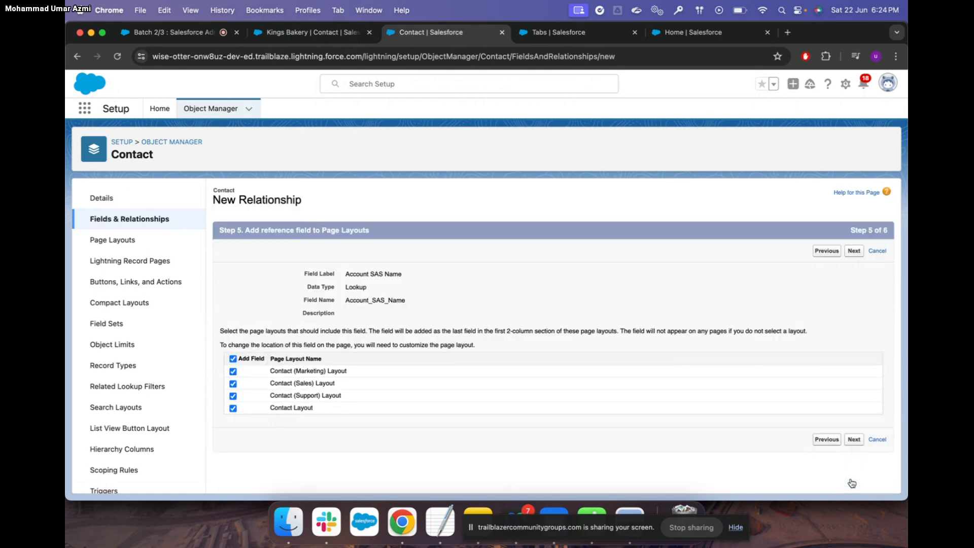
{"action": "left_click", "coordinate": [854, 440]}
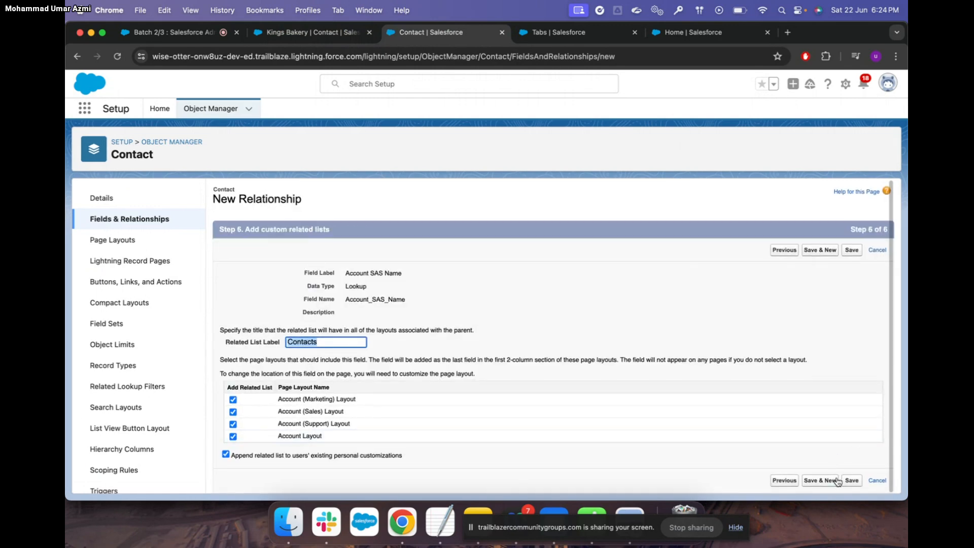
{"action": "left_click", "coordinate": [852, 482]}
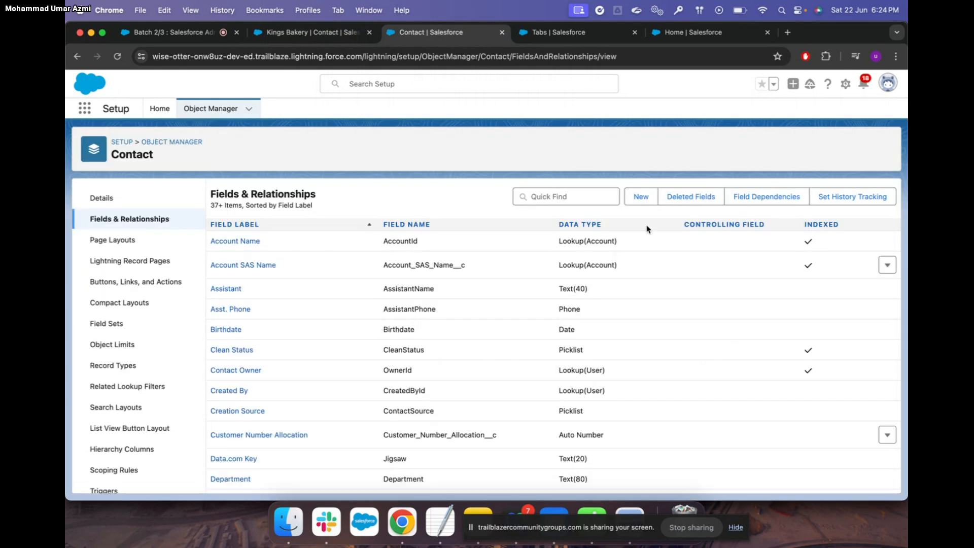
{"action": "left_click", "coordinate": [311, 34]}
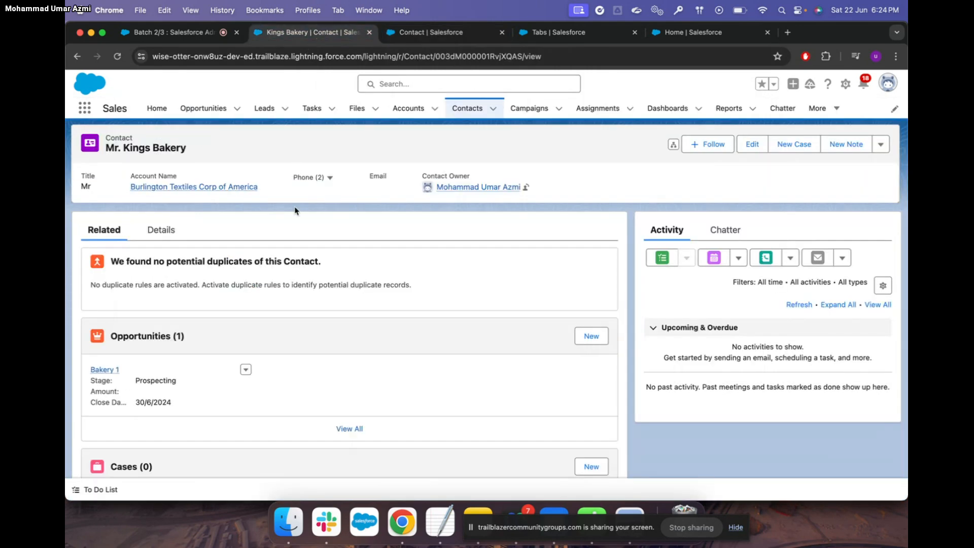
Reload the Kings Bakery contact and browse its Details to find Account SAS Name
{"action": "left_click", "coordinate": [117, 56]}
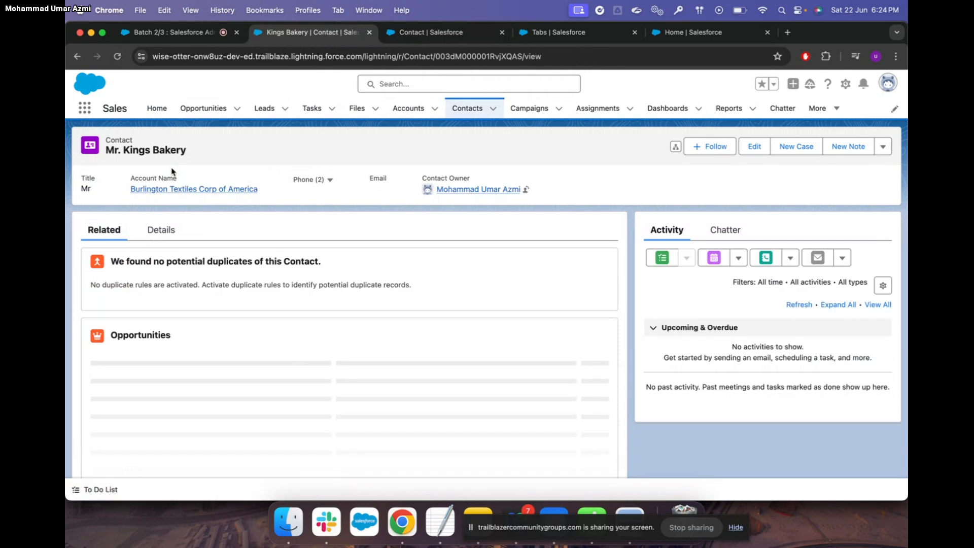
{"action": "left_click", "coordinate": [161, 230]}
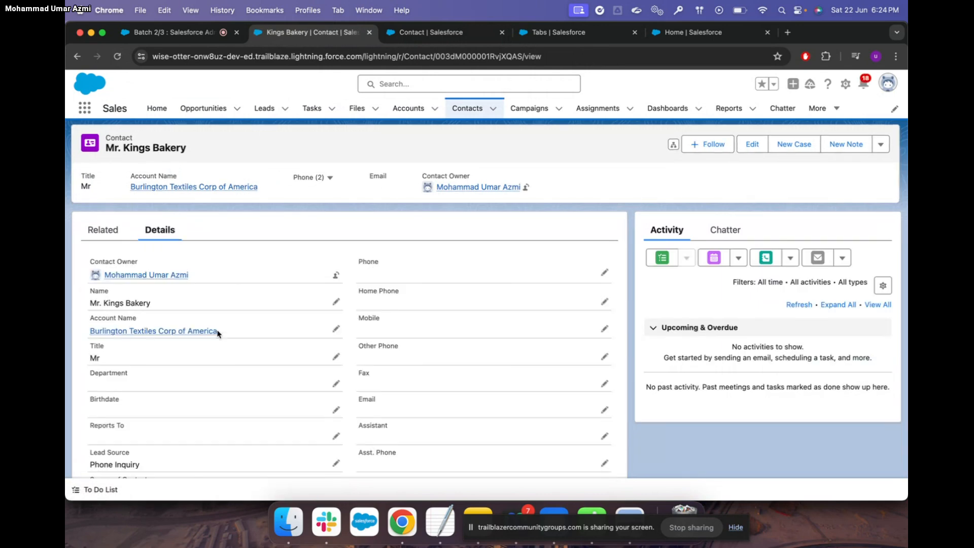
{"action": "scroll", "coordinate": [217, 330], "scroll_direction": "down", "scroll_amount": 5}
{"action": "scroll", "coordinate": [217, 330], "scroll_direction": "down", "scroll_amount": 3}
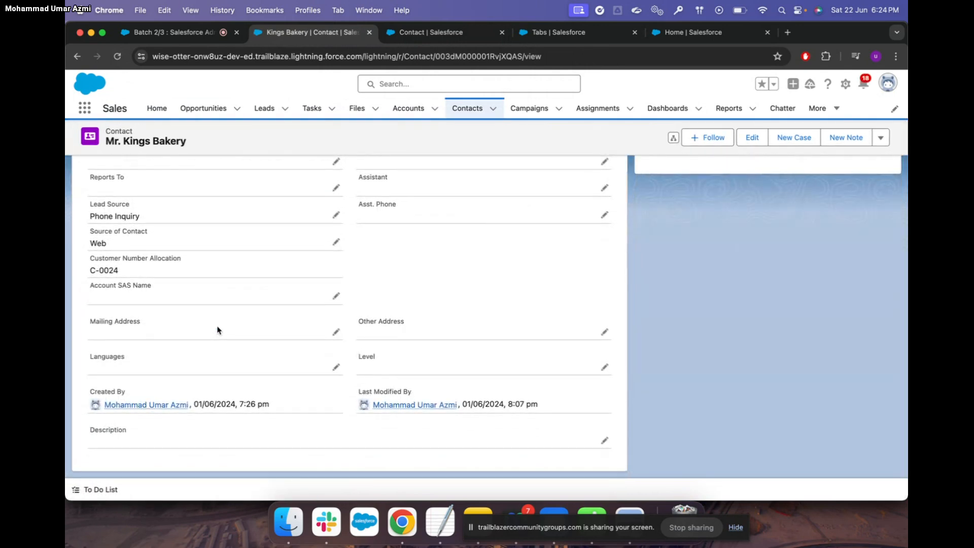
{"action": "scroll", "coordinate": [217, 330], "scroll_direction": "up", "scroll_amount": 3}
{"action": "scroll", "coordinate": [218, 330], "scroll_direction": "up", "scroll_amount": 3}
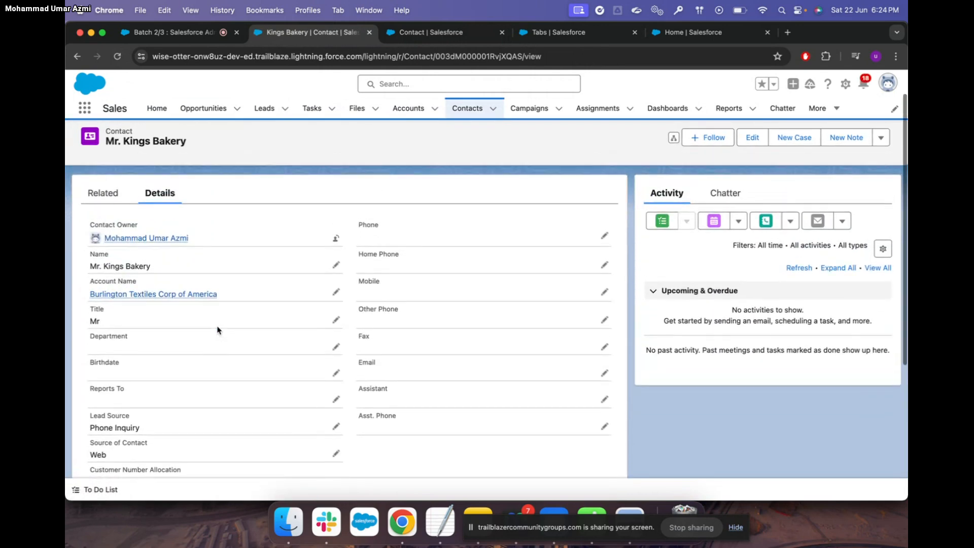
{"action": "scroll", "coordinate": [217, 330], "scroll_direction": "down", "scroll_amount": 5}
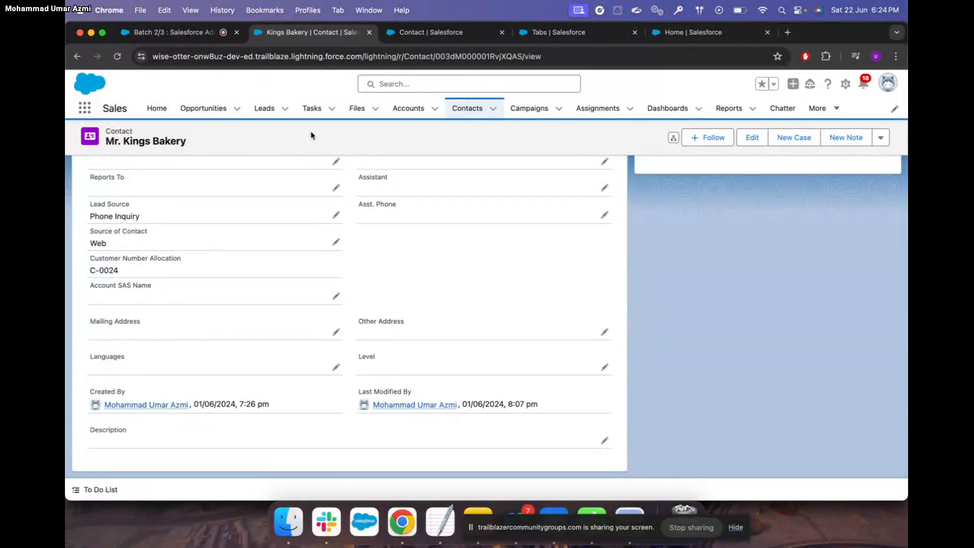
Search 'bur' in Account SAS Name, pick Burlington Textiles Corp of America, and save
{"action": "left_click", "coordinate": [336, 297]}
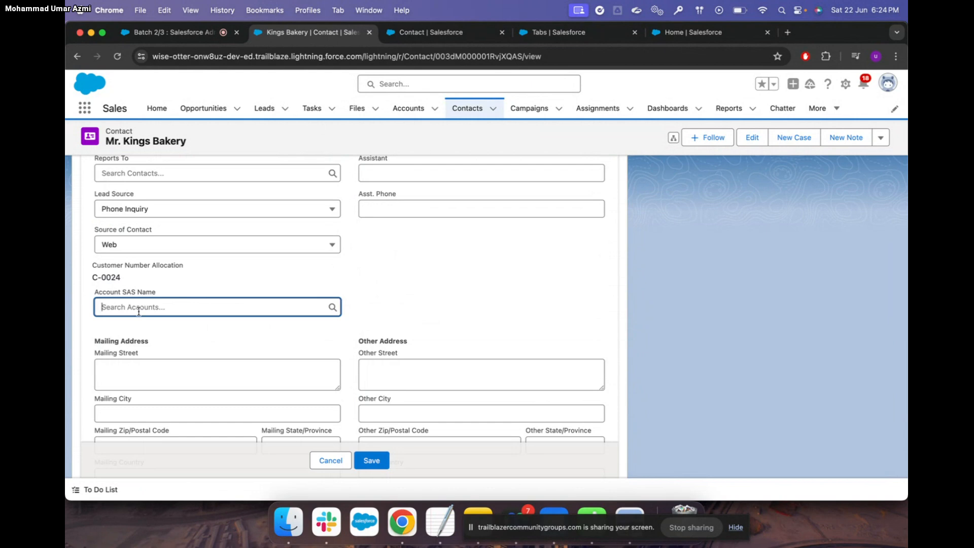
{"action": "type", "text": "bur"}
{"action": "left_click", "coordinate": [198, 347]}
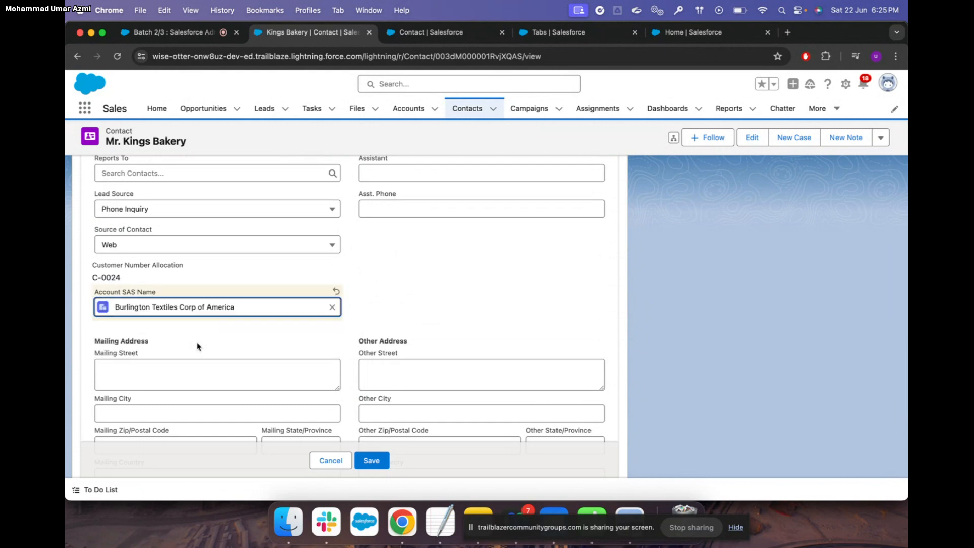
{"action": "left_click", "coordinate": [379, 461]}
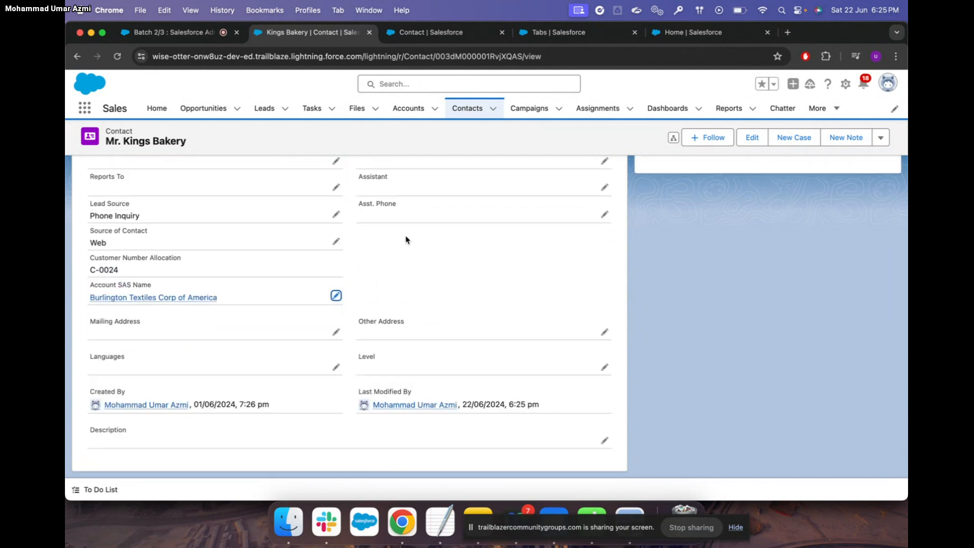
{"action": "scroll", "coordinate": [418, 315], "scroll_direction": "up", "scroll_amount": 10}
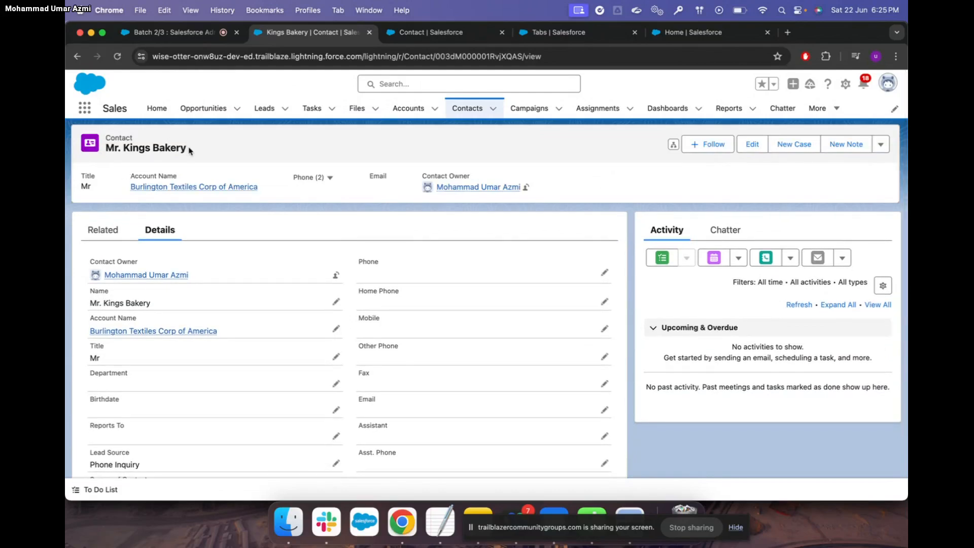
{"action": "scroll", "coordinate": [217, 315], "scroll_direction": "down", "scroll_amount": 1}
Revisit the Kings Bakery contact and check its Account SAS Name link to Burlington Textiles Corp of America
{"action": "scroll", "coordinate": [217, 314], "scroll_direction": "down", "scroll_amount": 5}
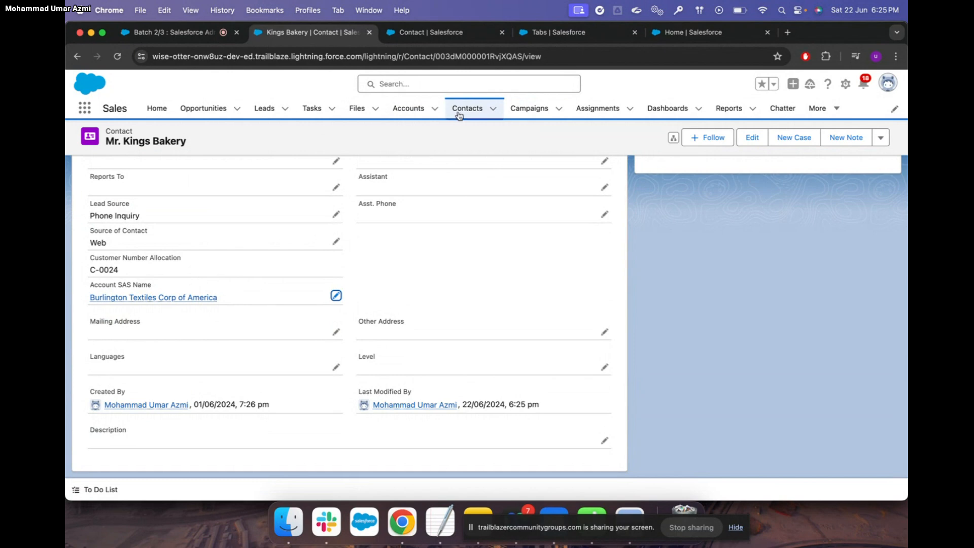
{"action": "left_click", "coordinate": [448, 35]}
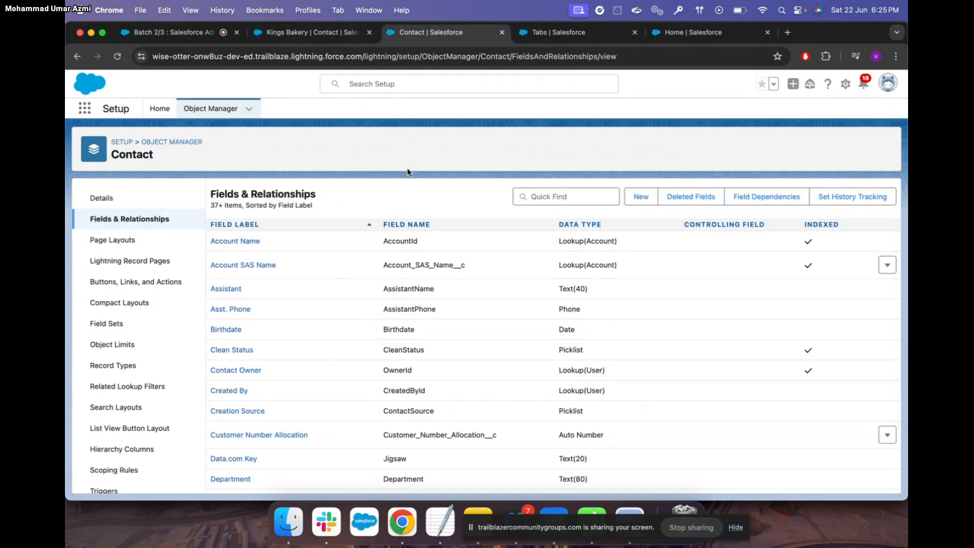
{"action": "left_click", "coordinate": [333, 35]}
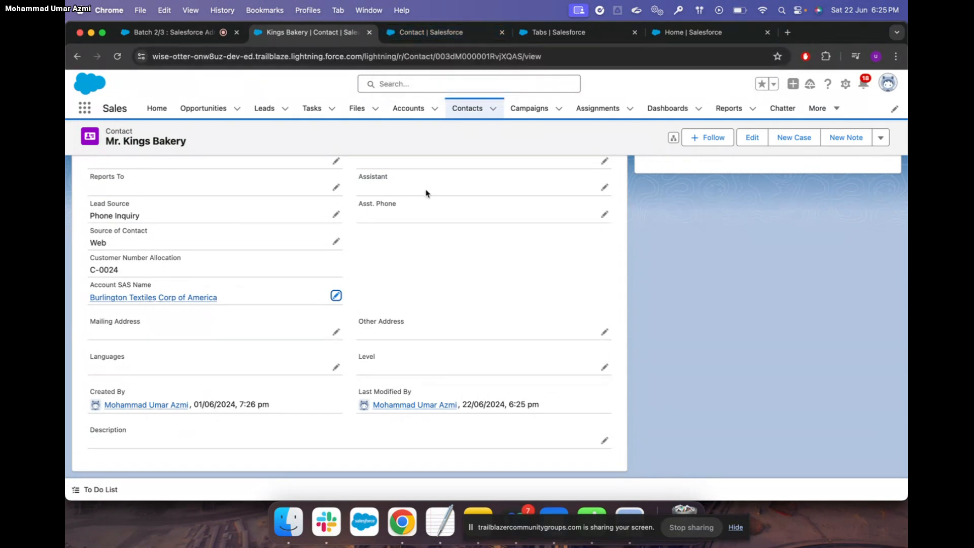
{"action": "scroll", "coordinate": [432, 251], "scroll_direction": "up", "scroll_amount": 3}
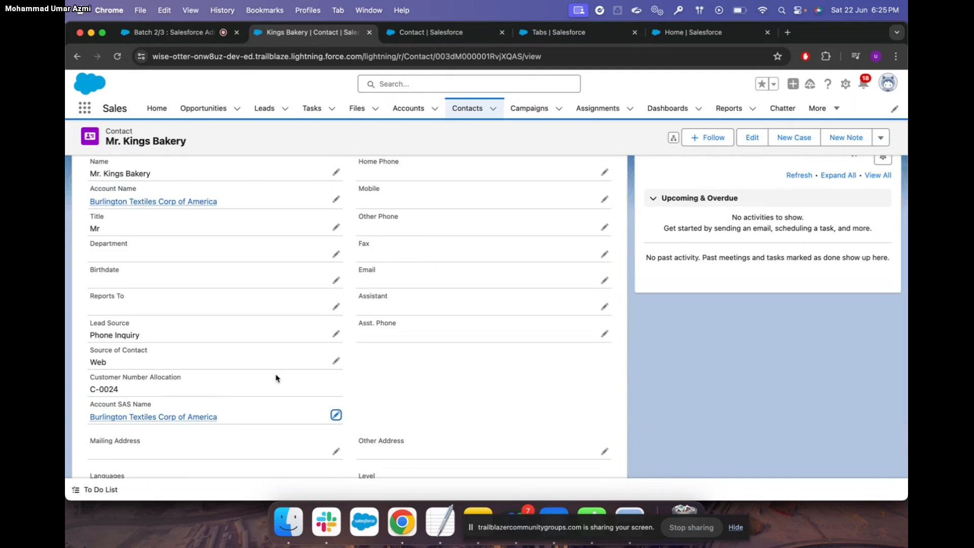
{"action": "scroll", "coordinate": [277, 378], "scroll_direction": "down", "scroll_amount": 3}
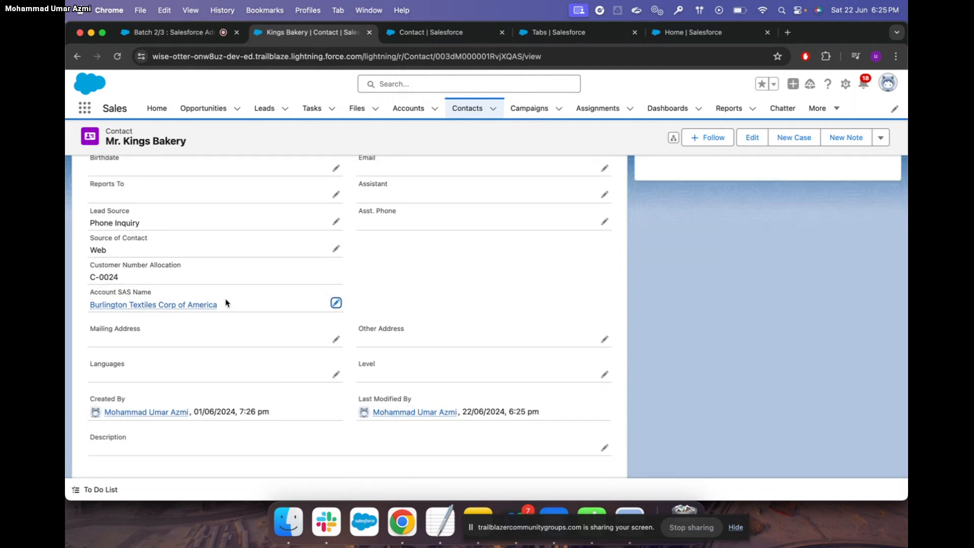
{"action": "mouse_move", "coordinate": [155, 304]}
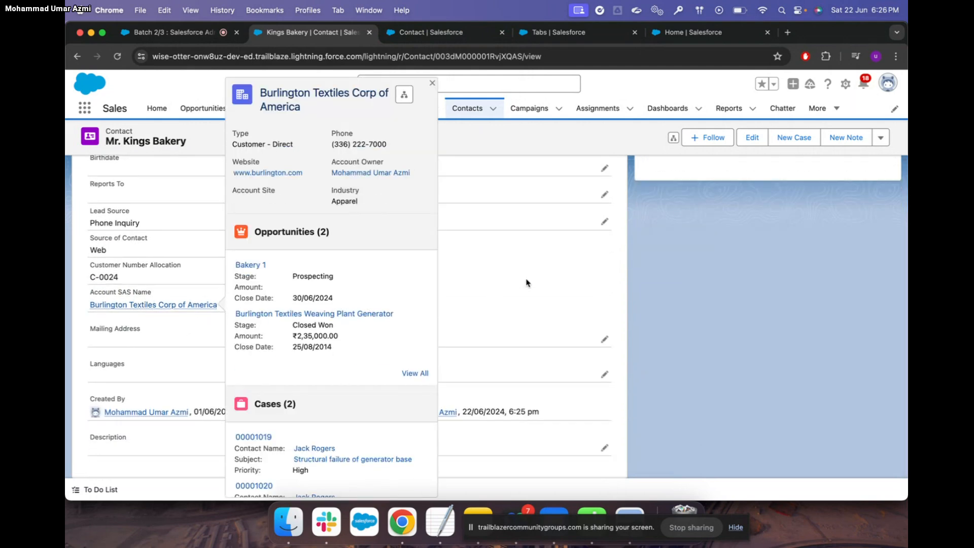
{"action": "scroll", "coordinate": [526, 283], "scroll_direction": "up", "scroll_amount": 5}
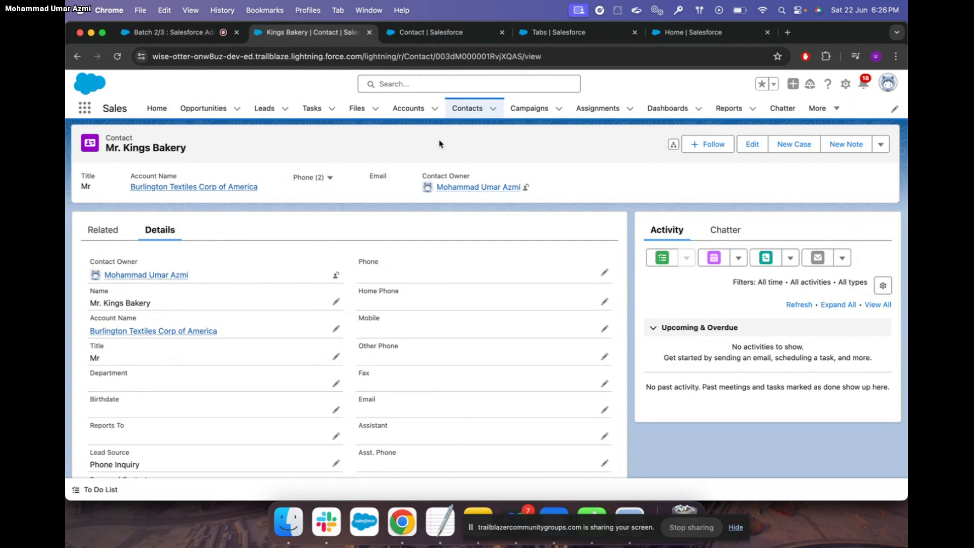
Check the Contact fields list, then return to the contact and open Recently Viewed Accounts
{"action": "left_click", "coordinate": [416, 33]}
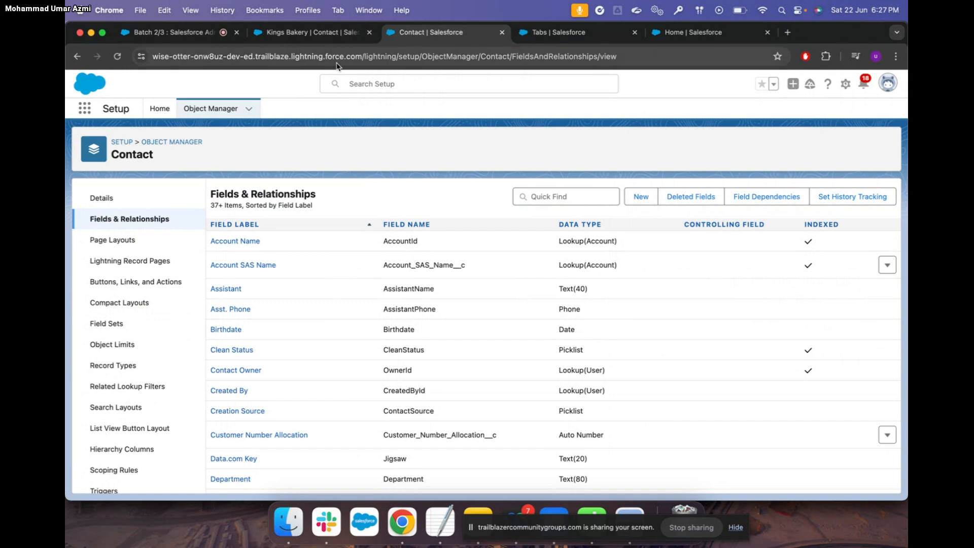
{"action": "left_click", "coordinate": [327, 32]}
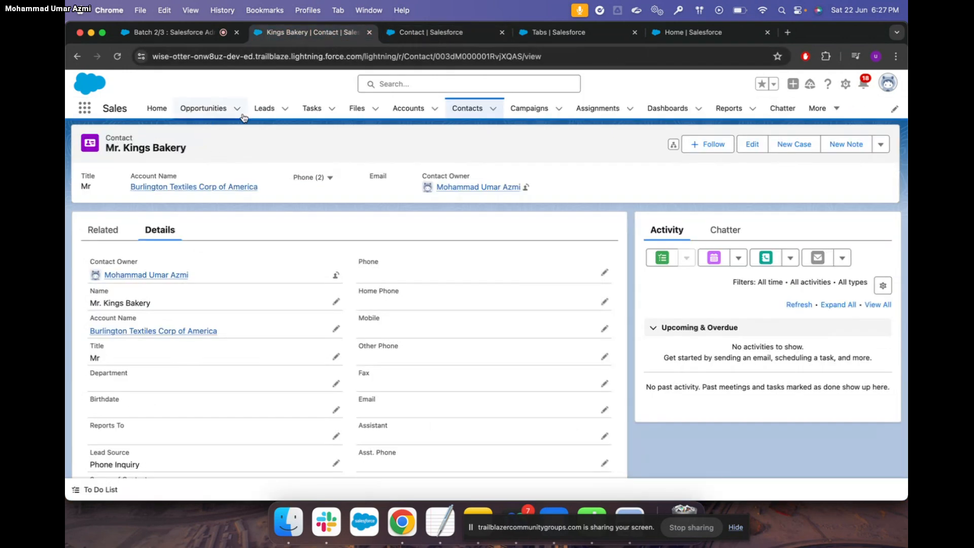
{"action": "left_click", "coordinate": [408, 108]}
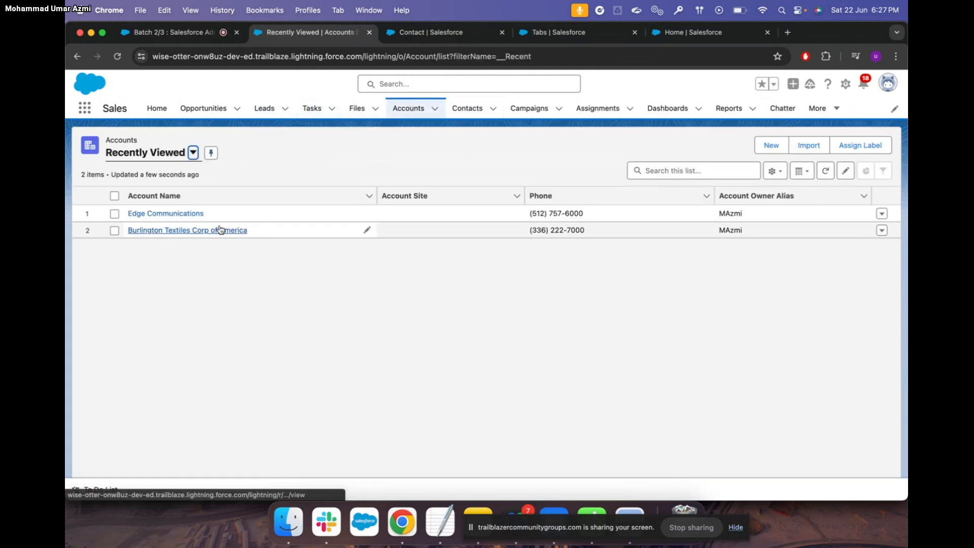
Open Burlington Textiles Corp of America, review its two contacts, then open a new browser tab
{"action": "left_click", "coordinate": [210, 230]}
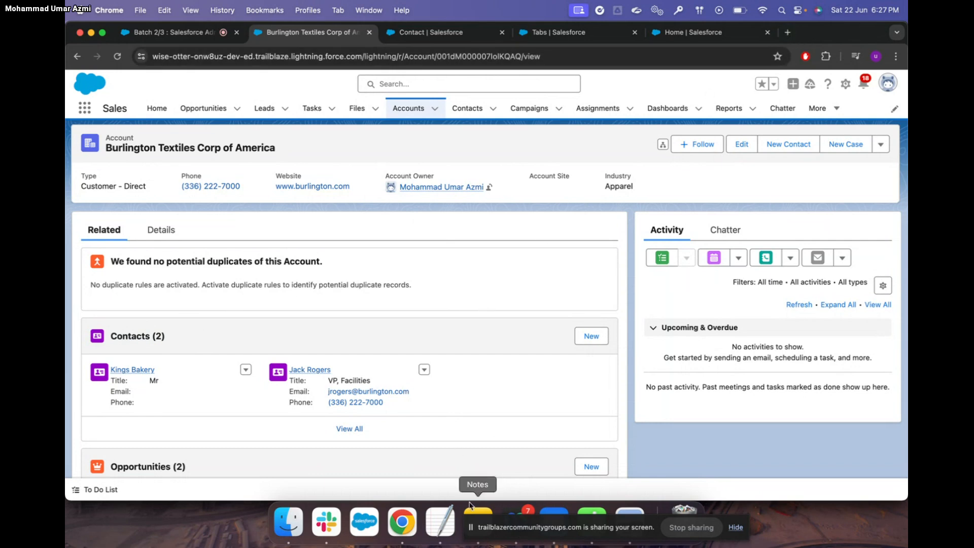
{"action": "left_click", "coordinate": [479, 515]}
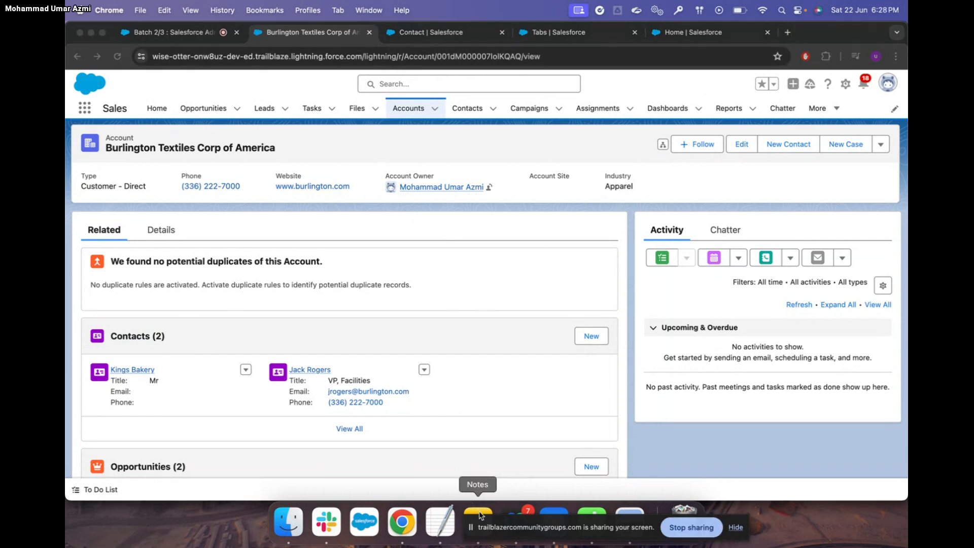
{"action": "scroll", "coordinate": [736, 253], "scroll_direction": "down", "scroll_amount": 1}
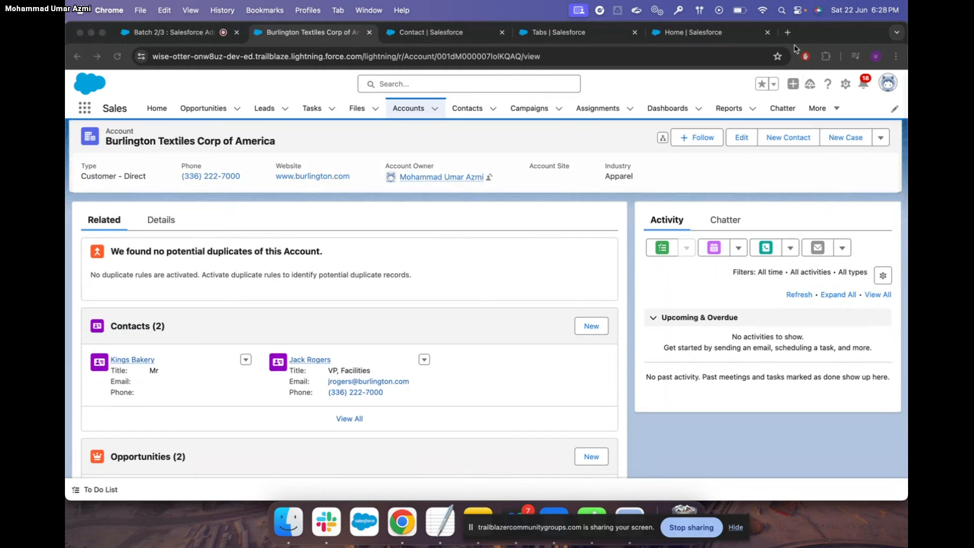
{"action": "left_click", "coordinate": [789, 33]}
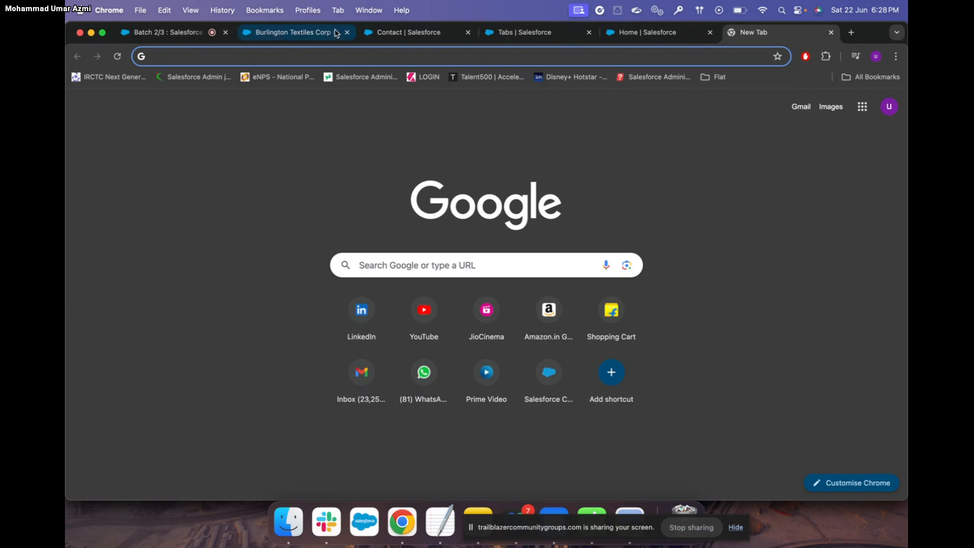
Move from the Burlington Textiles account to Salesforce Setup and open Object Manager
{"action": "left_click", "coordinate": [299, 34]}
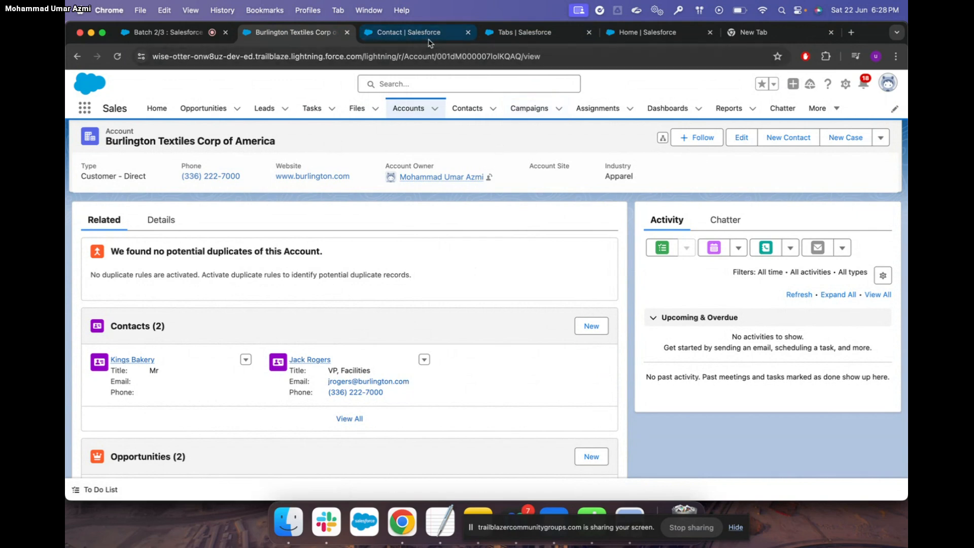
{"action": "left_click", "coordinate": [647, 32]}
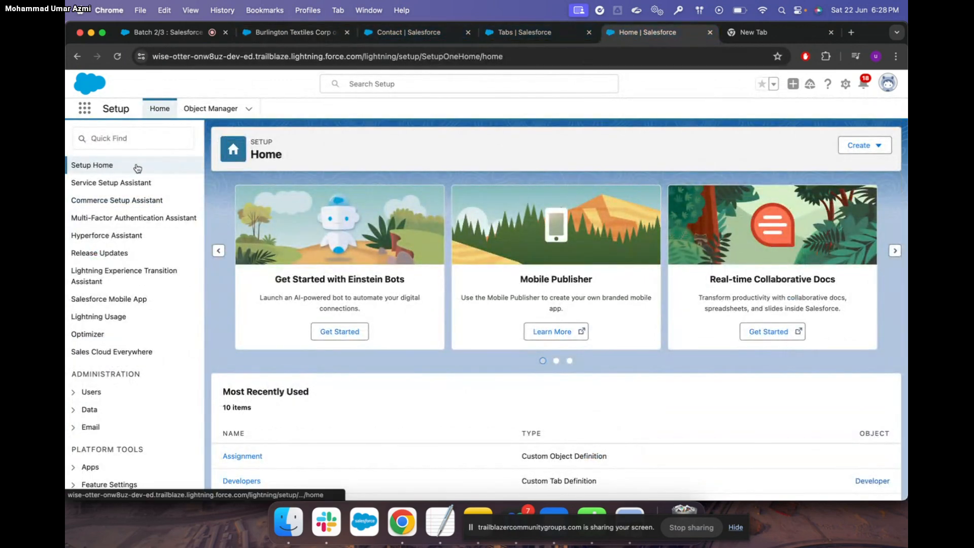
{"action": "left_click", "coordinate": [211, 107]}
Filter objects by 'pro', open Project's Fields & Relationships, and start a new field
{"action": "left_click", "coordinate": [688, 146]}
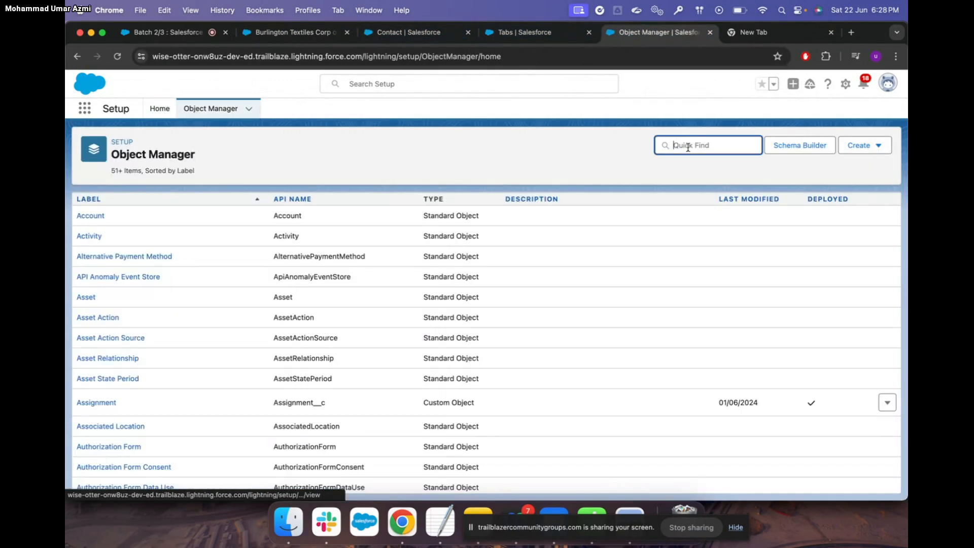
{"action": "type", "text": "pro"}
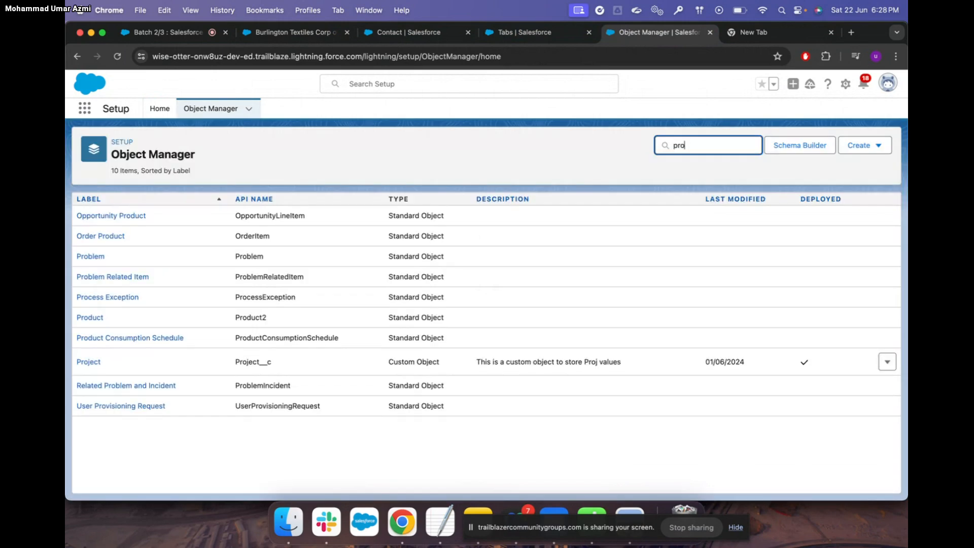
{"action": "left_click", "coordinate": [91, 362]}
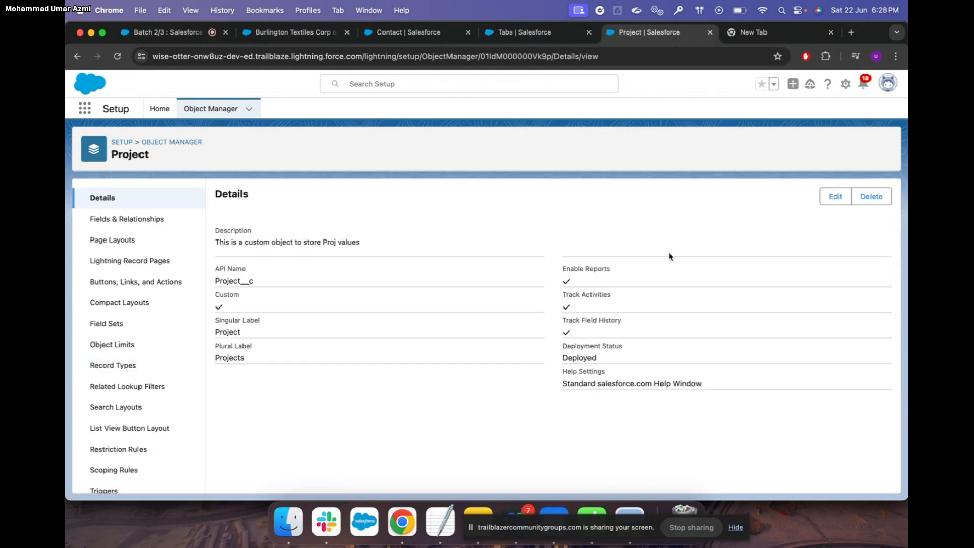
{"action": "left_click", "coordinate": [161, 221]}
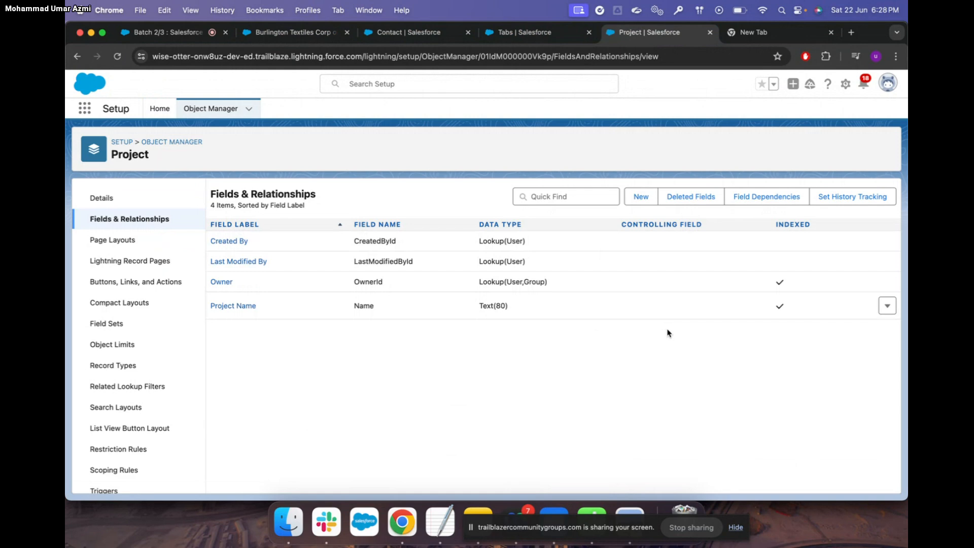
{"action": "left_click", "coordinate": [638, 200]}
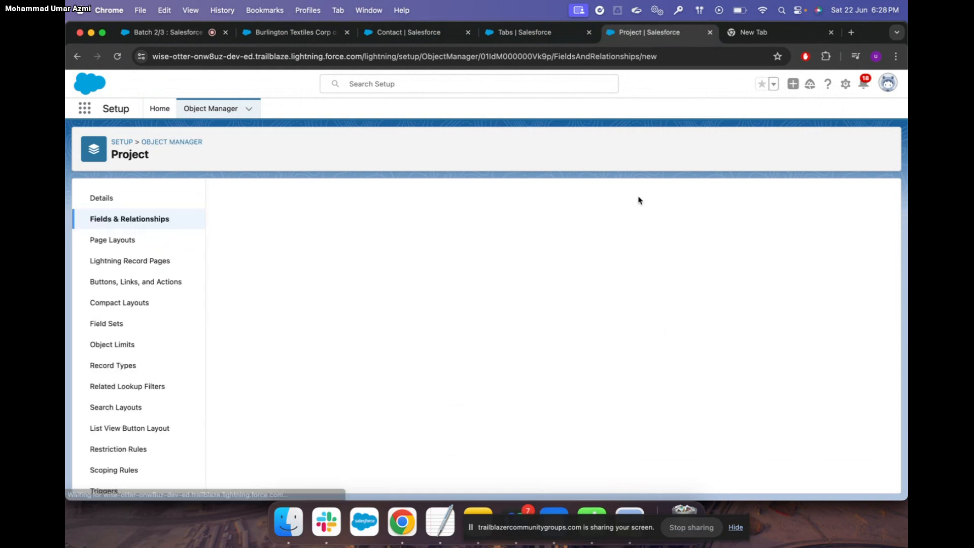
Choose Master-Detail Relationship as the new Project field's type and advance to step 2
{"action": "scroll", "coordinate": [312, 378], "scroll_direction": "down", "scroll_amount": 3}
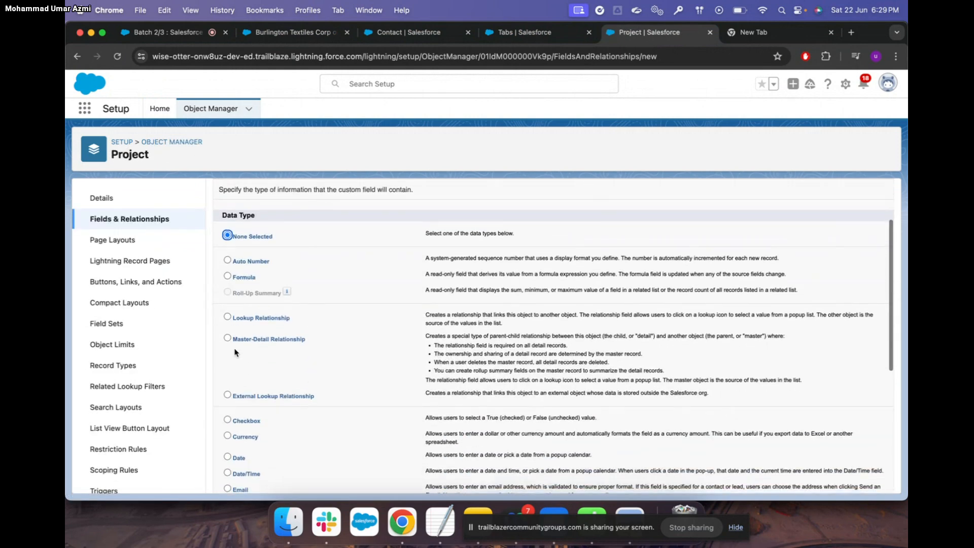
{"action": "scroll", "coordinate": [283, 352], "scroll_direction": "down", "scroll_amount": 2}
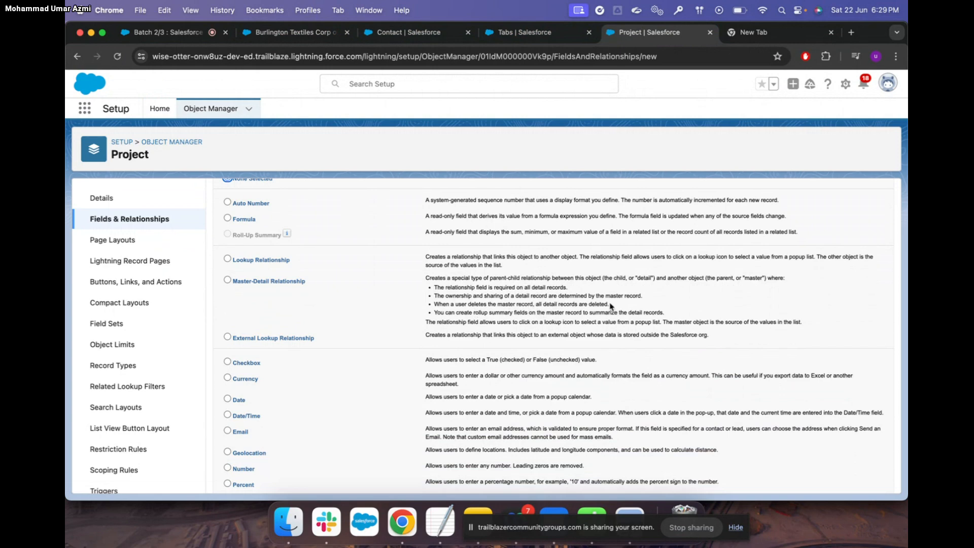
{"action": "left_click", "coordinate": [228, 280]}
{"action": "scroll", "coordinate": [508, 306], "scroll_direction": "up", "scroll_amount": 3}
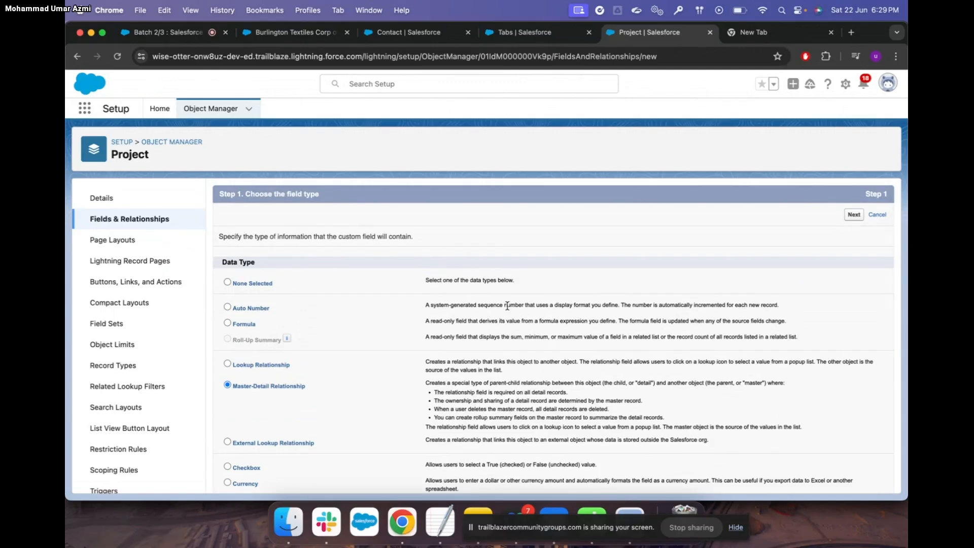
{"action": "scroll", "coordinate": [507, 306], "scroll_direction": "down", "scroll_amount": 5}
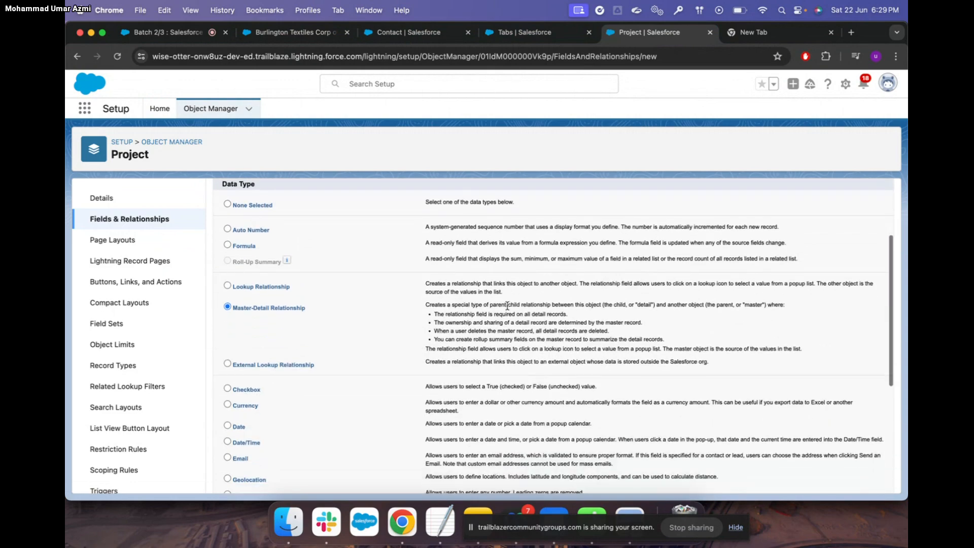
{"action": "scroll", "coordinate": [508, 306], "scroll_direction": "up", "scroll_amount": 5}
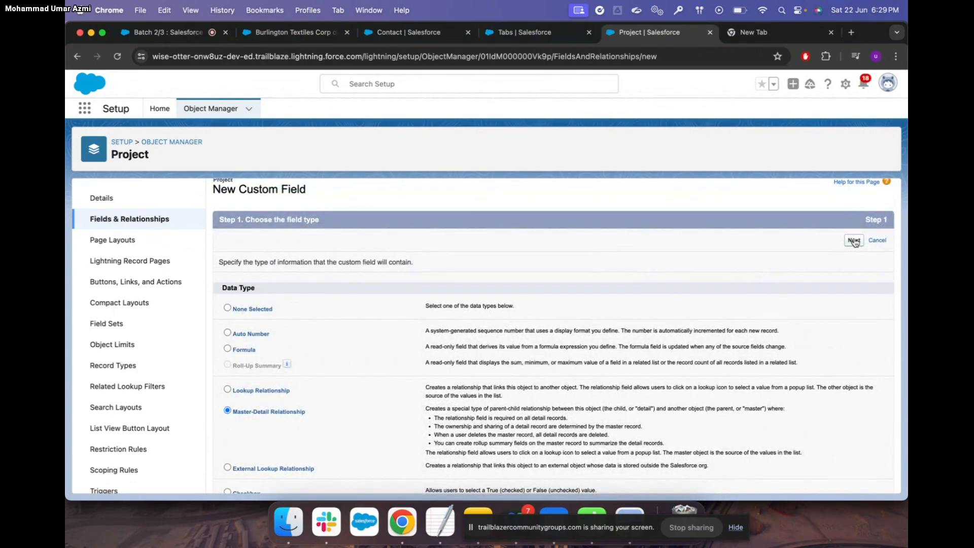
{"action": "left_click", "coordinate": [854, 241]}
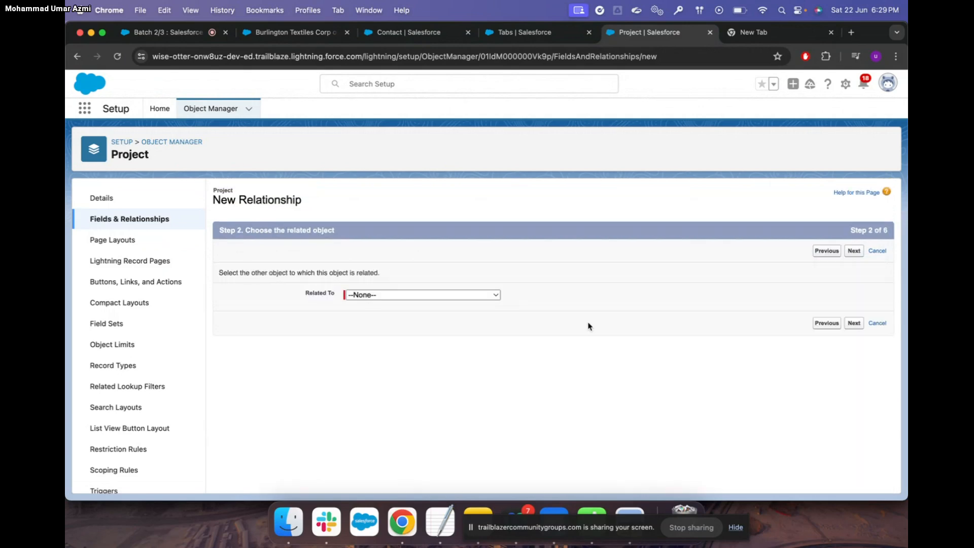
Relate the field to Account and describe it as 'This is to store Account values'
{"action": "left_click", "coordinate": [495, 293]}
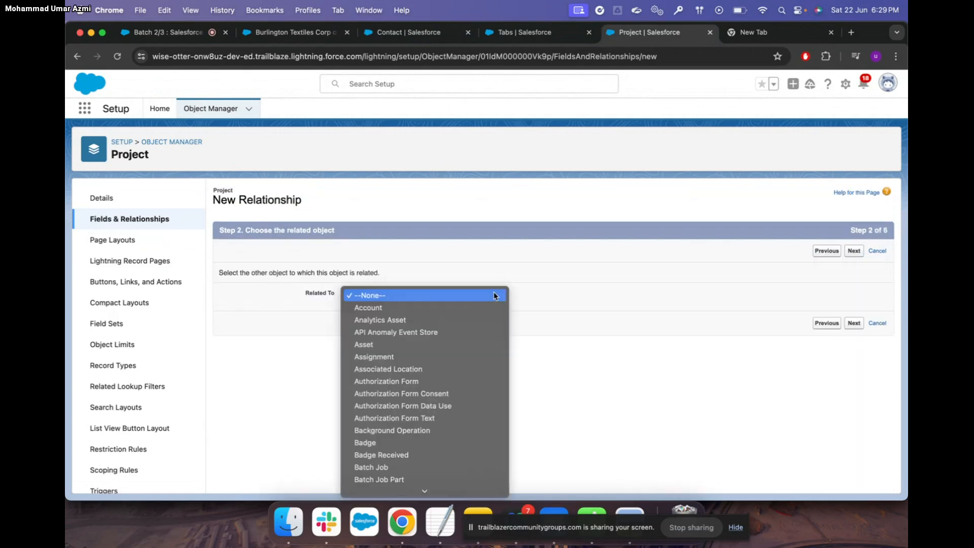
{"action": "left_click", "coordinate": [444, 308]}
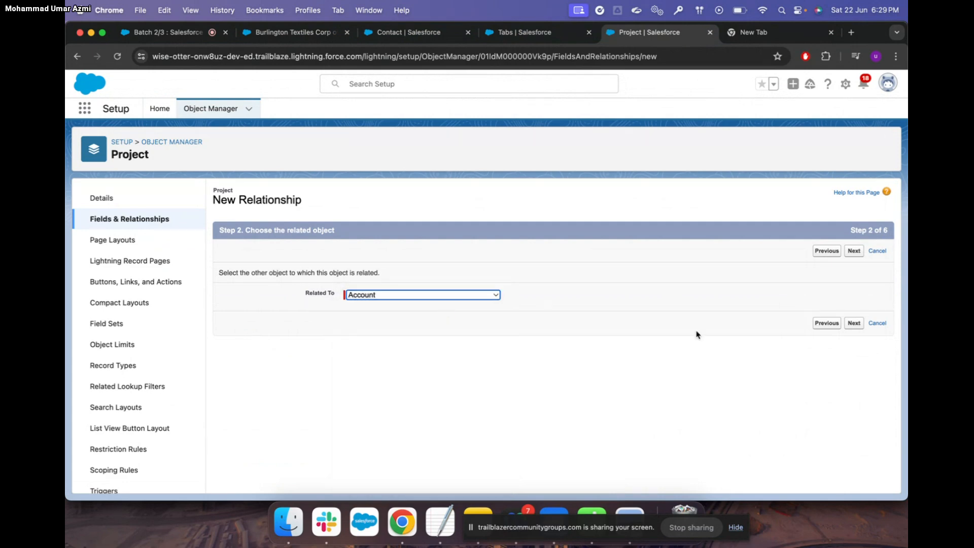
{"action": "left_click", "coordinate": [856, 325]}
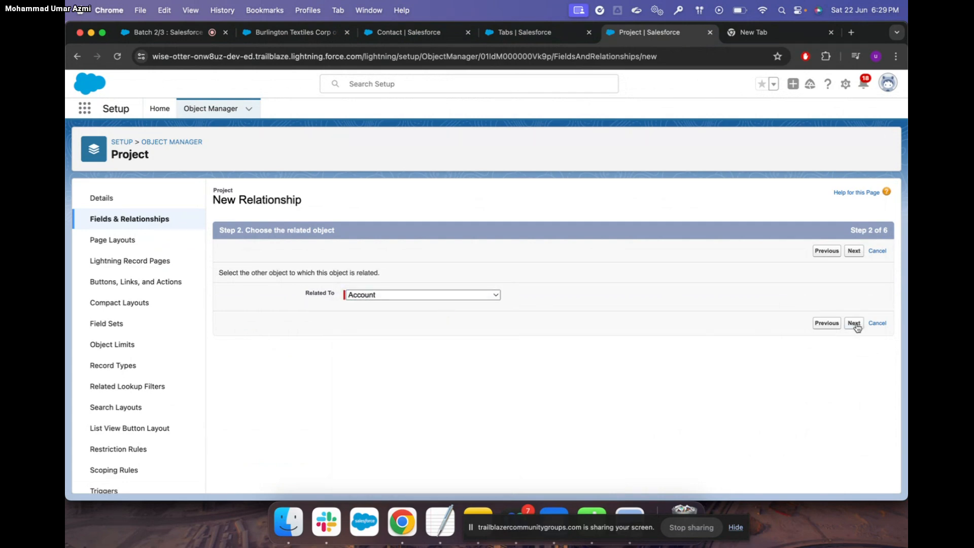
{"action": "left_click", "coordinate": [367, 301]}
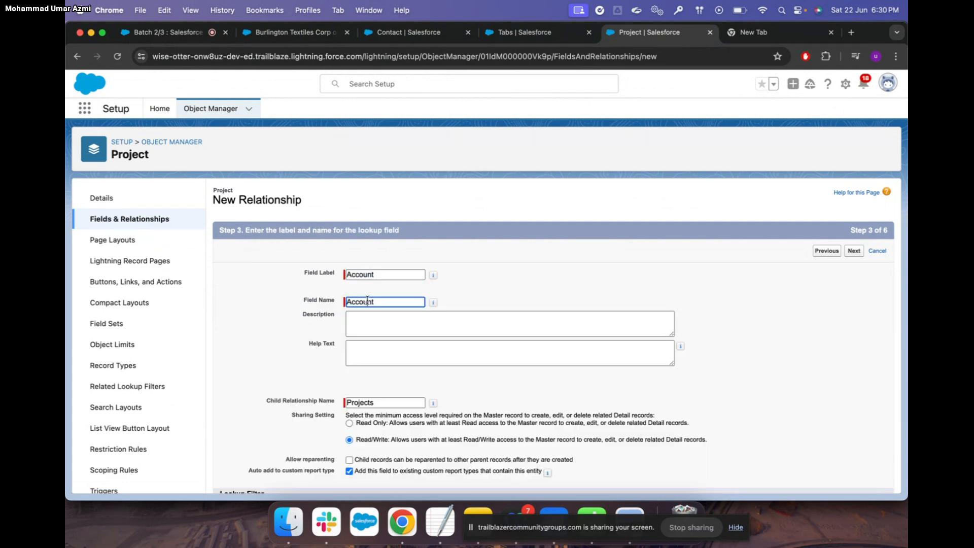
{"action": "left_click", "coordinate": [368, 323]}
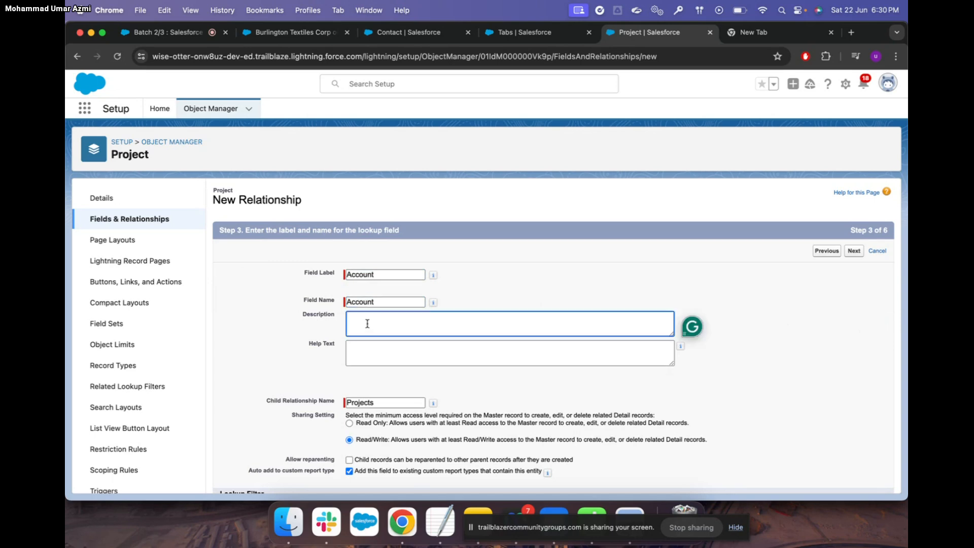
{"action": "type", "text": "This is to store Account value s"}
{"action": "scroll", "coordinate": [407, 335], "scroll_direction": "down", "scroll_amount": 3}
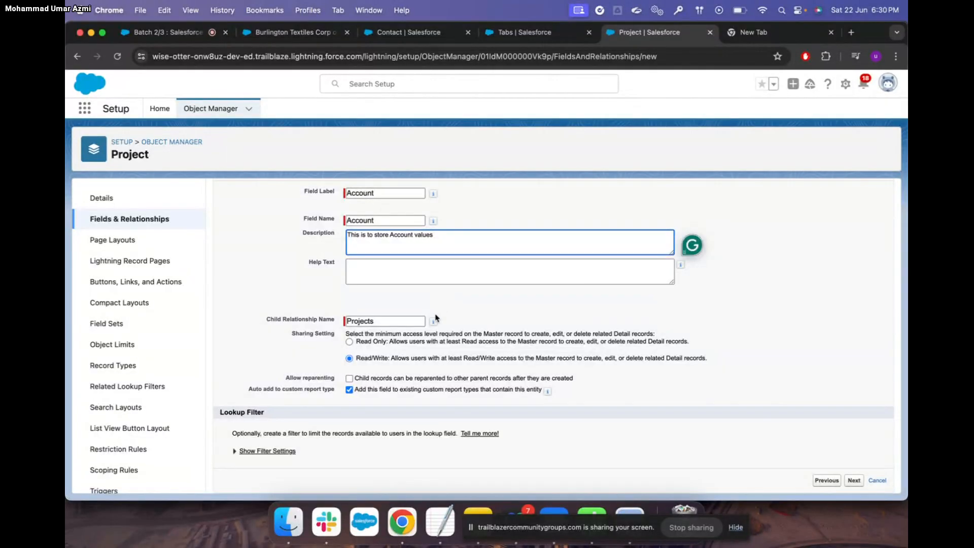
{"action": "mouse_move", "coordinate": [434, 324]}
Advance the Account master-detail field wizard through field-level security, page layouts and related list steps
{"action": "left_click", "coordinate": [854, 480]}
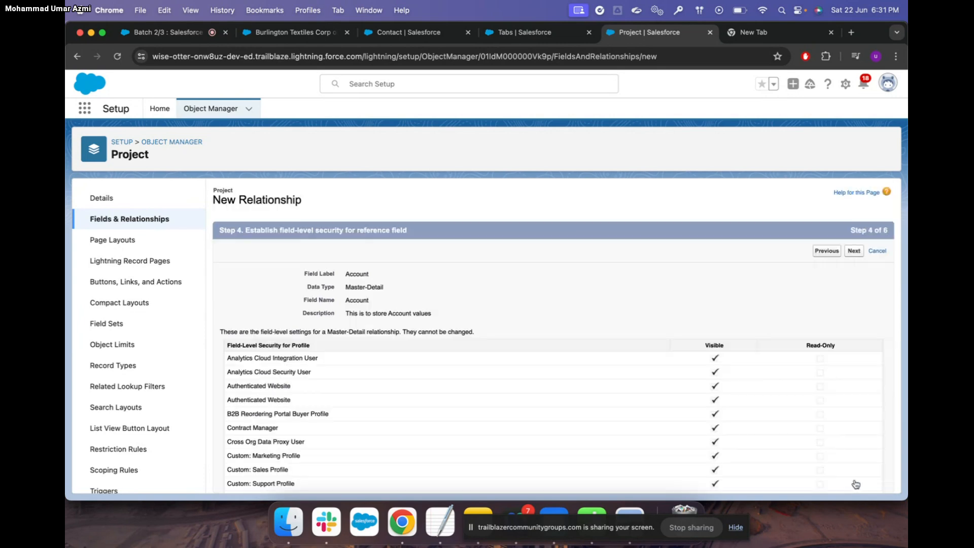
{"action": "scroll", "coordinate": [794, 385], "scroll_direction": "down", "scroll_amount": 8}
{"action": "scroll", "coordinate": [794, 385], "scroll_direction": "up", "scroll_amount": 8}
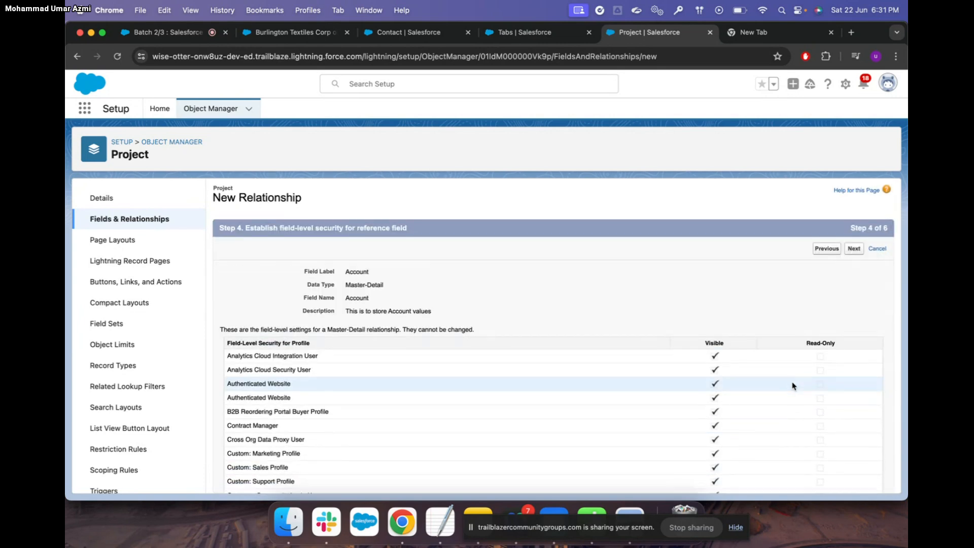
{"action": "scroll", "coordinate": [793, 386], "scroll_direction": "down", "scroll_amount": 8}
{"action": "left_click", "coordinate": [855, 482]}
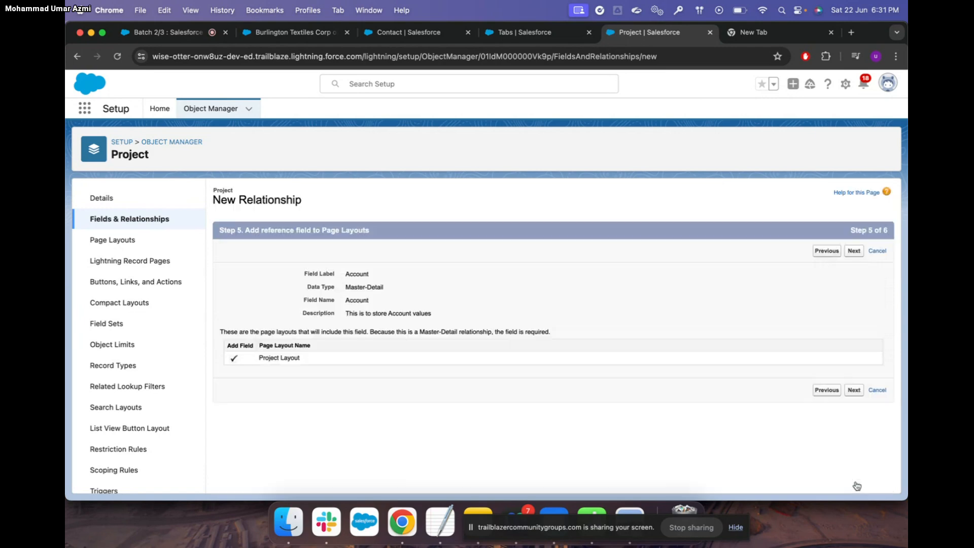
{"action": "left_click", "coordinate": [855, 389]}
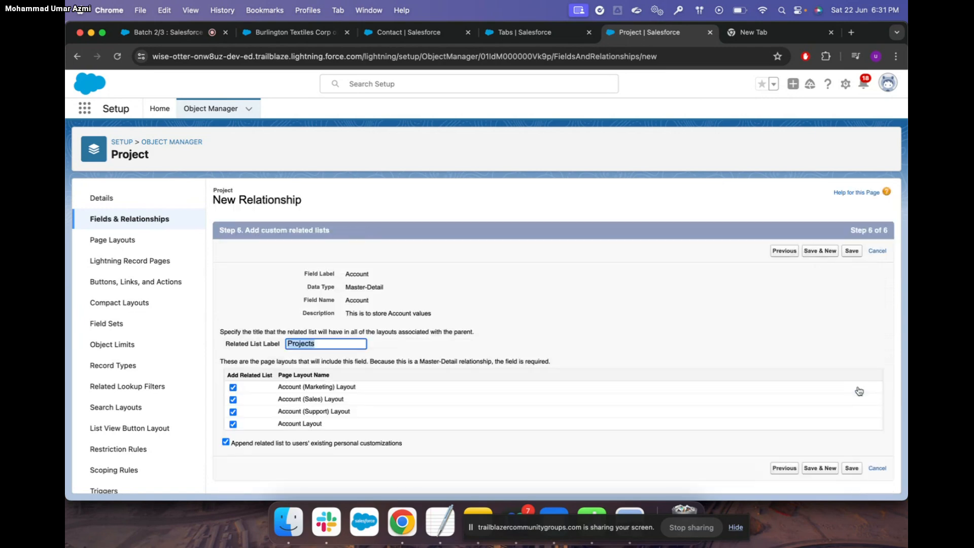
Save the Account field, reload, and return to the Burlington Textiles Corp of America account
{"action": "left_click", "coordinate": [852, 469]}
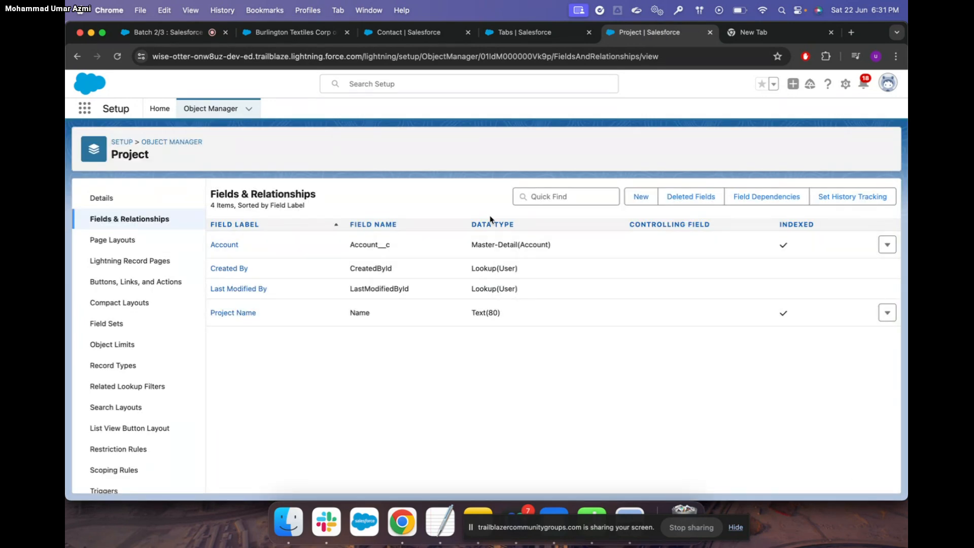
{"action": "left_click", "coordinate": [117, 57]}
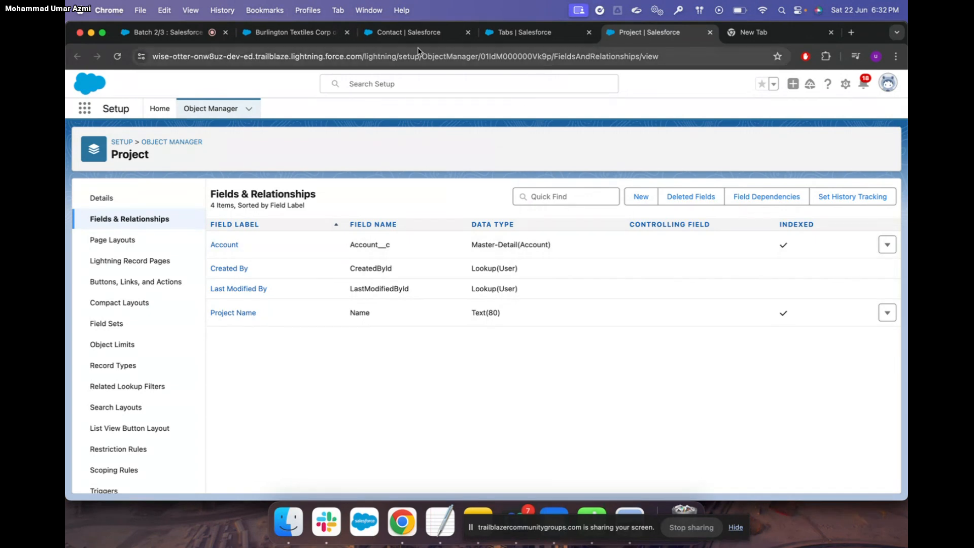
{"action": "left_click", "coordinate": [325, 32]}
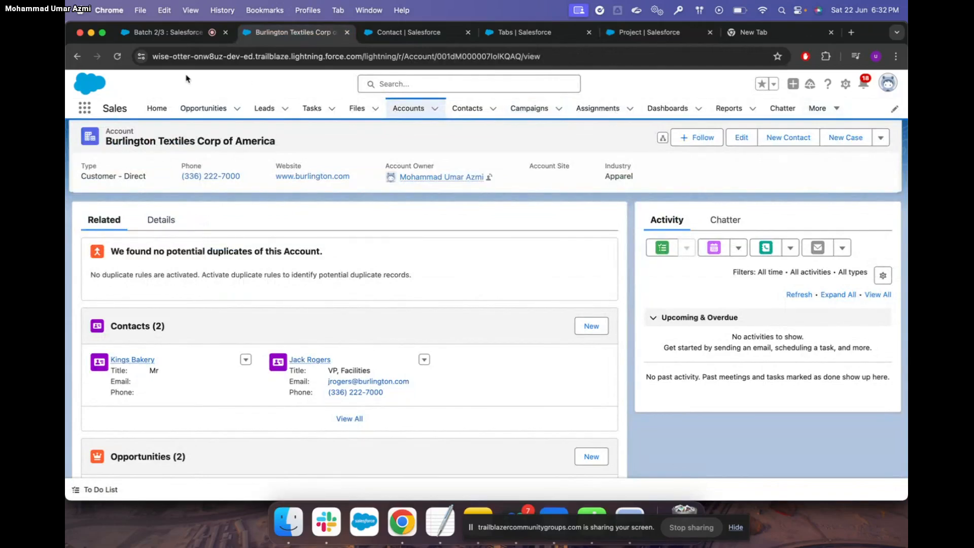
Reload the Burlington Textiles account and scroll down to its new, empty Projects related list
{"action": "left_click", "coordinate": [119, 58]}
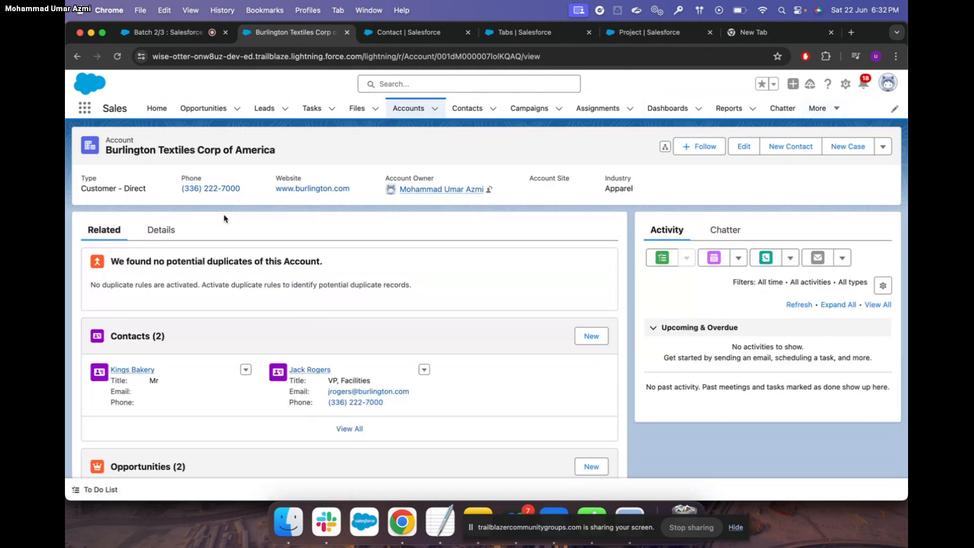
{"action": "scroll", "coordinate": [202, 323], "scroll_direction": "down", "scroll_amount": 5}
{"action": "scroll", "coordinate": [204, 324], "scroll_direction": "down", "scroll_amount": 10}
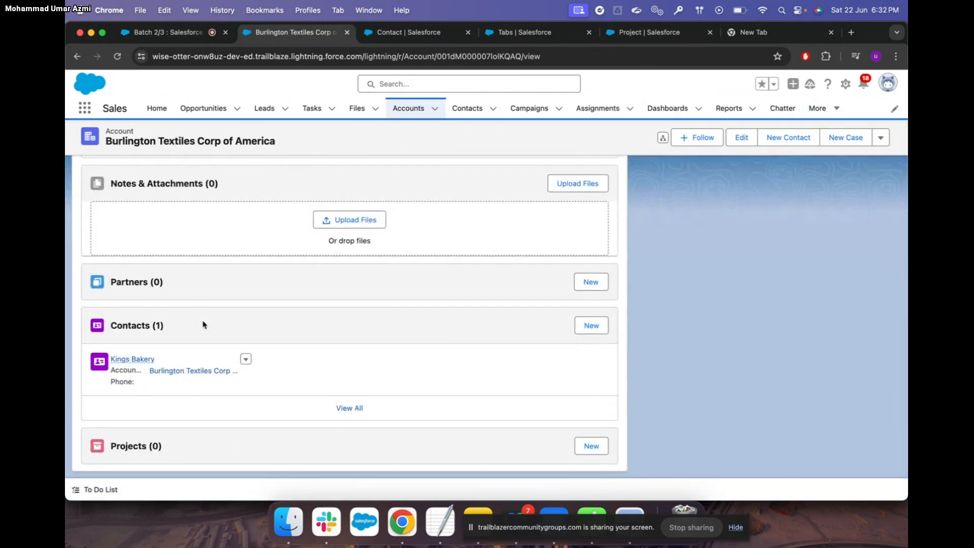
{"action": "scroll", "coordinate": [208, 375], "scroll_direction": "up", "scroll_amount": 5}
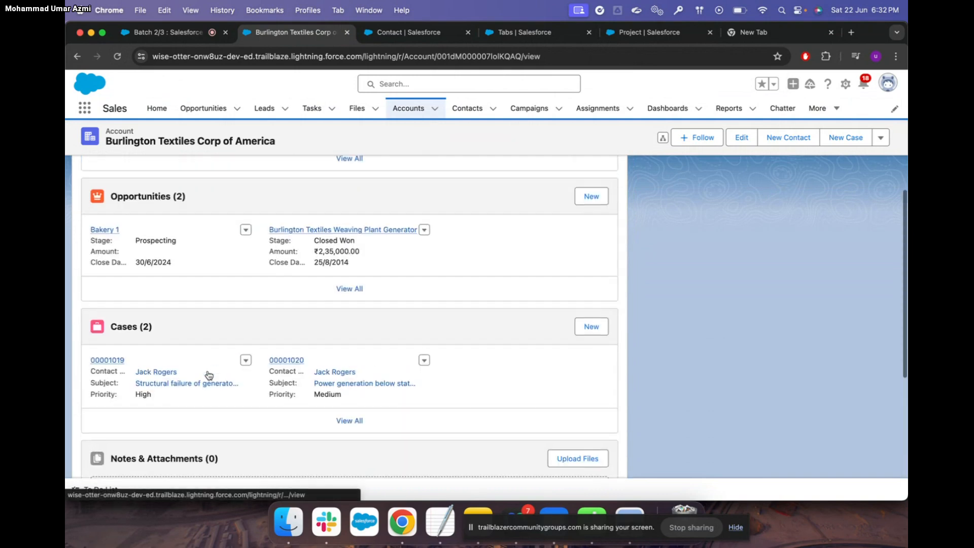
{"action": "scroll", "coordinate": [208, 374], "scroll_direction": "down", "scroll_amount": 5}
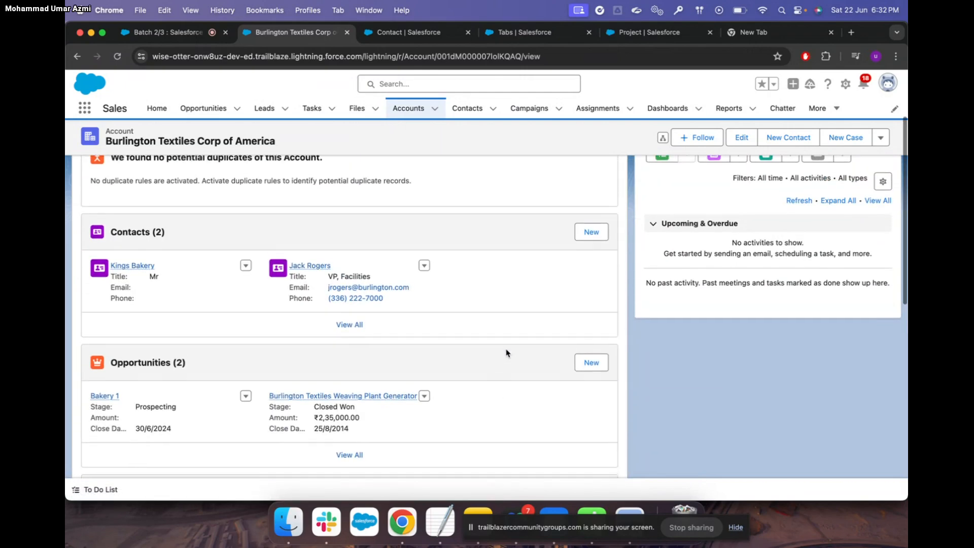
{"action": "scroll", "coordinate": [305, 283], "scroll_direction": "down", "scroll_amount": 15}
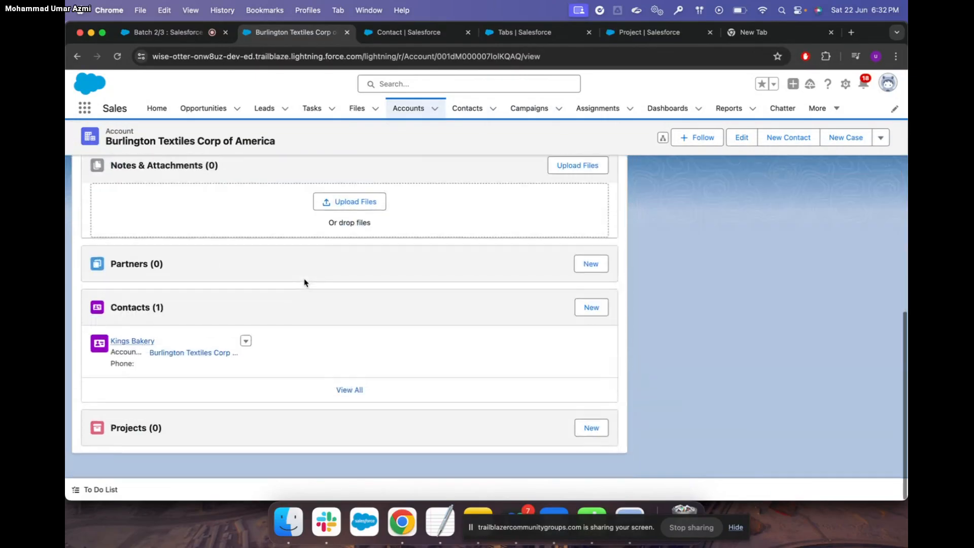
Create a project named Xyz from the account's Projects related list
{"action": "left_click", "coordinate": [594, 447]}
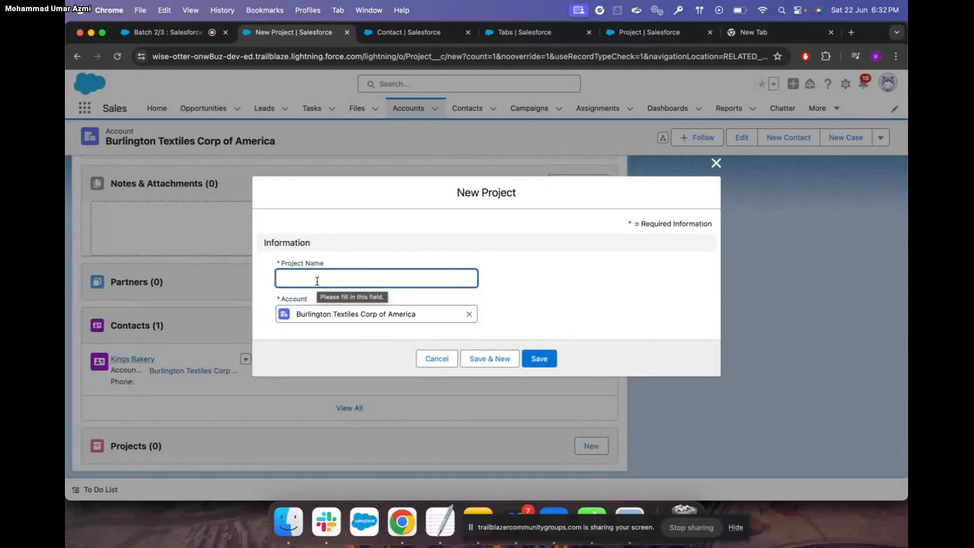
{"action": "type", "text": "Xyz"}
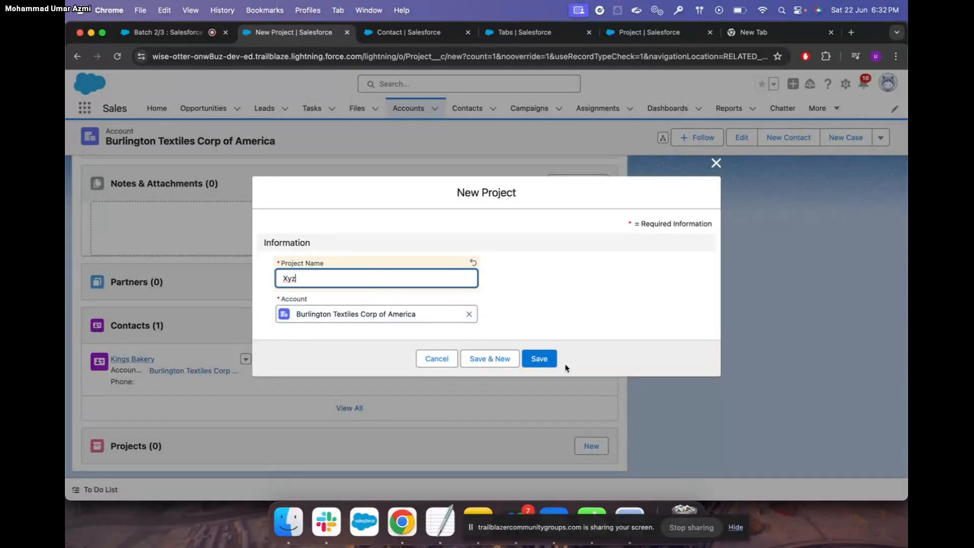
{"action": "left_click", "coordinate": [539, 358]}
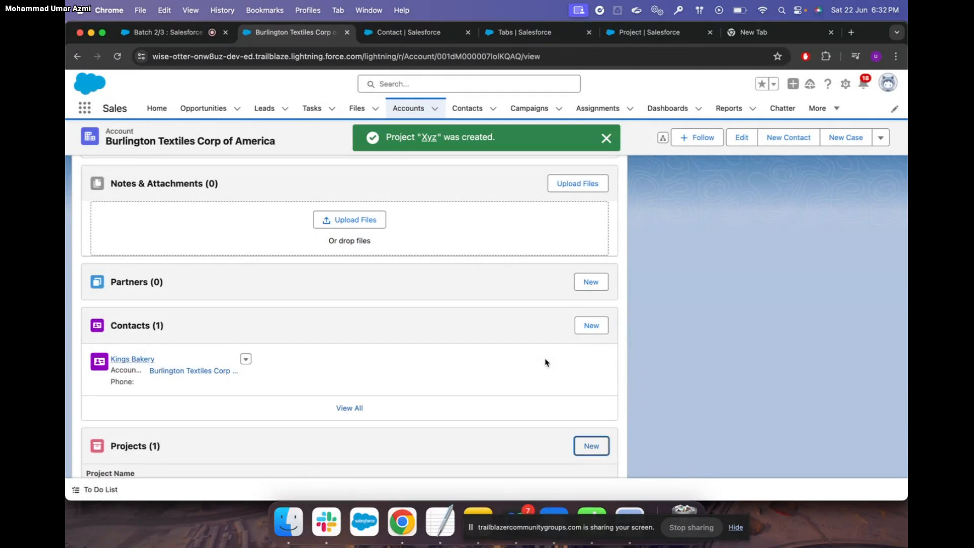
{"action": "scroll", "coordinate": [545, 362], "scroll_direction": "down", "scroll_amount": 3}
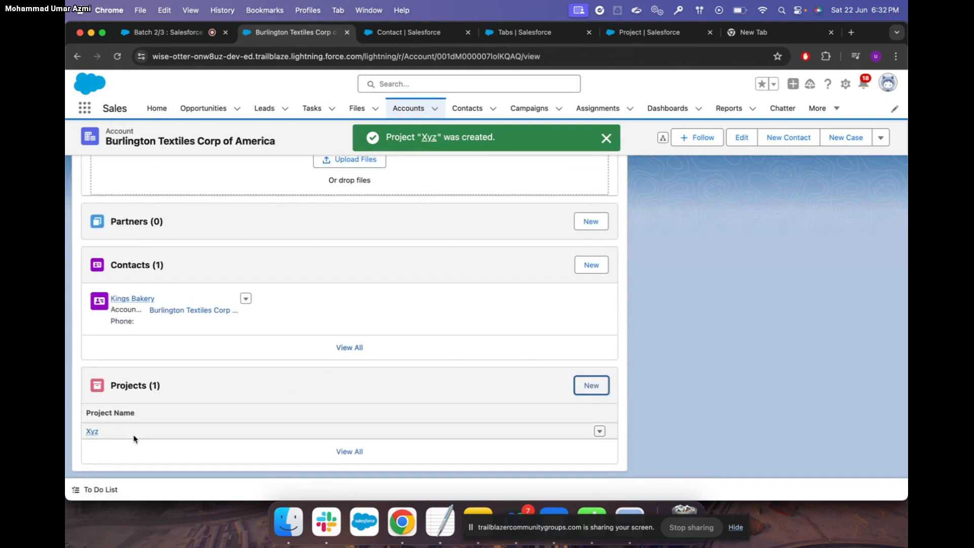
Open the Xyz project record from the Projects list under More
{"action": "left_click", "coordinate": [836, 109]}
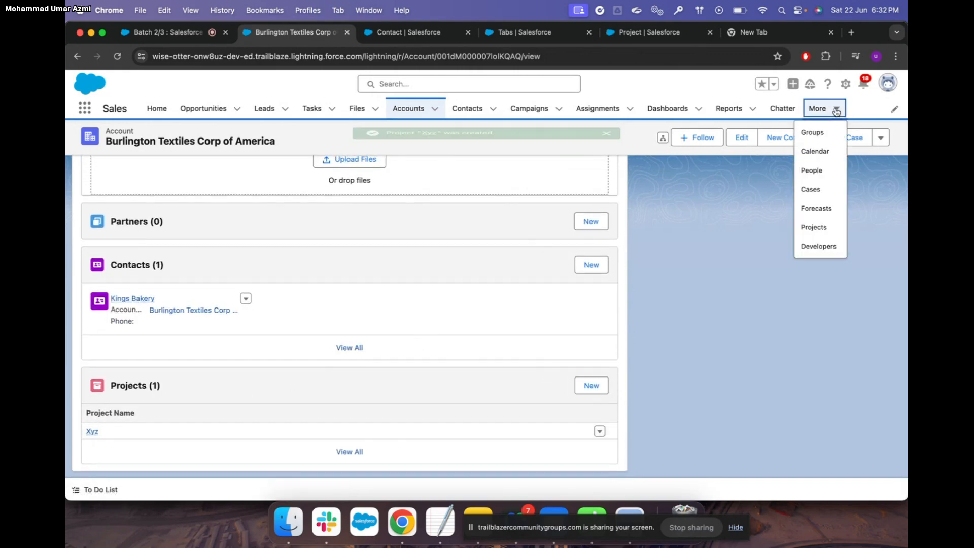
{"action": "left_click", "coordinate": [820, 230]}
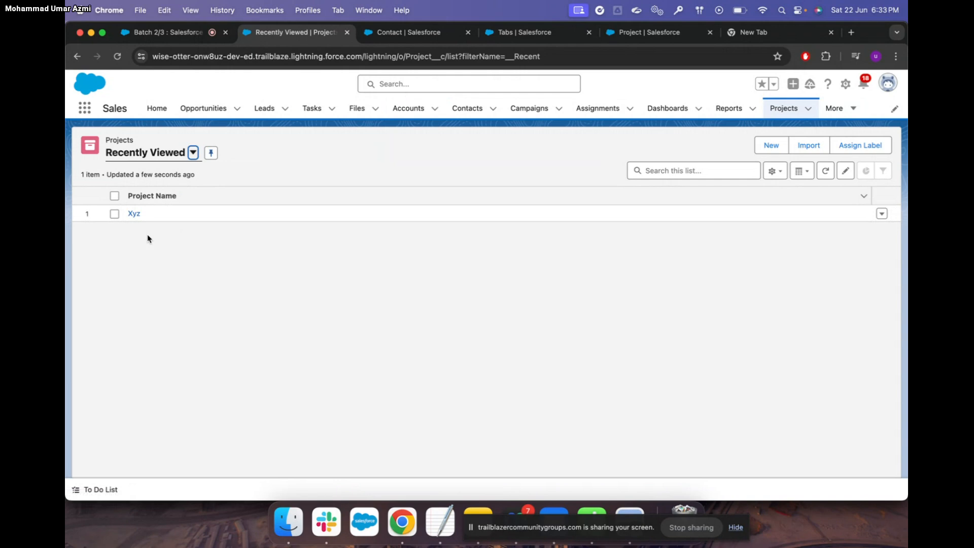
{"action": "left_click", "coordinate": [135, 214]}
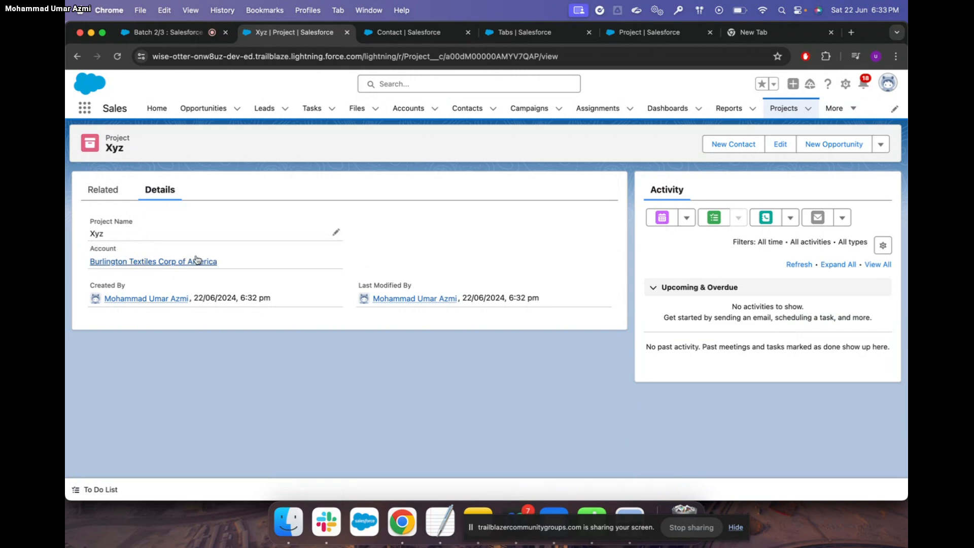
{"action": "mouse_move", "coordinate": [206, 262]}
Try deleting Burlington Textiles Corp of America from the Accounts list, then dismiss the refusal error
{"action": "left_click", "coordinate": [415, 111]}
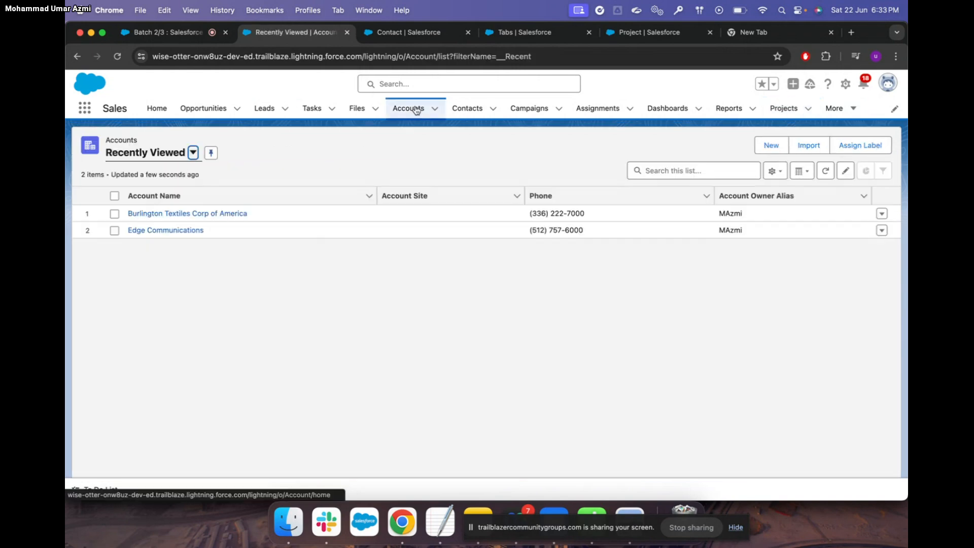
{"action": "left_click", "coordinate": [115, 216]}
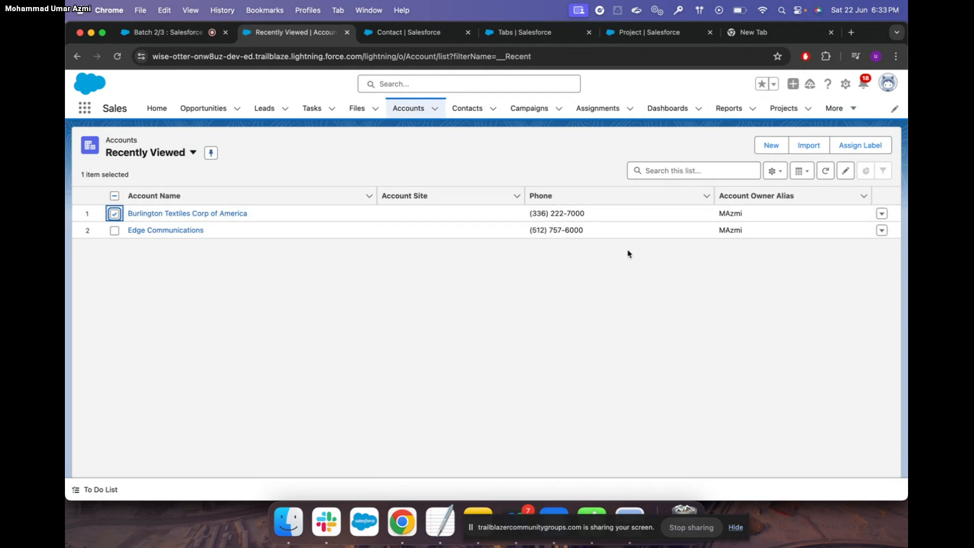
{"action": "left_click", "coordinate": [883, 215]}
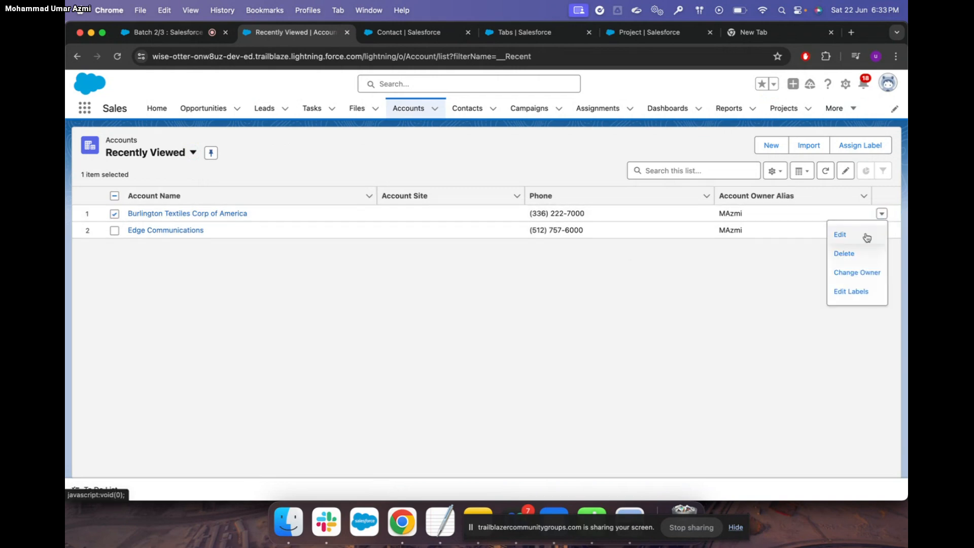
{"action": "left_click", "coordinate": [844, 254]}
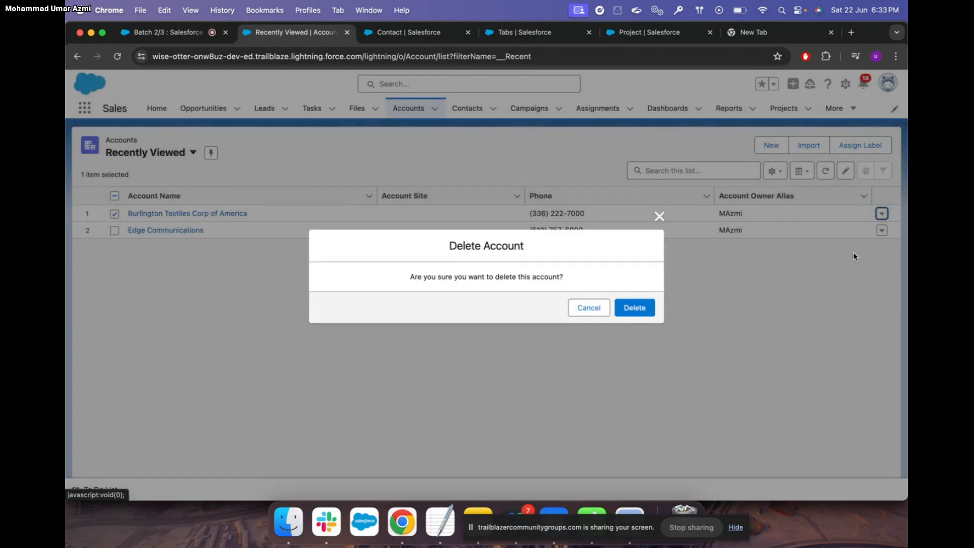
{"action": "left_click", "coordinate": [636, 308]}
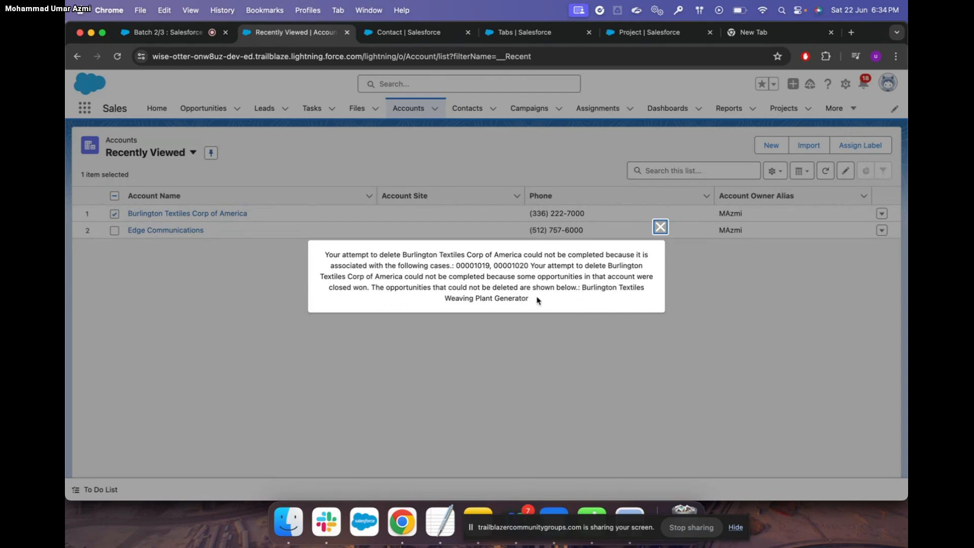
{"action": "left_click", "coordinate": [660, 227]}
Start a new account and name it 'test account'
{"action": "left_click", "coordinate": [772, 147]}
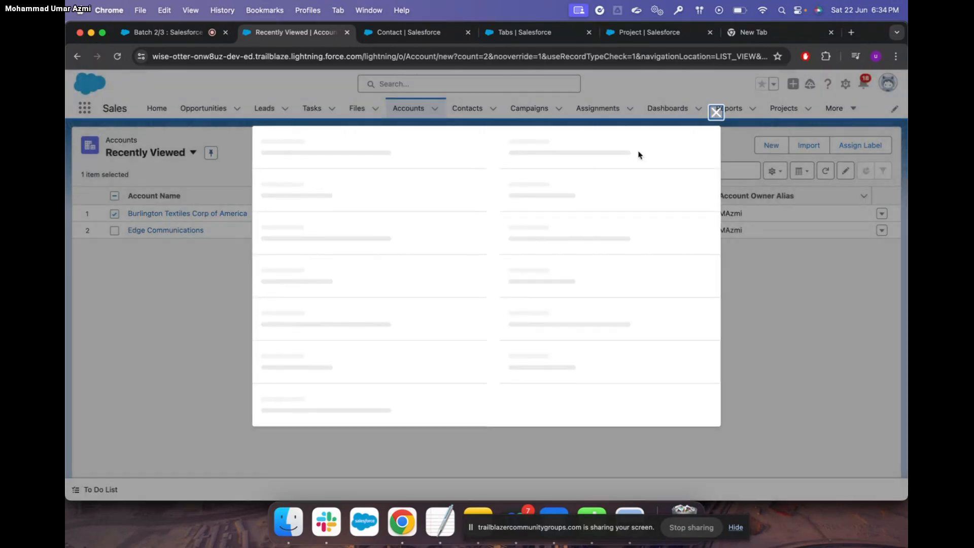
{"action": "left_click", "coordinate": [303, 235]}
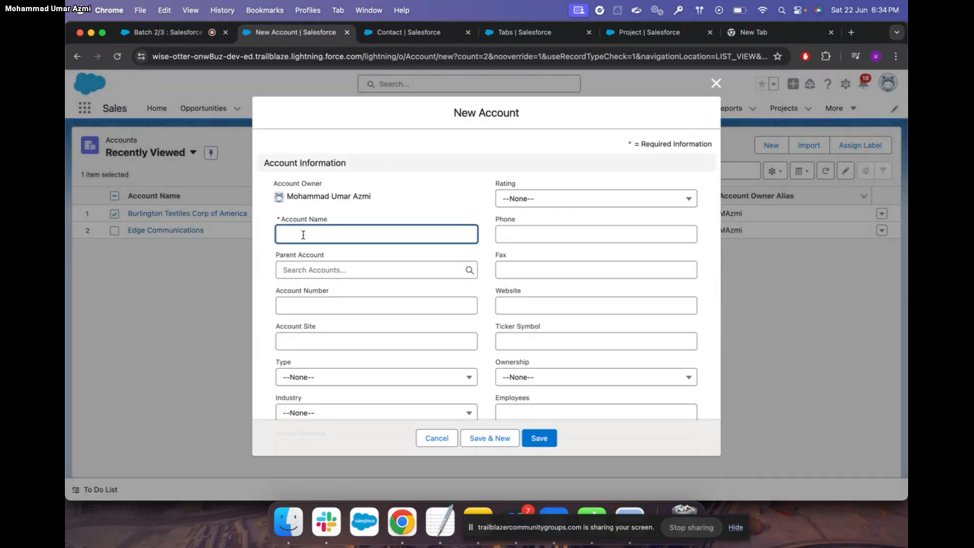
{"action": "type", "text": "test acc"}
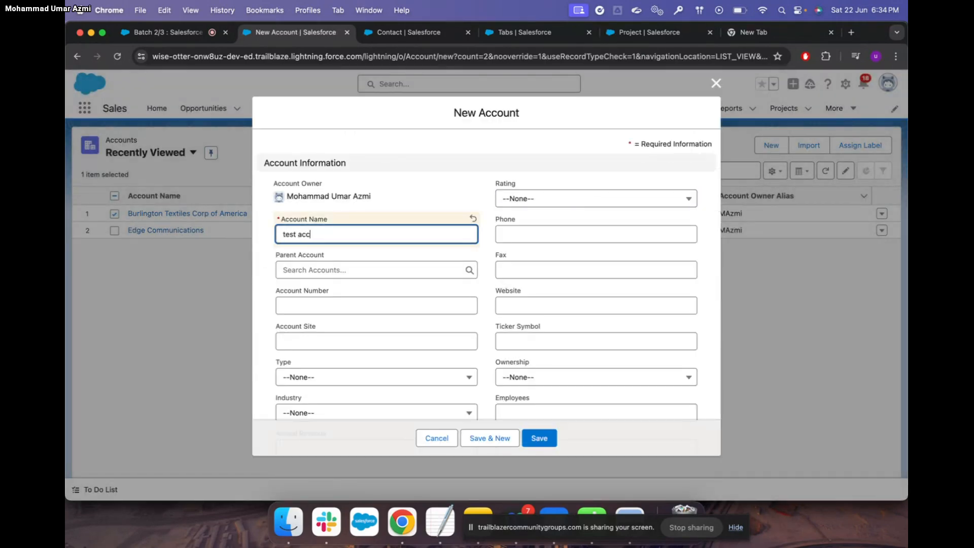
{"action": "type", "text": "ount"}
{"action": "left_click", "coordinate": [320, 269]}
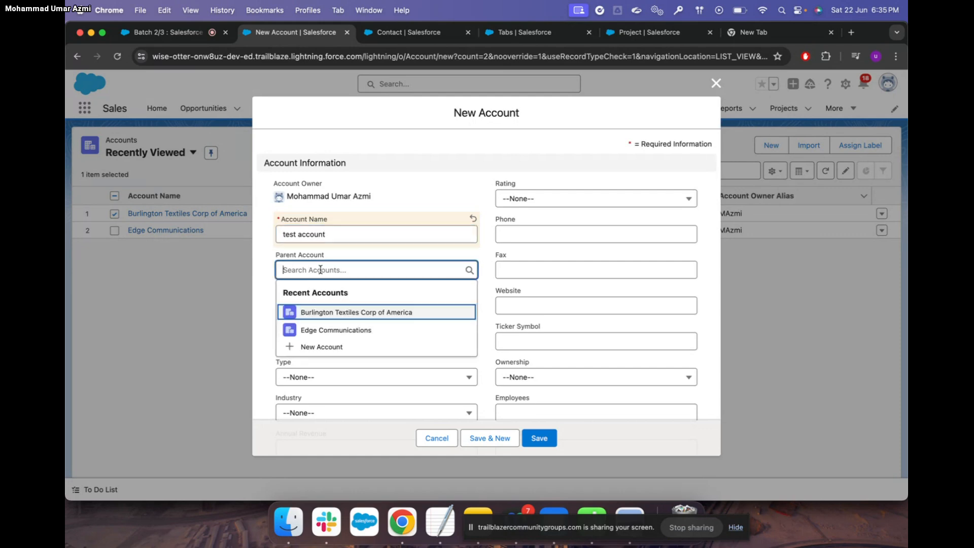
{"action": "left_click", "coordinate": [335, 233]}
{"action": "scroll", "coordinate": [329, 344], "scroll_direction": "down", "scroll_amount": 3}
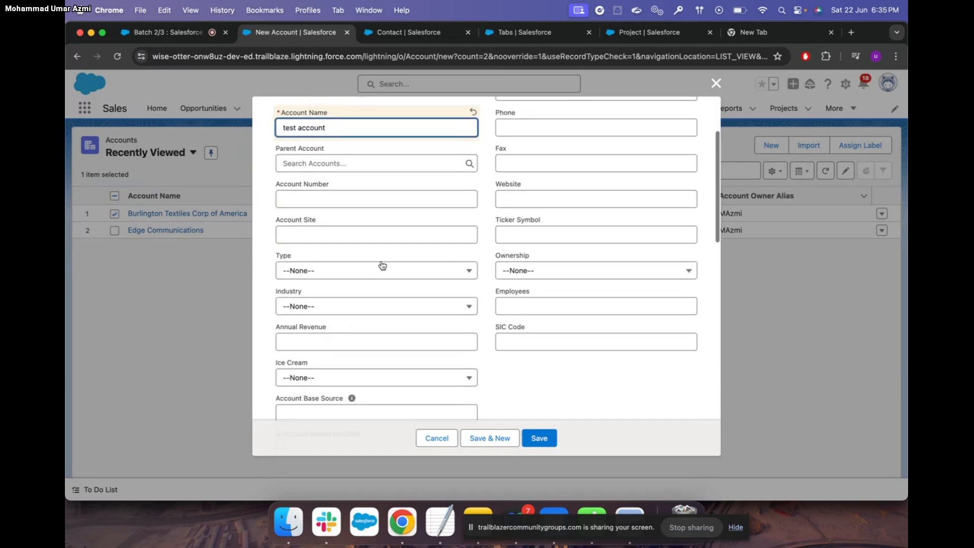
Set Type to Prospect, Ice Cream to Vanila, and Test Location to India
{"action": "left_click", "coordinate": [380, 265]}
{"action": "left_click", "coordinate": [351, 310]}
{"action": "scroll", "coordinate": [404, 335], "scroll_direction": "down", "scroll_amount": 3}
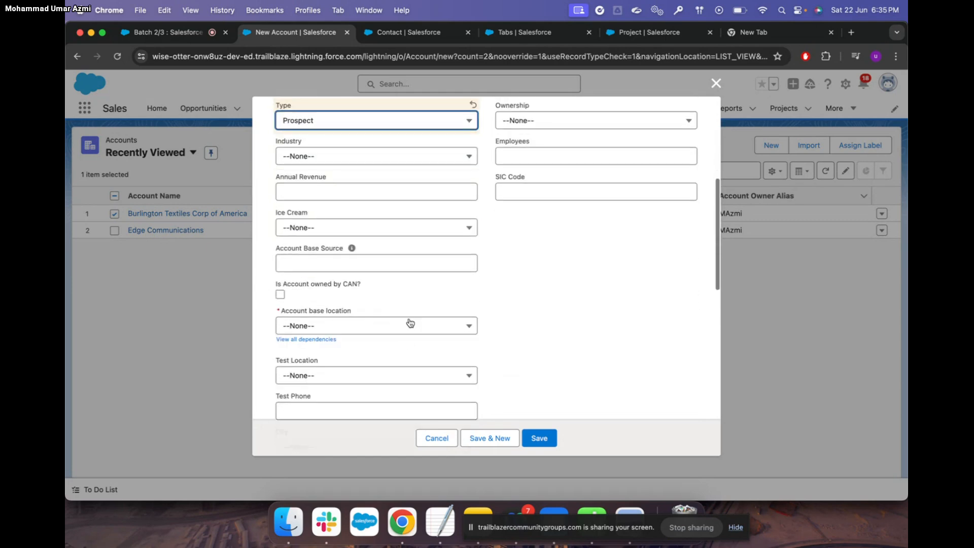
{"action": "left_click", "coordinate": [446, 227]}
{"action": "left_click", "coordinate": [394, 270]}
{"action": "scroll", "coordinate": [397, 326], "scroll_direction": "down", "scroll_amount": 5}
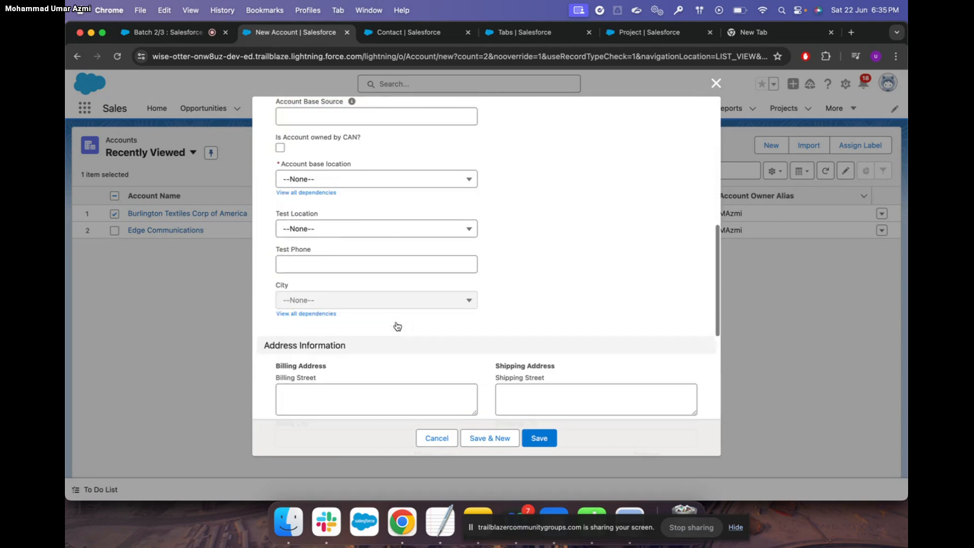
{"action": "left_click", "coordinate": [457, 186]}
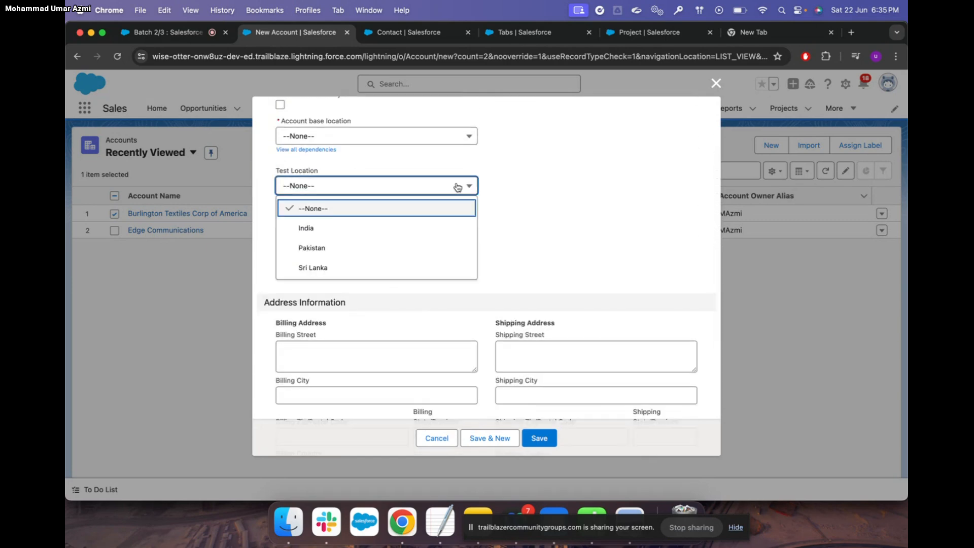
{"action": "left_click", "coordinate": [417, 227]}
Fill the required Account base location with Bangladesh and save the account
{"action": "scroll", "coordinate": [431, 328], "scroll_direction": "down", "scroll_amount": 2}
{"action": "scroll", "coordinate": [431, 328], "scroll_direction": "down", "scroll_amount": 4}
{"action": "left_click", "coordinate": [539, 440]}
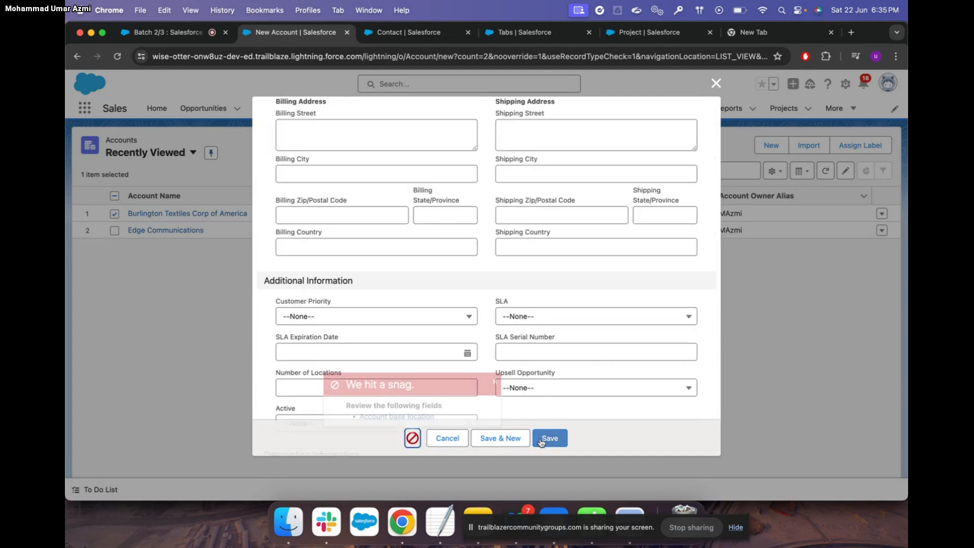
{"action": "left_click", "coordinate": [420, 412]}
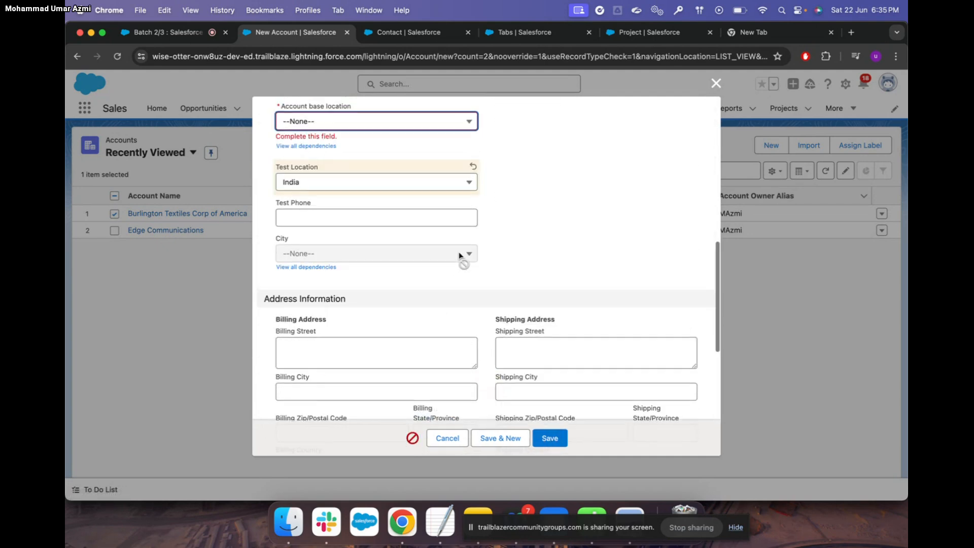
{"action": "scroll", "coordinate": [460, 258], "scroll_direction": "up", "scroll_amount": 2}
{"action": "left_click", "coordinate": [452, 199]}
{"action": "left_click", "coordinate": [380, 273]}
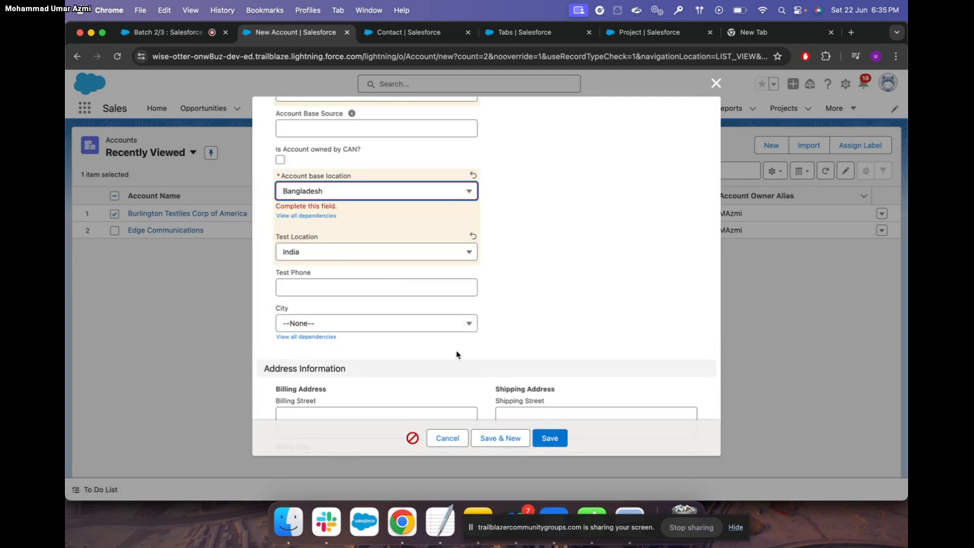
{"action": "left_click", "coordinate": [549, 440]}
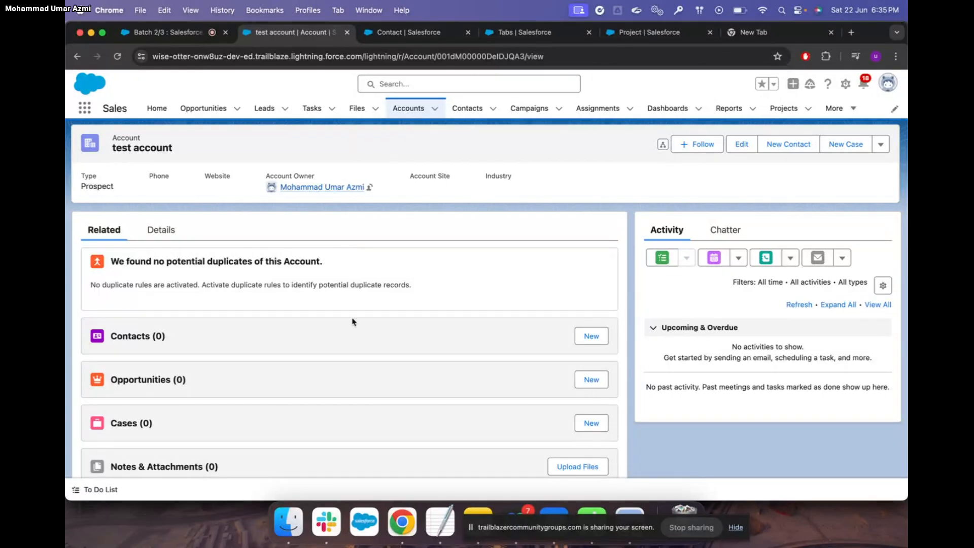
Open the Xyz project from the Projects list and show its Related tab
{"action": "scroll", "coordinate": [353, 322], "scroll_direction": "down", "scroll_amount": 5}
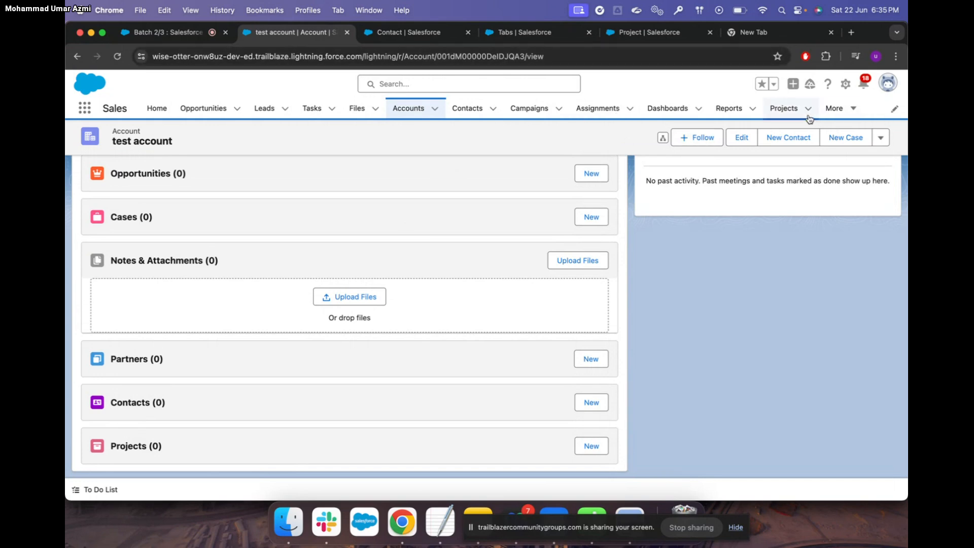
{"action": "left_click", "coordinate": [785, 110]}
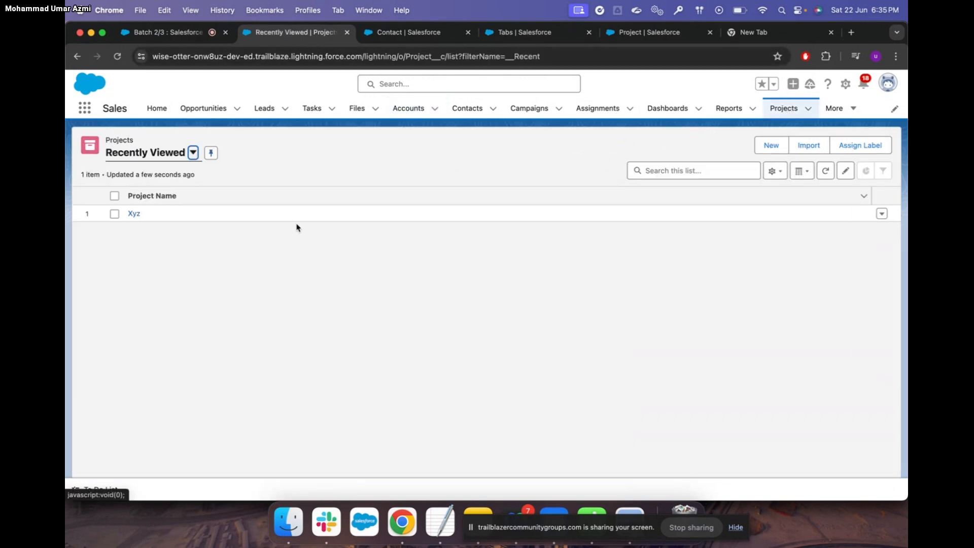
{"action": "left_click", "coordinate": [134, 214]}
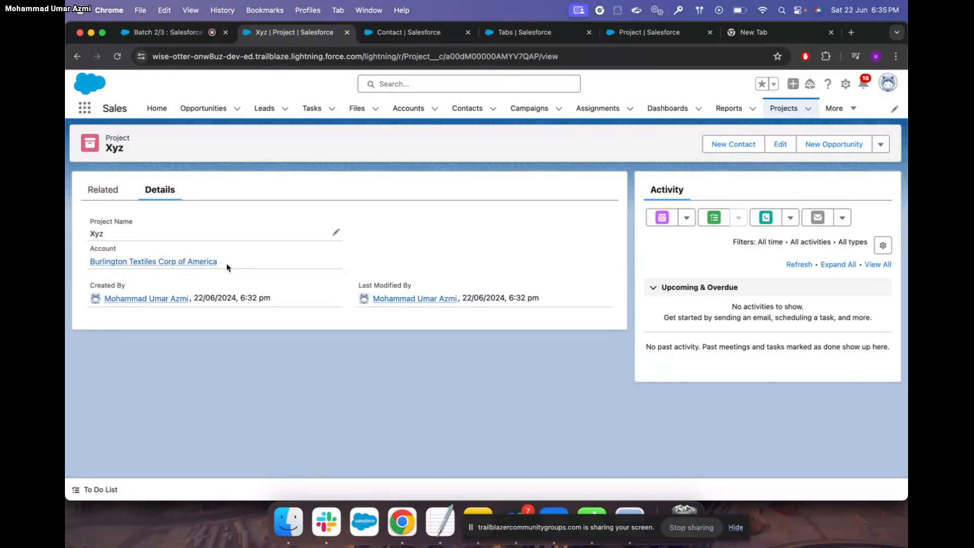
{"action": "left_click", "coordinate": [107, 186]}
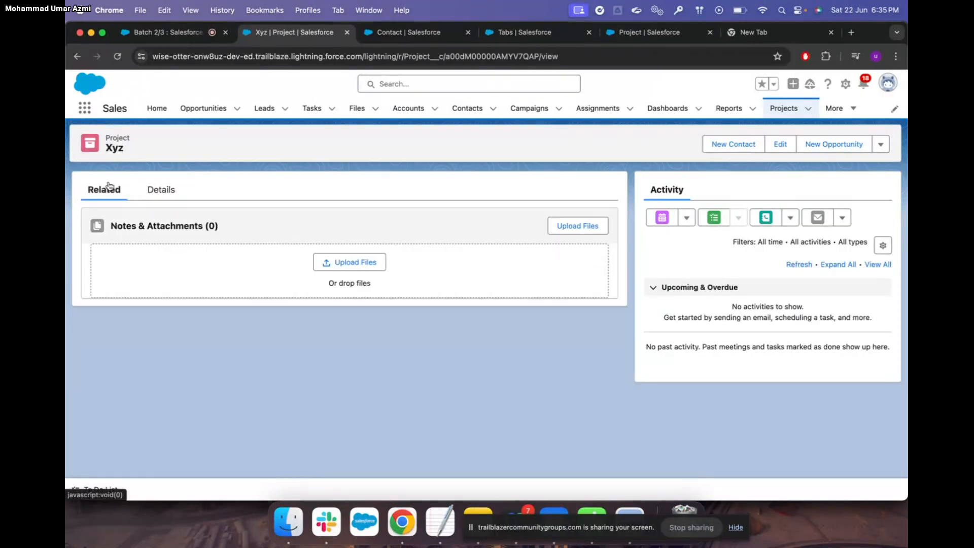
Open Burlington Textiles, then open and cancel the Edit form for project Xyz
{"action": "left_click", "coordinate": [406, 110]}
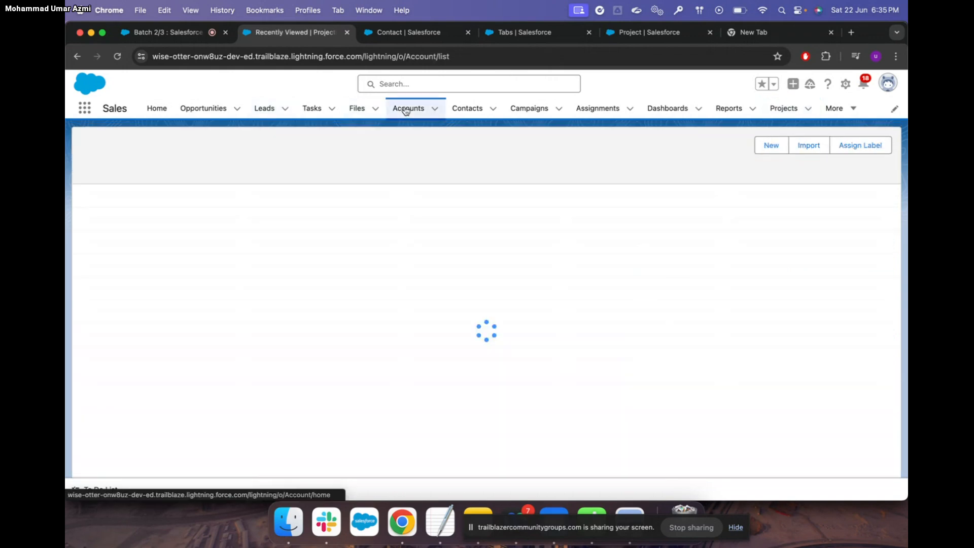
{"action": "left_click", "coordinate": [166, 228]}
{"action": "scroll", "coordinate": [232, 375], "scroll_direction": "down", "scroll_amount": 10}
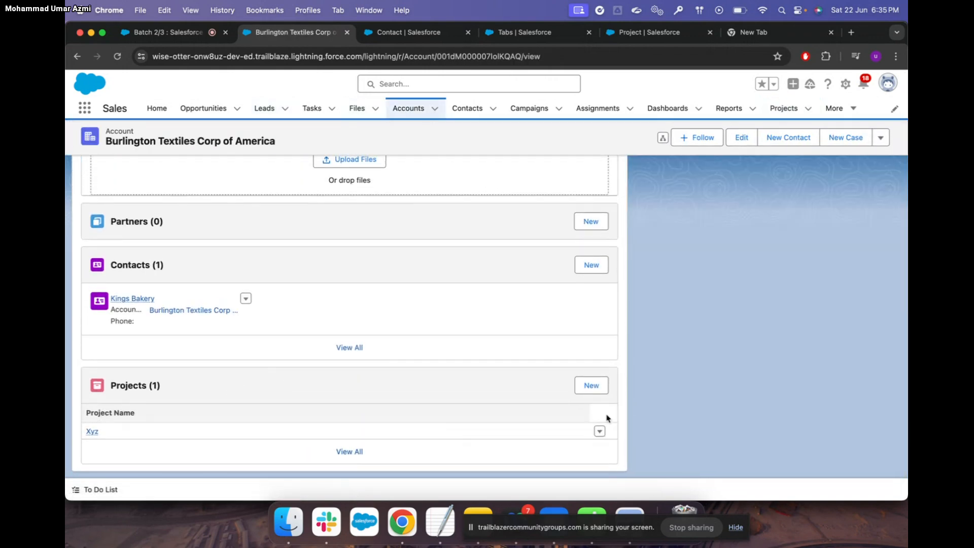
{"action": "left_click", "coordinate": [600, 431]}
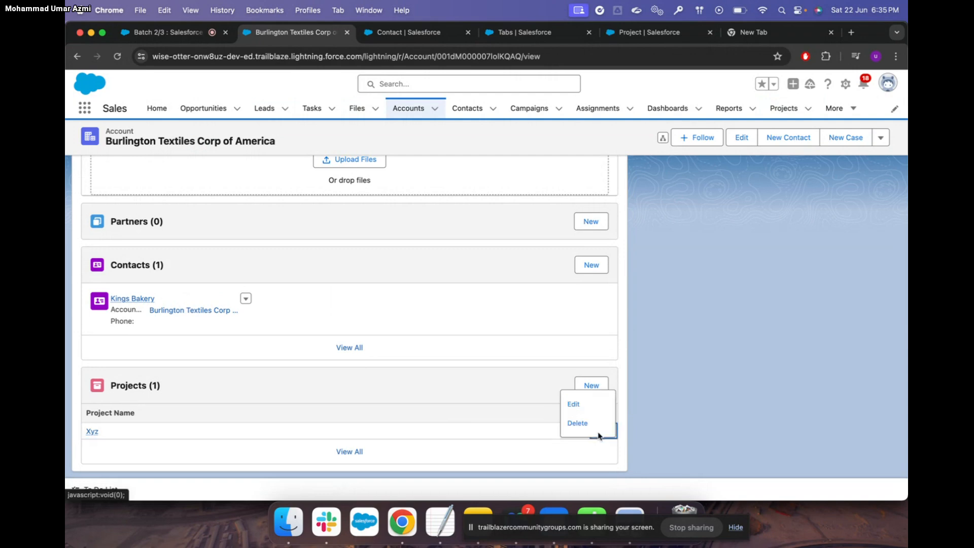
{"action": "left_click", "coordinate": [582, 406]}
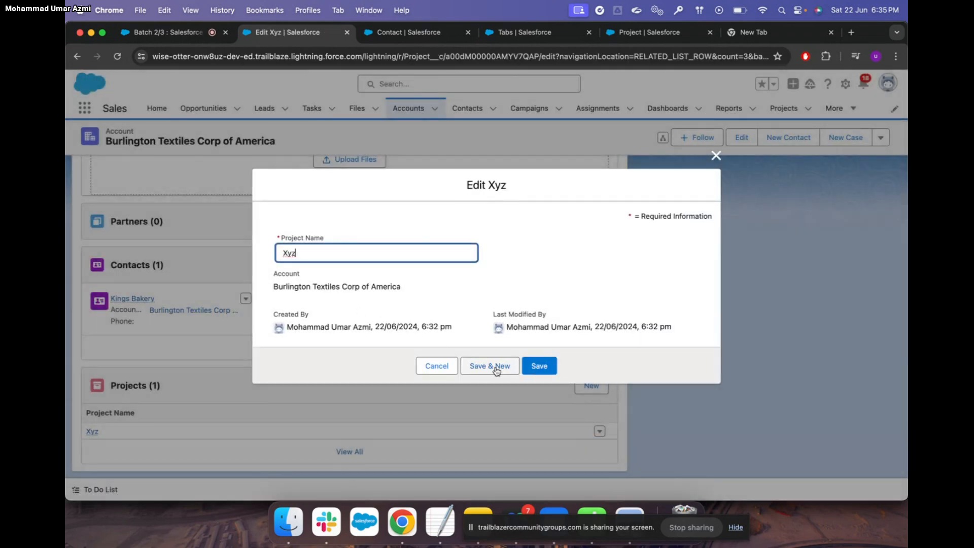
{"action": "left_click", "coordinate": [439, 368]}
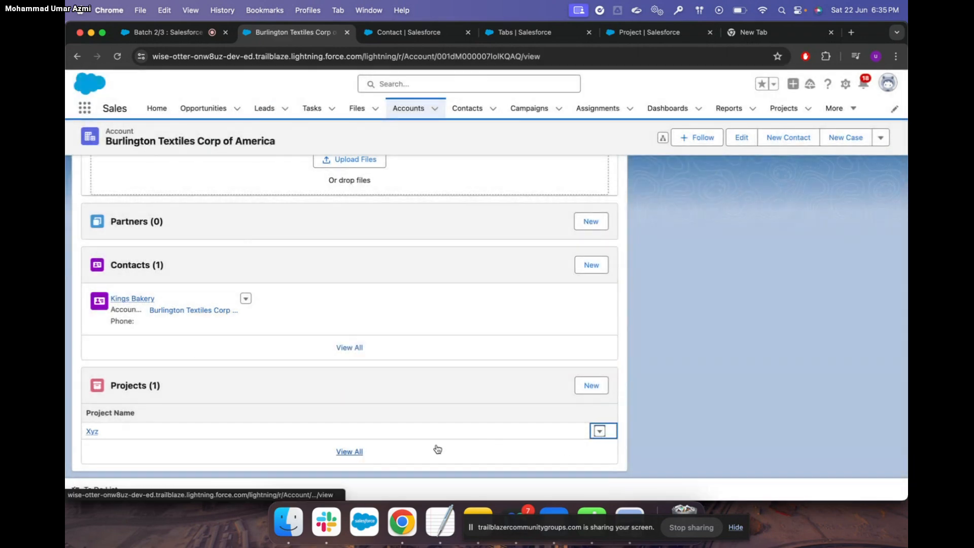
View all the account's projects, then return to the Recently Viewed Projects list
{"action": "left_click", "coordinate": [355, 452]}
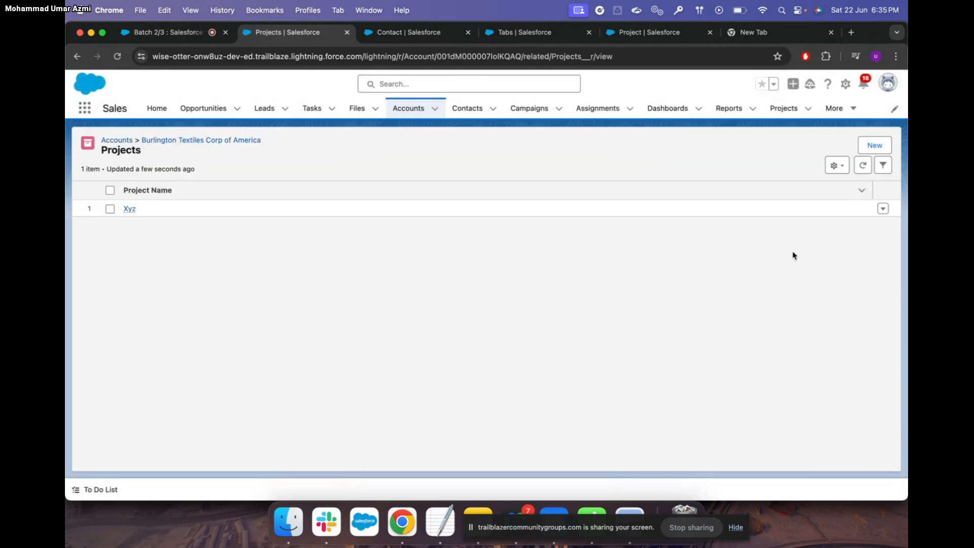
{"action": "left_click", "coordinate": [883, 208]}
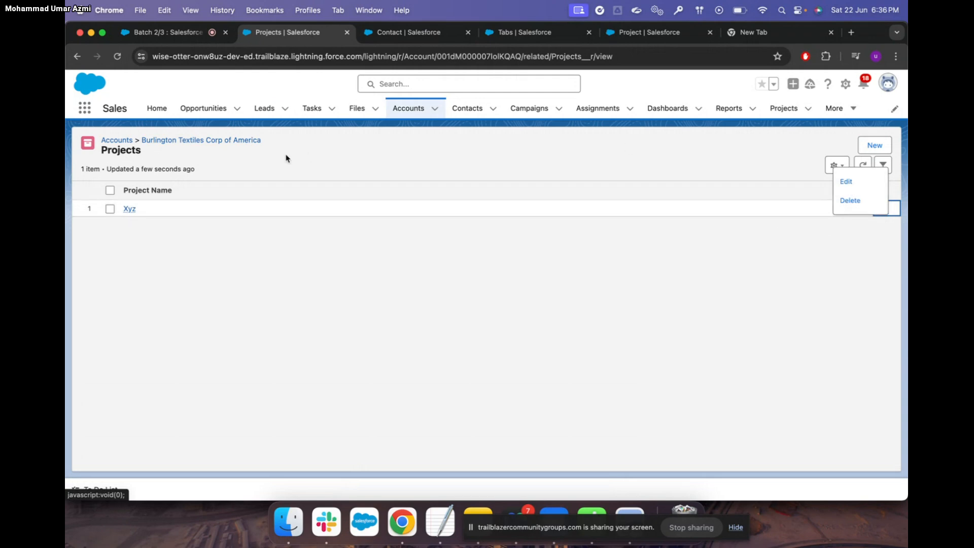
{"action": "key", "text": "ctrl+Tab"}
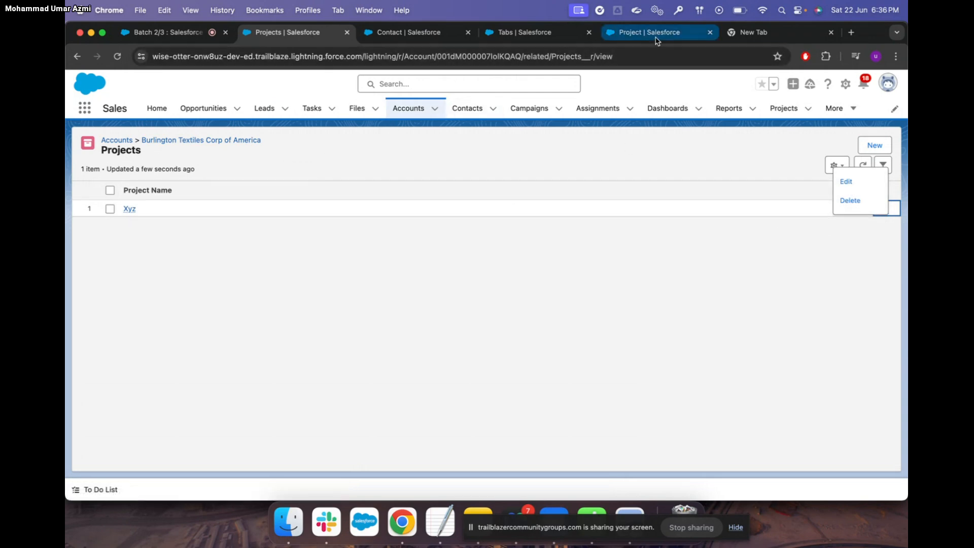
{"action": "left_click", "coordinate": [286, 32]}
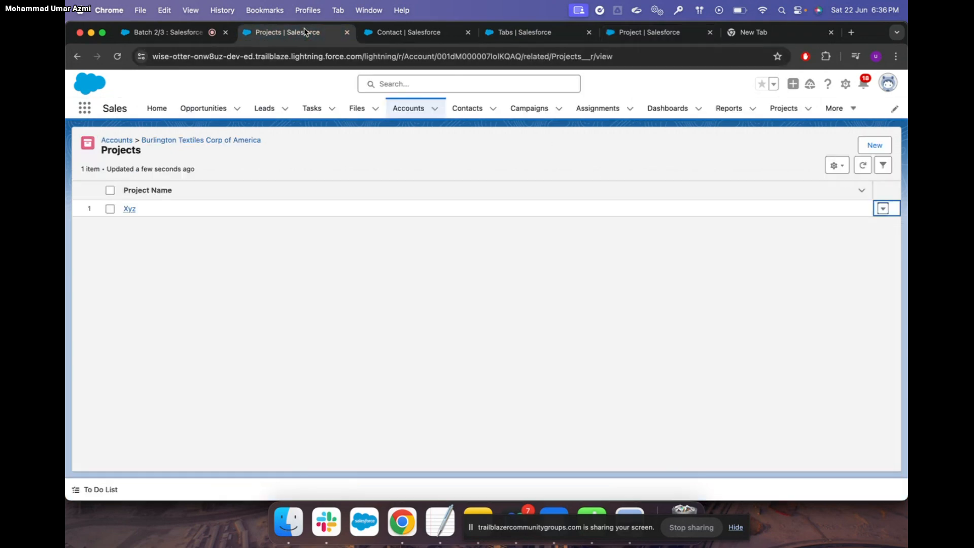
{"action": "left_click", "coordinate": [784, 108]}
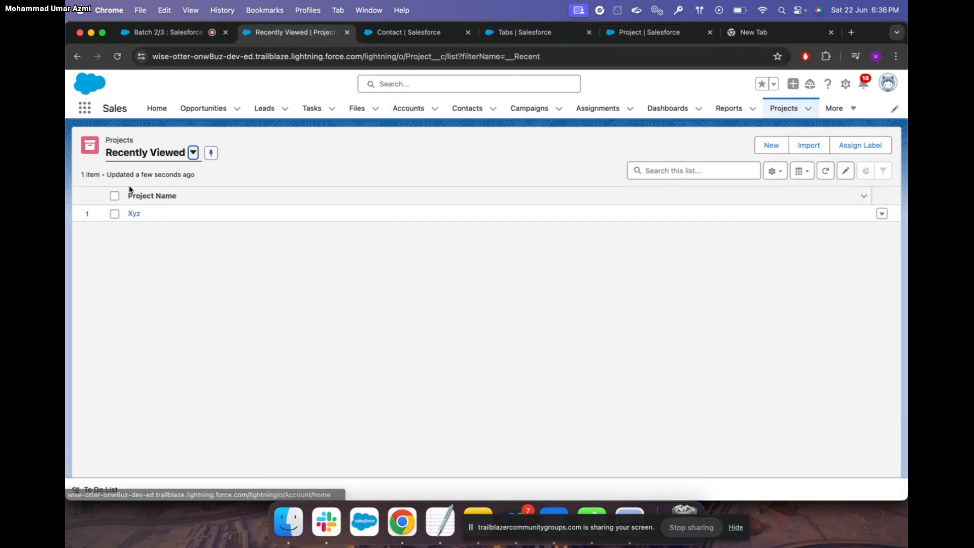
Delete the Xyz project via its row menu, then go to the Recently Viewed Accounts list
{"action": "left_click", "coordinate": [114, 213]}
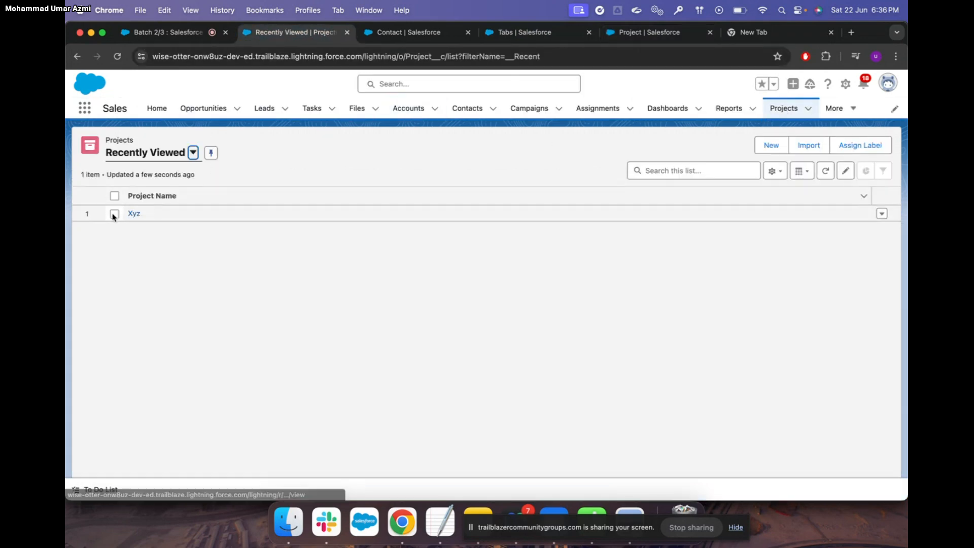
{"action": "left_click", "coordinate": [882, 214]}
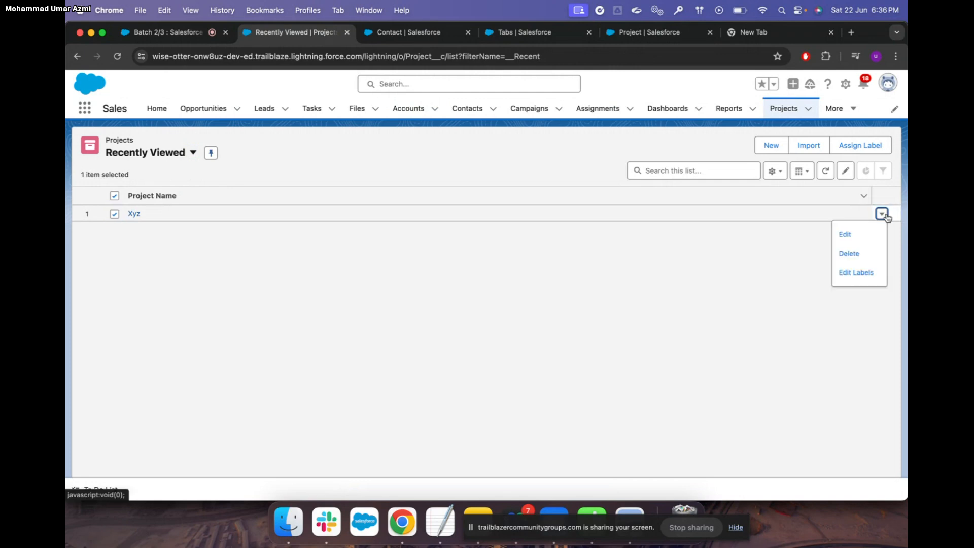
{"action": "left_click", "coordinate": [860, 253]}
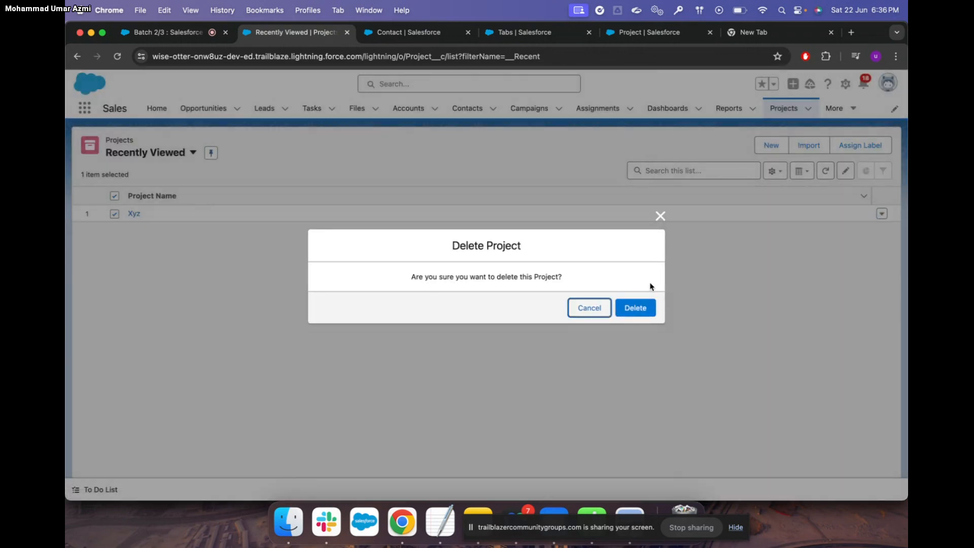
{"action": "left_click", "coordinate": [636, 307]}
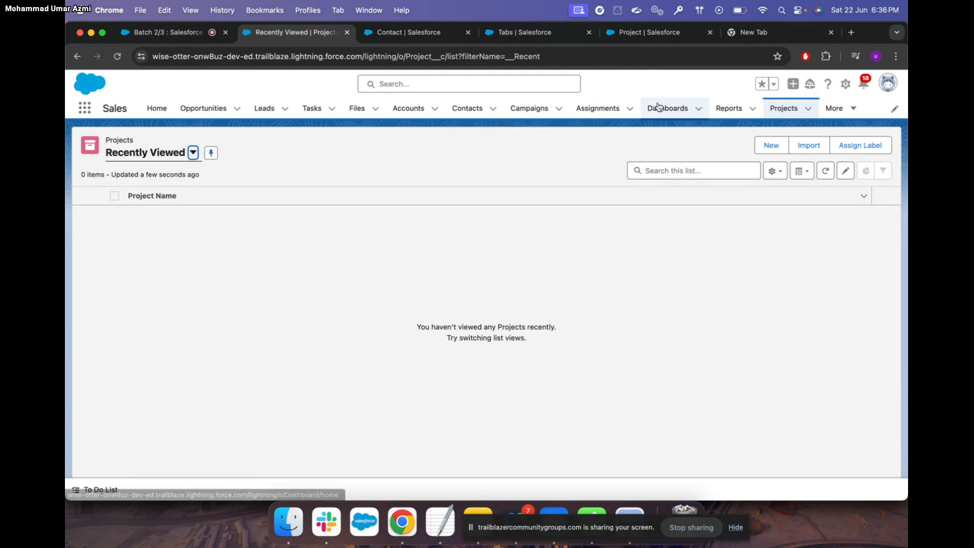
{"action": "left_click", "coordinate": [409, 108]}
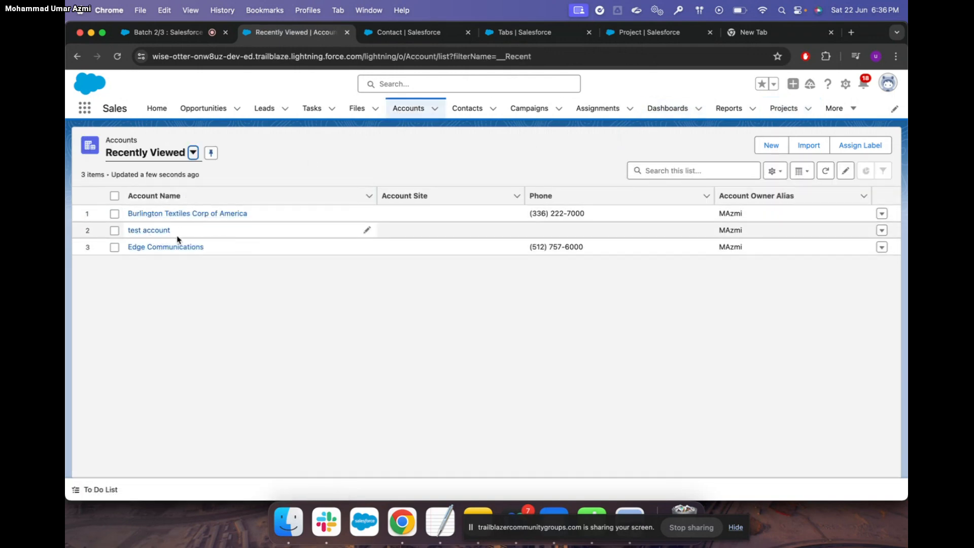
Create a project named XYZ1 from the test account's Projects related list
{"action": "left_click", "coordinate": [153, 233]}
{"action": "scroll", "coordinate": [207, 365], "scroll_direction": "down", "scroll_amount": 5}
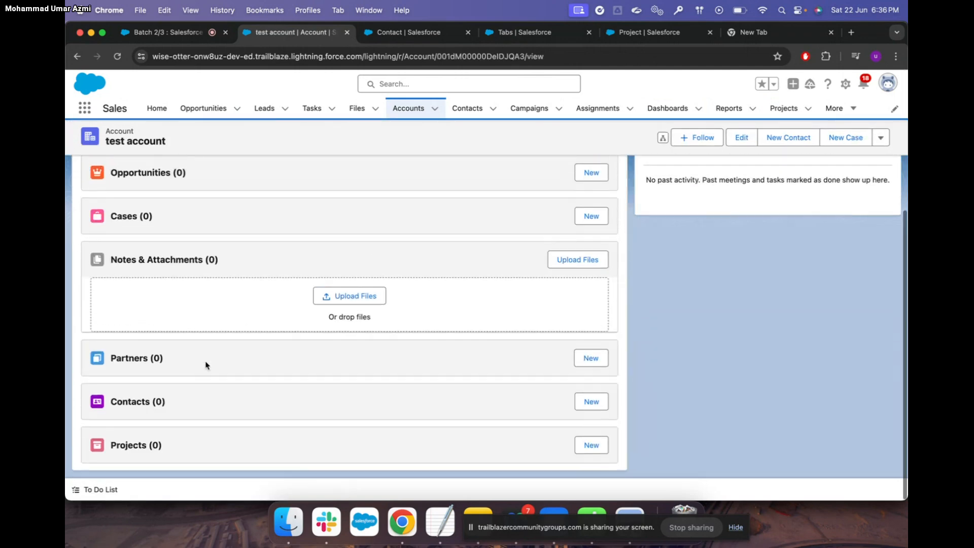
{"action": "left_click", "coordinate": [590, 446]}
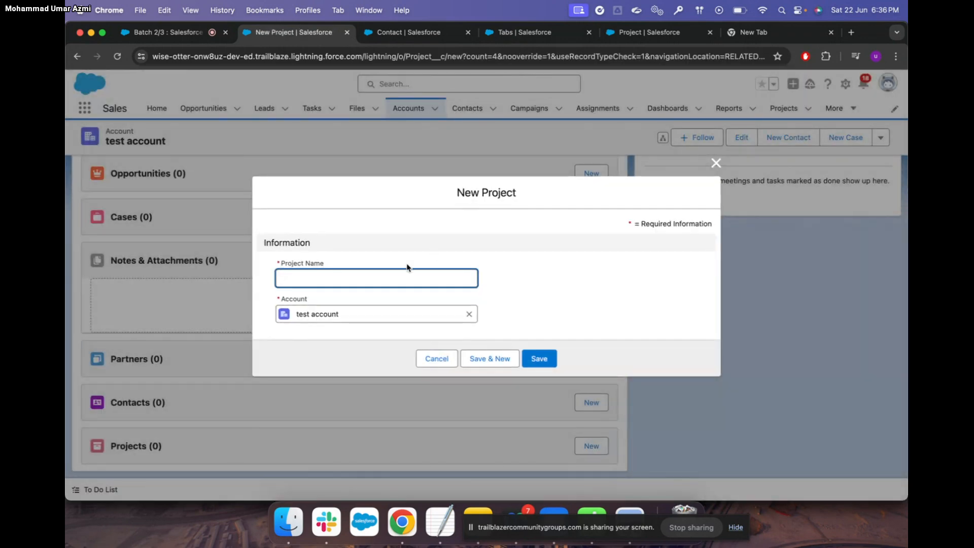
{"action": "type", "text": "XYZ!"}
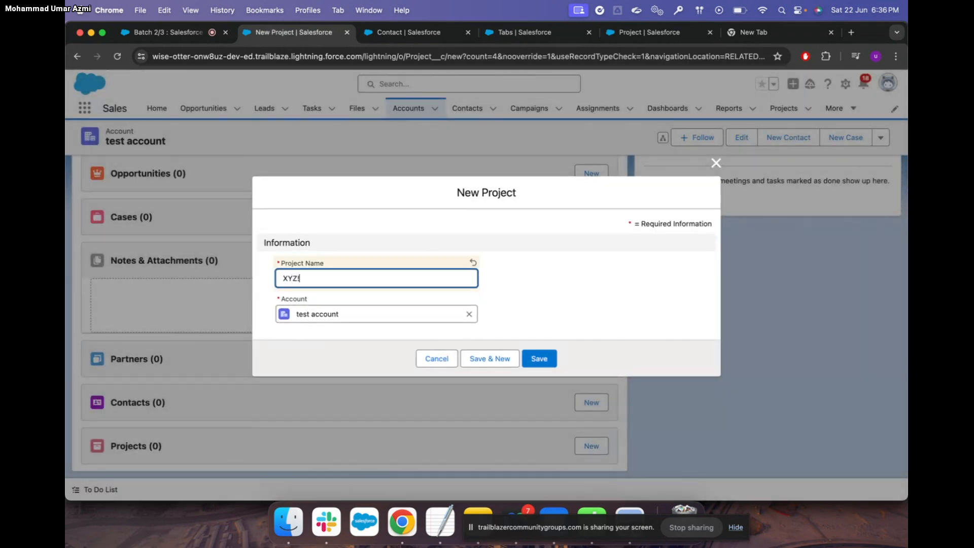
{"action": "left_click", "coordinate": [543, 362]}
{"action": "scroll", "coordinate": [383, 387], "scroll_direction": "down", "scroll_amount": 2}
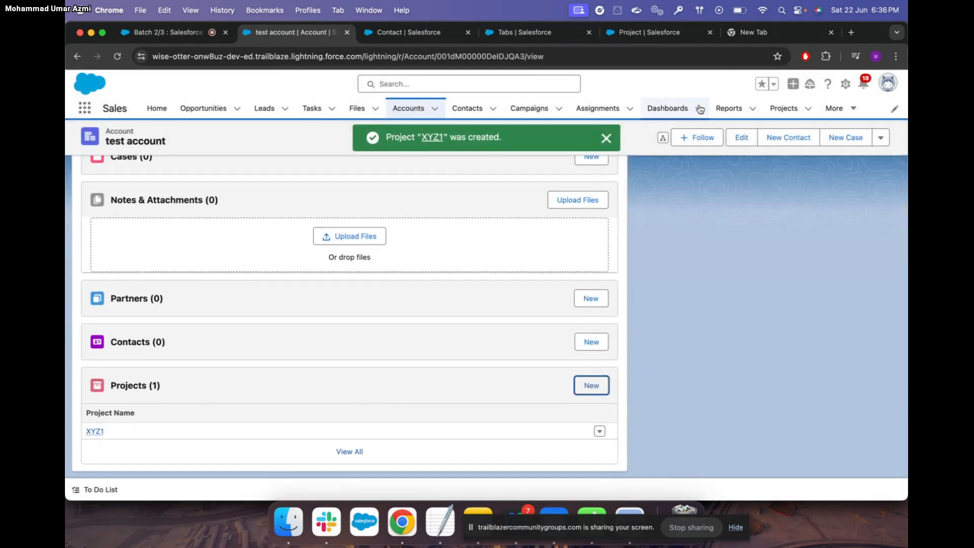
Open the XYZ1 project record, then select test account in the Accounts list
{"action": "left_click", "coordinate": [784, 109]}
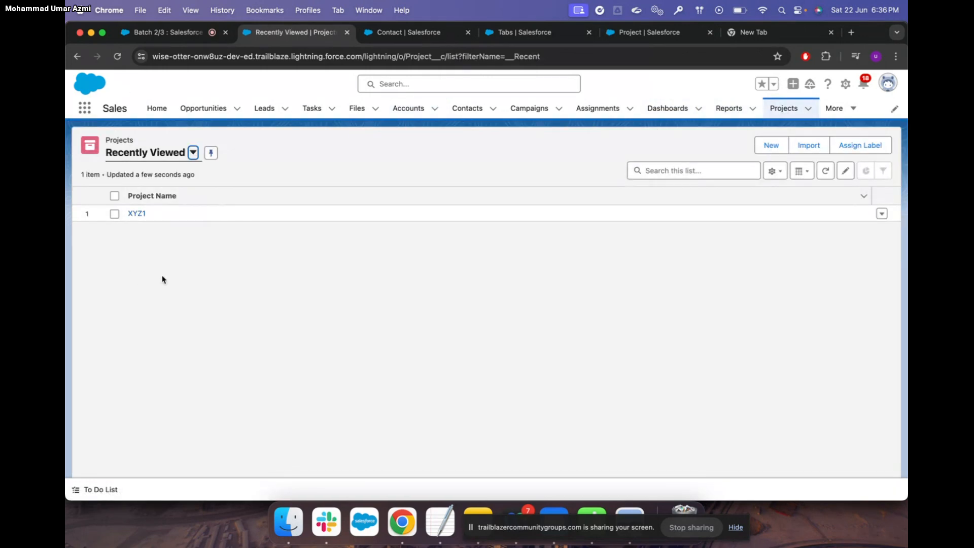
{"action": "left_click", "coordinate": [137, 214]}
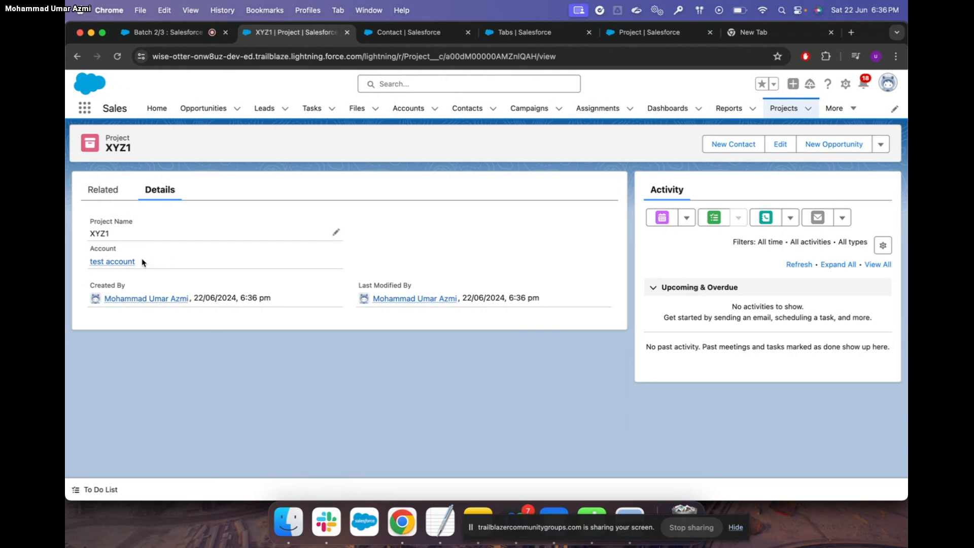
{"action": "left_click", "coordinate": [414, 109]}
{"action": "left_click", "coordinate": [115, 213]}
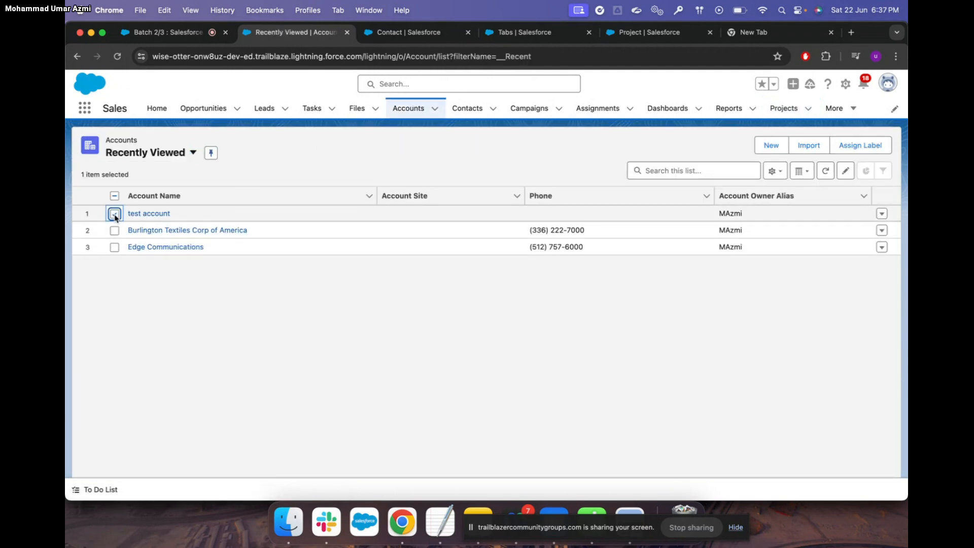
Delete test account via its row menu and confirm, then go to the Projects list
{"action": "left_click", "coordinate": [882, 214]}
{"action": "left_click", "coordinate": [844, 253]}
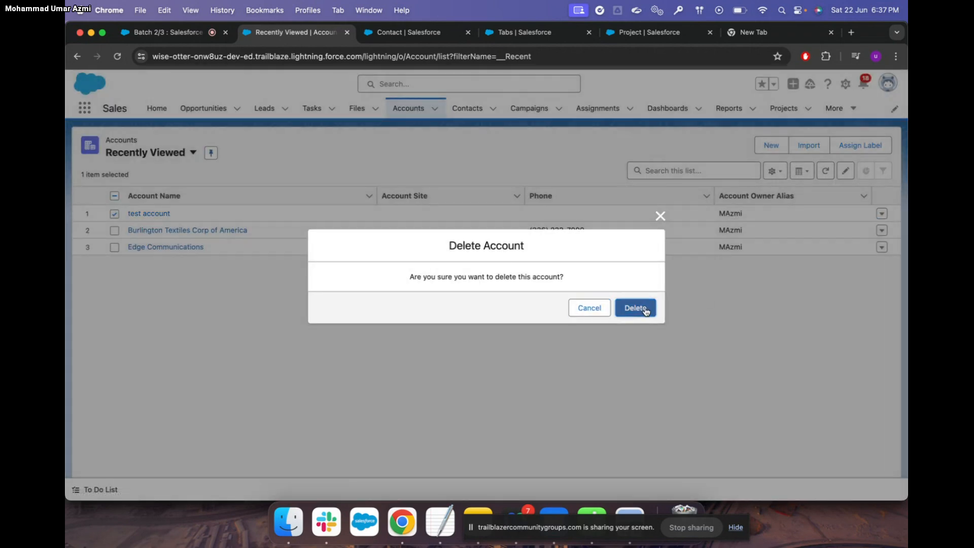
{"action": "left_click", "coordinate": [637, 308]}
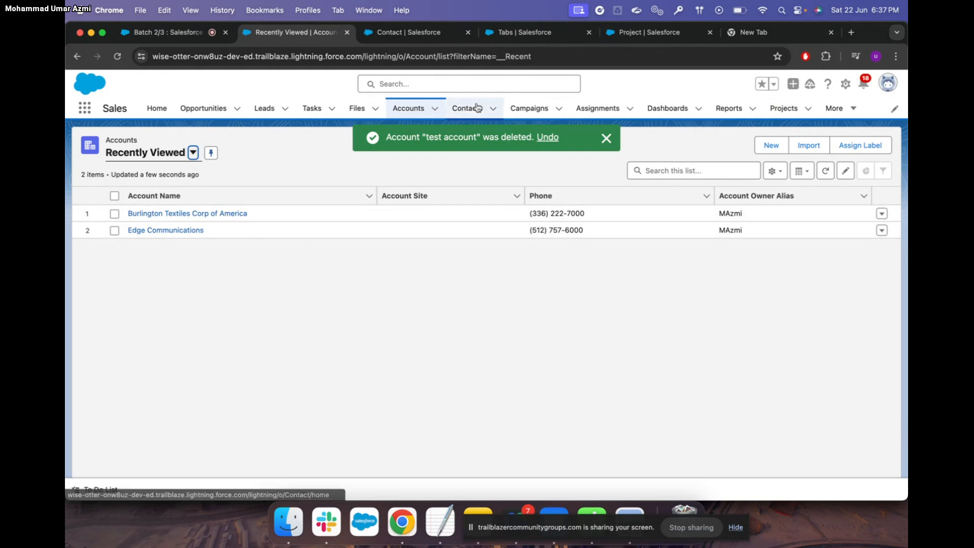
{"action": "left_click", "coordinate": [783, 109]}
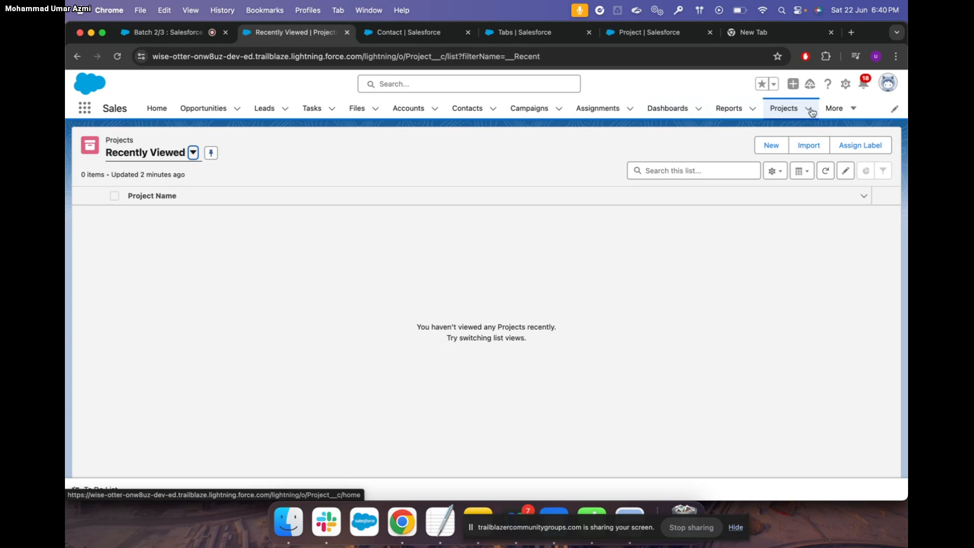
Drag Developers and then Projects directly below Assignments in the Sales nav bar and save the new order
{"action": "left_click", "coordinate": [849, 112]}
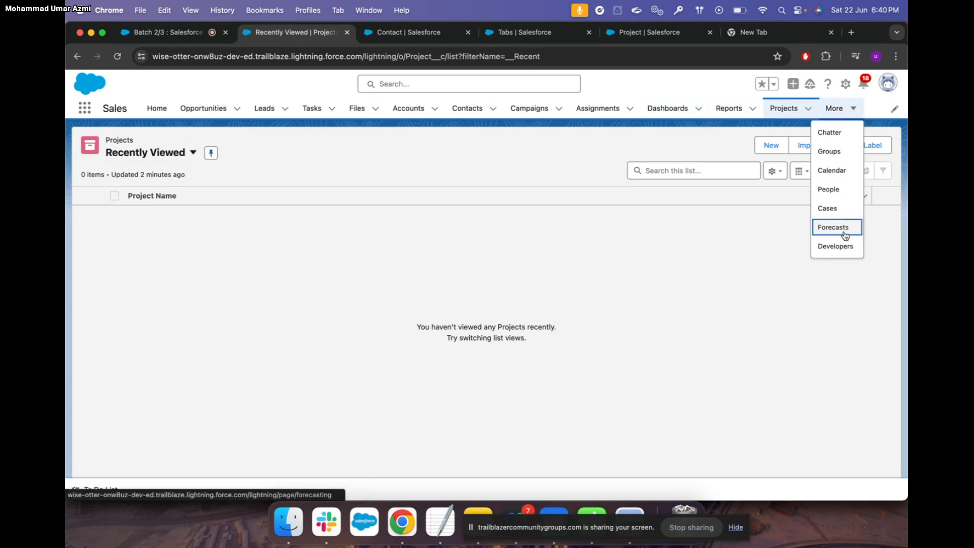
{"action": "left_click", "coordinate": [894, 108]}
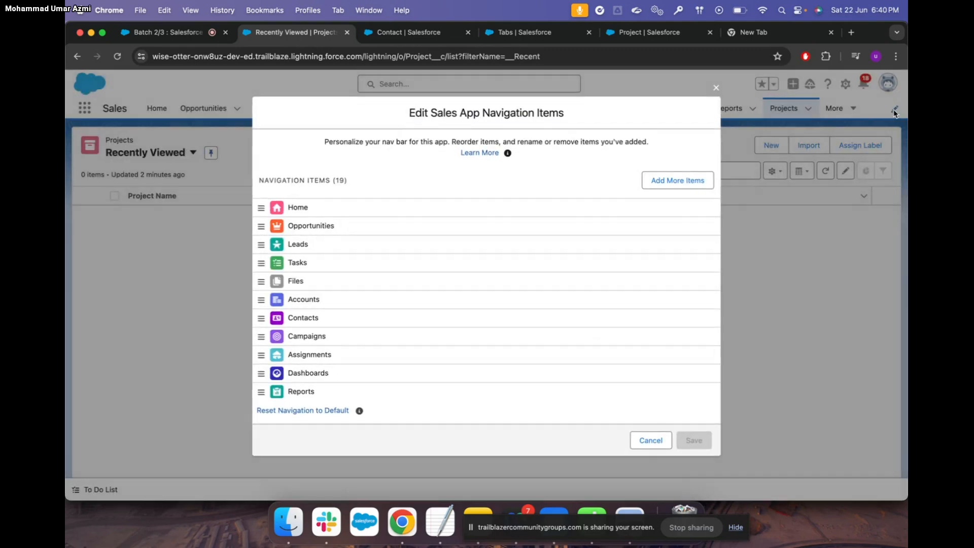
{"action": "scroll", "coordinate": [450, 311], "scroll_direction": "down", "scroll_amount": 5}
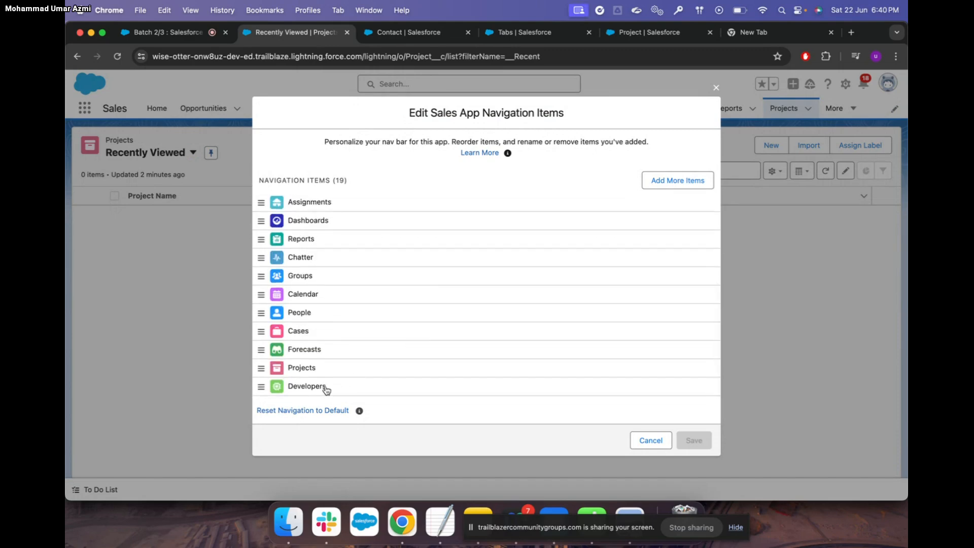
{"action": "left_click_drag", "start_coordinate": [341, 387], "coordinate": [330, 218]}
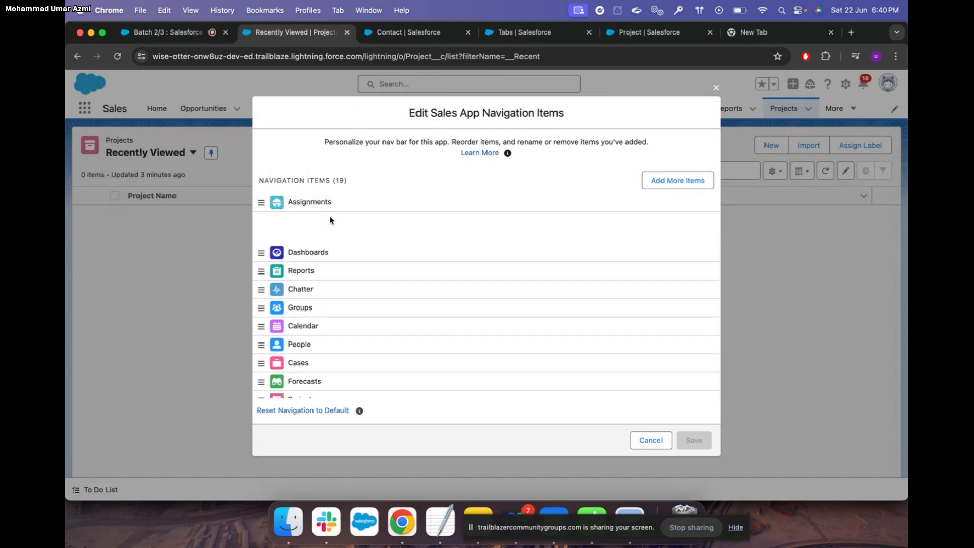
{"action": "left_click_drag", "start_coordinate": [306, 387], "coordinate": [315, 247]}
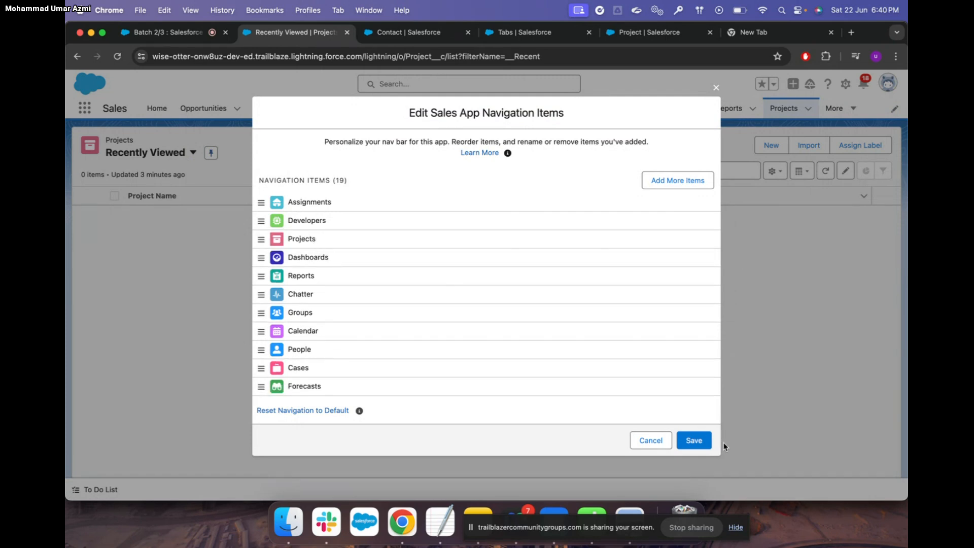
{"action": "left_click", "coordinate": [701, 444]}
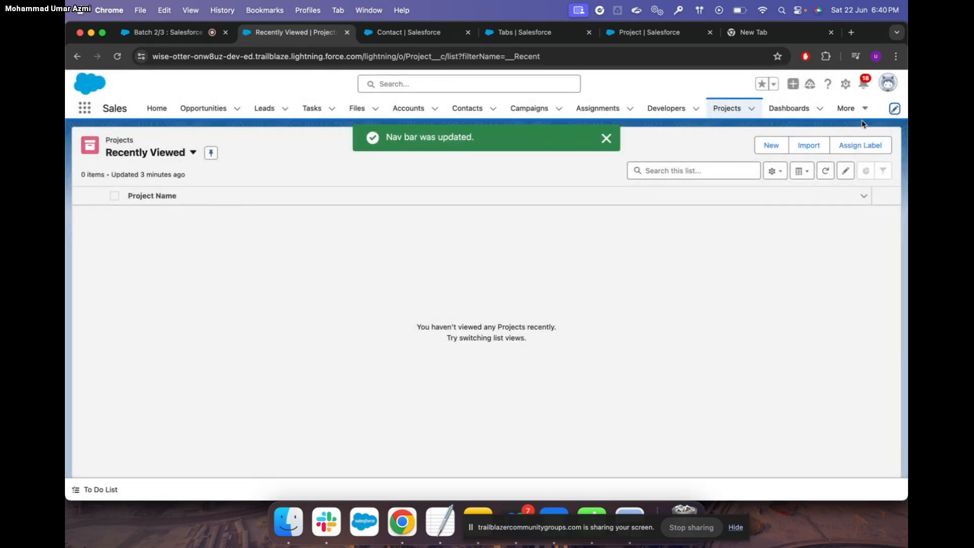
{"action": "left_click", "coordinate": [850, 109]}
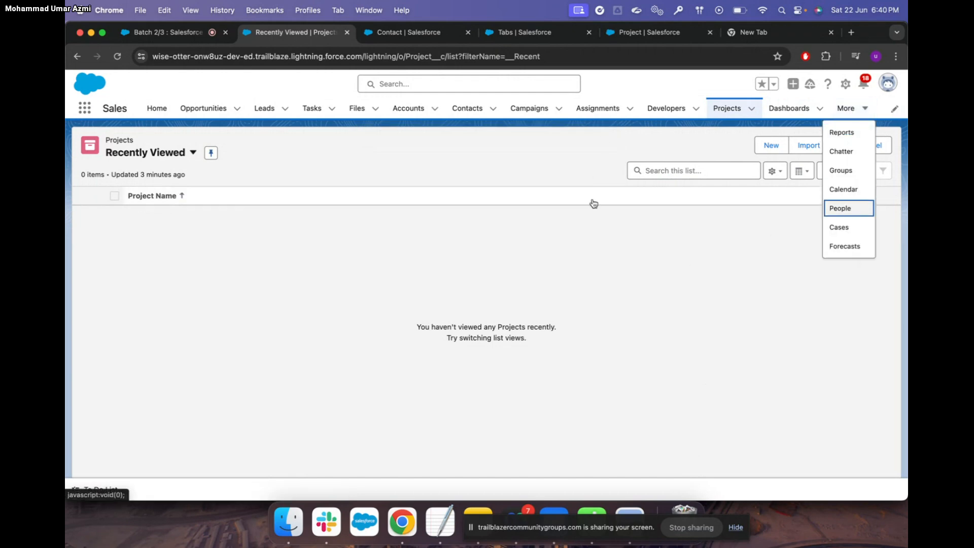
{"action": "left_click", "coordinate": [653, 236]}
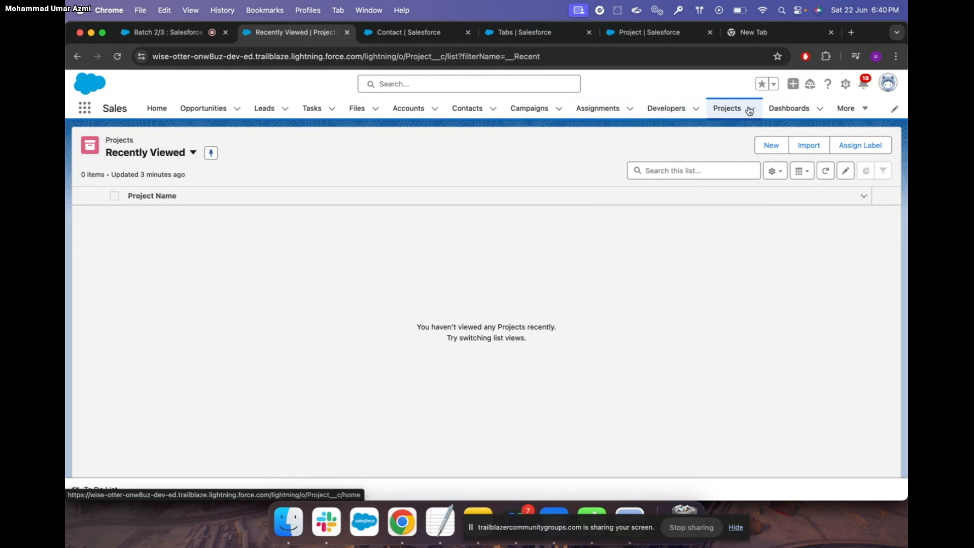
Browse the Projects, Developers and Assignments record lists, then return to the Contact setup browser tab
{"action": "left_click", "coordinate": [732, 109]}
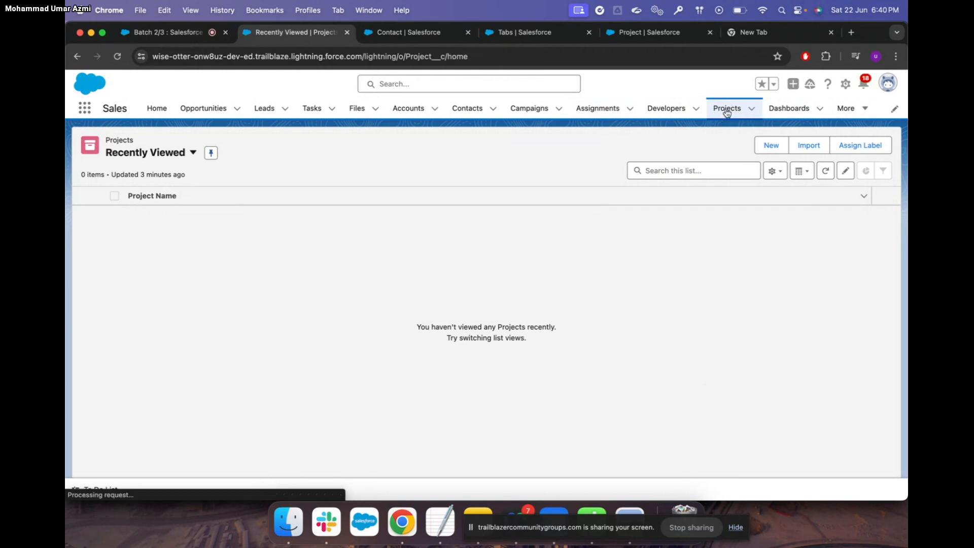
{"action": "left_click", "coordinate": [660, 114]}
{"action": "left_click", "coordinate": [597, 112]}
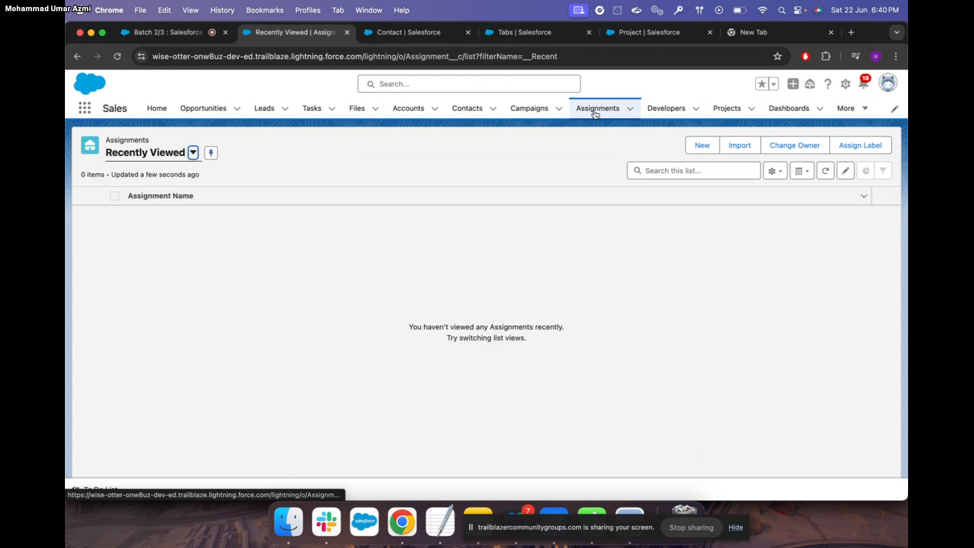
{"action": "left_click", "coordinate": [726, 109]}
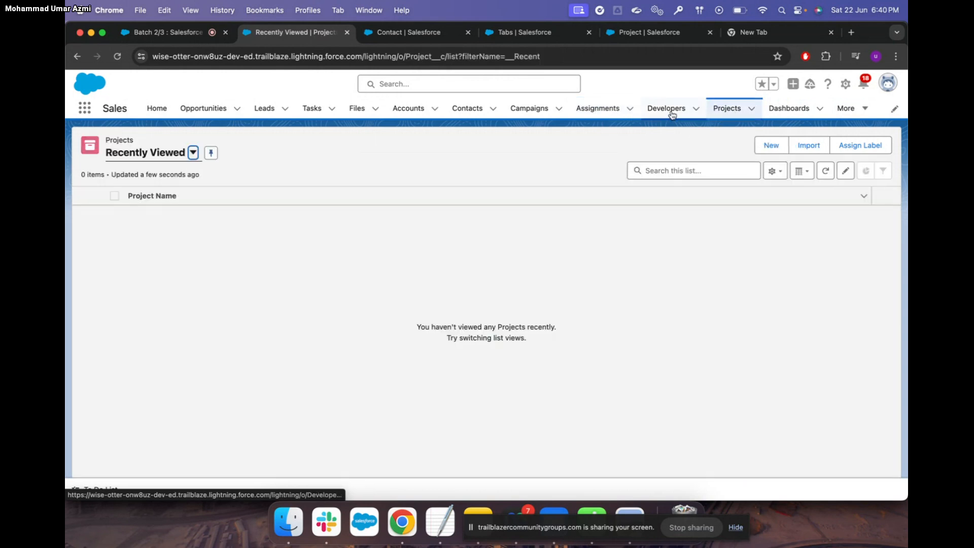
{"action": "left_click", "coordinate": [671, 114]}
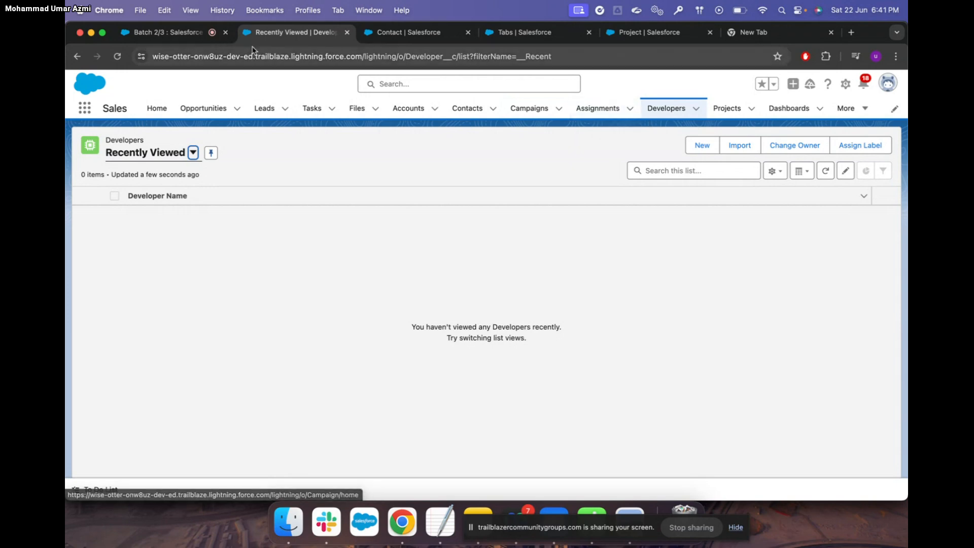
{"action": "left_click", "coordinate": [393, 40]}
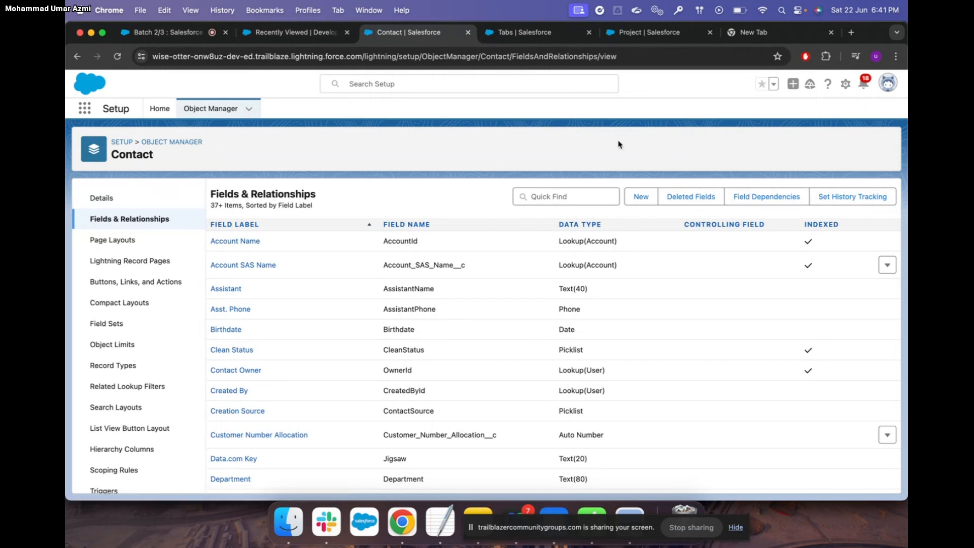
Filter Object Manager to find Assignment and show its Fields & Relationships list
{"action": "left_click", "coordinate": [192, 143]}
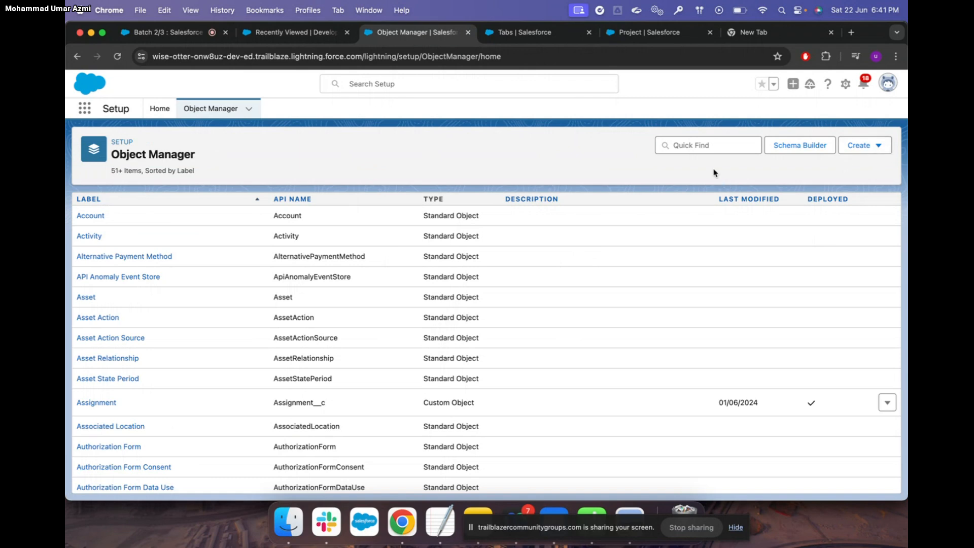
{"action": "left_click", "coordinate": [691, 145]}
{"action": "type", "text": "assi"}
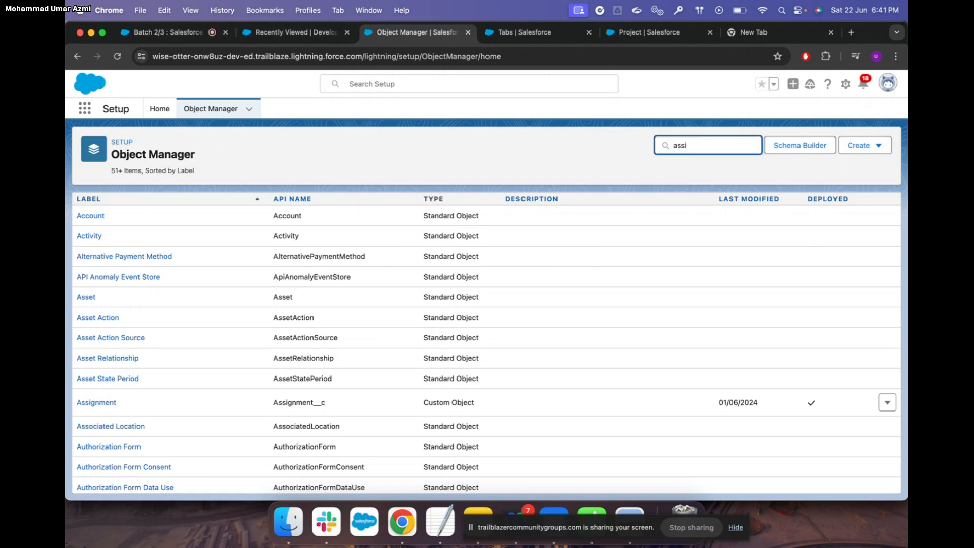
{"action": "left_click", "coordinate": [97, 222]}
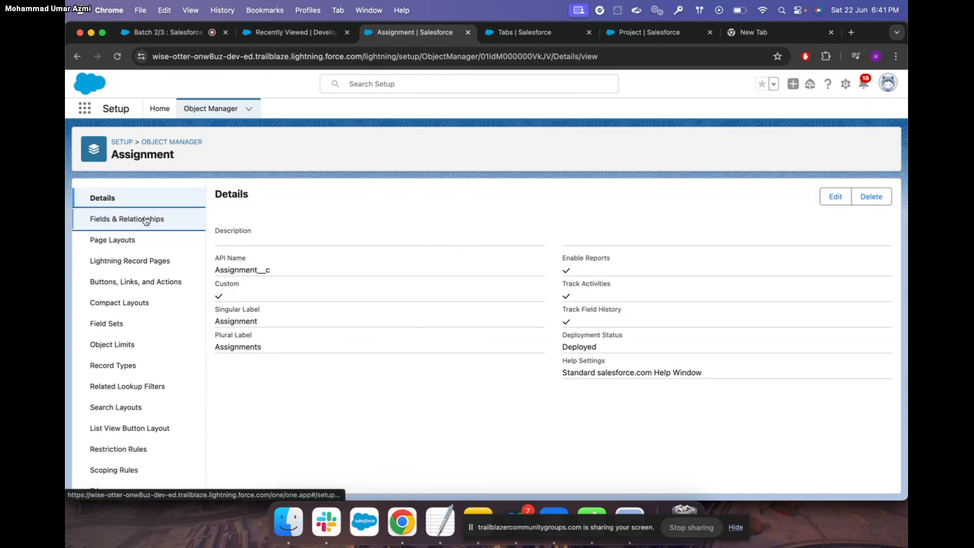
{"action": "left_click", "coordinate": [130, 219]}
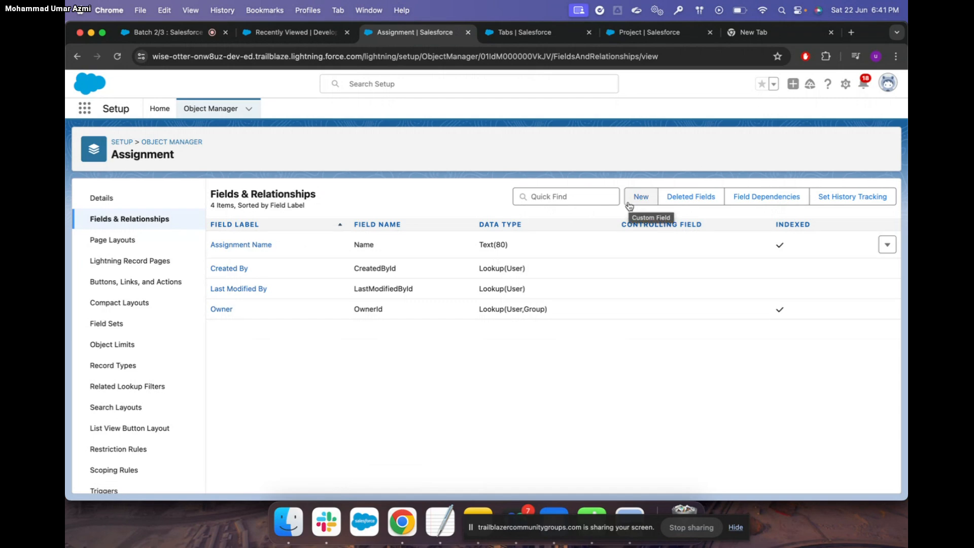
Start a new Assignment field of type Master-Detail Relationship
{"action": "left_click", "coordinate": [649, 202]}
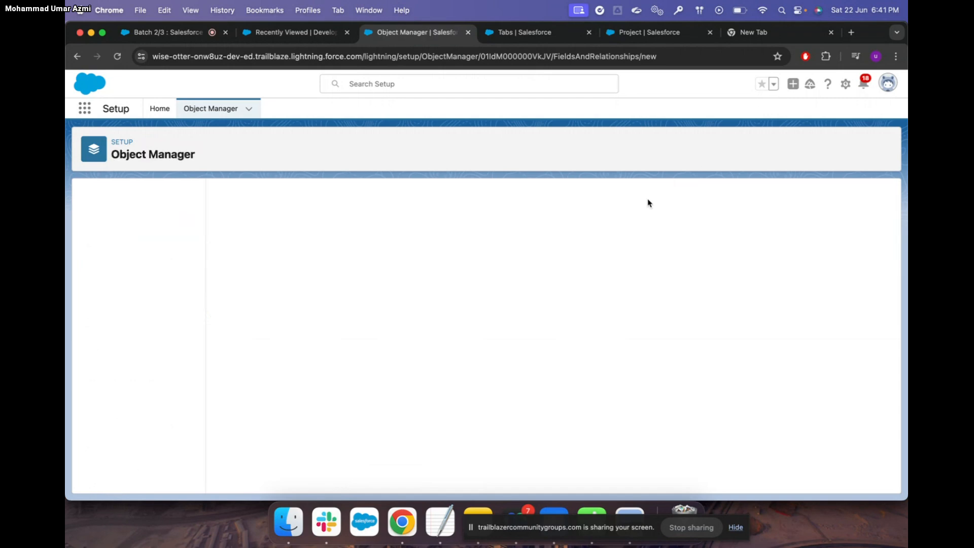
{"action": "scroll", "coordinate": [248, 401], "scroll_direction": "down", "scroll_amount": 3}
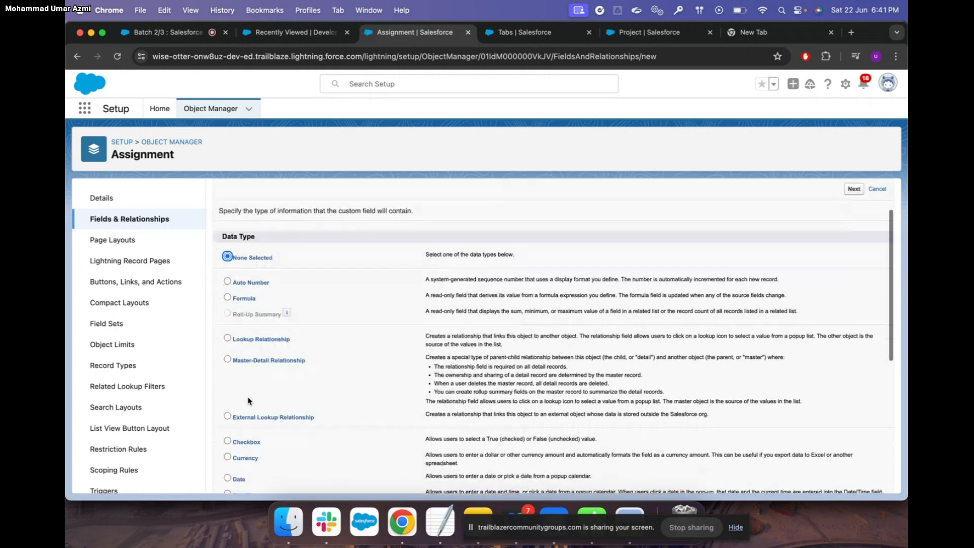
{"action": "left_click", "coordinate": [228, 353]}
{"action": "scroll", "coordinate": [623, 375], "scroll_direction": "down", "scroll_amount": 5}
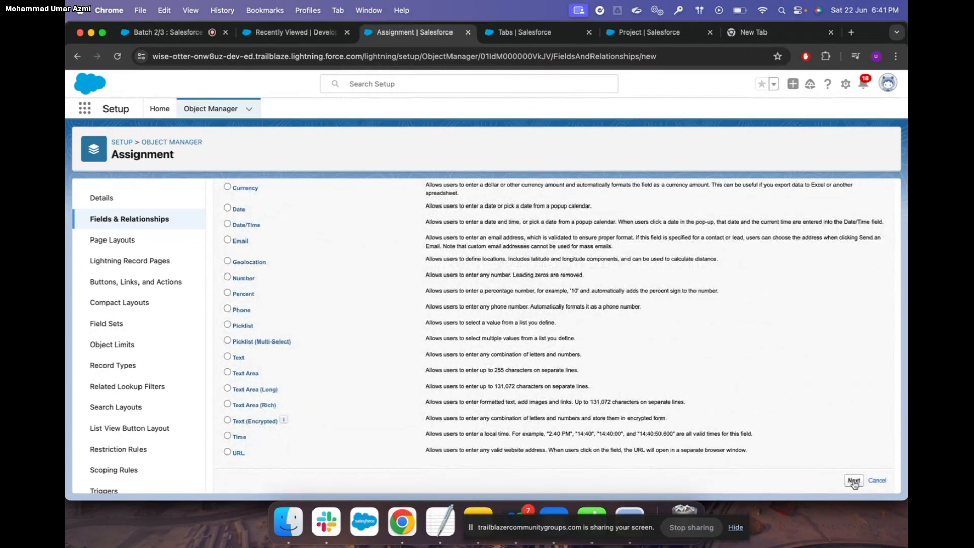
{"action": "left_click", "coordinate": [854, 480]}
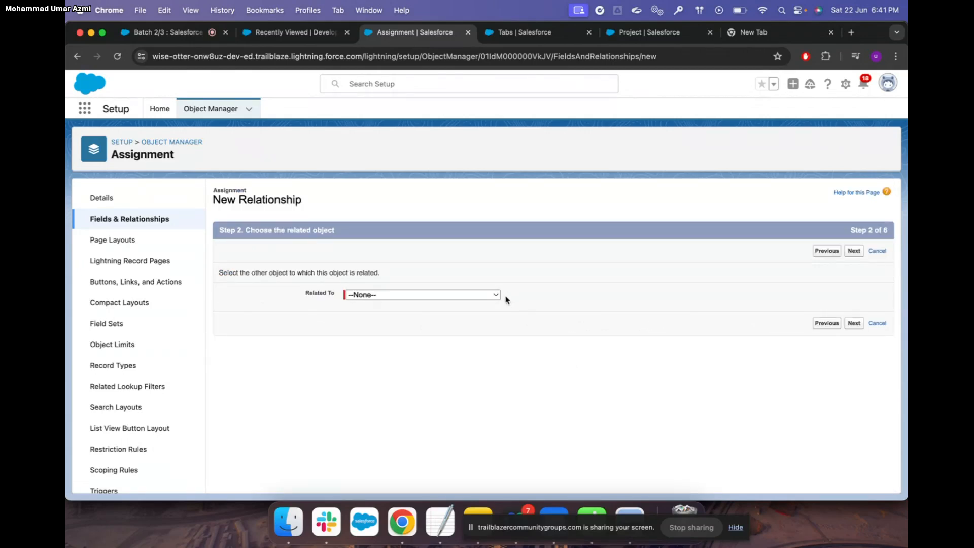
Choose Project as the related object for the master-detail field
{"action": "left_click", "coordinate": [495, 296]}
{"action": "type", "text": "pr"}
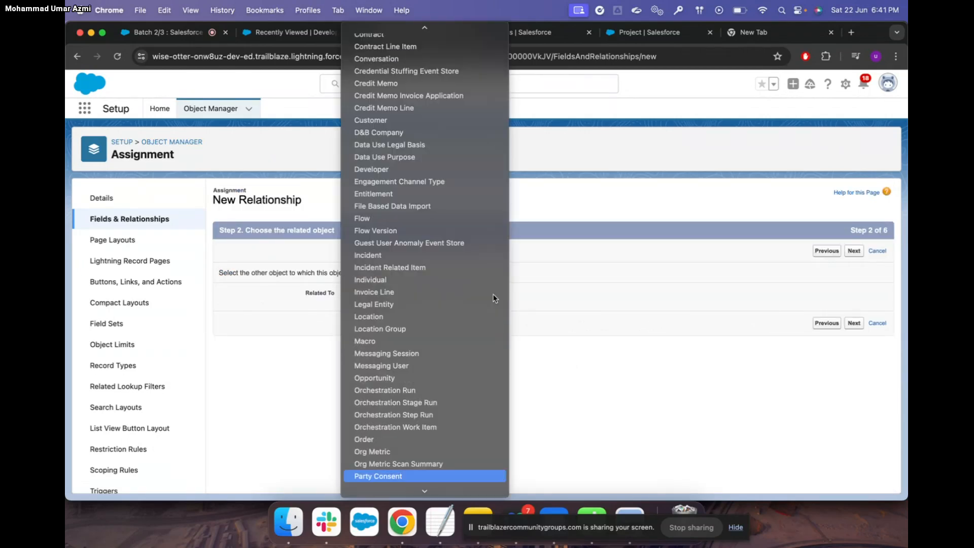
{"action": "left_click", "coordinate": [637, 365]}
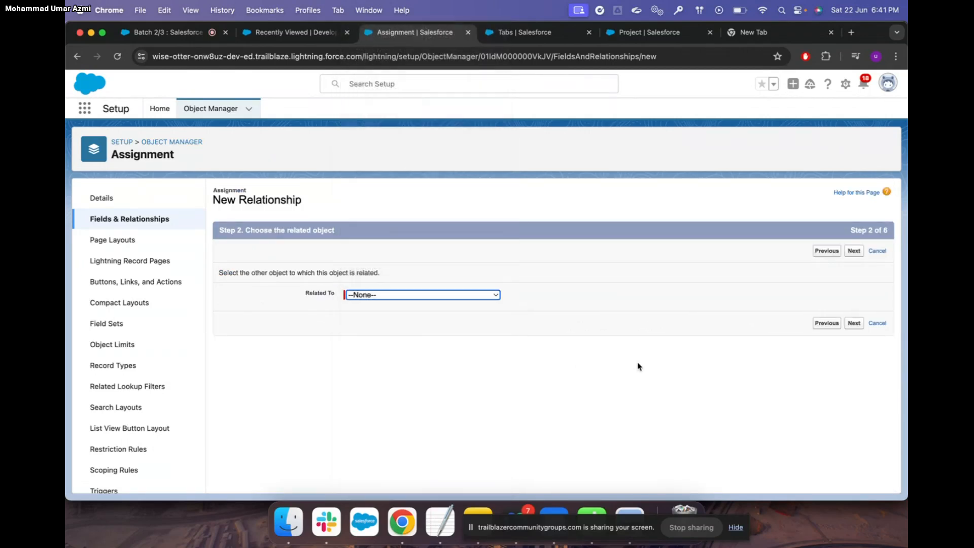
{"action": "left_click", "coordinate": [450, 297]}
{"action": "scroll", "coordinate": [438, 375], "scroll_direction": "down", "scroll_amount": 15}
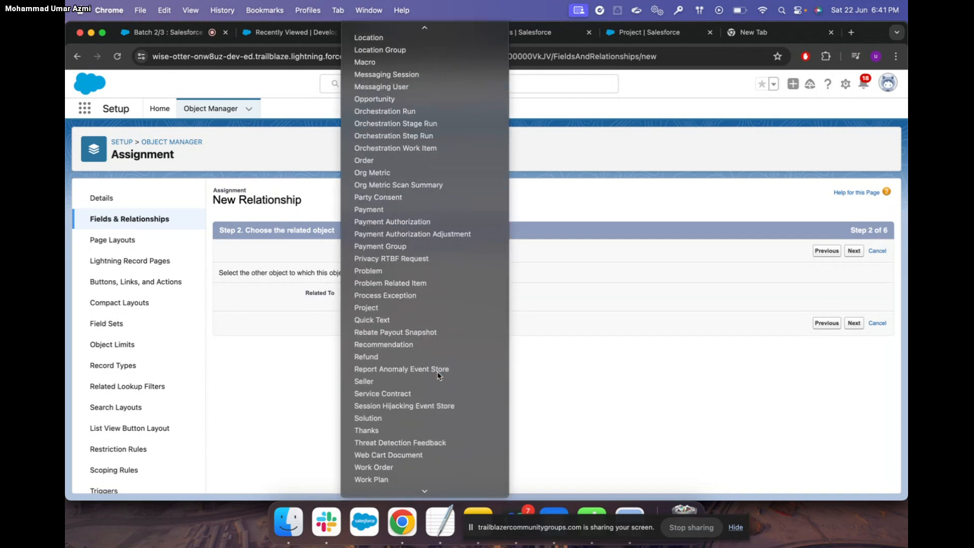
{"action": "scroll", "coordinate": [439, 376], "scroll_direction": "down", "scroll_amount": 2}
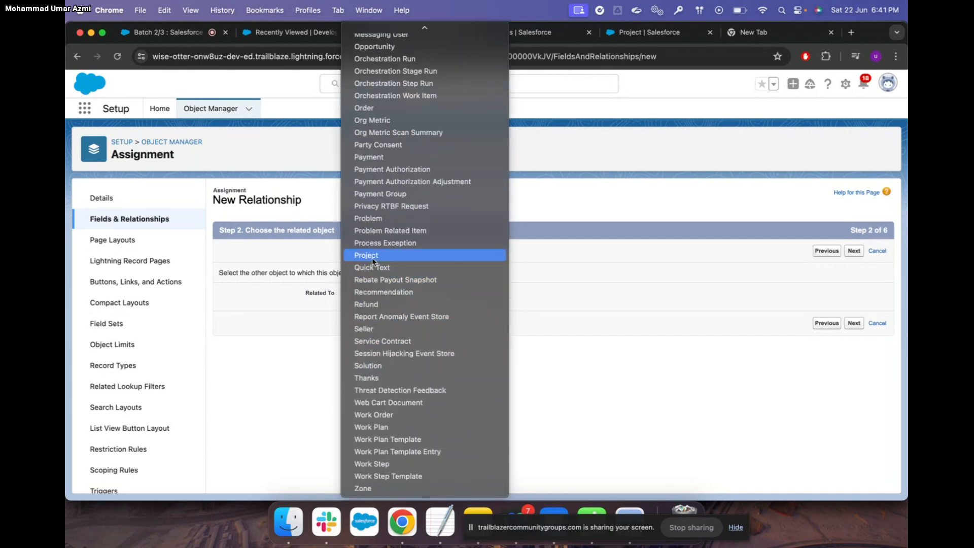
{"action": "left_click", "coordinate": [373, 260]}
{"action": "left_click", "coordinate": [853, 323]}
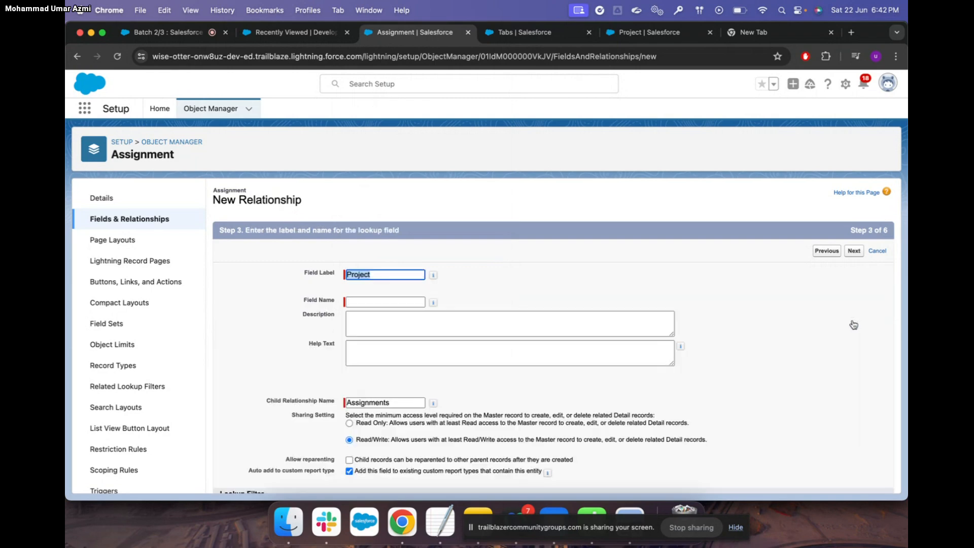
Auto-fill the Project field name and accept default security and page layout settings
{"action": "left_click", "coordinate": [369, 302]}
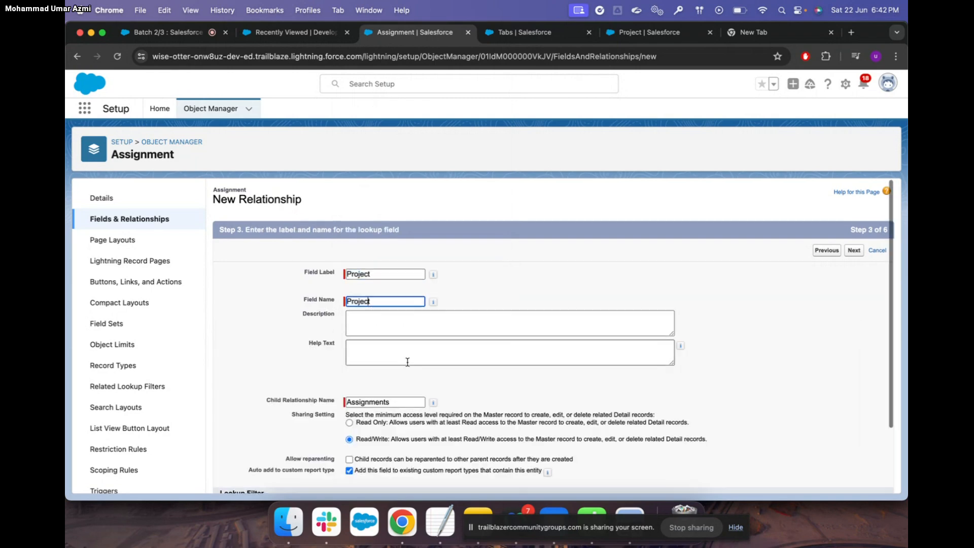
{"action": "scroll", "coordinate": [407, 359], "scroll_direction": "down", "scroll_amount": 3}
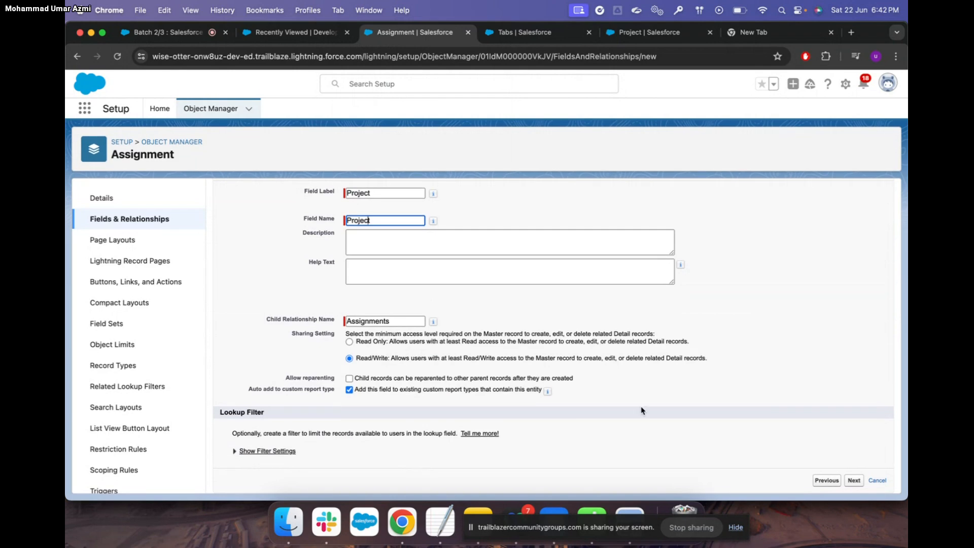
{"action": "left_click", "coordinate": [854, 481]}
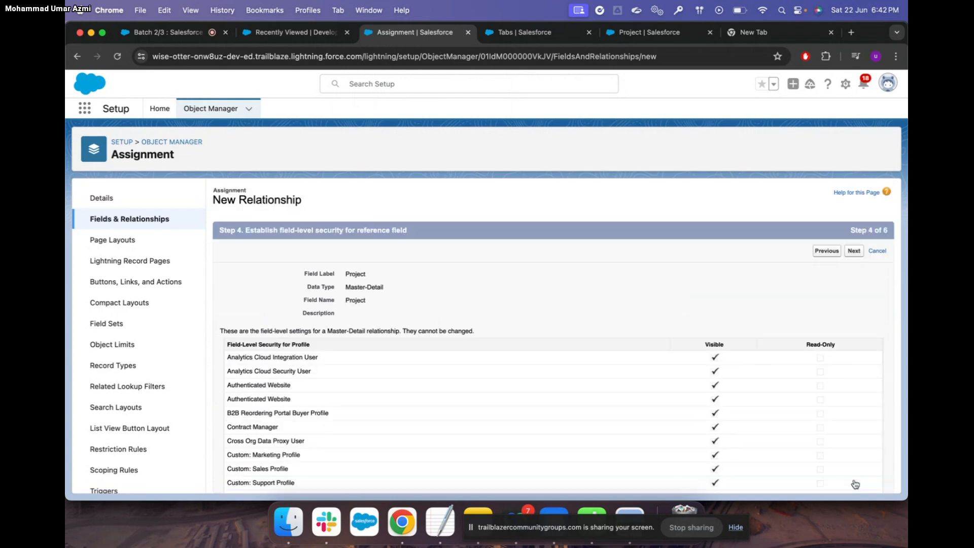
{"action": "scroll", "coordinate": [831, 398], "scroll_direction": "down", "scroll_amount": 10}
{"action": "left_click", "coordinate": [853, 479]}
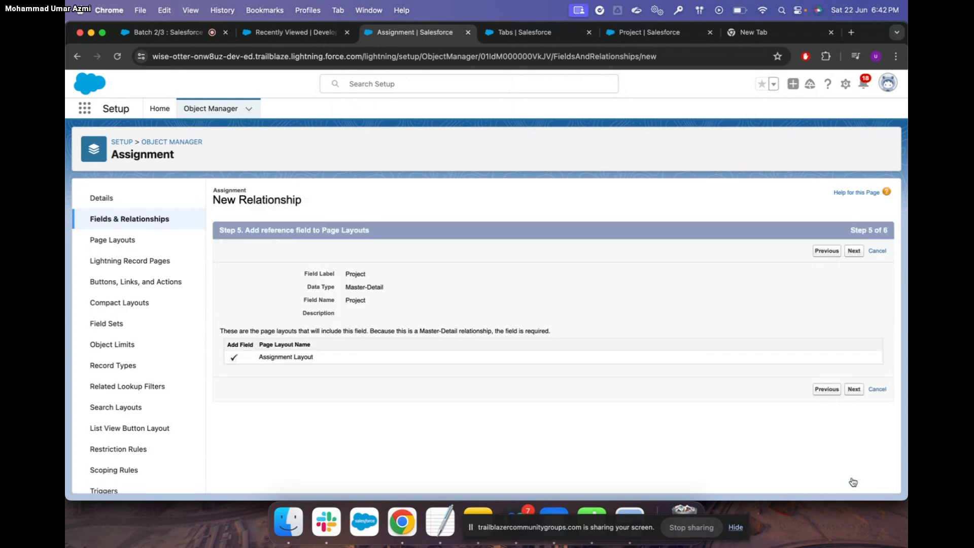
{"action": "left_click", "coordinate": [854, 390]}
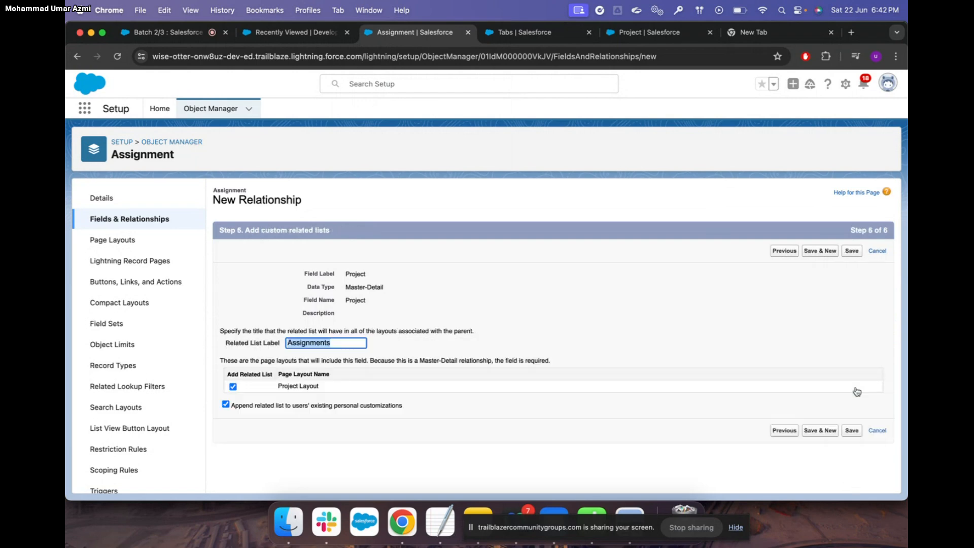
Save the Project field and start another Master-Detail Relationship field
{"action": "left_click", "coordinate": [822, 431]}
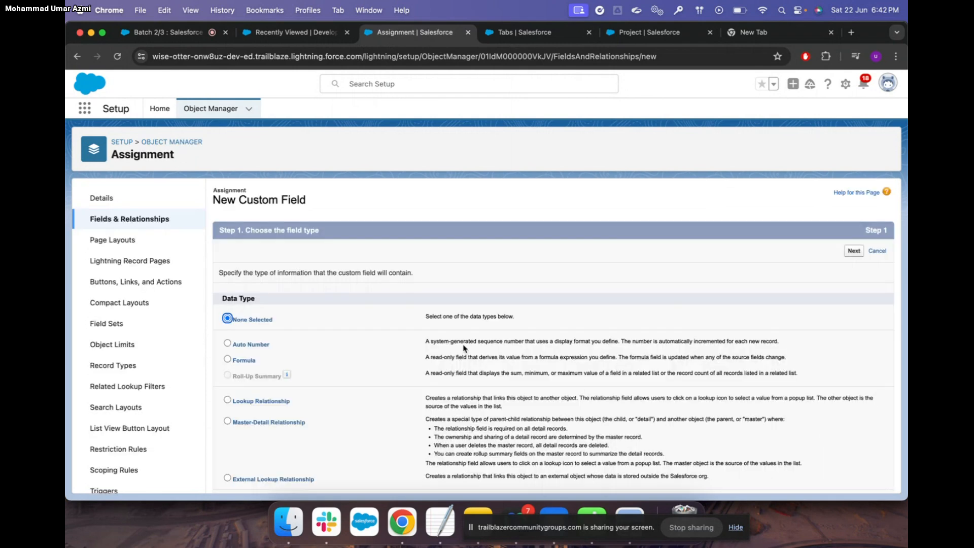
{"action": "scroll", "coordinate": [239, 243], "scroll_direction": "down", "scroll_amount": 5}
{"action": "left_click", "coordinate": [227, 240]}
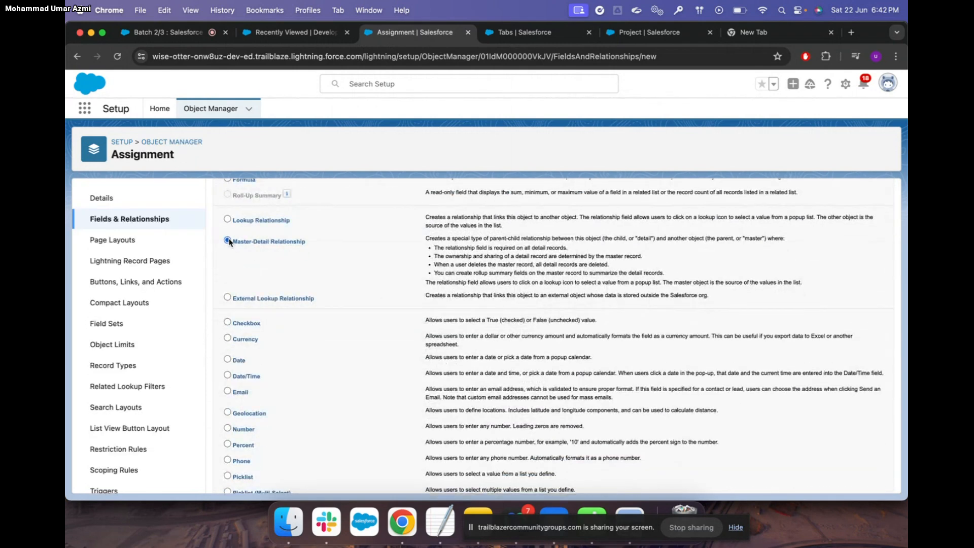
{"action": "scroll", "coordinate": [736, 386], "scroll_direction": "down", "scroll_amount": 4}
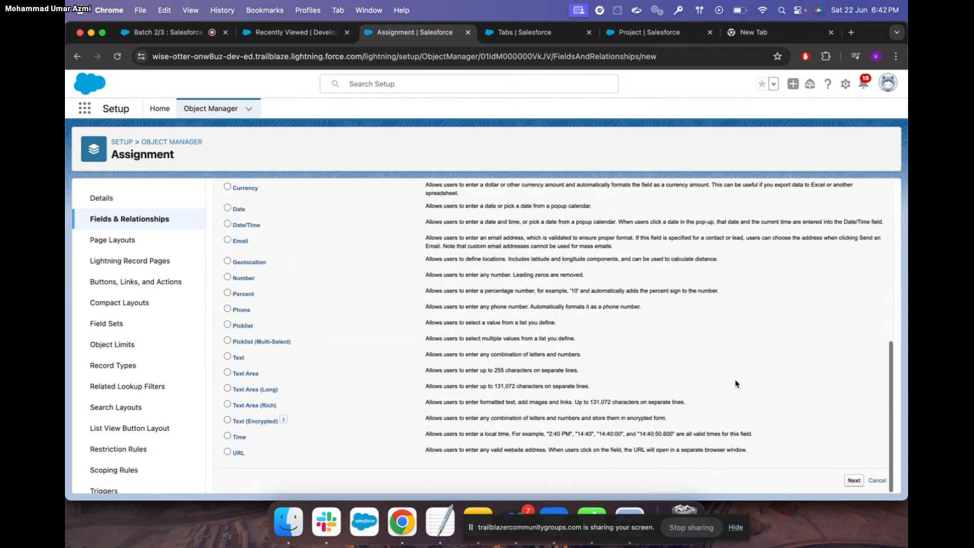
{"action": "left_click", "coordinate": [855, 482]}
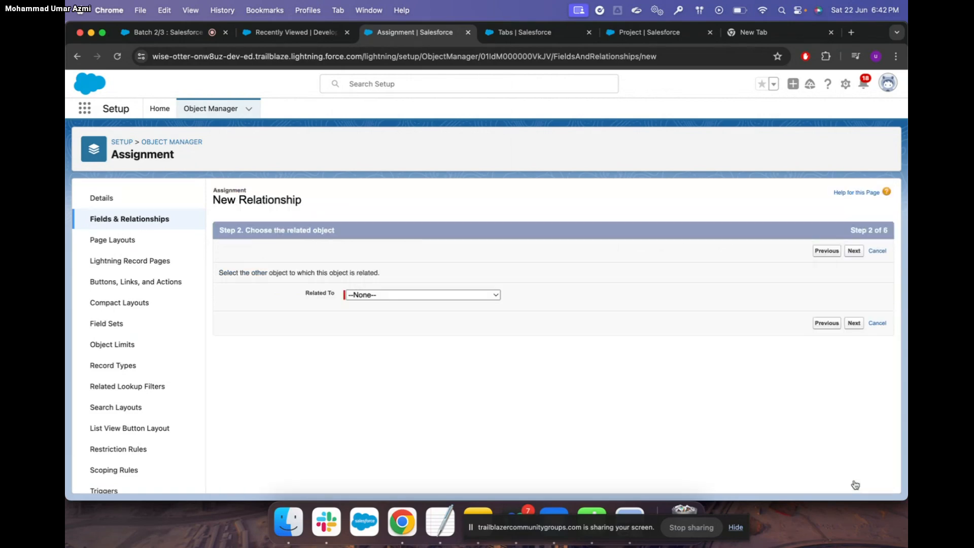
Choose Developer as the related object for the new field
{"action": "left_click", "coordinate": [495, 296]}
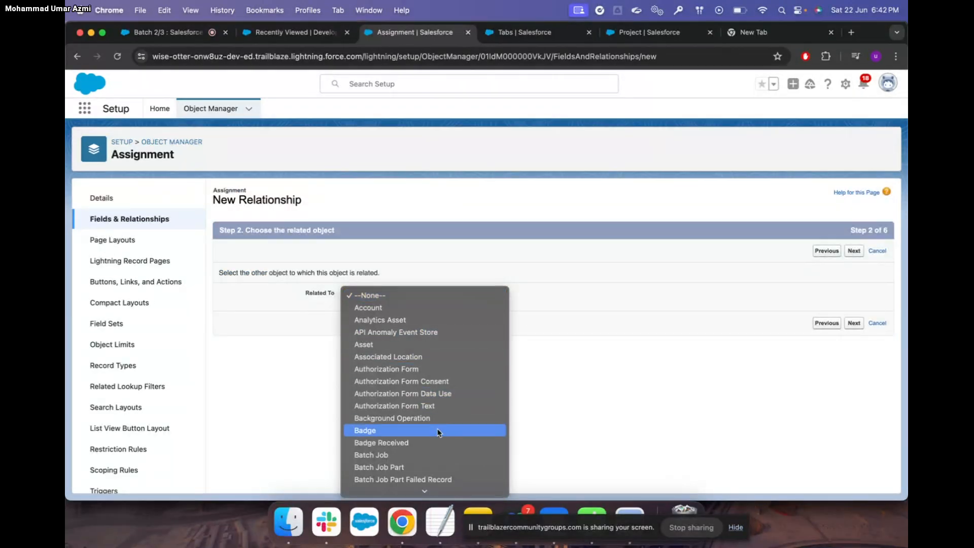
{"action": "scroll", "coordinate": [439, 432], "scroll_direction": "down", "scroll_amount": 10}
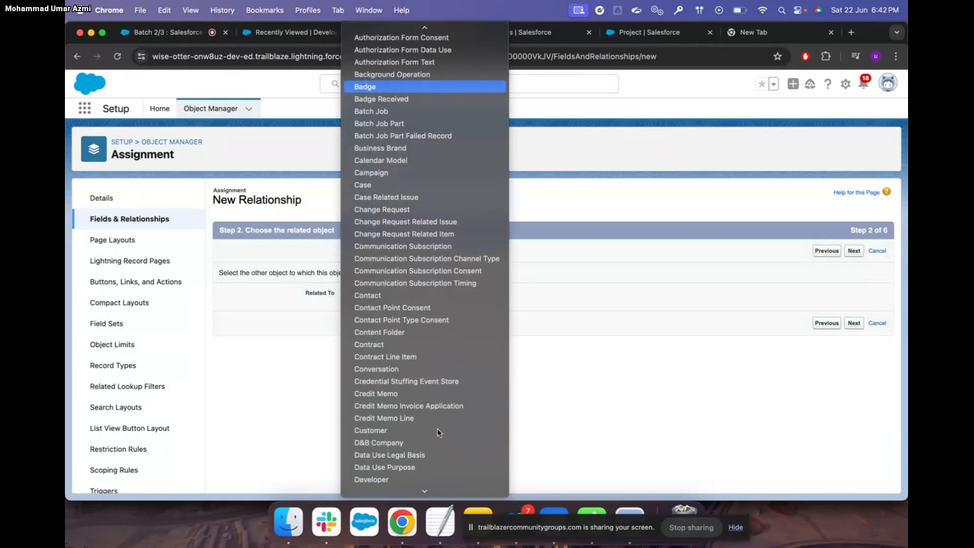
{"action": "scroll", "coordinate": [439, 431], "scroll_direction": "down", "scroll_amount": 3}
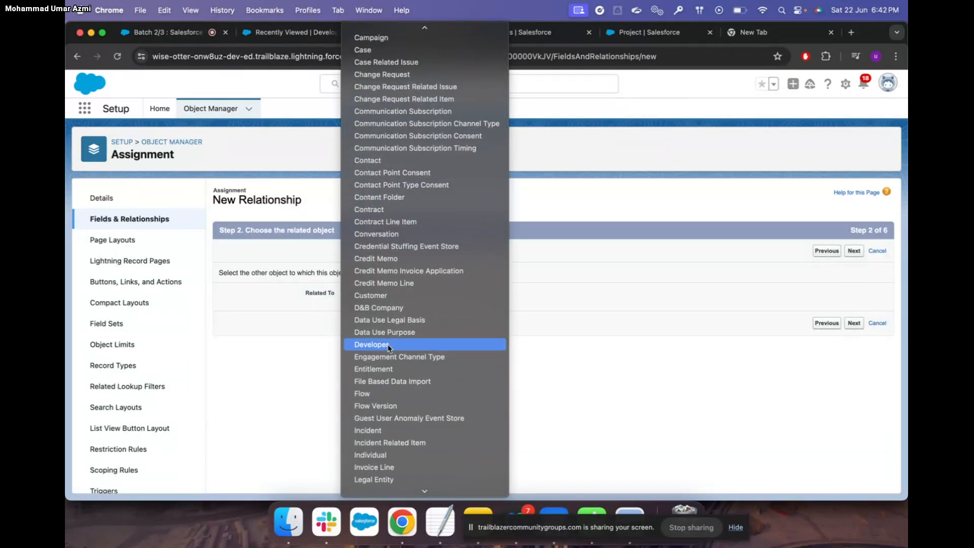
{"action": "left_click", "coordinate": [388, 343]}
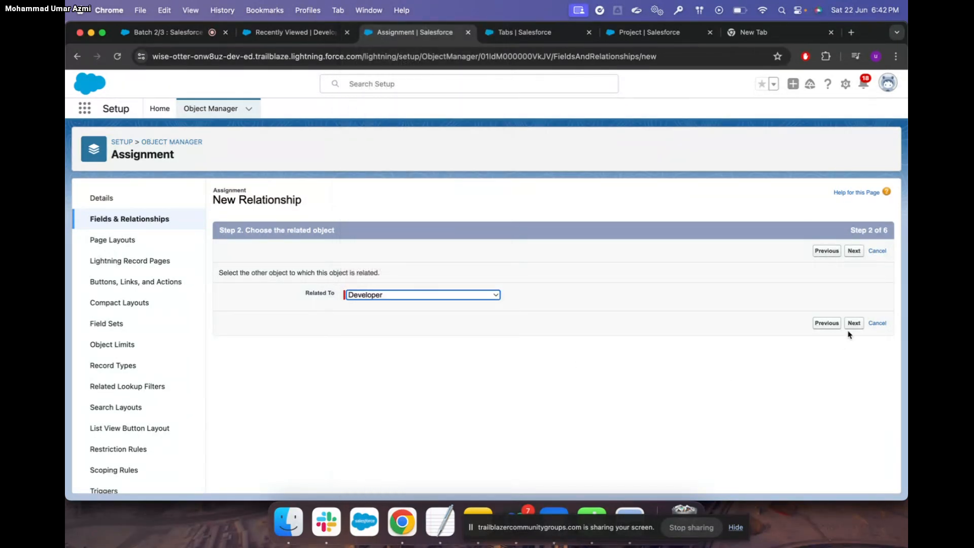
{"action": "left_click", "coordinate": [854, 323]}
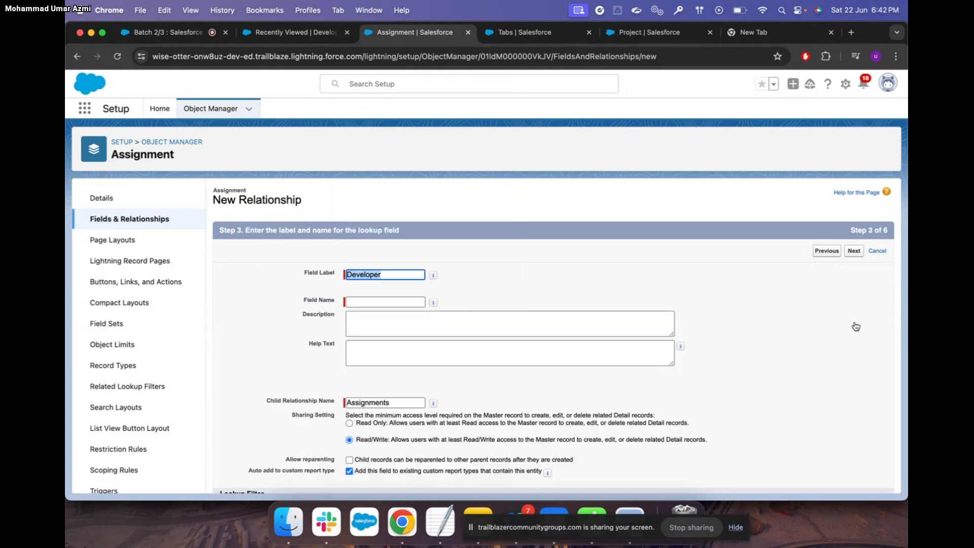
Auto-fill the Developer field name, accept default security, layout and related list, then save
{"action": "scroll", "coordinate": [573, 341], "scroll_direction": "down", "scroll_amount": 1}
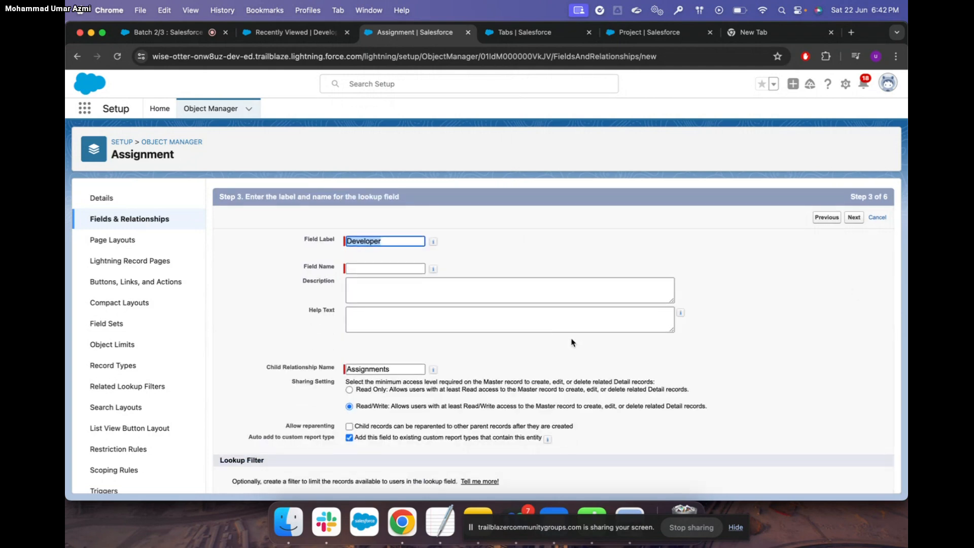
{"action": "key", "text": "Tab"}
{"action": "scroll", "coordinate": [400, 324], "scroll_direction": "down", "scroll_amount": 2}
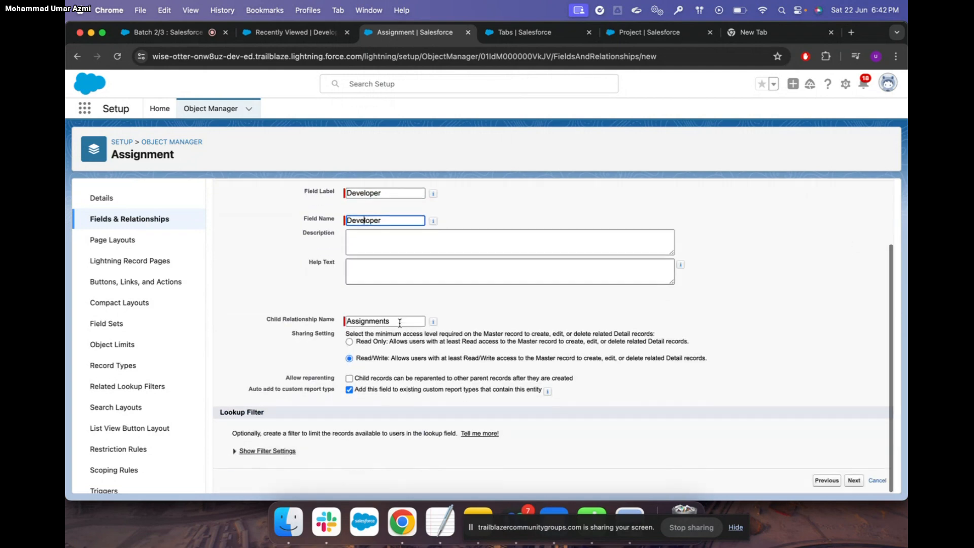
{"action": "left_click", "coordinate": [848, 480]}
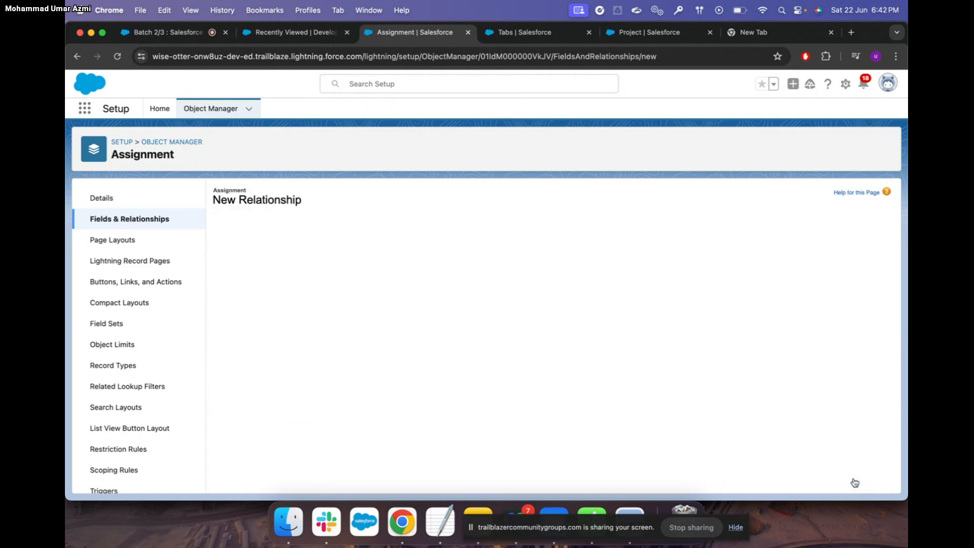
{"action": "scroll", "coordinate": [605, 403], "scroll_direction": "down", "scroll_amount": 10}
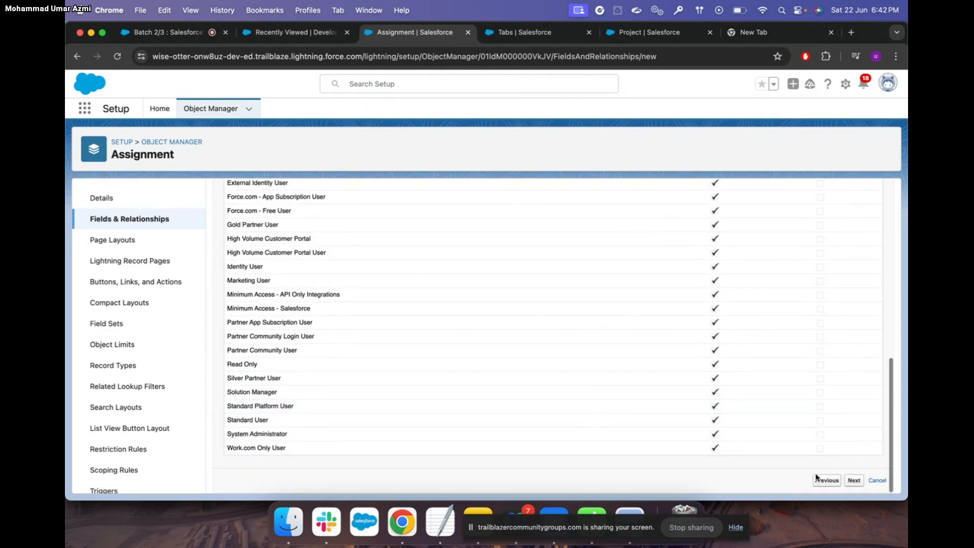
{"action": "left_click", "coordinate": [856, 480]}
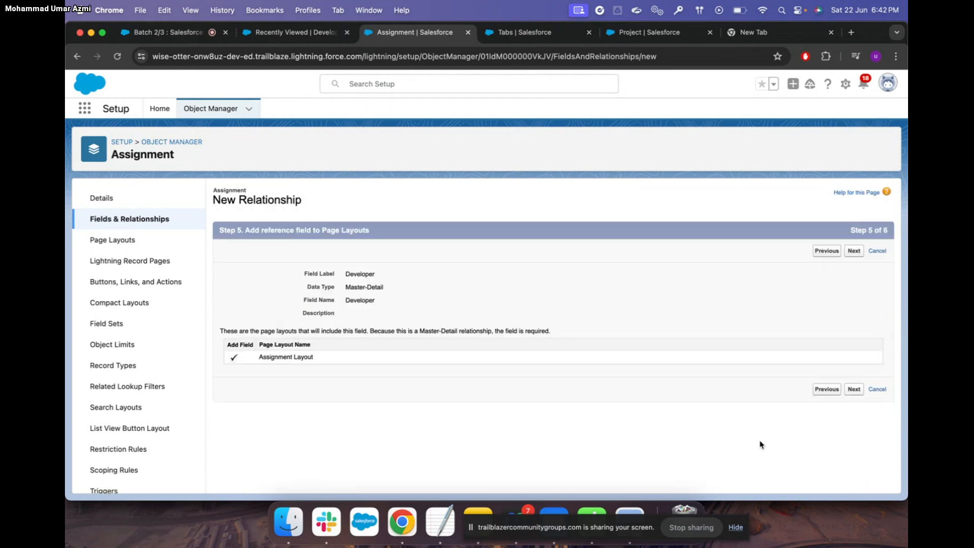
{"action": "left_click", "coordinate": [854, 389]}
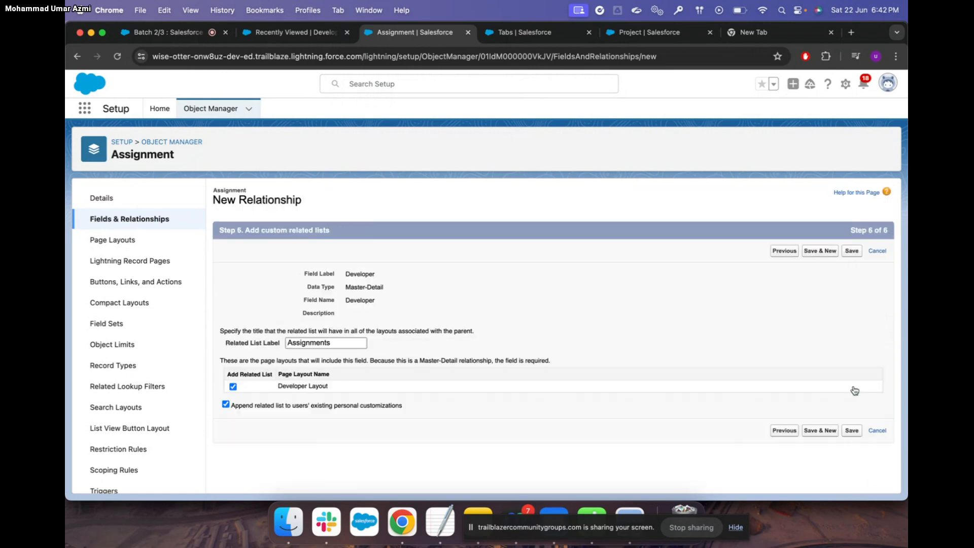
{"action": "left_click", "coordinate": [852, 430]}
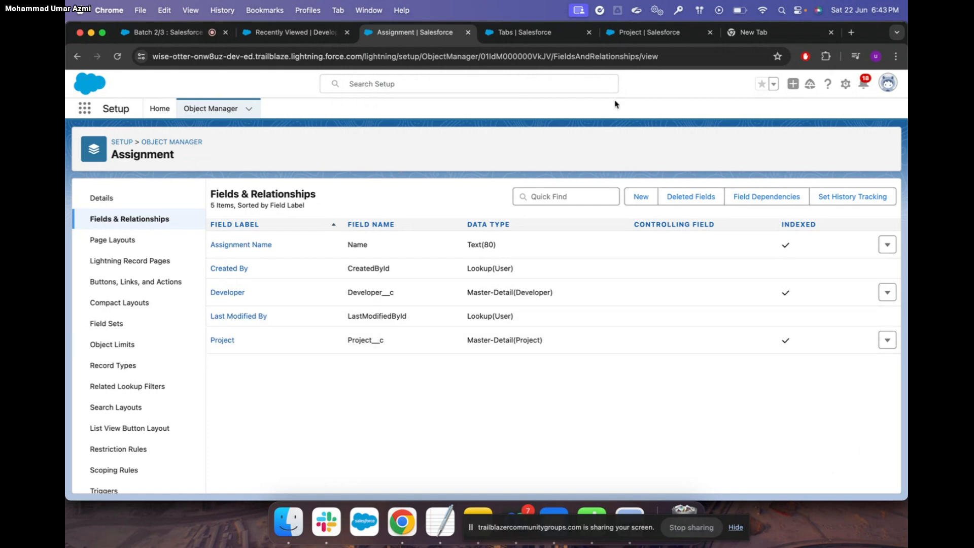
Go to the Projects list and start a new Project record
{"action": "left_click", "coordinate": [653, 34]}
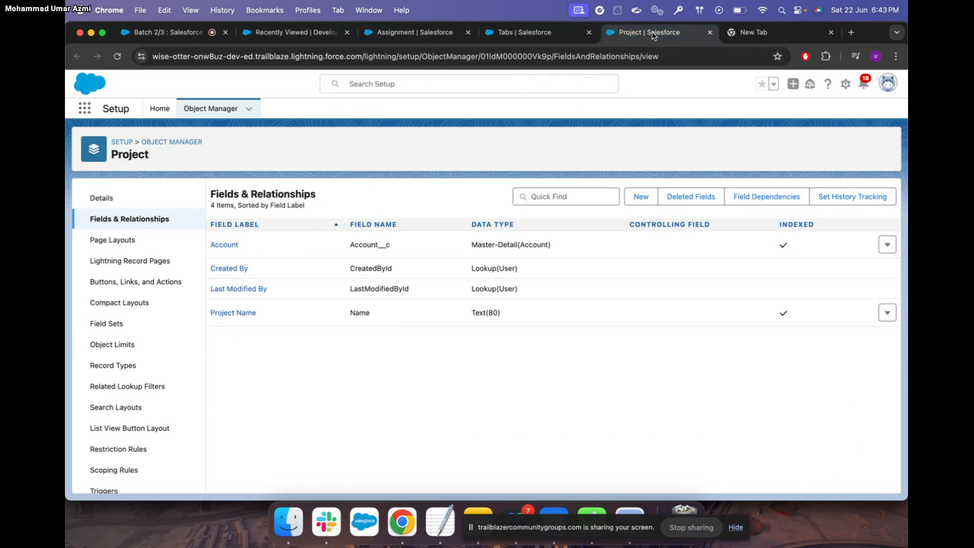
{"action": "left_click", "coordinate": [305, 32]}
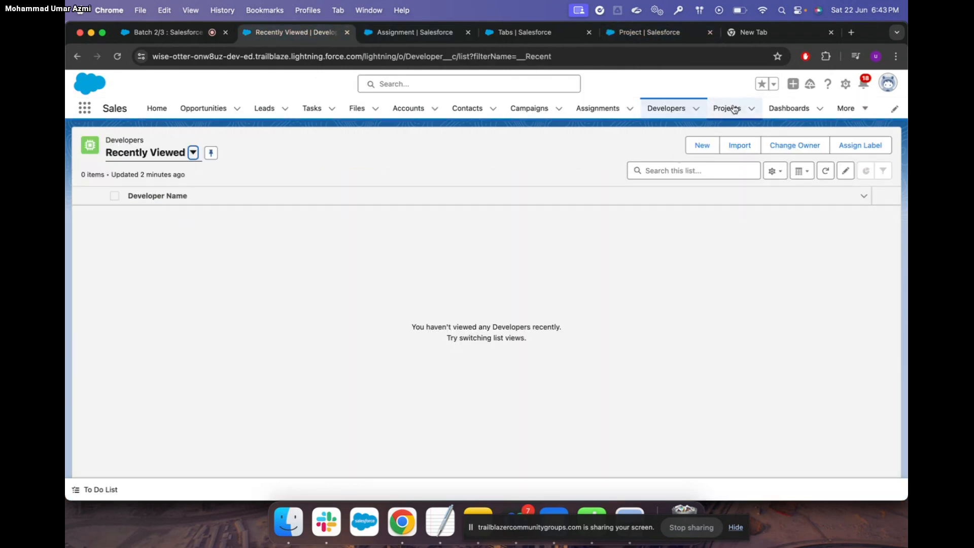
{"action": "left_click", "coordinate": [728, 108]}
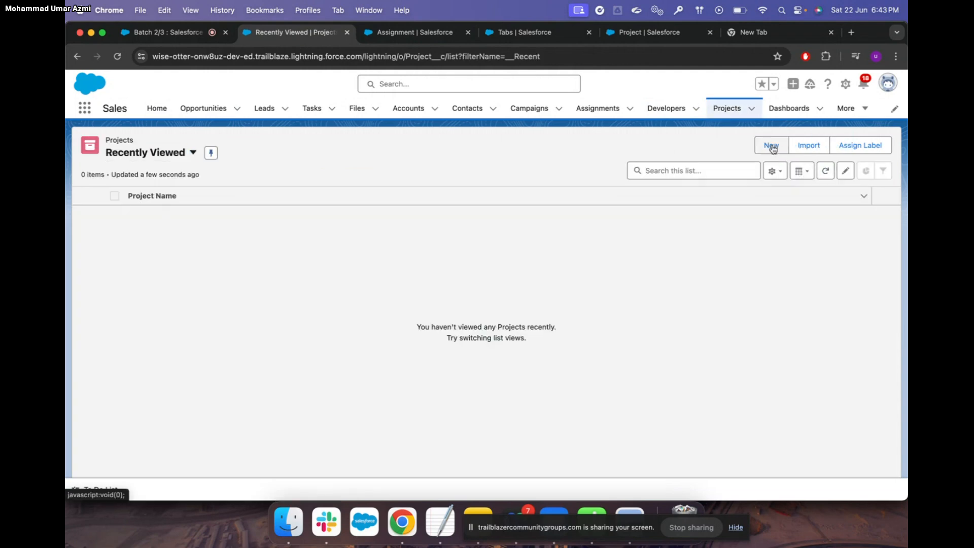
{"action": "left_click", "coordinate": [771, 145]}
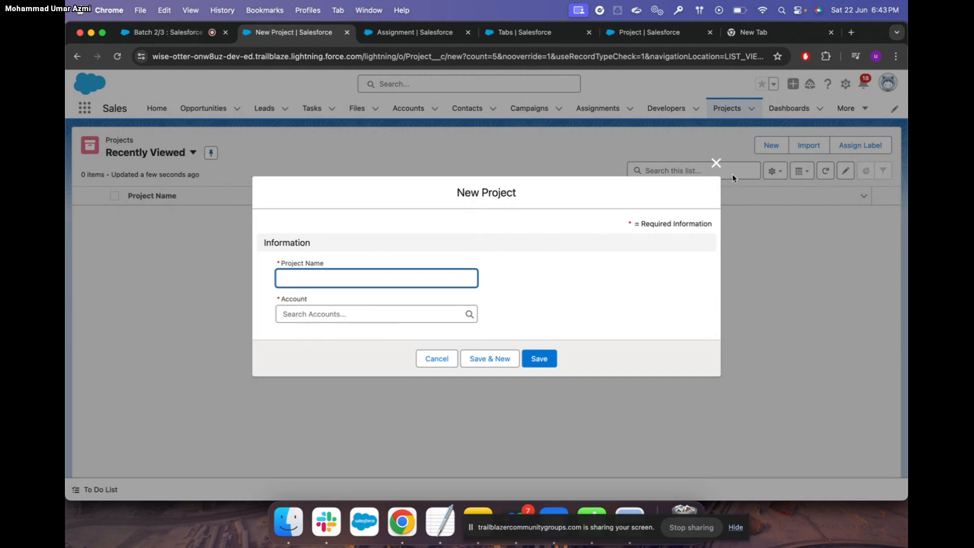
Choose Delete for the Account field on the Project object's field list
{"action": "left_click", "coordinate": [665, 34]}
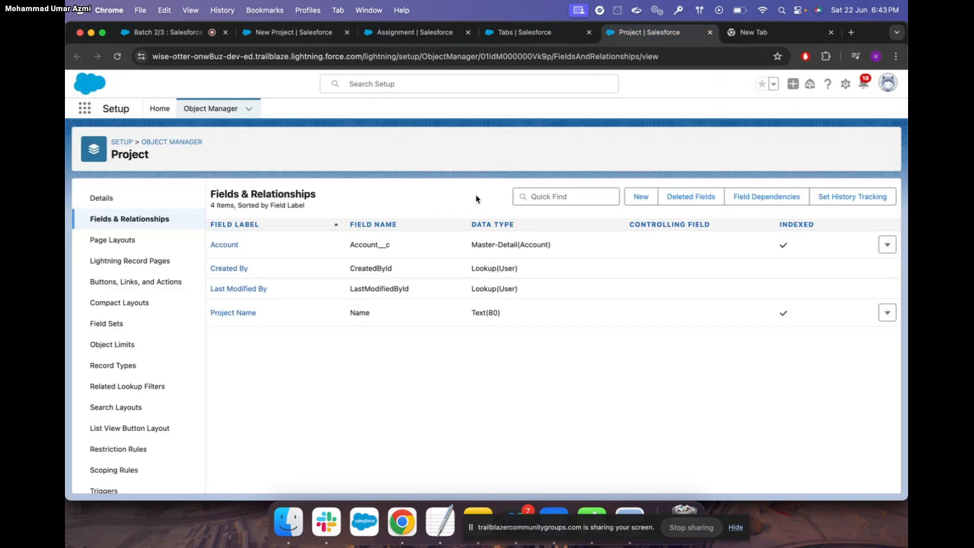
{"action": "left_click", "coordinate": [887, 248]}
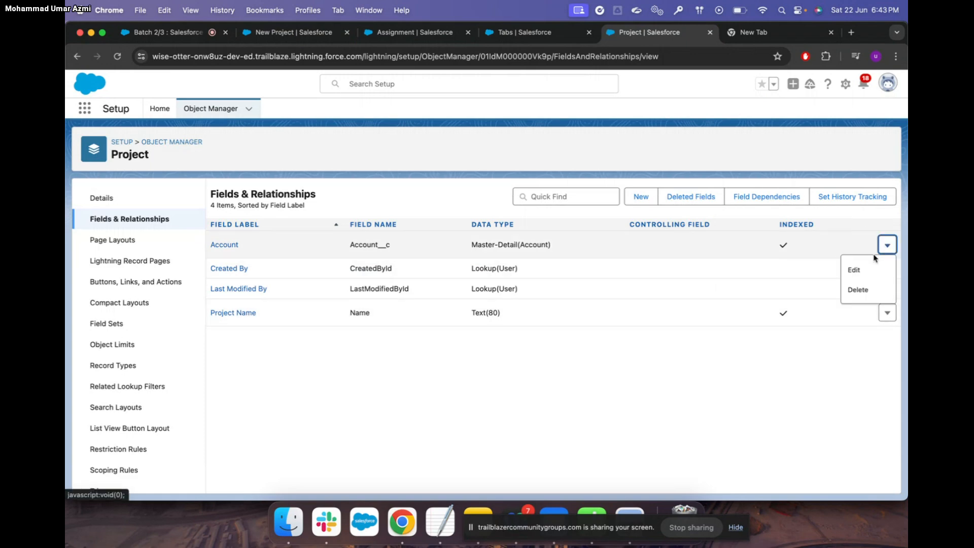
{"action": "left_click", "coordinate": [861, 291]}
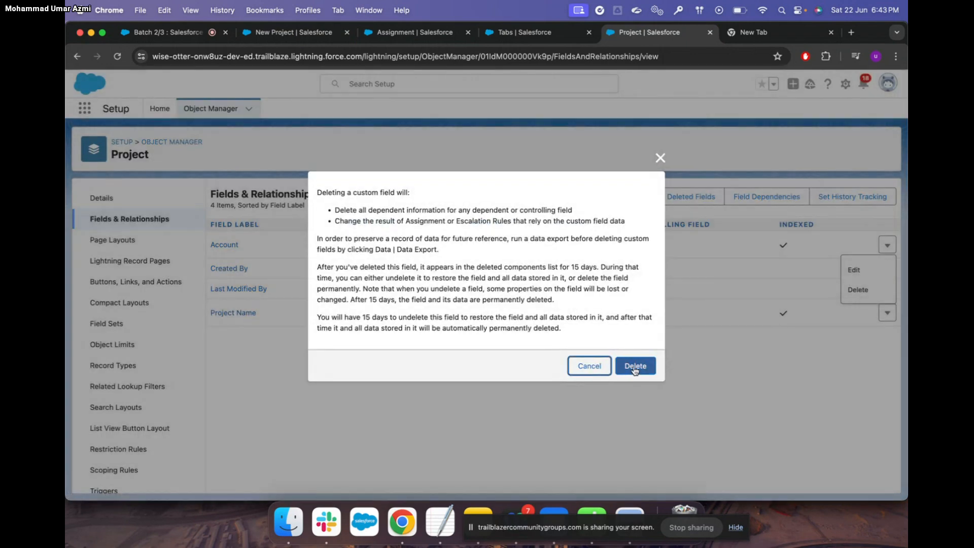
Delete the Project object's Account field, retrying after the error, and return to the New Project form
{"action": "left_click", "coordinate": [634, 366]}
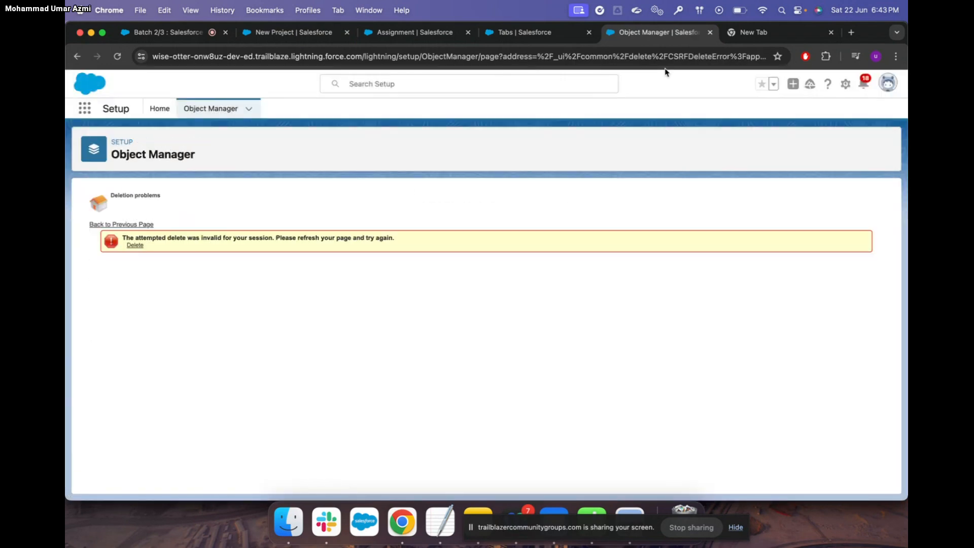
{"action": "left_click", "coordinate": [137, 247]}
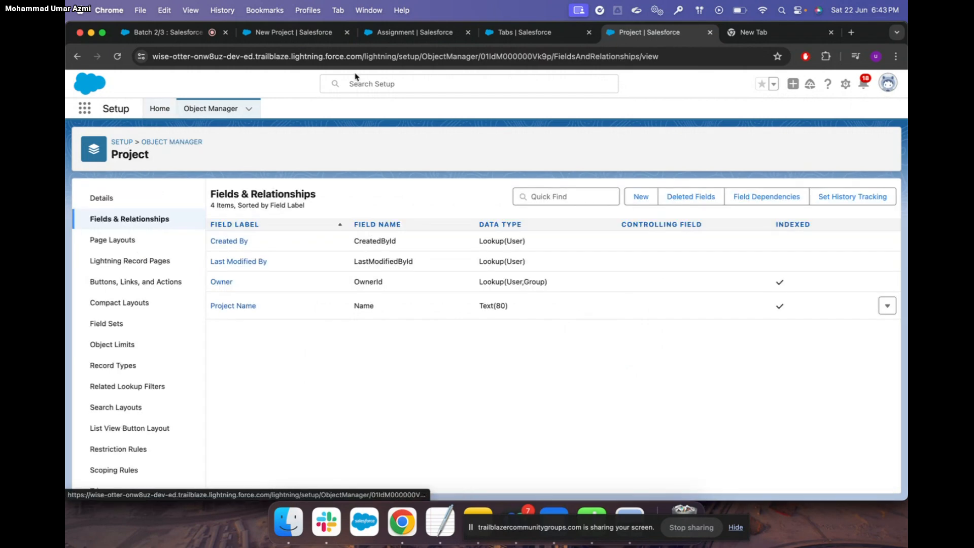
{"action": "left_click", "coordinate": [293, 34]}
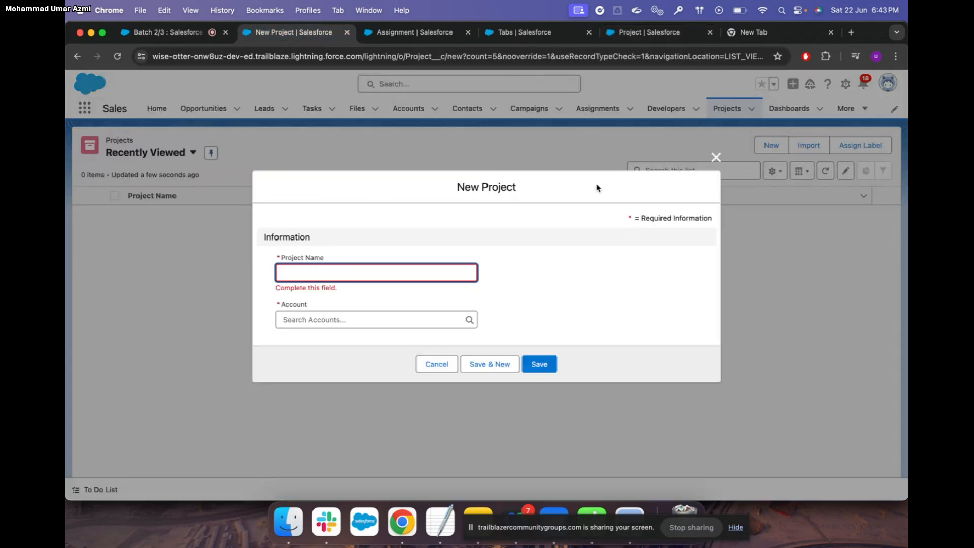
Close the stale form, reload the Projects page and start a new project record
{"action": "left_click", "coordinate": [716, 157]}
{"action": "left_click", "coordinate": [118, 56]}
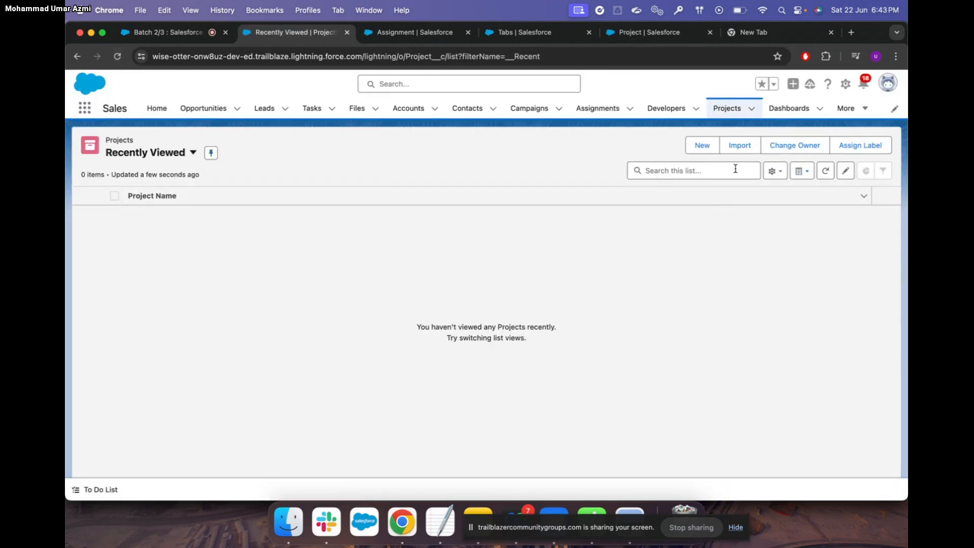
{"action": "left_click", "coordinate": [702, 146]}
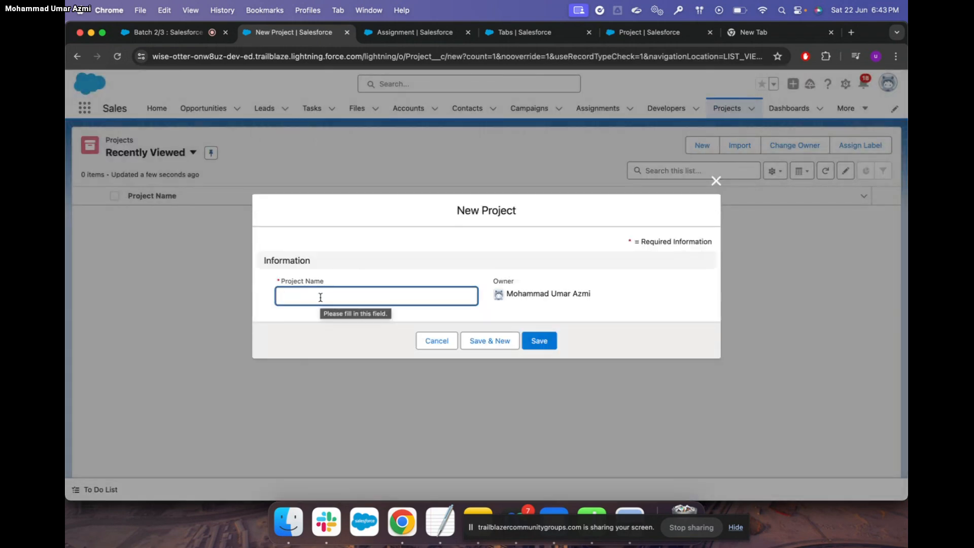
Create projects ERP, SAP and Salesforce, then view the Projects and Developers lists
{"action": "type", "text": "ERP"}
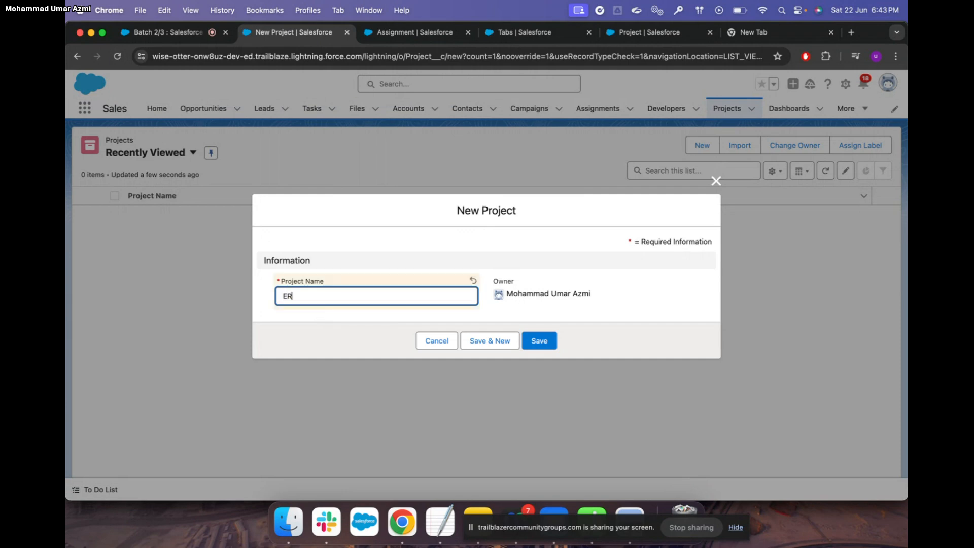
{"action": "left_click", "coordinate": [495, 340]}
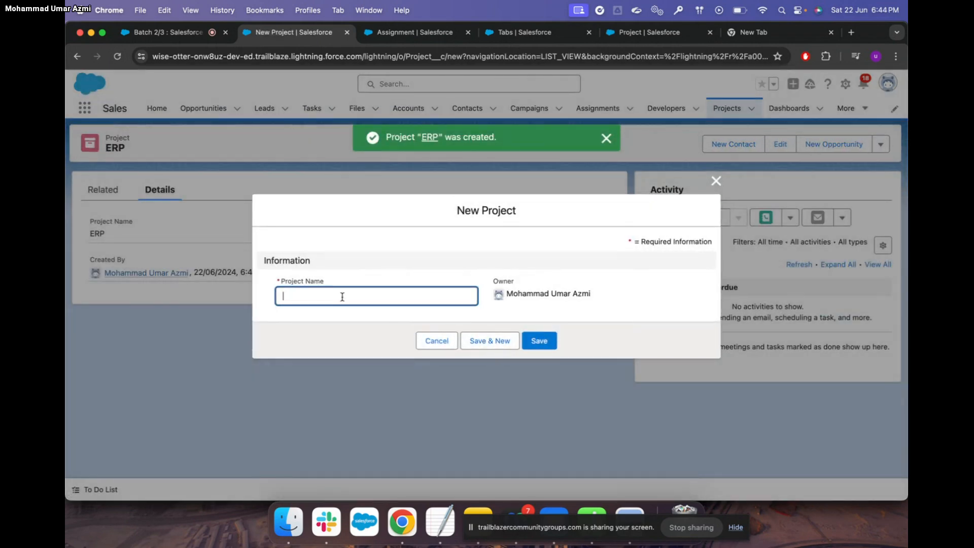
{"action": "type", "text": "SAP"}
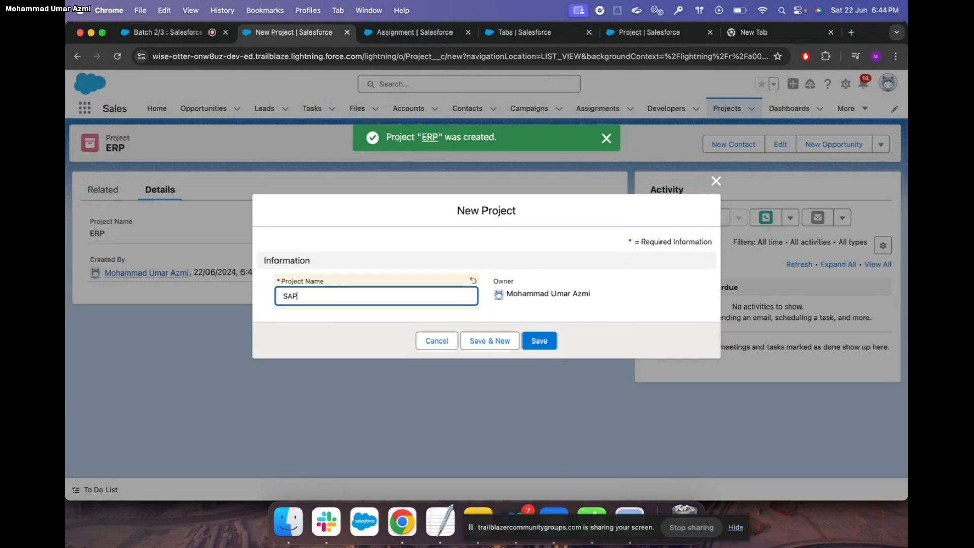
{"action": "left_click", "coordinate": [491, 341]}
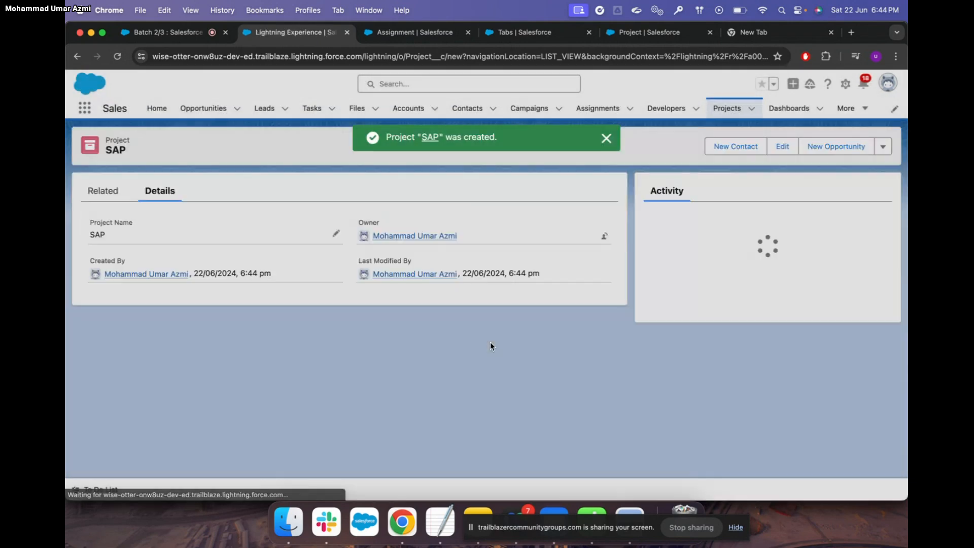
{"action": "type", "text": "Salesforce"}
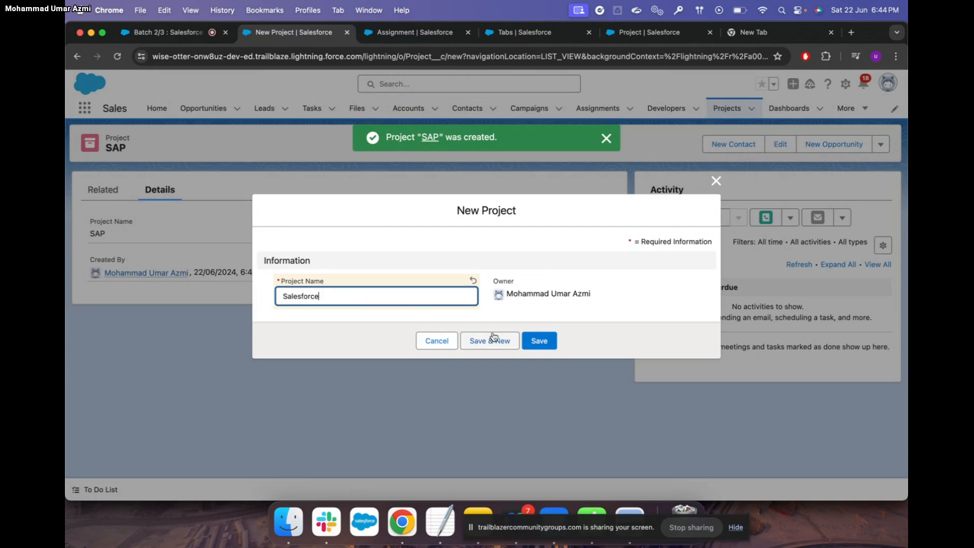
{"action": "left_click", "coordinate": [539, 341]}
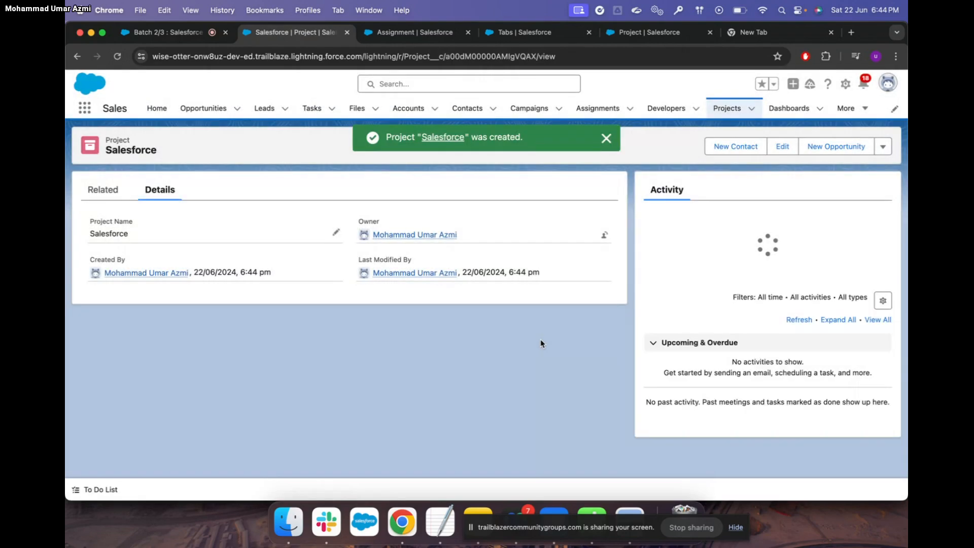
{"action": "left_click", "coordinate": [733, 109]}
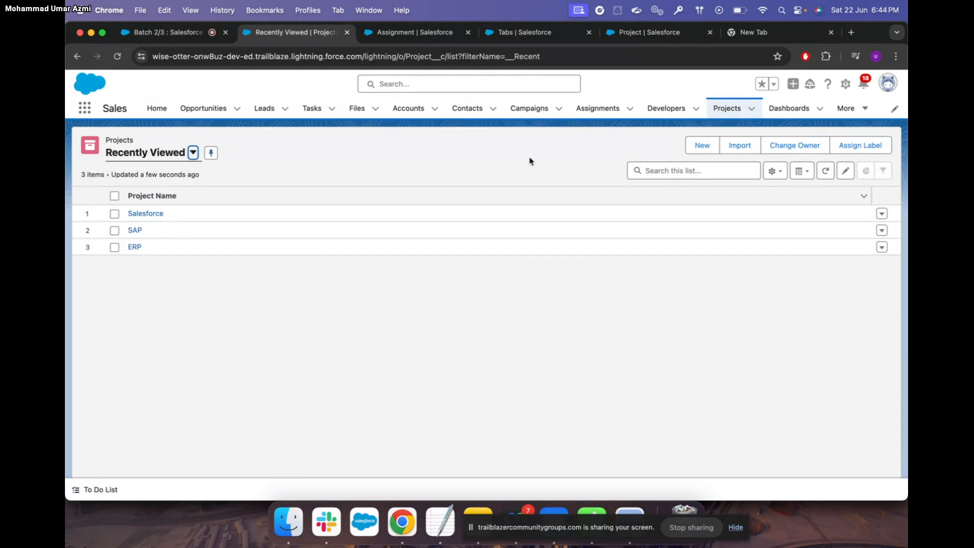
{"action": "left_click", "coordinate": [673, 109]}
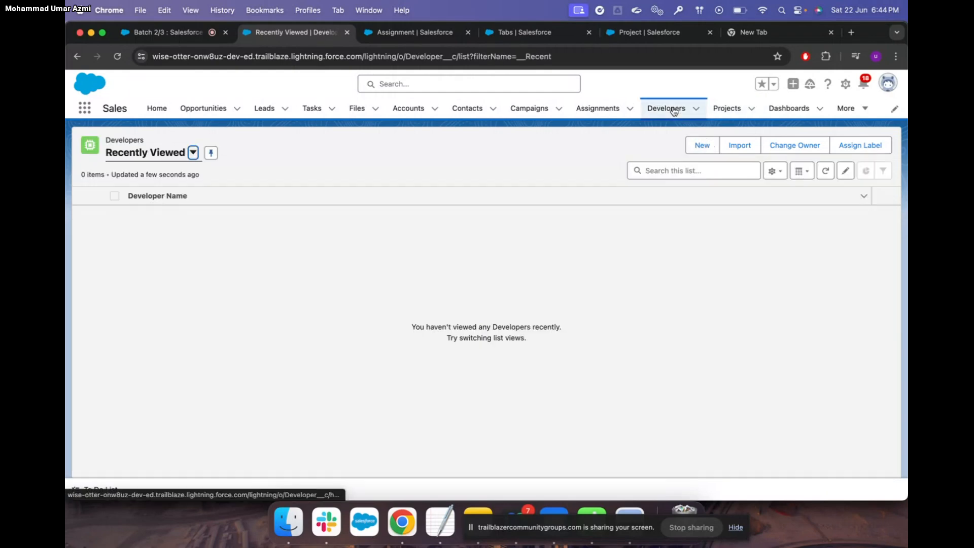
Add three developer records in a row using Save & New, saving the third
{"action": "left_click", "coordinate": [702, 148]}
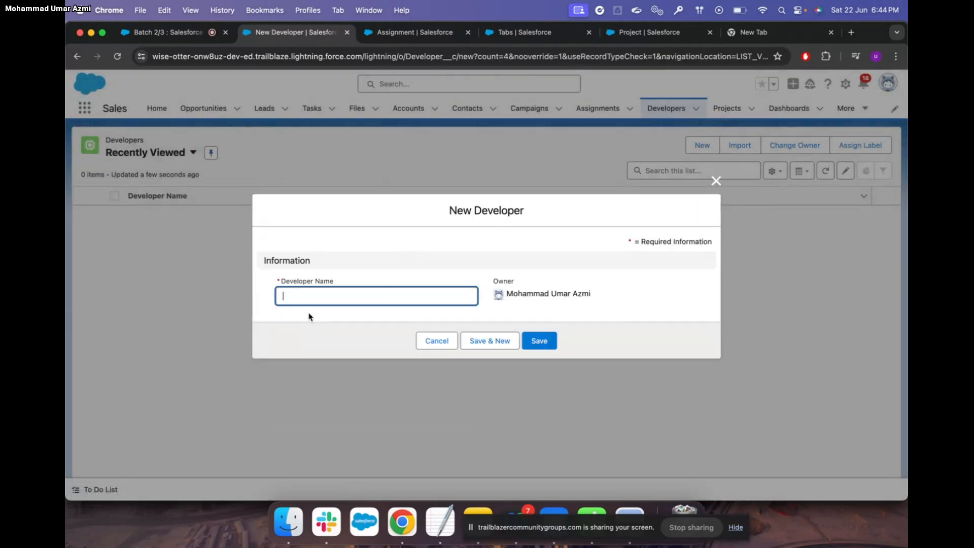
{"action": "type", "text": "Ra"}
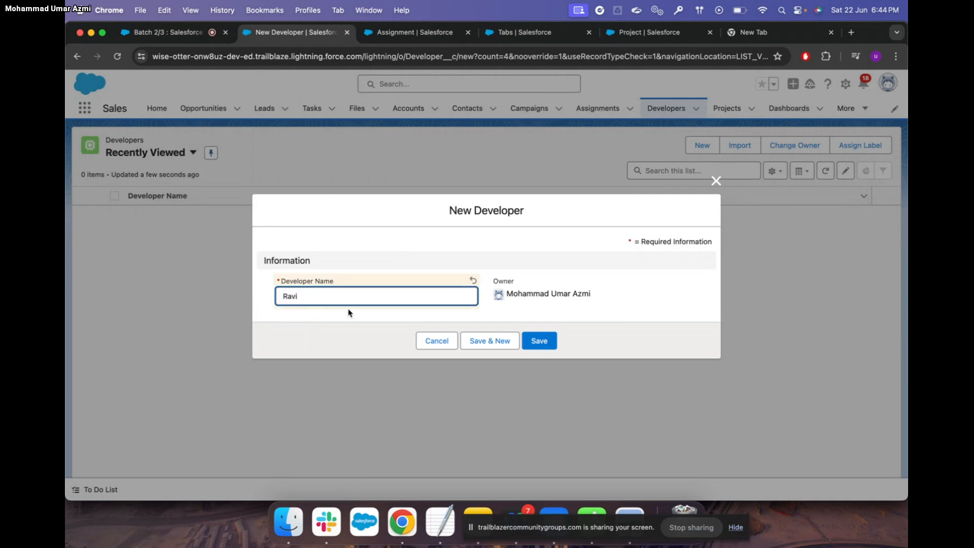
{"action": "type", "text": "vi"}
{"action": "left_click", "coordinate": [502, 341]}
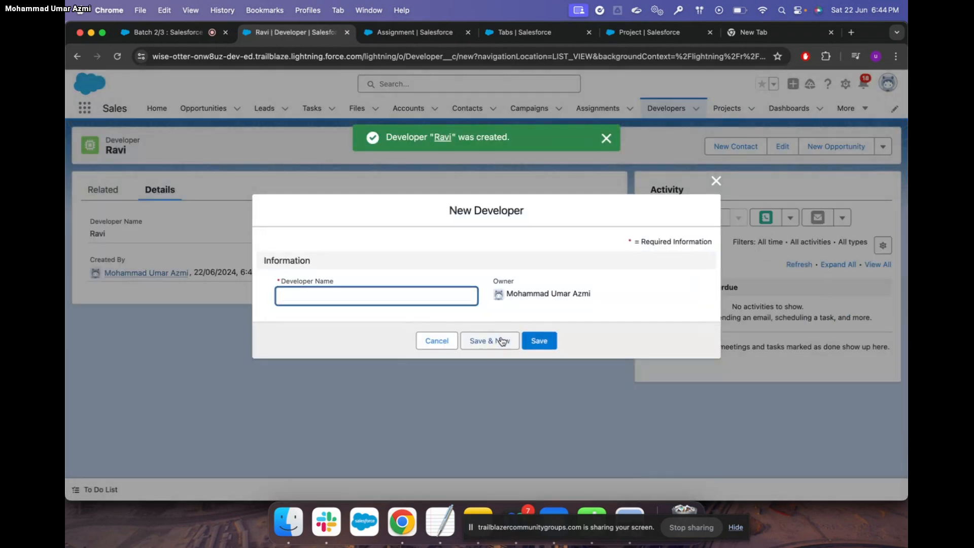
{"action": "type", "text": "Ismail"}
{"action": "left_click", "coordinate": [503, 341]}
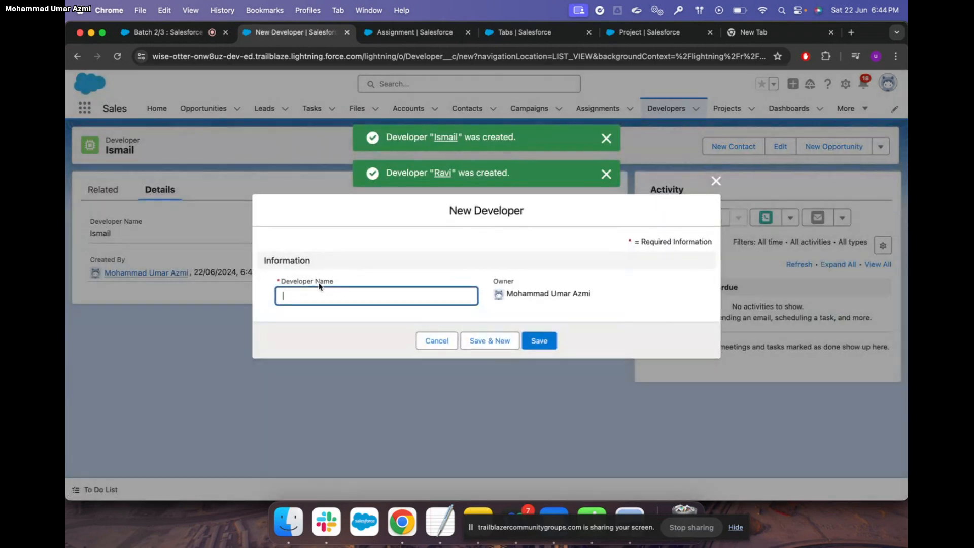
{"action": "type", "text": "Shaista"}
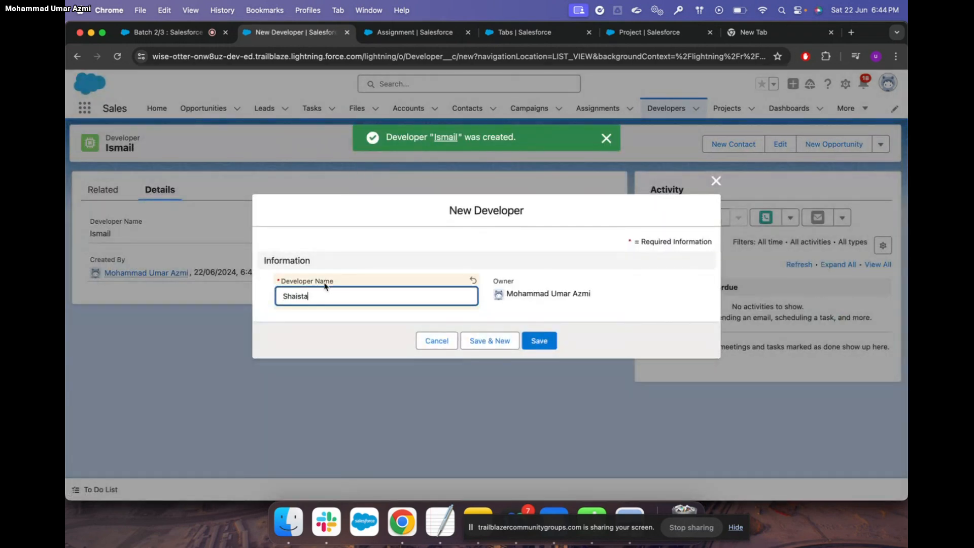
{"action": "left_click", "coordinate": [538, 341]}
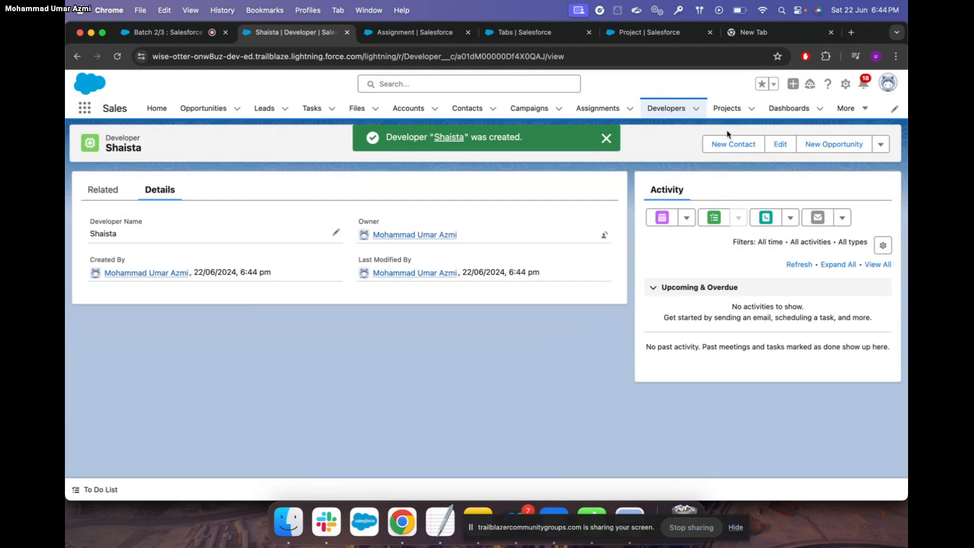
Add a fourth developer record, then check the Projects and Developers lists
{"action": "left_click", "coordinate": [667, 108]}
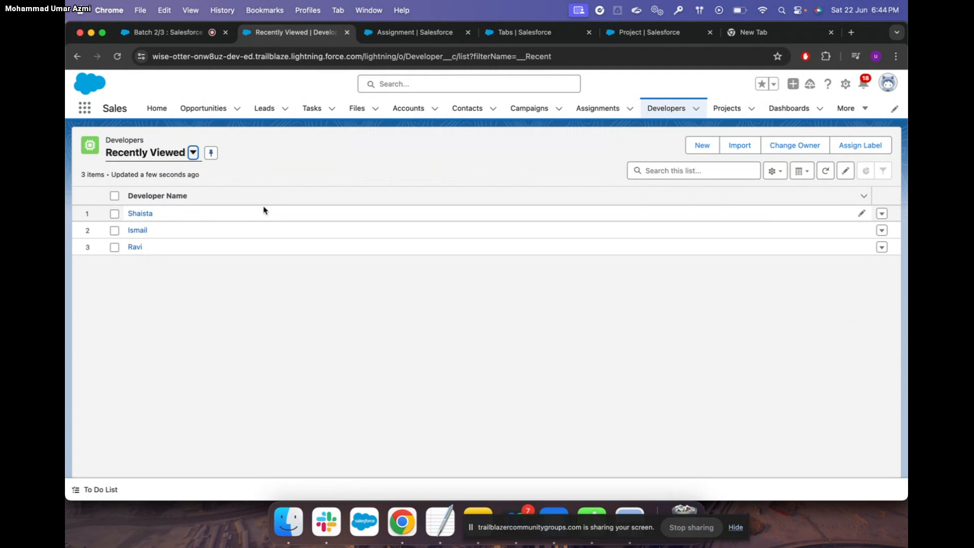
{"action": "left_click", "coordinate": [703, 145]}
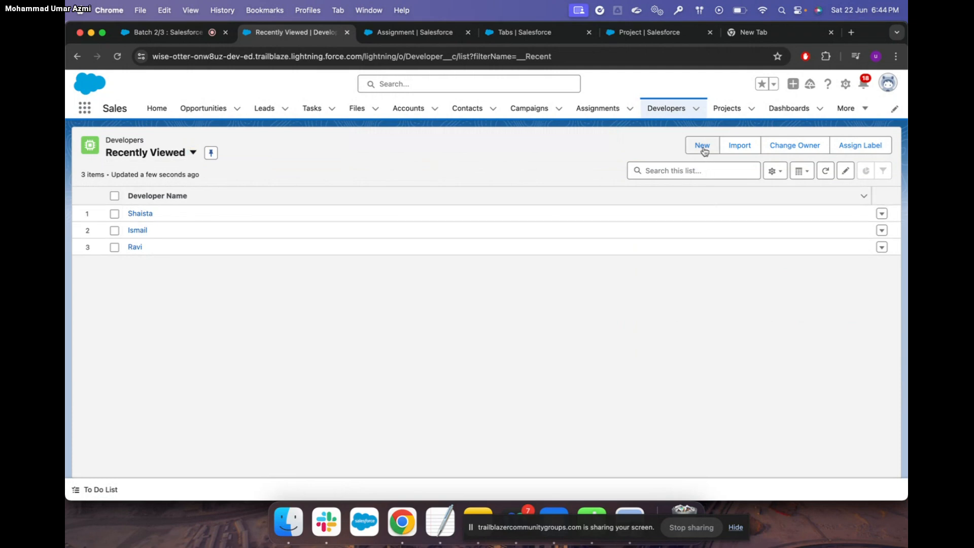
{"action": "type", "text": "oseph"}
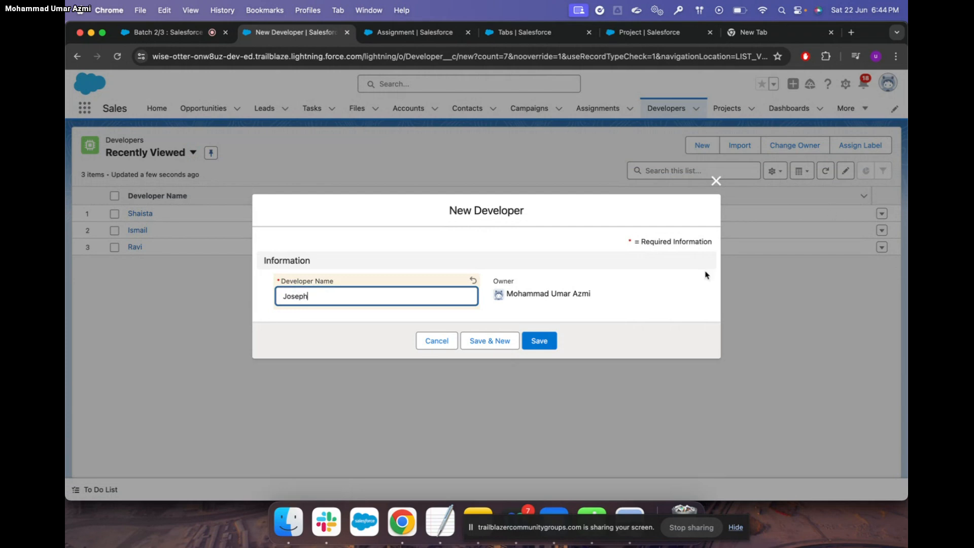
{"action": "left_click", "coordinate": [539, 341]}
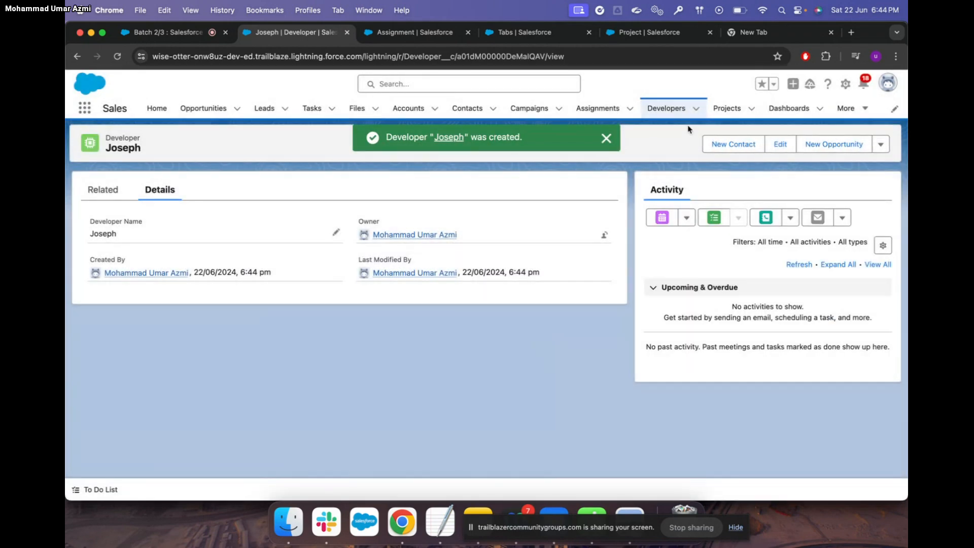
{"action": "left_click", "coordinate": [729, 108]}
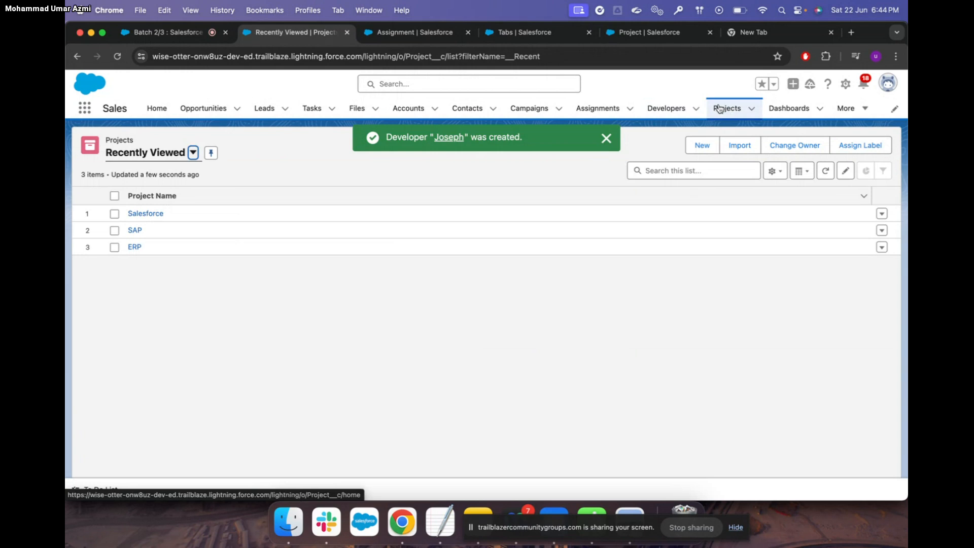
{"action": "left_click", "coordinate": [667, 108]}
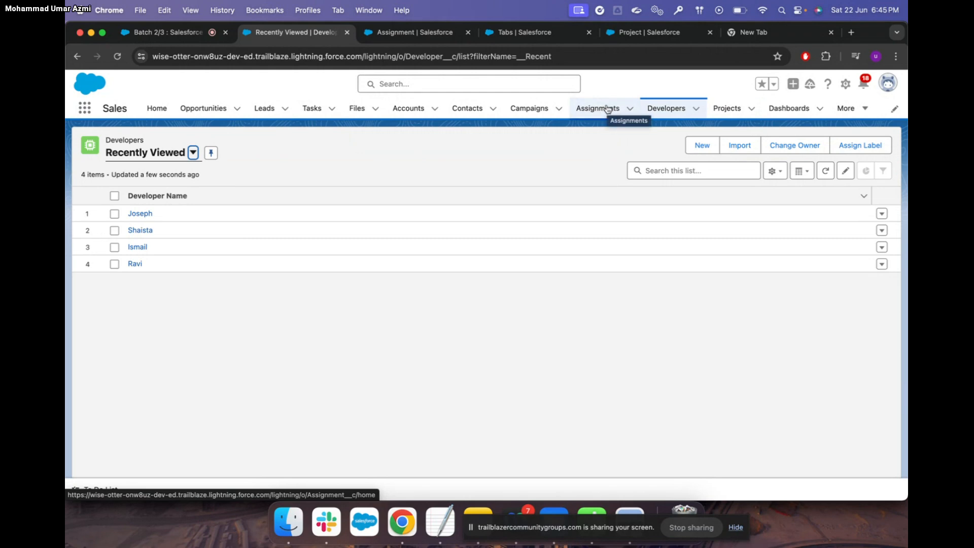
Start a new assignment named 'Assignment Team 1' from the Assignments list
{"action": "left_click", "coordinate": [606, 109]}
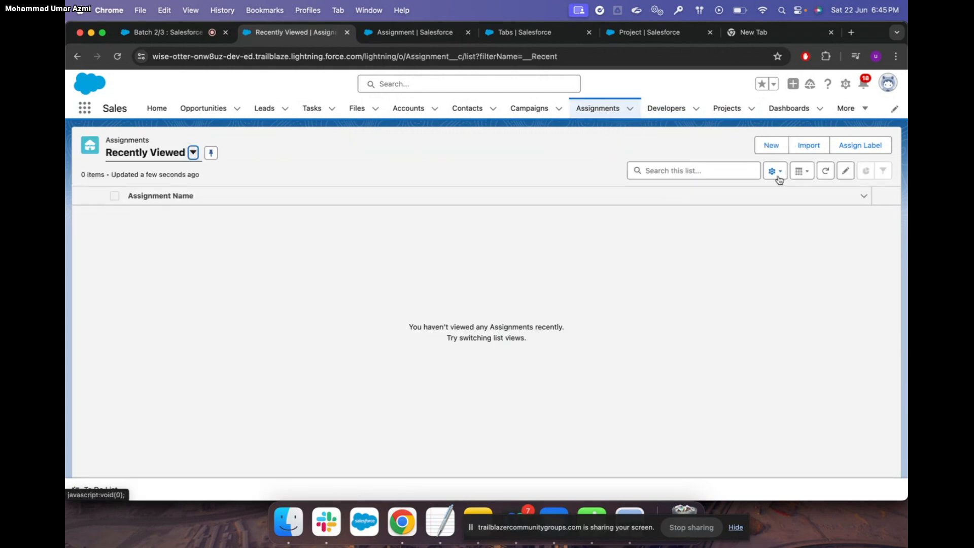
{"action": "left_click", "coordinate": [772, 145]}
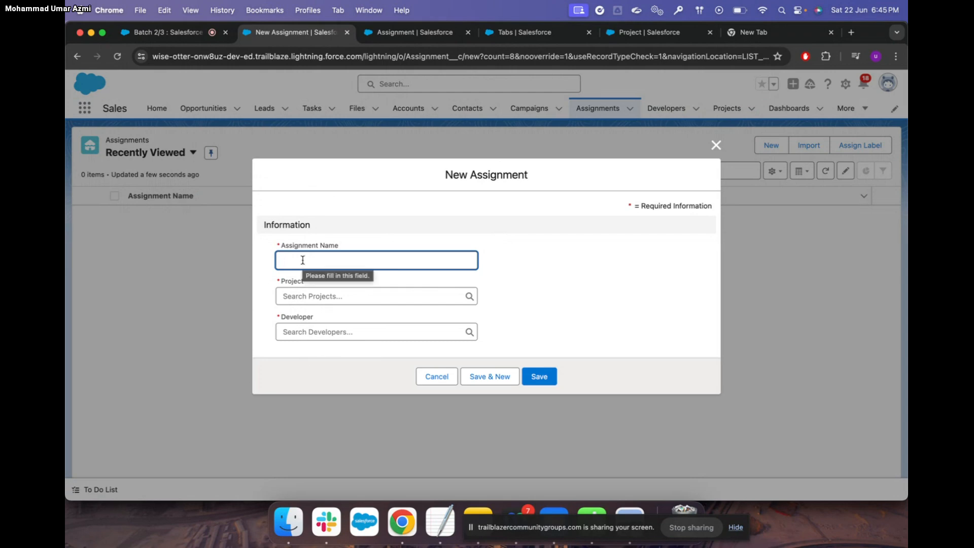
{"action": "type", "text": "Assig"}
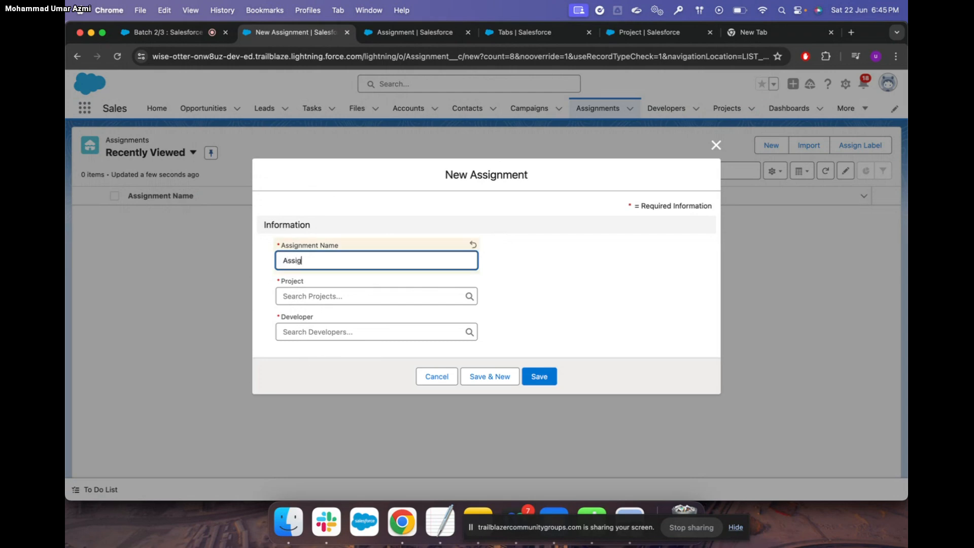
{"action": "type", "text": "nemmet"}
{"action": "key", "text": "BackSpace"}
{"action": "key", "text": "BackSpace"}
{"action": "key", "text": "BackSpace"}
{"action": "type", "text": "ment Team 1"}
Set project Salesforce and a developer, rename it 'Assignment 1', save, and return to Assignments
{"action": "left_click", "coordinate": [307, 294]}
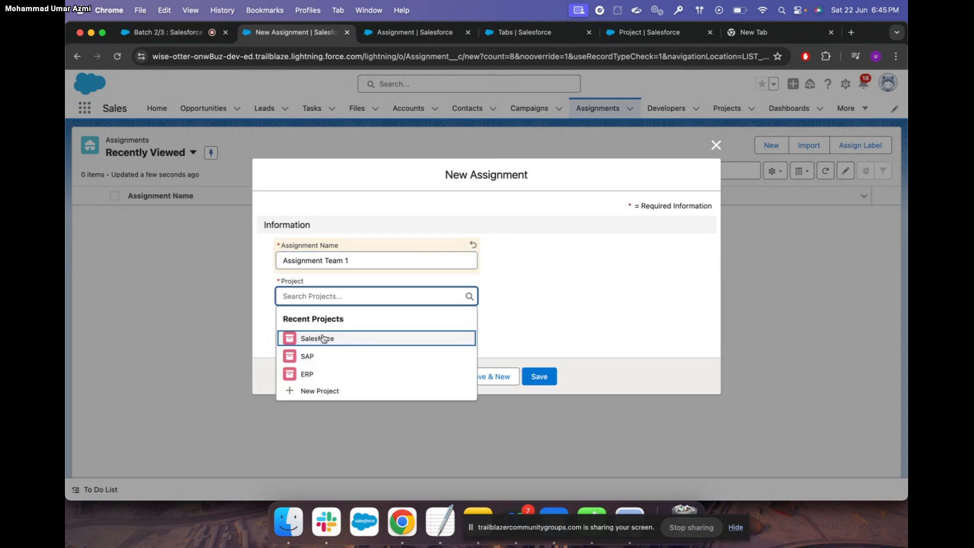
{"action": "left_click", "coordinate": [323, 339]}
{"action": "left_click", "coordinate": [321, 332]}
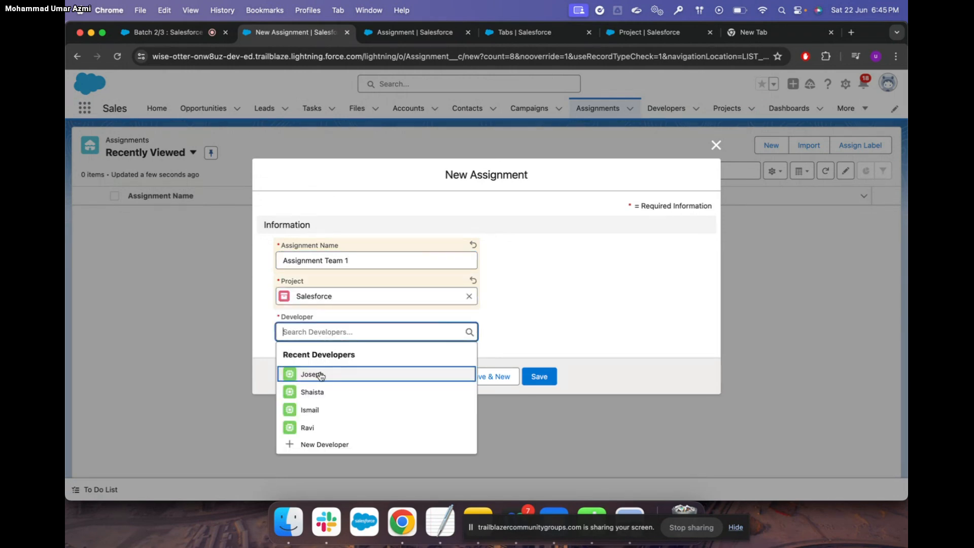
{"action": "left_click", "coordinate": [320, 375]}
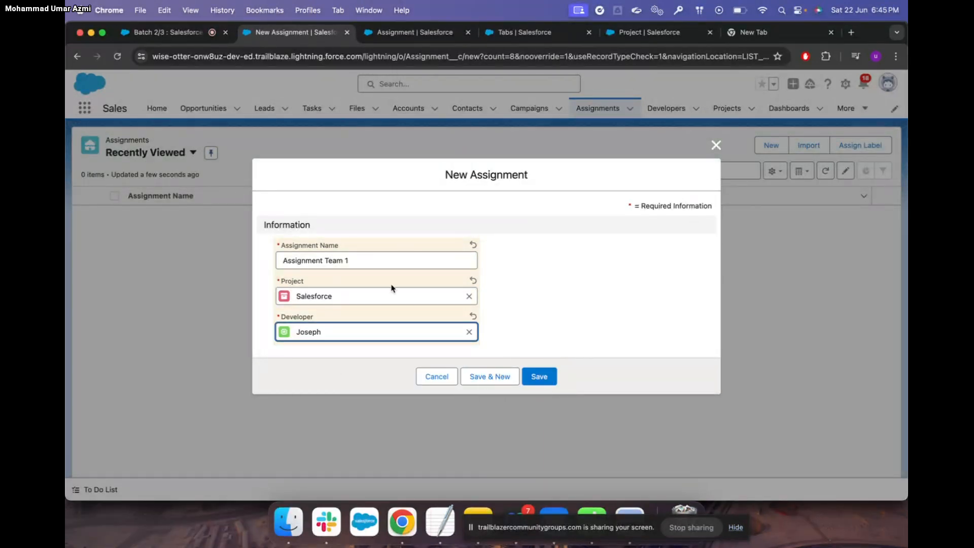
{"action": "left_click", "coordinate": [357, 259]}
{"action": "key", "text": "BackSpace"}
{"action": "key", "text": "BackSpace"}
{"action": "key", "text": "BackSpace"}
{"action": "key", "text": "BackSpace"}
{"action": "key", "text": "BackSpace"}
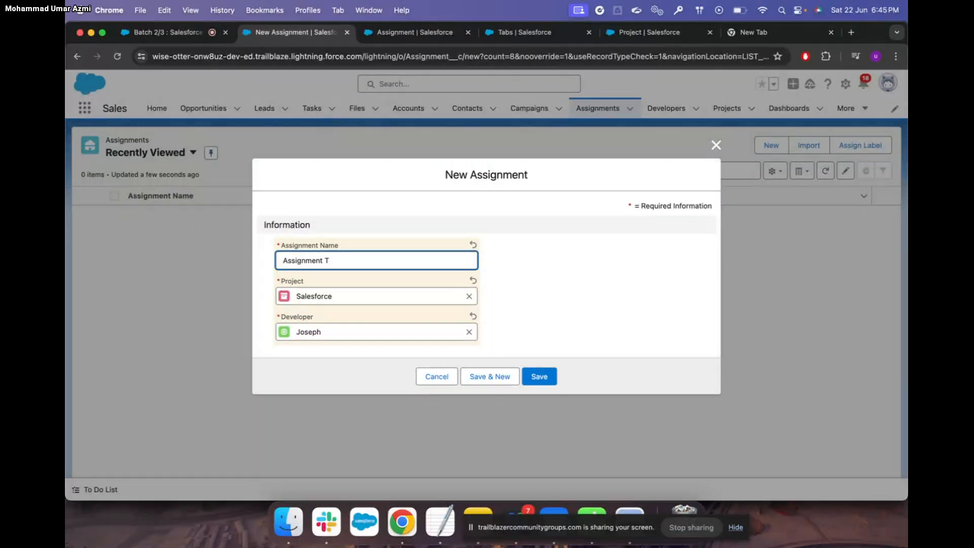
{"action": "left_click", "coordinate": [542, 377]}
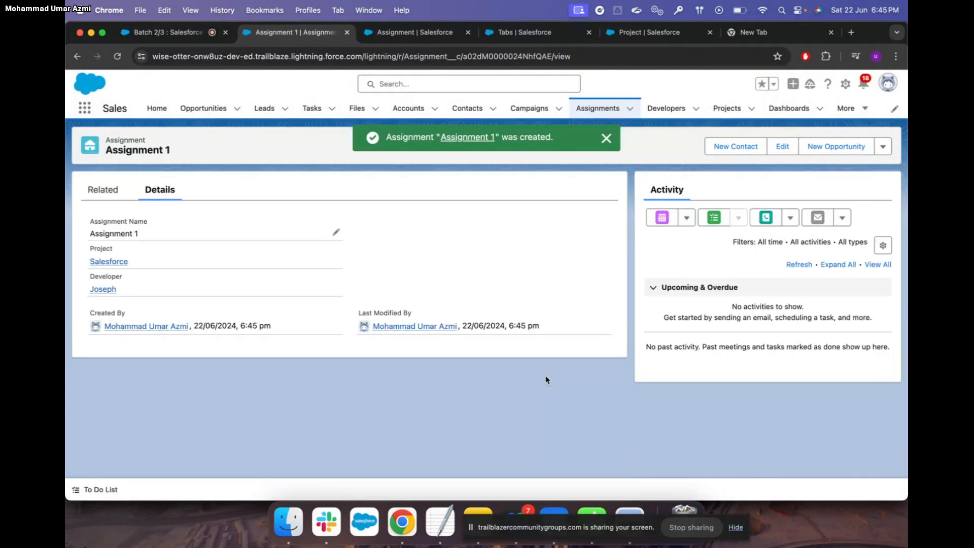
{"action": "left_click", "coordinate": [602, 107]}
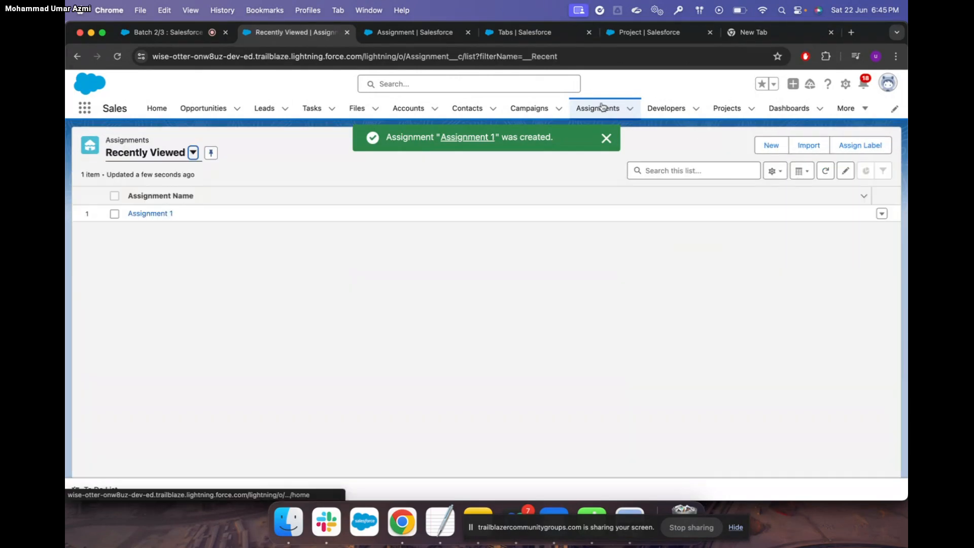
Create and save a new Assignments list view named 'New List view', filtered to My assignments
{"action": "left_click", "coordinate": [777, 172]}
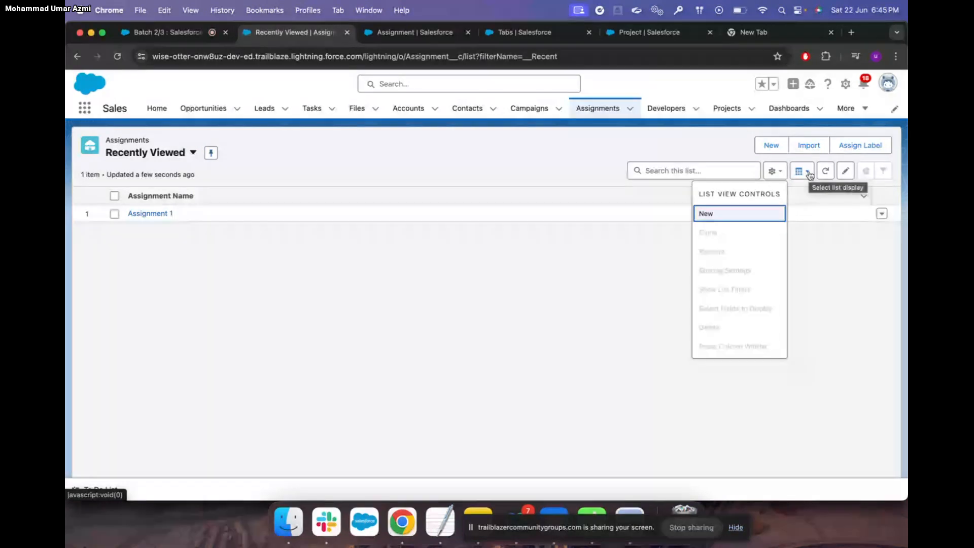
{"action": "left_click", "coordinate": [739, 213]}
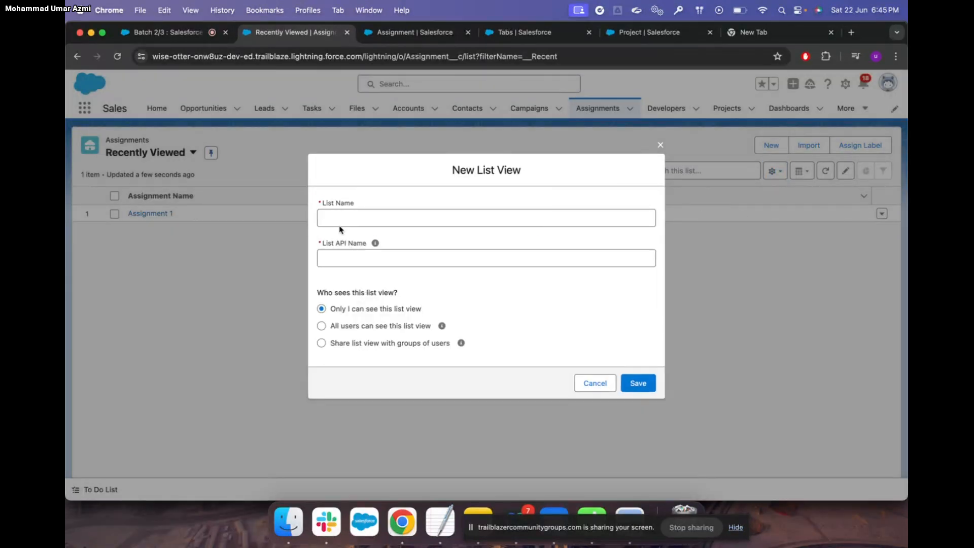
{"action": "left_click", "coordinate": [340, 220]}
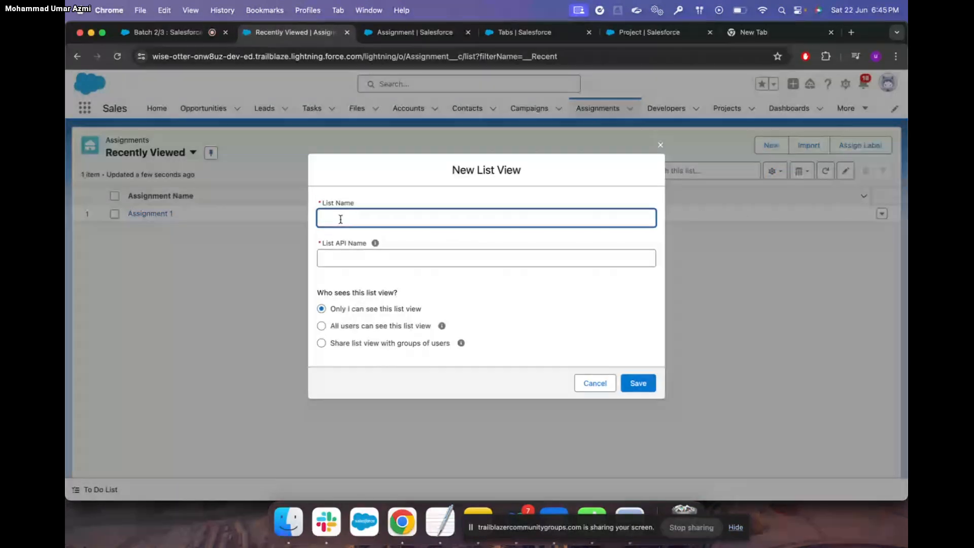
{"action": "type", "text": "N"}
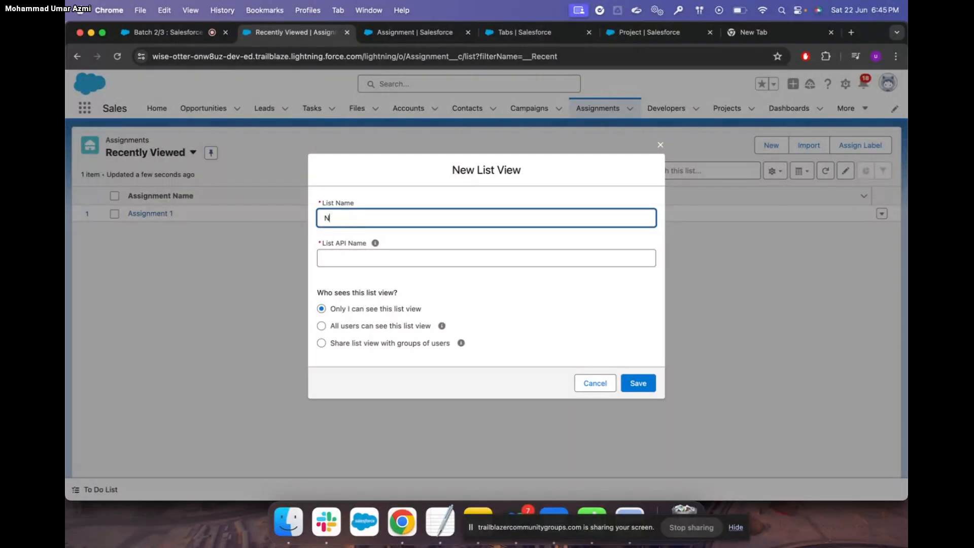
{"action": "type", "text": "ew Lios"}
{"action": "type", "text": " view"}
{"action": "left_click", "coordinate": [631, 384]}
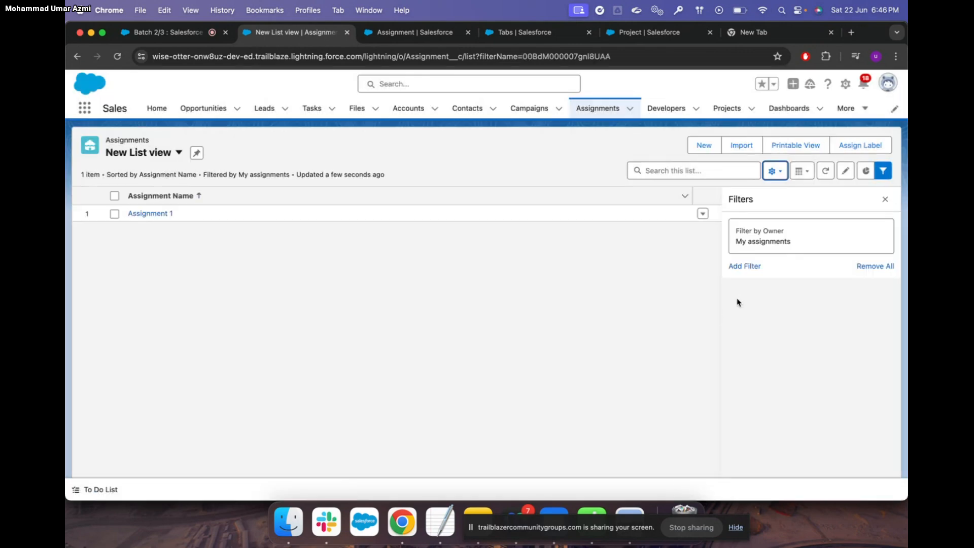
{"action": "left_click", "coordinate": [801, 172]}
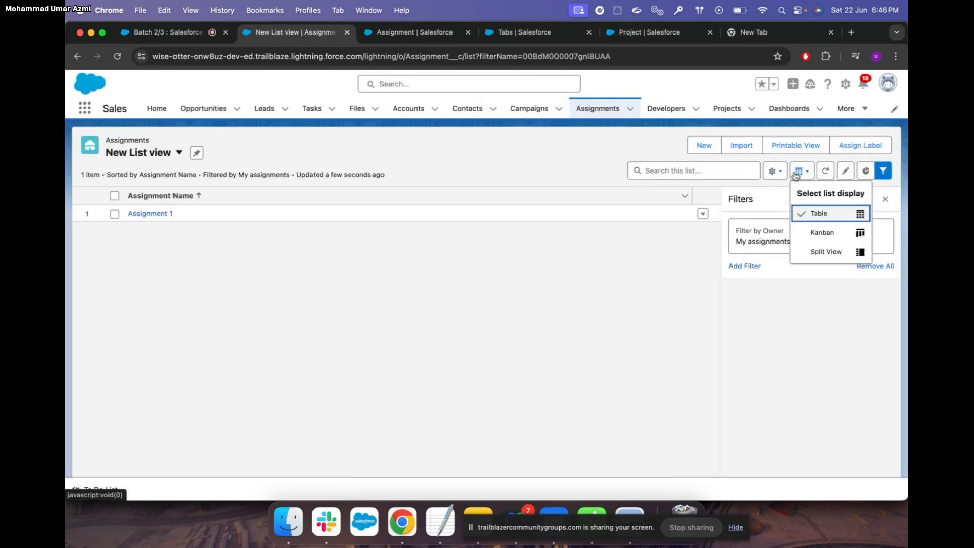
Add Project and Developer to the New List view's visible fields and save
{"action": "left_click", "coordinate": [774, 172]}
{"action": "left_click", "coordinate": [748, 307]}
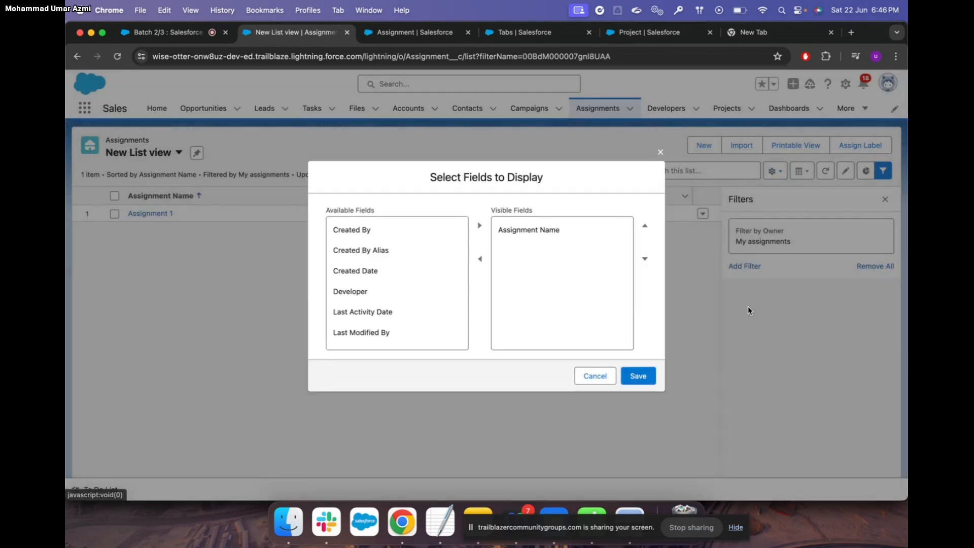
{"action": "scroll", "coordinate": [409, 285], "scroll_direction": "down", "scroll_amount": 5}
{"action": "left_click", "coordinate": [393, 315]}
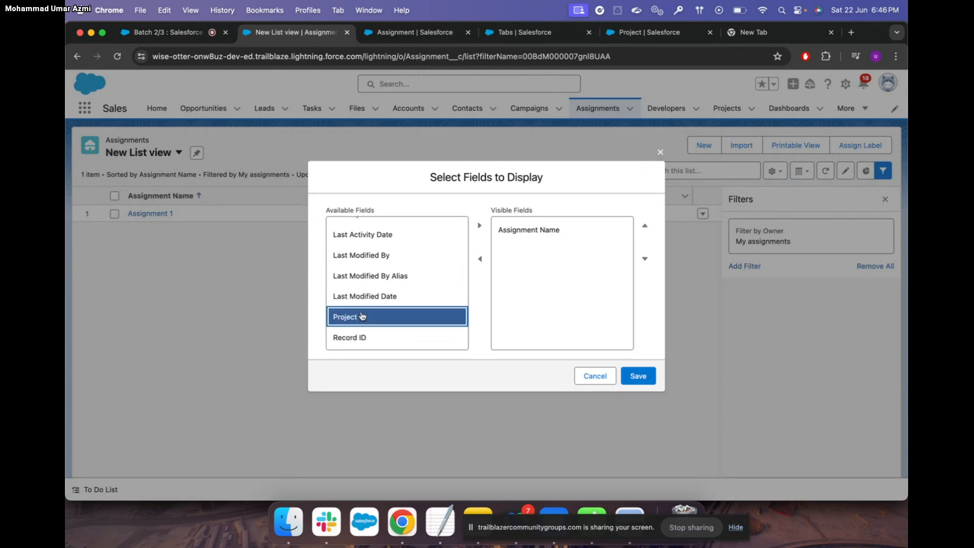
{"action": "left_click", "coordinate": [479, 225]}
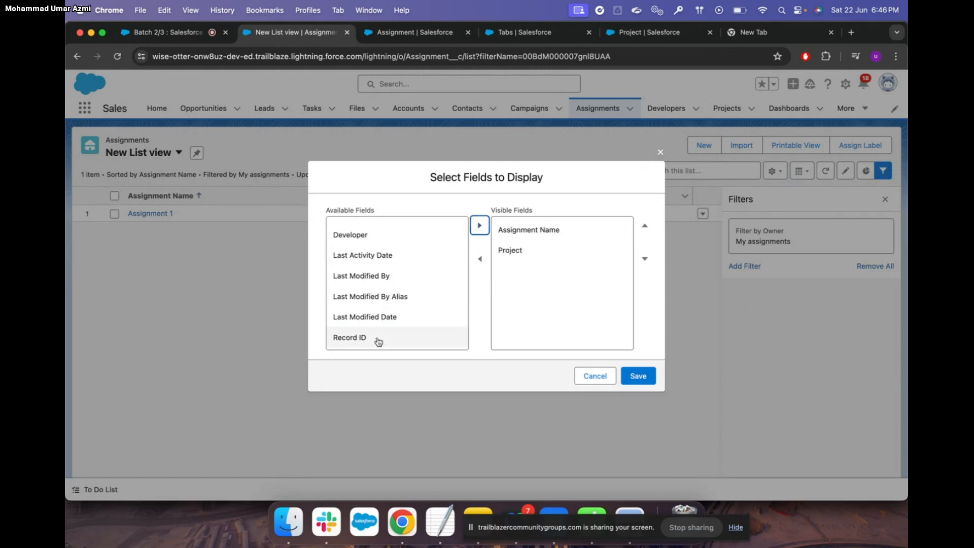
{"action": "scroll", "coordinate": [378, 315], "scroll_direction": "up", "scroll_amount": 3}
{"action": "left_click", "coordinate": [379, 287]}
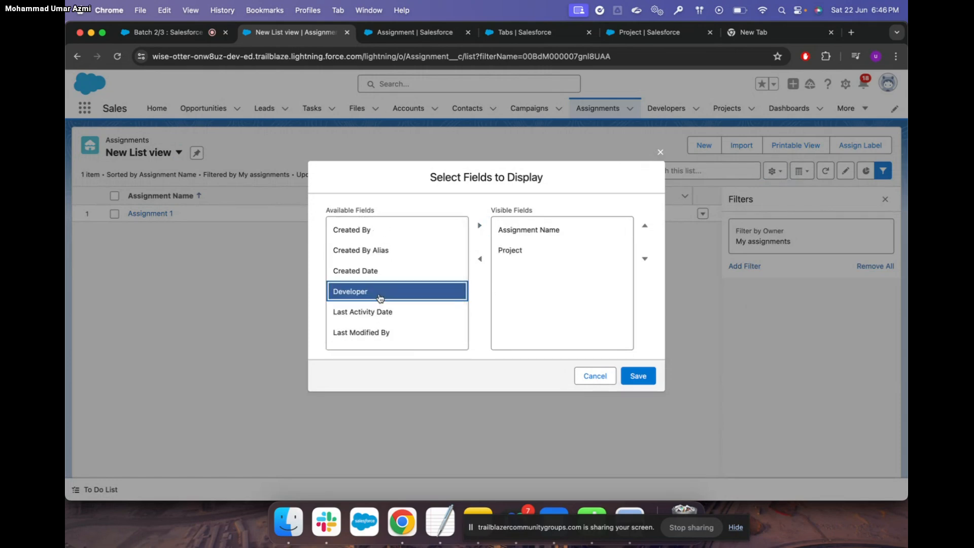
{"action": "left_click", "coordinate": [479, 226]}
{"action": "left_click", "coordinate": [640, 376]}
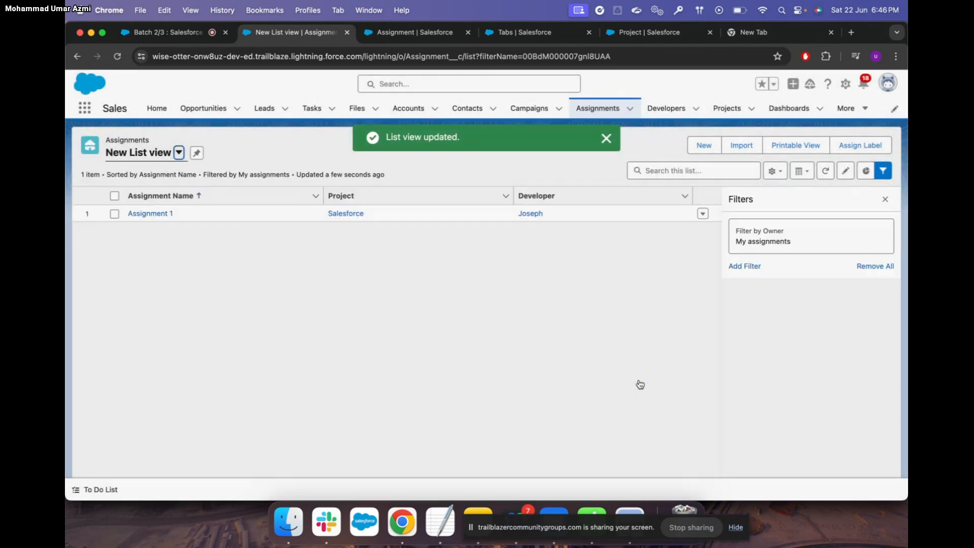
Close the Filters panel, dismiss the update notice, and go to Recently Viewed Accounts
{"action": "left_click", "coordinate": [886, 199]}
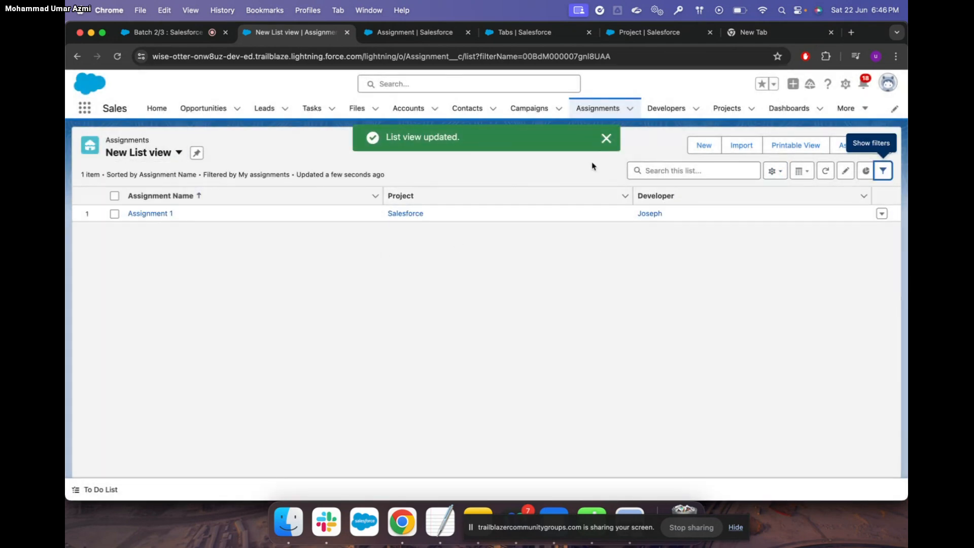
{"action": "left_click", "coordinate": [606, 138]}
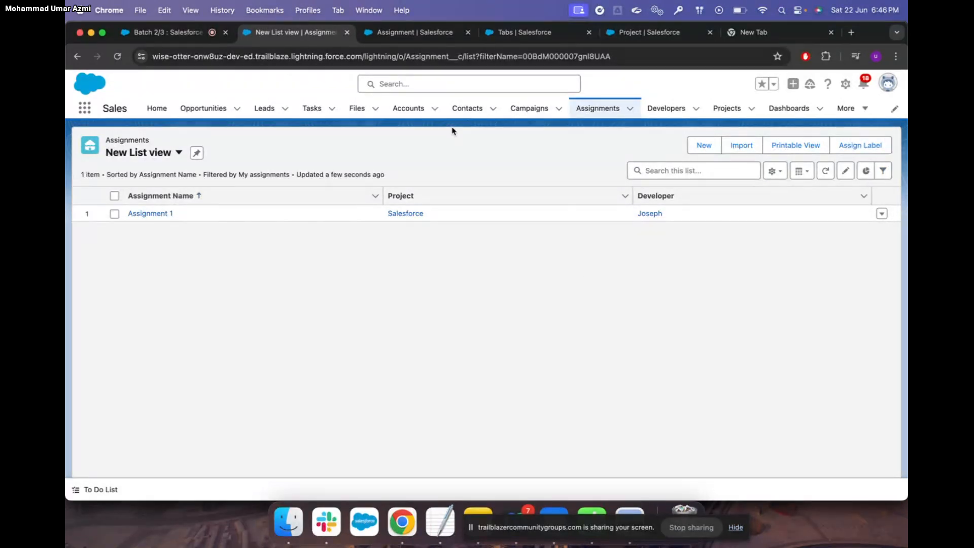
{"action": "left_click", "coordinate": [410, 109]}
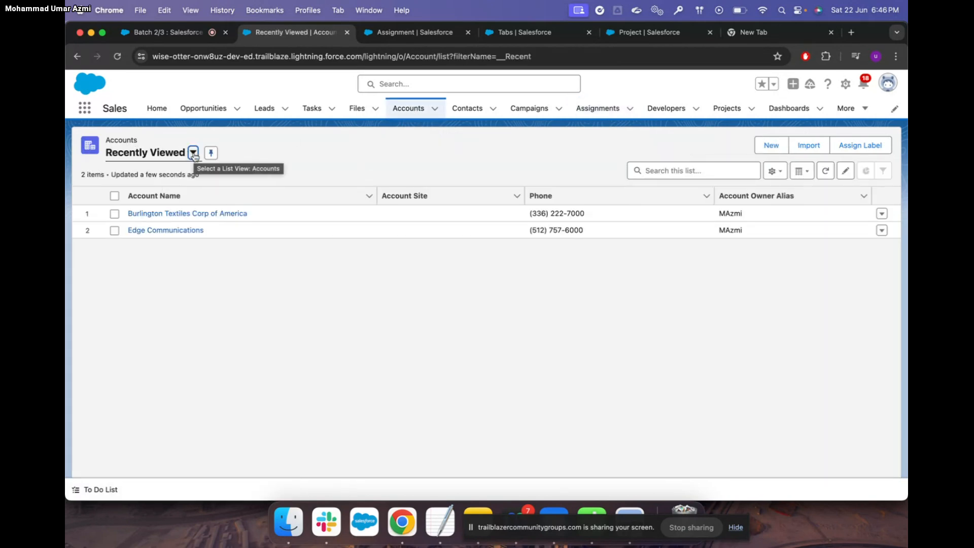
Browse the Accounts list views, cancel a stray New Account form, and reach the list view controls
{"action": "left_click", "coordinate": [193, 153]}
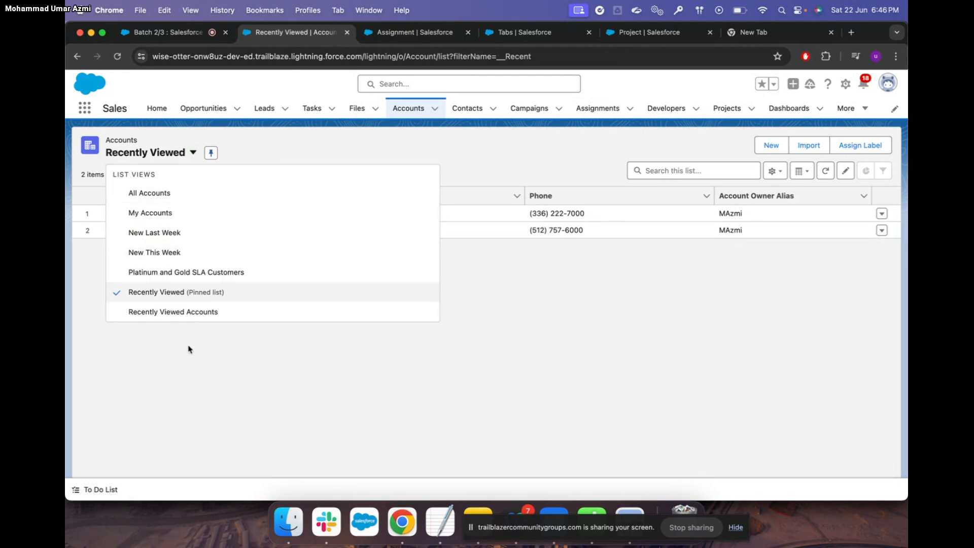
{"action": "left_click", "coordinate": [263, 355]}
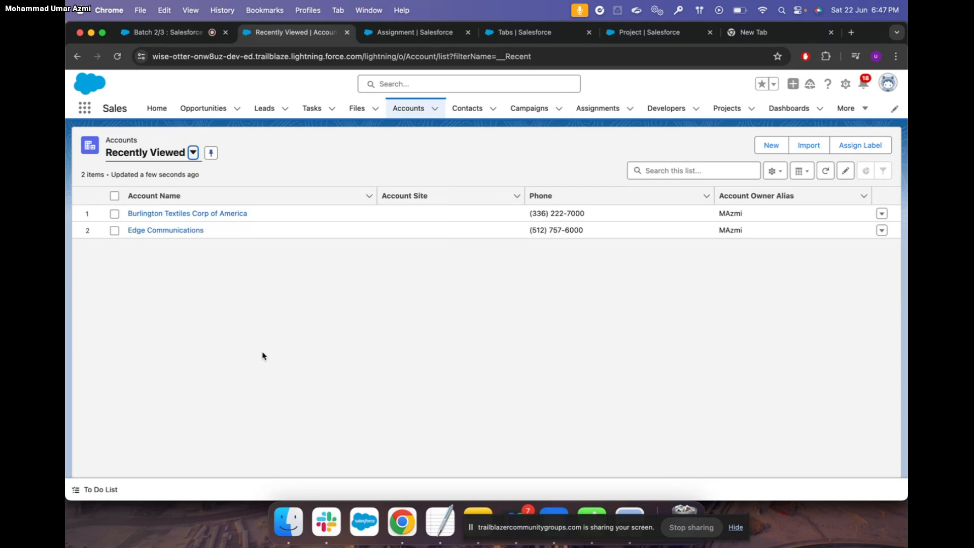
{"action": "left_click", "coordinate": [193, 154]}
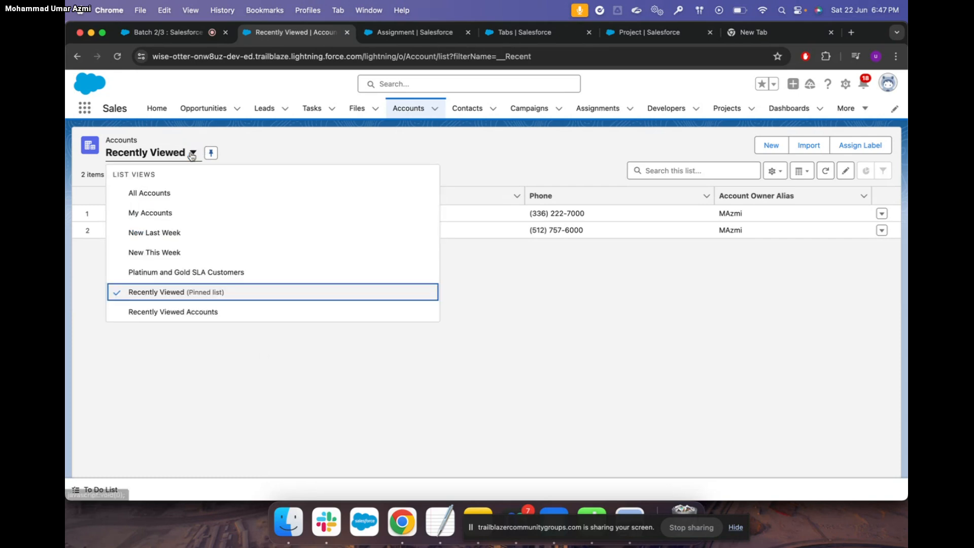
{"action": "left_click", "coordinate": [634, 294]}
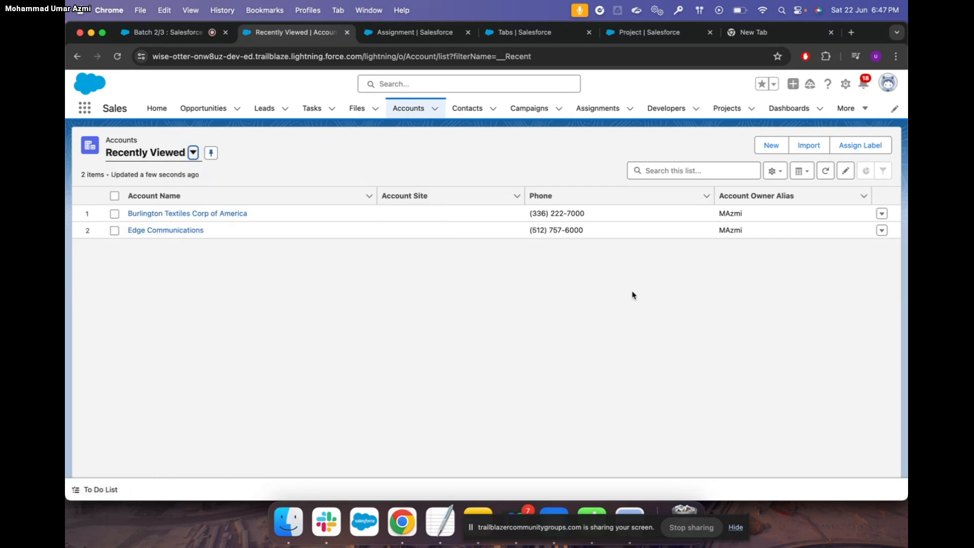
{"action": "left_click", "coordinate": [771, 147]}
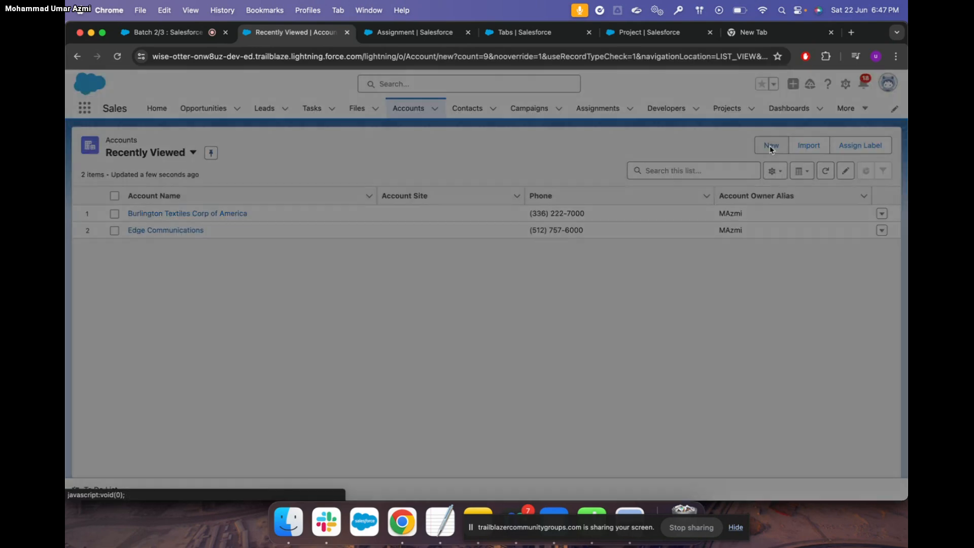
{"action": "left_click", "coordinate": [716, 83]}
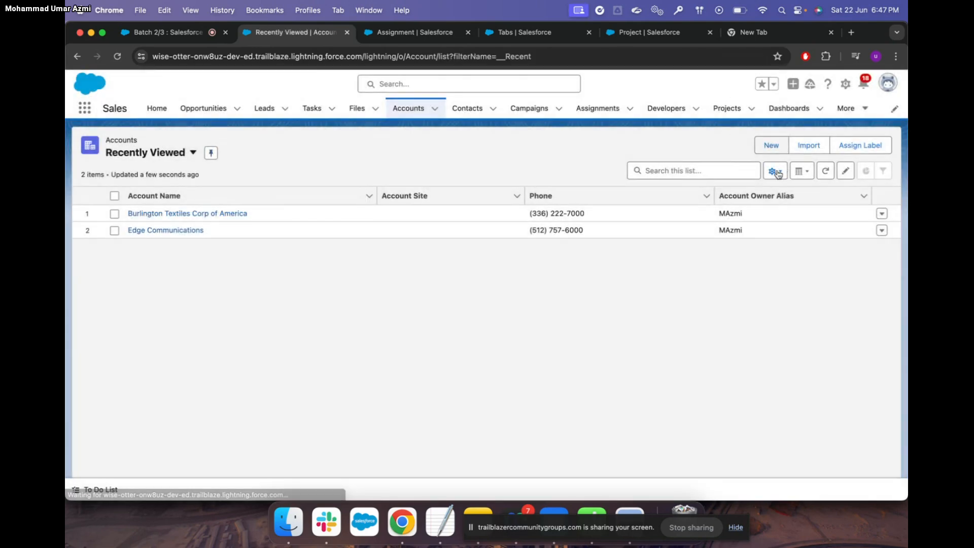
{"action": "left_click", "coordinate": [775, 171]}
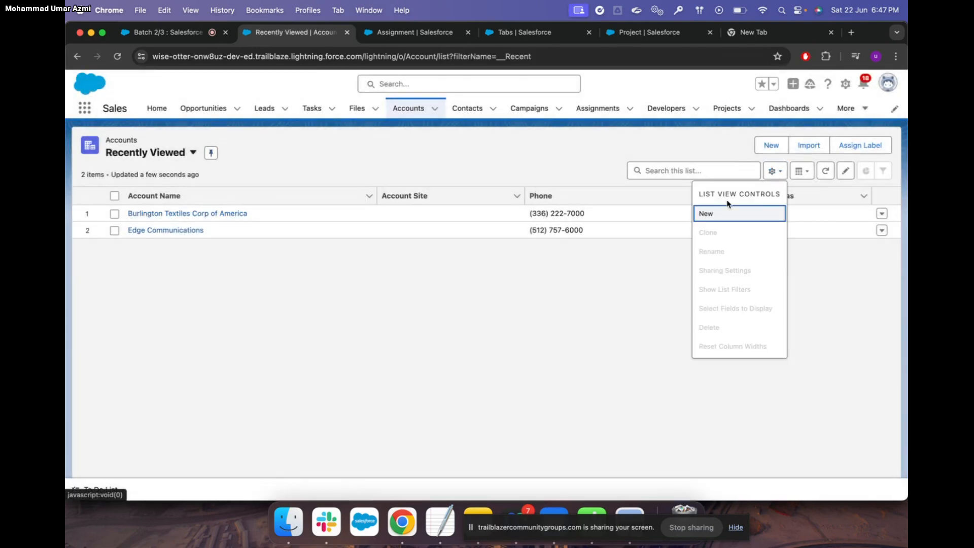
Start a new Accounts list view named 'Test' with its API name filled in
{"action": "left_click", "coordinate": [712, 216]}
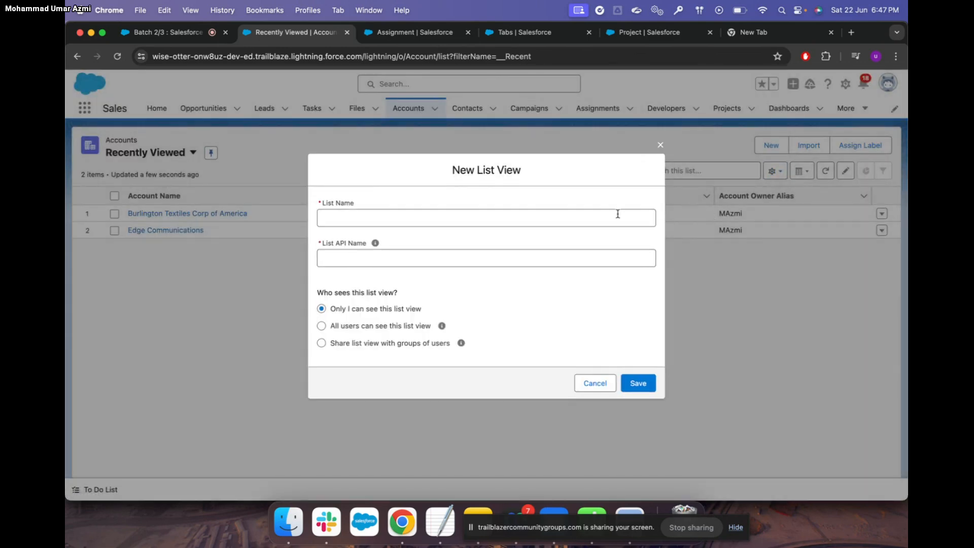
{"action": "left_click", "coordinate": [360, 217]}
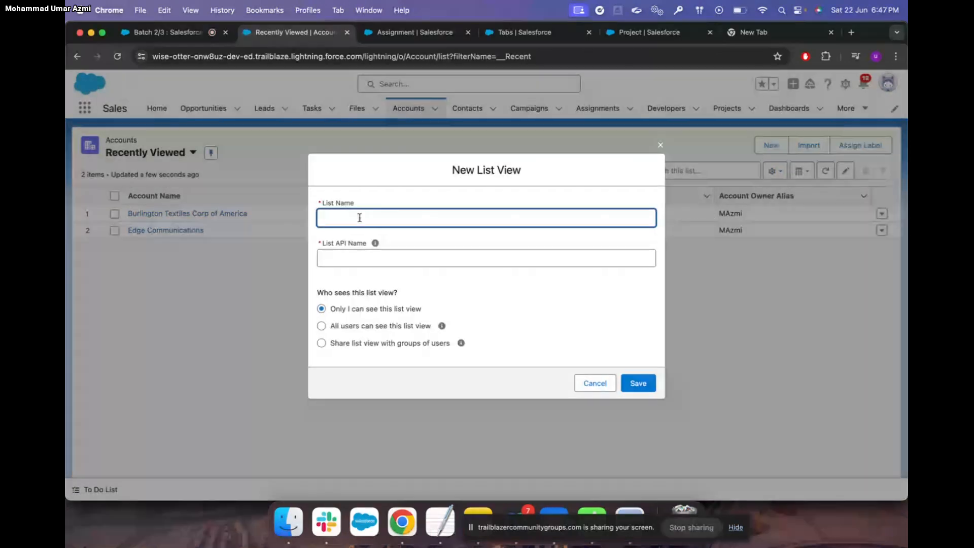
{"action": "type", "text": "Test"}
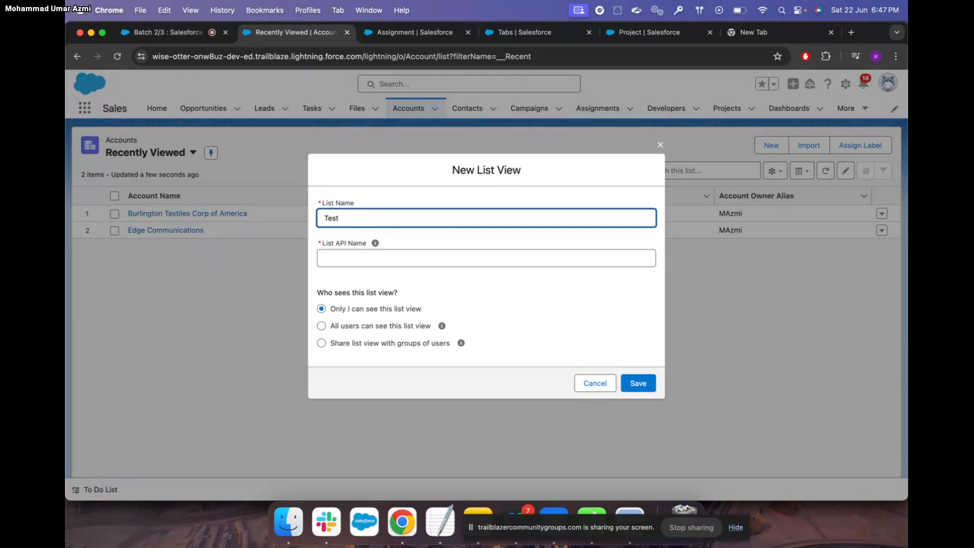
{"action": "left_click", "coordinate": [350, 260]}
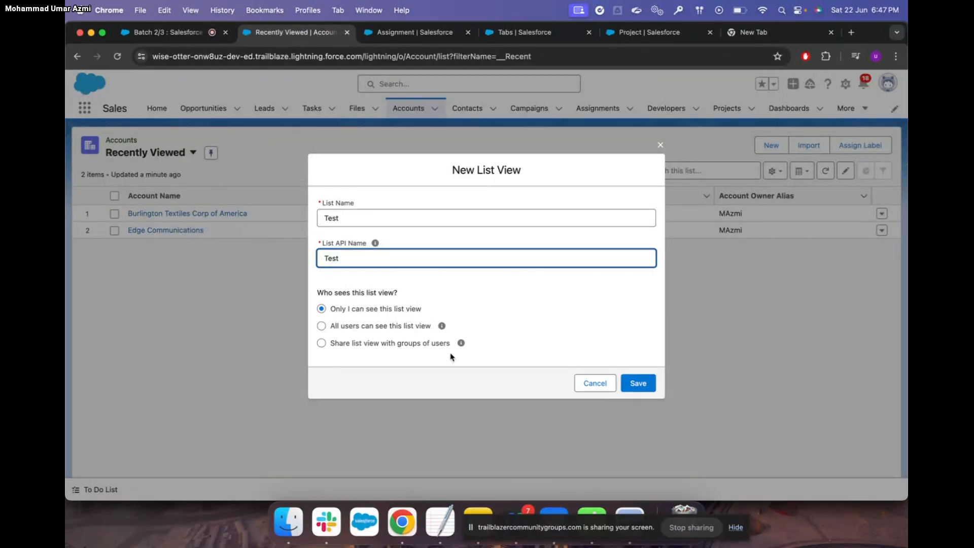
Try the all-users and group sharing options, then save Test as visible only to you
{"action": "mouse_move", "coordinate": [442, 327]}
{"action": "left_click", "coordinate": [321, 326]}
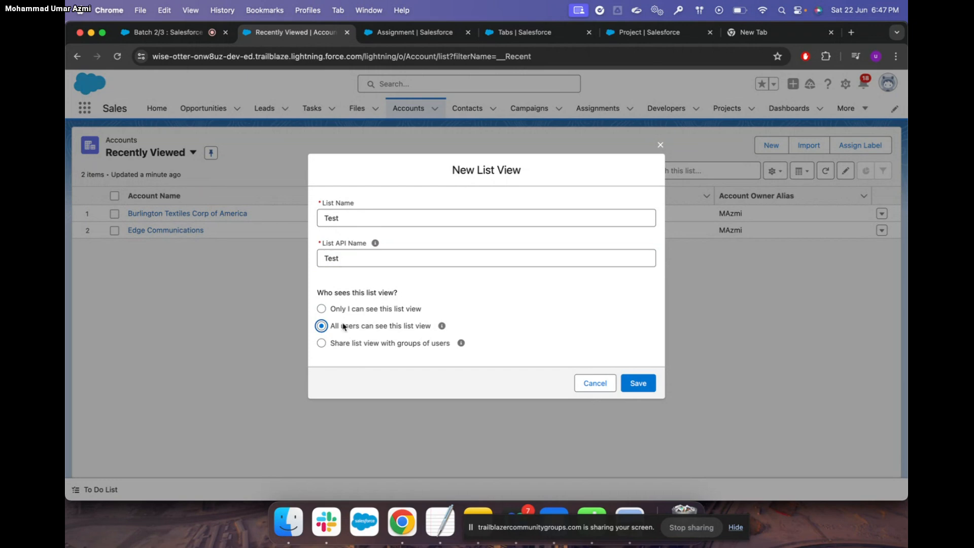
{"action": "left_click", "coordinate": [322, 343]}
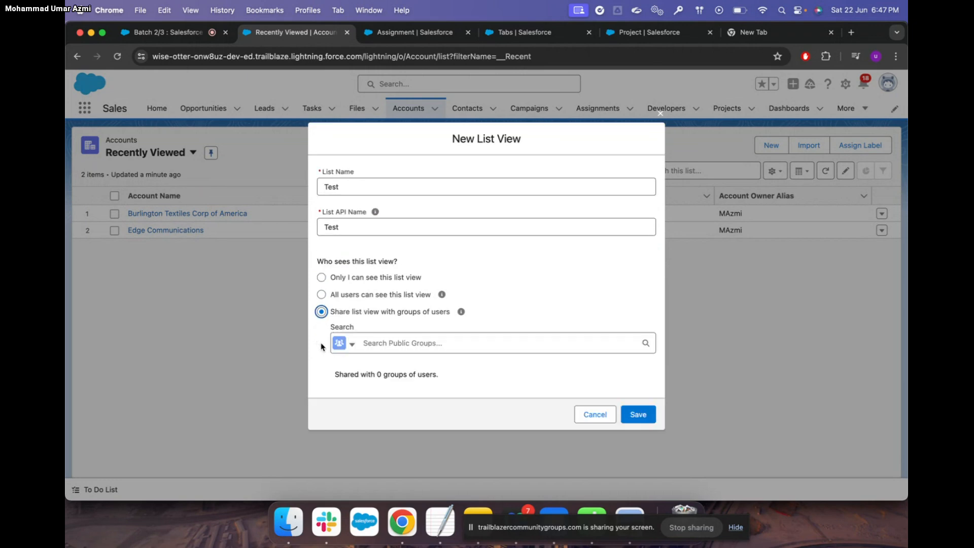
{"action": "left_click", "coordinate": [352, 345]}
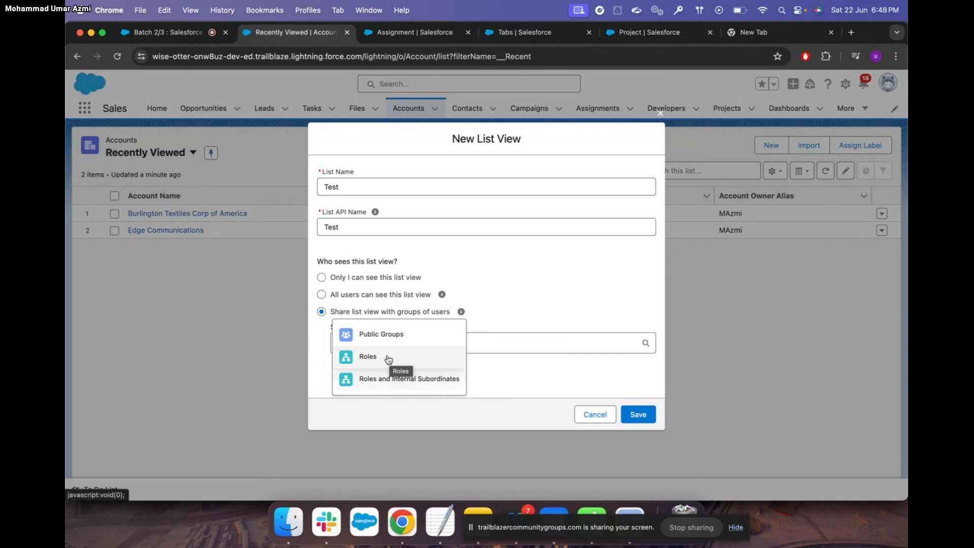
{"action": "left_click", "coordinate": [517, 311]}
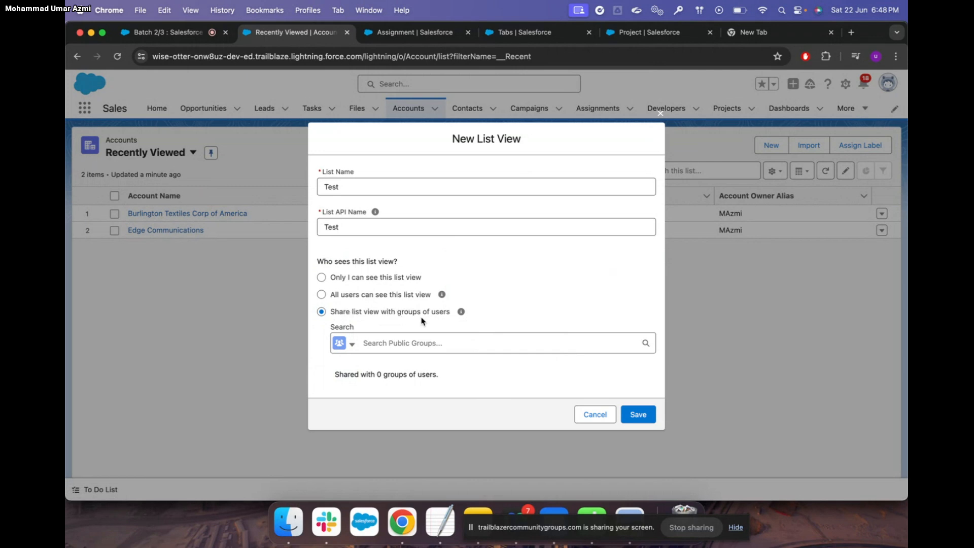
{"action": "left_click", "coordinate": [321, 278]}
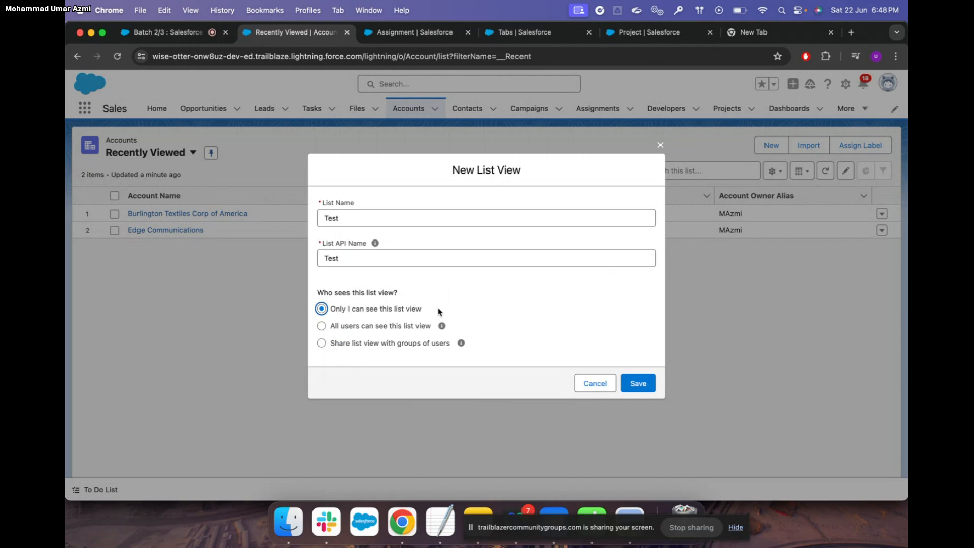
{"action": "left_click", "coordinate": [644, 385]}
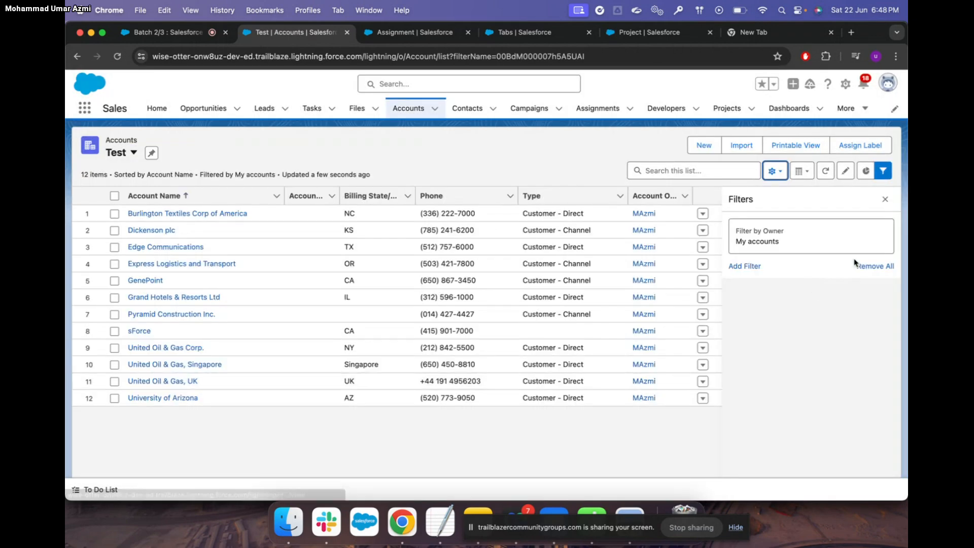
Close the Test list's Filters panel, glance at the Project tab, and bring up the Test | Accounts tab menu
{"action": "left_click", "coordinate": [887, 202]}
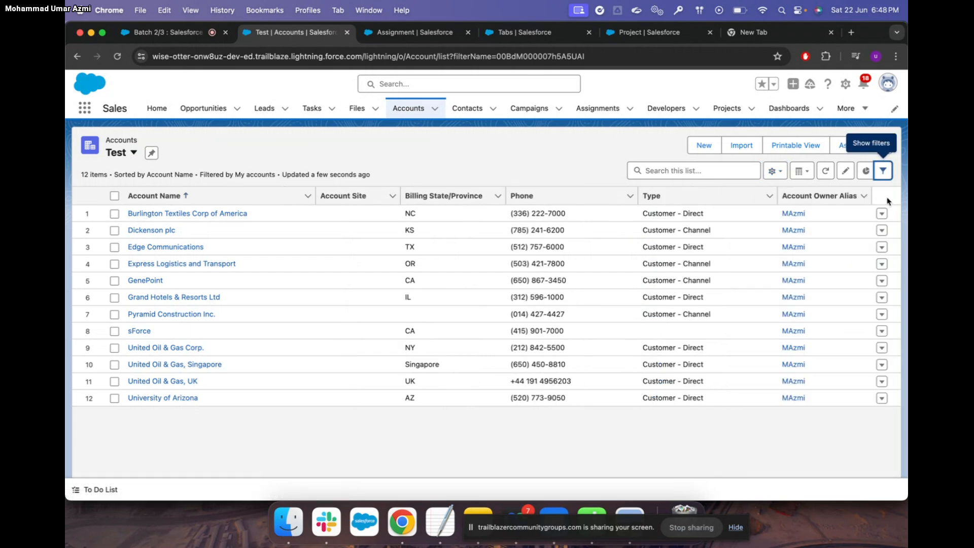
{"action": "left_click", "coordinate": [780, 172]}
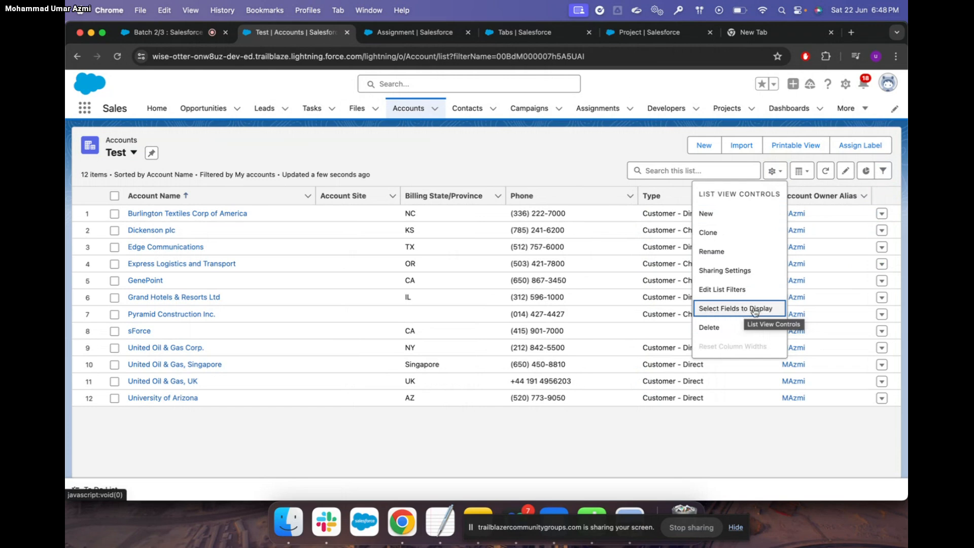
{"action": "left_click", "coordinate": [644, 32]}
{"action": "left_click", "coordinate": [303, 33]}
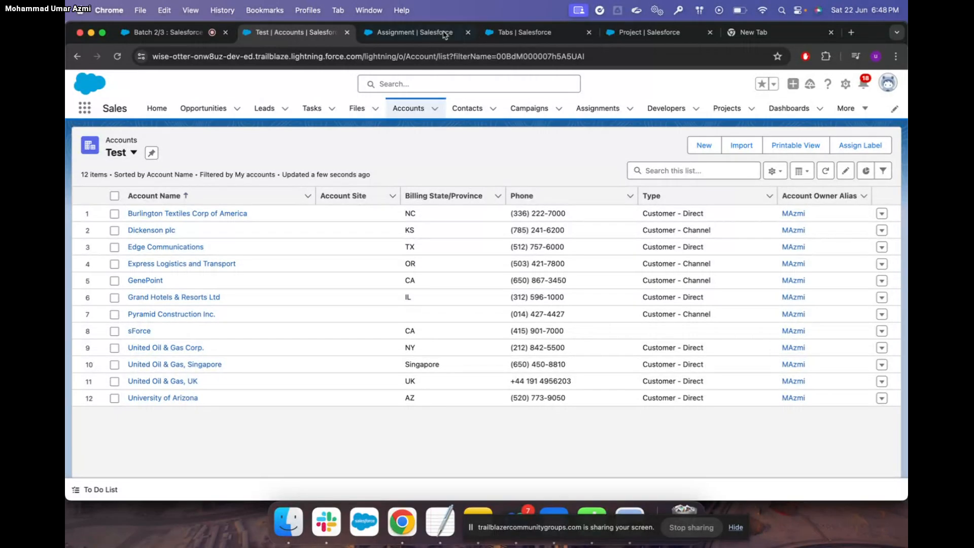
{"action": "right_click", "coordinate": [304, 37]}
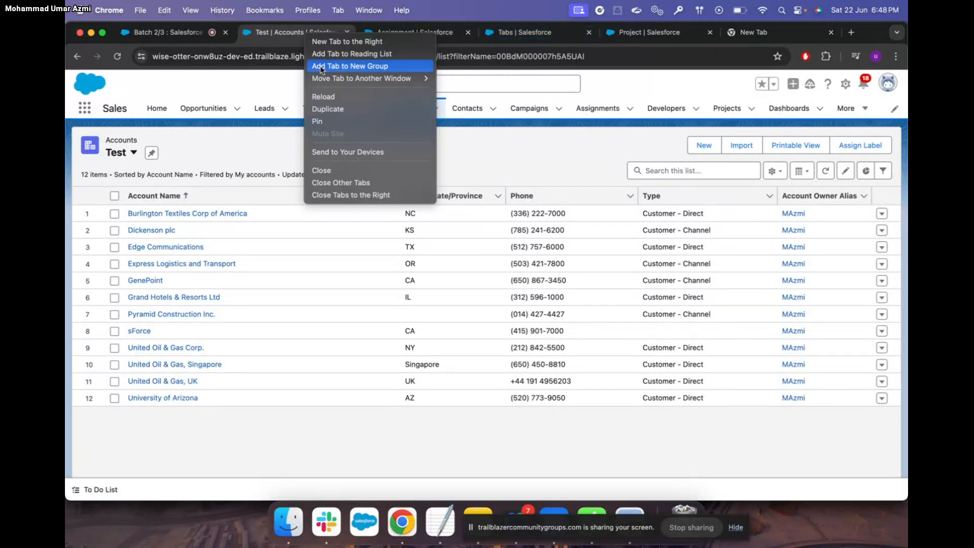
Duplicate the browser tab and show the Assignments 'New List view' in it
{"action": "left_click", "coordinate": [344, 109]}
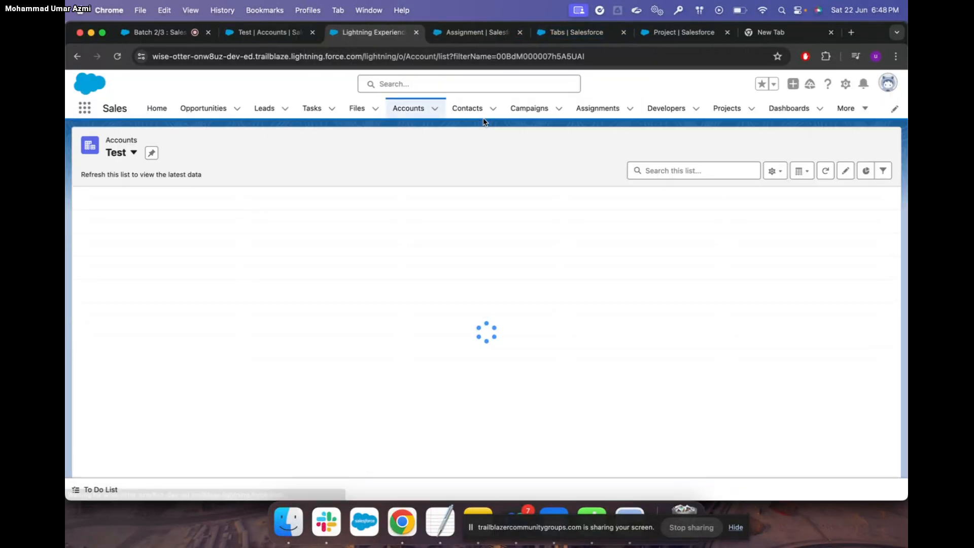
{"action": "left_click", "coordinate": [599, 109]}
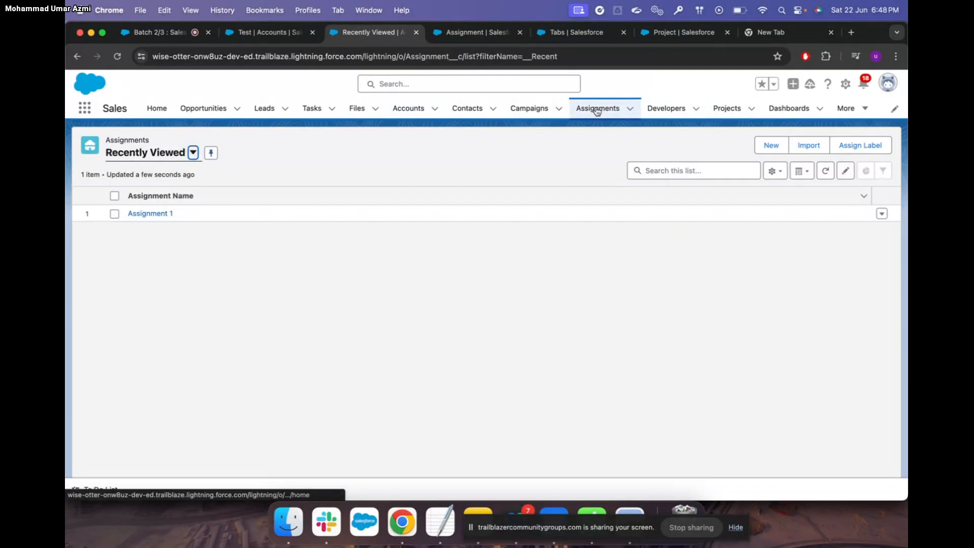
{"action": "left_click", "coordinate": [119, 57]}
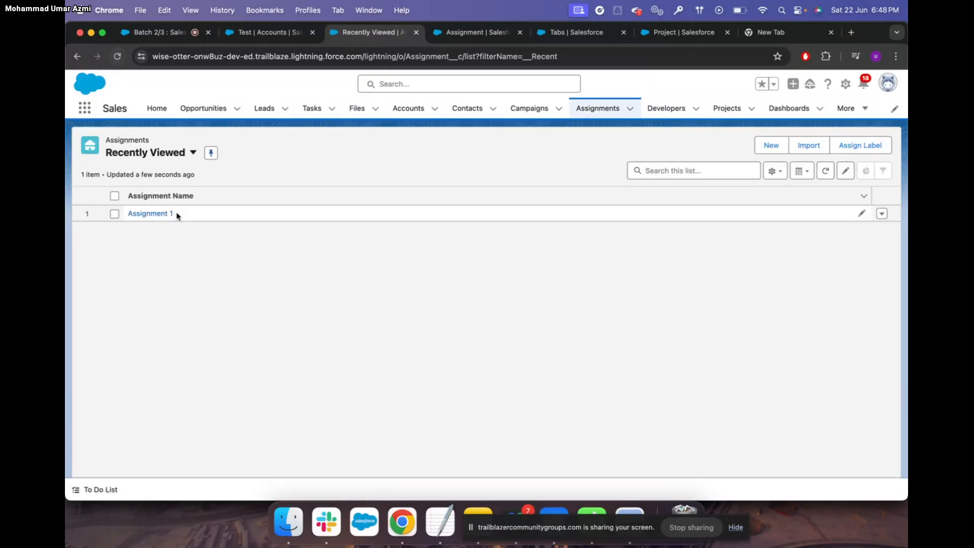
{"action": "left_click", "coordinate": [193, 154]}
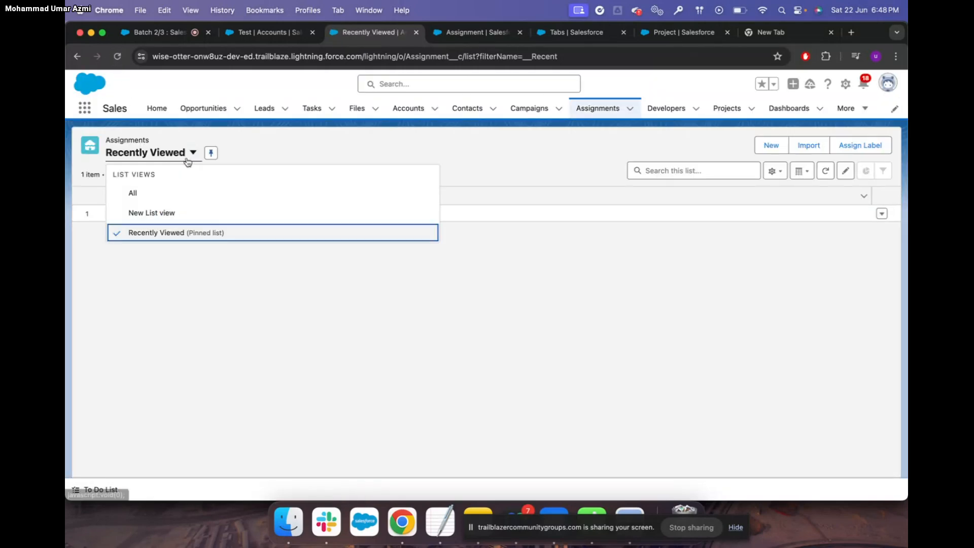
{"action": "left_click", "coordinate": [152, 212]}
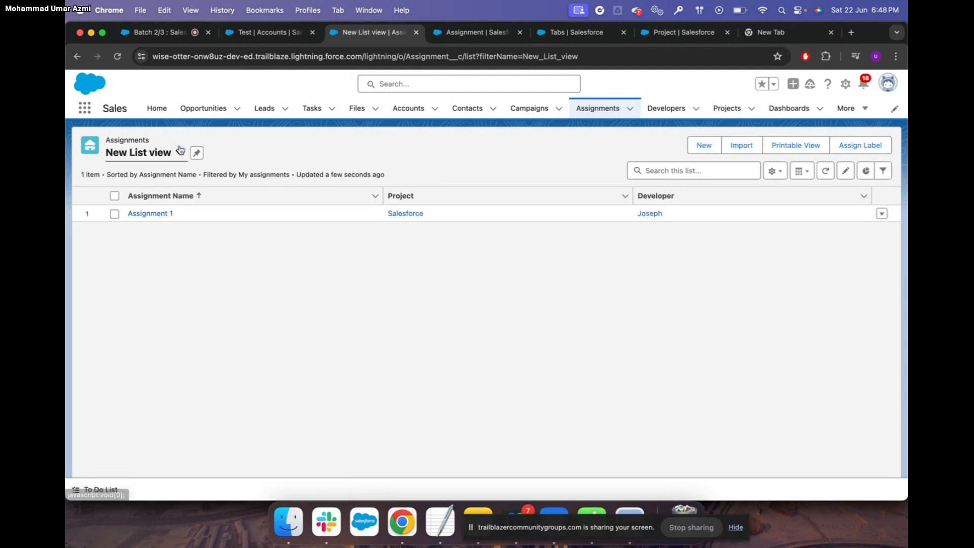
Switch to Recently Viewed and back to New List view, then return to the Test accounts tab
{"action": "left_click", "coordinate": [178, 153]}
{"action": "left_click", "coordinate": [158, 231]}
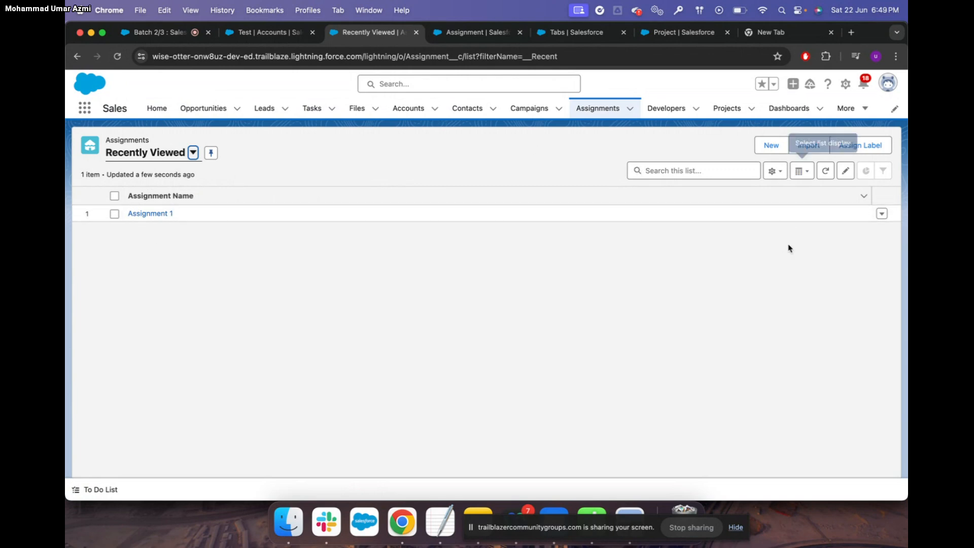
{"action": "left_click", "coordinate": [194, 152]}
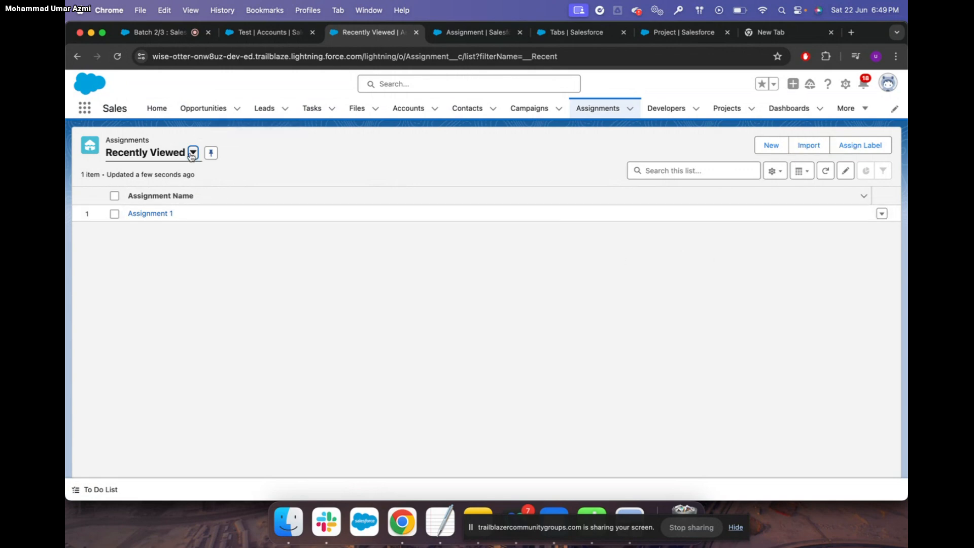
{"action": "left_click", "coordinate": [156, 213]}
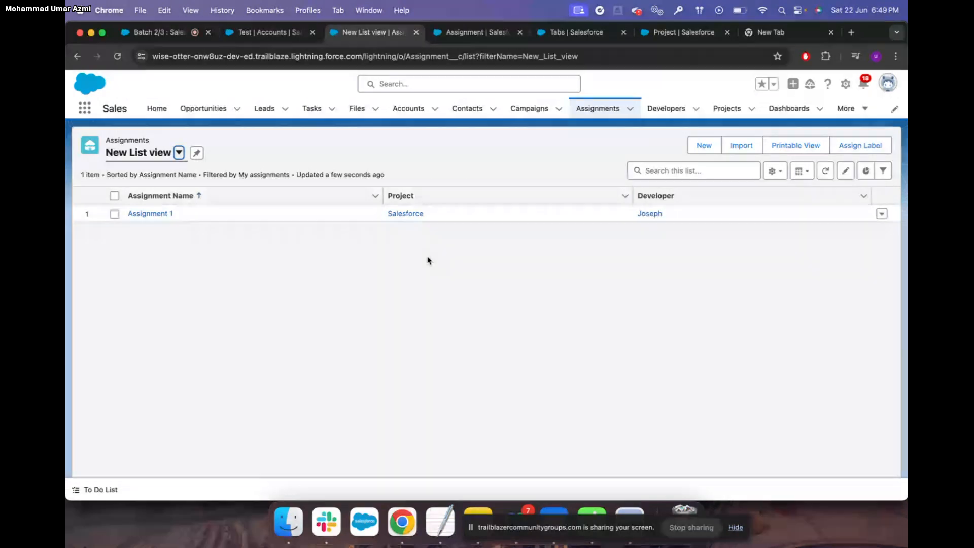
{"action": "left_click", "coordinate": [269, 32]}
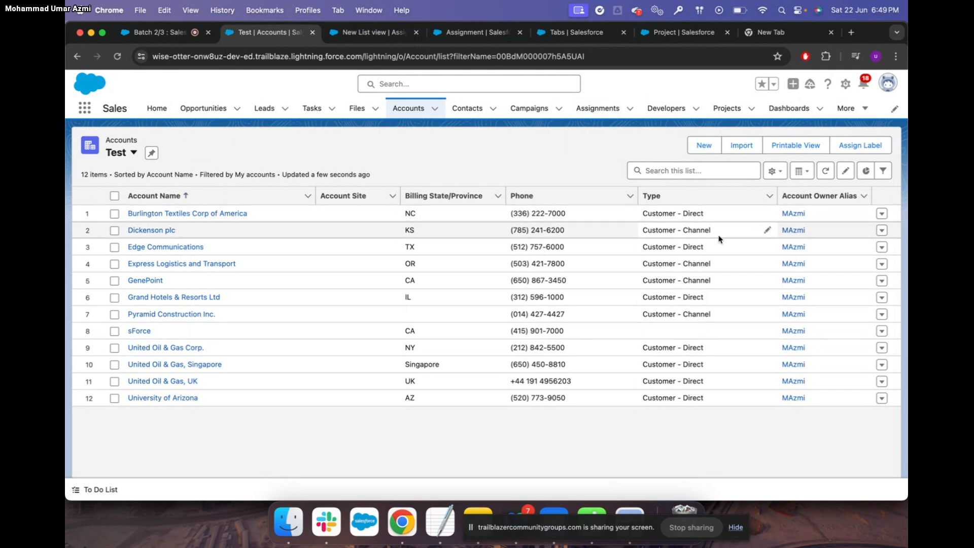
Add Test Location to the Test list's visible fields, remove Account Site, and save
{"action": "left_click", "coordinate": [776, 171]}
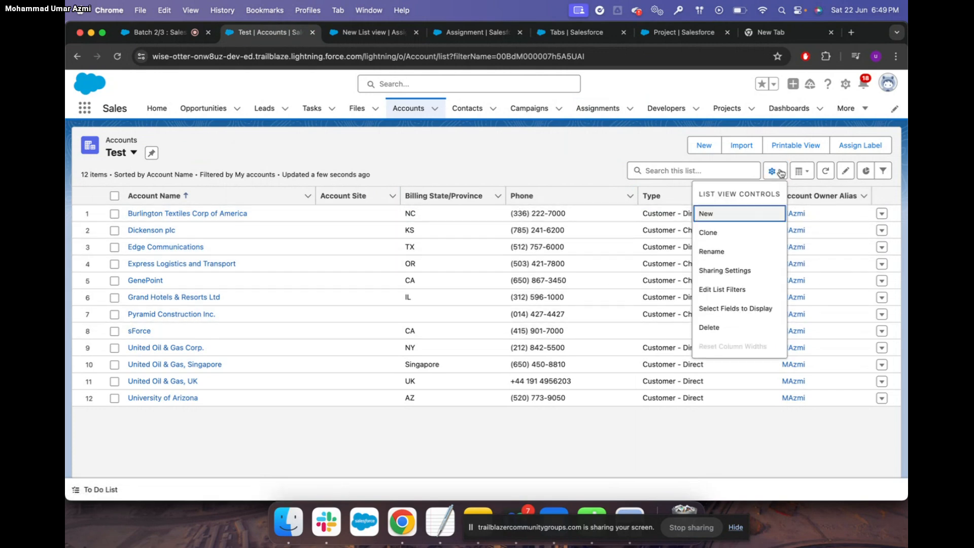
{"action": "left_click", "coordinate": [738, 308]}
{"action": "scroll", "coordinate": [447, 299], "scroll_direction": "down", "scroll_amount": 15}
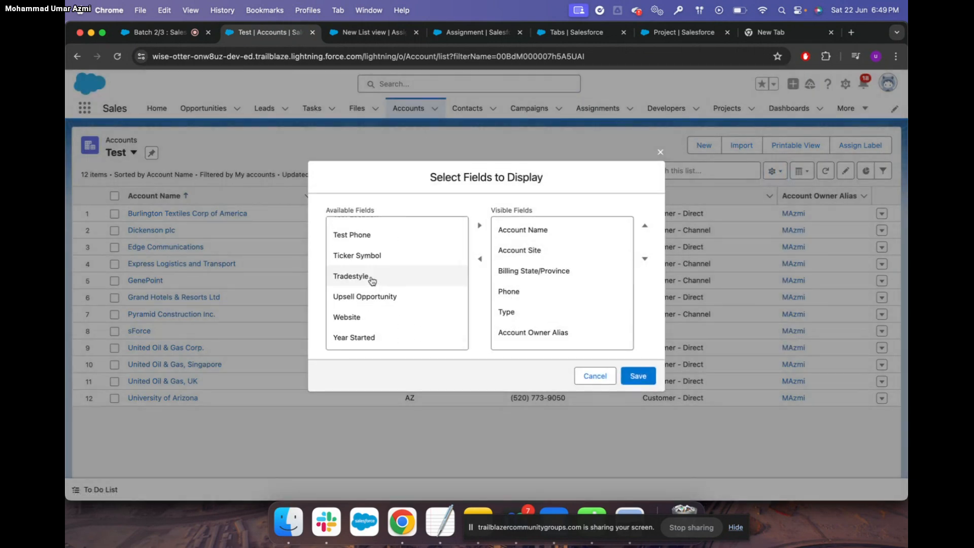
{"action": "scroll", "coordinate": [384, 246], "scroll_direction": "up", "scroll_amount": 1}
{"action": "left_click", "coordinate": [384, 236]}
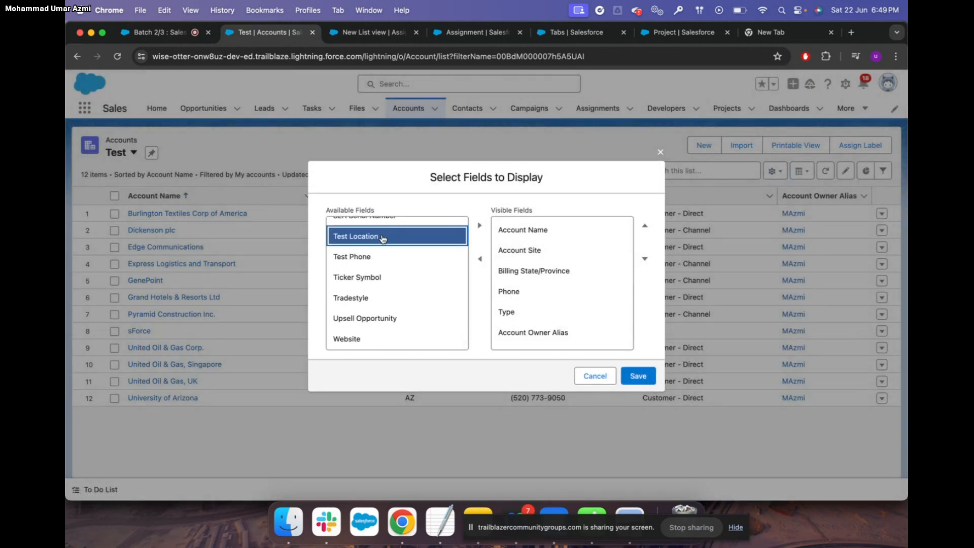
{"action": "left_click", "coordinate": [480, 229]}
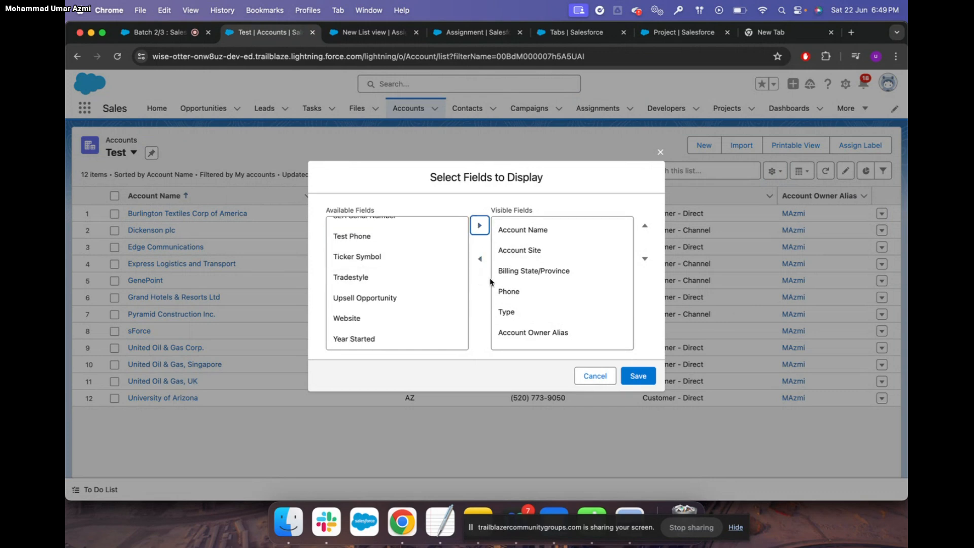
{"action": "left_click", "coordinate": [513, 251]}
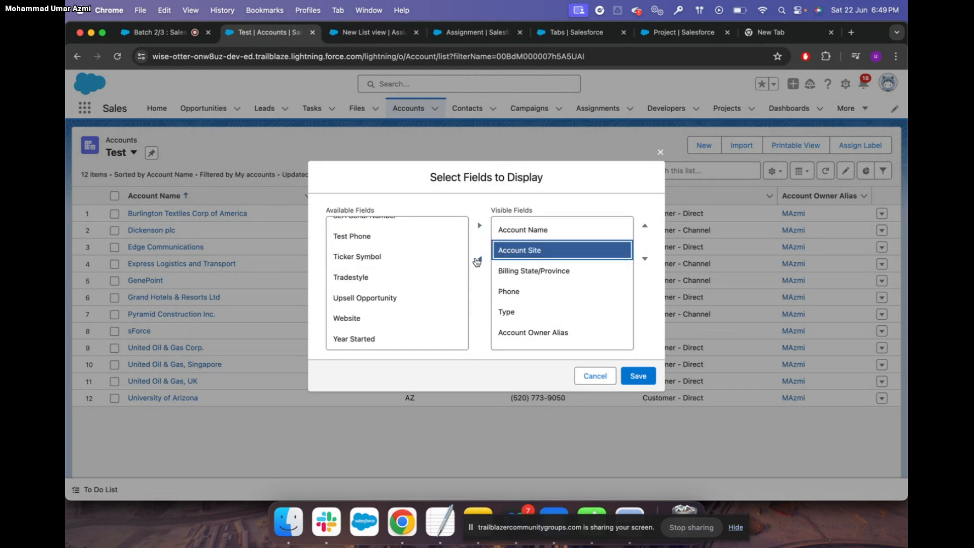
{"action": "left_click", "coordinate": [479, 260]}
{"action": "scroll", "coordinate": [372, 284], "scroll_direction": "up", "scroll_amount": 10}
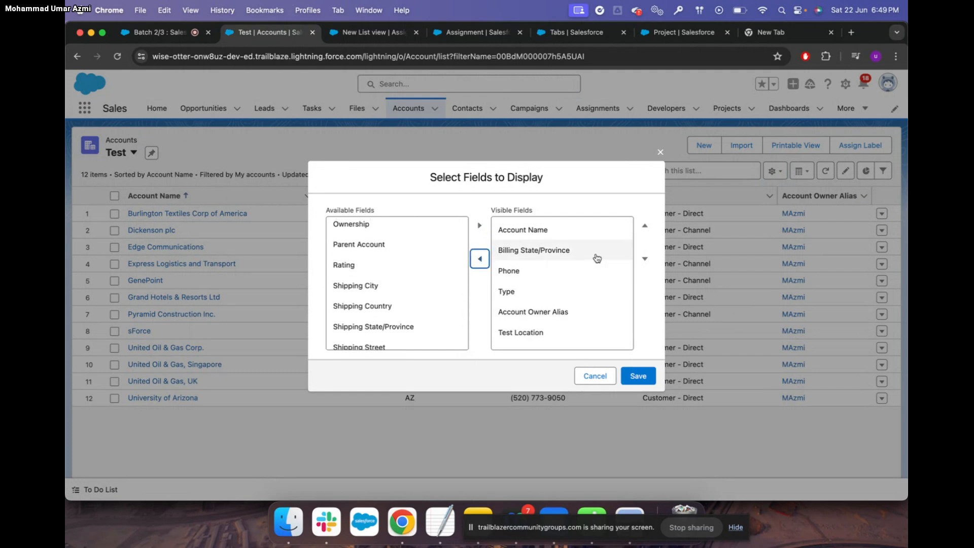
{"action": "left_click", "coordinate": [642, 376]}
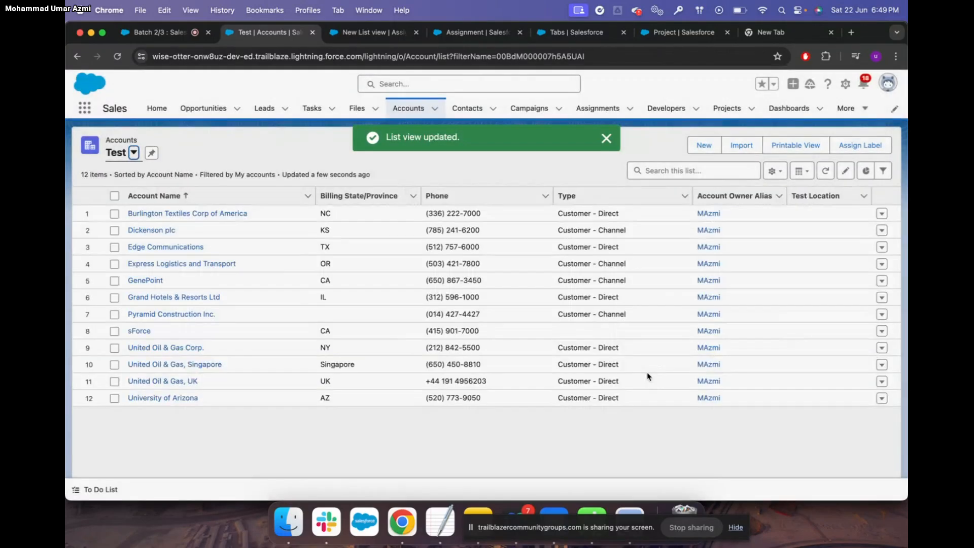
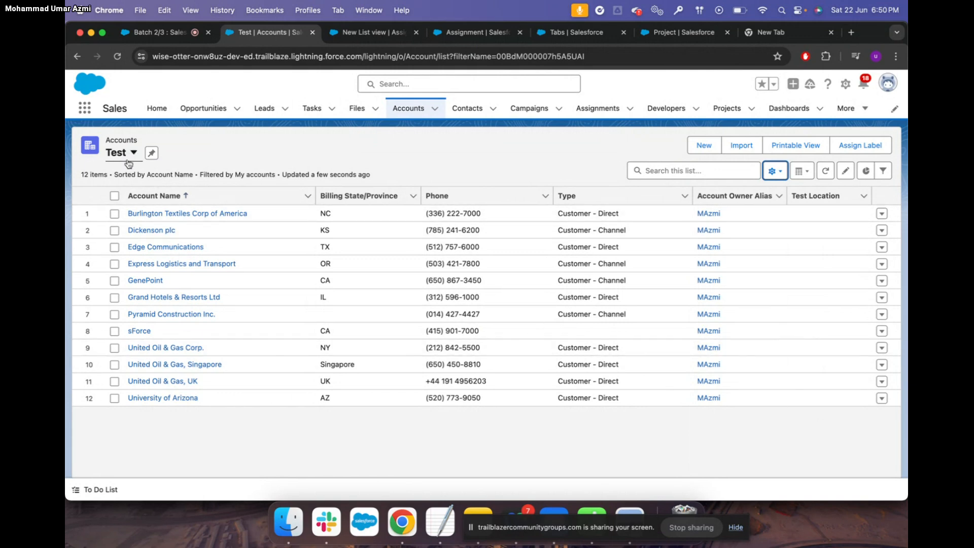
Open the account list's filters, review the owner filter, and add a new filter
{"action": "left_click", "coordinate": [776, 171]}
{"action": "left_click", "coordinate": [721, 290]}
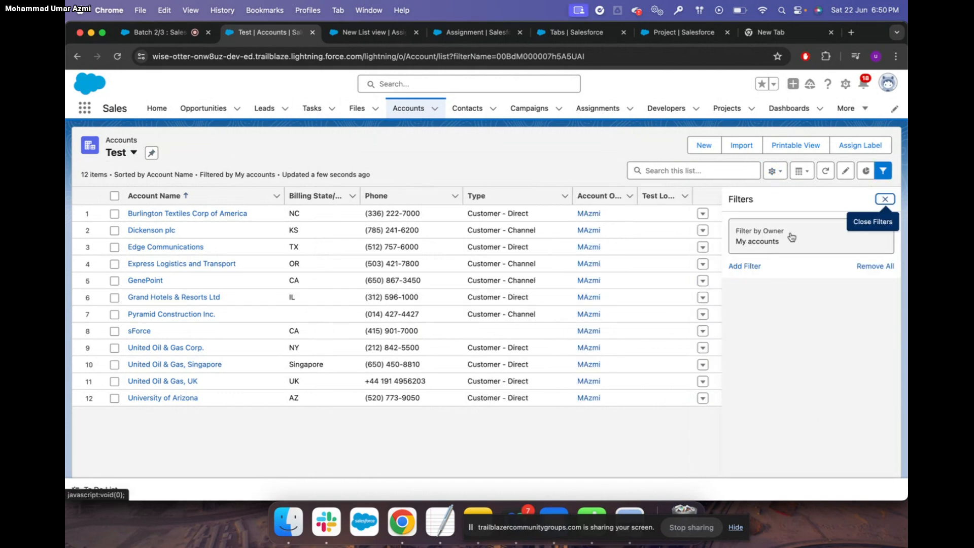
{"action": "left_click", "coordinate": [787, 242]}
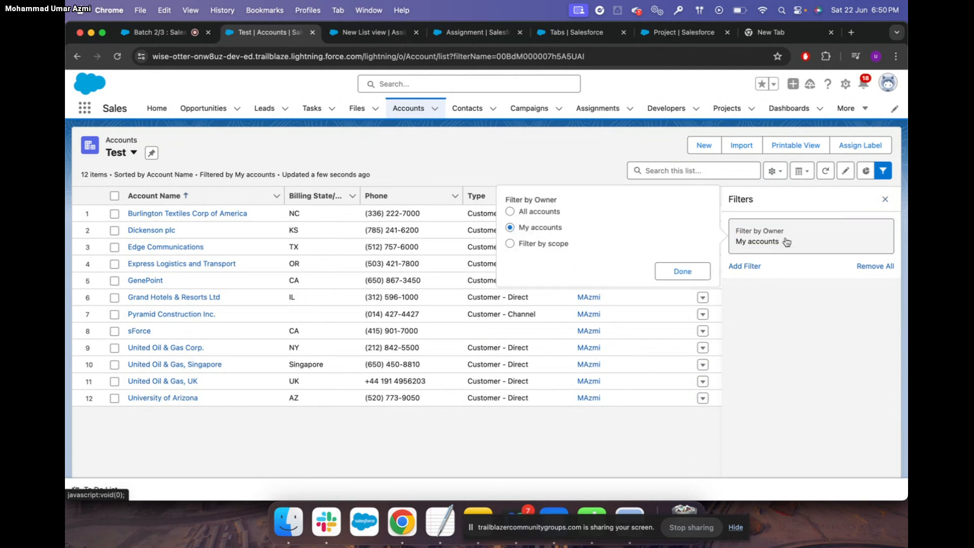
{"action": "left_click", "coordinate": [756, 267]}
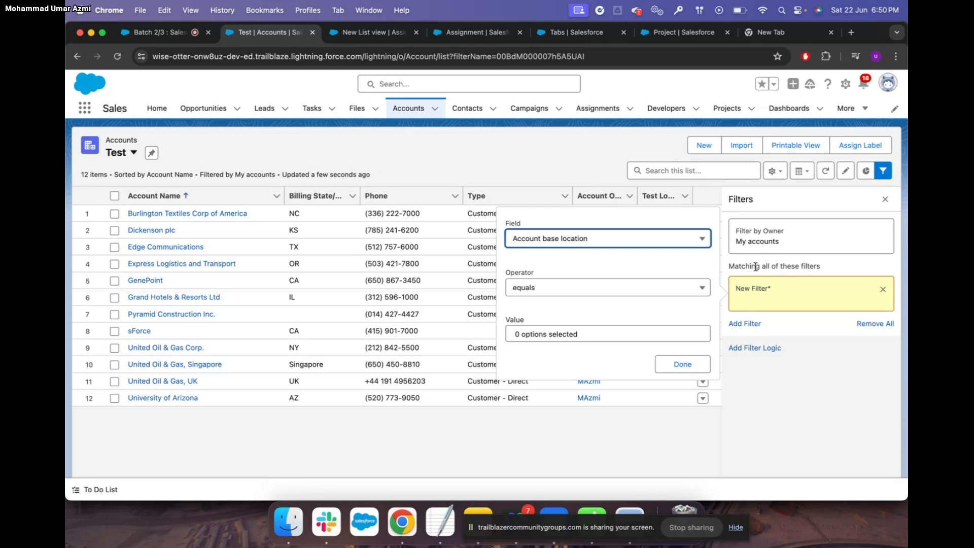
Try an Owner First Name filter, browse other fields, then close Filters without applying
{"action": "left_click", "coordinate": [640, 245]}
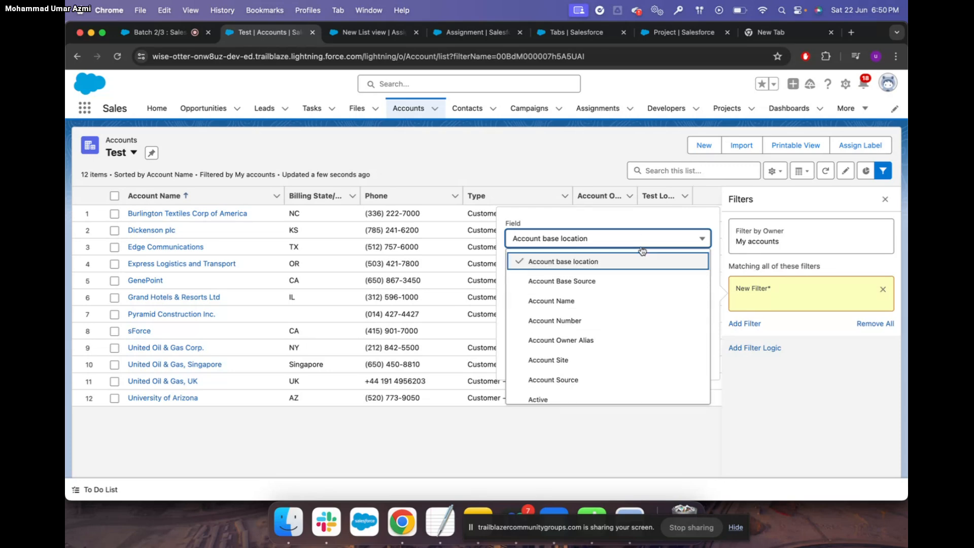
{"action": "scroll", "coordinate": [611, 362], "scroll_direction": "down", "scroll_amount": 3}
{"action": "scroll", "coordinate": [612, 362], "scroll_direction": "down", "scroll_amount": 10}
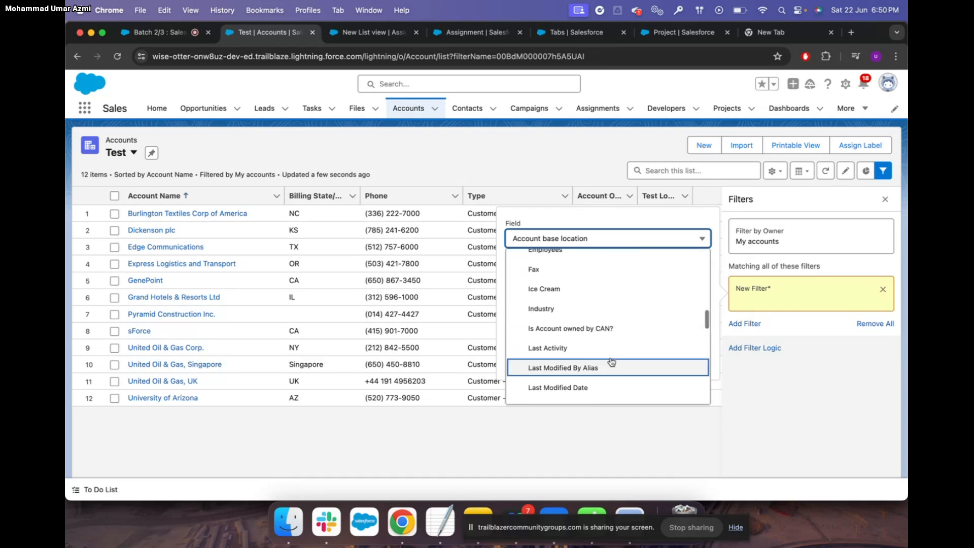
{"action": "key", "text": "Down"}
{"action": "key", "text": "Down"}
{"action": "key", "text": "Down"}
{"action": "key", "text": "Down"}
{"action": "key", "text": "Down"}
{"action": "key", "text": "Down"}
{"action": "key", "text": "Down"}
{"action": "key", "text": "Down"}
{"action": "key", "text": "Down"}
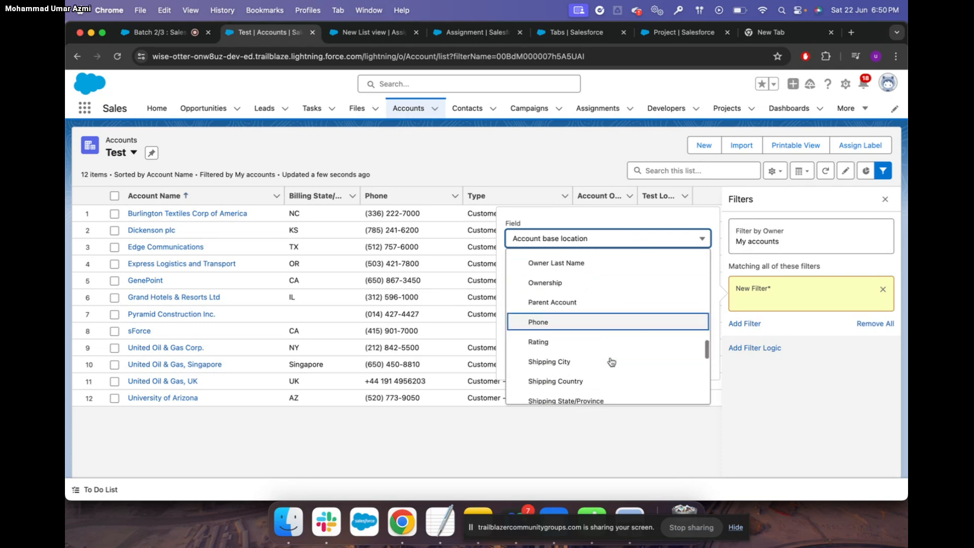
{"action": "scroll", "coordinate": [611, 362], "scroll_direction": "up", "scroll_amount": 3}
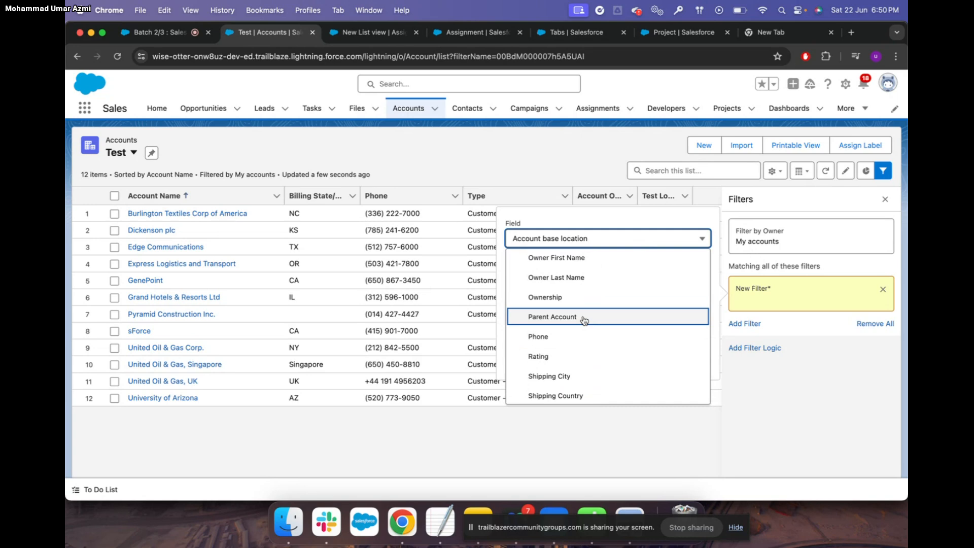
{"action": "scroll", "coordinate": [584, 320], "scroll_direction": "up", "scroll_amount": 3}
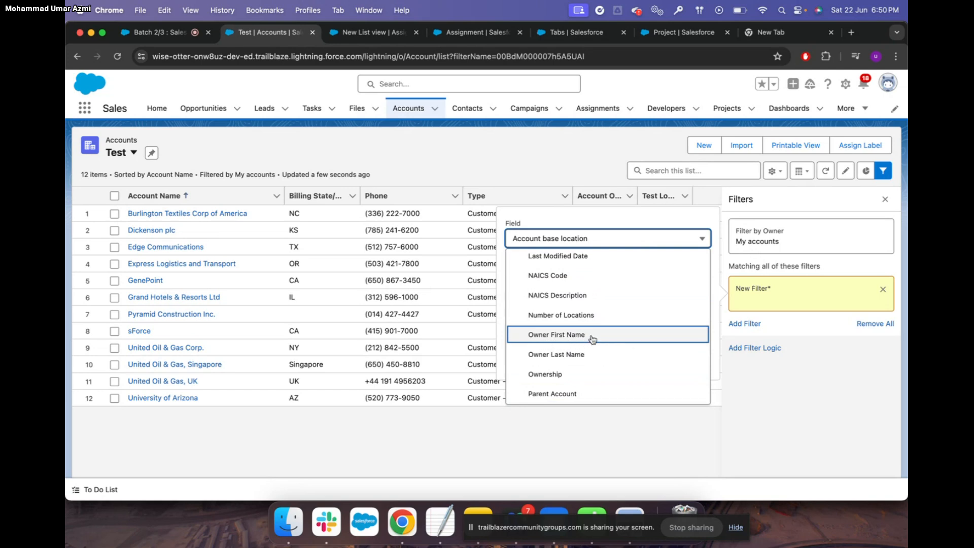
{"action": "left_click", "coordinate": [592, 336]}
{"action": "left_click", "coordinate": [527, 330]}
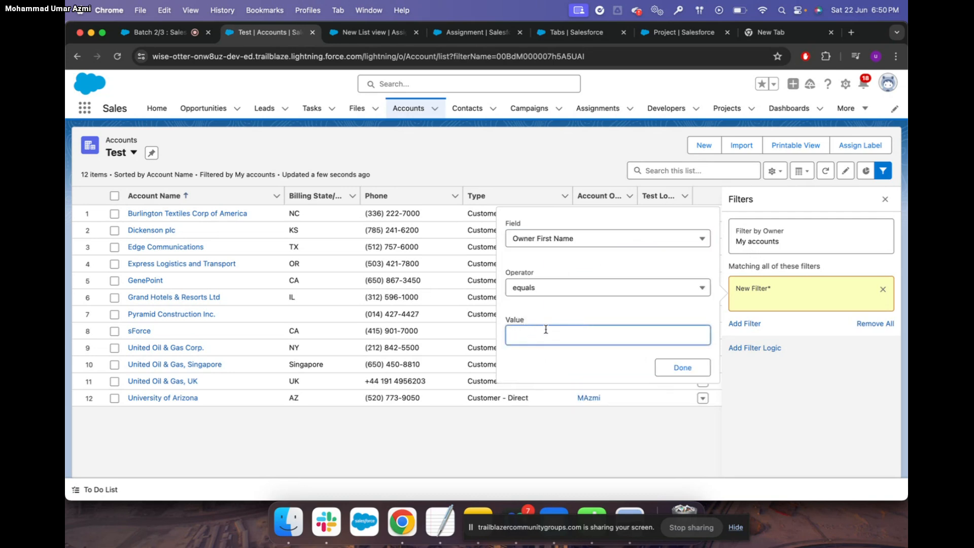
{"action": "left_click", "coordinate": [620, 239]}
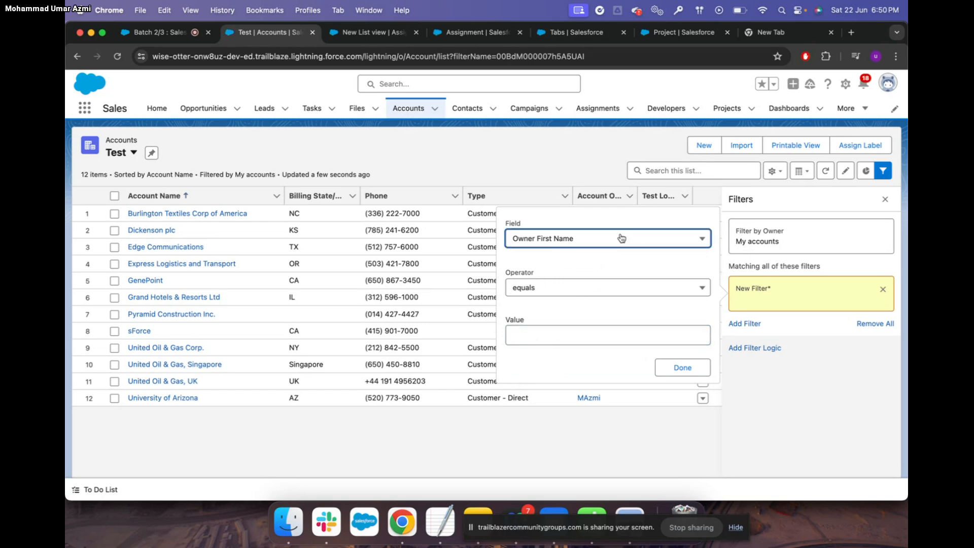
{"action": "scroll", "coordinate": [613, 306], "scroll_direction": "down", "scroll_amount": 5}
{"action": "scroll", "coordinate": [613, 305], "scroll_direction": "down", "scroll_amount": 5}
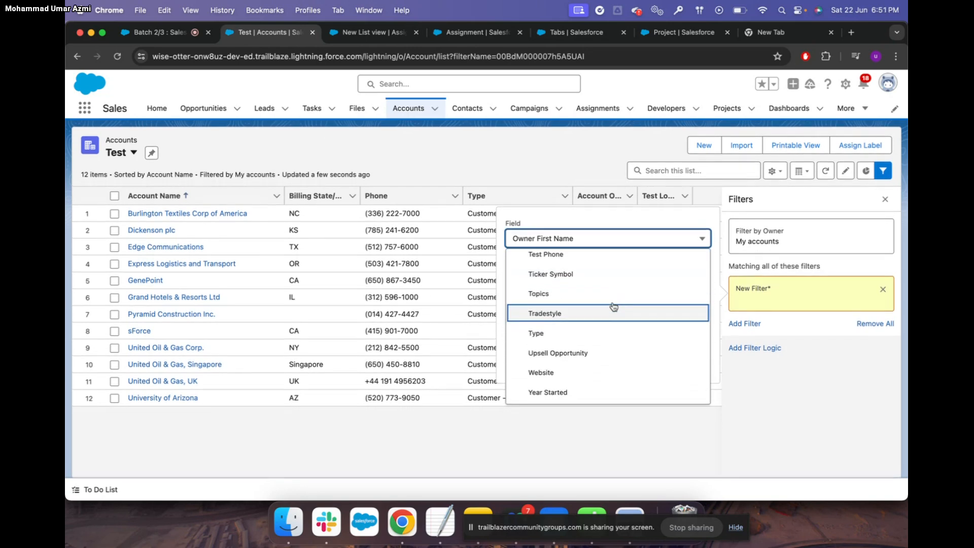
{"action": "scroll", "coordinate": [614, 307], "scroll_direction": "up", "scroll_amount": 1}
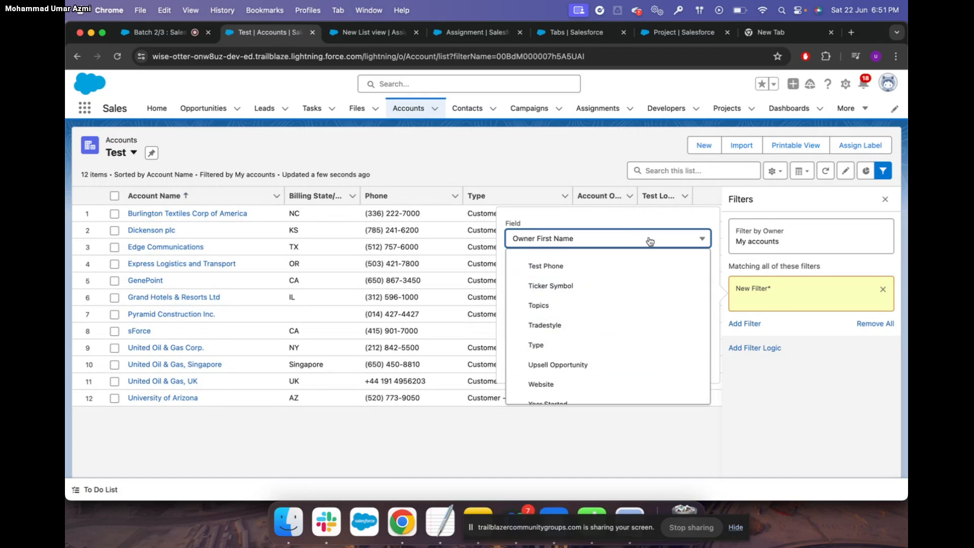
{"action": "left_click", "coordinate": [881, 203]}
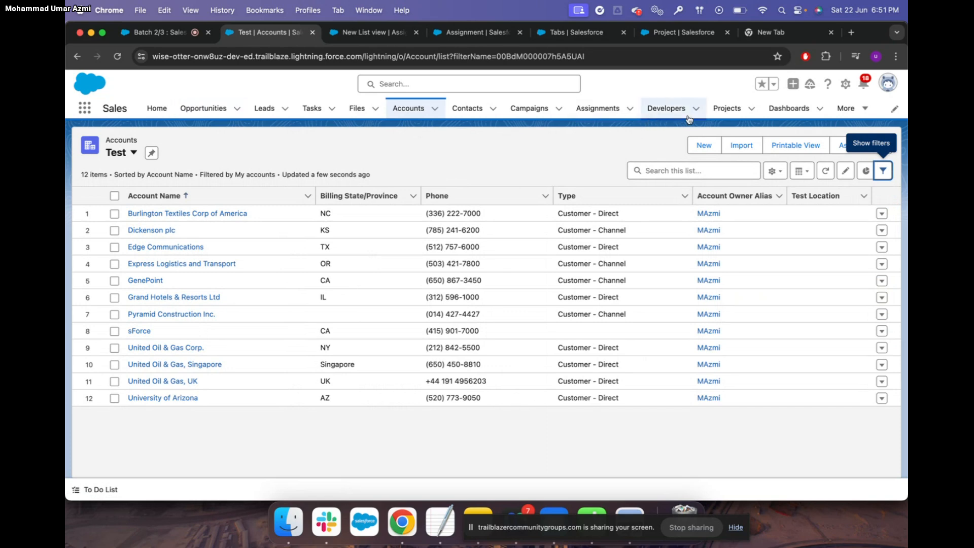
Show the Assignments New List view and start a new assignment
{"action": "left_click", "coordinate": [611, 113]}
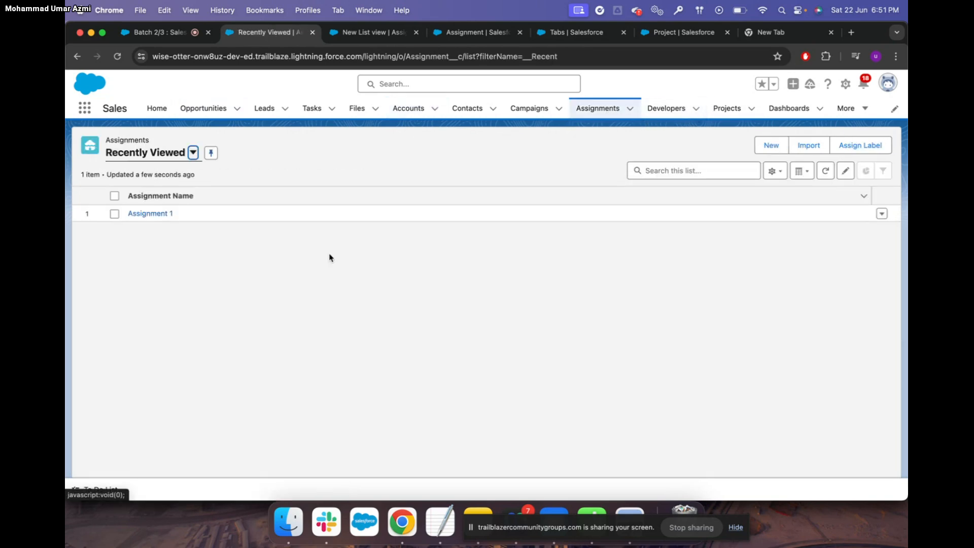
{"action": "left_click", "coordinate": [192, 153]}
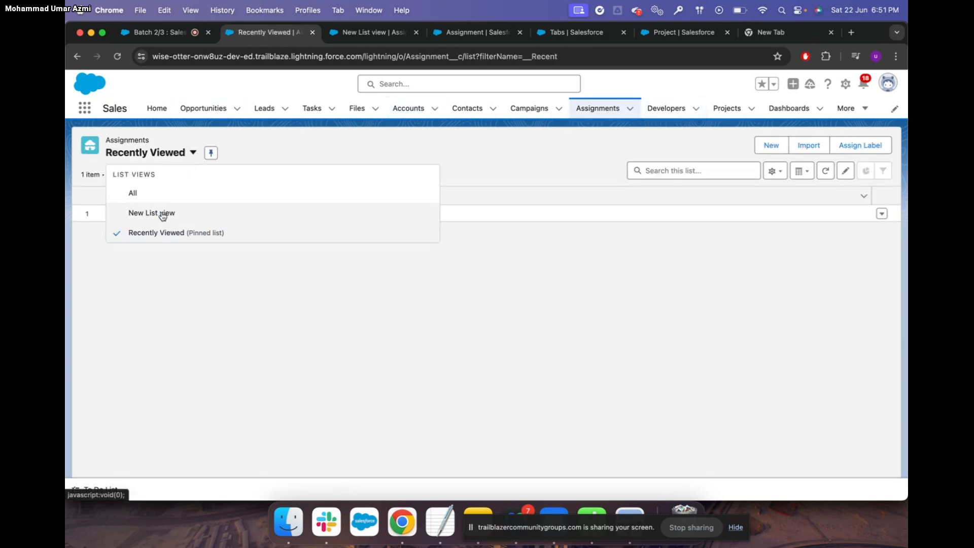
{"action": "left_click", "coordinate": [162, 215]}
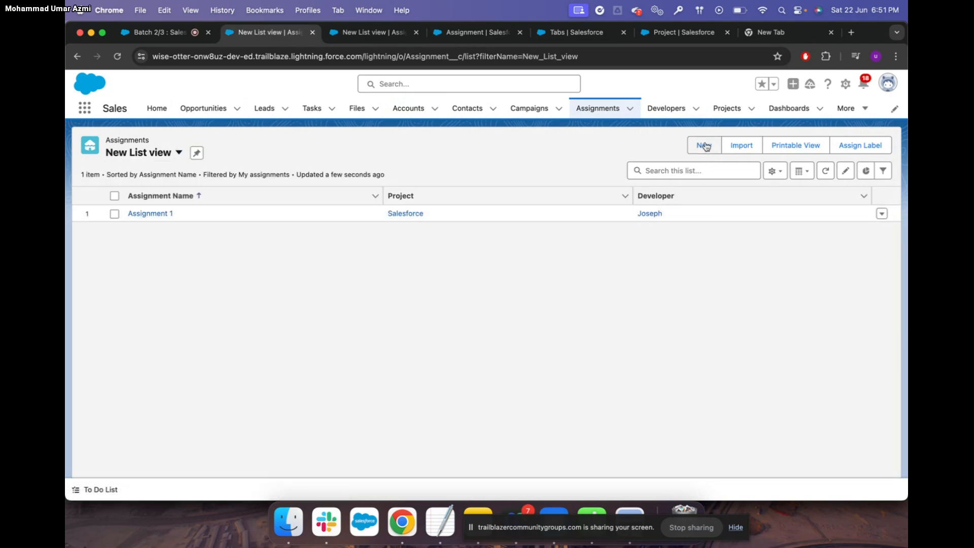
{"action": "left_click", "coordinate": [704, 146]}
Create Assignment 2 with project SAP and developer Shaista, then start another
{"action": "type", "text": "Assignment 2"}
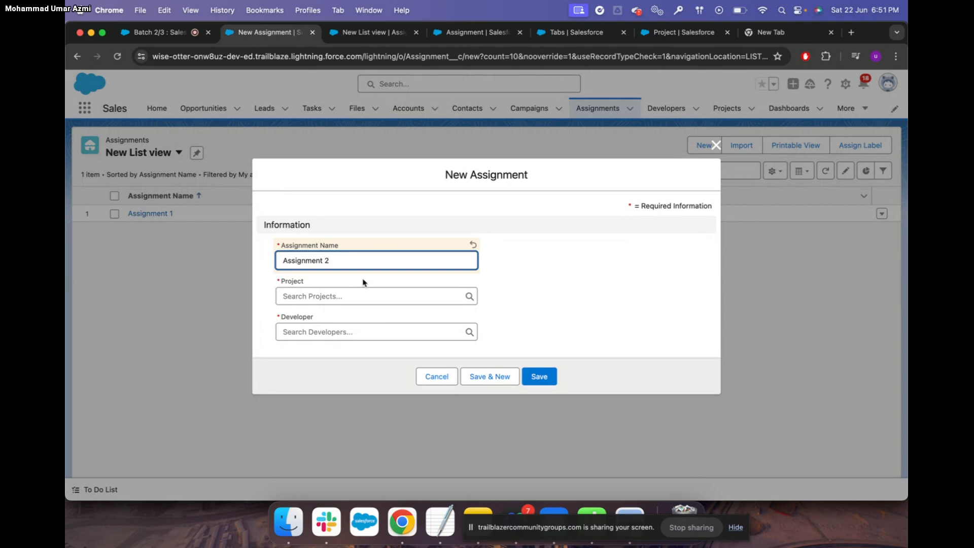
{"action": "left_click", "coordinate": [335, 297]}
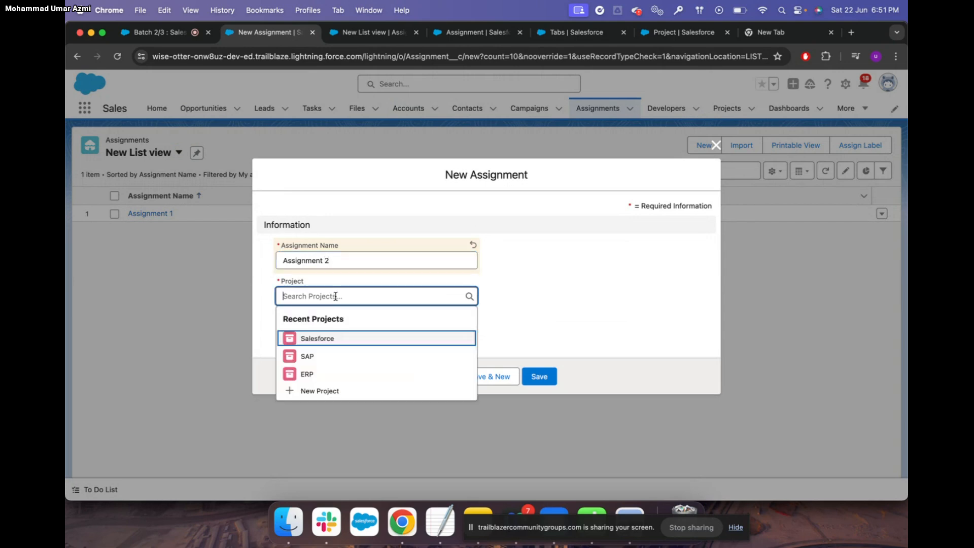
{"action": "left_click", "coordinate": [319, 359]}
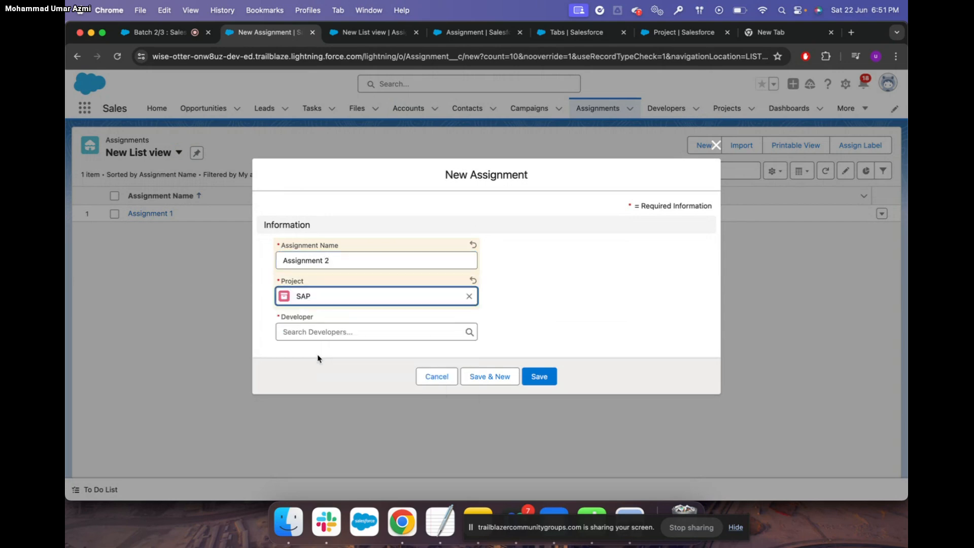
{"action": "left_click", "coordinate": [326, 332]}
{"action": "left_click", "coordinate": [311, 393]}
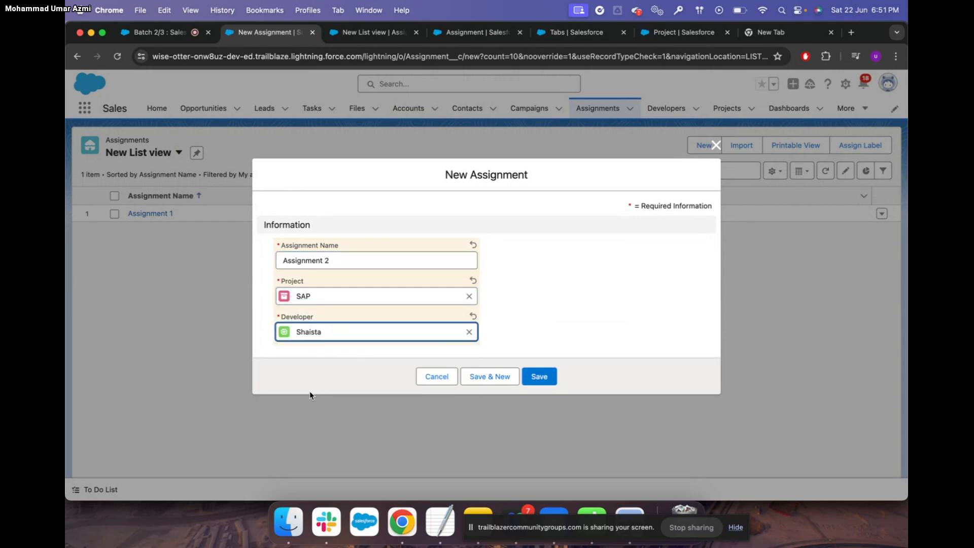
{"action": "left_click", "coordinate": [511, 379]}
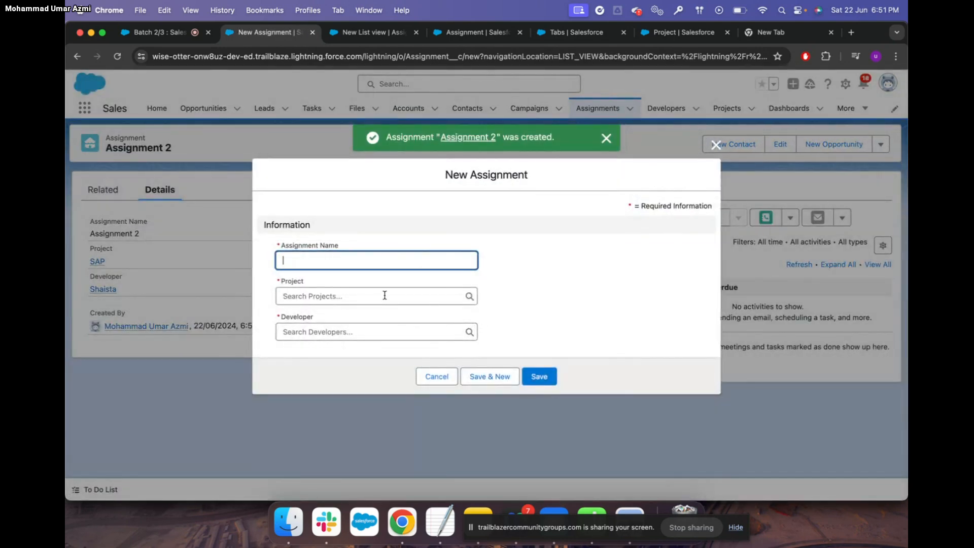
Create Assignment 3 with project ERP and developer Ravi, then return to the Assignments list
{"action": "type", "text": "Assignment "}
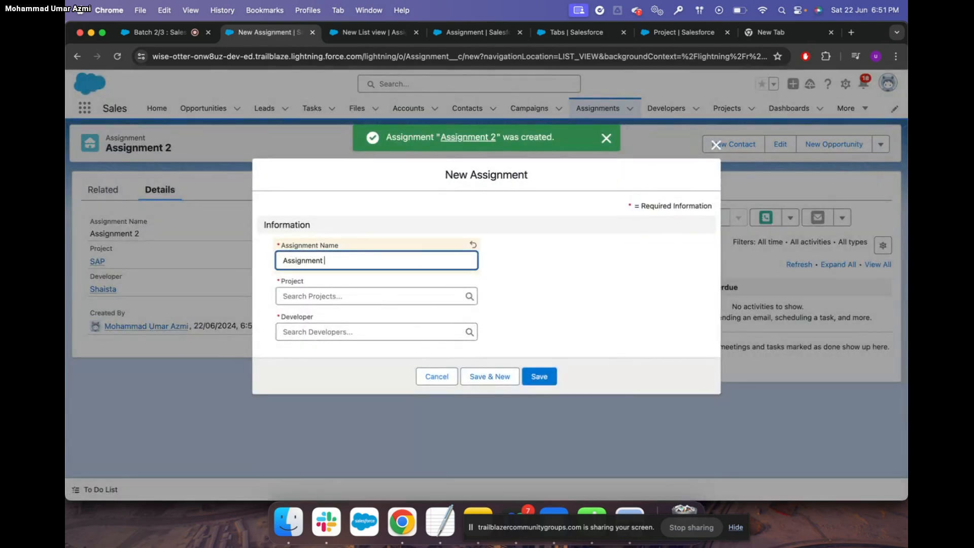
{"action": "type", "text": "3"}
{"action": "left_click", "coordinate": [343, 297]}
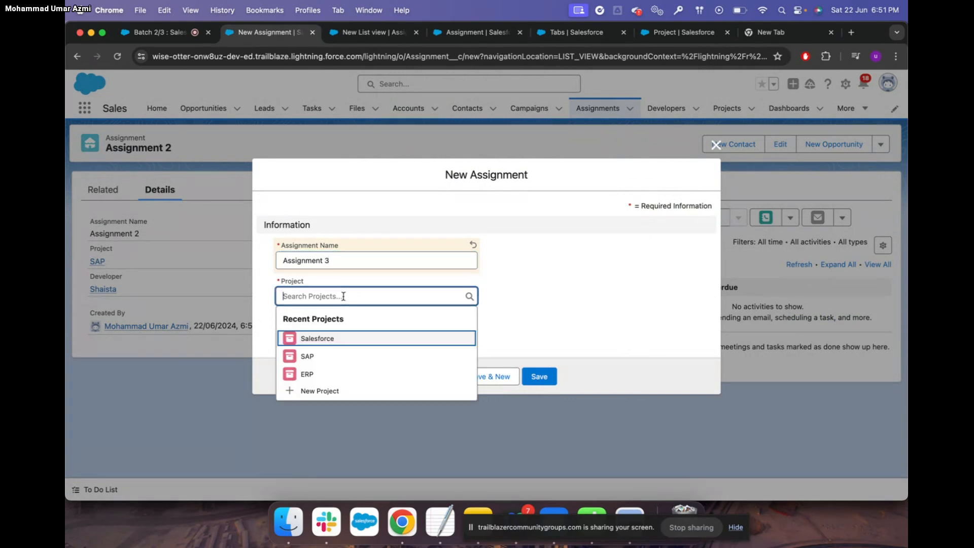
{"action": "left_click", "coordinate": [319, 374]}
{"action": "left_click", "coordinate": [326, 333]}
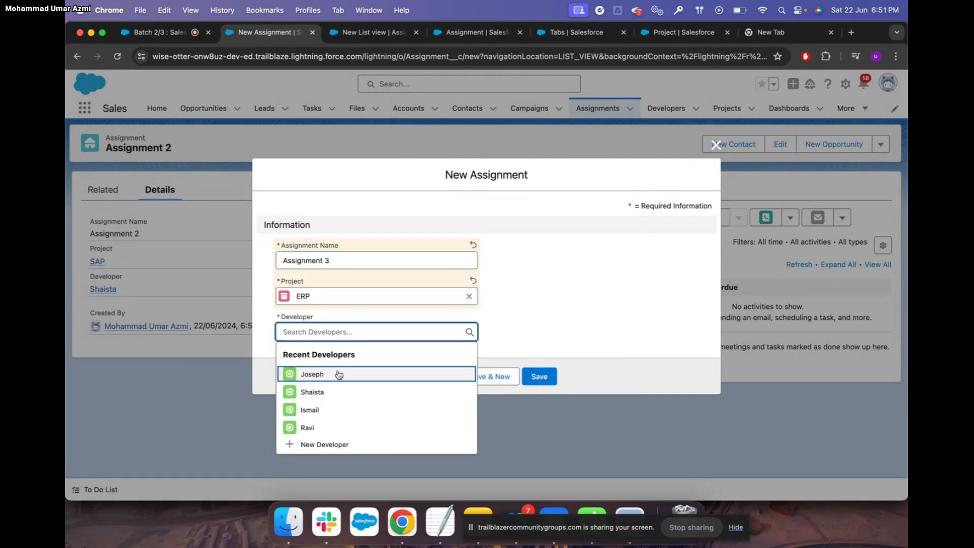
{"action": "left_click", "coordinate": [324, 427]}
{"action": "left_click", "coordinate": [546, 376]}
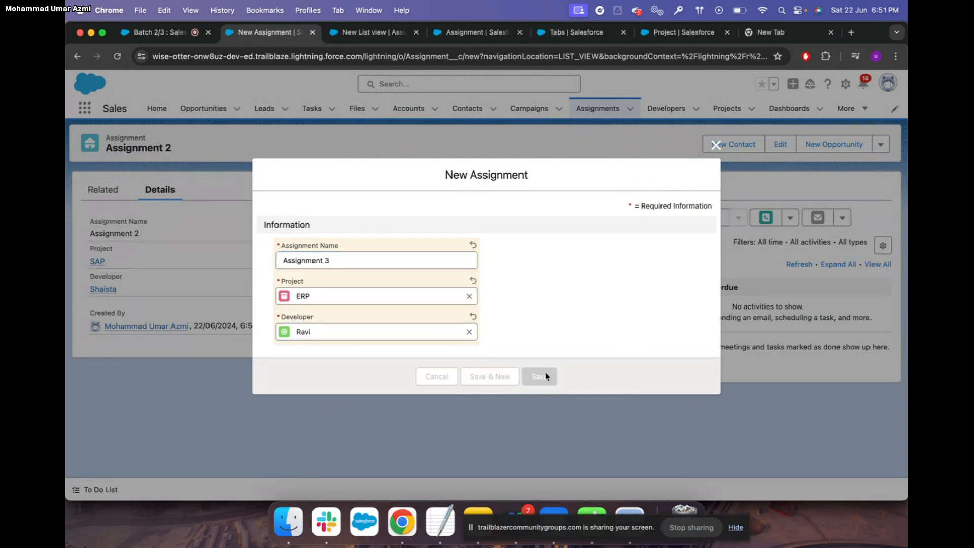
{"action": "left_click", "coordinate": [599, 112]}
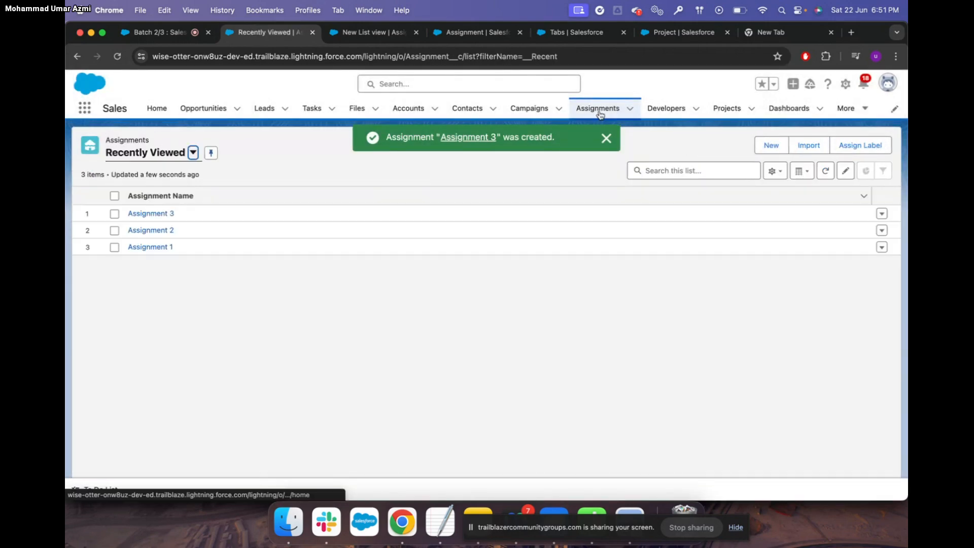
Pin New List view as the default, then switch back to Recently Viewed
{"action": "left_click", "coordinate": [193, 152]}
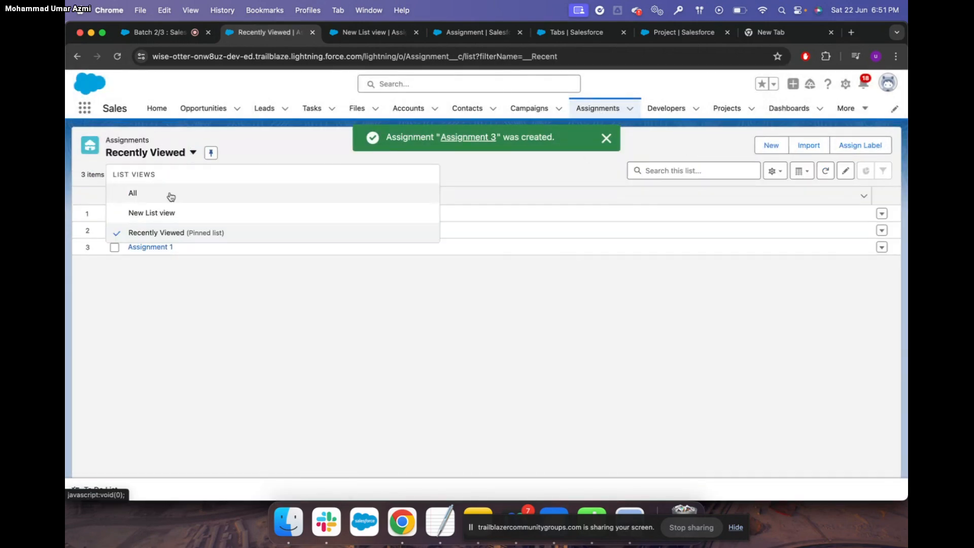
{"action": "left_click", "coordinate": [153, 213]}
{"action": "left_click", "coordinate": [197, 153]}
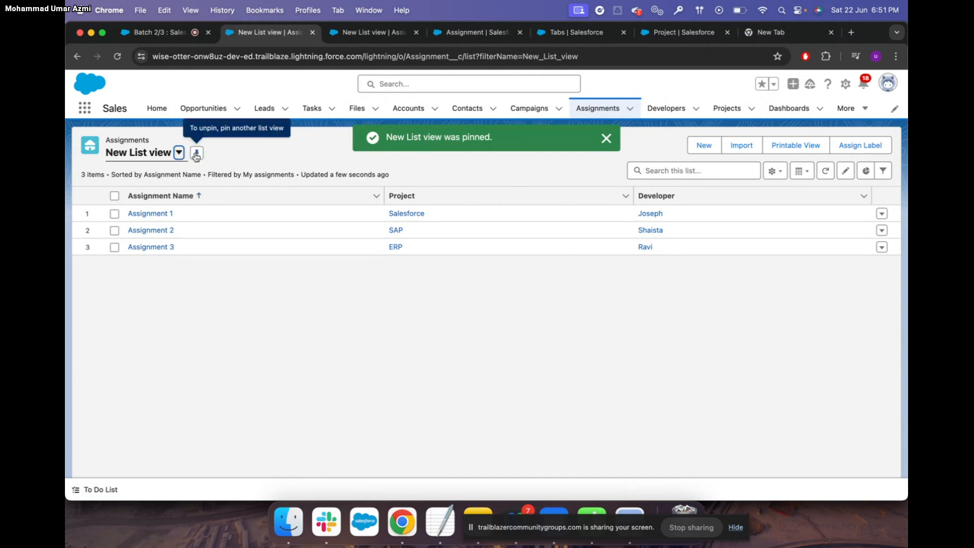
{"action": "left_click", "coordinate": [179, 153]}
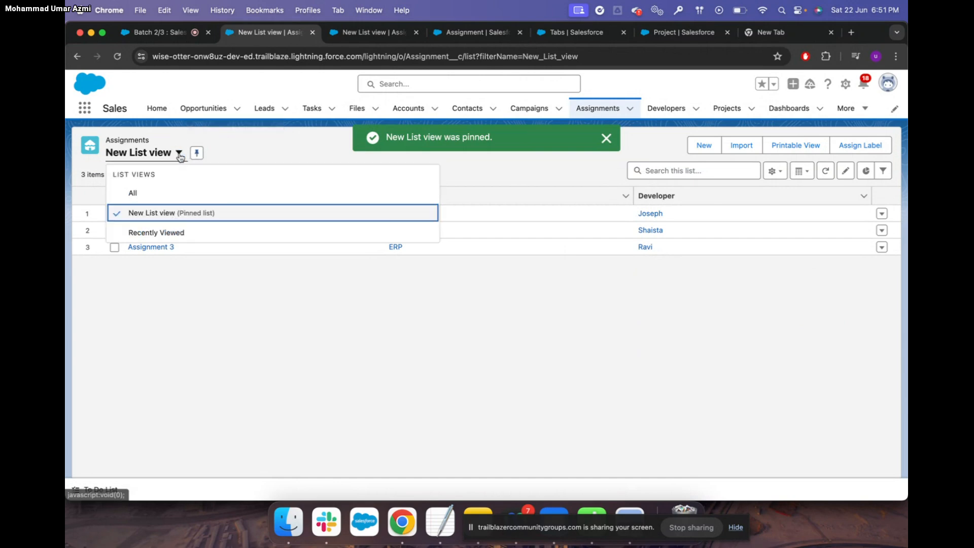
{"action": "left_click", "coordinate": [174, 235]}
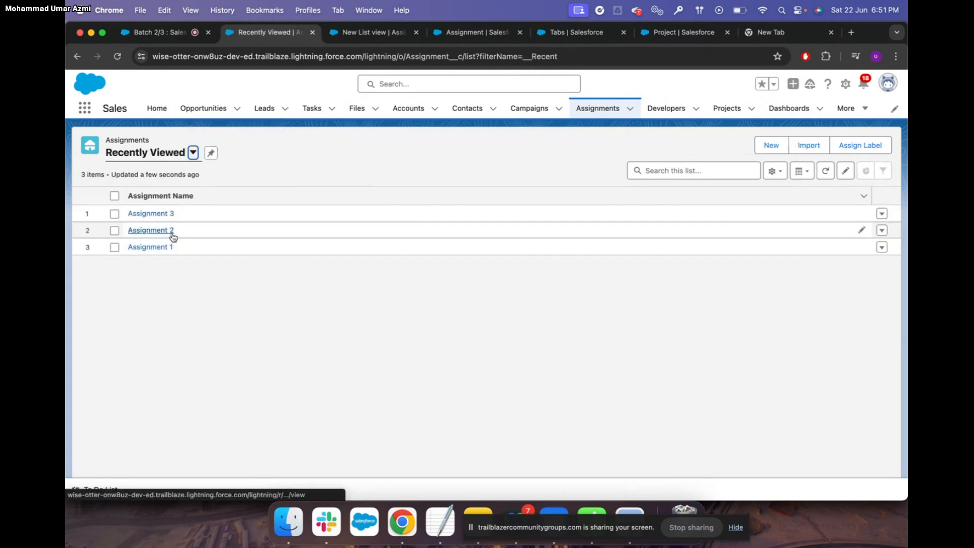
Pin Recently Viewed as the Assignments default view and glance at the Developers list
{"action": "left_click", "coordinate": [601, 110]}
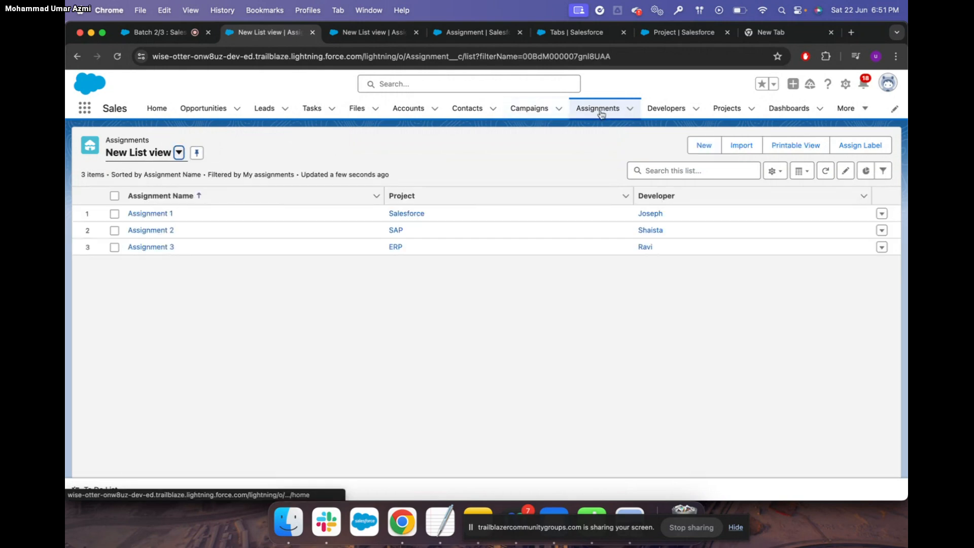
{"action": "left_click", "coordinate": [177, 153]}
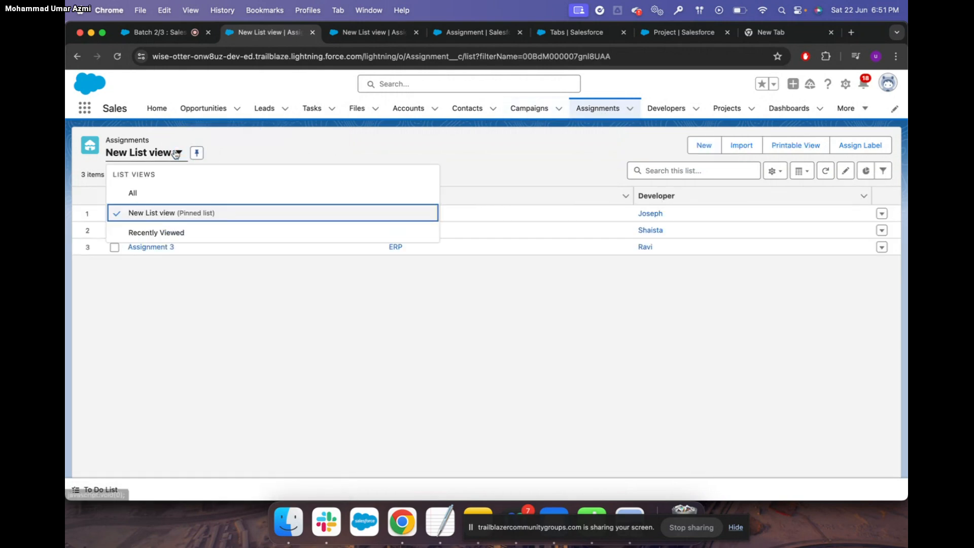
{"action": "left_click", "coordinate": [170, 233]}
{"action": "left_click", "coordinate": [211, 154]}
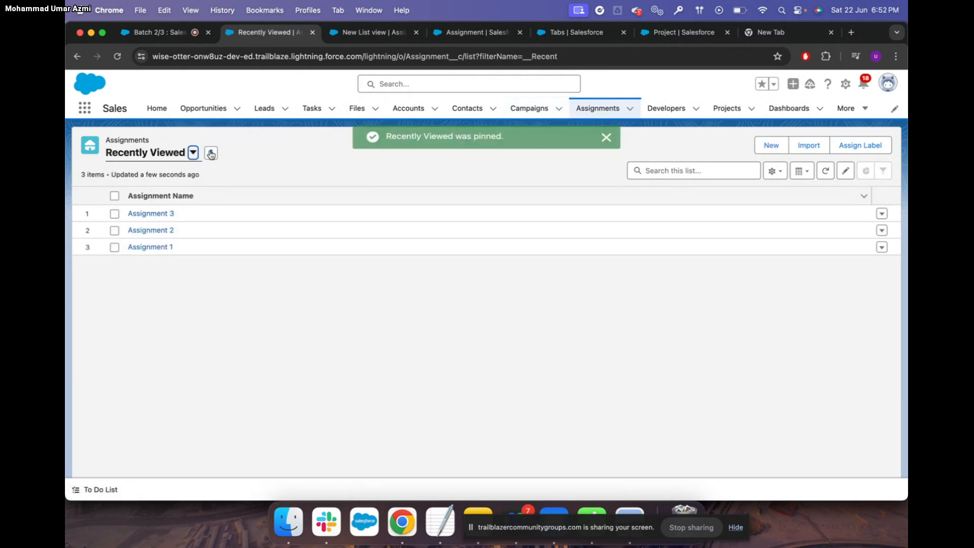
{"action": "left_click", "coordinate": [655, 108]}
{"action": "left_click", "coordinate": [603, 110]}
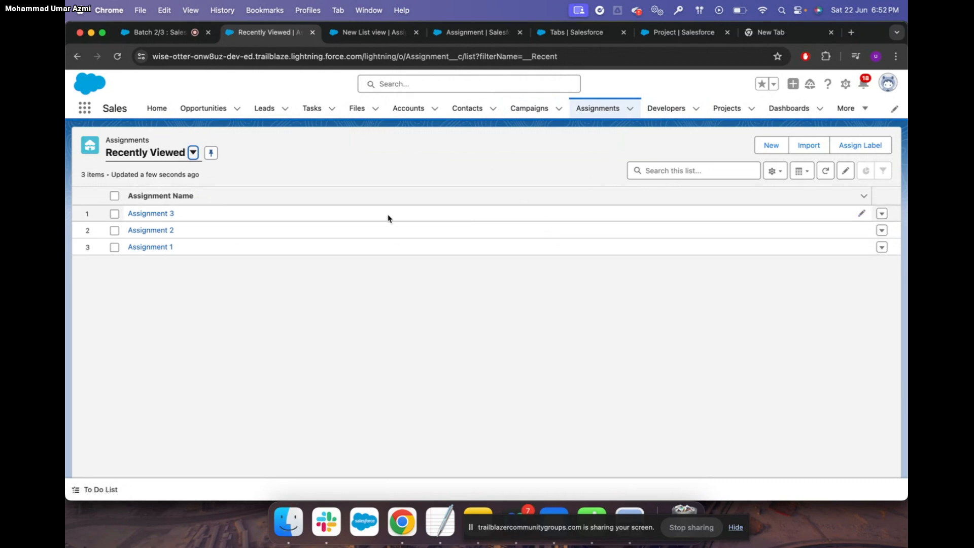
Switch to New List view and pin it again as the default
{"action": "left_click", "coordinate": [192, 153]}
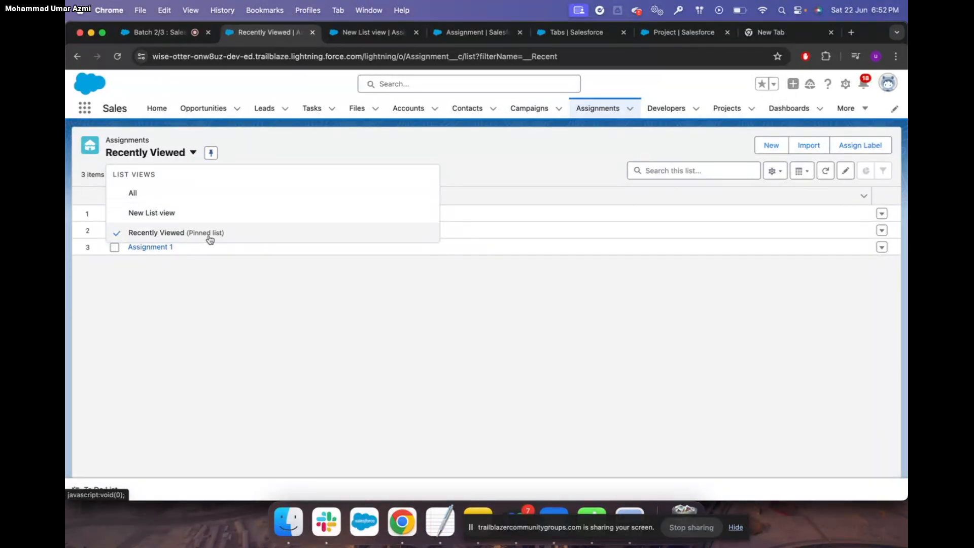
{"action": "left_click", "coordinate": [211, 154]}
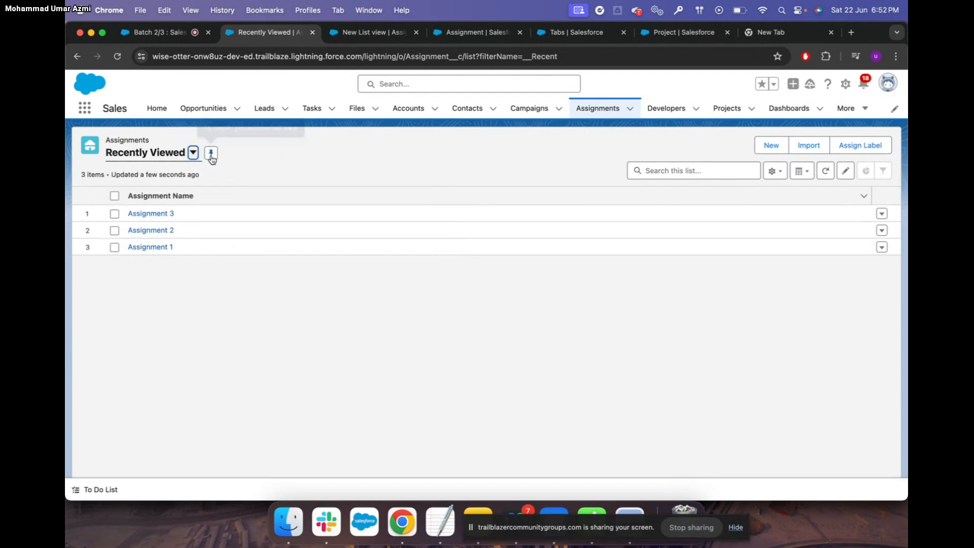
{"action": "left_click", "coordinate": [193, 153]}
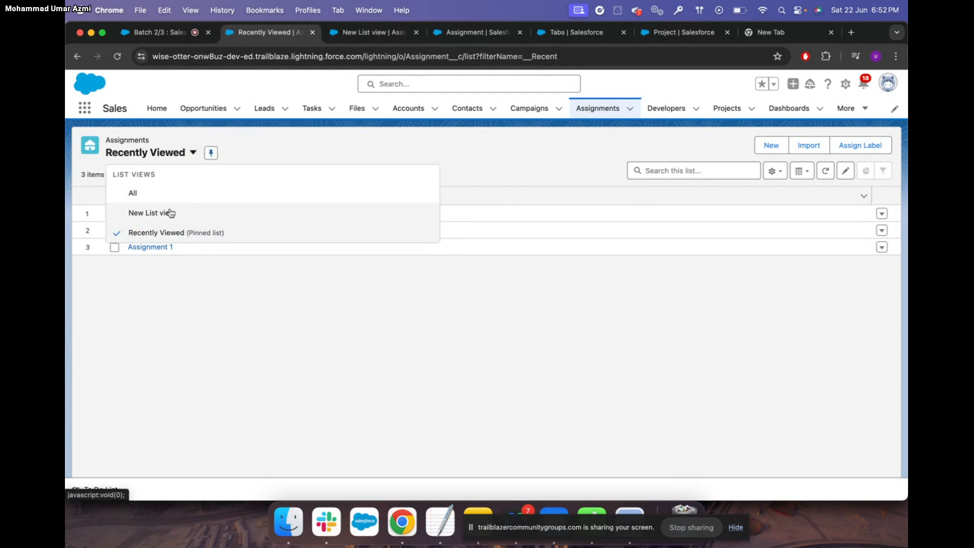
{"action": "left_click", "coordinate": [171, 213]}
{"action": "left_click", "coordinate": [197, 153]}
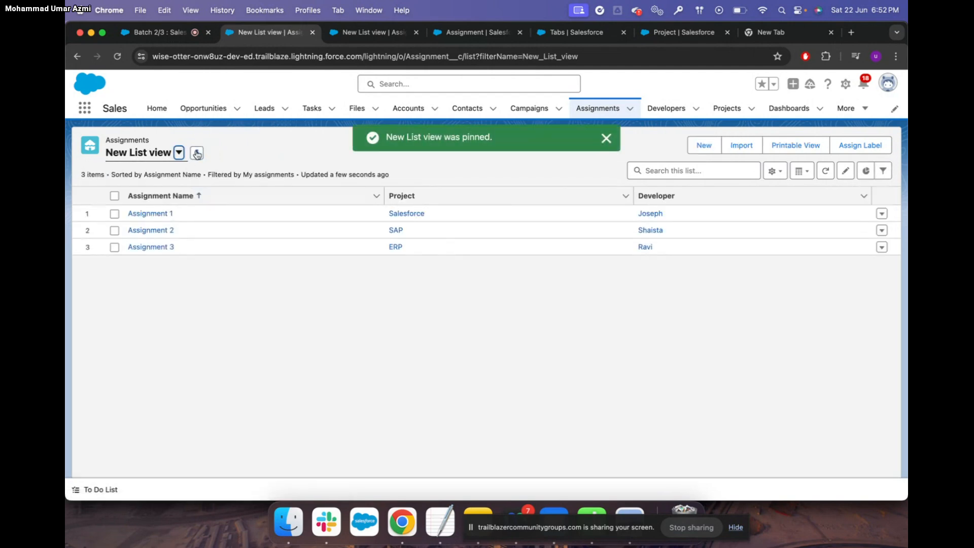
{"action": "left_click", "coordinate": [179, 153]}
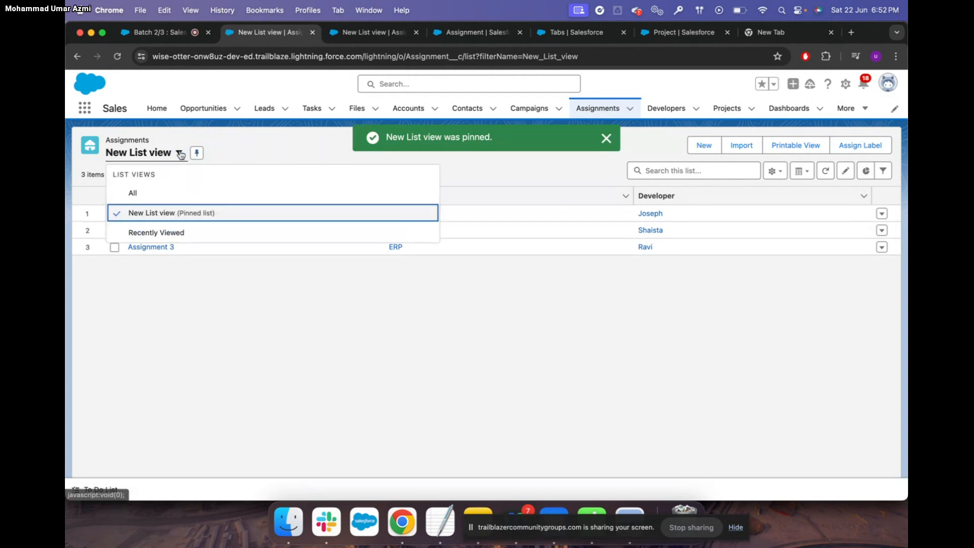
{"action": "left_click", "coordinate": [184, 302]}
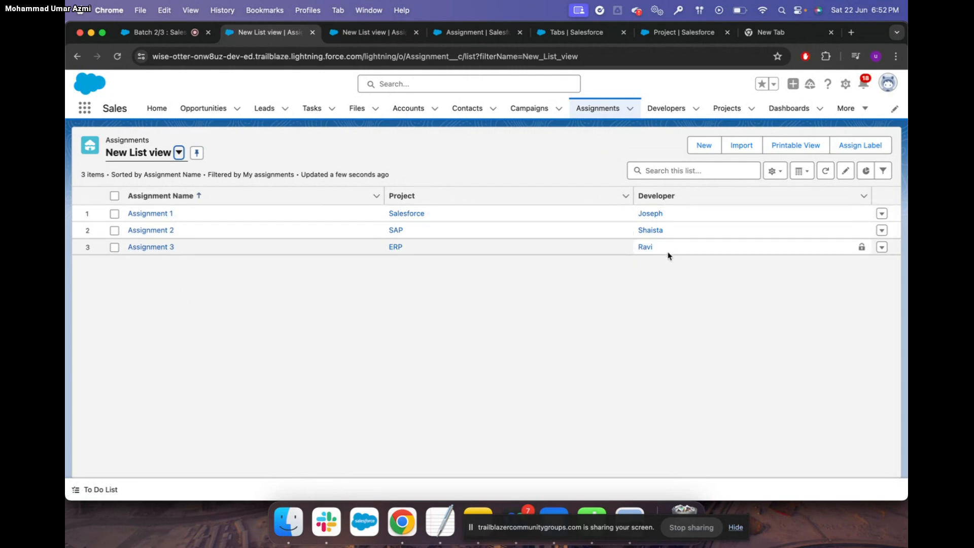
Create assignment 4 with project Salesforce and developer Ismail, then go to Projects
{"action": "left_click", "coordinate": [703, 146]}
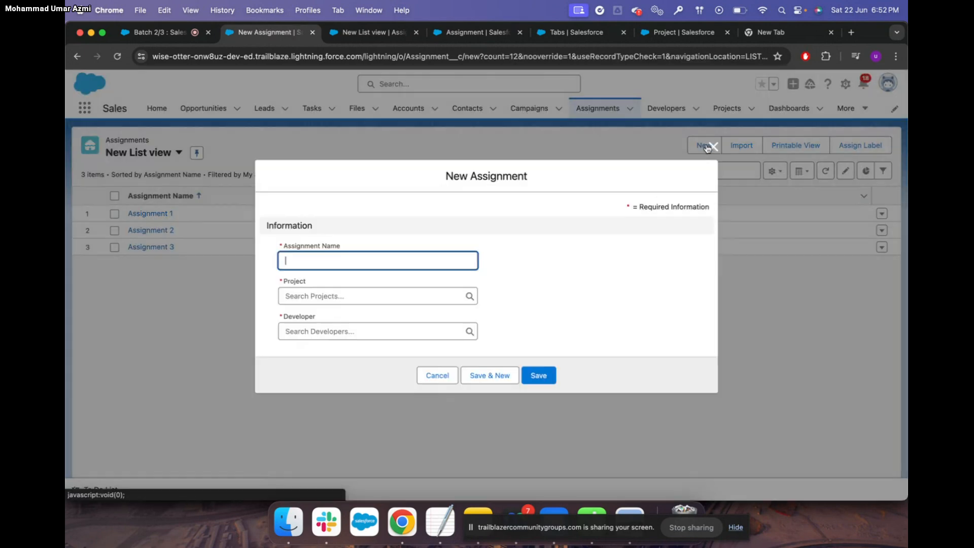
{"action": "type", "text": "assi"}
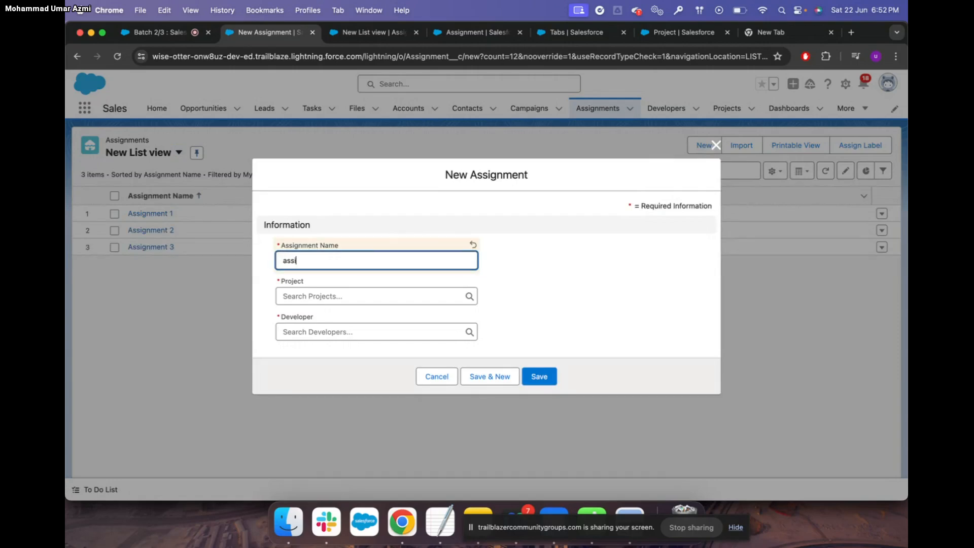
{"action": "type", "text": "gnment 4"}
{"action": "left_click", "coordinate": [302, 294]}
{"action": "left_click", "coordinate": [319, 338]}
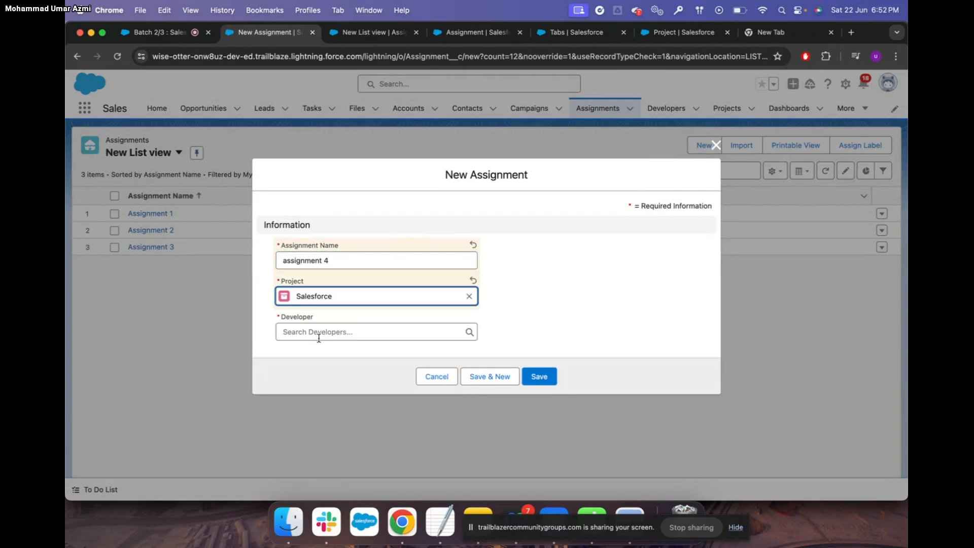
{"action": "left_click", "coordinate": [320, 332]}
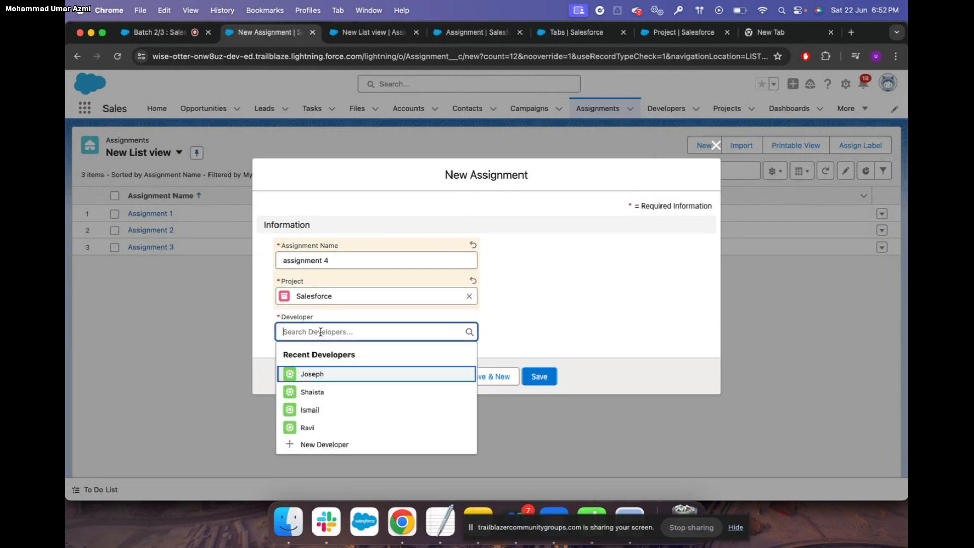
{"action": "left_click", "coordinate": [315, 411]}
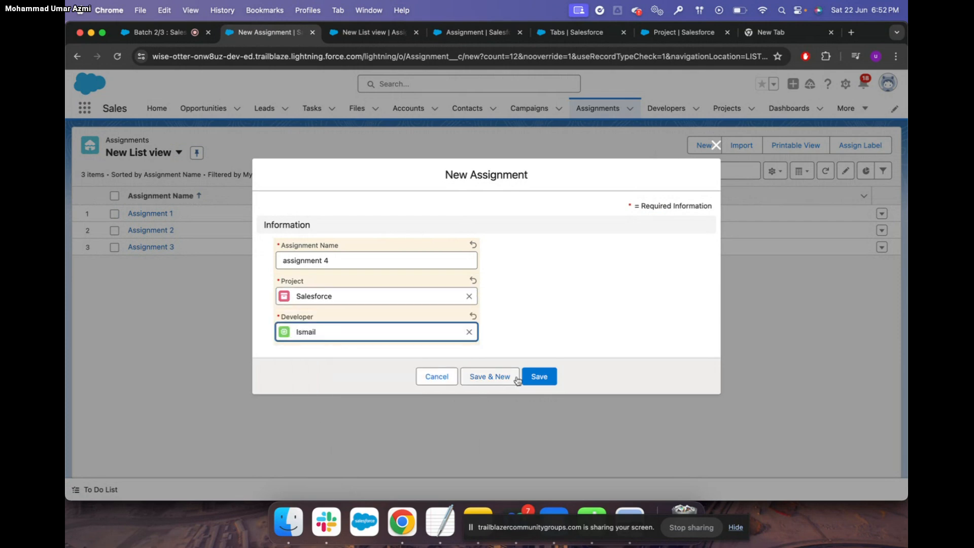
{"action": "left_click", "coordinate": [536, 376]}
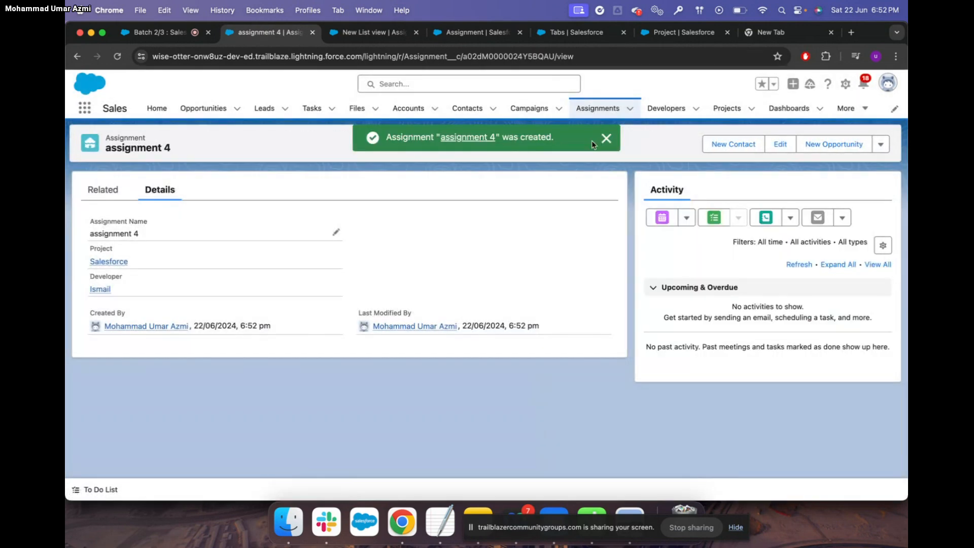
{"action": "left_click", "coordinate": [598, 108]}
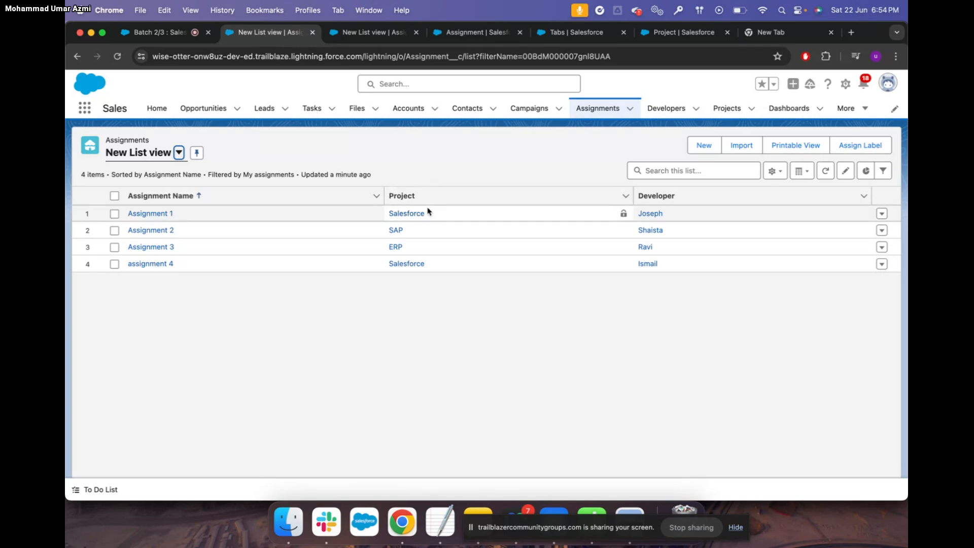
{"action": "left_click", "coordinate": [725, 107]}
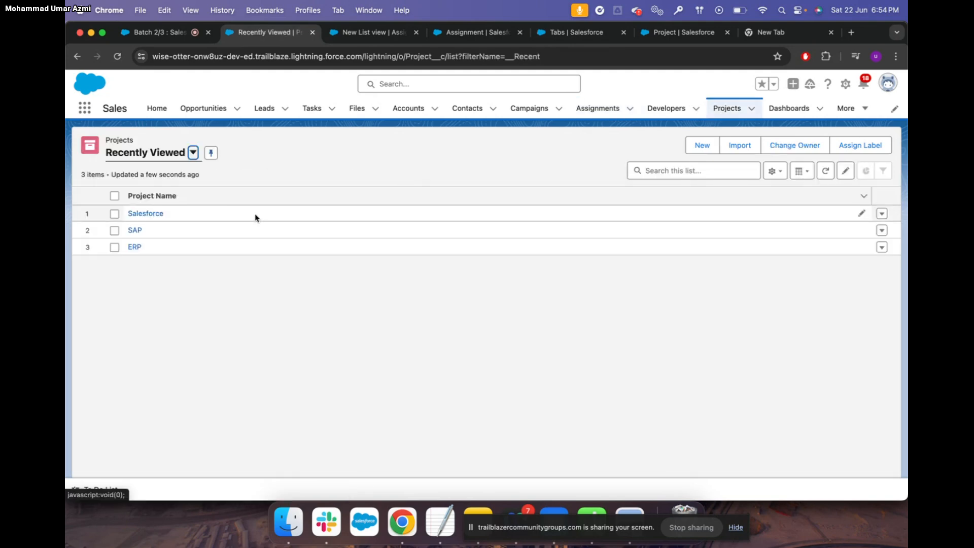
Read attendee questions in the Trailblazer meeting chat, then return to the Assignment fields page
{"action": "left_click", "coordinate": [171, 34]}
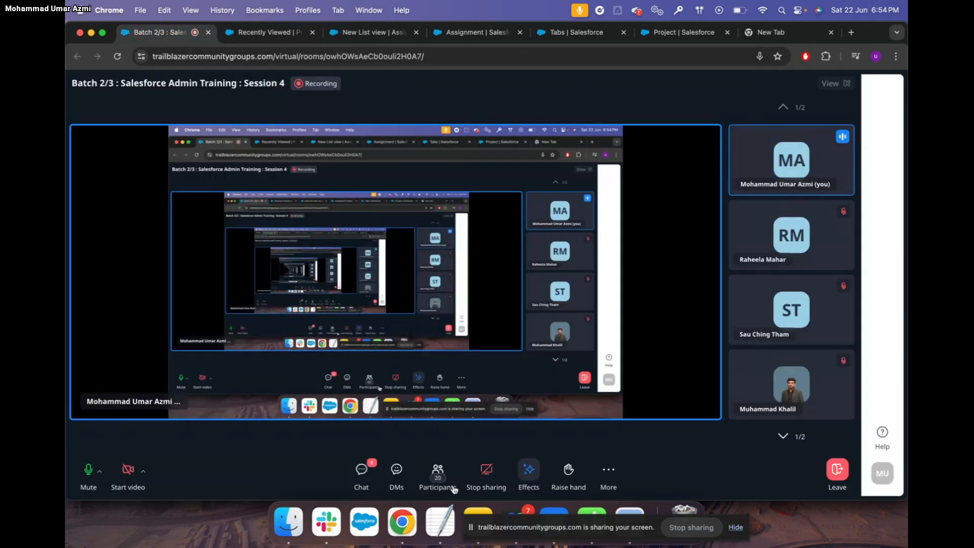
{"action": "left_click", "coordinate": [361, 471]}
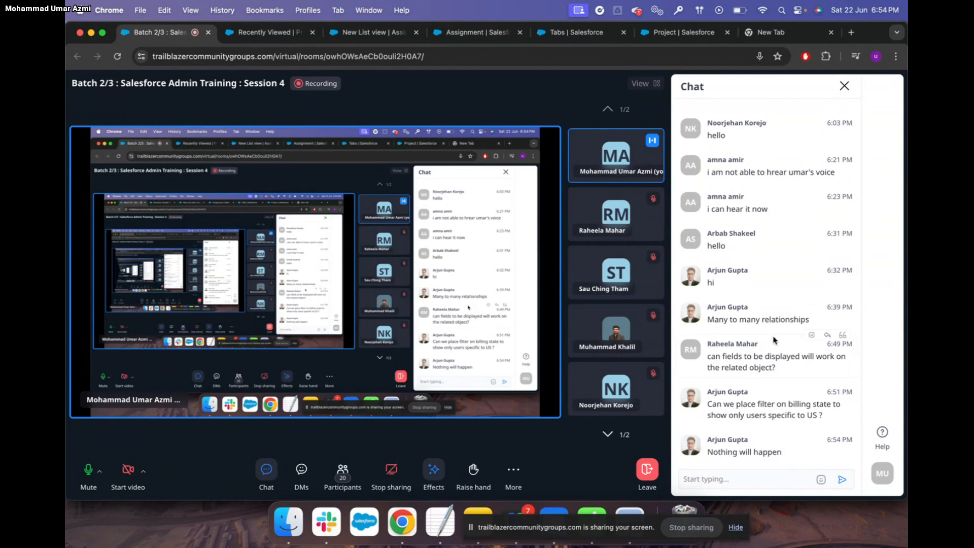
{"action": "scroll", "coordinate": [775, 340], "scroll_direction": "up", "scroll_amount": 1}
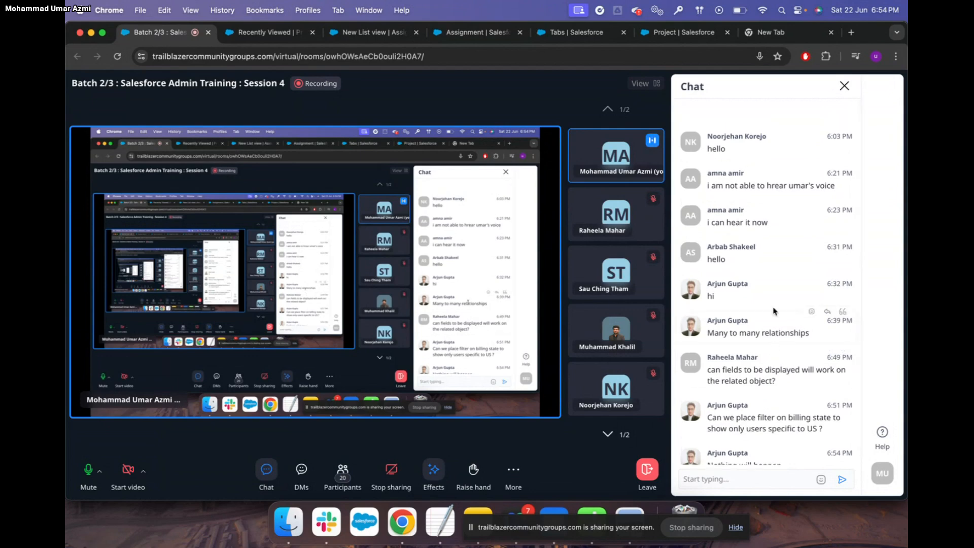
{"action": "key", "text": "ctrl+Up"}
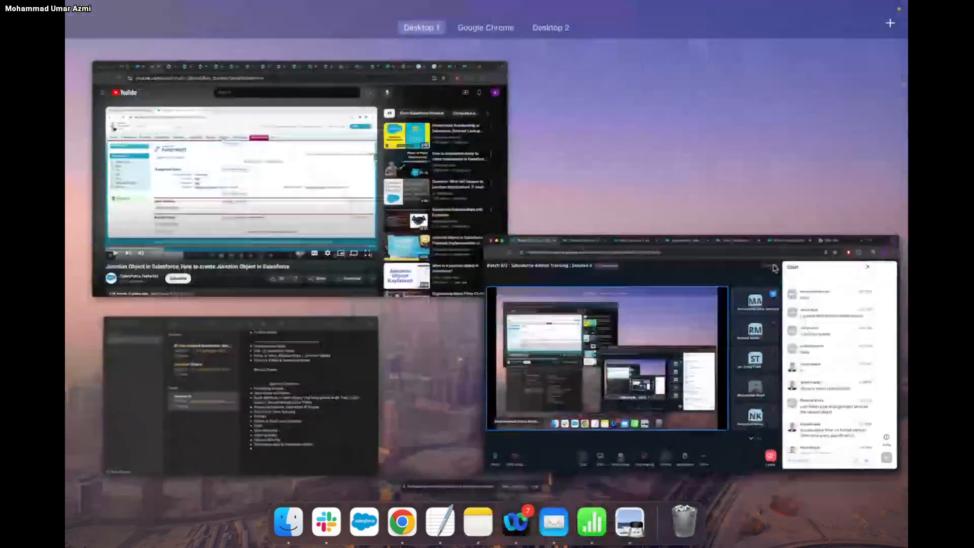
{"action": "left_click", "coordinate": [761, 316]}
{"action": "scroll", "coordinate": [761, 316], "scroll_direction": "down", "scroll_amount": 1}
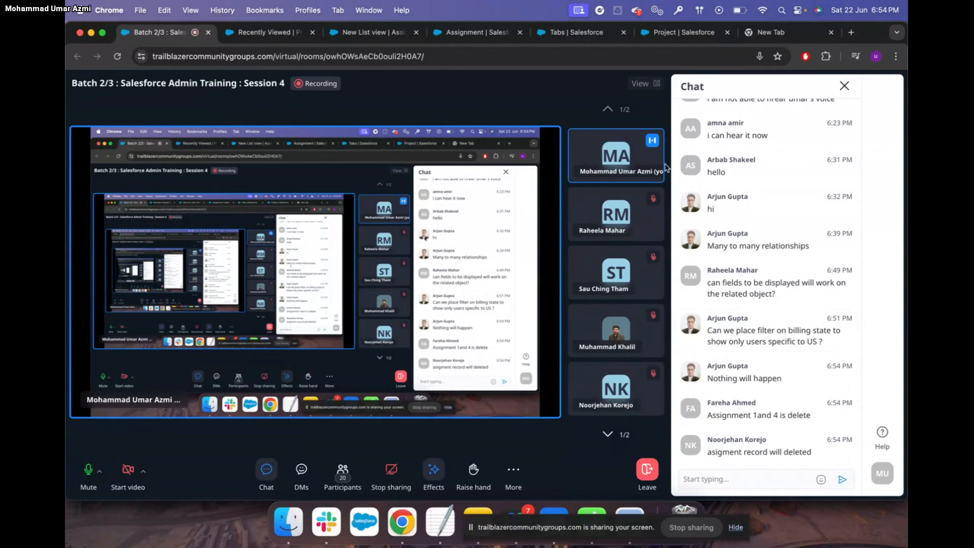
{"action": "left_click", "coordinate": [465, 34]}
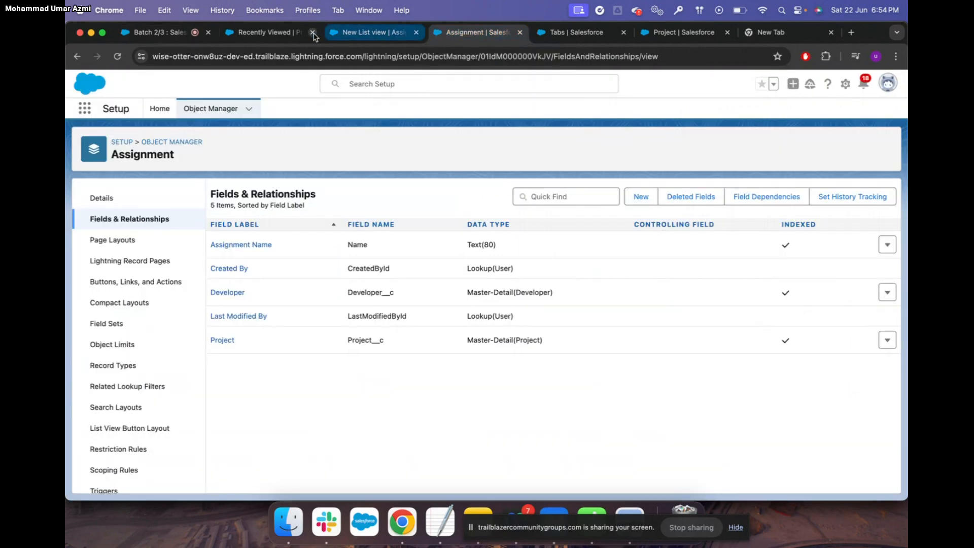
Delete the Salesforce project from Projects and refresh the Assignments list
{"action": "left_click", "coordinate": [275, 33]}
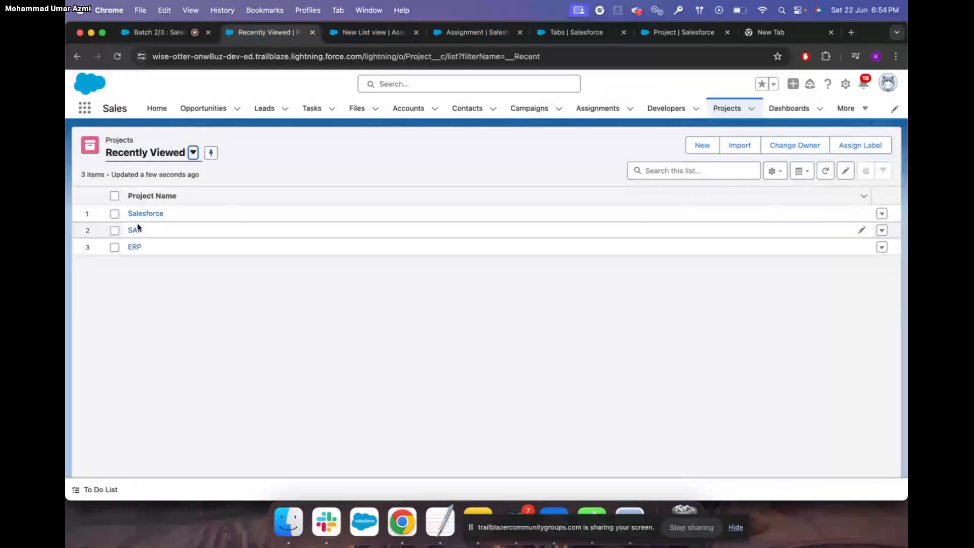
{"action": "left_click", "coordinate": [114, 214]}
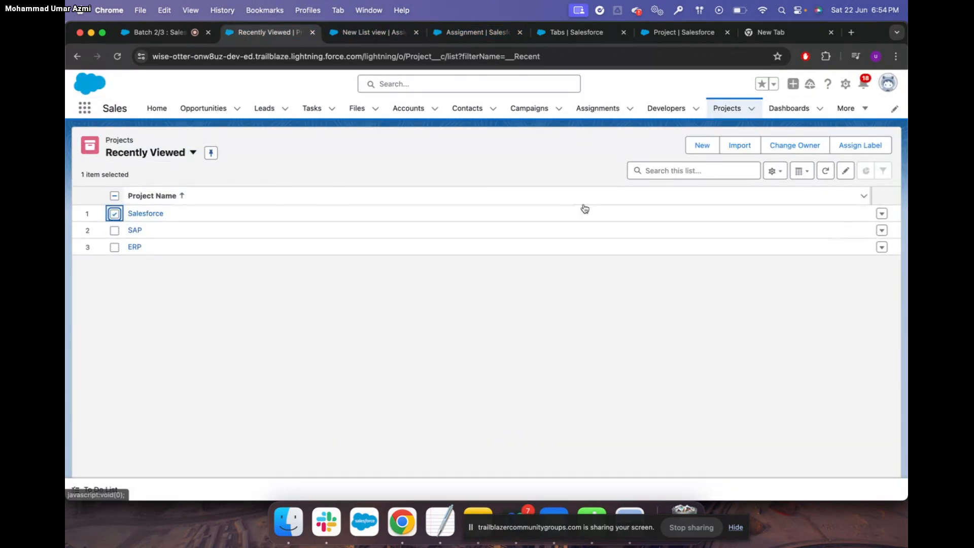
{"action": "left_click", "coordinate": [882, 214]}
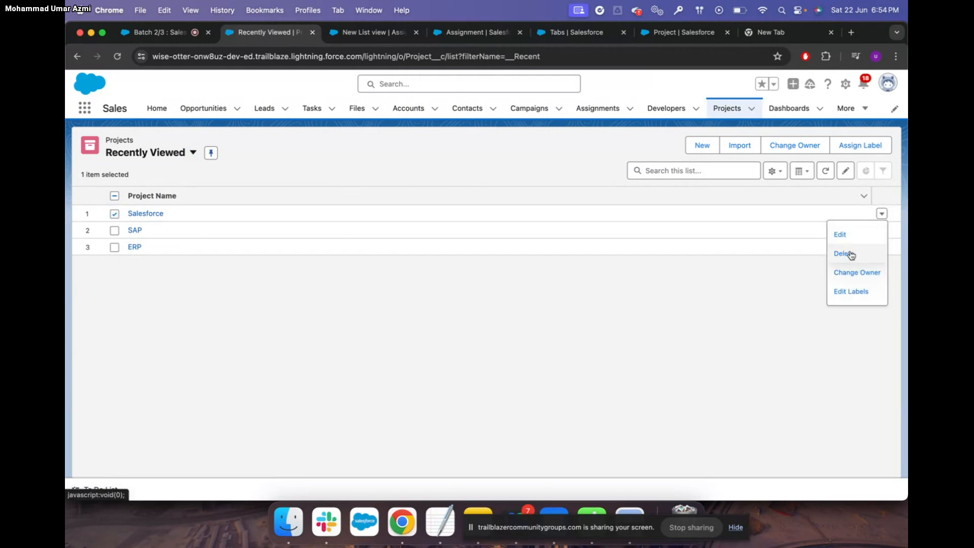
{"action": "left_click", "coordinate": [848, 252]}
{"action": "left_click", "coordinate": [635, 308]}
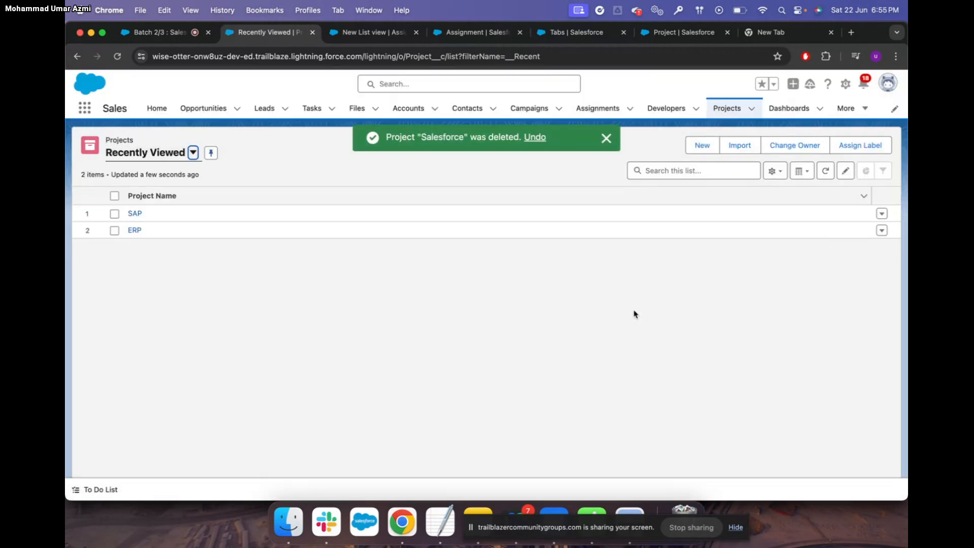
{"action": "left_click", "coordinate": [601, 110]}
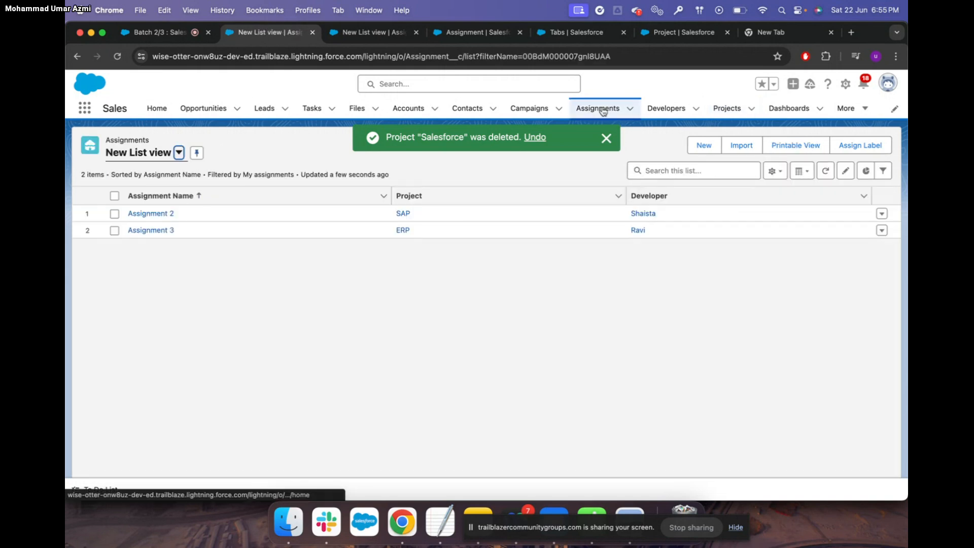
{"action": "left_click", "coordinate": [826, 173]}
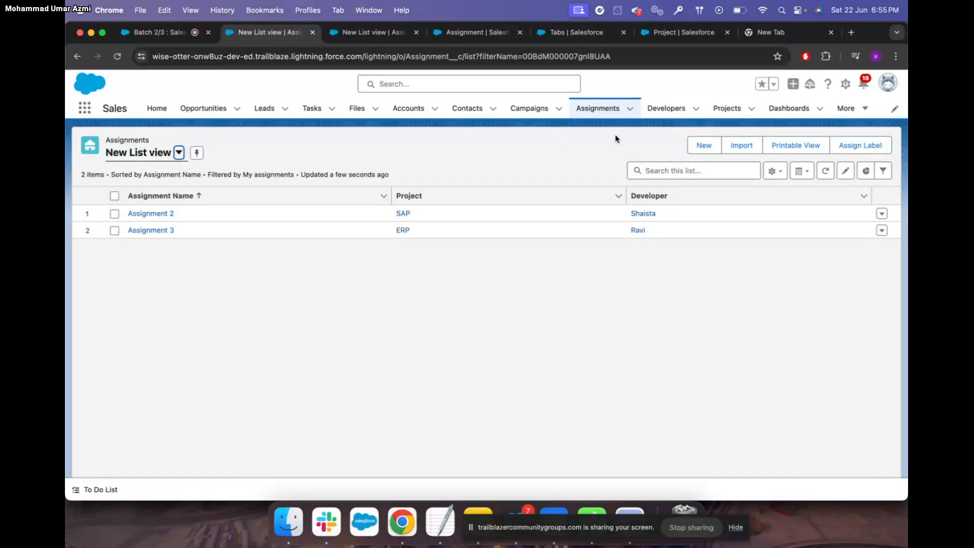
Create Assignment 5 with project SAP and developer Shaista, fixing the misspelled name
{"action": "left_click", "coordinate": [703, 145]}
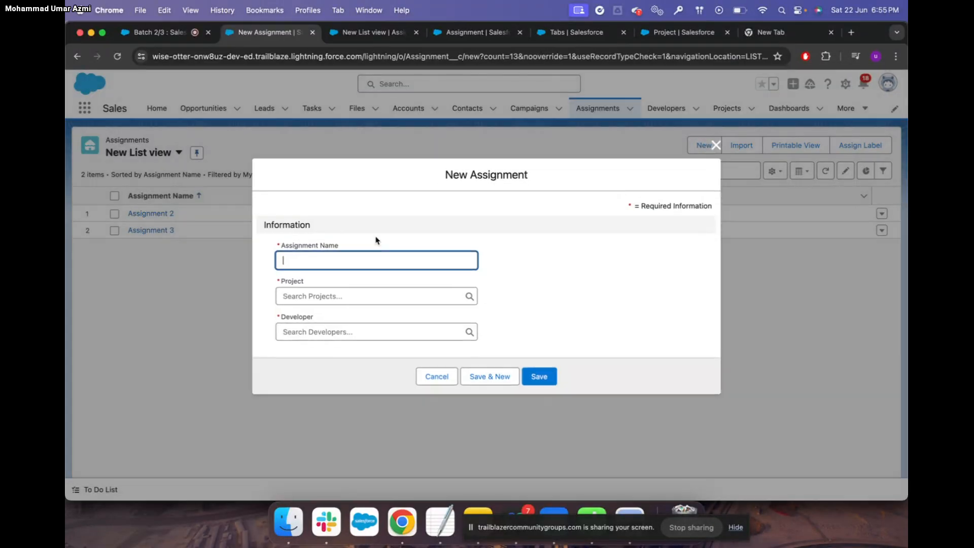
{"action": "type", "text": "Assignment 5"}
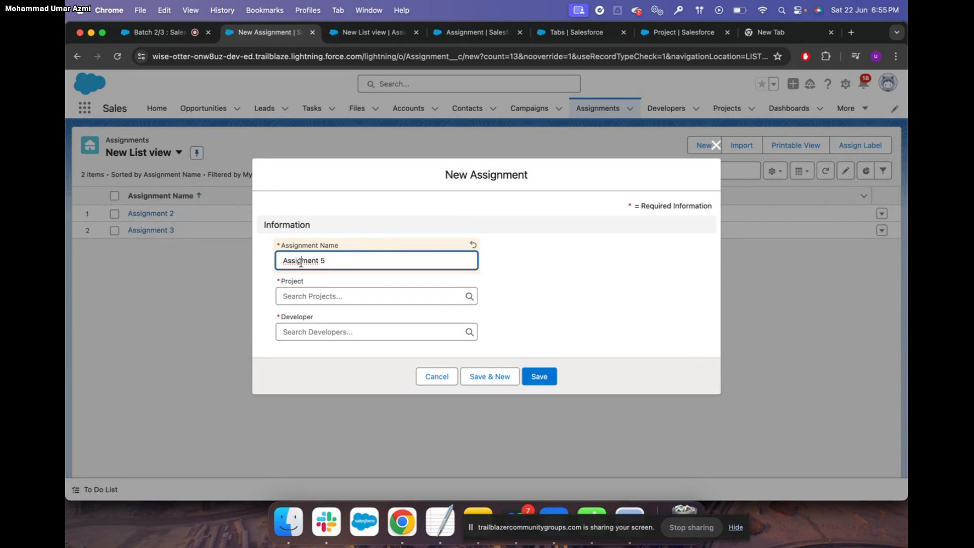
{"action": "left_click", "coordinate": [301, 262]}
{"action": "type", "text": "n"}
{"action": "left_click", "coordinate": [313, 295]}
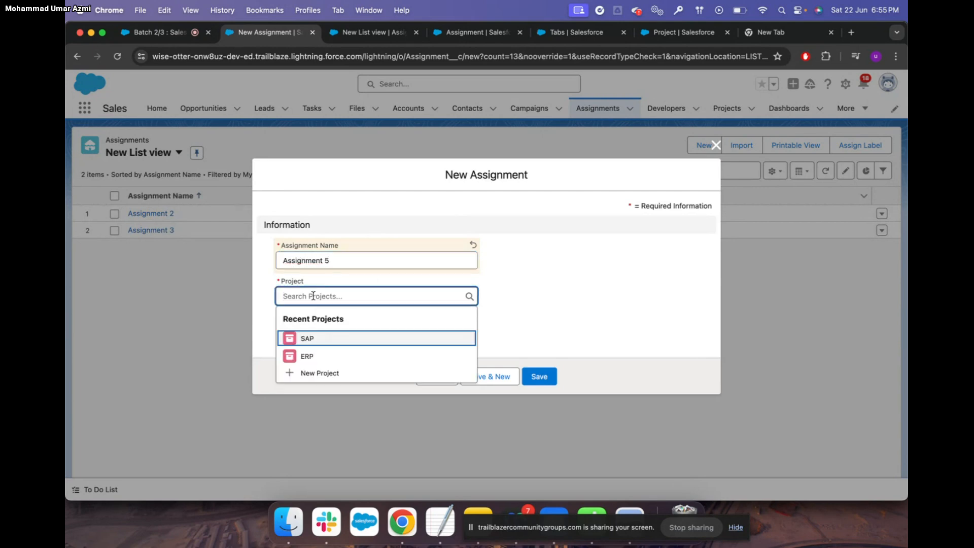
{"action": "left_click", "coordinate": [323, 340]}
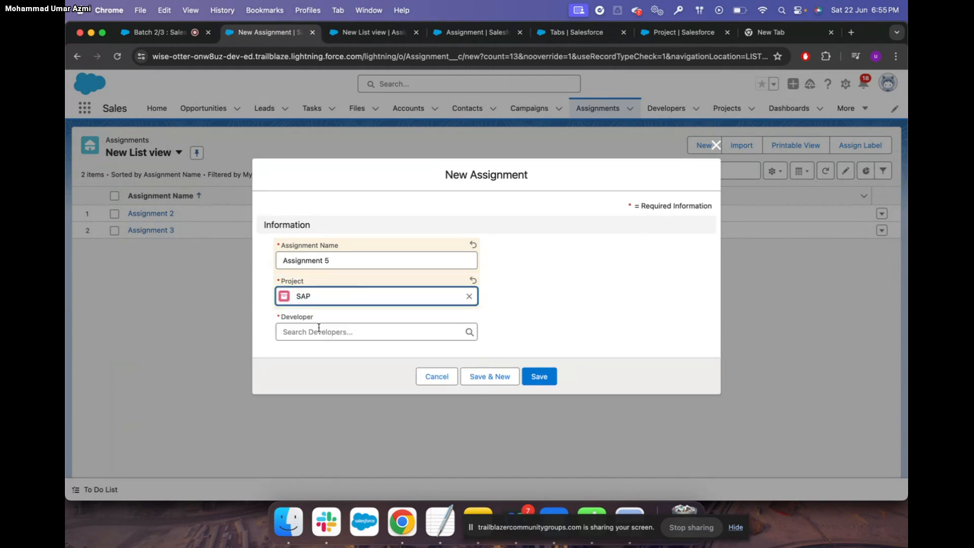
{"action": "left_click", "coordinate": [322, 330]}
{"action": "type", "text": "Sha"}
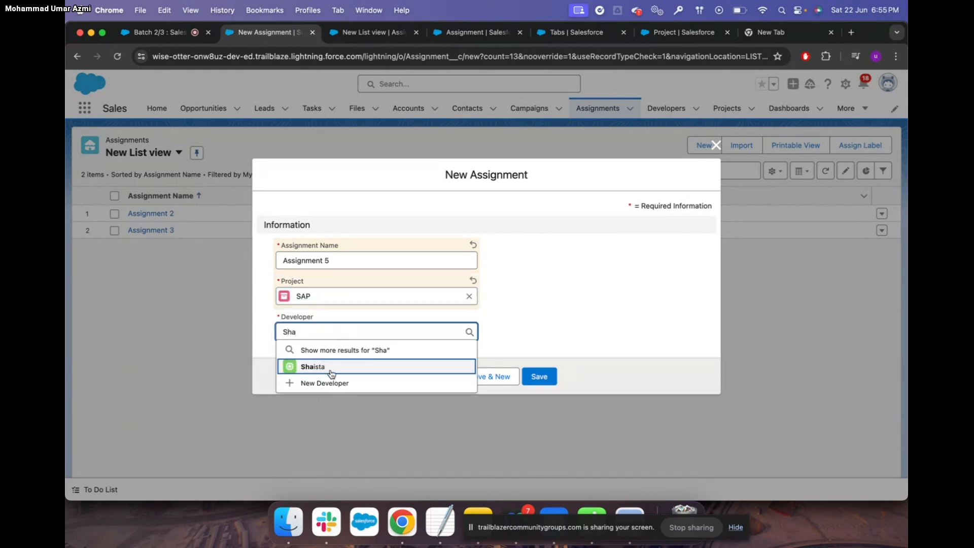
{"action": "left_click", "coordinate": [329, 370]}
{"action": "left_click", "coordinate": [536, 376]}
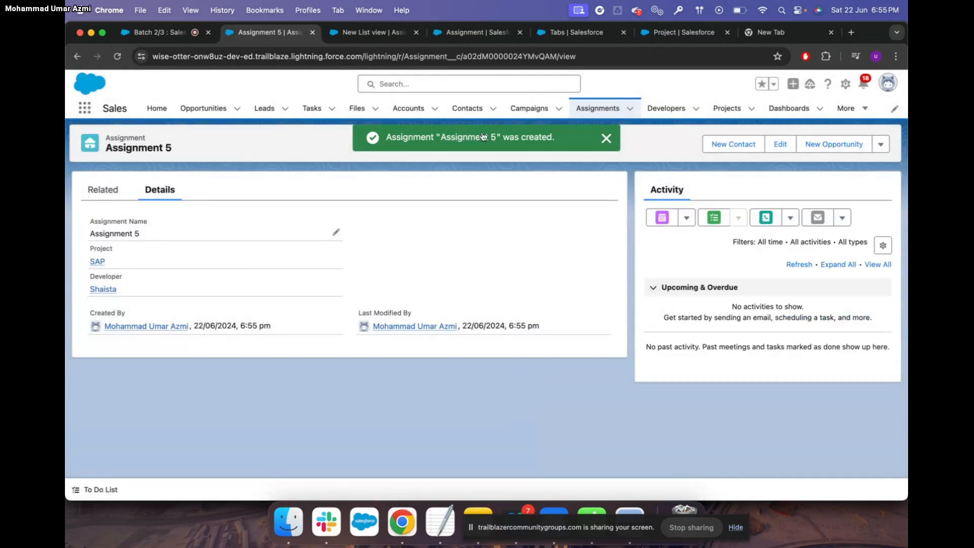
Open Assignment 5's record from the Assignments list and go back
{"action": "left_click", "coordinate": [598, 108]}
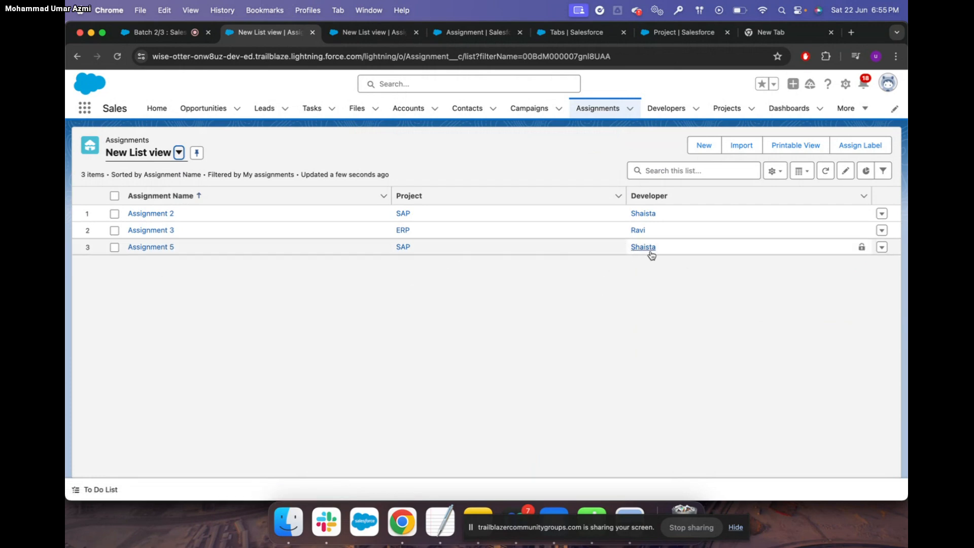
{"action": "left_click", "coordinate": [152, 248]}
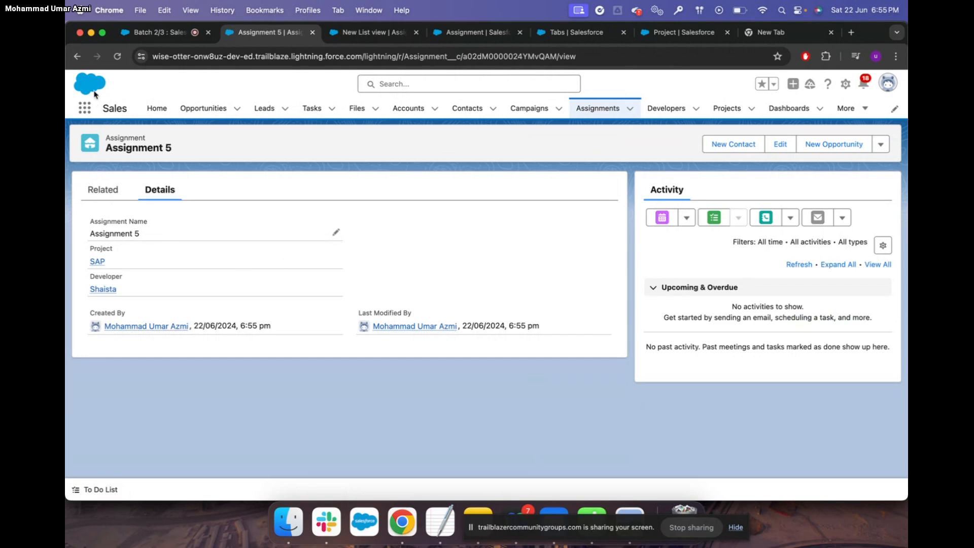
{"action": "left_click", "coordinate": [78, 56]}
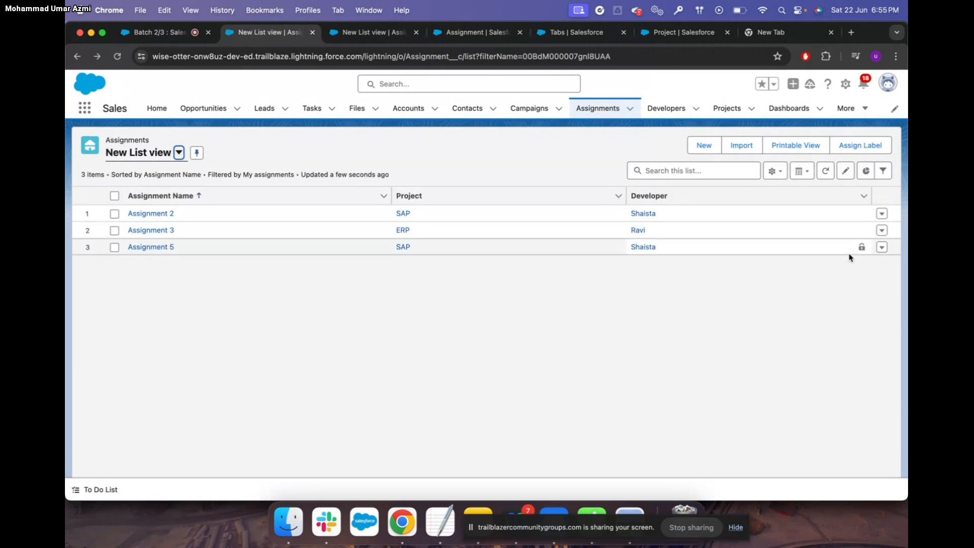
Delete Assignment 5 from its row menu
{"action": "left_click", "coordinate": [882, 249]}
{"action": "left_click", "coordinate": [862, 282]}
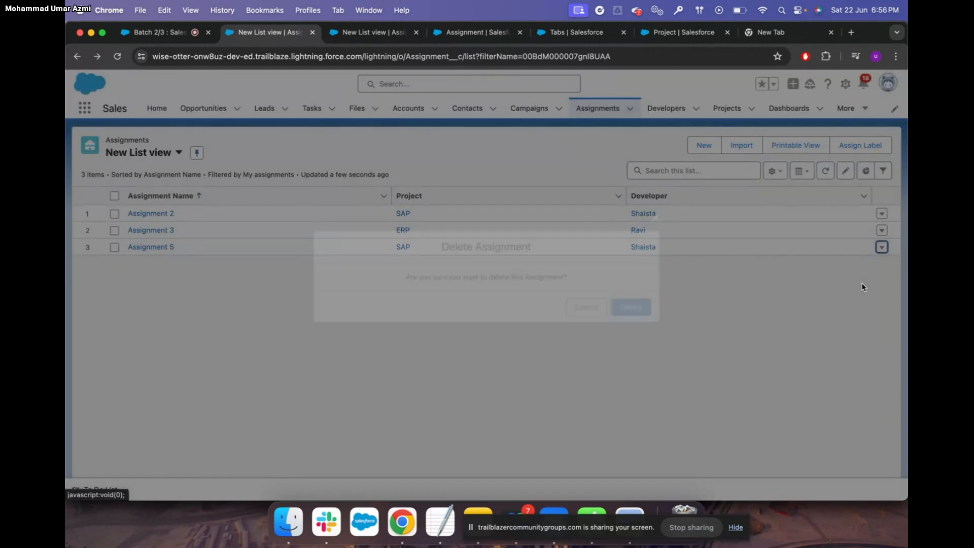
{"action": "left_click", "coordinate": [648, 307]}
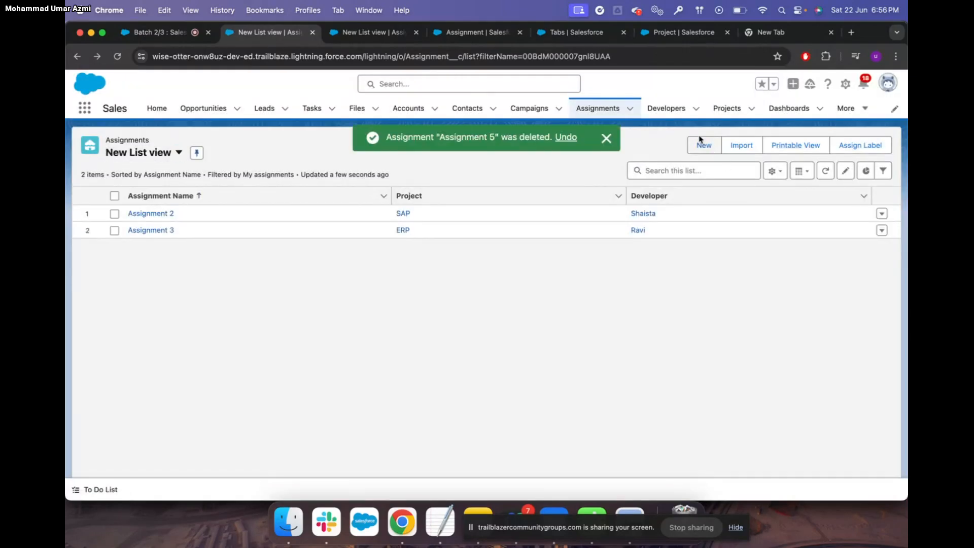
Recreate Assignment 5 with project ERP and developer Shaista, then return to Assignments
{"action": "left_click", "coordinate": [705, 145]}
{"action": "type", "text": "Assi"}
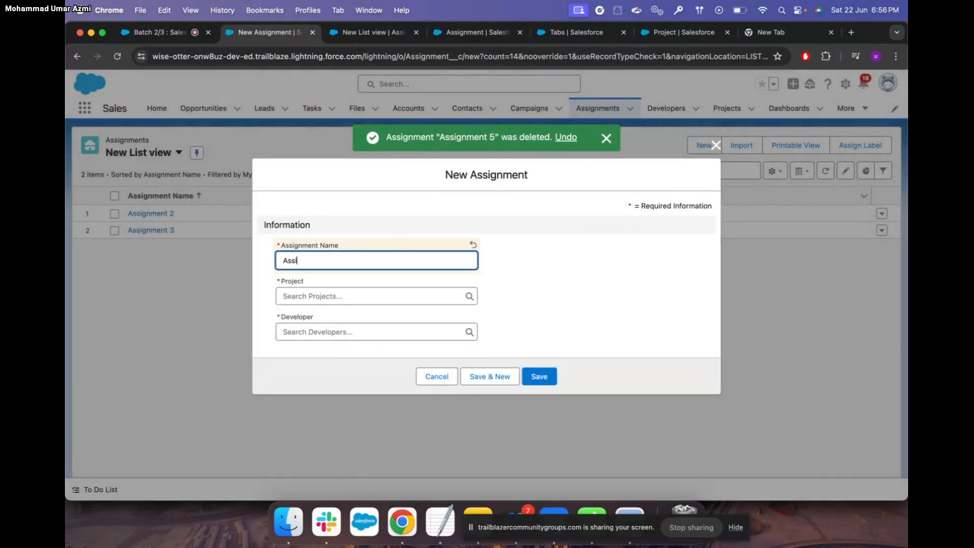
{"action": "type", "text": "gmment 5"}
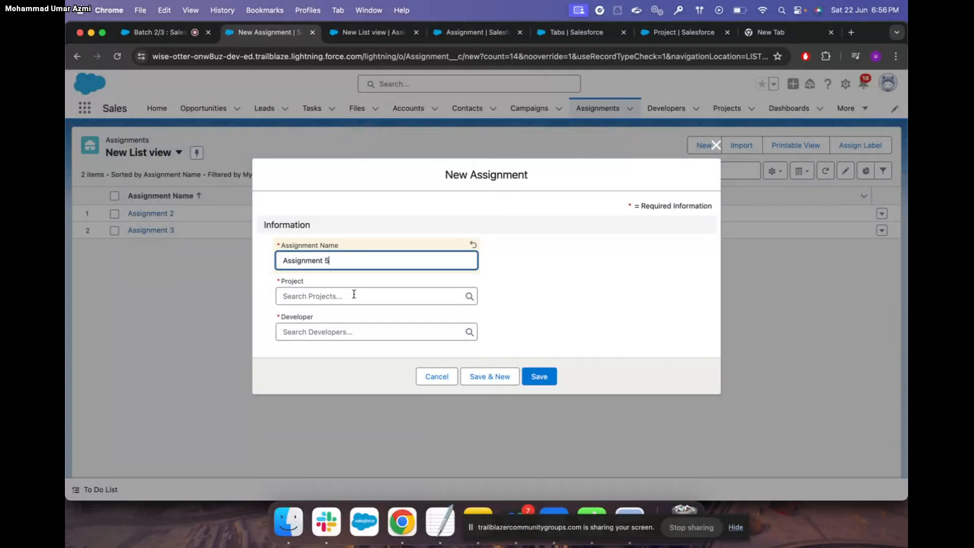
{"action": "left_click", "coordinate": [347, 298]}
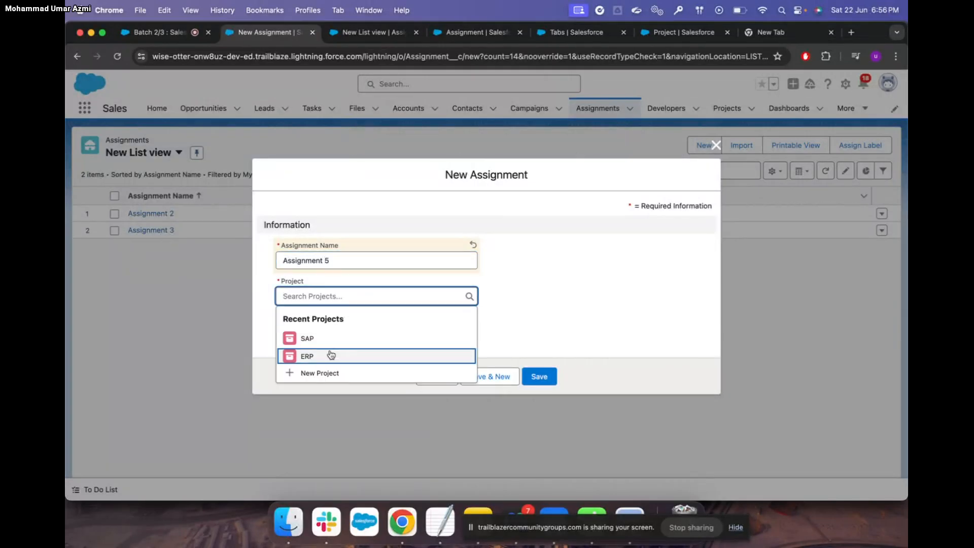
{"action": "left_click", "coordinate": [331, 355]}
{"action": "left_click", "coordinate": [333, 333]}
{"action": "type", "text": "S"}
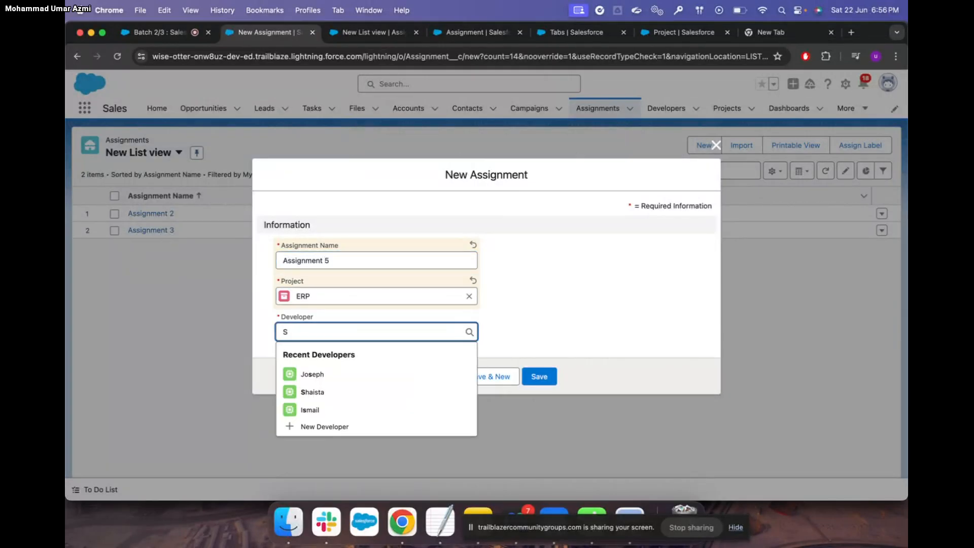
{"action": "left_click", "coordinate": [323, 392]}
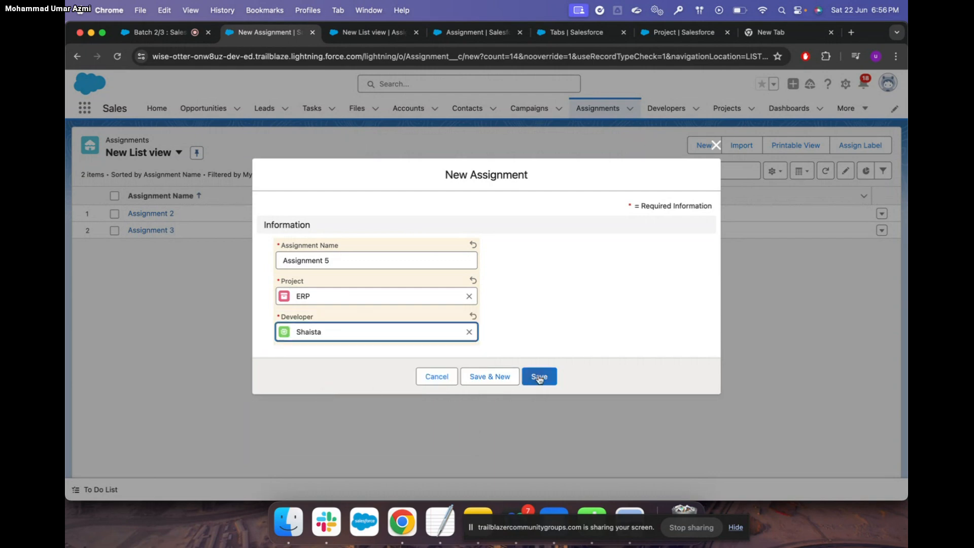
{"action": "left_click", "coordinate": [540, 377]}
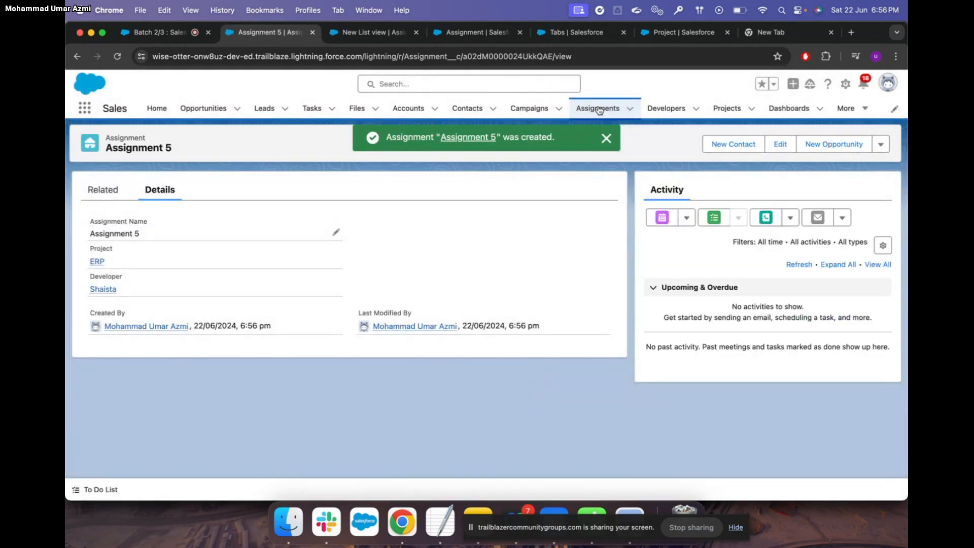
{"action": "left_click", "coordinate": [599, 110]}
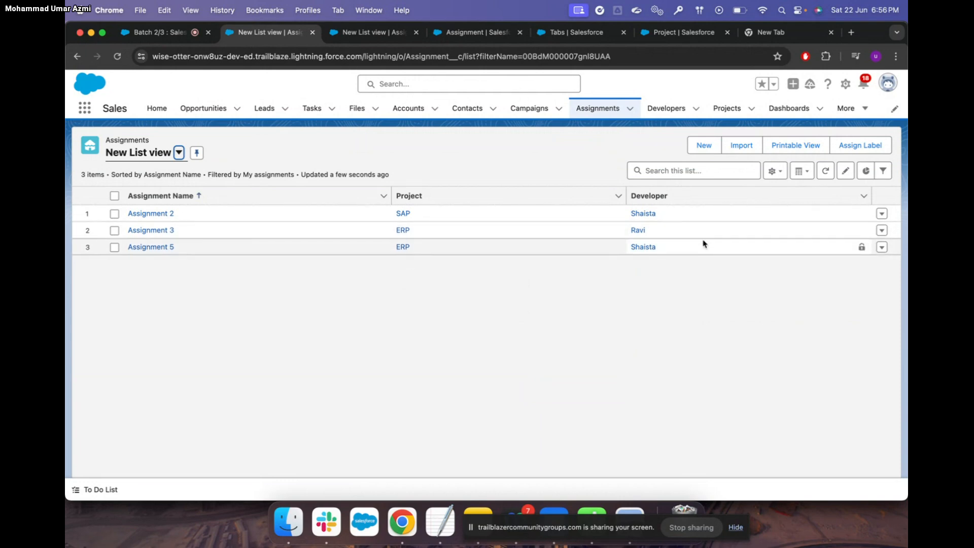
{"action": "left_click", "coordinate": [169, 35]}
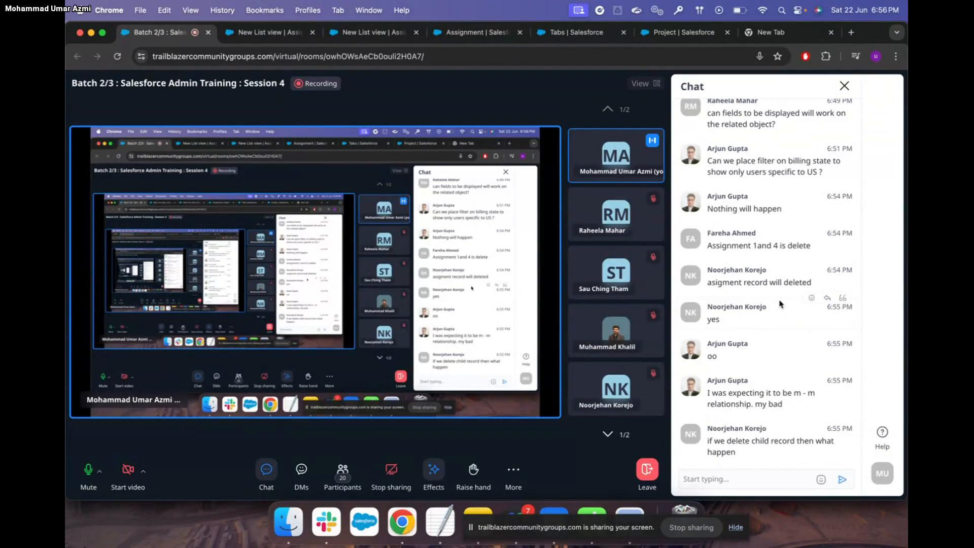
{"action": "left_click", "coordinate": [278, 34]}
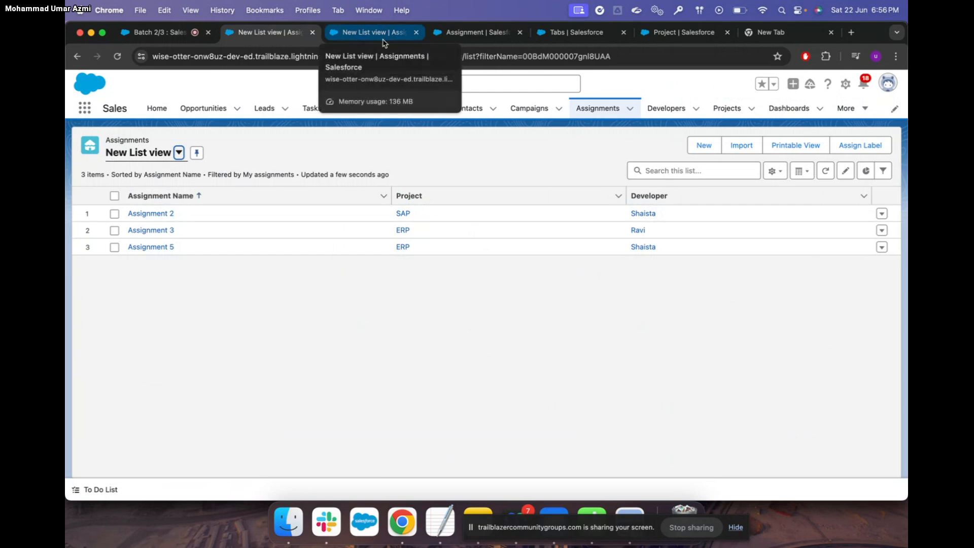
{"action": "left_click", "coordinate": [477, 197]}
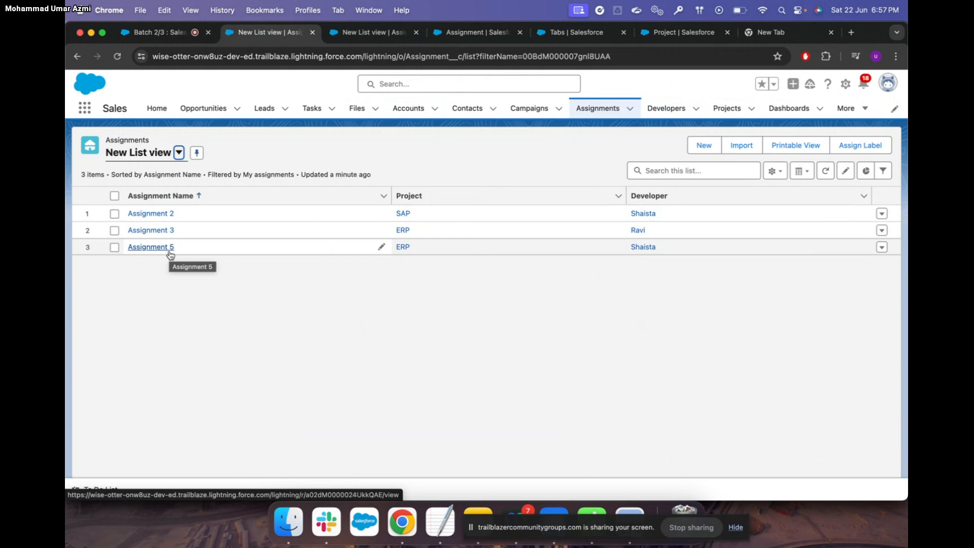
{"action": "left_click", "coordinate": [704, 145]}
Create Assignment 6 with project ERP and developer Ravi, then return to Assignments
{"action": "type", "text": "Assign"}
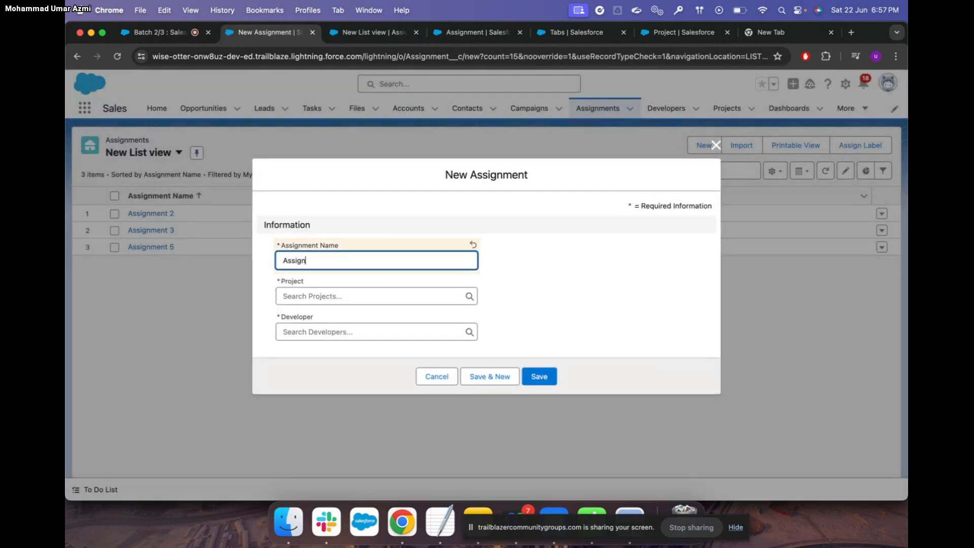
{"action": "type", "text": "ment 6"}
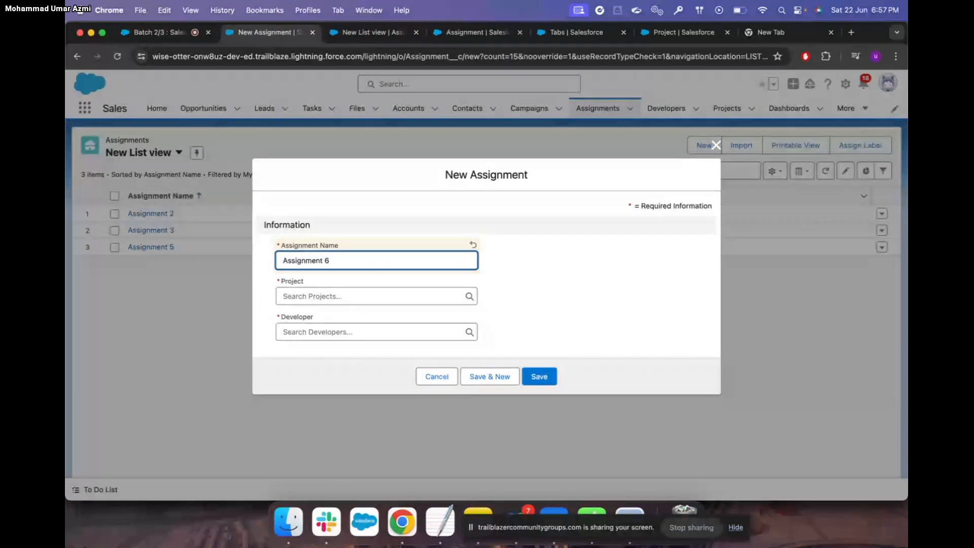
{"action": "left_click", "coordinate": [374, 298]}
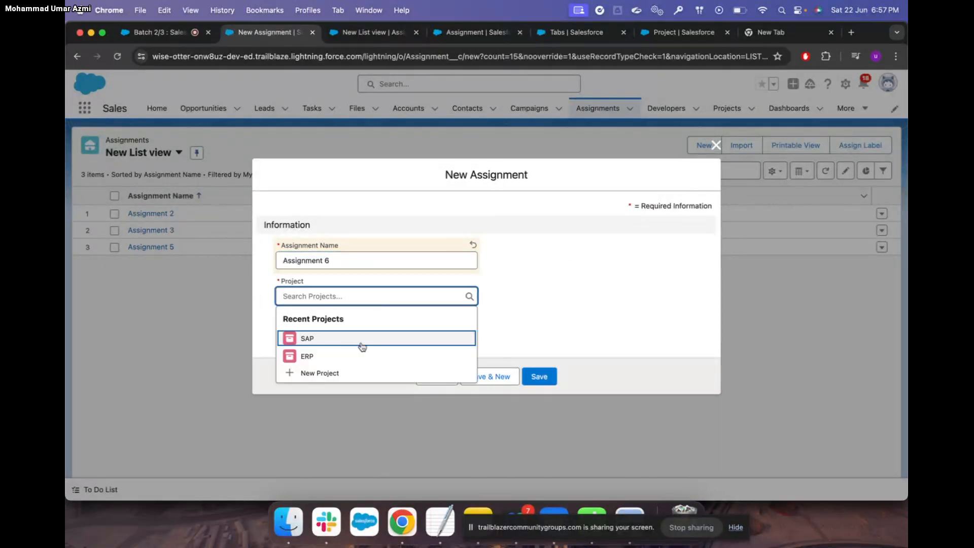
{"action": "left_click", "coordinate": [361, 338]}
{"action": "left_click", "coordinate": [358, 333]}
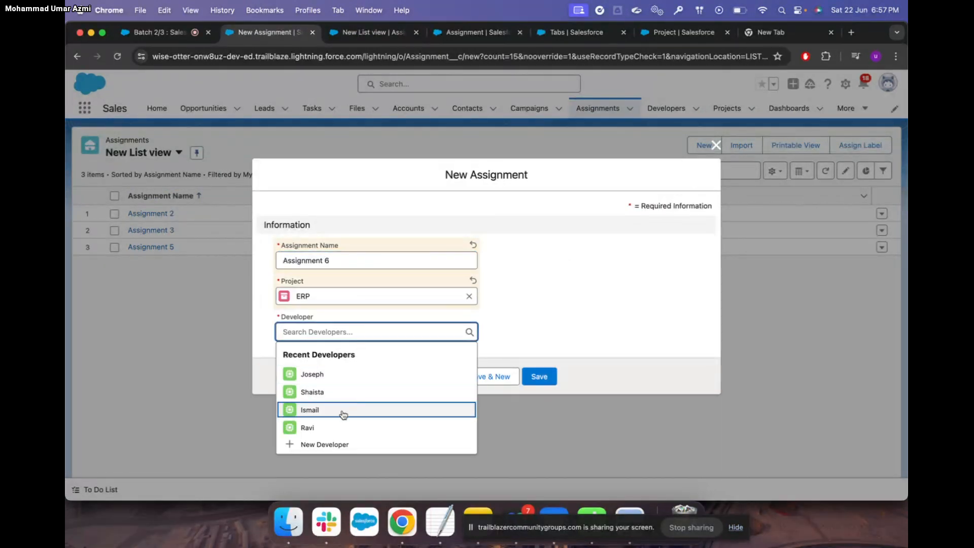
{"action": "left_click", "coordinate": [335, 426]}
{"action": "left_click", "coordinate": [540, 378]}
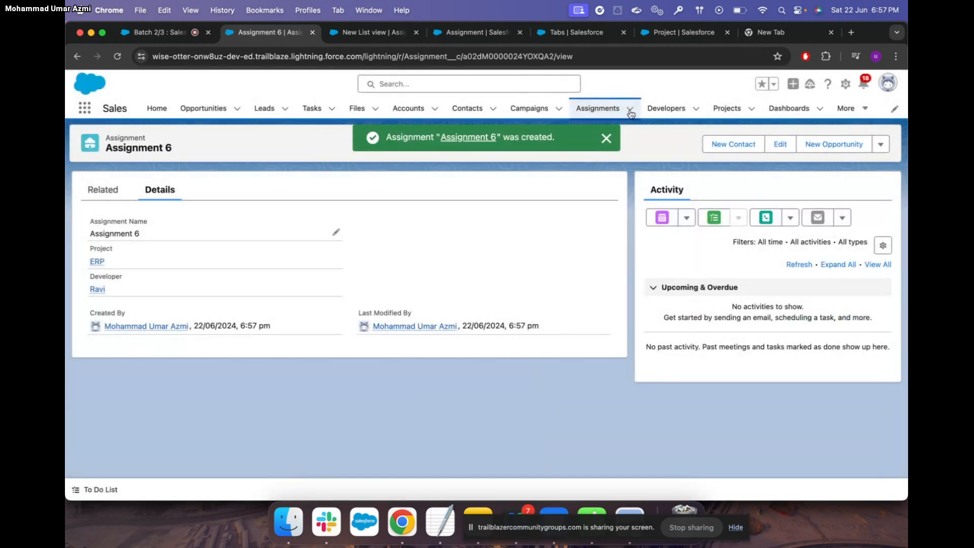
{"action": "left_click", "coordinate": [599, 109]}
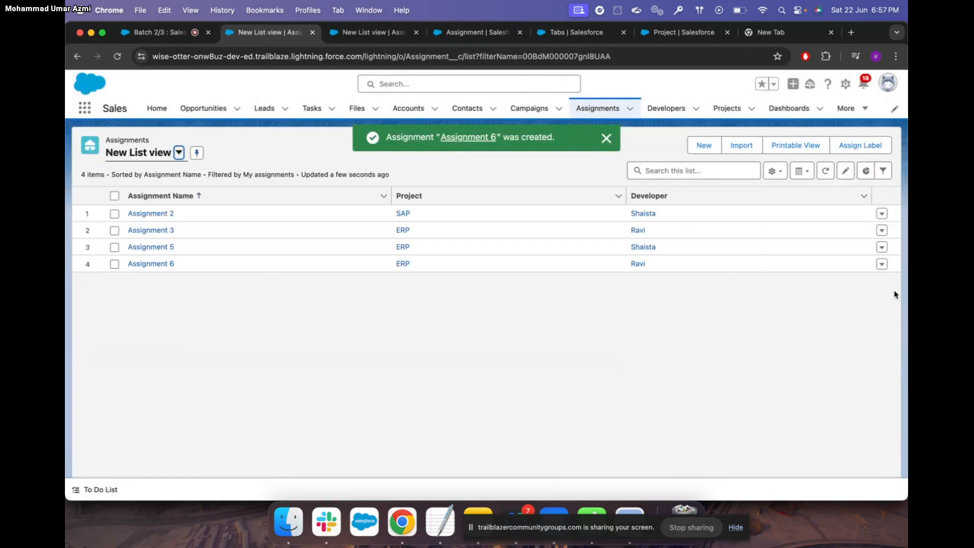
Delete Assignment 6 and open the Developers list
{"action": "left_click", "coordinate": [883, 265]}
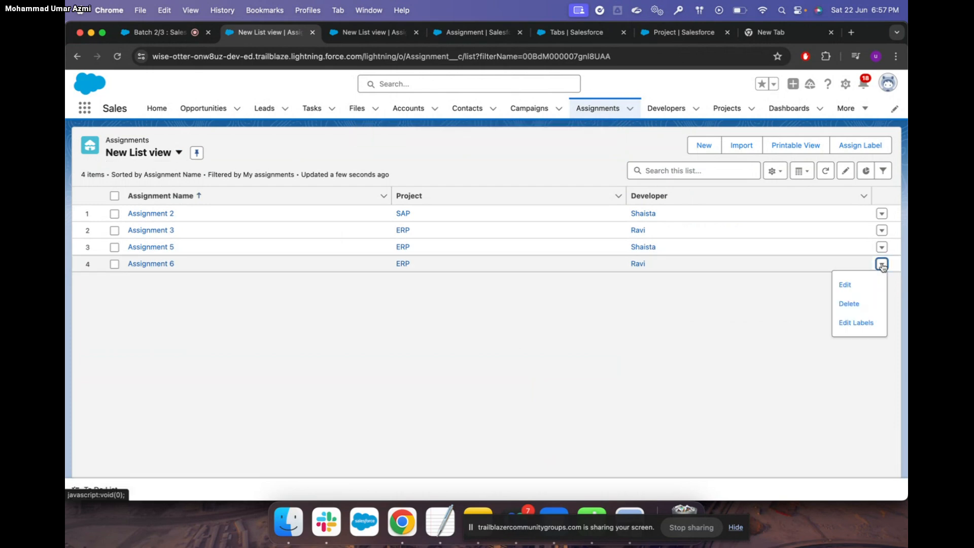
{"action": "left_click", "coordinate": [857, 303]}
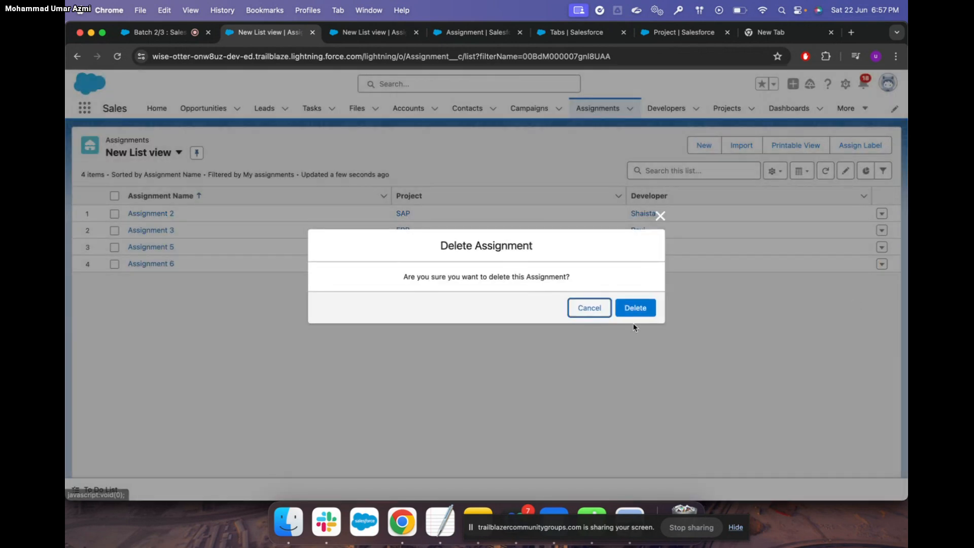
{"action": "left_click", "coordinate": [635, 308]}
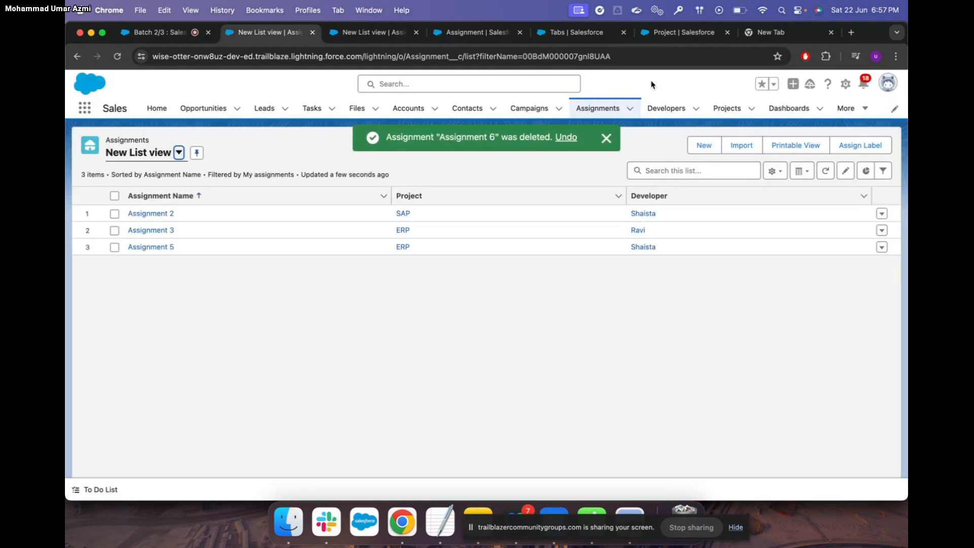
{"action": "left_click", "coordinate": [657, 111]}
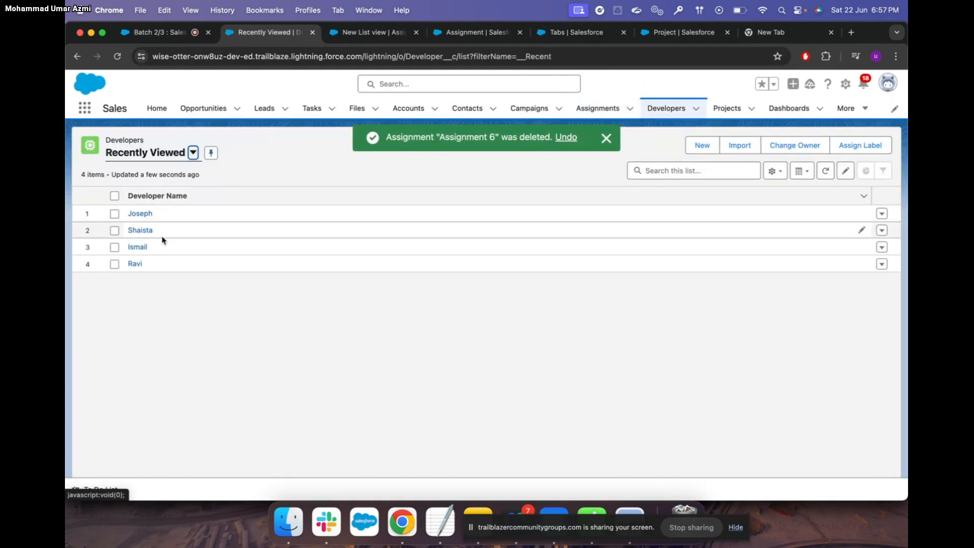
Switch to the Projects list to see the SAP and ERP projects
{"action": "left_click", "coordinate": [721, 108]}
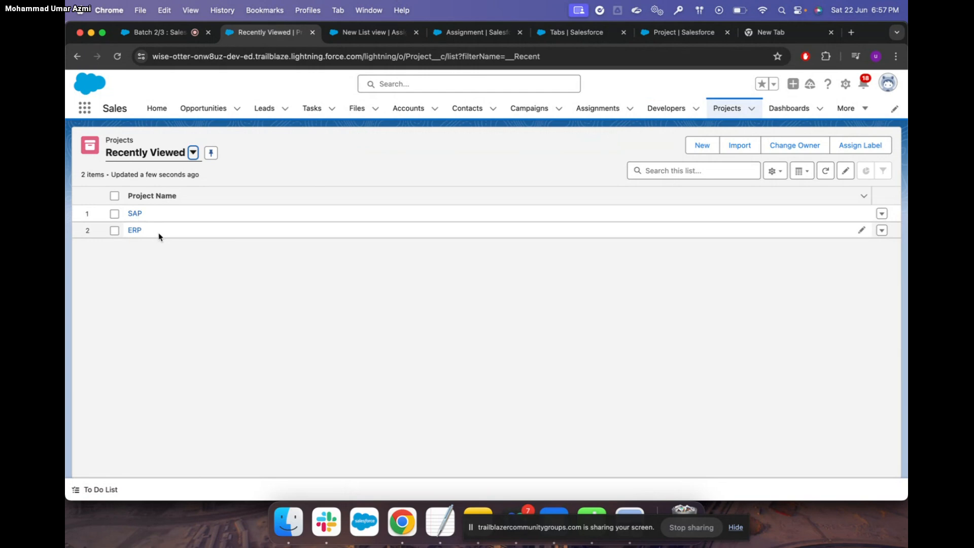
{"action": "left_click", "coordinate": [167, 33]}
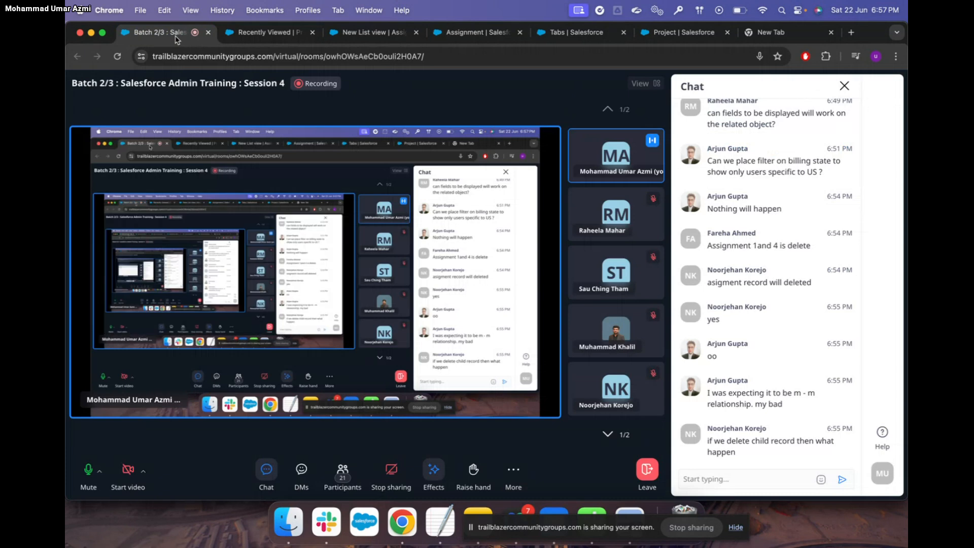
{"action": "scroll", "coordinate": [815, 327], "scroll_direction": "up", "scroll_amount": 2}
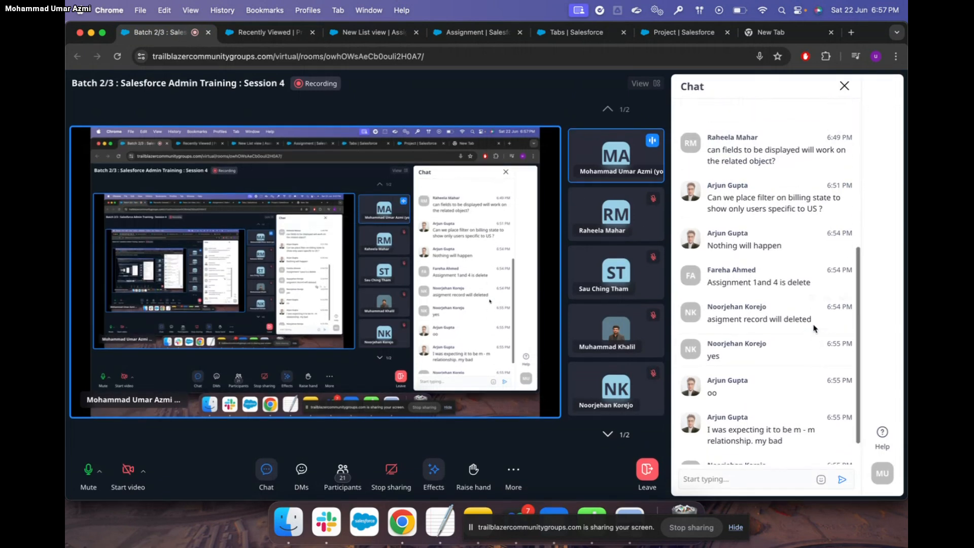
{"action": "scroll", "coordinate": [815, 327], "scroll_direction": "up", "scroll_amount": 2}
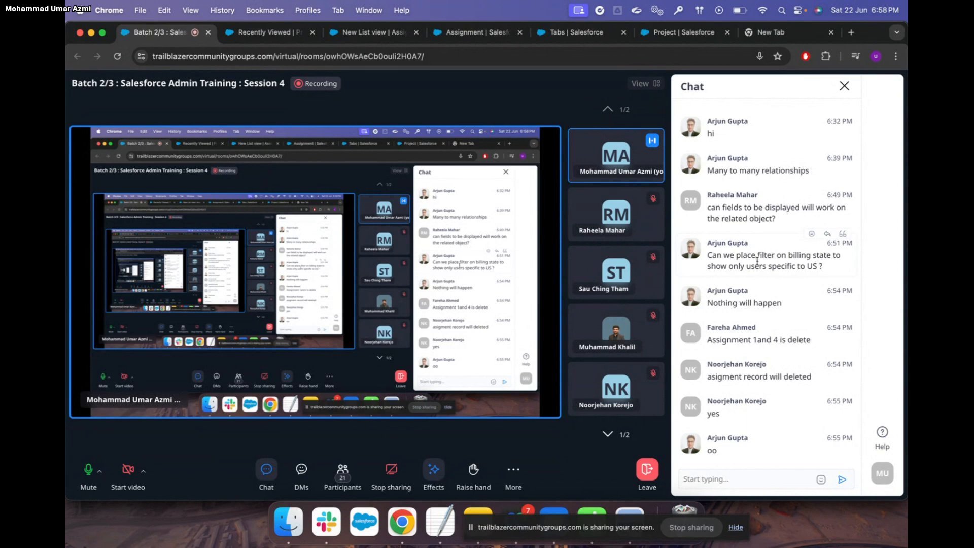
{"action": "left_click", "coordinate": [281, 33]}
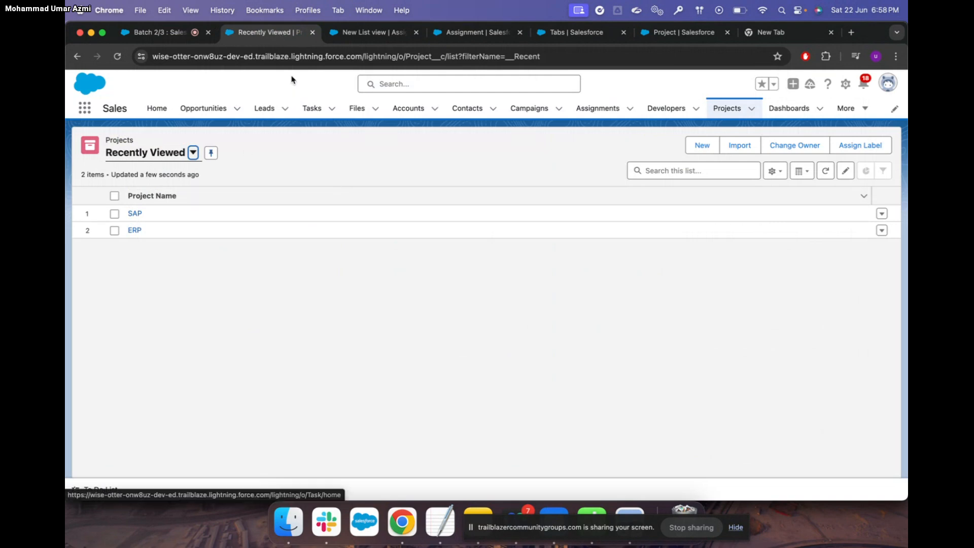
Switch to the Accounts 'Test' list view and show its filters
{"action": "left_click", "coordinate": [408, 109]}
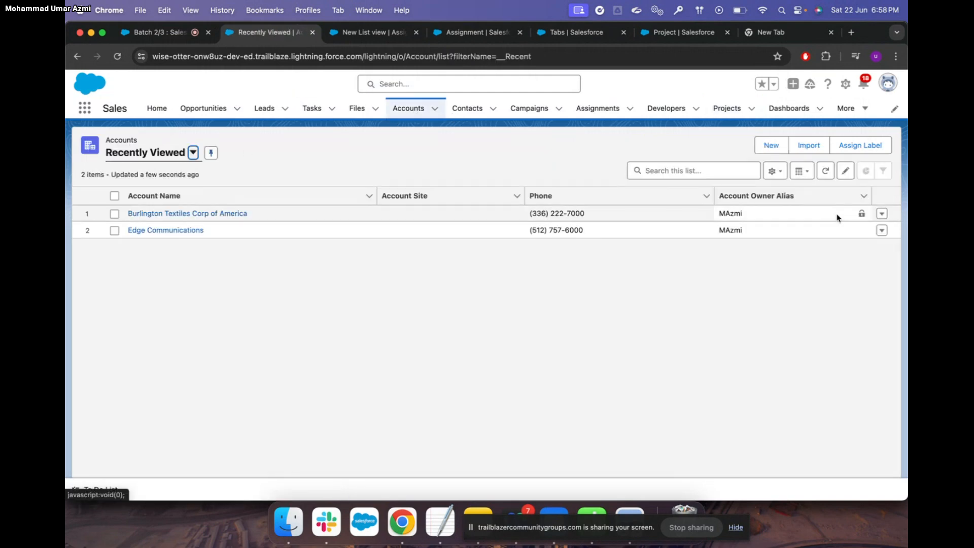
{"action": "left_click", "coordinate": [193, 152]}
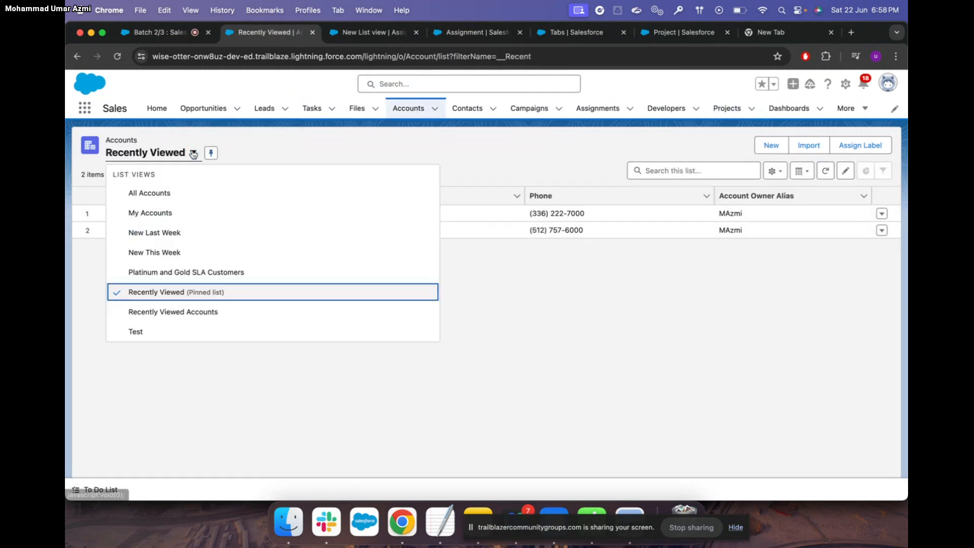
{"action": "left_click", "coordinate": [153, 332]}
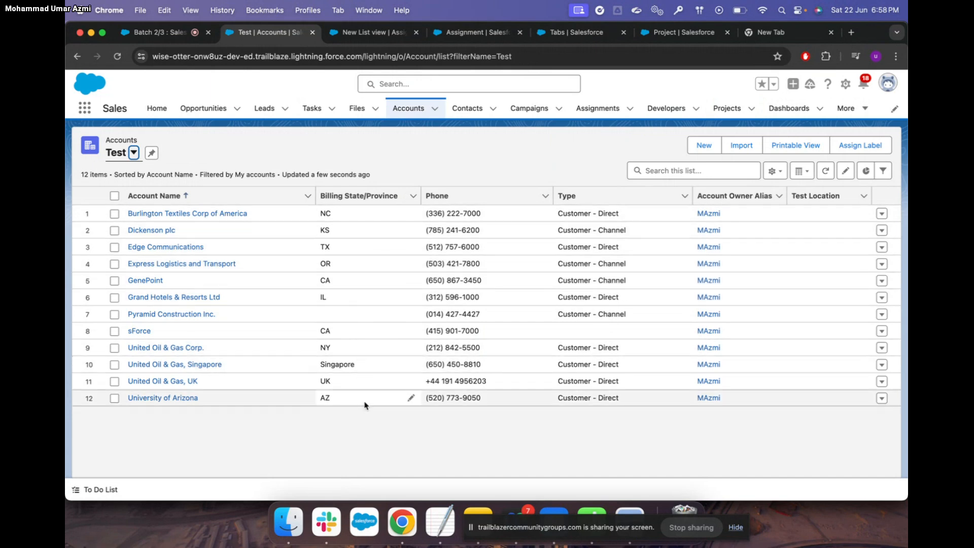
{"action": "left_click", "coordinate": [775, 171]}
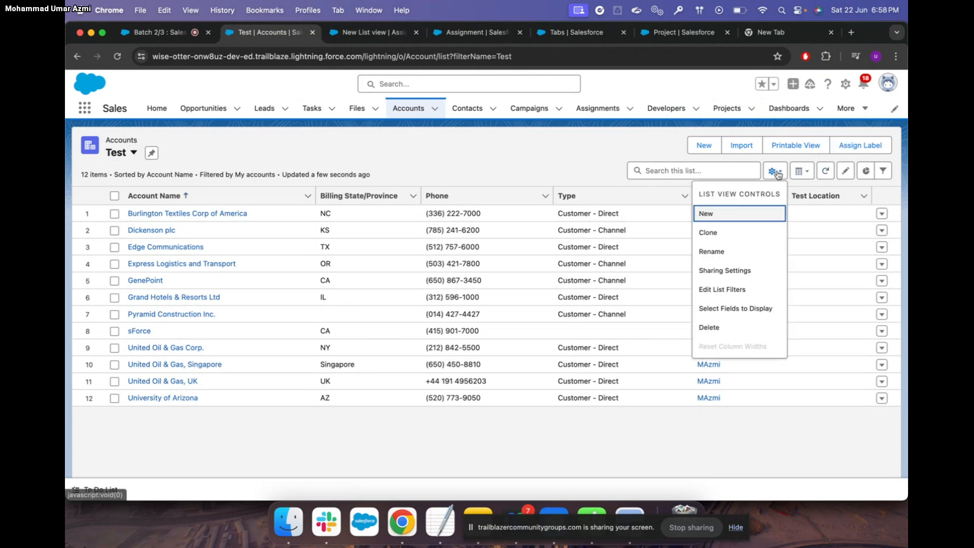
{"action": "left_click", "coordinate": [746, 292]}
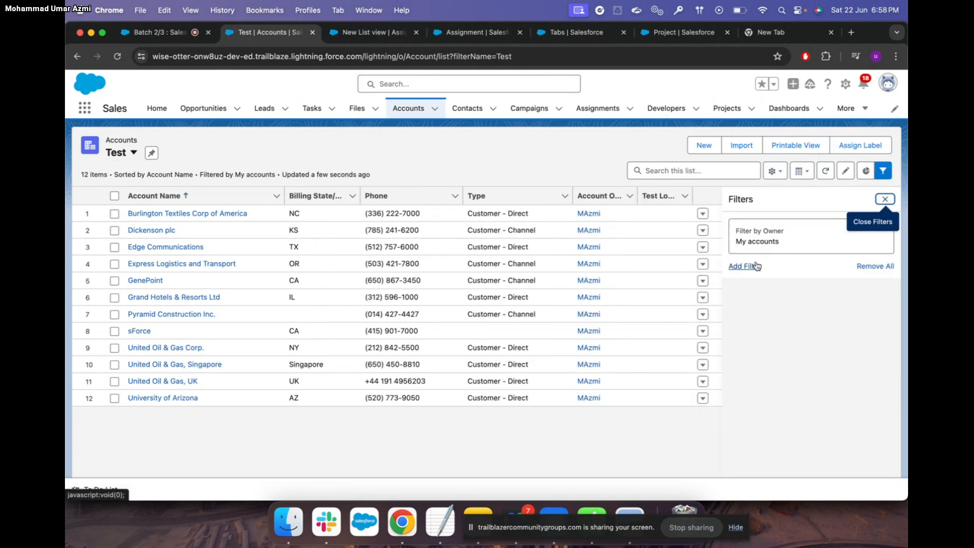
Add a Billing State/Province equals IL filter and save the list view
{"action": "left_click", "coordinate": [756, 266]}
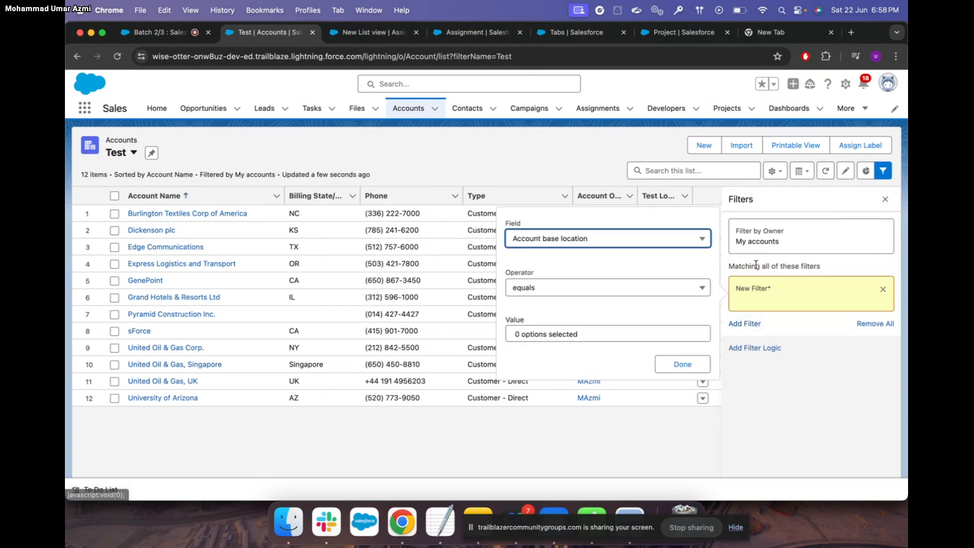
{"action": "left_click", "coordinate": [600, 248]}
{"action": "key", "text": "Down"}
{"action": "key", "text": "Down"}
{"action": "key", "text": "Down"}
{"action": "key", "text": "Down"}
{"action": "key", "text": "Down"}
{"action": "key", "text": "Down"}
{"action": "key", "text": "Down"}
{"action": "key", "text": "Down"}
{"action": "key", "text": "Down"}
{"action": "key", "text": "Down"}
{"action": "key", "text": "Down"}
{"action": "key", "text": "Down"}
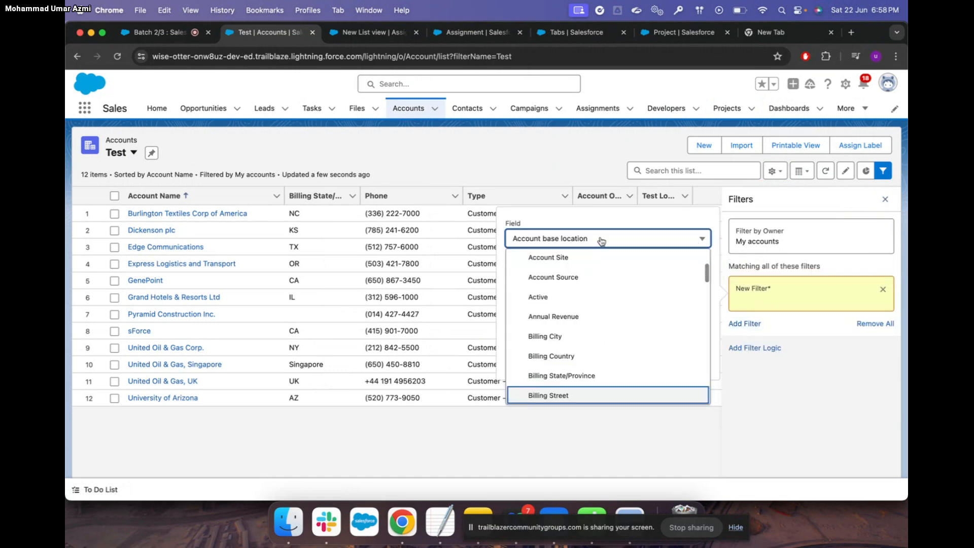
{"action": "left_click", "coordinate": [593, 376]}
{"action": "left_click", "coordinate": [548, 333]}
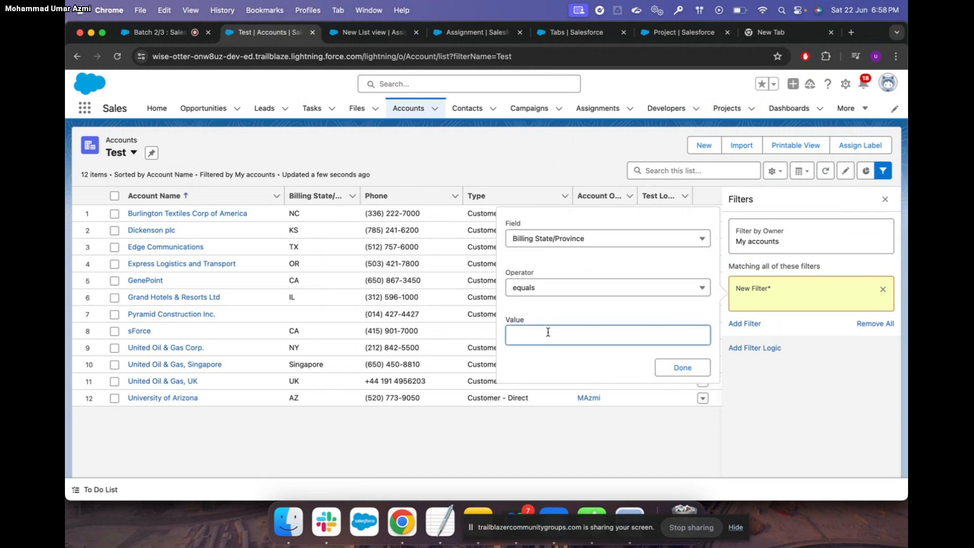
{"action": "type", "text": "NC"}
{"action": "key", "text": "BackSpace"}
{"action": "key", "text": "BackSpace"}
{"action": "type", "text": "IL"}
{"action": "left_click", "coordinate": [693, 369]}
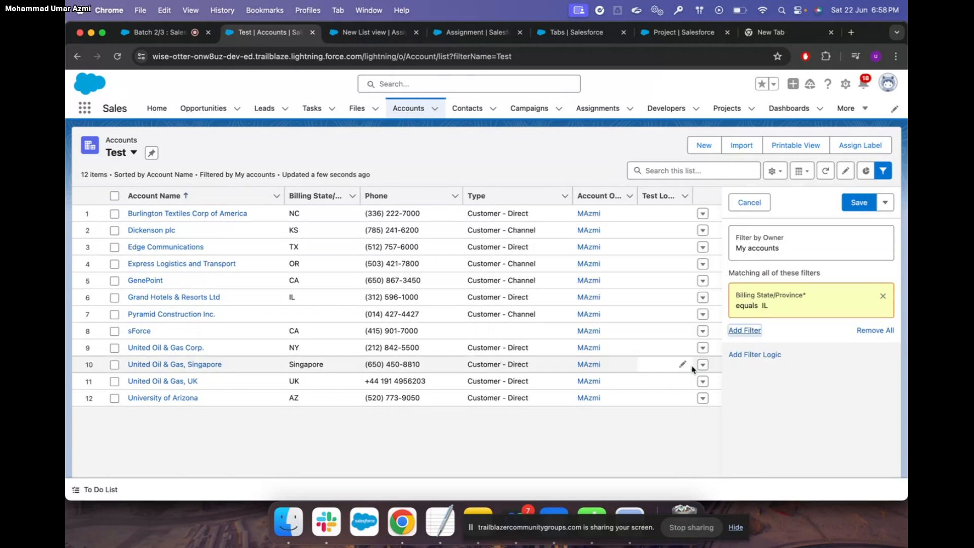
{"action": "left_click", "coordinate": [861, 203]}
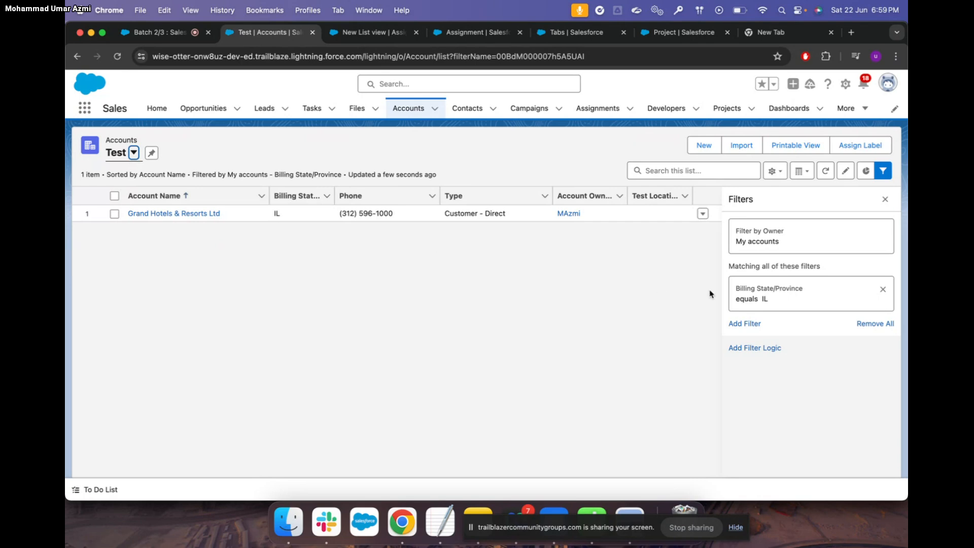
Add a second filter to the Test list view and browse its available fields
{"action": "left_click", "coordinate": [745, 324]}
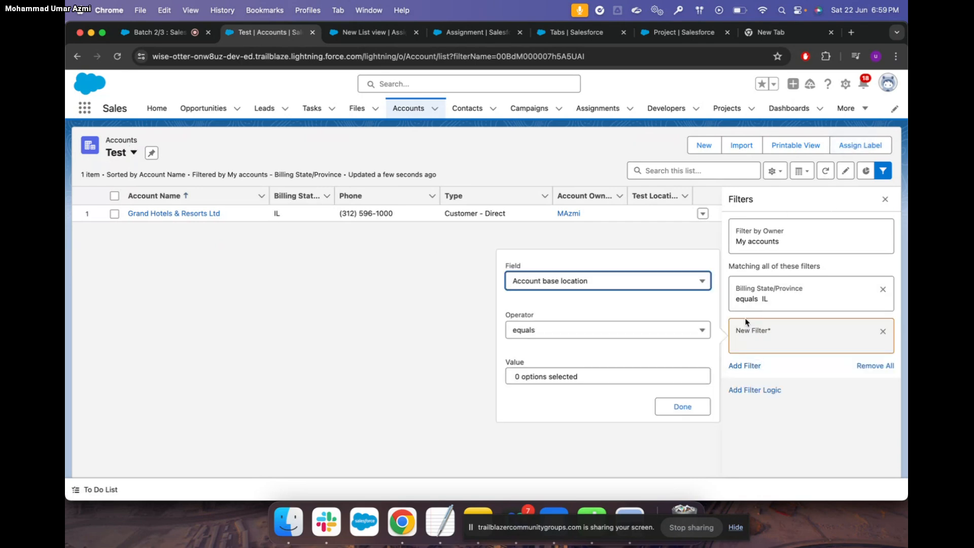
{"action": "left_click", "coordinate": [607, 280]}
{"action": "key", "text": "r"}
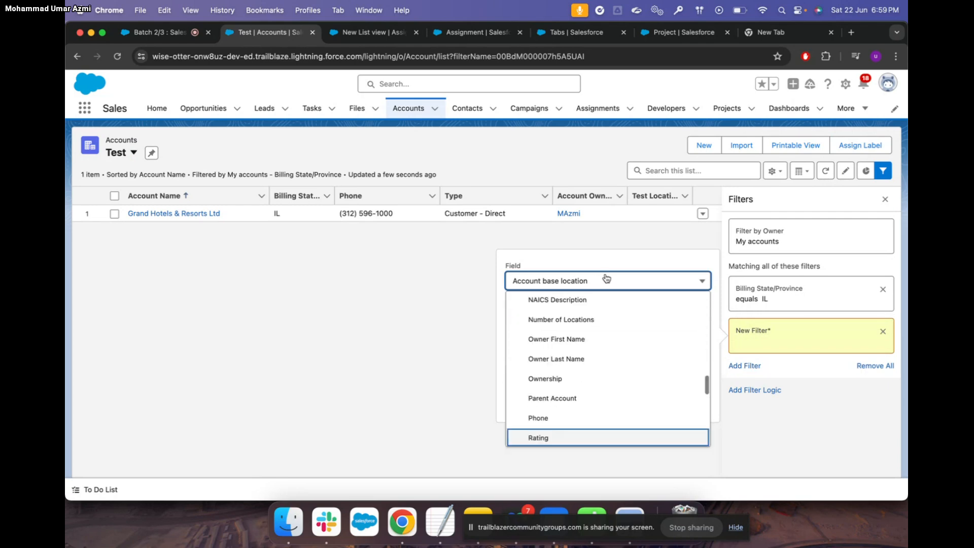
{"action": "scroll", "coordinate": [567, 396], "scroll_direction": "down", "scroll_amount": 2}
{"action": "scroll", "coordinate": [567, 396], "scroll_direction": "down", "scroll_amount": 1}
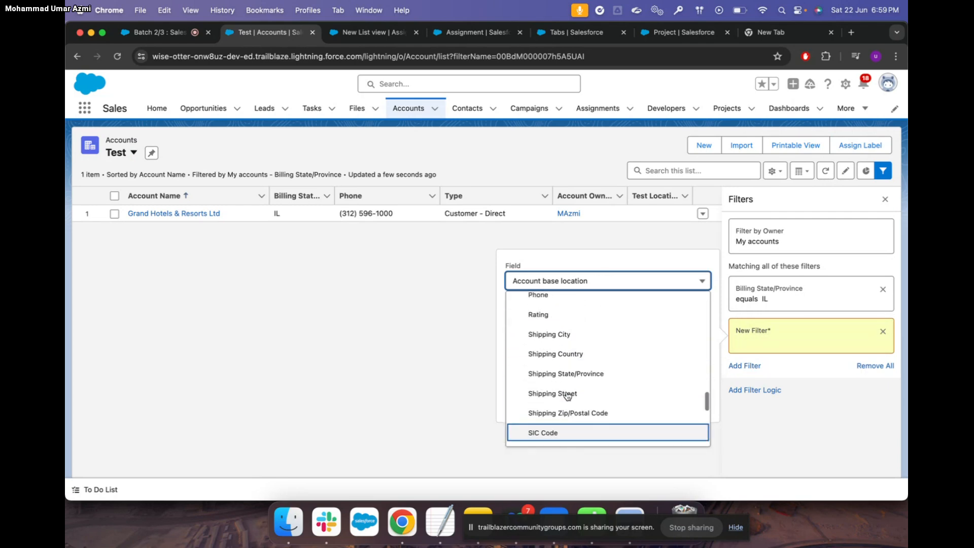
{"action": "scroll", "coordinate": [567, 396], "scroll_direction": "up", "scroll_amount": 4}
{"action": "scroll", "coordinate": [567, 396], "scroll_direction": "down", "scroll_amount": 1}
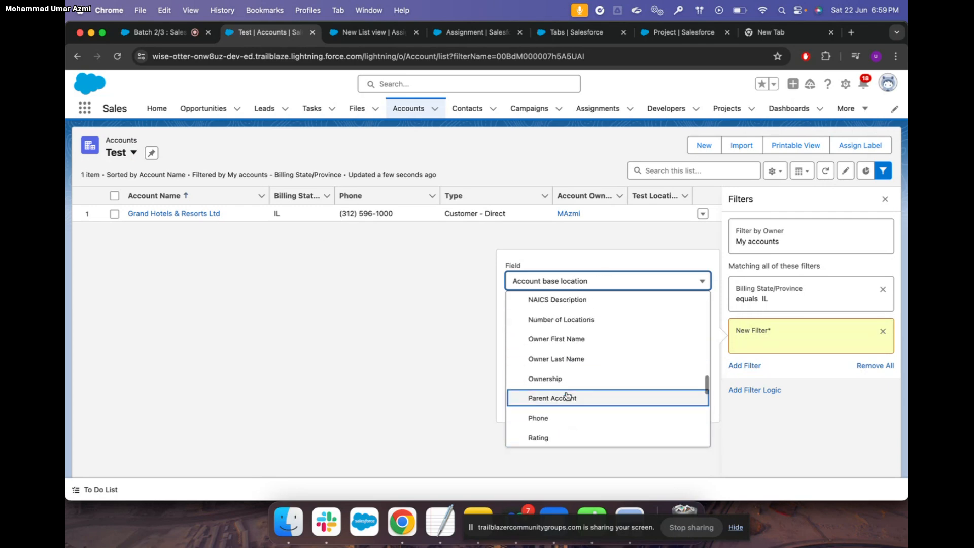
{"action": "scroll", "coordinate": [567, 396], "scroll_direction": "up", "scroll_amount": 10}
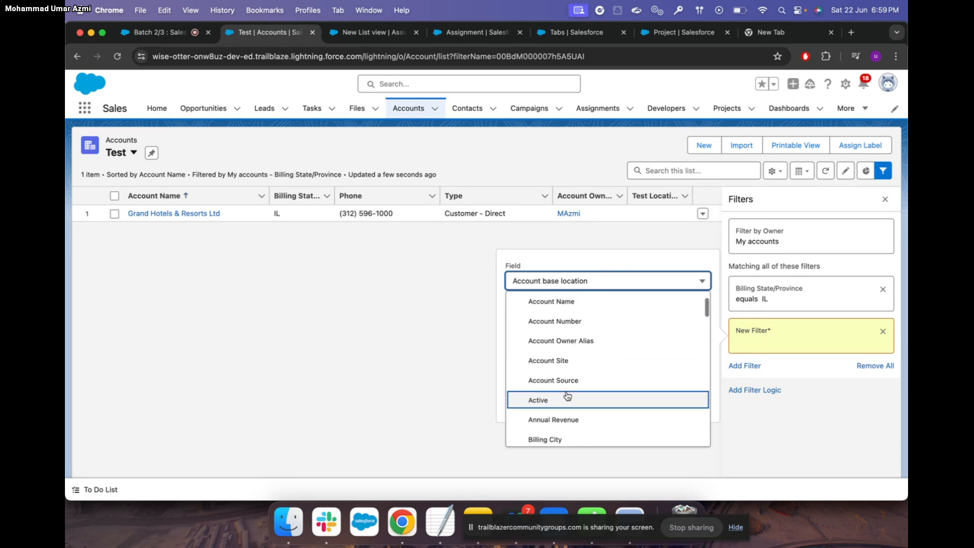
{"action": "scroll", "coordinate": [567, 395], "scroll_direction": "down", "scroll_amount": 2}
{"action": "scroll", "coordinate": [567, 396], "scroll_direction": "down", "scroll_amount": 3}
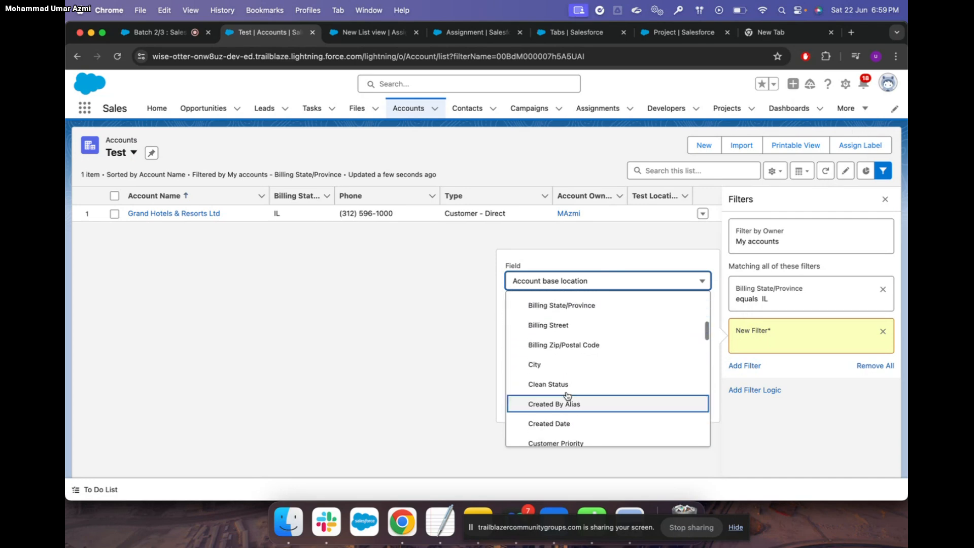
{"action": "scroll", "coordinate": [567, 395], "scroll_direction": "up", "scroll_amount": 5}
{"action": "scroll", "coordinate": [567, 395], "scroll_direction": "up", "scroll_amount": 1}
{"action": "scroll", "coordinate": [568, 396], "scroll_direction": "down", "scroll_amount": 3}
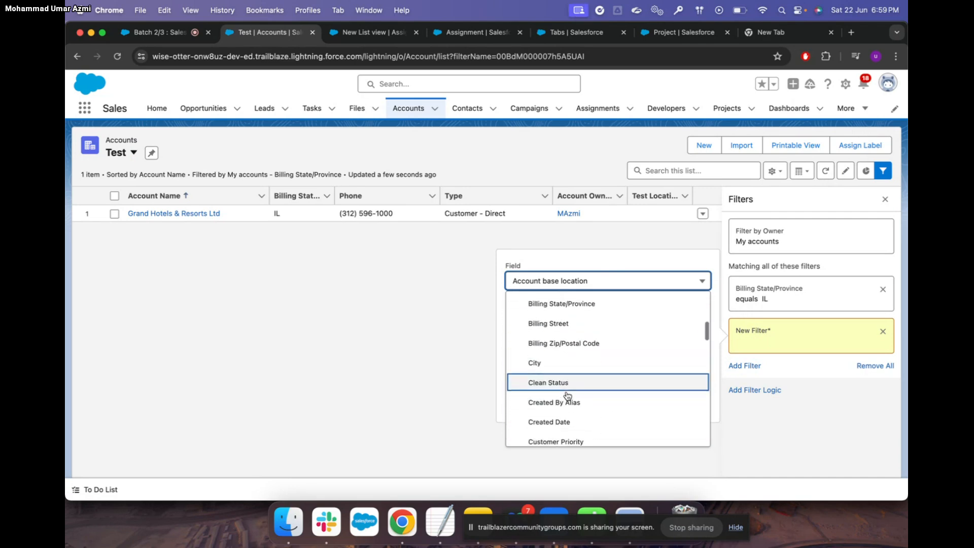
{"action": "scroll", "coordinate": [567, 396], "scroll_direction": "up", "scroll_amount": 5}
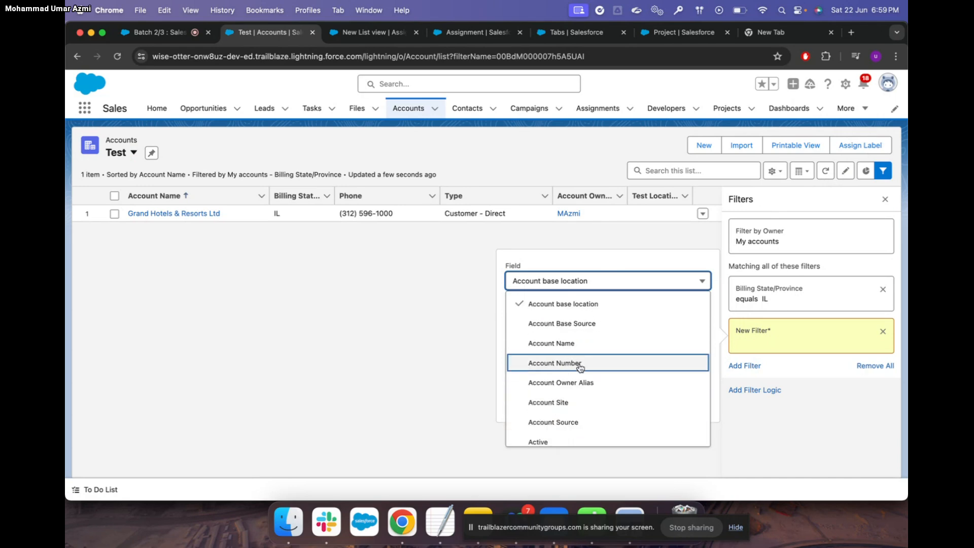
Pick Account Source for the new filter, view its values, and close the editor unsaved
{"action": "left_click", "coordinate": [570, 422]}
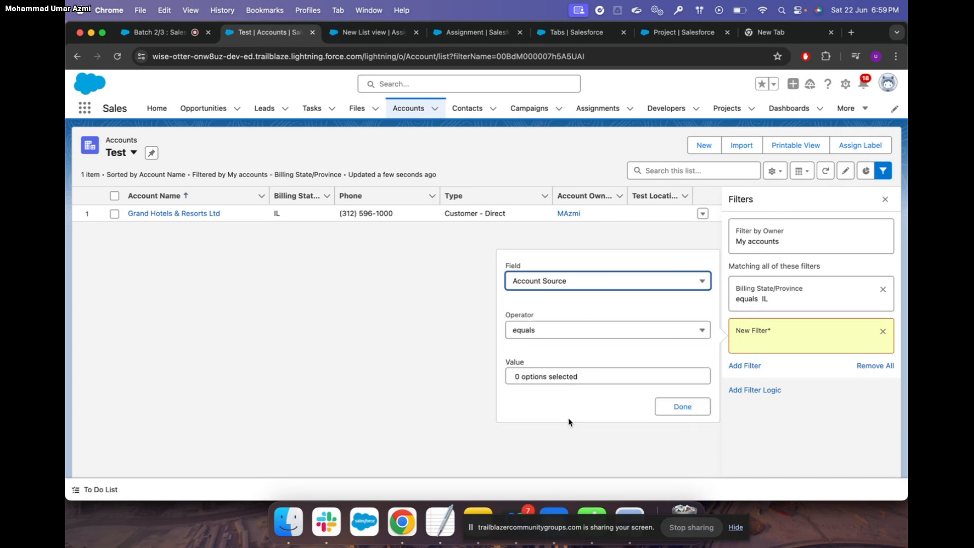
{"action": "left_click", "coordinate": [592, 378]}
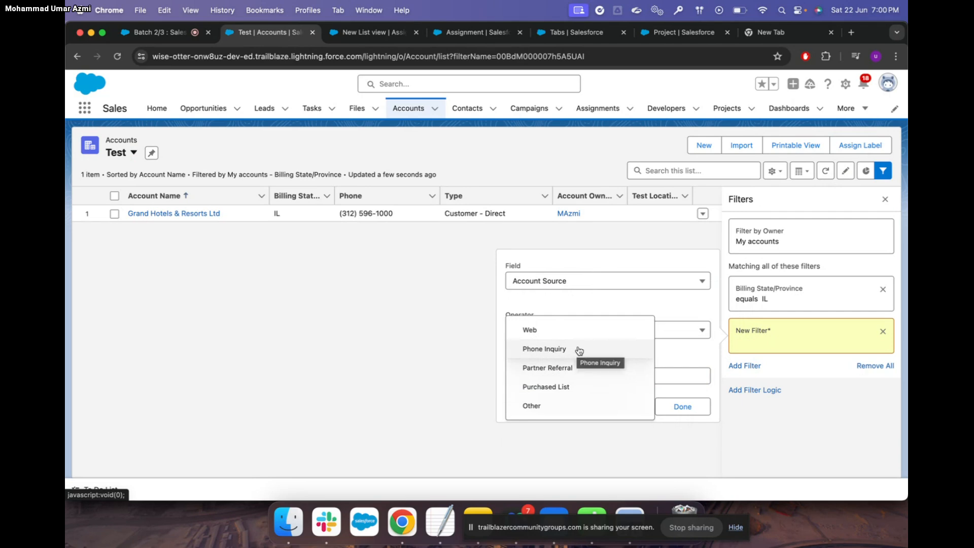
{"action": "left_click", "coordinate": [447, 299]}
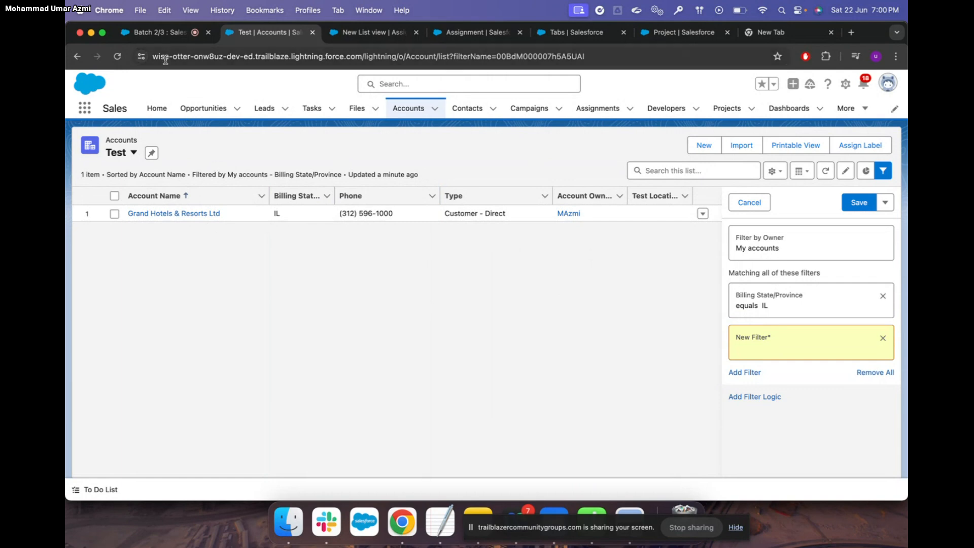
{"action": "left_click", "coordinate": [160, 32]}
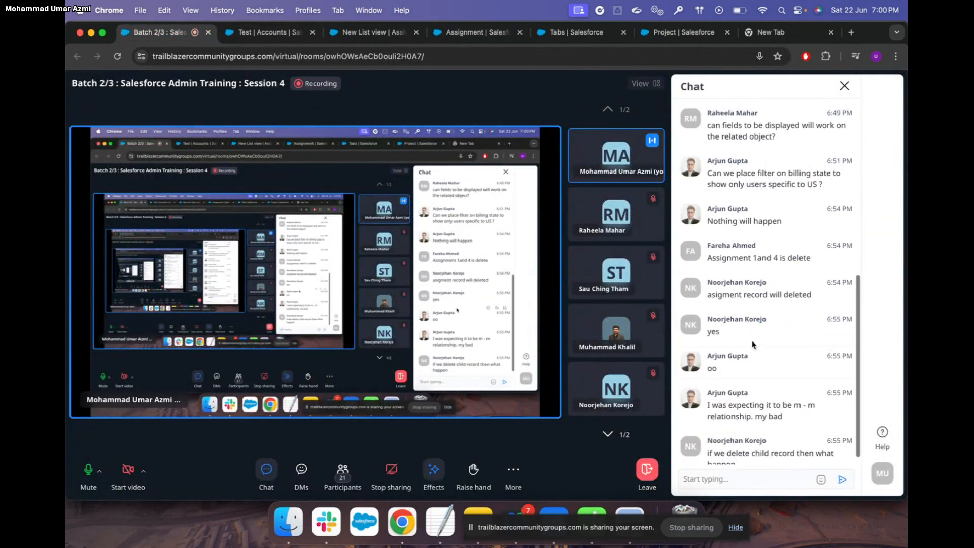
{"action": "scroll", "coordinate": [751, 335], "scroll_direction": "up", "scroll_amount": 2}
{"action": "scroll", "coordinate": [752, 344], "scroll_direction": "up", "scroll_amount": 6}
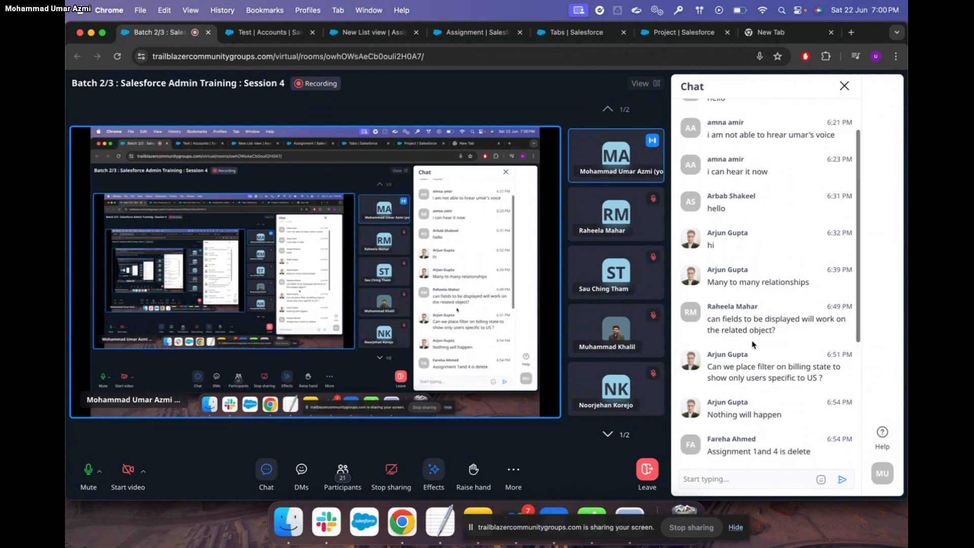
{"action": "scroll", "coordinate": [822, 114], "scroll_direction": "up", "scroll_amount": 2}
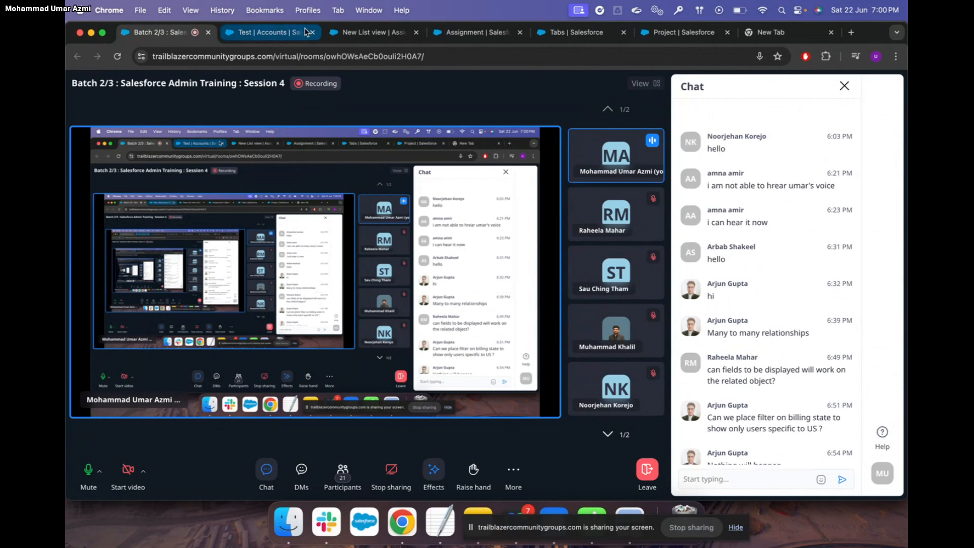
{"action": "left_click", "coordinate": [266, 37]}
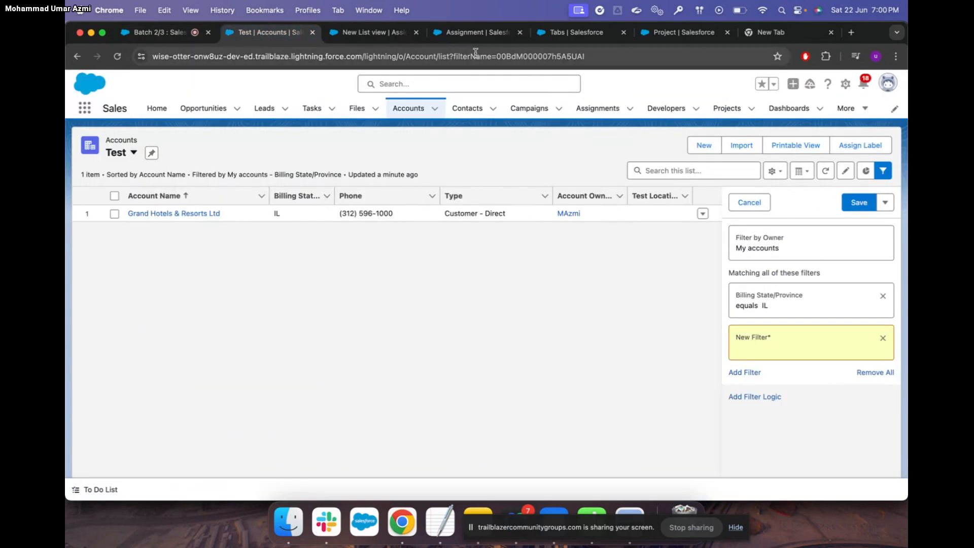
Open Assignments and reload the New List view showing its three assignments
{"action": "left_click", "coordinate": [602, 109]}
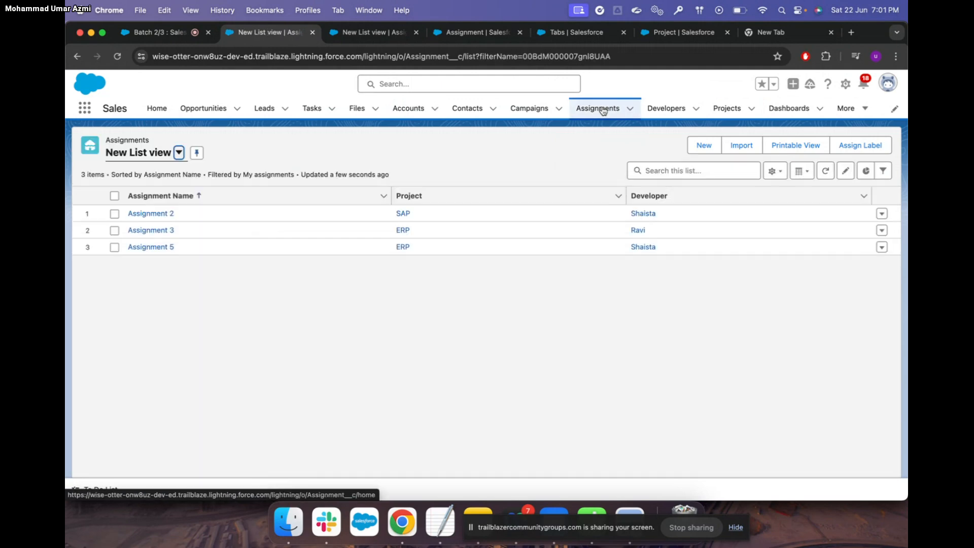
{"action": "left_click", "coordinate": [825, 171]}
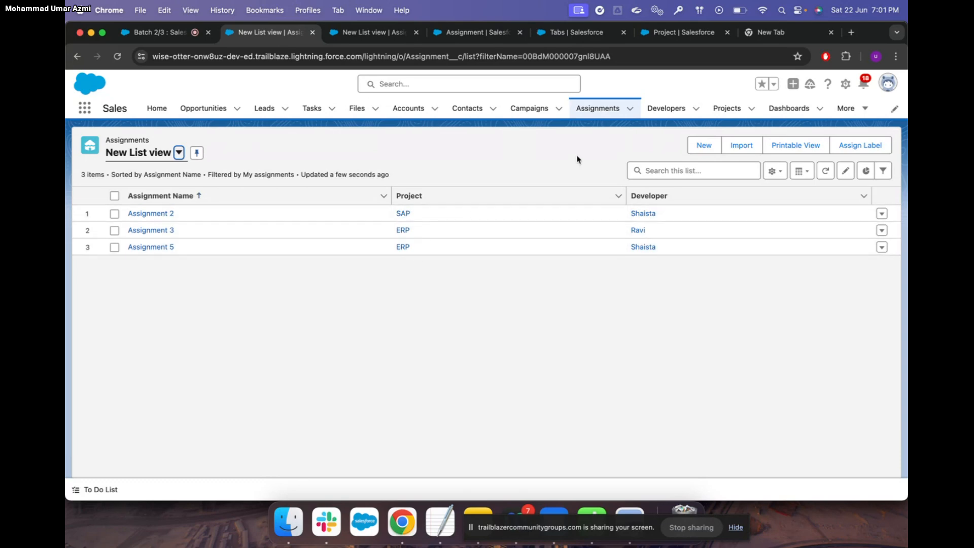
Delete the second developer, Shaista, then reload the Assignments list view
{"action": "left_click", "coordinate": [669, 108]}
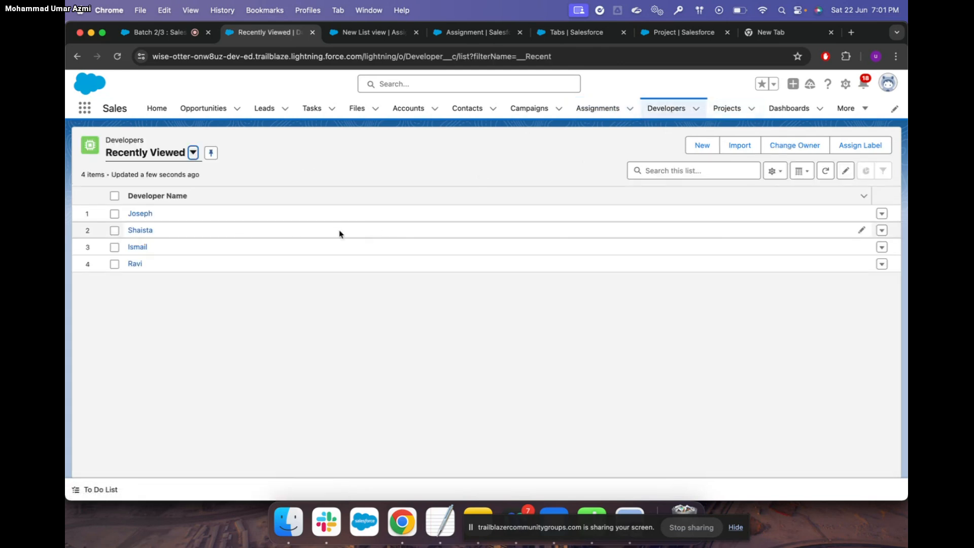
{"action": "left_click", "coordinate": [115, 231]}
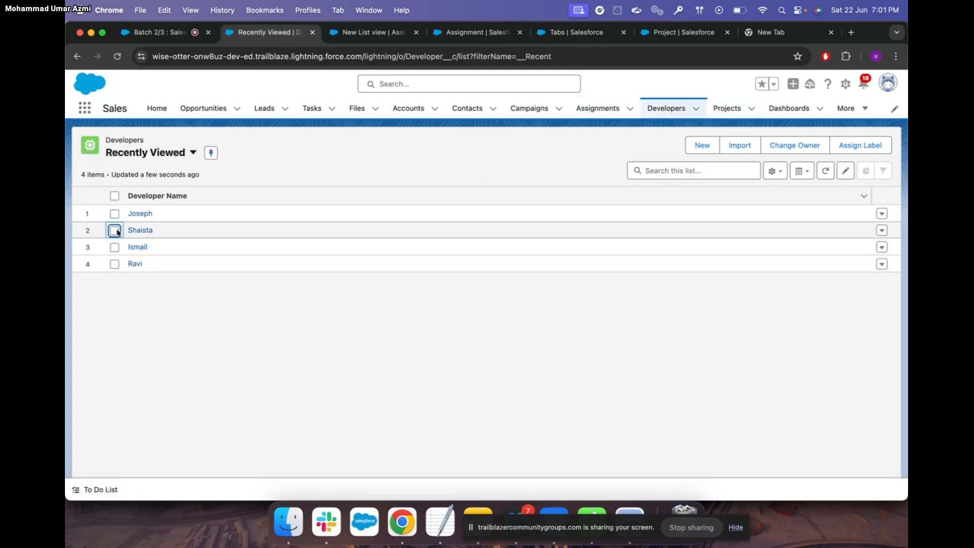
{"action": "left_click", "coordinate": [883, 231]}
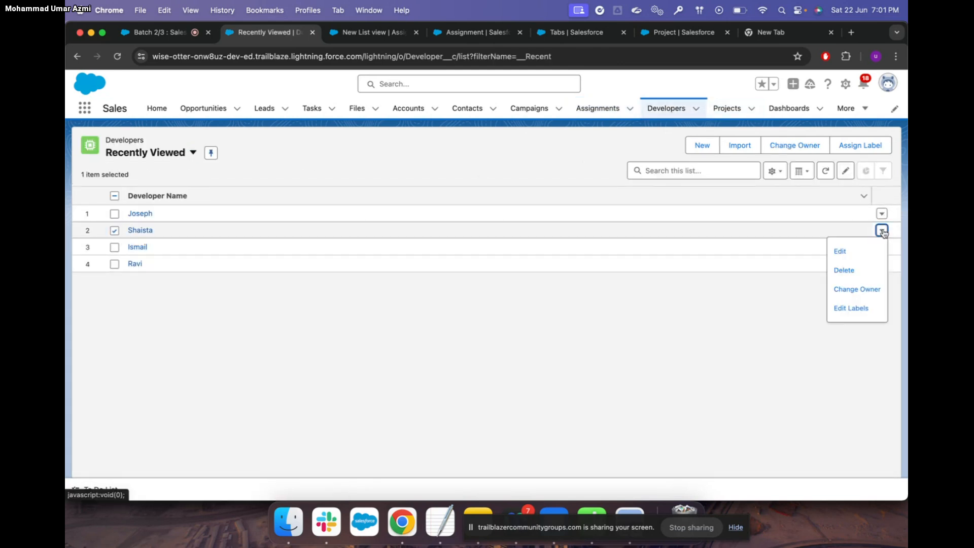
{"action": "left_click", "coordinate": [855, 270]}
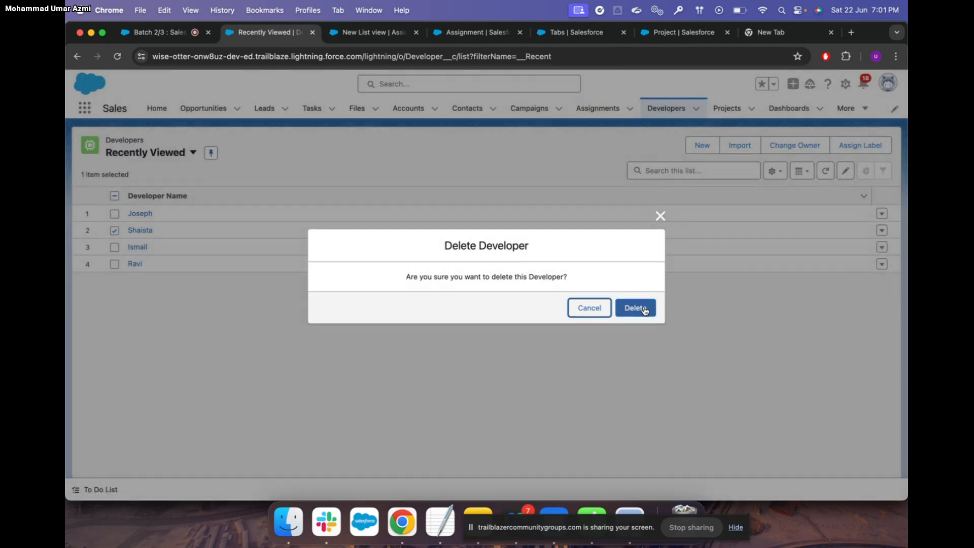
{"action": "left_click", "coordinate": [635, 308]}
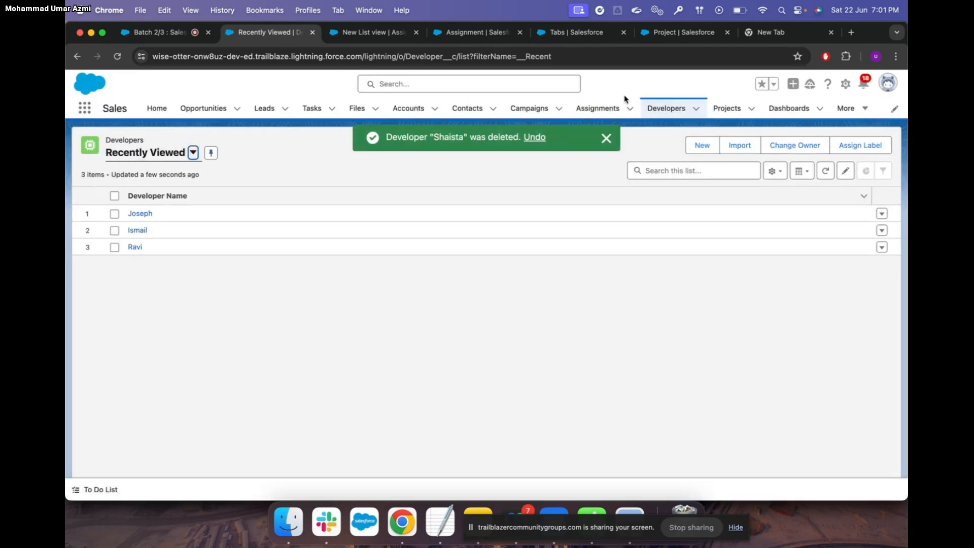
{"action": "left_click", "coordinate": [604, 108]}
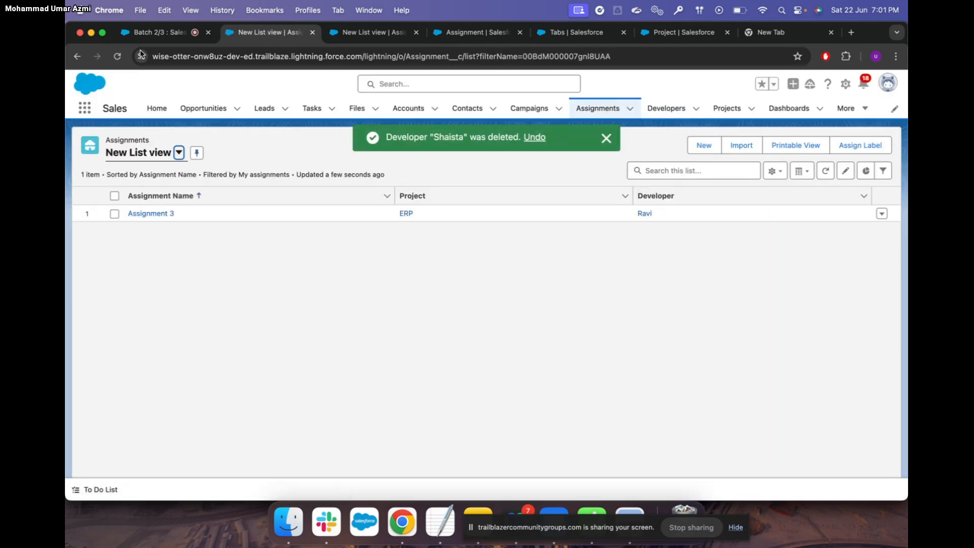
{"action": "left_click", "coordinate": [120, 57]}
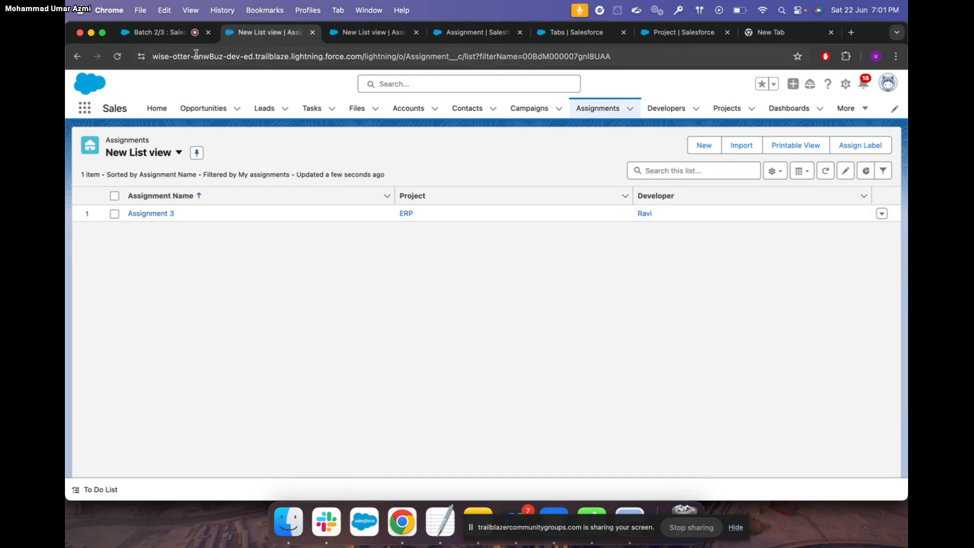
Read the meeting chat, then return to Salesforce's recently viewed Accounts list
{"action": "left_click", "coordinate": [172, 34]}
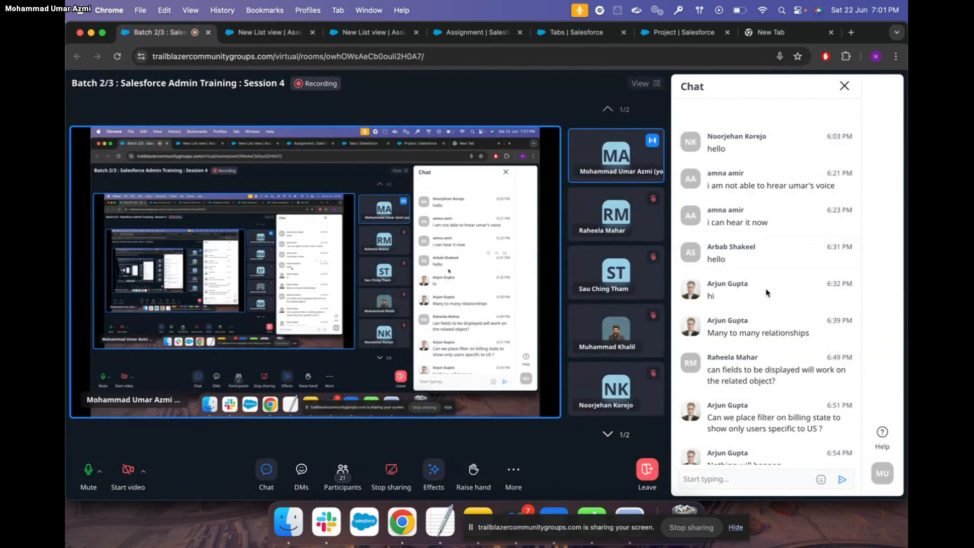
{"action": "scroll", "coordinate": [811, 325], "scroll_direction": "down", "scroll_amount": 6}
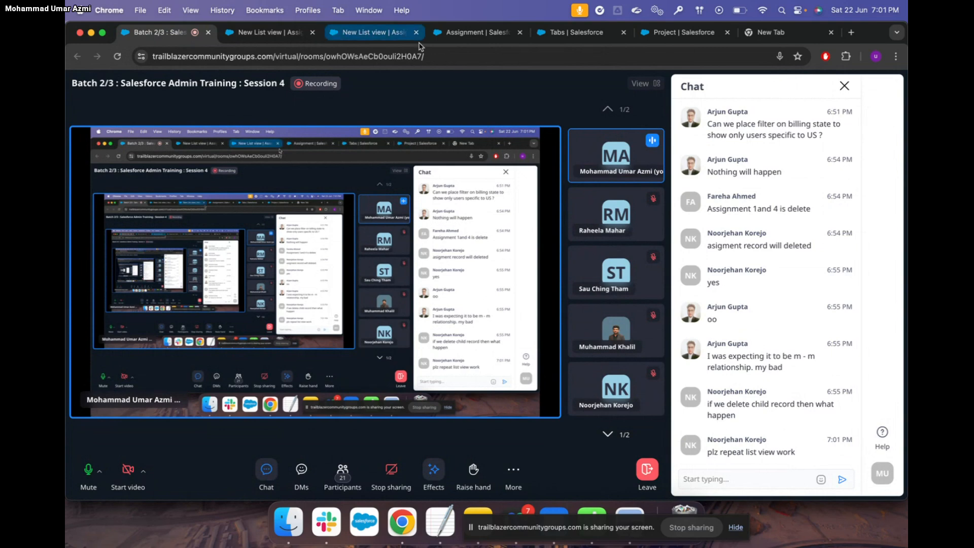
{"action": "left_click", "coordinate": [277, 33]}
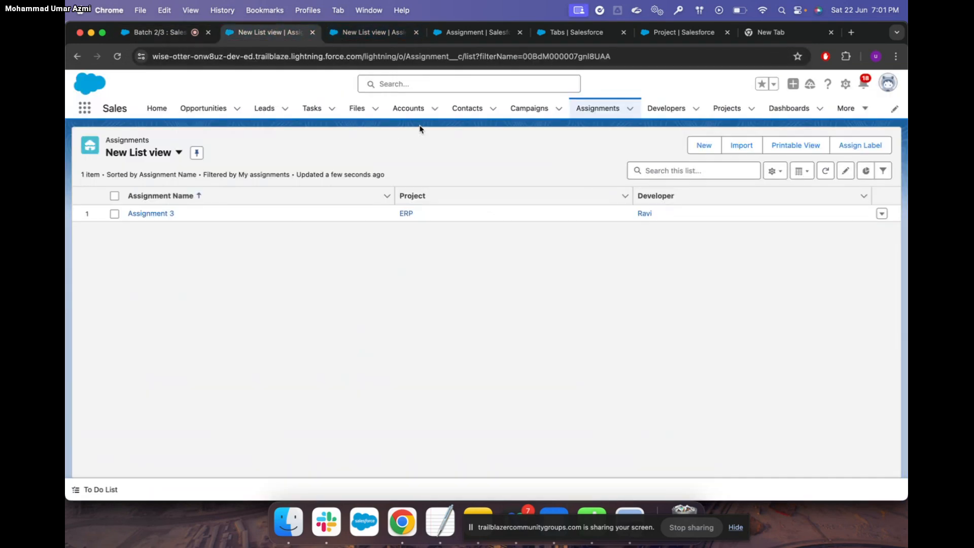
{"action": "left_click", "coordinate": [409, 109]}
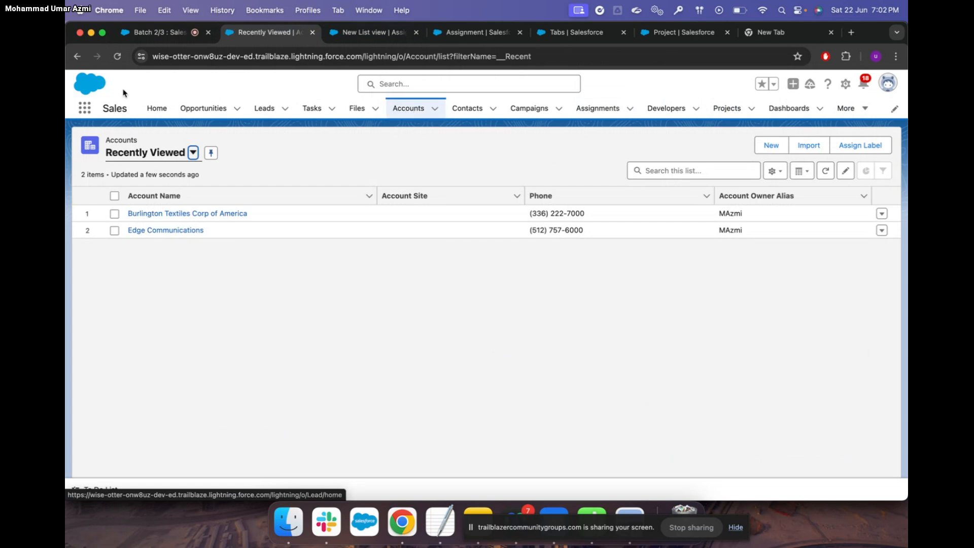
{"action": "left_click", "coordinate": [166, 33]}
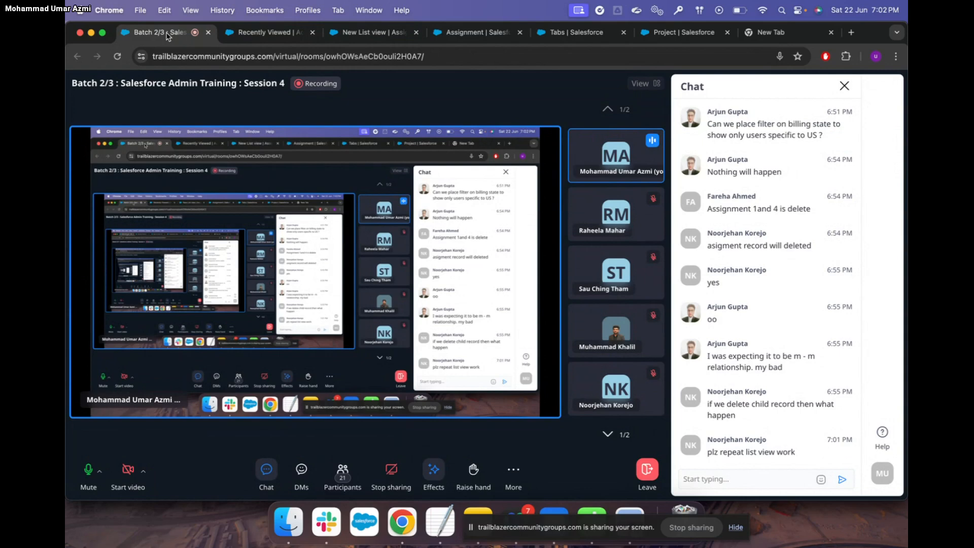
{"action": "left_click", "coordinate": [289, 34]}
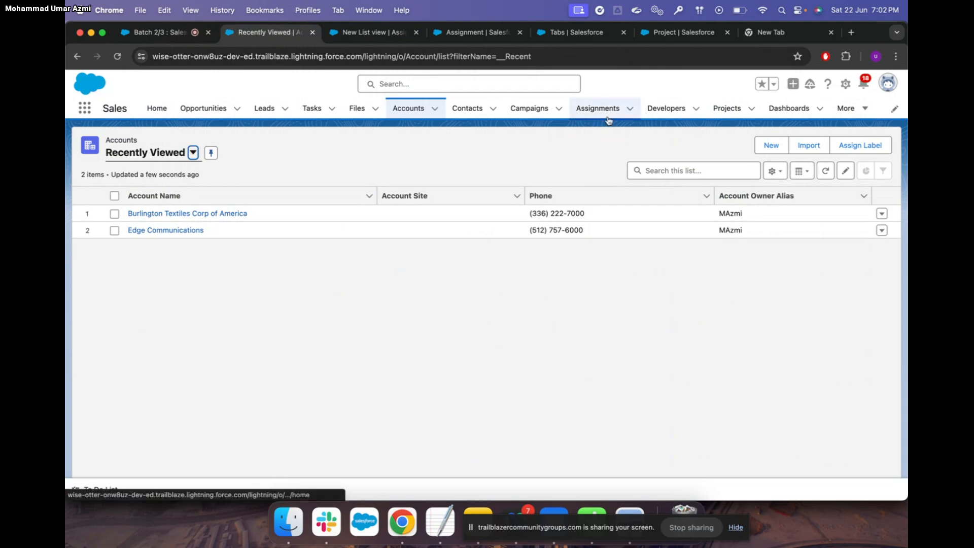
In Leads, compare All Open Leads, Recently Viewed and Today's Leads, ending on All Open Leads
{"action": "left_click", "coordinate": [264, 109]}
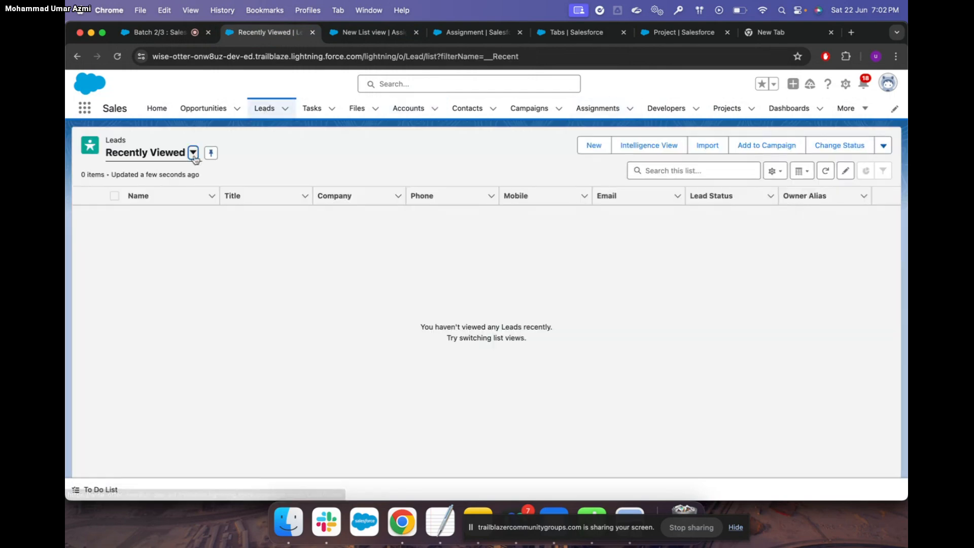
{"action": "left_click", "coordinate": [193, 154]}
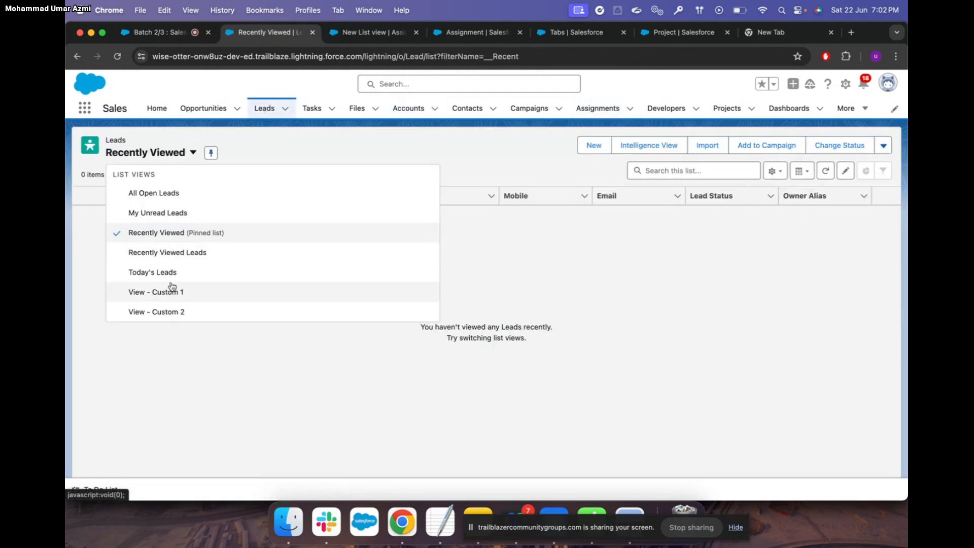
{"action": "left_click", "coordinate": [175, 196]}
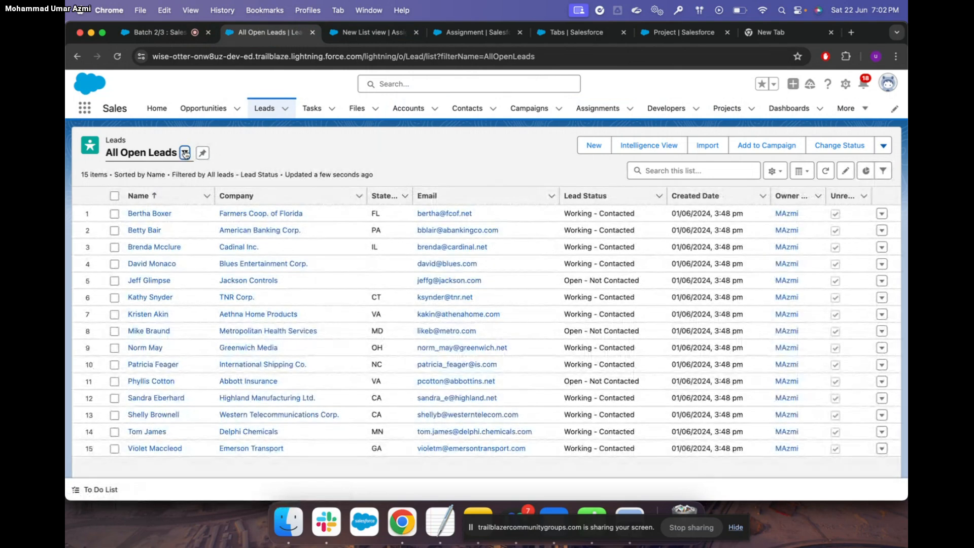
{"action": "left_click", "coordinate": [184, 153]}
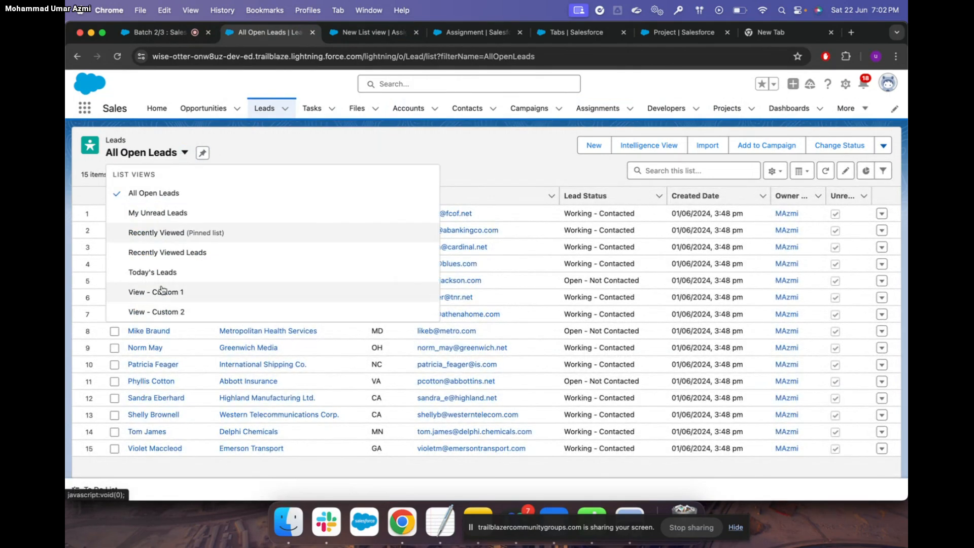
{"action": "left_click", "coordinate": [175, 234]}
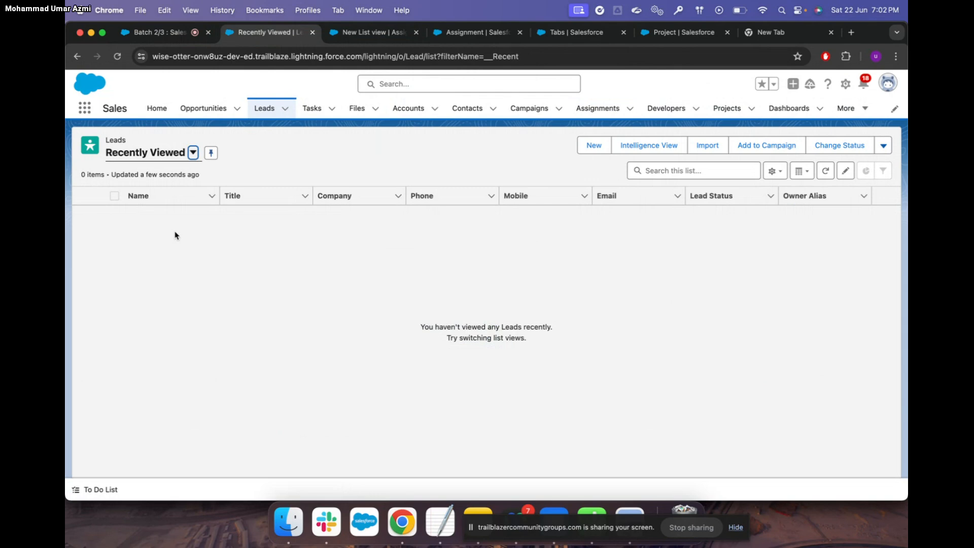
{"action": "left_click", "coordinate": [193, 153]}
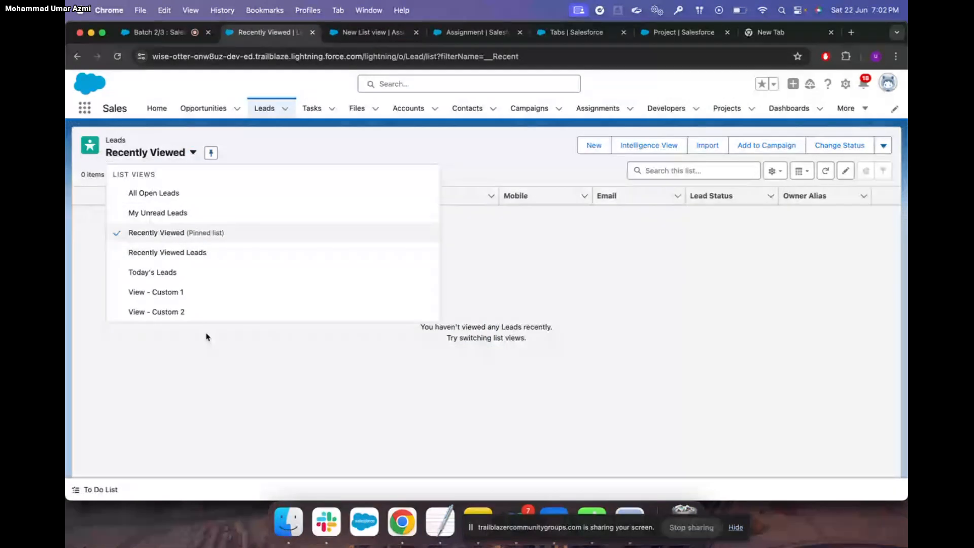
{"action": "left_click", "coordinate": [175, 274]}
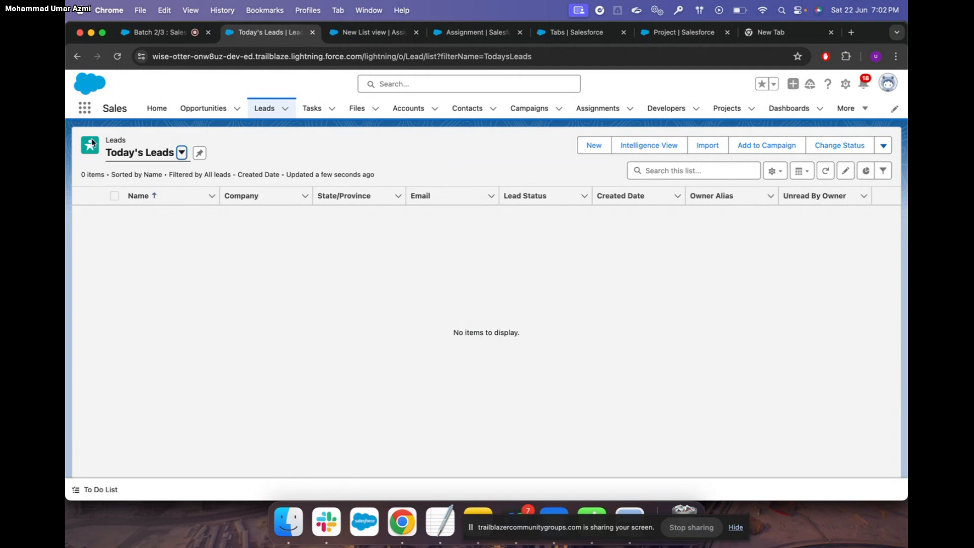
{"action": "left_click", "coordinate": [181, 152]}
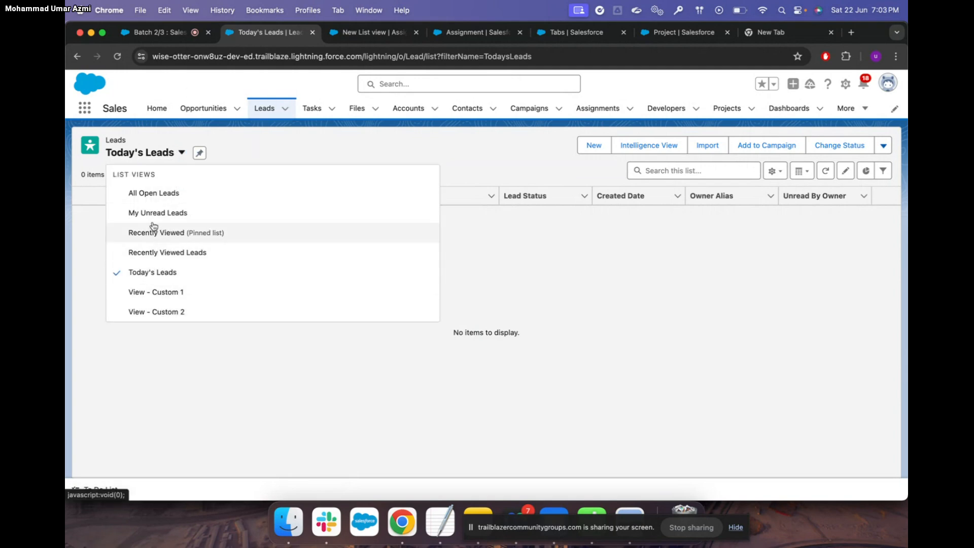
{"action": "left_click", "coordinate": [170, 193]}
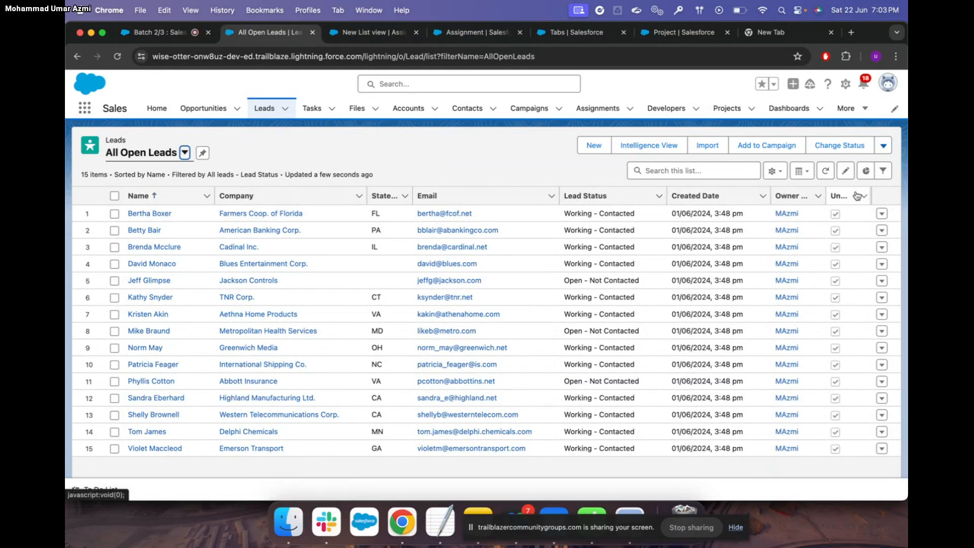
Review the Farmers Coop. of Florida lead's details, then return to the Leads list
{"action": "left_click", "coordinate": [160, 215]}
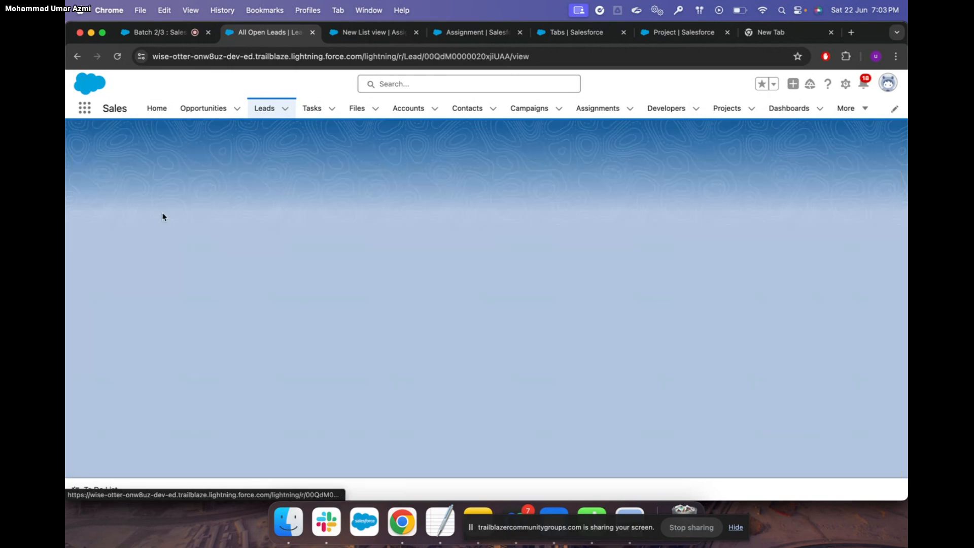
{"action": "left_click", "coordinate": [161, 269]}
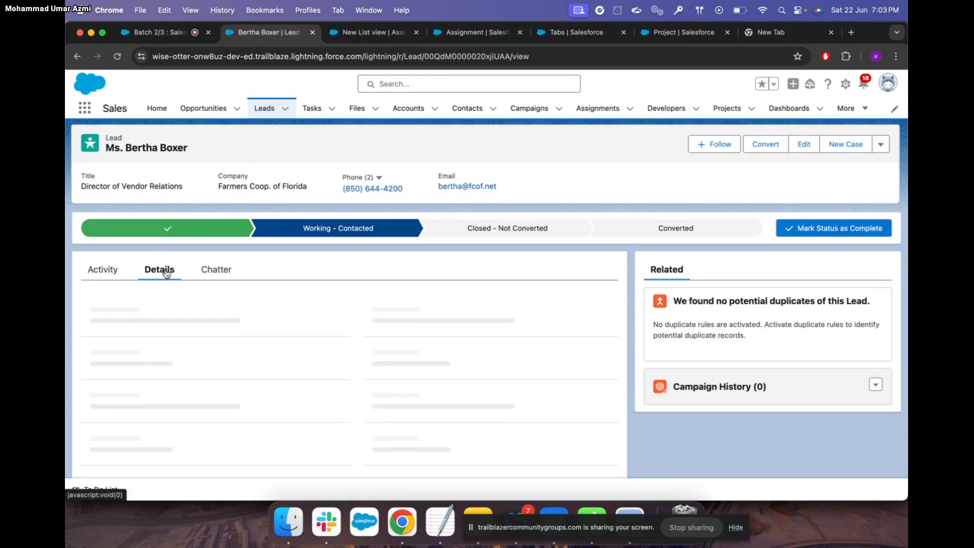
{"action": "scroll", "coordinate": [276, 326], "scroll_direction": "down", "scroll_amount": 5}
{"action": "scroll", "coordinate": [276, 326], "scroll_direction": "up", "scroll_amount": 2}
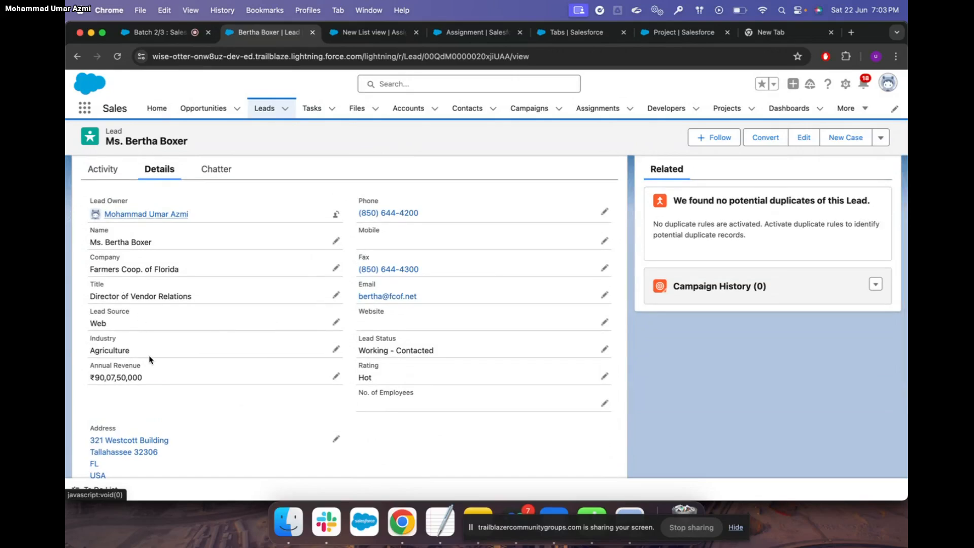
{"action": "left_click", "coordinate": [262, 108]}
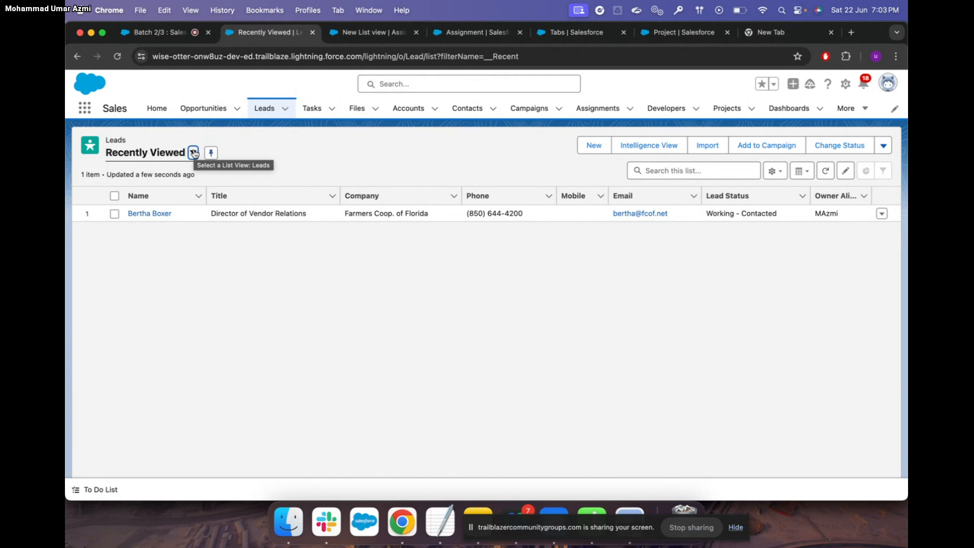
Switch to Recently Viewed Leads and bring up its List View Controls menu
{"action": "left_click", "coordinate": [193, 153]}
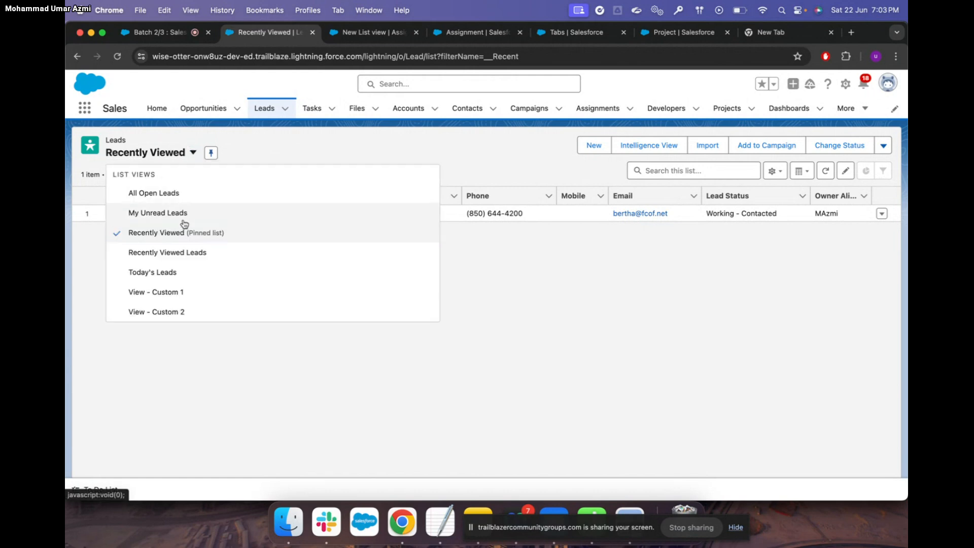
{"action": "key", "text": "Escape"}
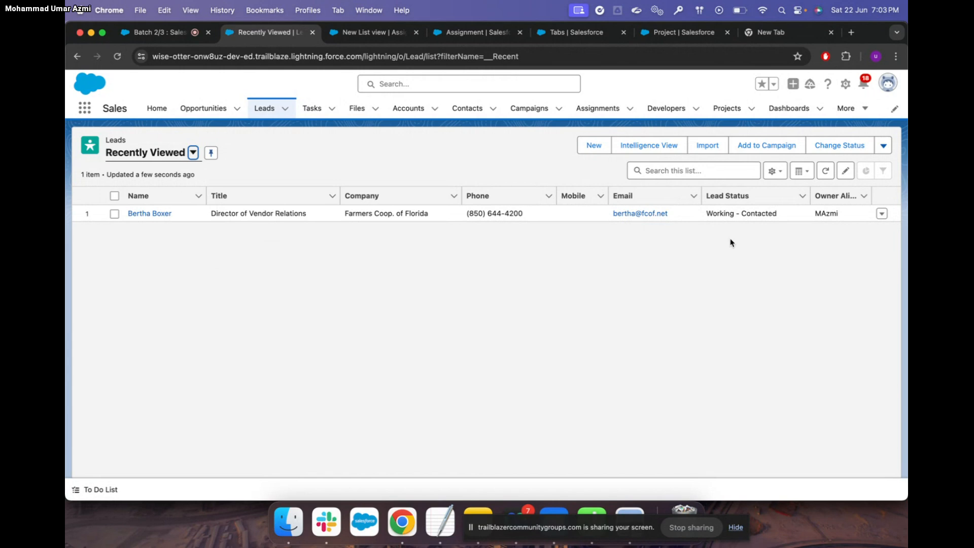
{"action": "left_click", "coordinate": [775, 171]}
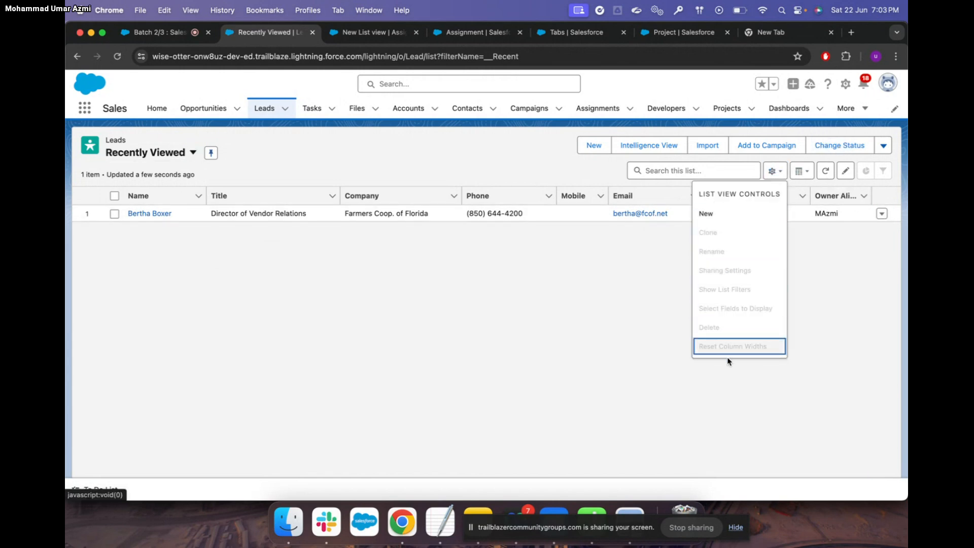
{"action": "left_click", "coordinate": [195, 155]}
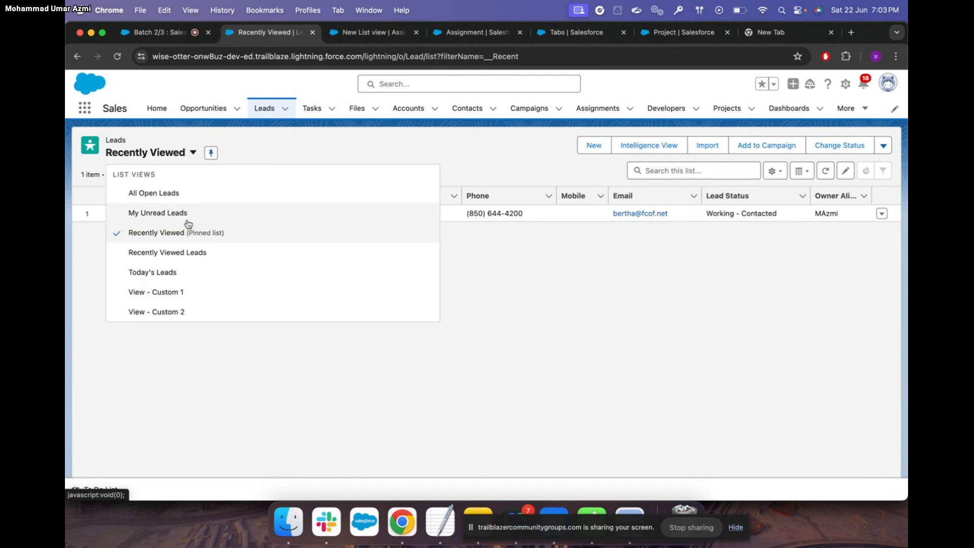
{"action": "left_click", "coordinate": [208, 257]}
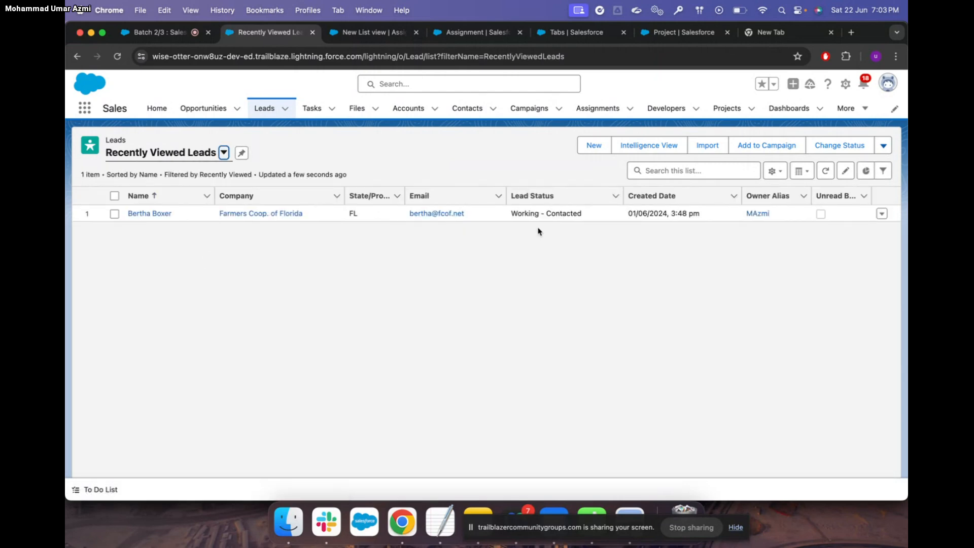
{"action": "left_click", "coordinate": [775, 170]}
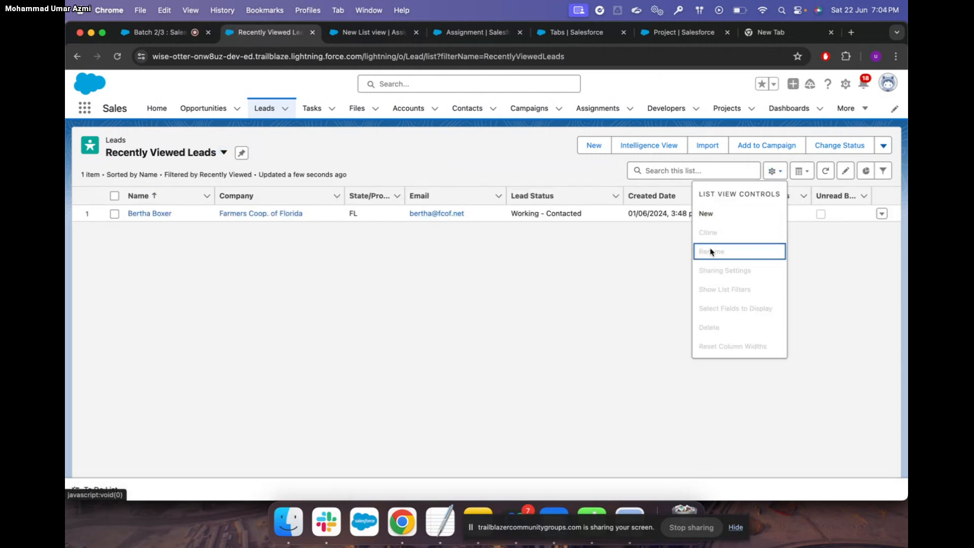
{"action": "left_click", "coordinate": [401, 277]}
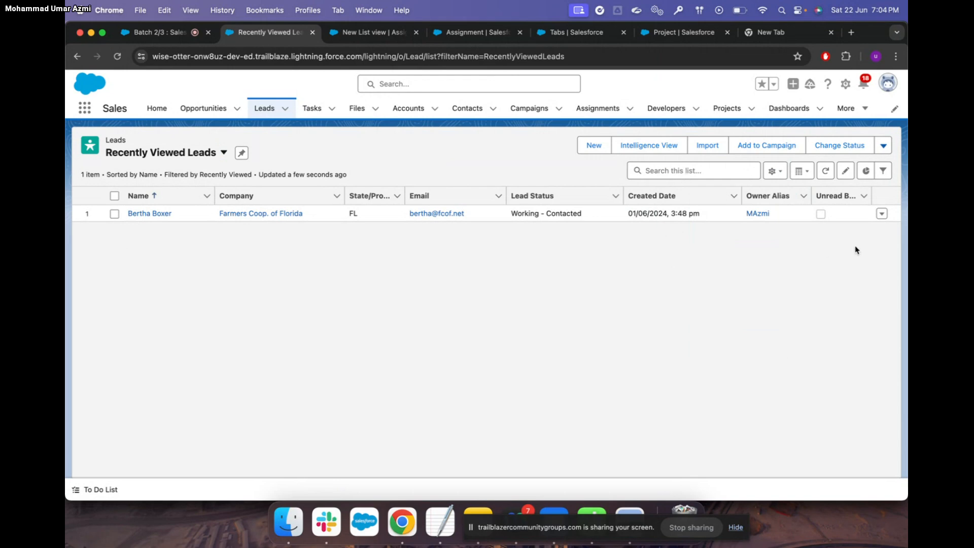
{"action": "left_click", "coordinate": [775, 172]}
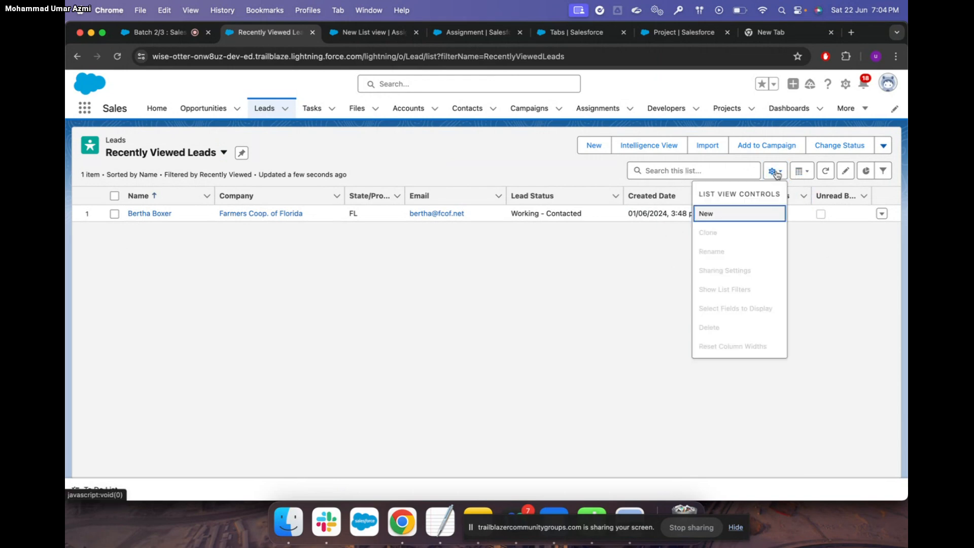
Abandon the first new list view form and switch to All Open Leads
{"action": "left_click", "coordinate": [717, 219]}
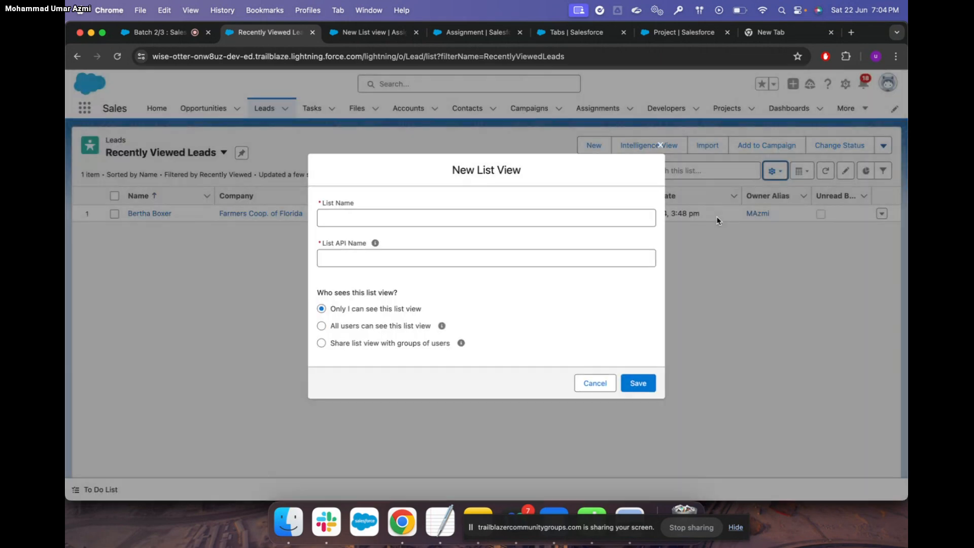
{"action": "left_click", "coordinate": [337, 219]}
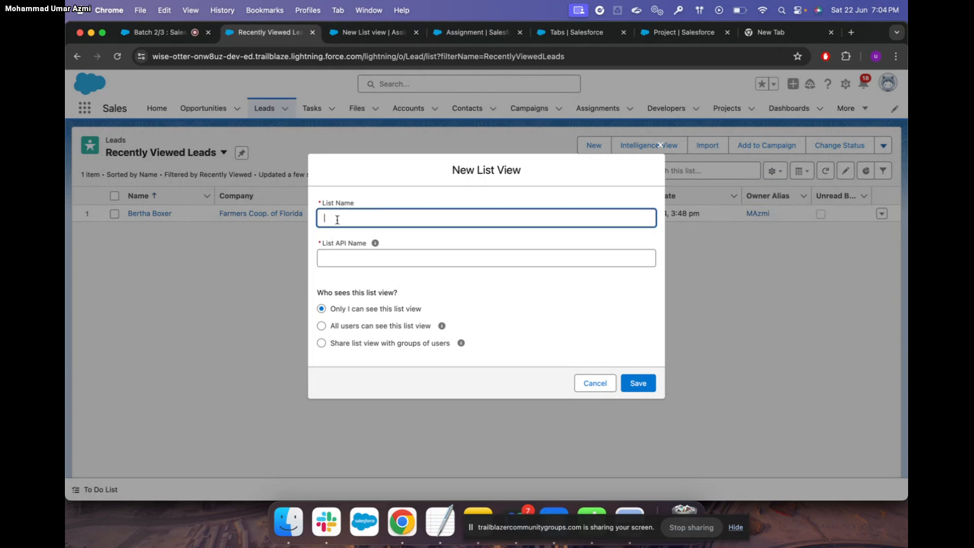
{"action": "left_click", "coordinate": [659, 145]}
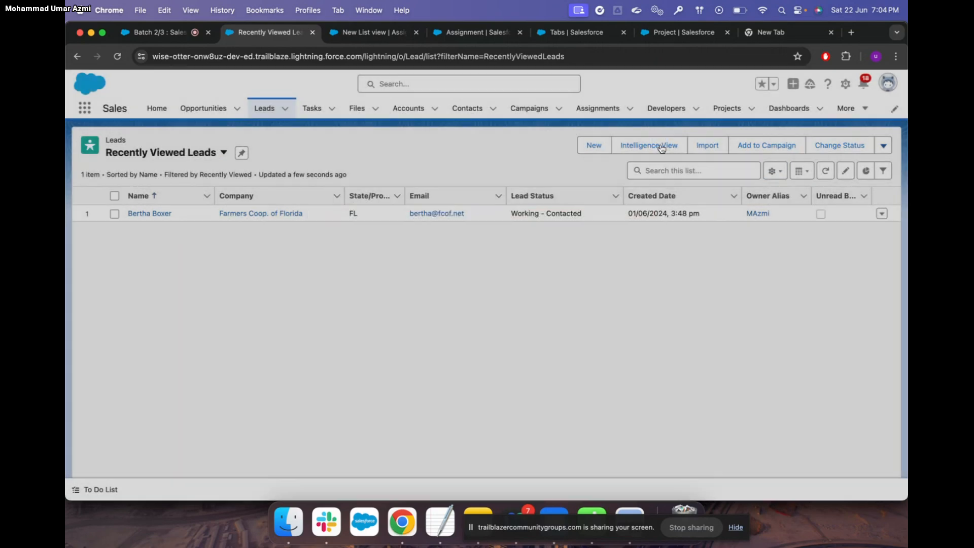
{"action": "left_click", "coordinate": [224, 152]}
{"action": "left_click", "coordinate": [178, 192]}
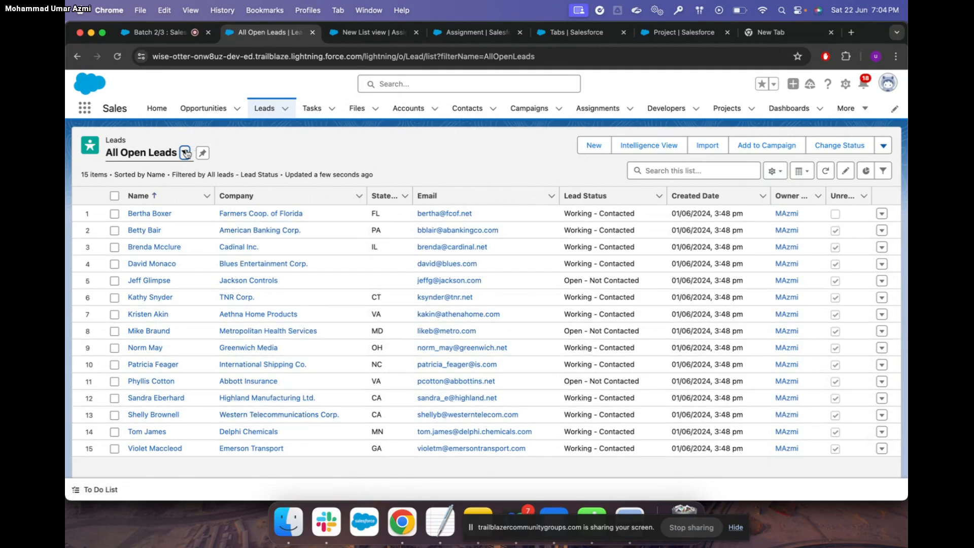
Create and save a new lead list view named 'List for Openly contacted leads'
{"action": "left_click", "coordinate": [780, 171]}
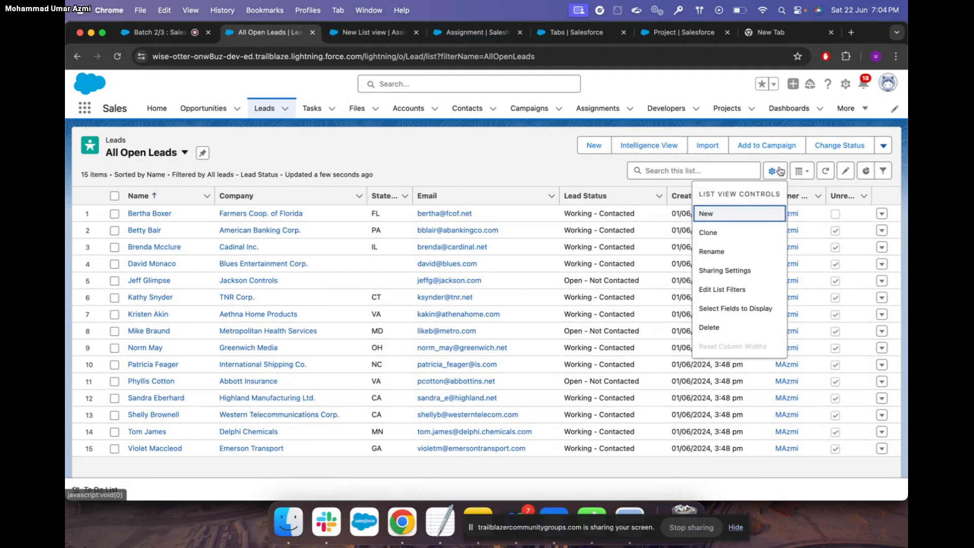
{"action": "left_click", "coordinate": [738, 213]}
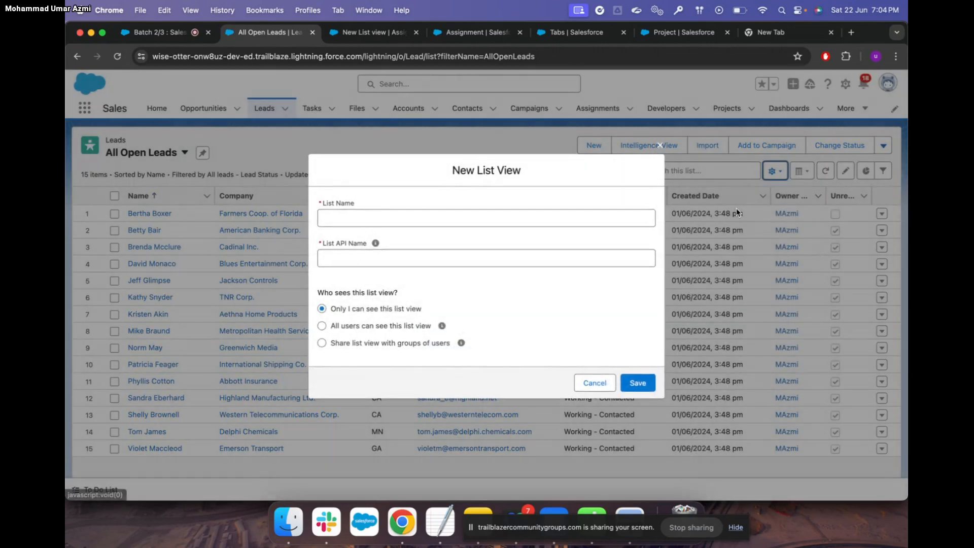
{"action": "left_click", "coordinate": [377, 217]}
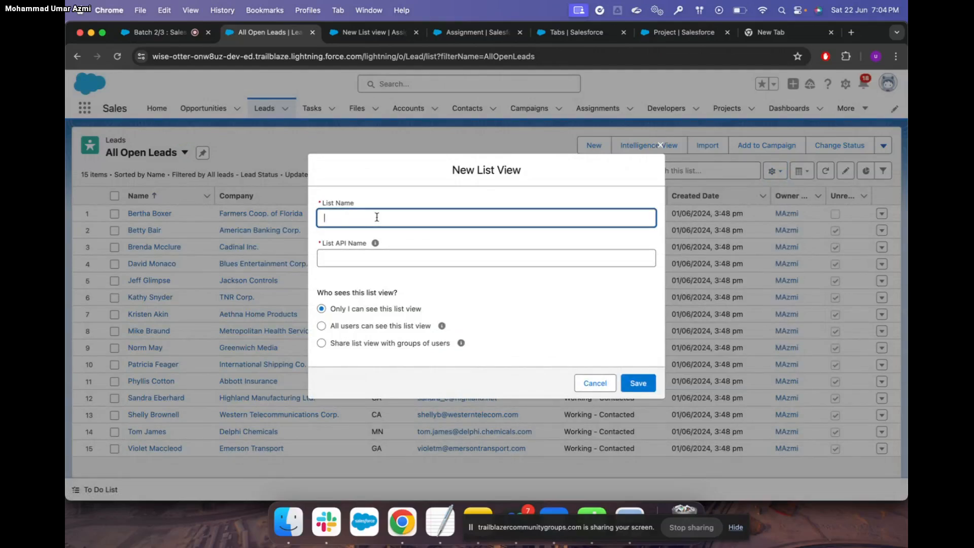
{"action": "type", "text": "Li"}
{"action": "key", "text": "BackSpace"}
{"action": "key", "text": "BackSpace"}
{"action": "type", "text": "L"}
{"action": "left_click", "coordinate": [643, 385]}
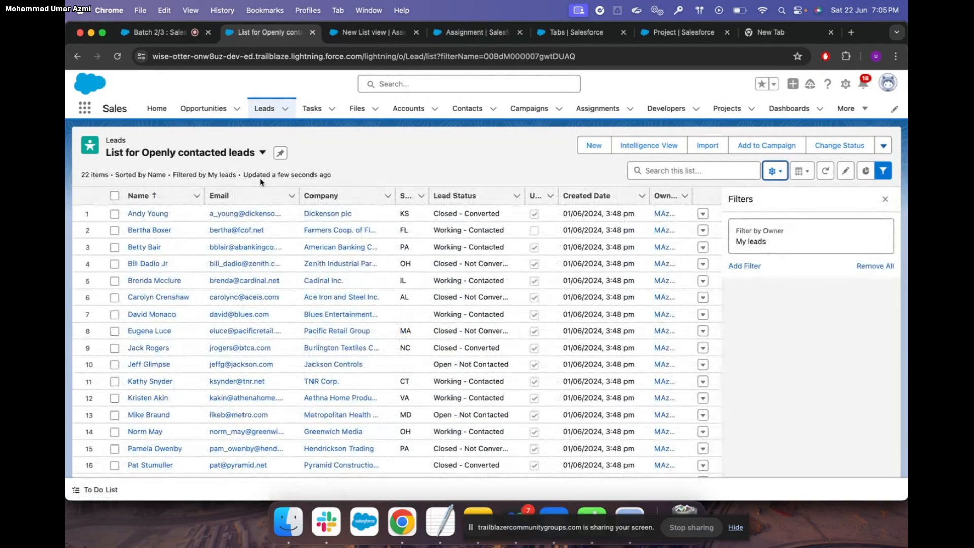
{"action": "scroll", "coordinate": [289, 353], "scroll_direction": "down", "scroll_amount": 4}
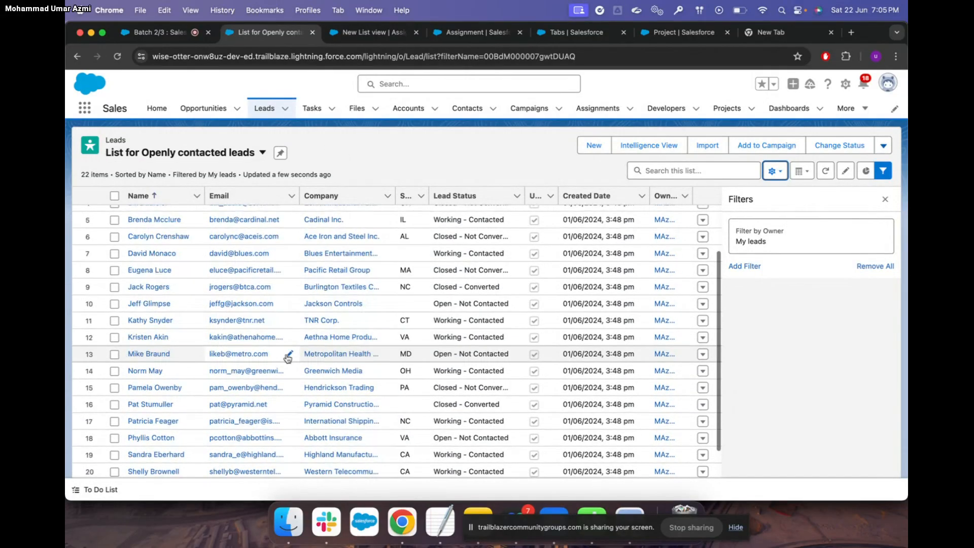
{"action": "scroll", "coordinate": [289, 355], "scroll_direction": "up", "scroll_amount": 4}
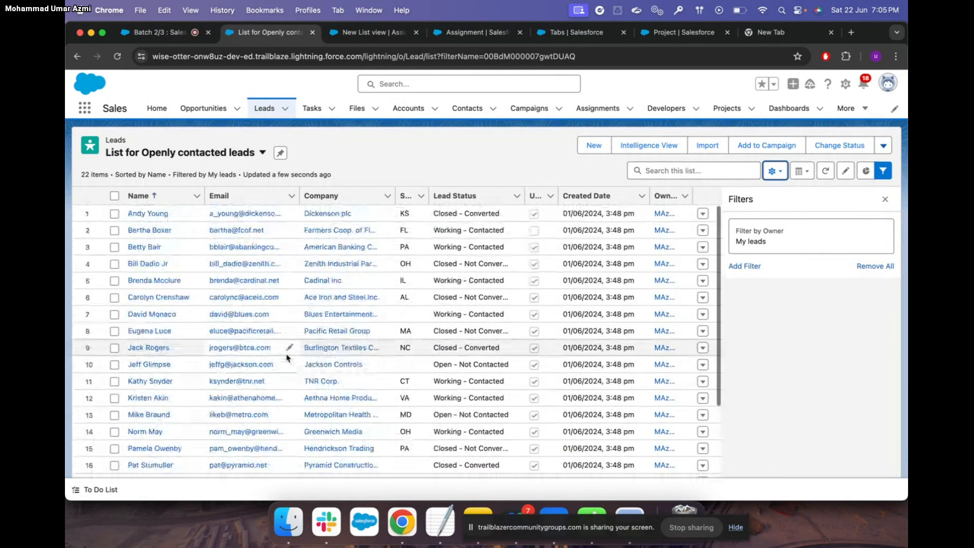
Filter the list on Lead Status equals Working - Contacted and save, leaving 12 leads
{"action": "left_click", "coordinate": [756, 270]}
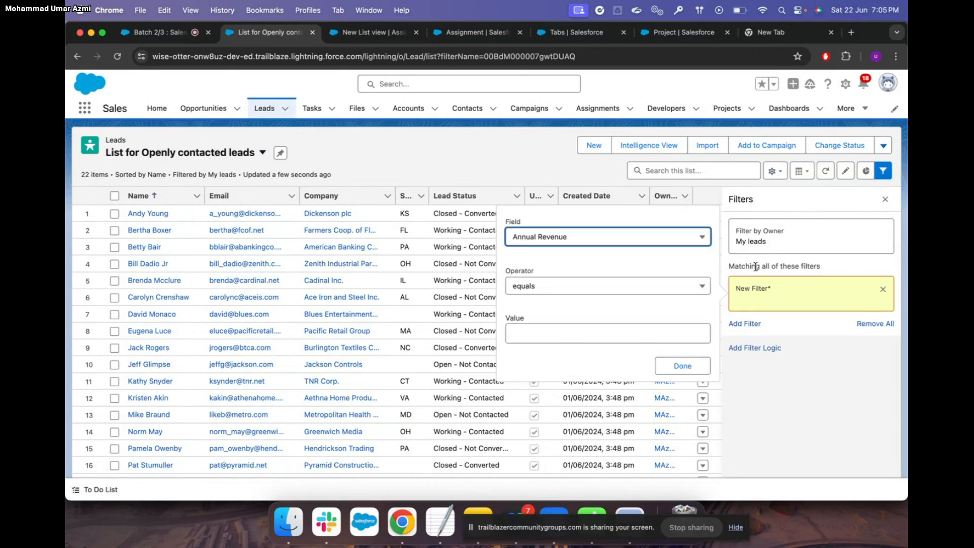
{"action": "left_click", "coordinate": [594, 245]}
{"action": "type", "text": "lead"}
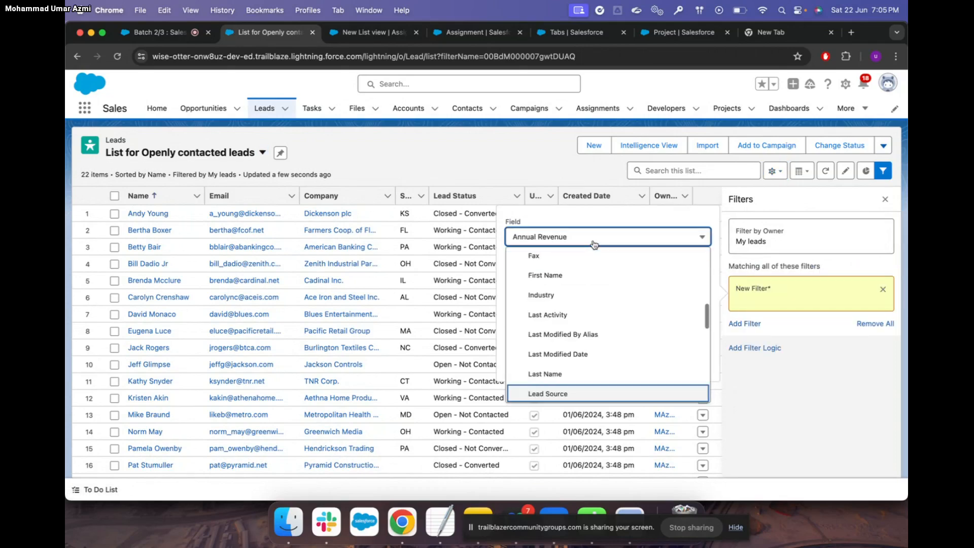
{"action": "key", "text": "Down"}
{"action": "key", "text": "Return"}
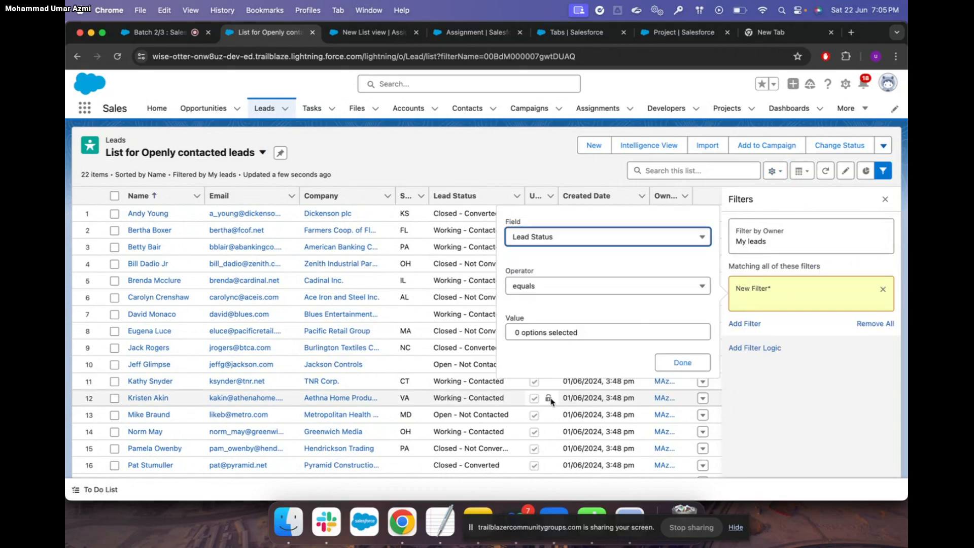
{"action": "left_click", "coordinate": [587, 333]}
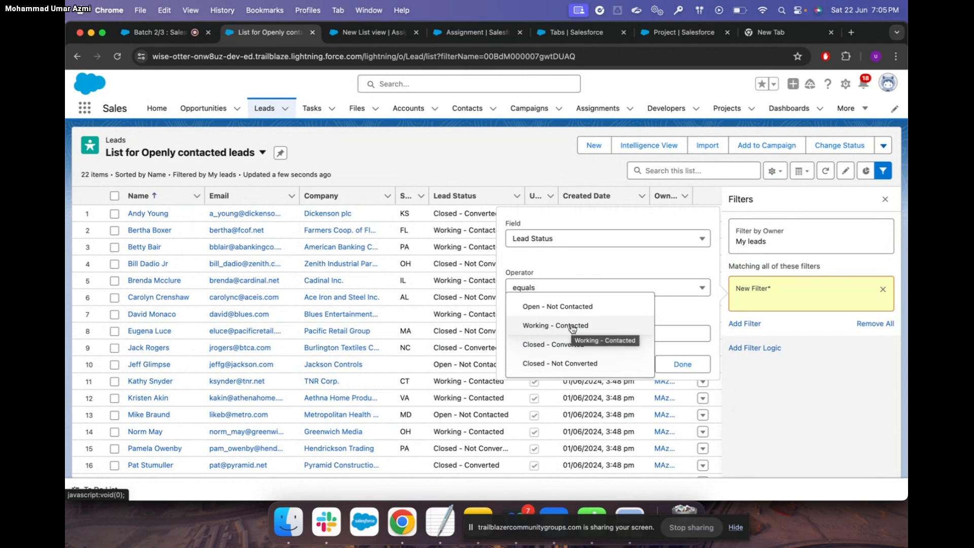
{"action": "left_click", "coordinate": [572, 327]}
{"action": "left_click", "coordinate": [680, 364]}
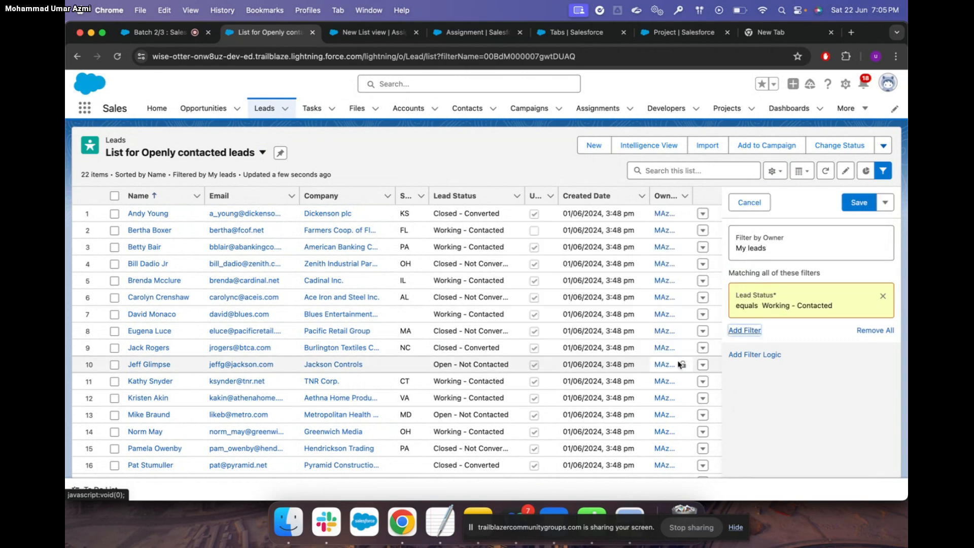
{"action": "left_click", "coordinate": [859, 203]}
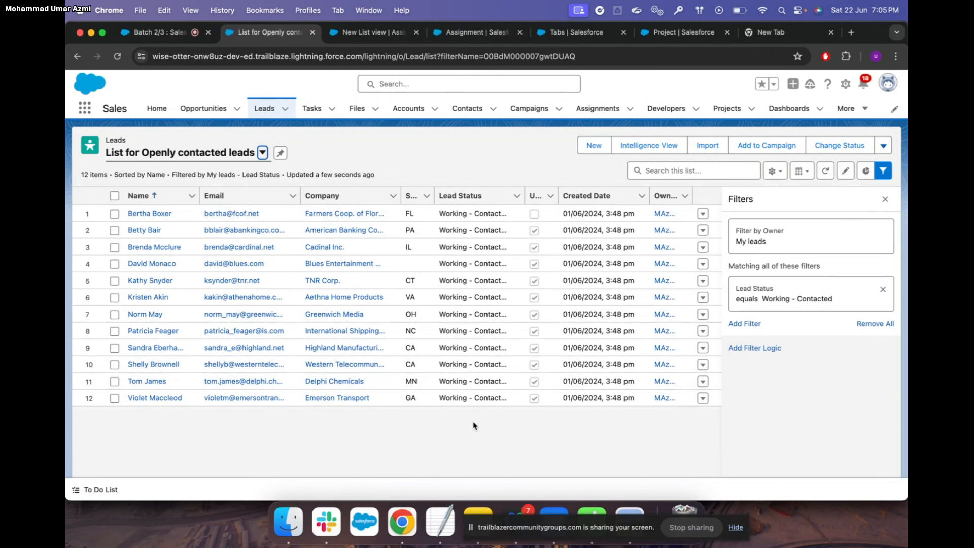
{"action": "left_click", "coordinate": [754, 324]}
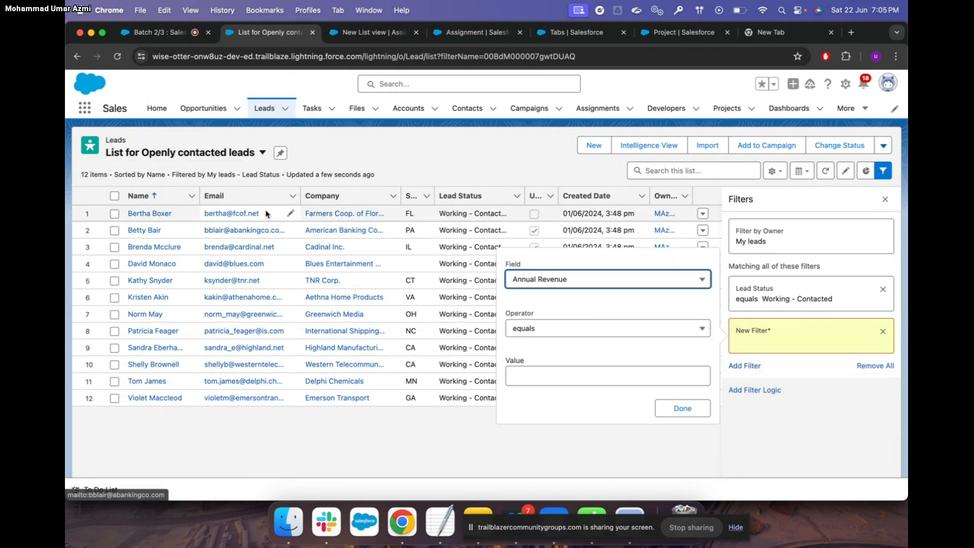
{"action": "left_click_drag", "start_coordinate": [264, 213], "coordinate": [192, 213]}
{"action": "key", "text": "super+c"}
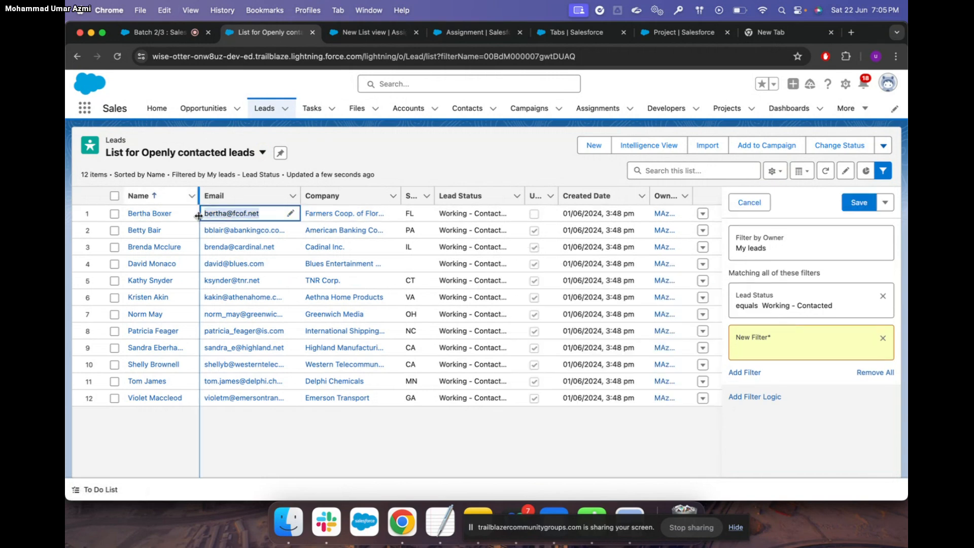
{"action": "left_click", "coordinate": [772, 338]}
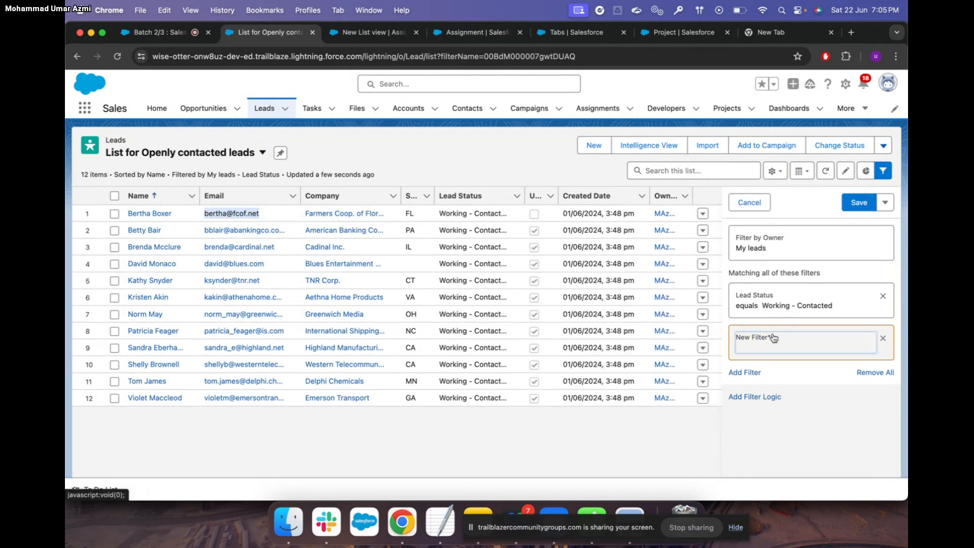
{"action": "left_click", "coordinate": [627, 288]}
{"action": "key", "text": "e"}
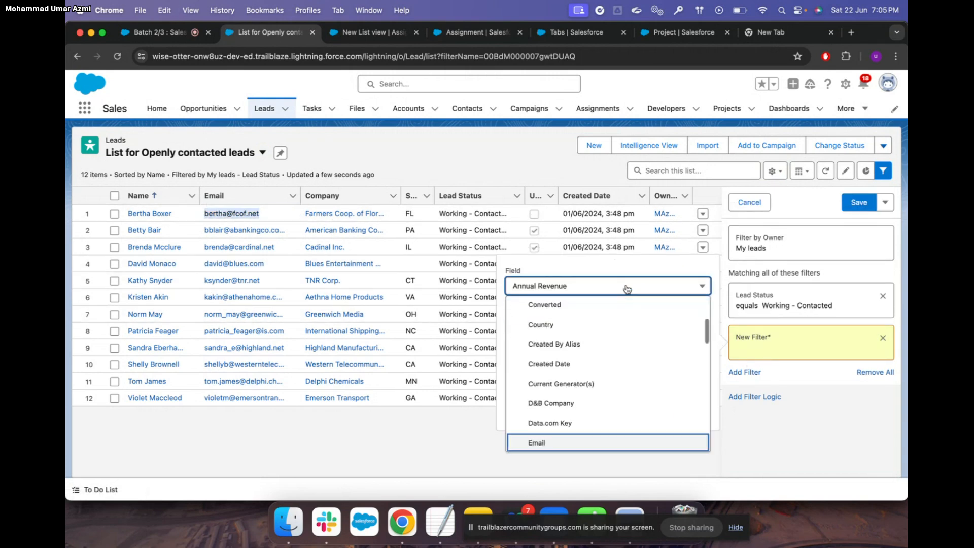
{"action": "key", "text": "Down"}
{"action": "key", "text": "Down"}
{"action": "left_click", "coordinate": [538, 403]}
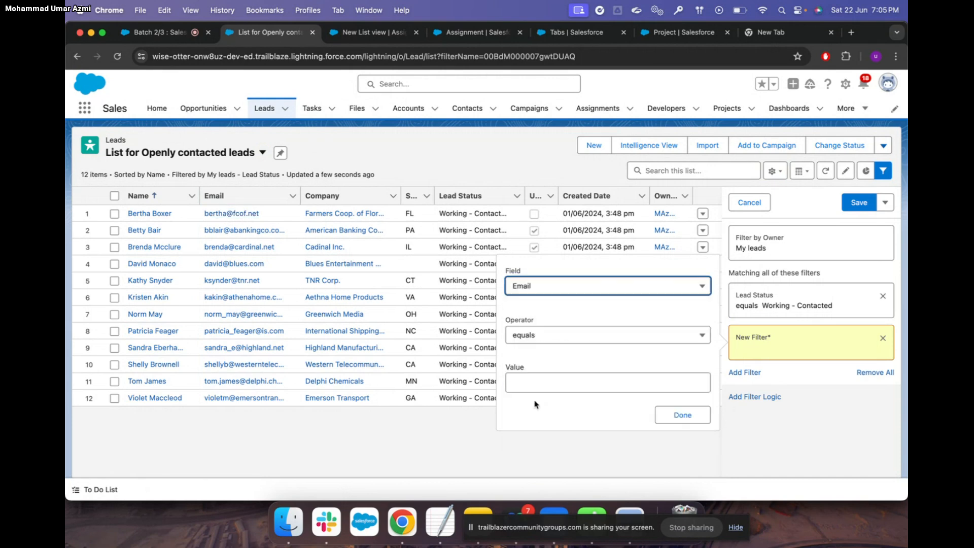
{"action": "left_click", "coordinate": [527, 384]}
{"action": "key", "text": "super+v"}
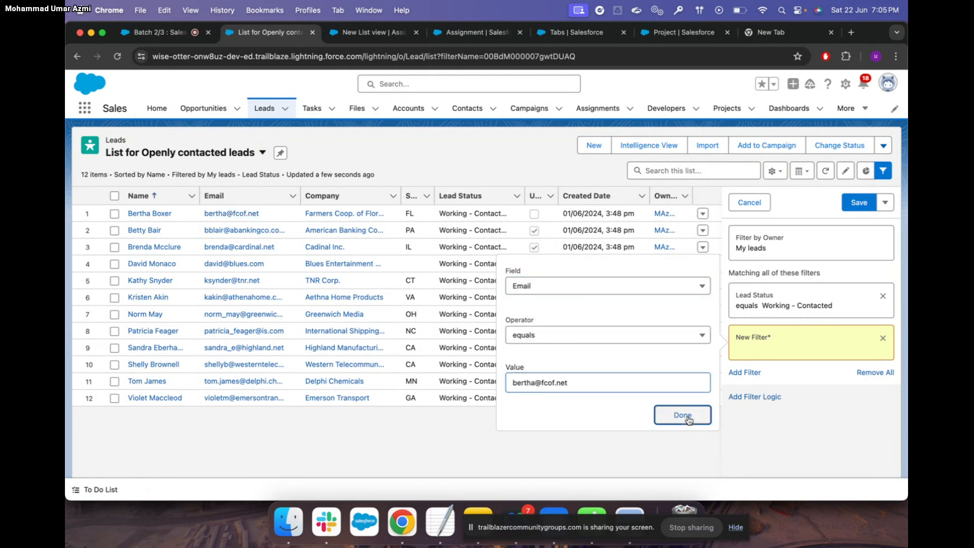
{"action": "left_click", "coordinate": [685, 415]}
{"action": "left_click", "coordinate": [860, 203]}
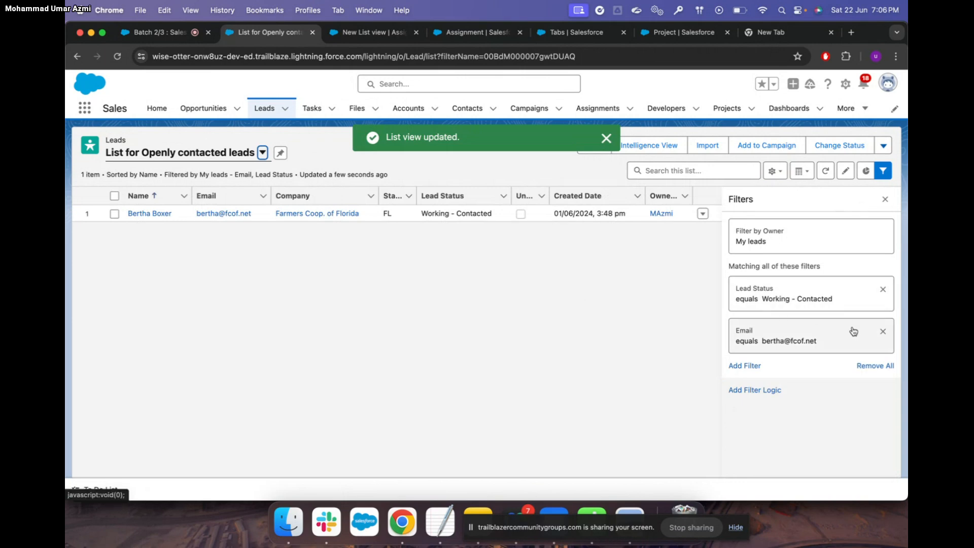
{"action": "left_click", "coordinate": [884, 331]}
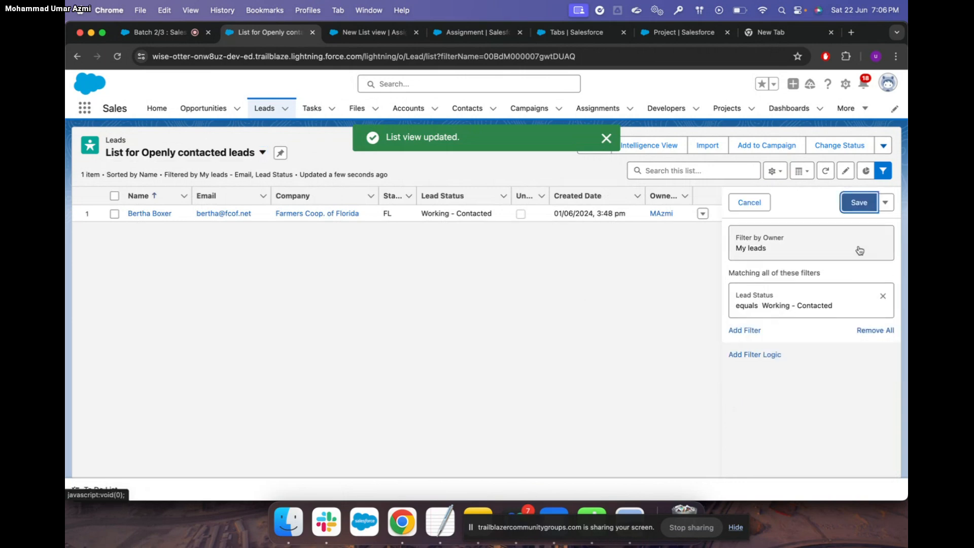
{"action": "left_click", "coordinate": [858, 203]}
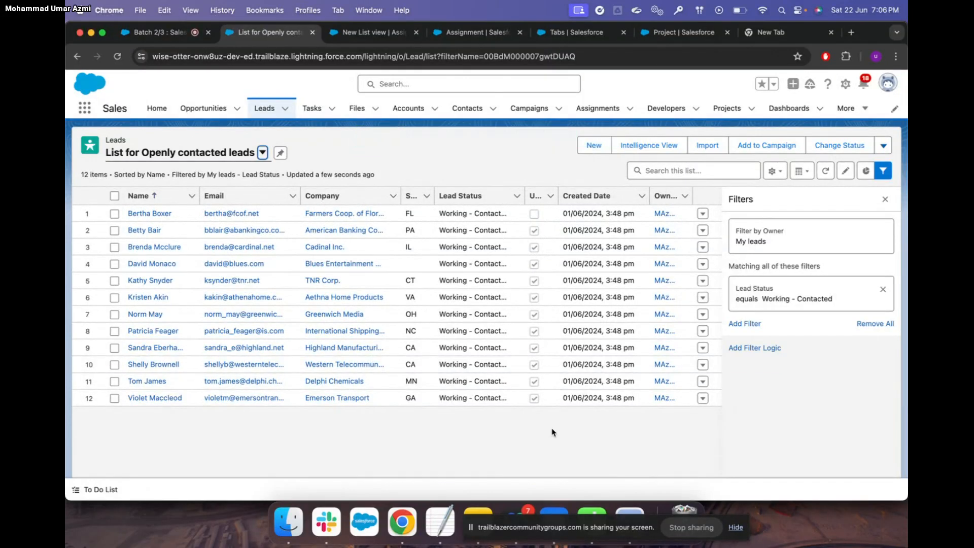
Add Email Bounced Date, Data.com Key and Email Bounced Reason to the list's visible fields
{"action": "left_click", "coordinate": [777, 171]}
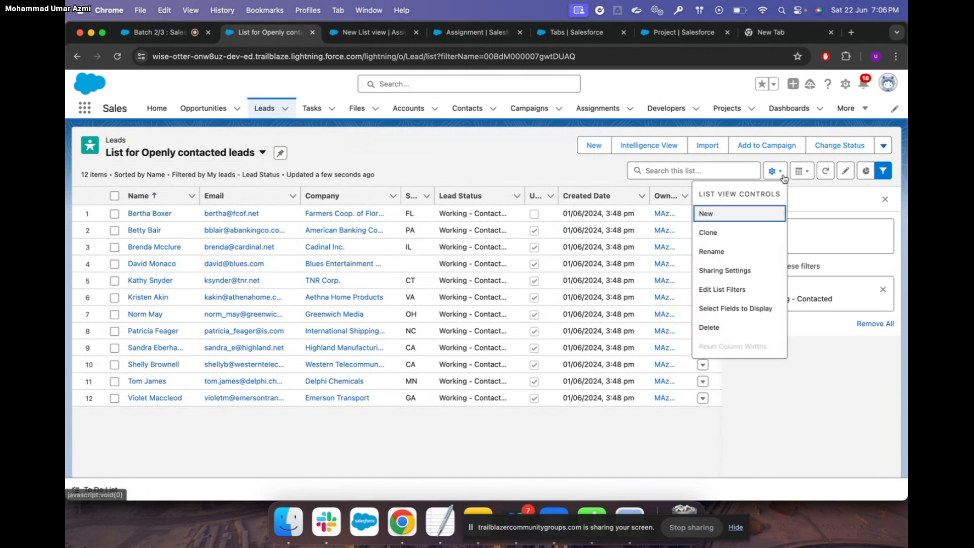
{"action": "left_click", "coordinate": [750, 309]}
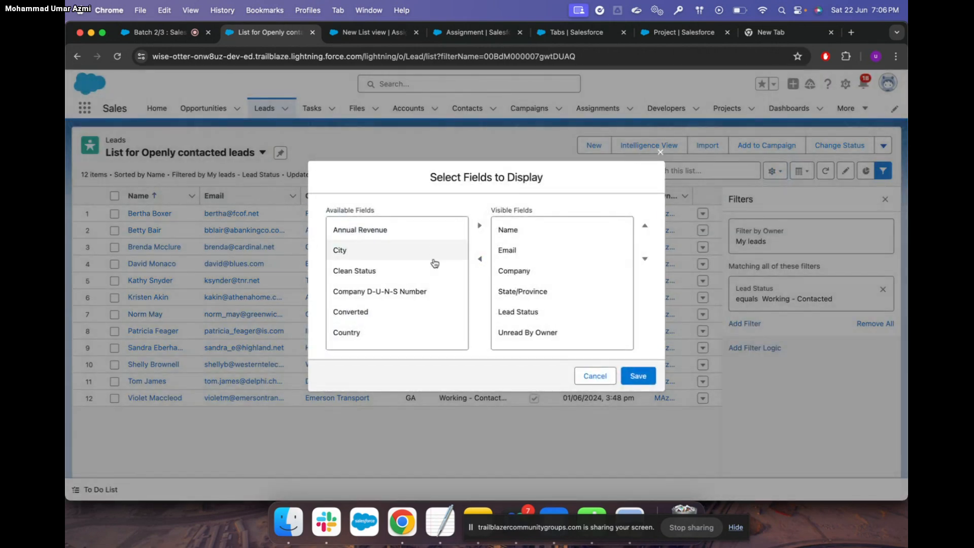
{"action": "scroll", "coordinate": [436, 284], "scroll_direction": "down", "scroll_amount": 1}
{"action": "scroll", "coordinate": [437, 309], "scroll_direction": "down", "scroll_amount": 5}
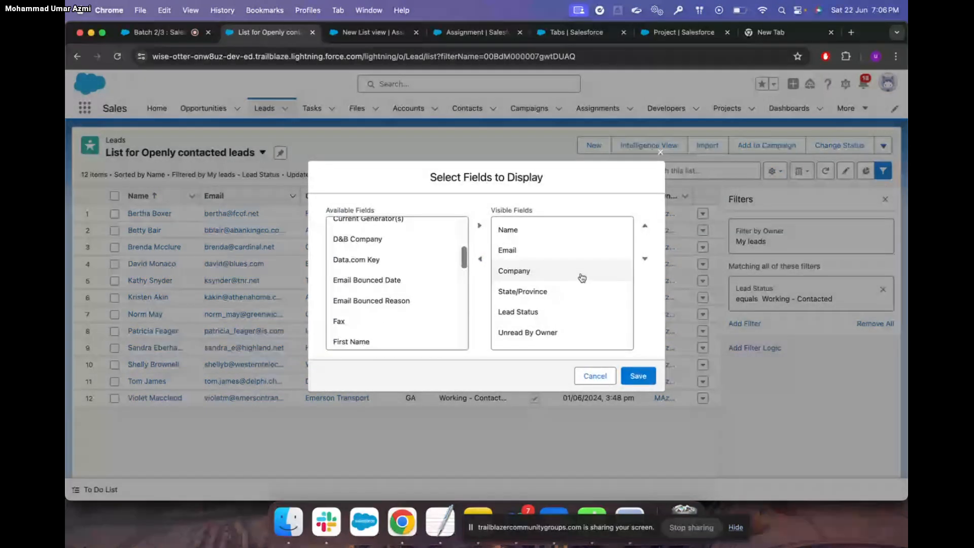
{"action": "scroll", "coordinate": [581, 277], "scroll_direction": "down", "scroll_amount": 2}
{"action": "scroll", "coordinate": [582, 278], "scroll_direction": "up", "scroll_amount": 2}
{"action": "scroll", "coordinate": [582, 277], "scroll_direction": "down", "scroll_amount": 2}
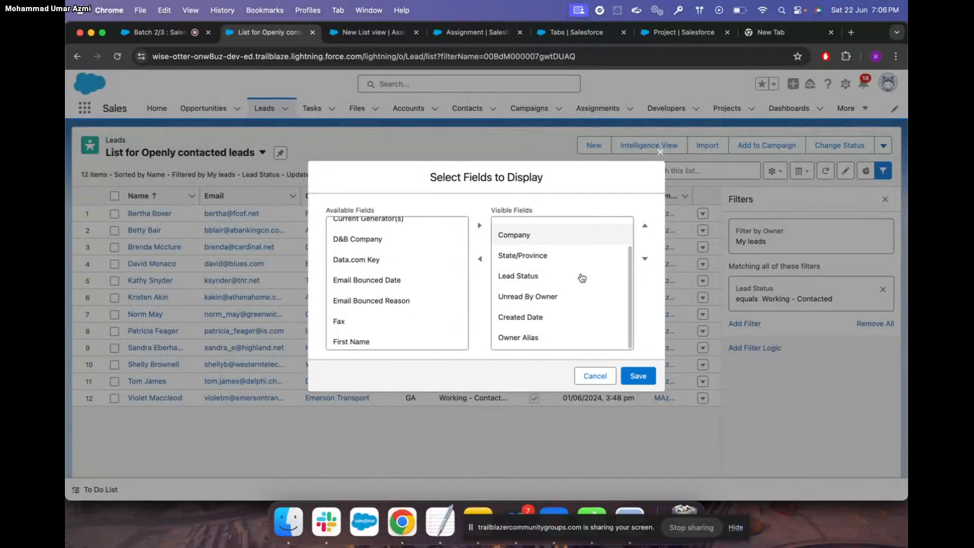
{"action": "scroll", "coordinate": [582, 278], "scroll_direction": "up", "scroll_amount": 2}
{"action": "left_click", "coordinate": [385, 283]}
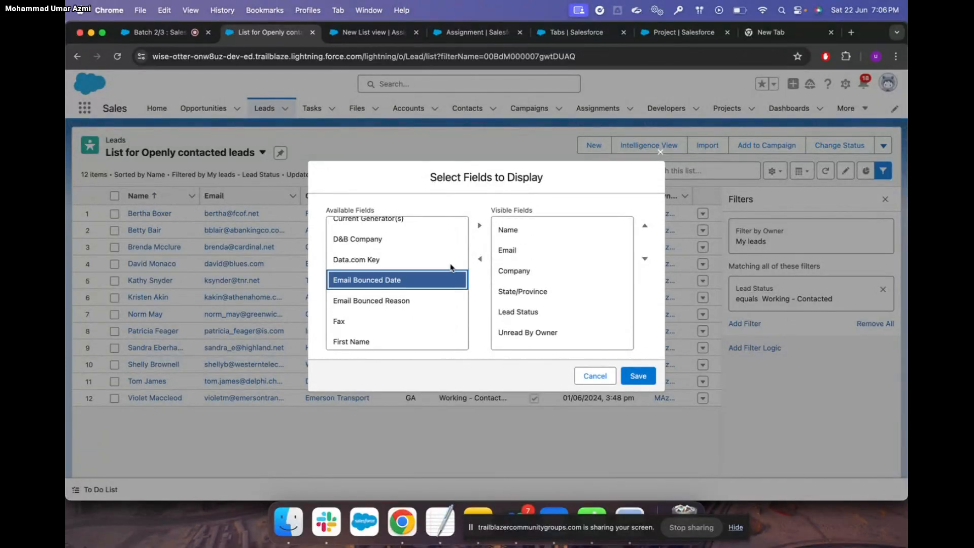
{"action": "left_click", "coordinate": [480, 230]}
{"action": "left_click", "coordinate": [385, 262]}
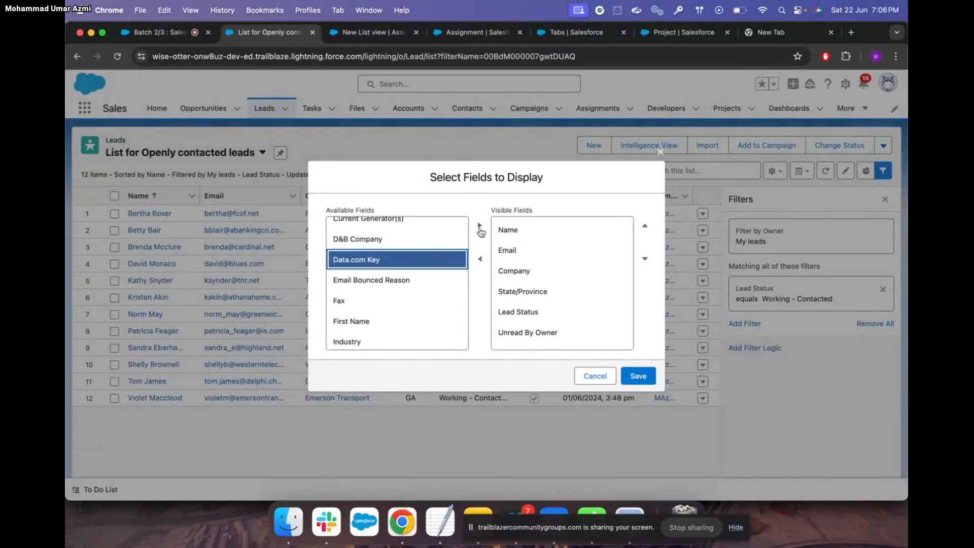
{"action": "left_click", "coordinate": [479, 226]}
{"action": "left_click", "coordinate": [396, 259]}
{"action": "left_click", "coordinate": [479, 226]}
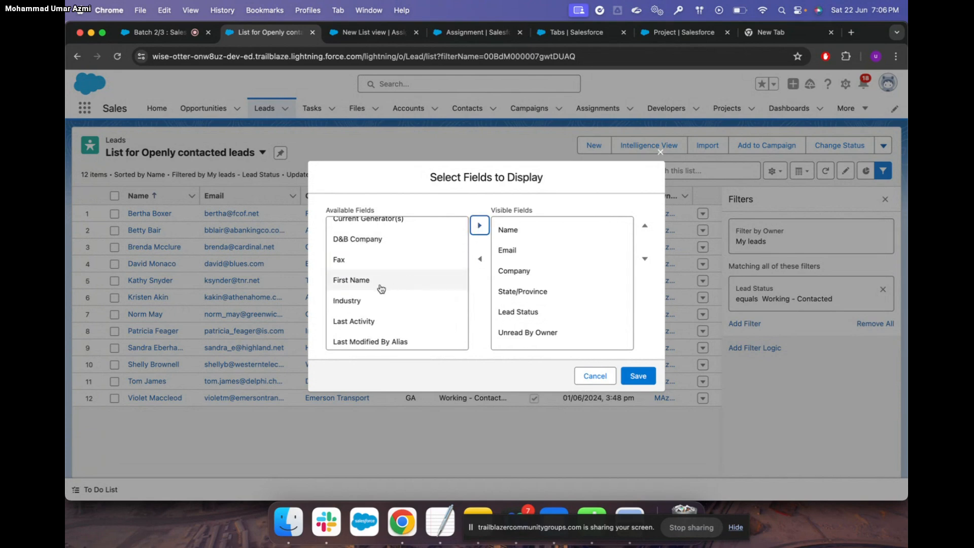
Add First Name, Last Activity, Lead Source and Number of Locations as columns and save
{"action": "left_click", "coordinate": [381, 282]}
{"action": "left_click", "coordinate": [479, 226]}
{"action": "left_click", "coordinate": [441, 302]}
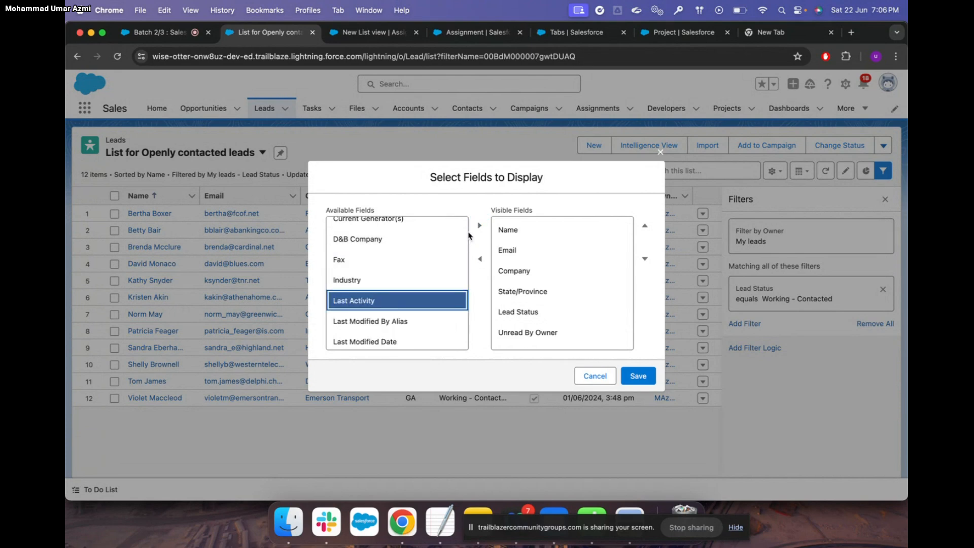
{"action": "left_click", "coordinate": [478, 228]}
{"action": "scroll", "coordinate": [401, 317], "scroll_direction": "down", "scroll_amount": 3}
{"action": "left_click", "coordinate": [398, 307]}
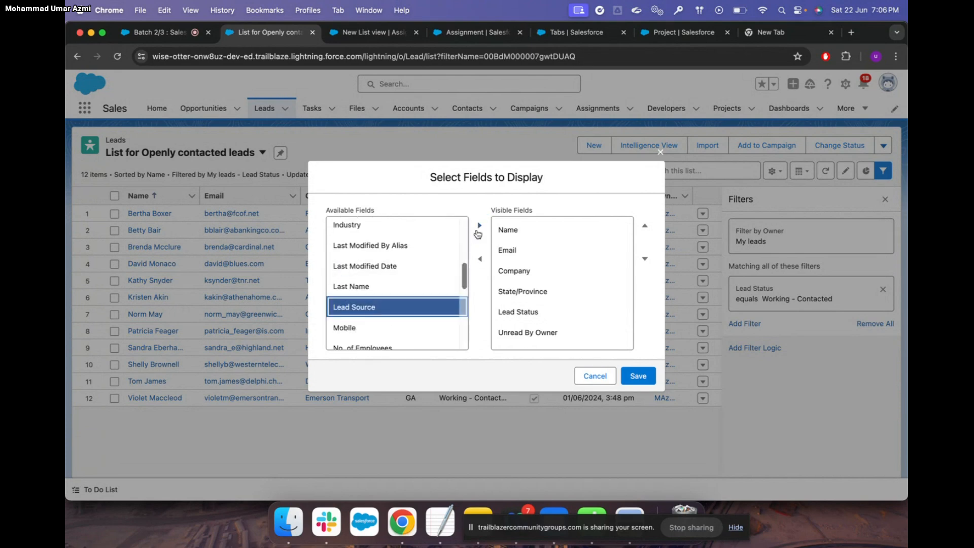
{"action": "left_click", "coordinate": [479, 226]}
{"action": "scroll", "coordinate": [381, 314], "scroll_direction": "down", "scroll_amount": 3}
{"action": "left_click", "coordinate": [385, 275]}
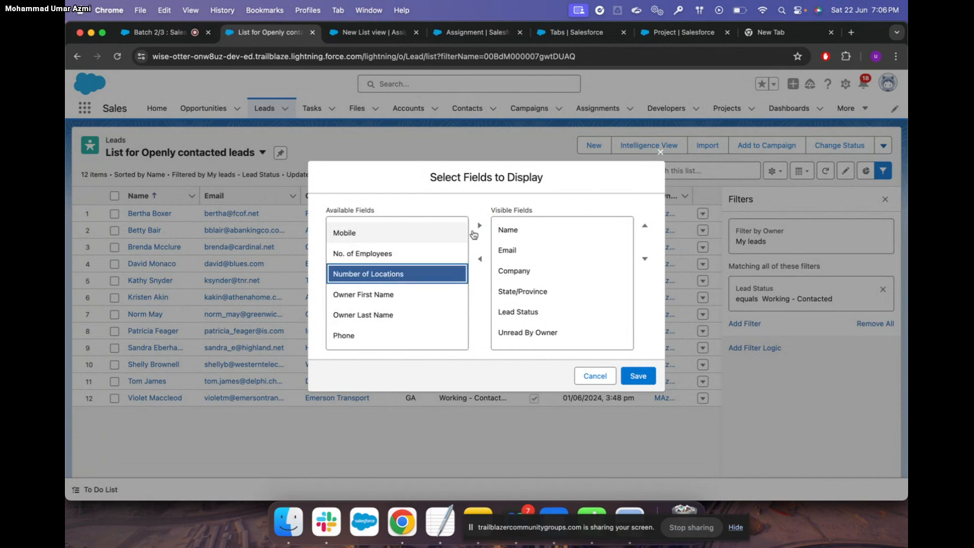
{"action": "left_click", "coordinate": [479, 226]}
{"action": "scroll", "coordinate": [565, 282], "scroll_direction": "down", "scroll_amount": 5}
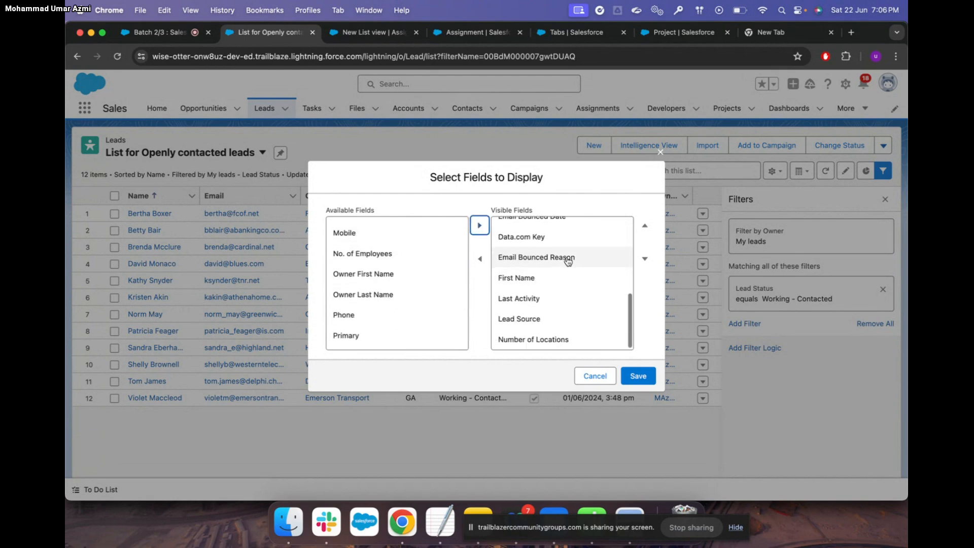
{"action": "left_click", "coordinate": [639, 376]}
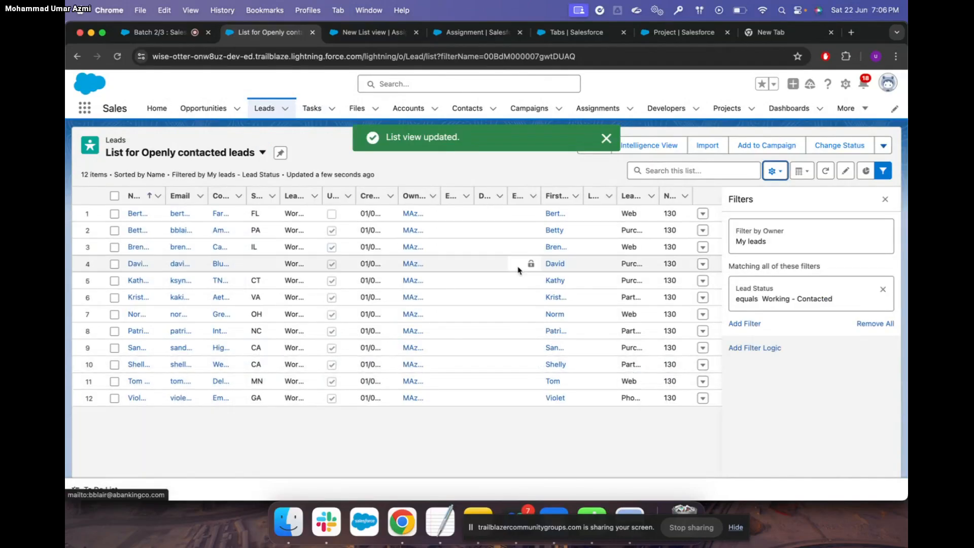
{"action": "left_click", "coordinate": [774, 171]}
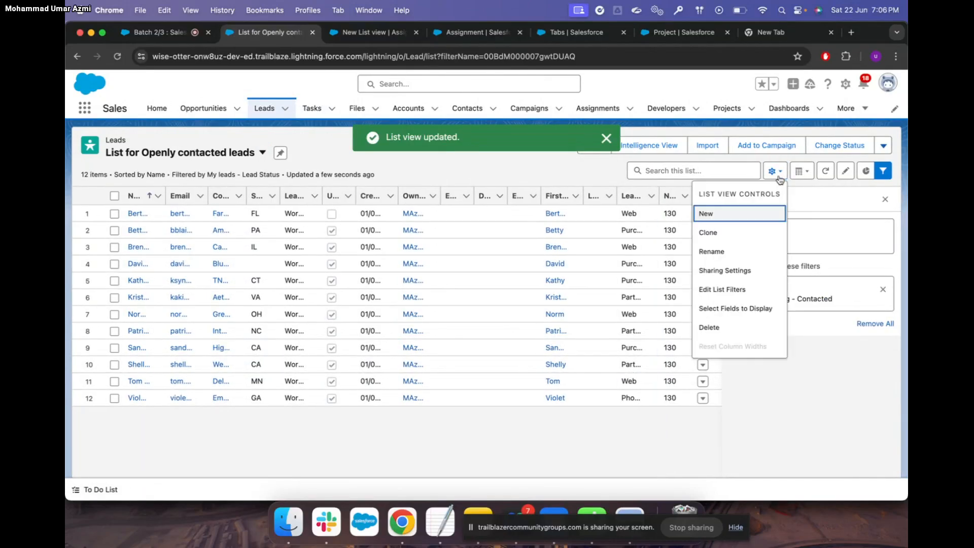
{"action": "left_click", "coordinate": [748, 309]}
{"action": "left_click", "coordinate": [426, 291]}
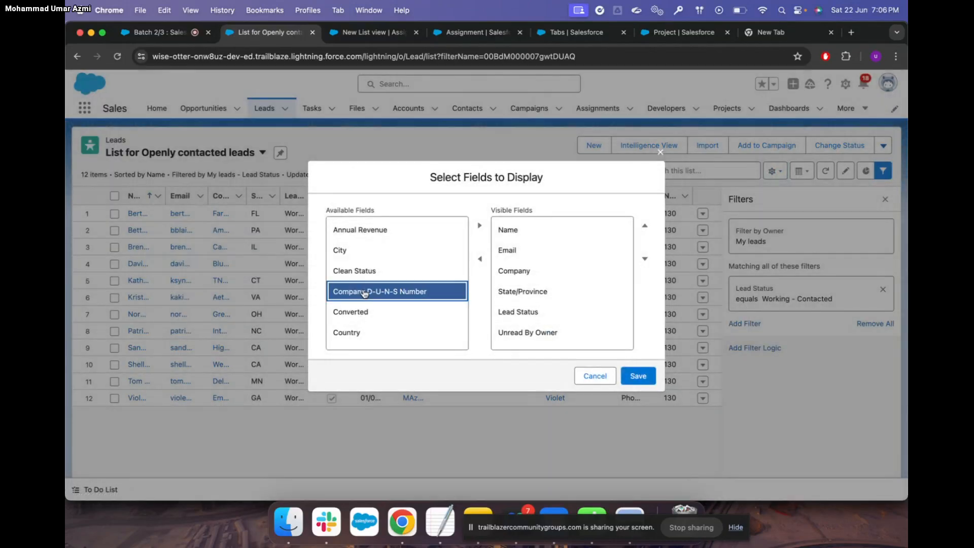
{"action": "left_click", "coordinate": [411, 265]}
{"action": "left_click", "coordinate": [479, 225]}
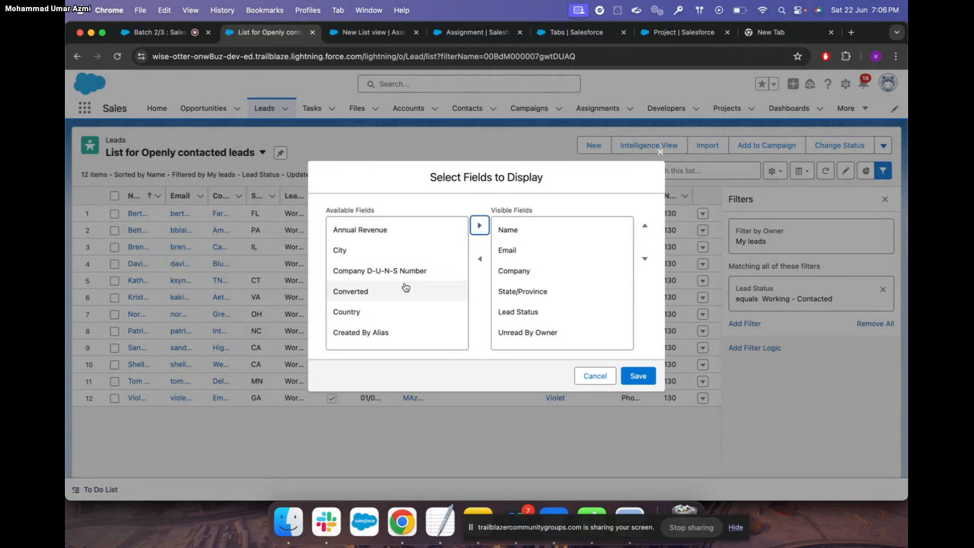
{"action": "left_click", "coordinate": [412, 271]}
{"action": "left_click", "coordinate": [481, 227]}
{"action": "left_click", "coordinate": [377, 315]}
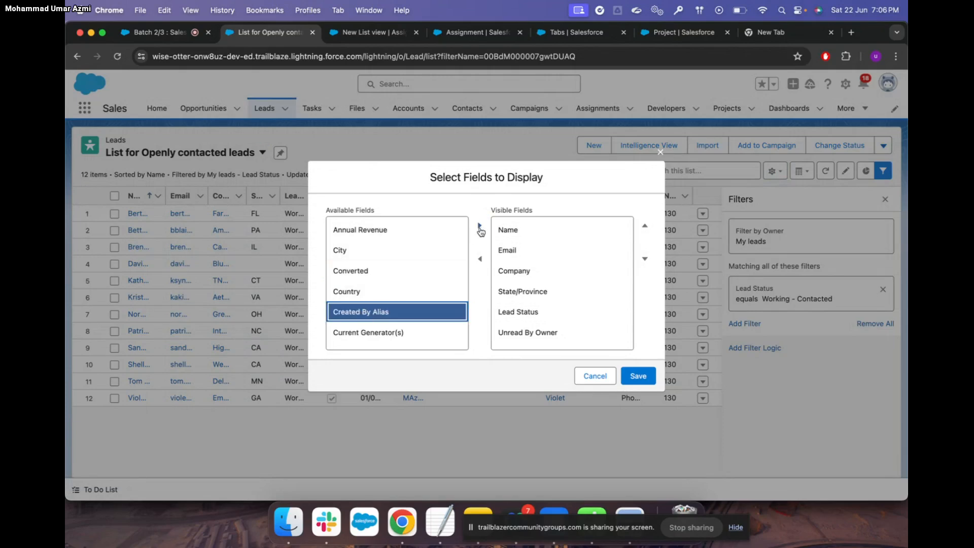
{"action": "left_click", "coordinate": [480, 226]}
{"action": "left_click", "coordinate": [376, 332]}
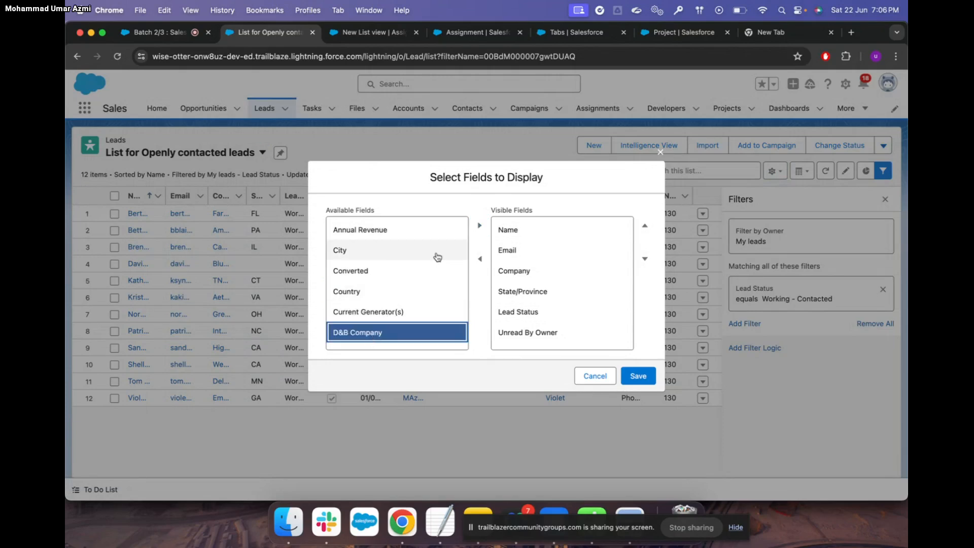
{"action": "left_click", "coordinate": [479, 225]}
{"action": "left_click", "coordinate": [639, 376]}
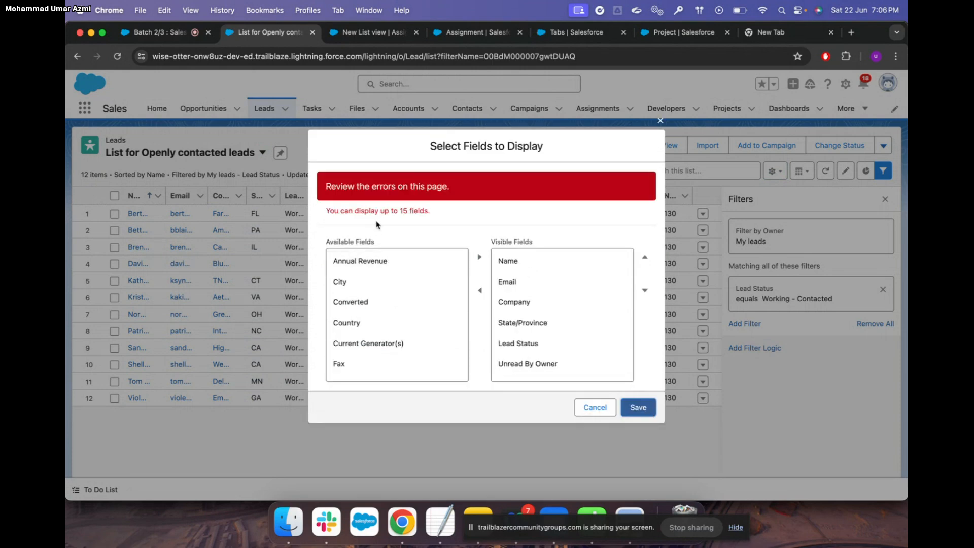
{"action": "left_click", "coordinate": [661, 124]}
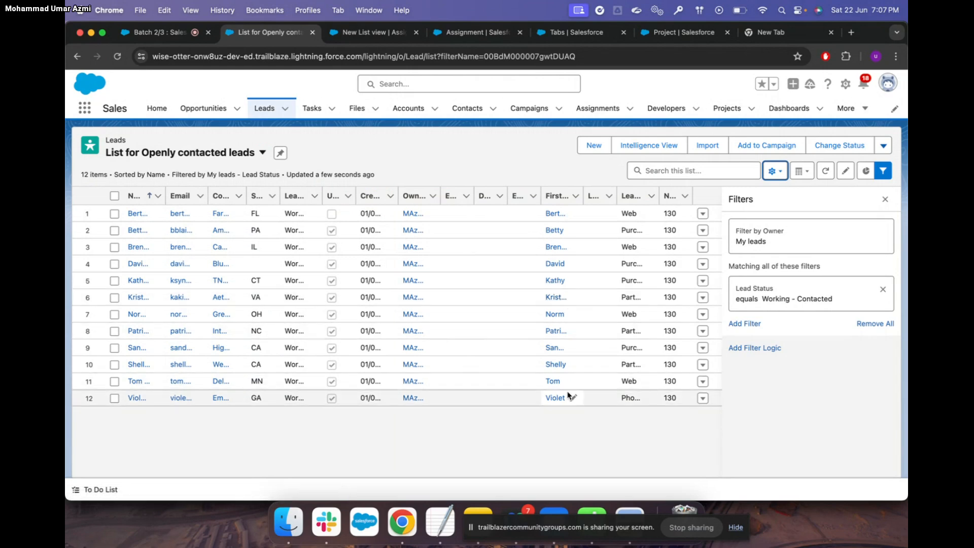
Close the Filters panel, then search the leads list for bertha and clear the search
{"action": "left_click", "coordinate": [885, 199]}
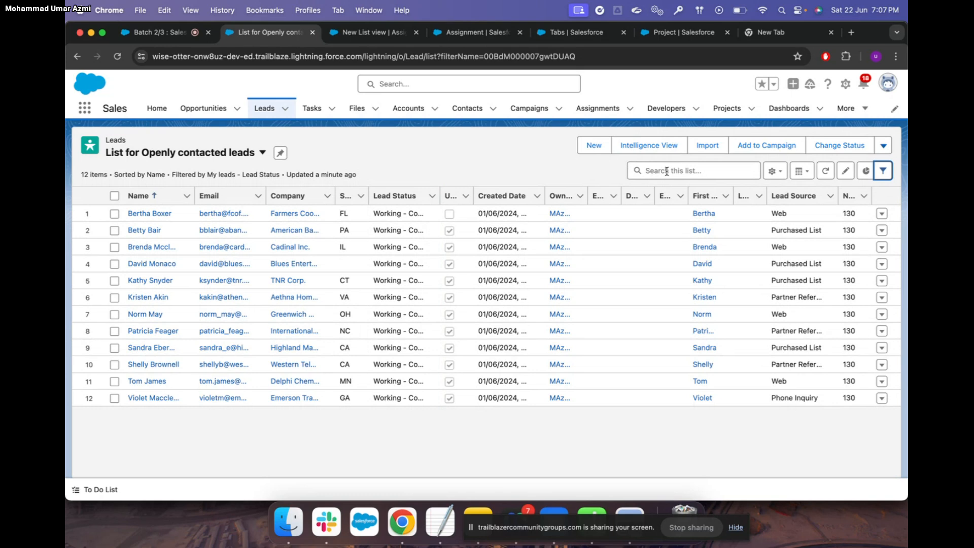
{"action": "left_click", "coordinate": [695, 170]}
{"action": "type", "text": "bertha"}
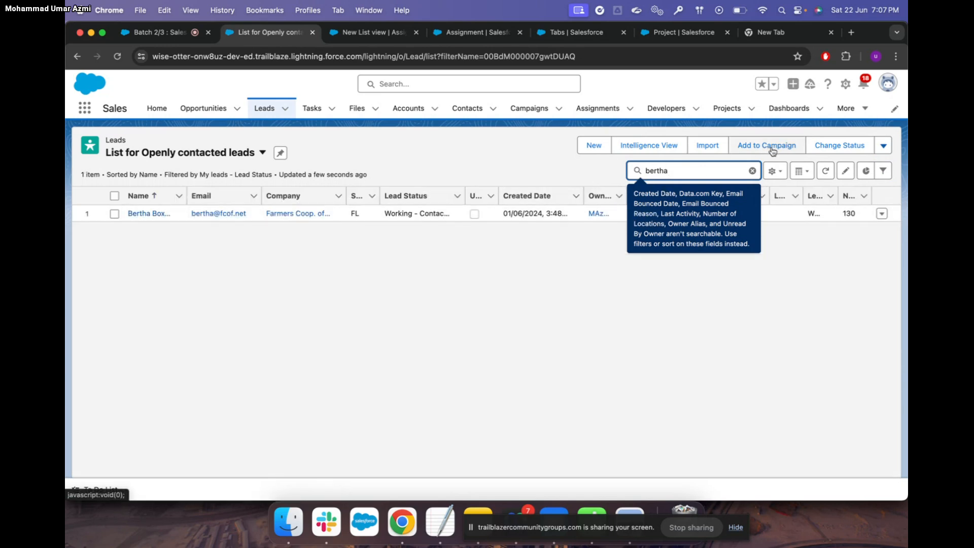
{"action": "left_click", "coordinate": [753, 171]}
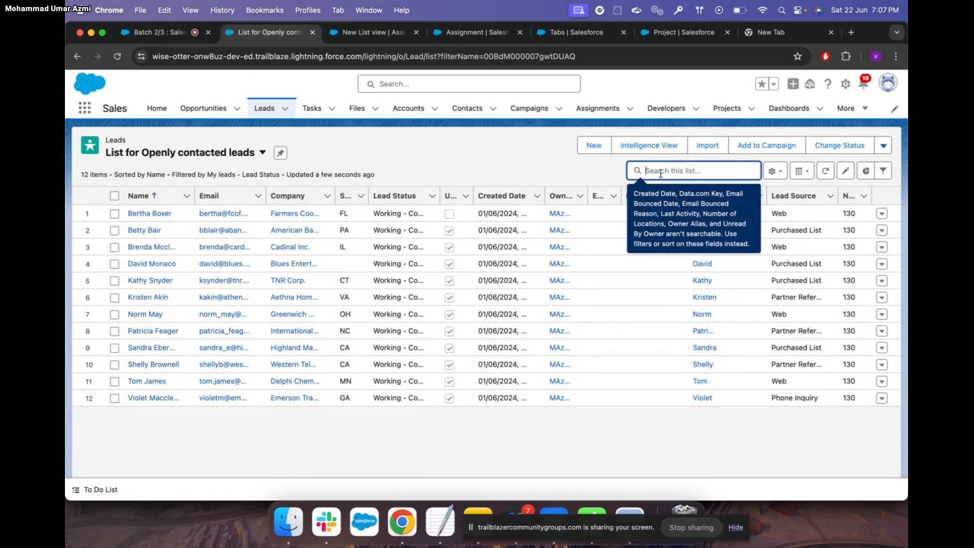
Search the list for tom, clear it, and switch to the Batch 2/3 training meeting
{"action": "type", "text": "tom"}
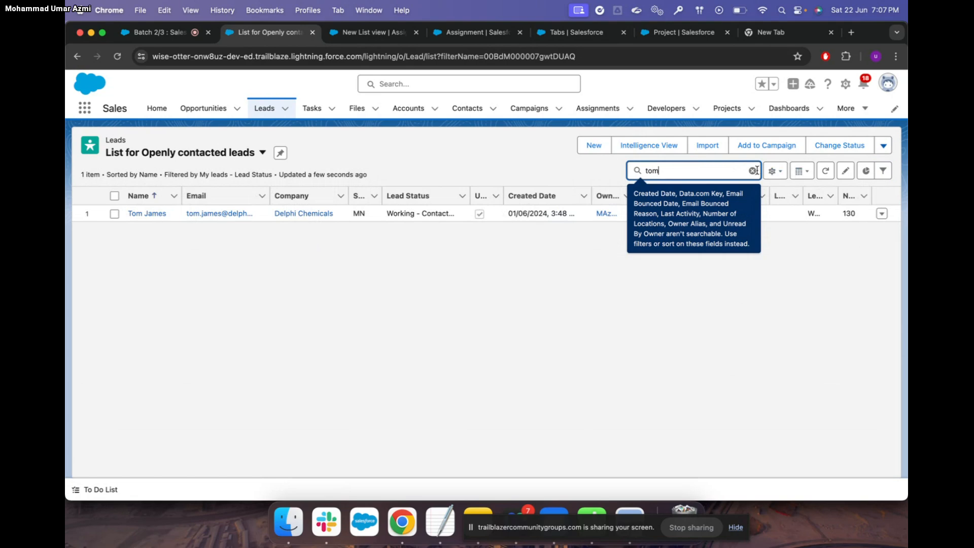
{"action": "left_click", "coordinate": [752, 170]}
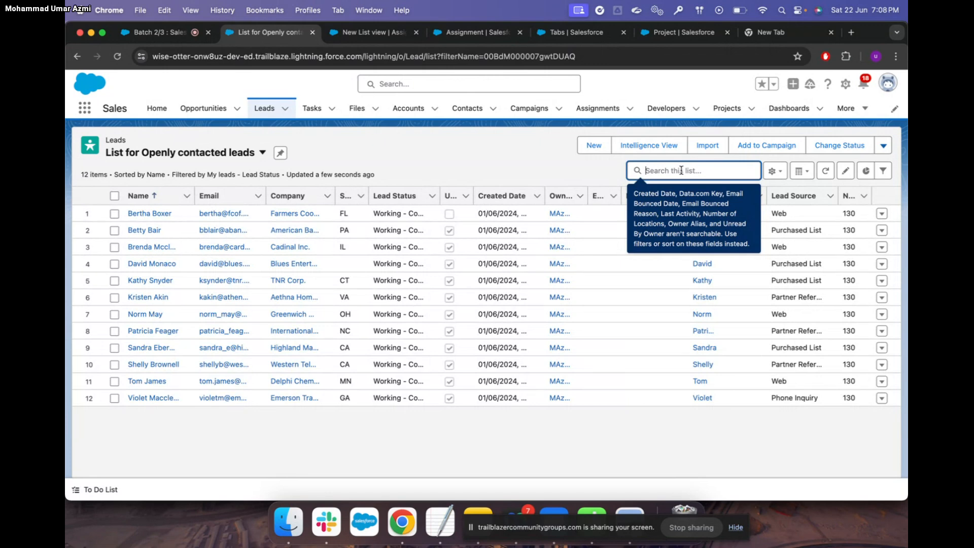
{"action": "left_click", "coordinate": [155, 32]}
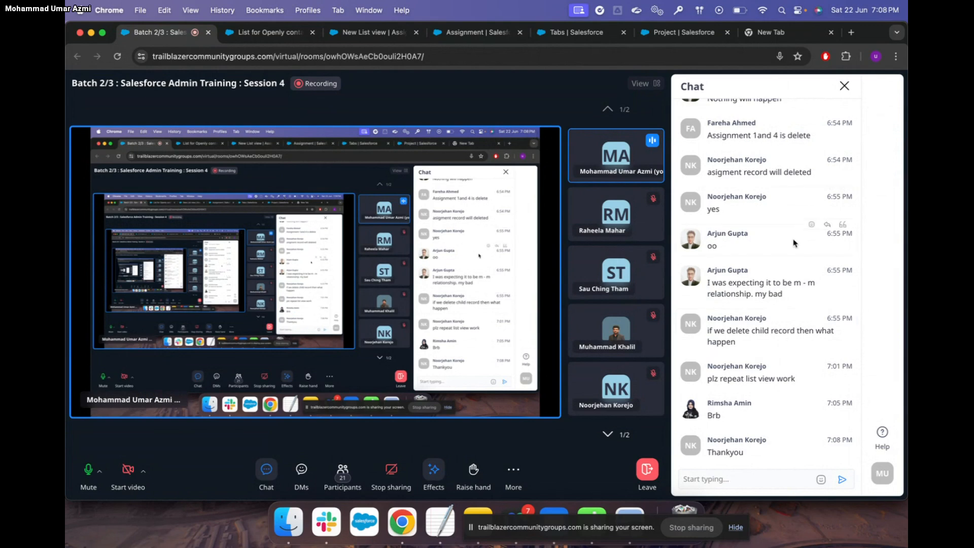
Move from the contacted-leads list to the Assignments list and its object field setup
{"action": "left_click", "coordinate": [282, 33]}
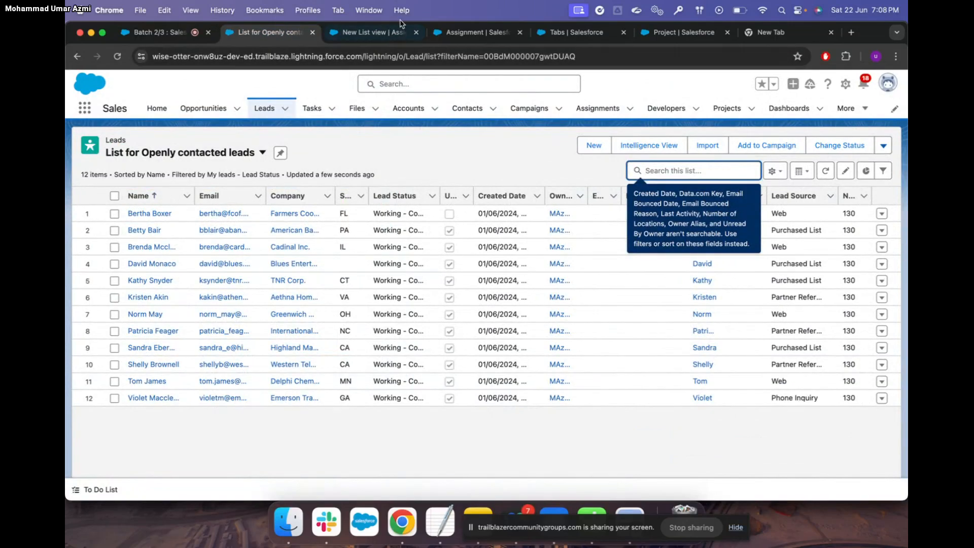
{"action": "left_click", "coordinate": [371, 33]}
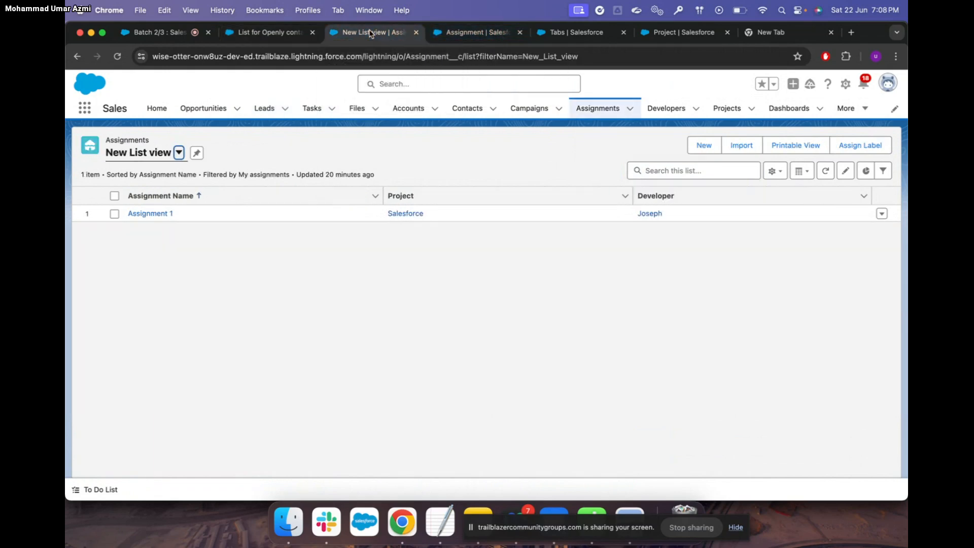
{"action": "left_click", "coordinate": [480, 34]}
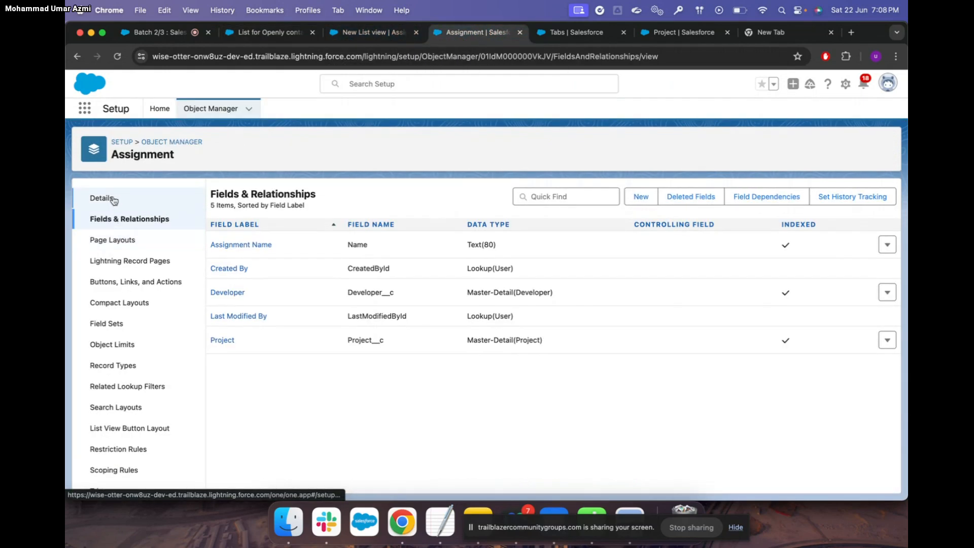
Open Account's Fields & Relationships in Object Manager, then bring the YouTube window forward
{"action": "left_click", "coordinate": [183, 142]}
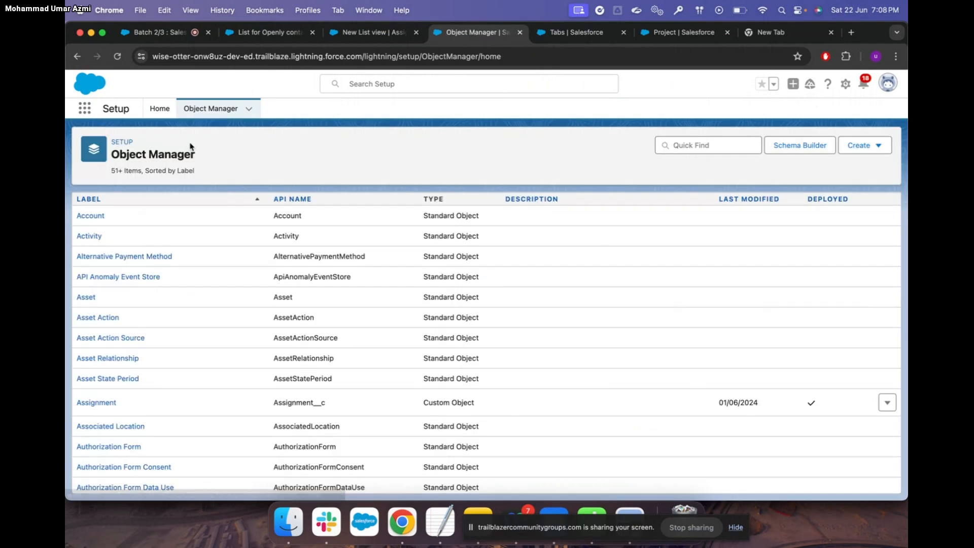
{"action": "left_click", "coordinate": [91, 216]}
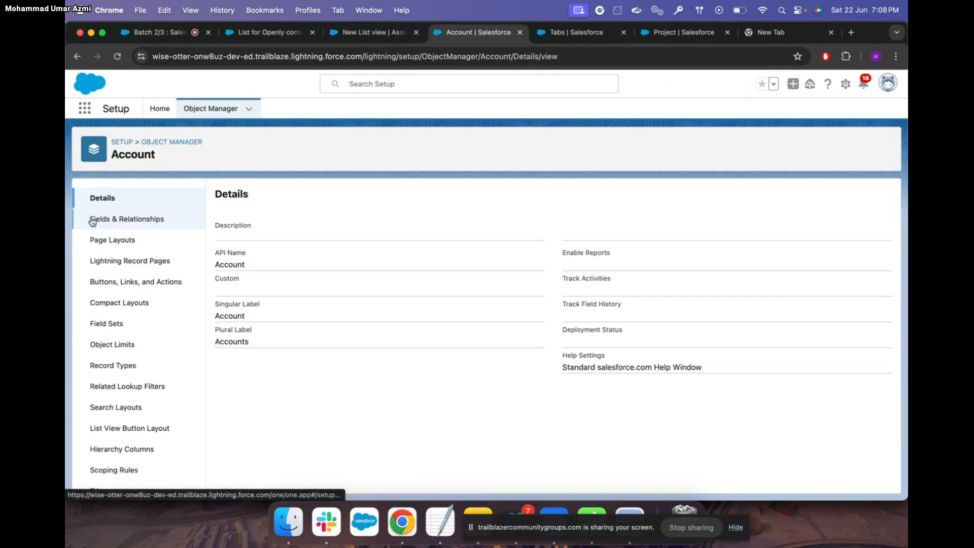
{"action": "left_click", "coordinate": [166, 219]}
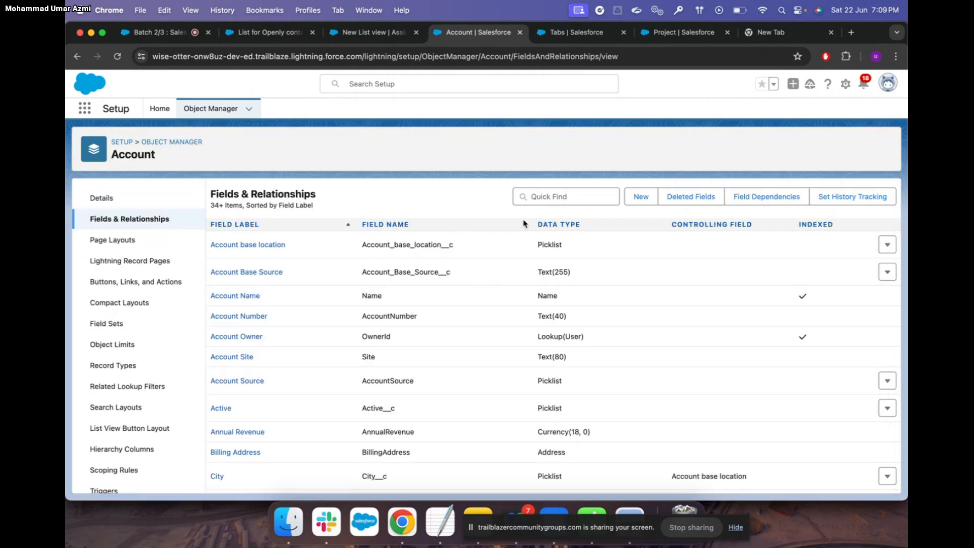
{"action": "key", "text": "ctrl+Up"}
{"action": "left_click", "coordinate": [231, 71]}
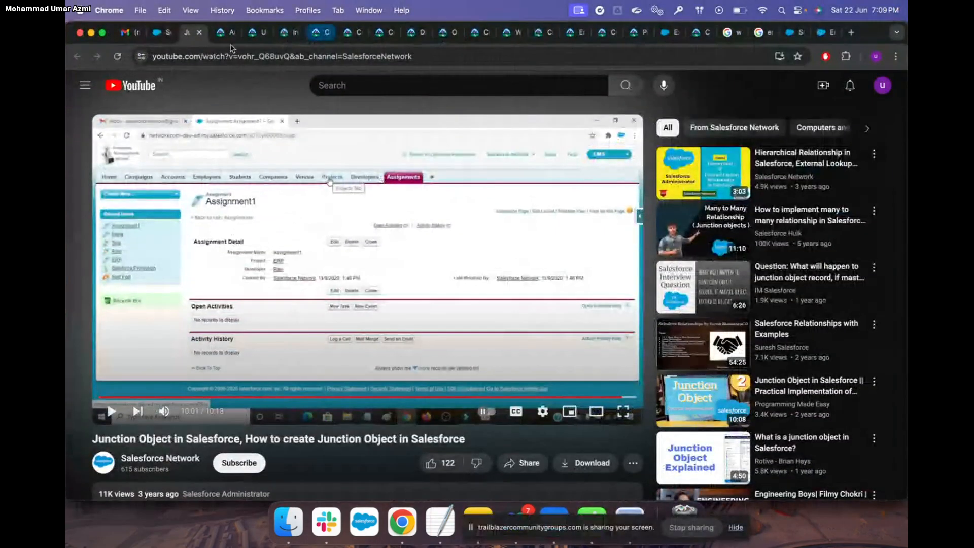
Close the YouTube video and move on to the Use Formula Fields unit
{"action": "left_click", "coordinate": [198, 32]}
{"action": "mouse_move", "coordinate": [305, 133]}
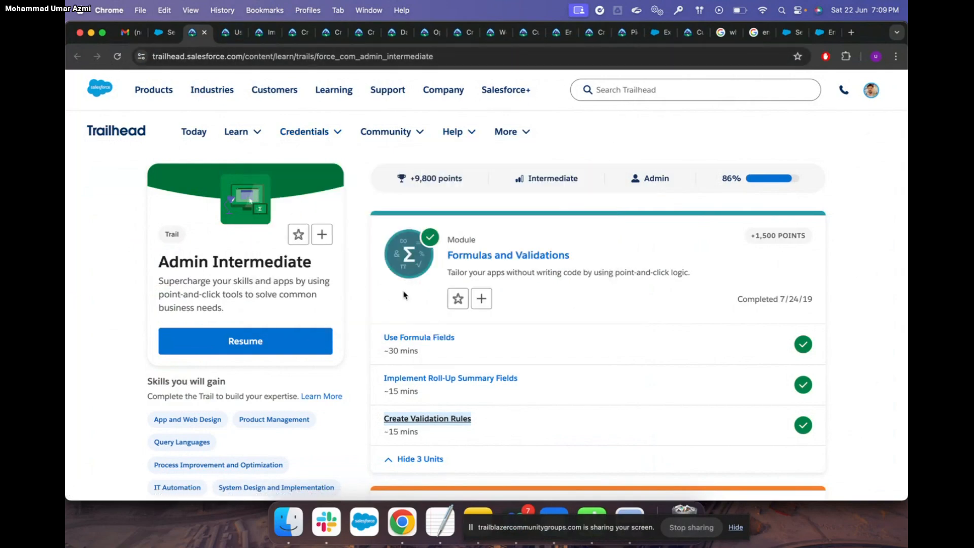
{"action": "key", "text": "ctrl+Tab"}
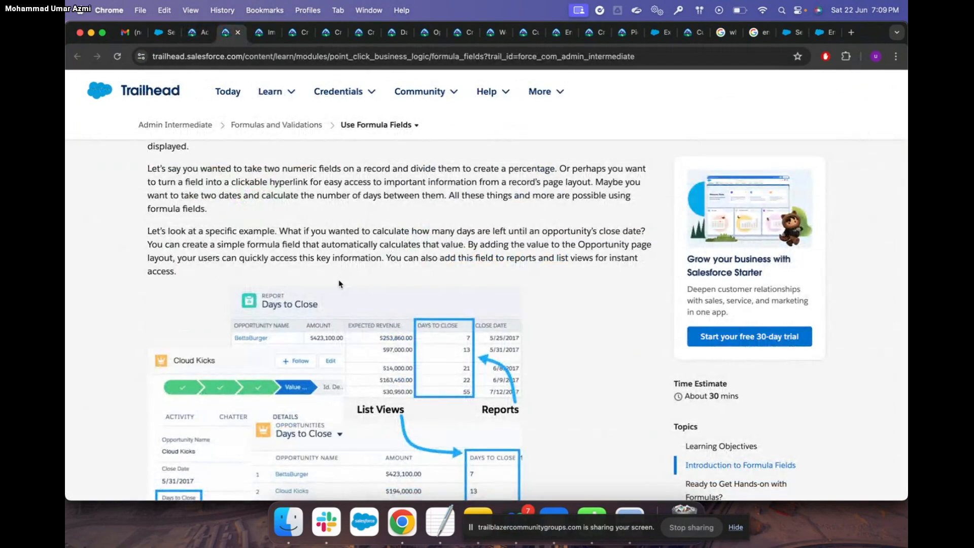
Read the formula editor tour and Example 1, then return to the Salesforce Account setup window
{"action": "scroll", "coordinate": [339, 284], "scroll_direction": "down", "scroll_amount": 10}
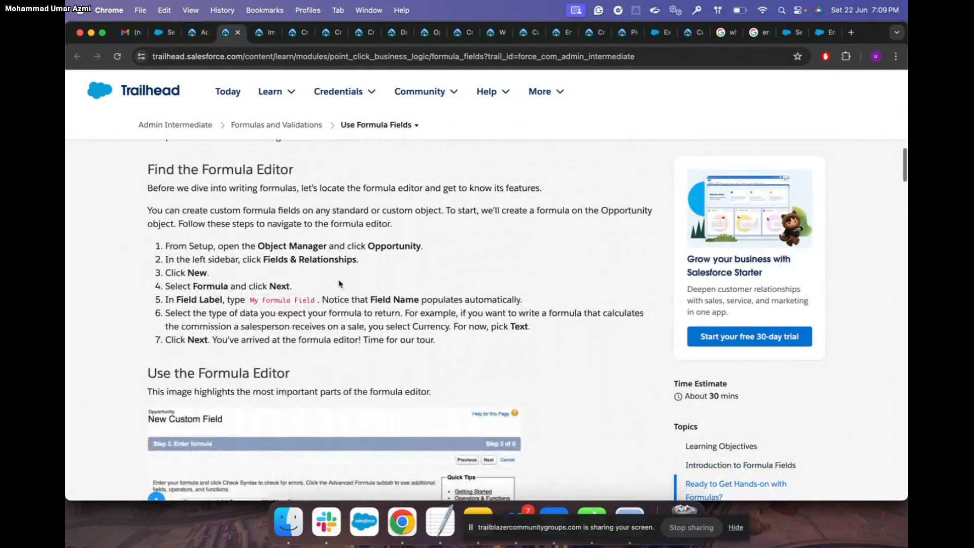
{"action": "scroll", "coordinate": [339, 284], "scroll_direction": "down", "scroll_amount": 2}
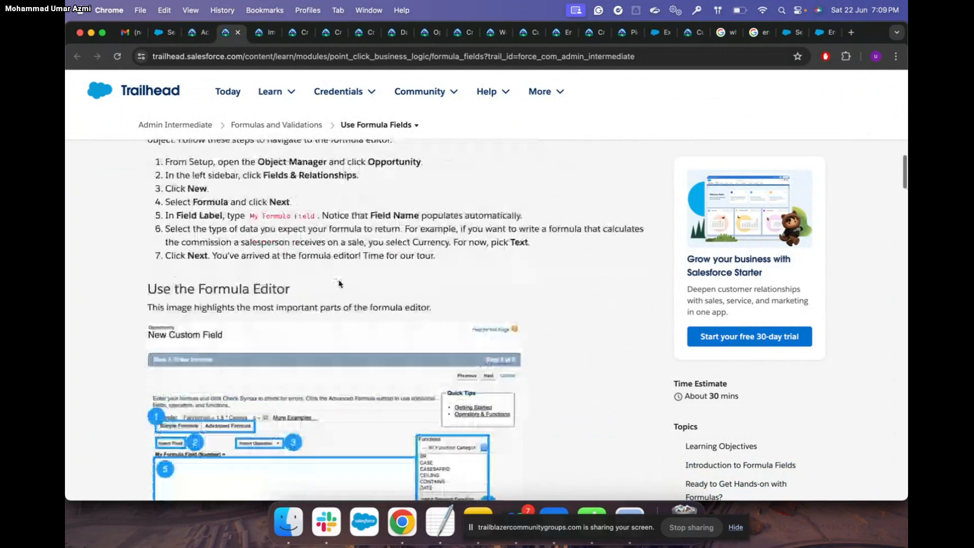
{"action": "scroll", "coordinate": [339, 284], "scroll_direction": "down", "scroll_amount": 5}
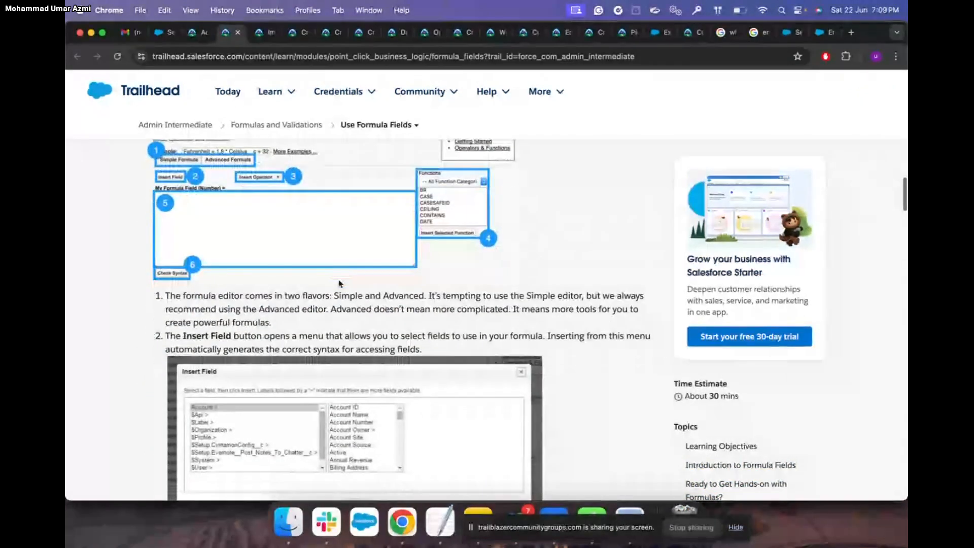
{"action": "scroll", "coordinate": [339, 283], "scroll_direction": "down", "scroll_amount": 8}
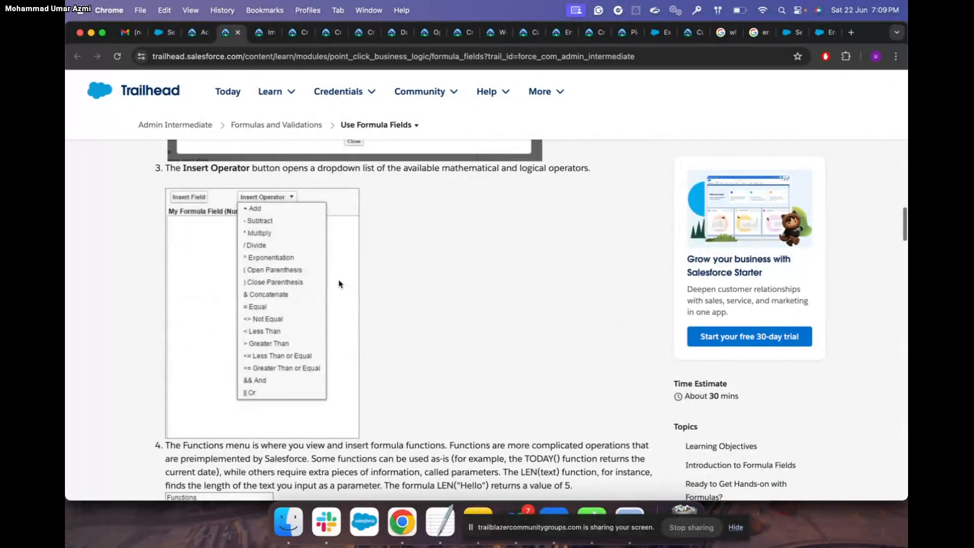
{"action": "scroll", "coordinate": [339, 284], "scroll_direction": "down", "scroll_amount": 12}
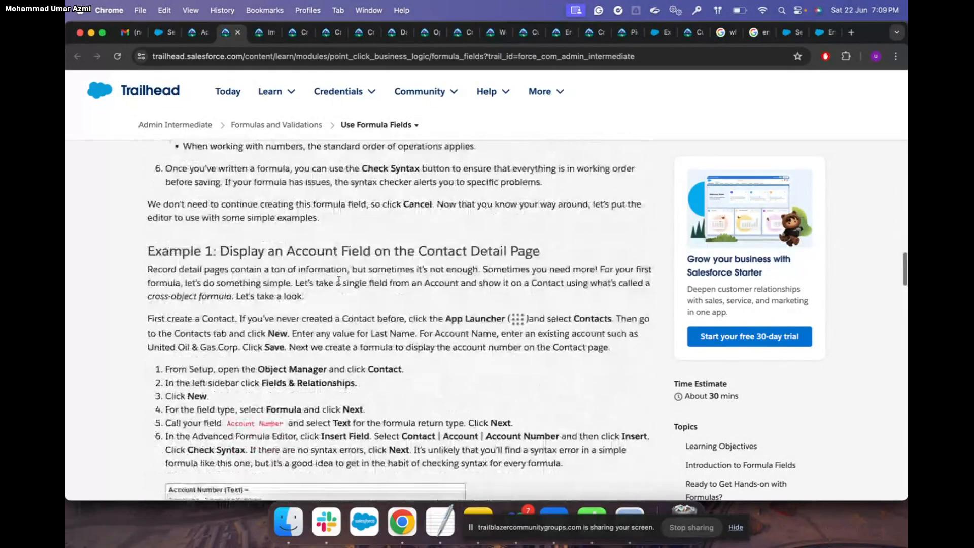
{"action": "scroll", "coordinate": [339, 281], "scroll_direction": "down", "scroll_amount": 2}
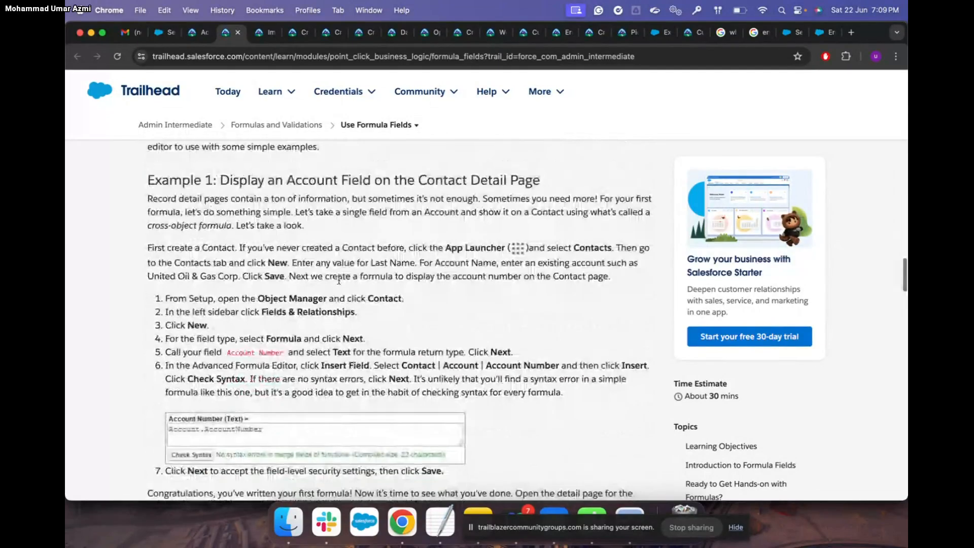
{"action": "scroll", "coordinate": [339, 280], "scroll_direction": "down", "scroll_amount": 3}
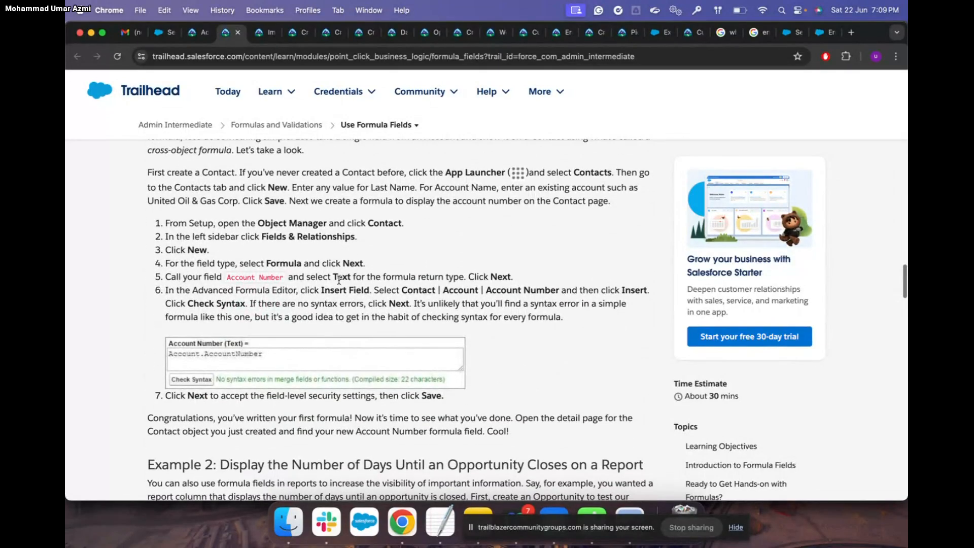
{"action": "key", "text": "ctrl+Up"}
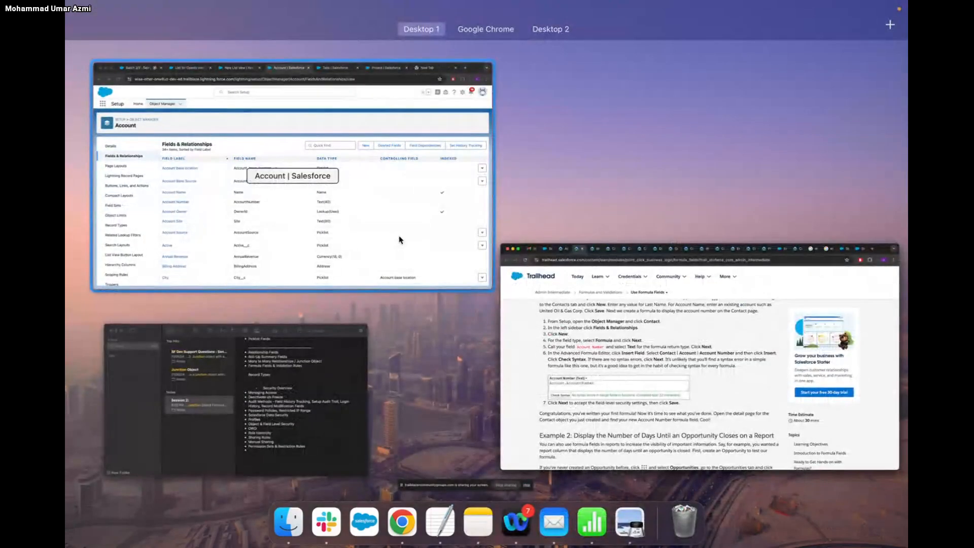
{"action": "left_click", "coordinate": [398, 239]}
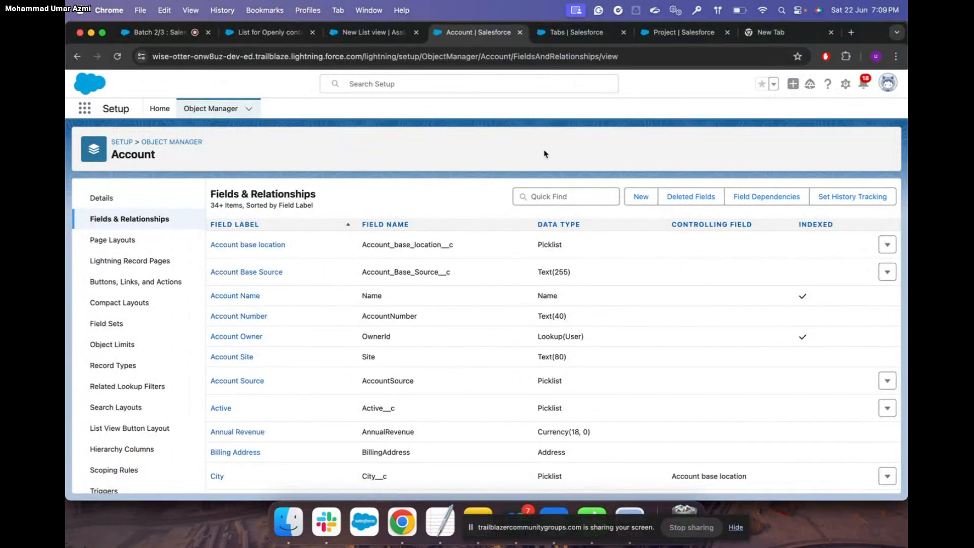
Start a new Account custom field with Formula data type and advance to the return-type step
{"action": "left_click", "coordinate": [640, 196]}
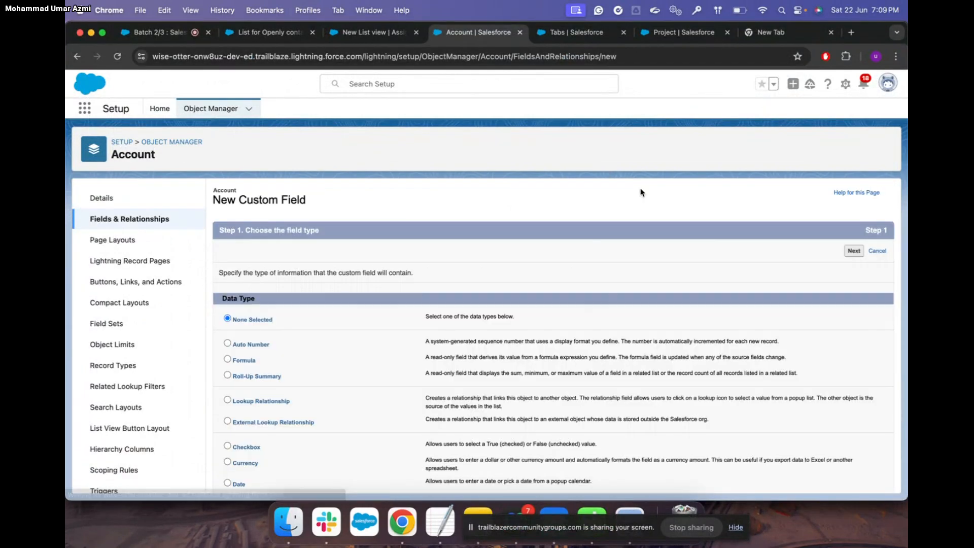
{"action": "scroll", "coordinate": [368, 334], "scroll_direction": "down", "scroll_amount": 5}
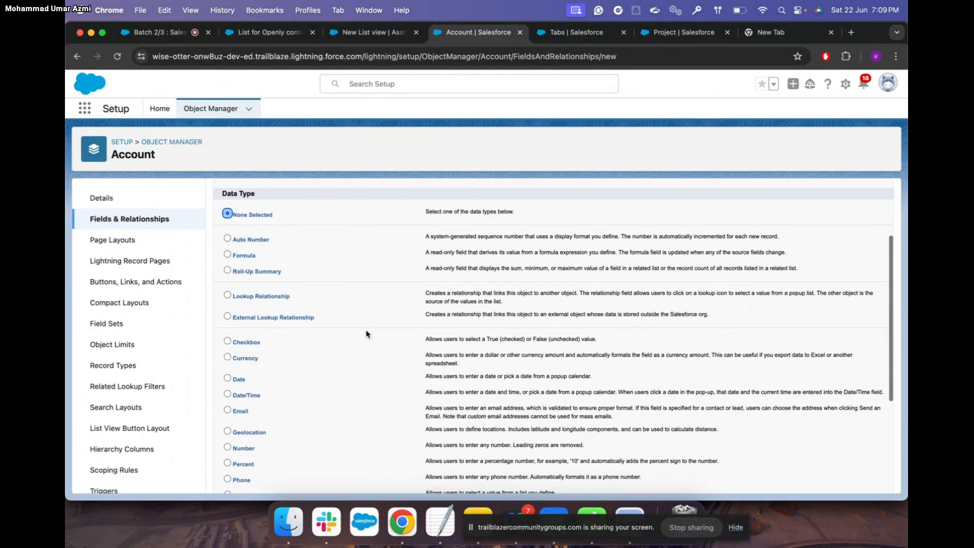
{"action": "scroll", "coordinate": [368, 334], "scroll_direction": "down", "scroll_amount": 4}
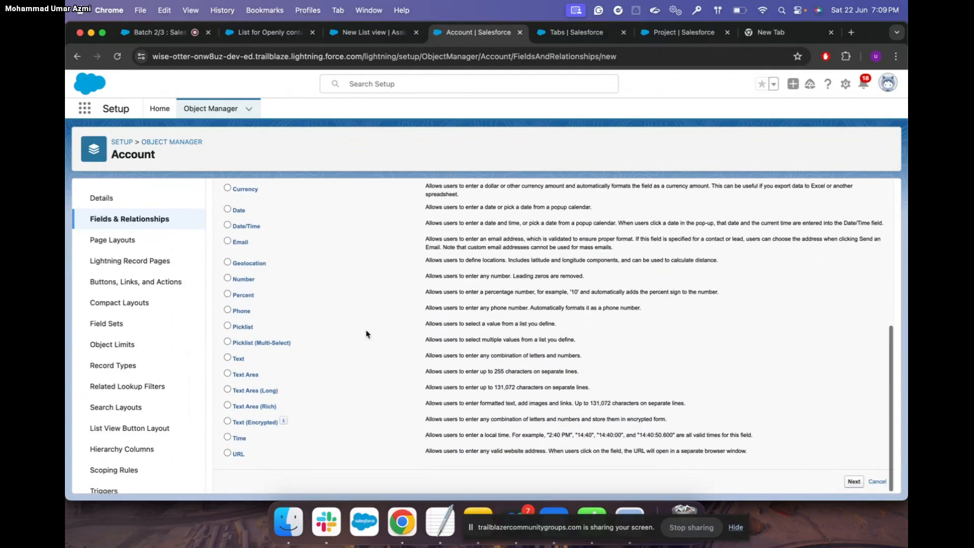
{"action": "scroll", "coordinate": [368, 333], "scroll_direction": "up", "scroll_amount": 2}
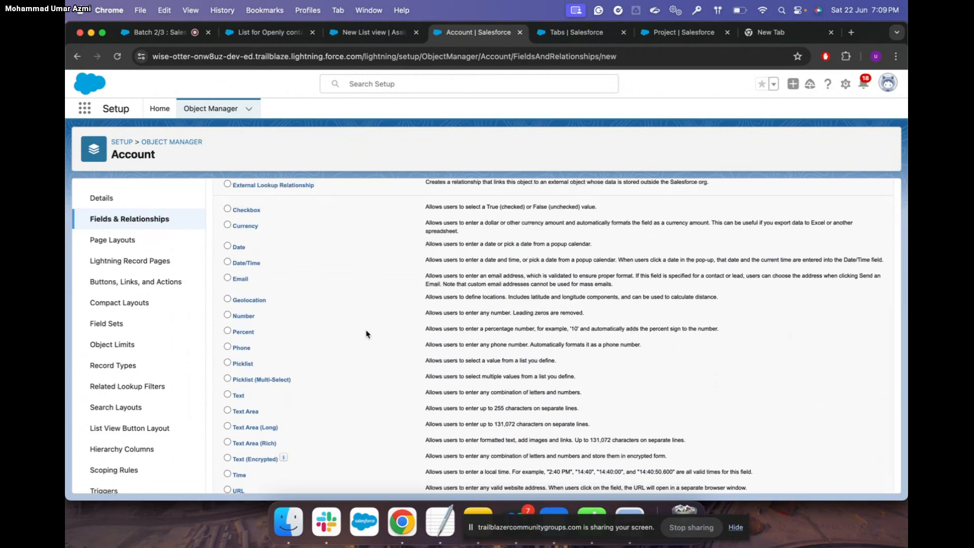
{"action": "scroll", "coordinate": [368, 334], "scroll_direction": "up", "scroll_amount": 1}
{"action": "scroll", "coordinate": [368, 334], "scroll_direction": "up", "scroll_amount": 1}
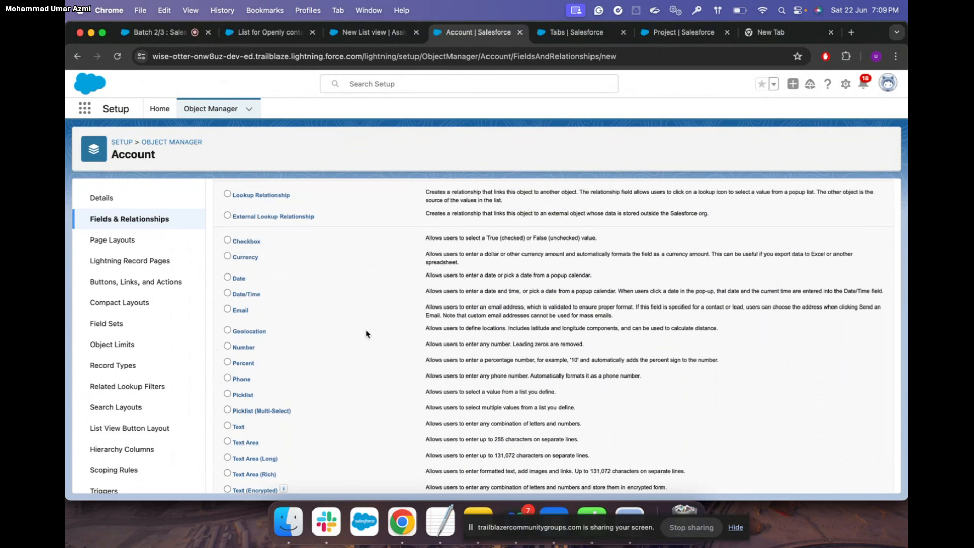
{"action": "scroll", "coordinate": [366, 333], "scroll_direction": "up", "scroll_amount": 3}
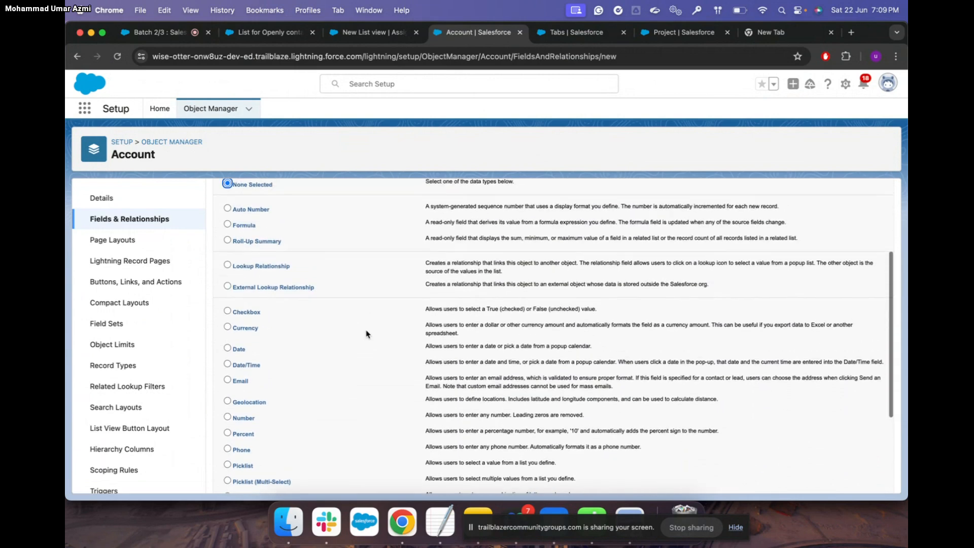
{"action": "left_click", "coordinate": [227, 224]}
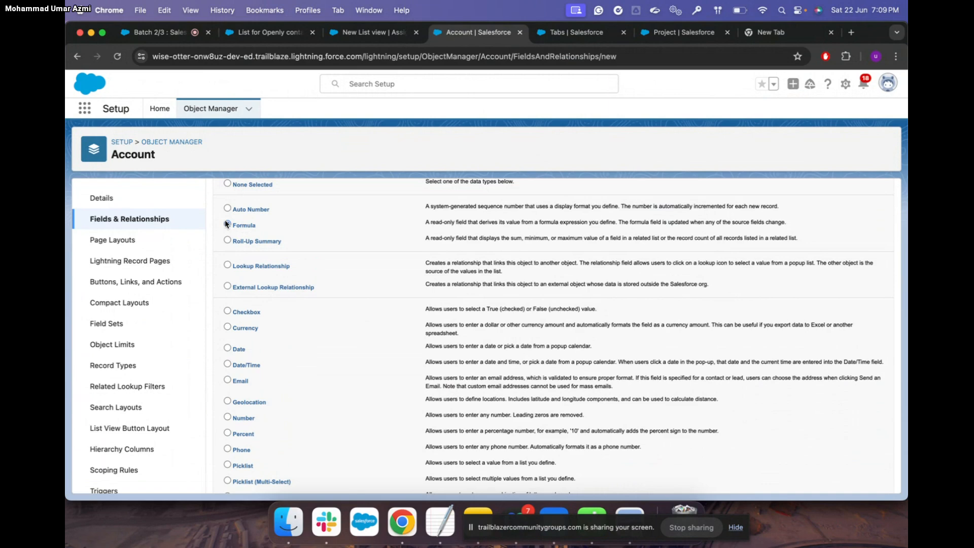
{"action": "scroll", "coordinate": [521, 277], "scroll_direction": "down", "scroll_amount": 5}
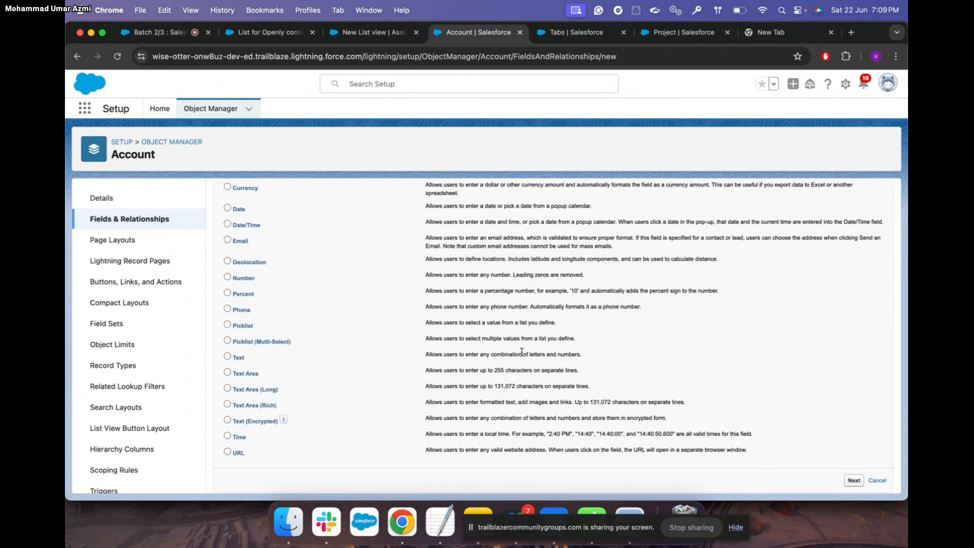
{"action": "left_click", "coordinate": [854, 480]}
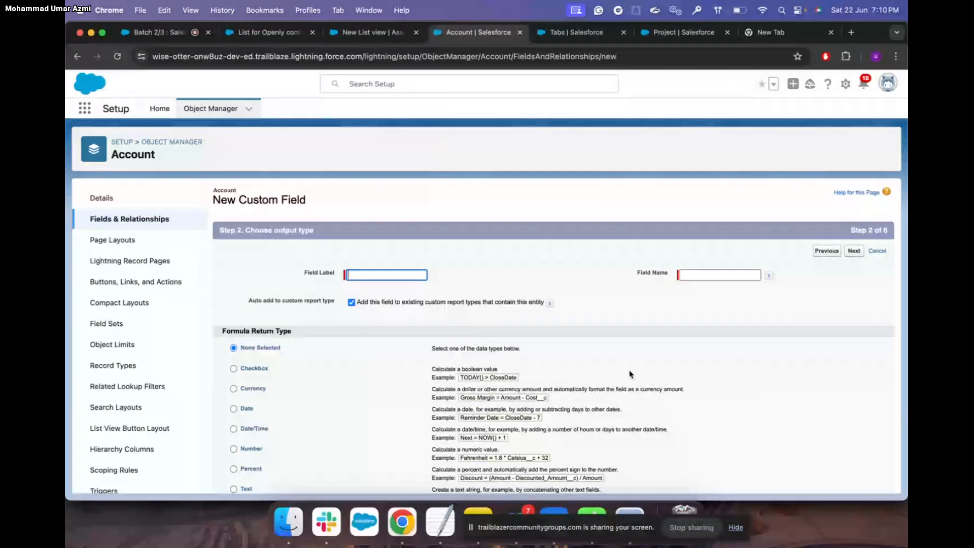
Switch back to Trailhead and open the Implement Roll-Up Summary Fields unit
{"action": "scroll", "coordinate": [630, 374], "scroll_direction": "down", "scroll_amount": 3}
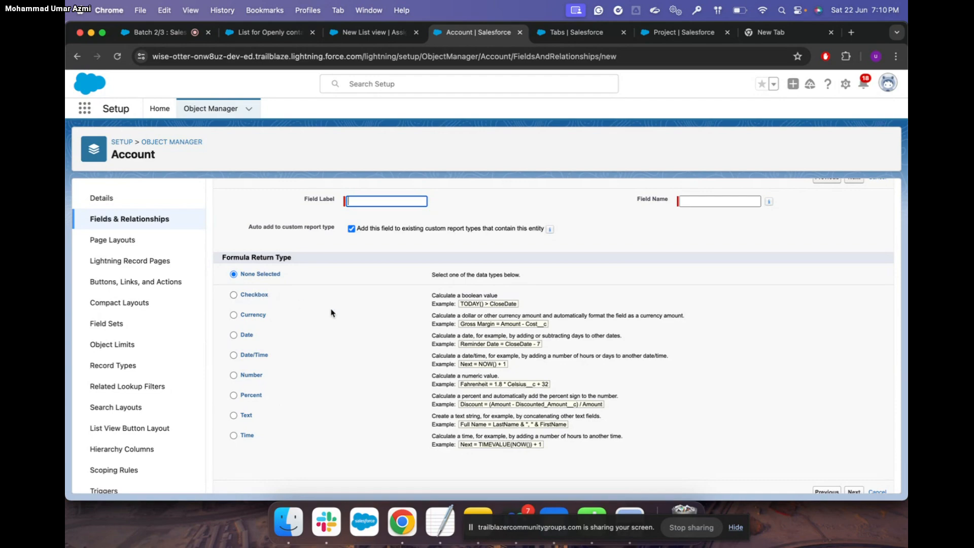
{"action": "key", "text": "ctrl+Up"}
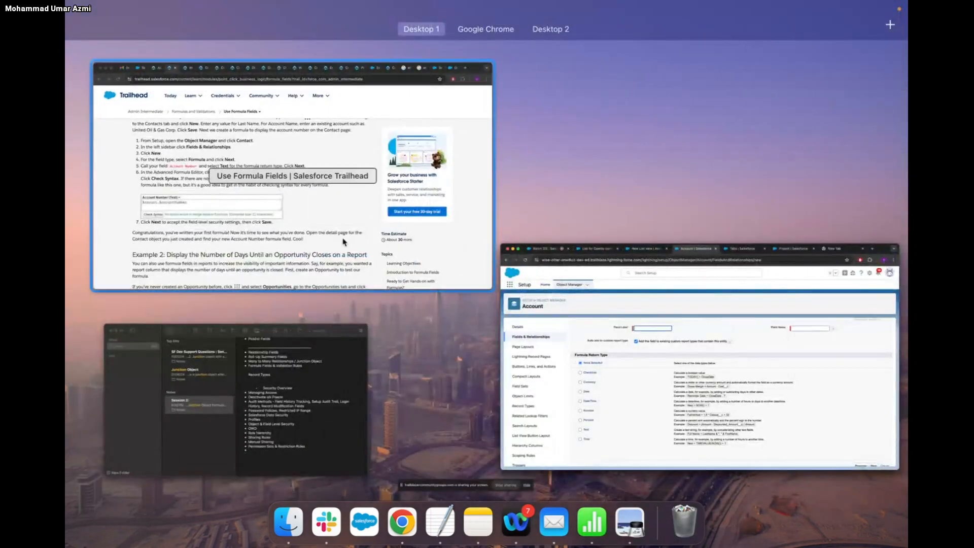
{"action": "left_click", "coordinate": [346, 222]}
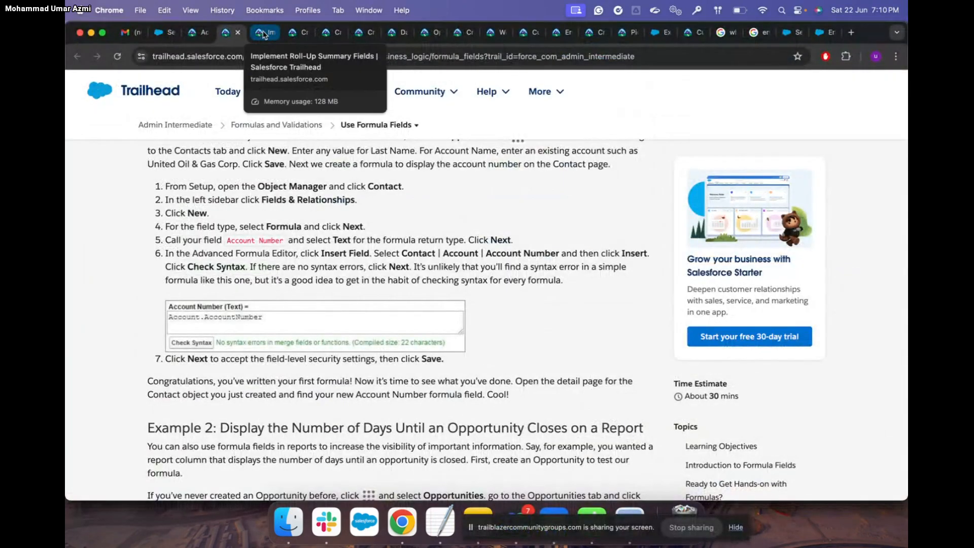
{"action": "left_click", "coordinate": [263, 35]}
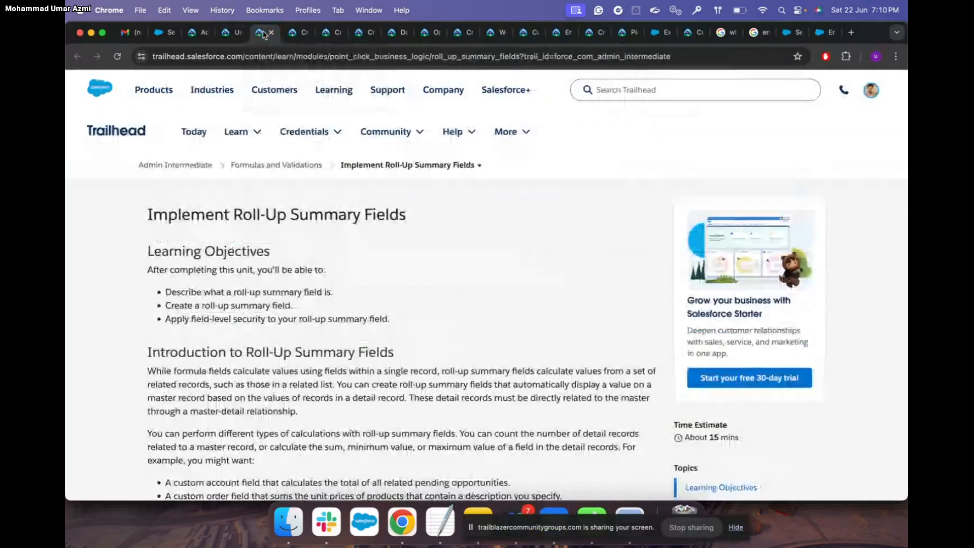
Step through the Trailhead tabs to Create Formula Fields' Calculate the Commission section
{"action": "left_click", "coordinate": [299, 32]}
{"action": "left_click", "coordinate": [329, 32]}
{"action": "scroll", "coordinate": [392, 241], "scroll_direction": "down", "scroll_amount": 10}
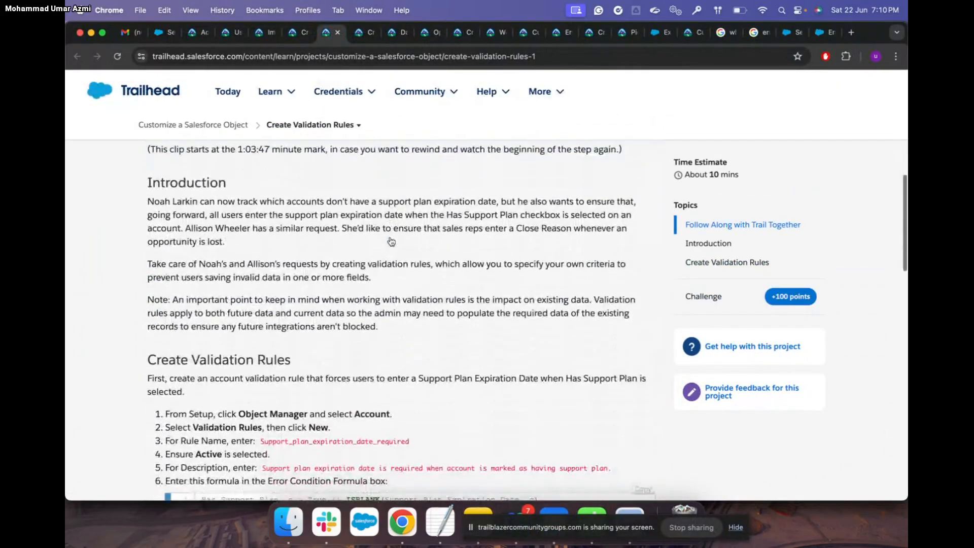
{"action": "scroll", "coordinate": [391, 241], "scroll_direction": "down", "scroll_amount": 5}
{"action": "left_click", "coordinate": [359, 32]}
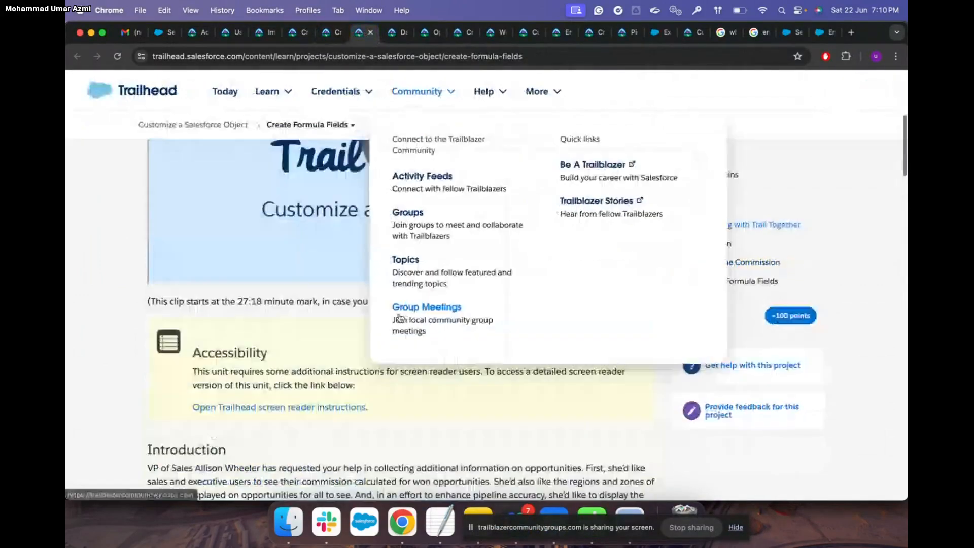
{"action": "scroll", "coordinate": [355, 356], "scroll_direction": "down", "scroll_amount": 8}
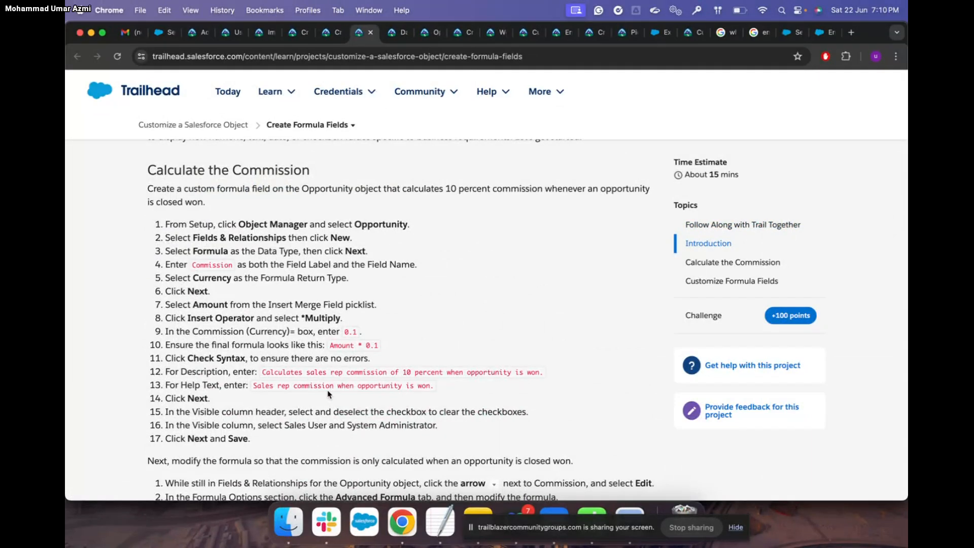
{"action": "scroll", "coordinate": [329, 394], "scroll_direction": "up", "scroll_amount": 1}
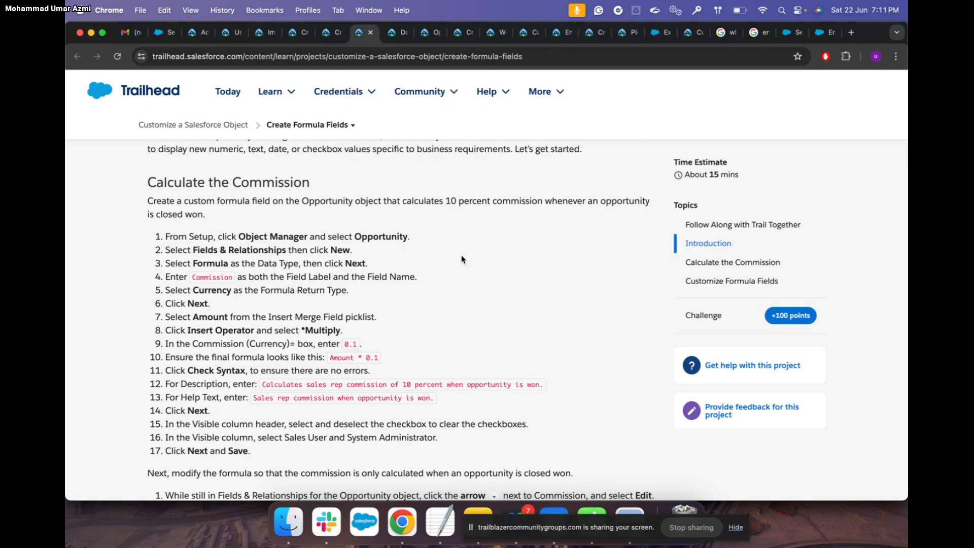
Open the Opportunity object's Fields & Relationships from Object Manager and start a new custom field
{"action": "key", "text": "ctrl+Up"}
{"action": "left_click", "coordinate": [142, 218]}
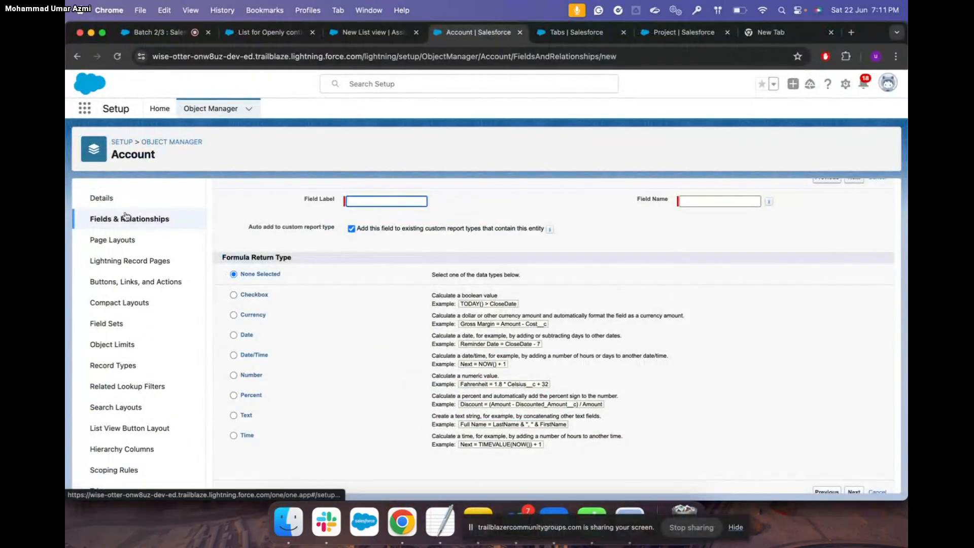
{"action": "left_click", "coordinate": [193, 142]}
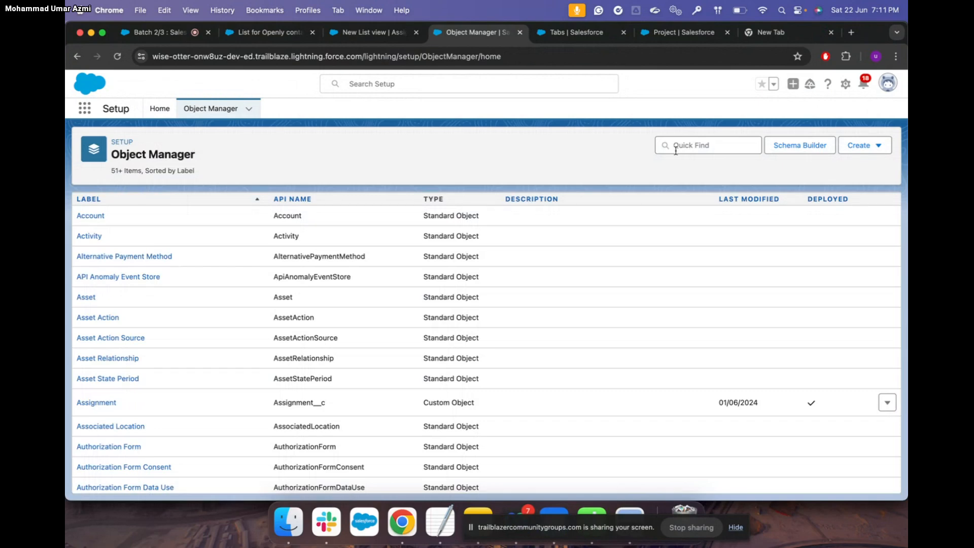
{"action": "left_click", "coordinate": [682, 148]}
{"action": "type", "text": "opp"}
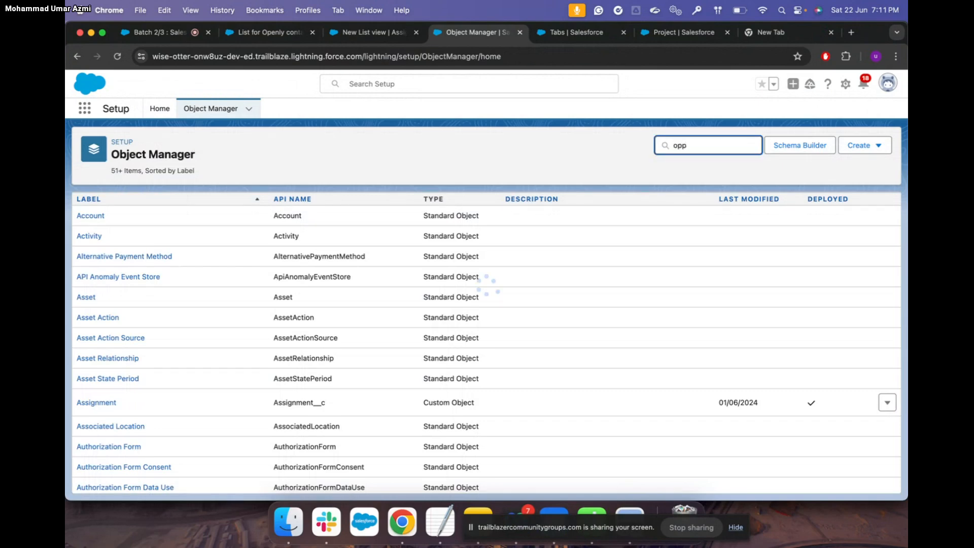
{"action": "left_click", "coordinate": [97, 217]}
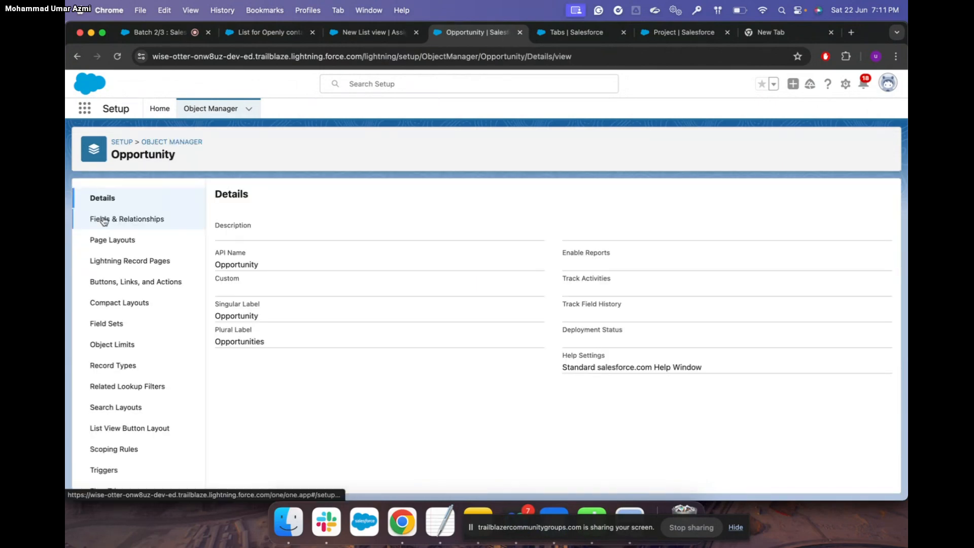
{"action": "left_click", "coordinate": [145, 220]}
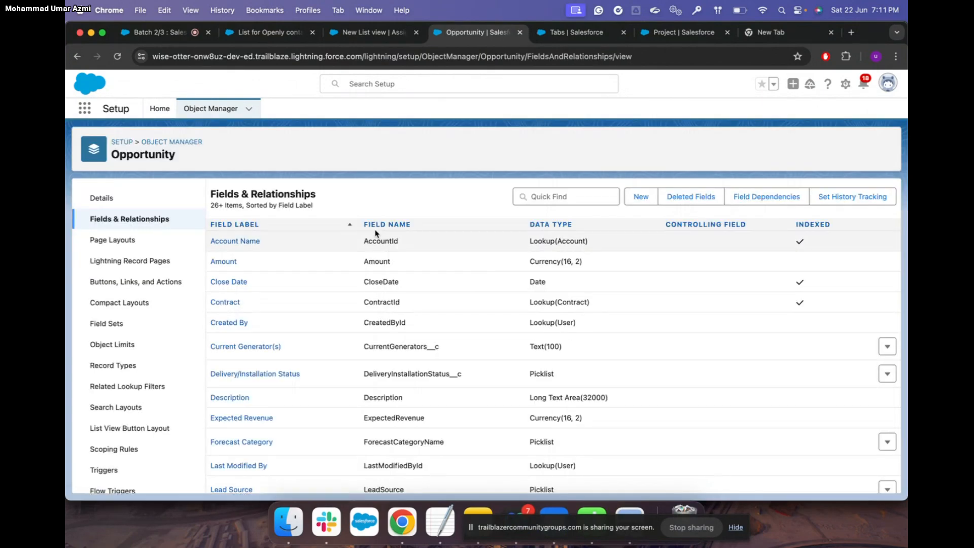
{"action": "left_click", "coordinate": [641, 196]}
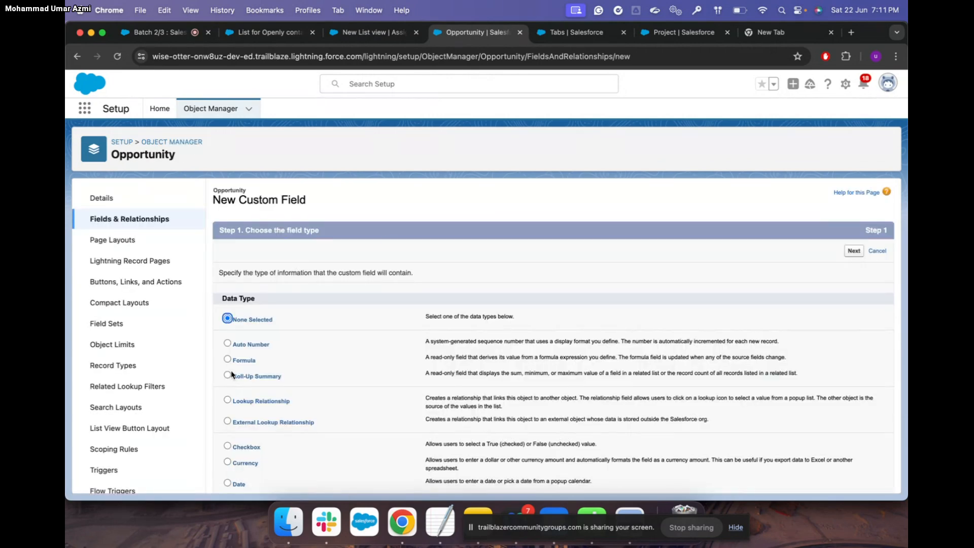
Choose the Formula data type for the new Opportunity field and continue
{"action": "left_click", "coordinate": [227, 359]}
{"action": "scroll", "coordinate": [376, 350], "scroll_direction": "down", "scroll_amount": 10}
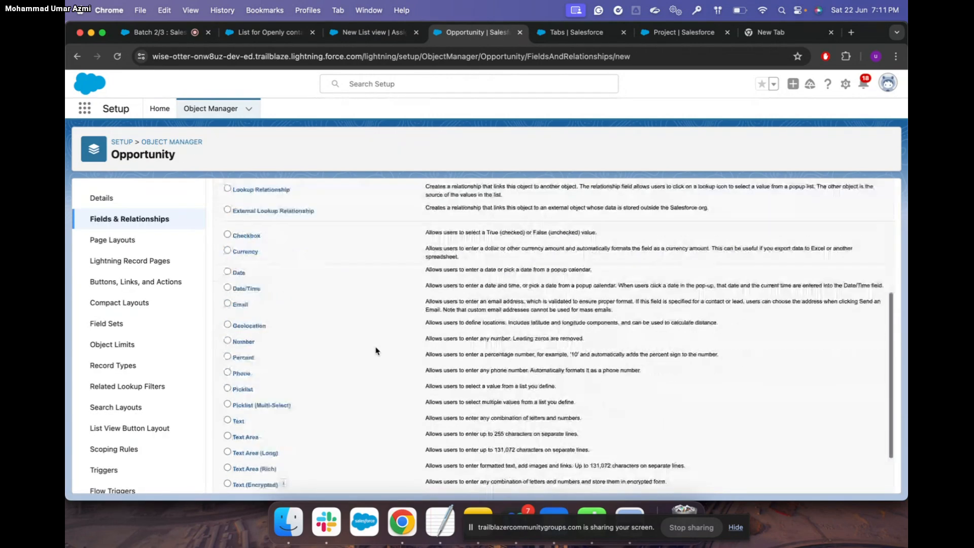
{"action": "left_click", "coordinate": [852, 481]}
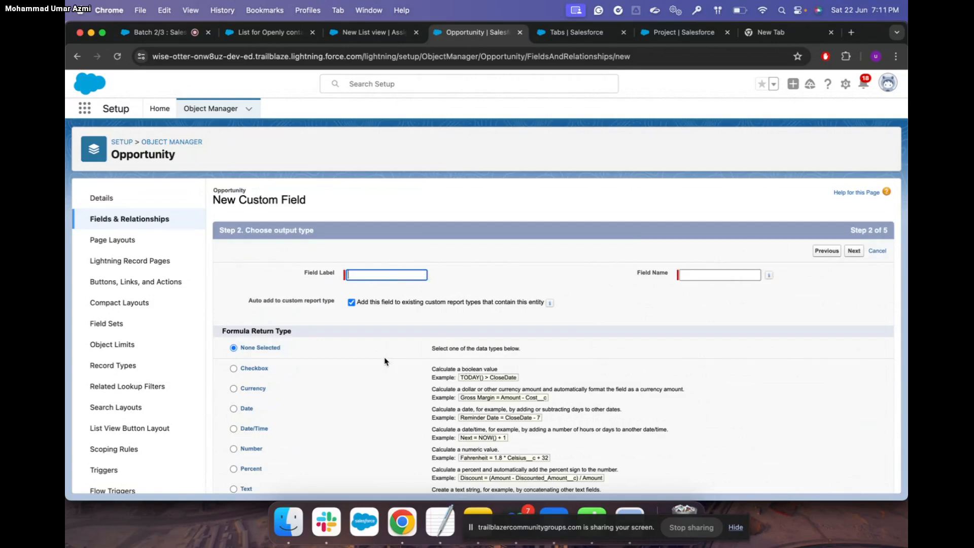
Copy 'Commission' from the Trailhead lesson and paste it as the Field Label
{"action": "key", "text": "ctrl+Up"}
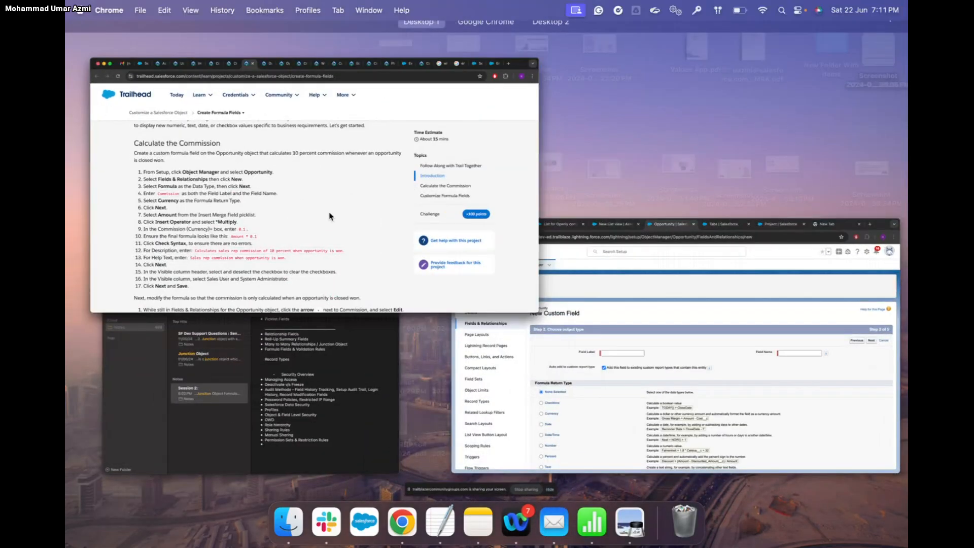
{"action": "left_click", "coordinate": [330, 216]}
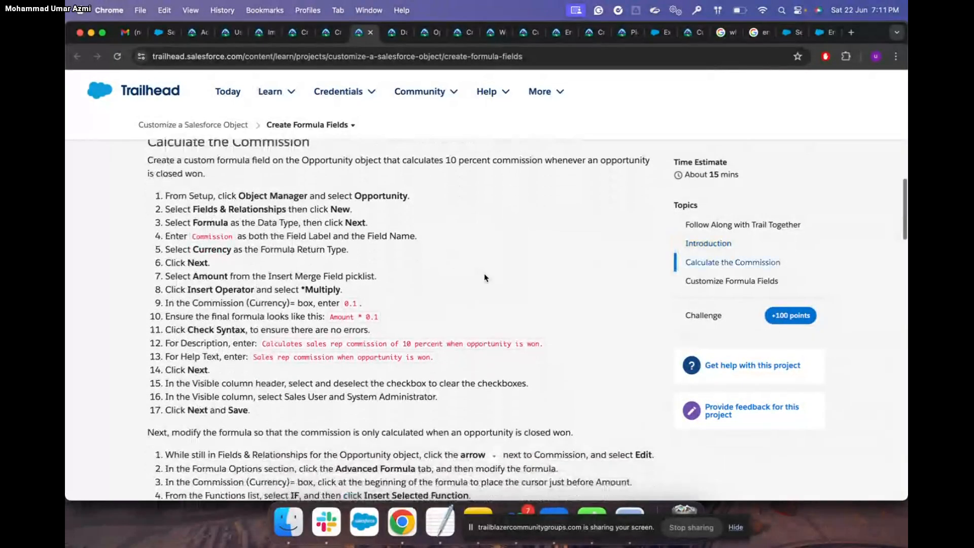
{"action": "scroll", "coordinate": [485, 277], "scroll_direction": "down", "scroll_amount": 3}
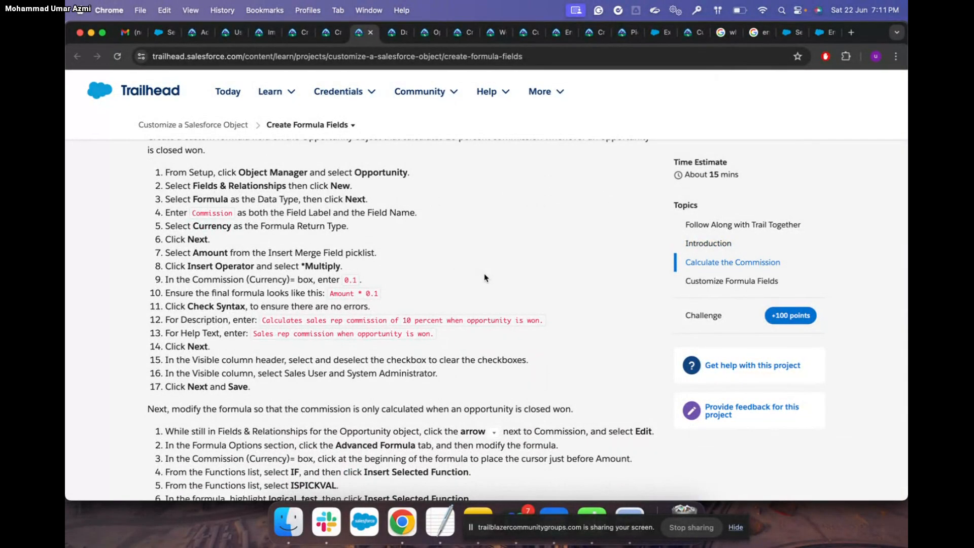
{"action": "double_click", "coordinate": [221, 213]}
{"action": "key", "text": "super+c"}
{"action": "key", "text": "ctrl+Up"}
{"action": "left_click", "coordinate": [425, 234]}
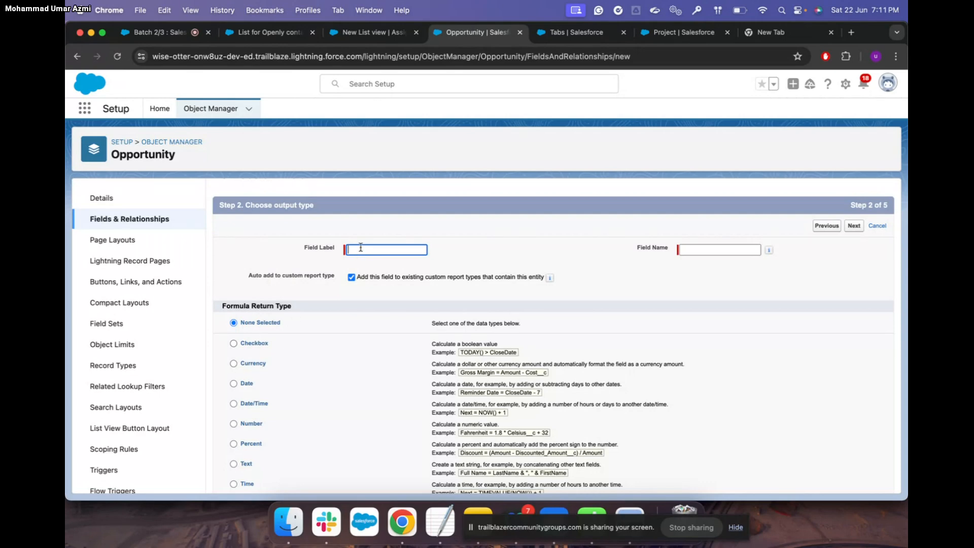
{"action": "key", "text": "super+v"}
Auto-fill Field Name as Commission, choose Currency return type, and advance to Step 3
{"action": "left_click", "coordinate": [721, 251]}
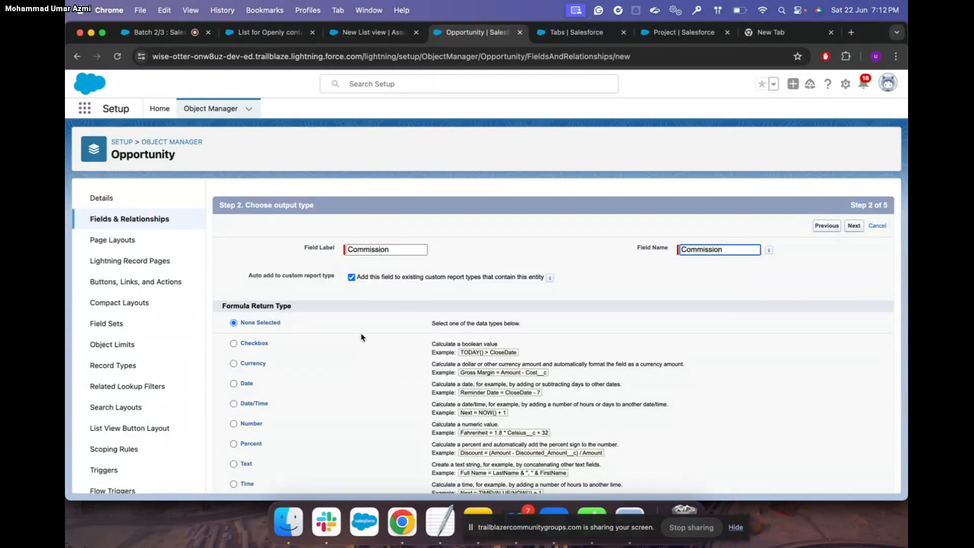
{"action": "left_click", "coordinate": [234, 364]}
{"action": "scroll", "coordinate": [401, 331], "scroll_direction": "down", "scroll_amount": 1}
{"action": "scroll", "coordinate": [401, 331], "scroll_direction": "down", "scroll_amount": 2}
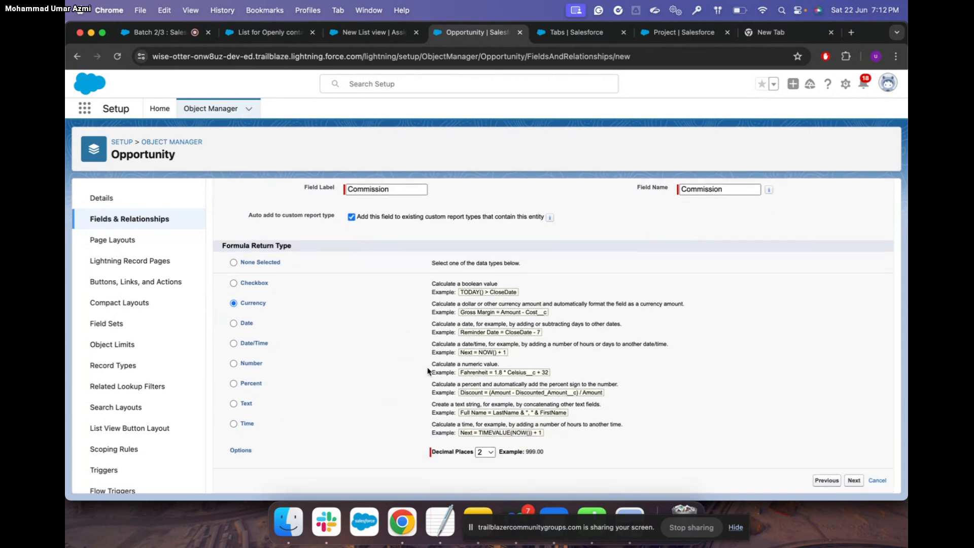
{"action": "key", "text": "ctrl+Up"}
{"action": "left_click", "coordinate": [425, 257]}
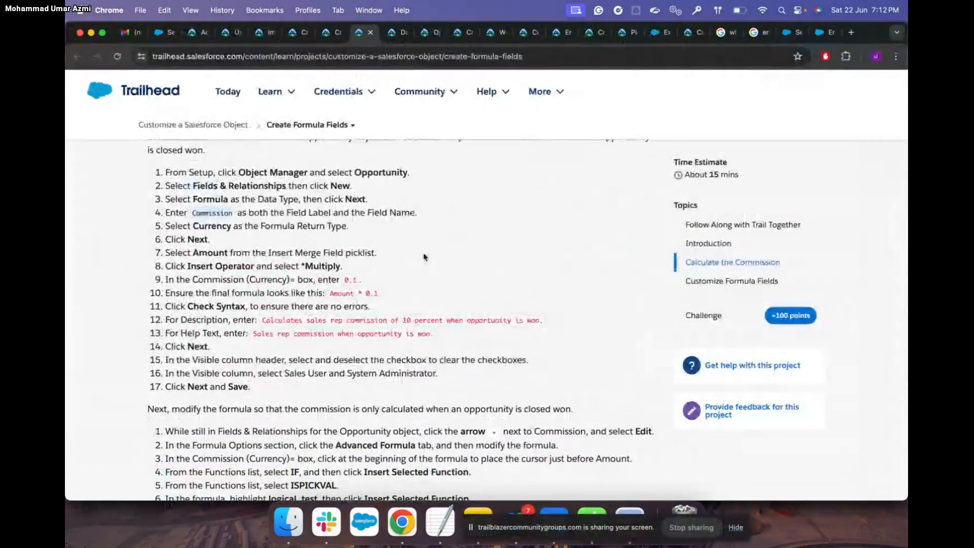
{"action": "scroll", "coordinate": [507, 263], "scroll_direction": "down", "scroll_amount": 3}
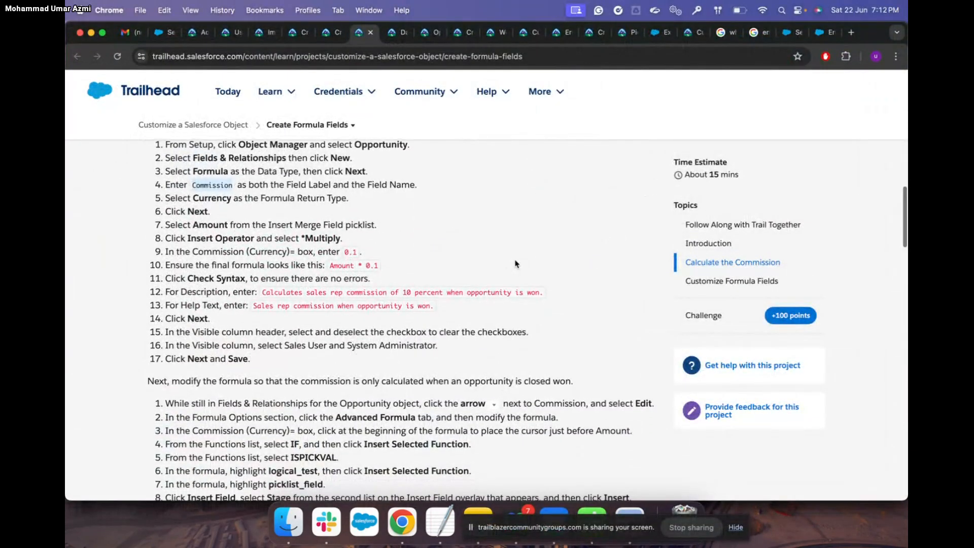
{"action": "key", "text": "ctrl+Up"}
{"action": "left_click", "coordinate": [485, 242]}
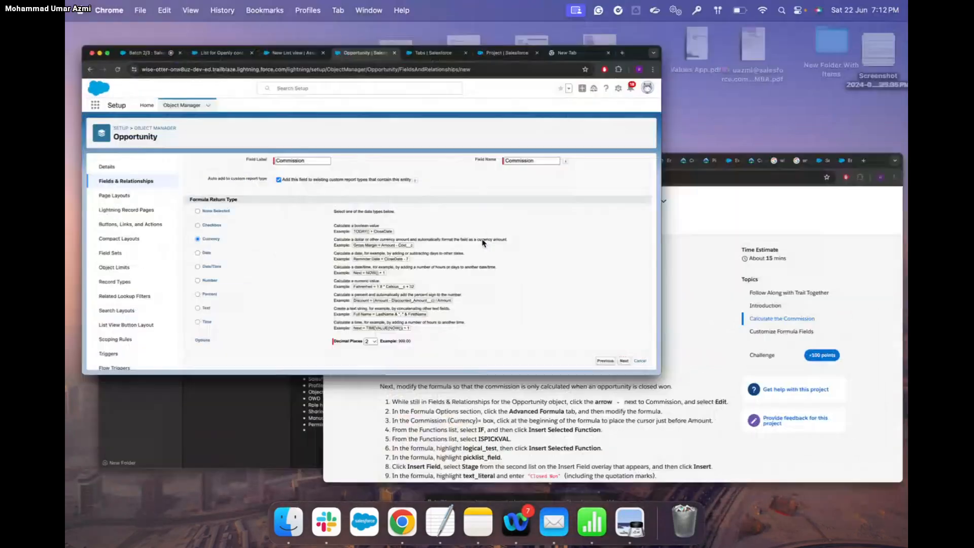
{"action": "left_click", "coordinate": [854, 479]}
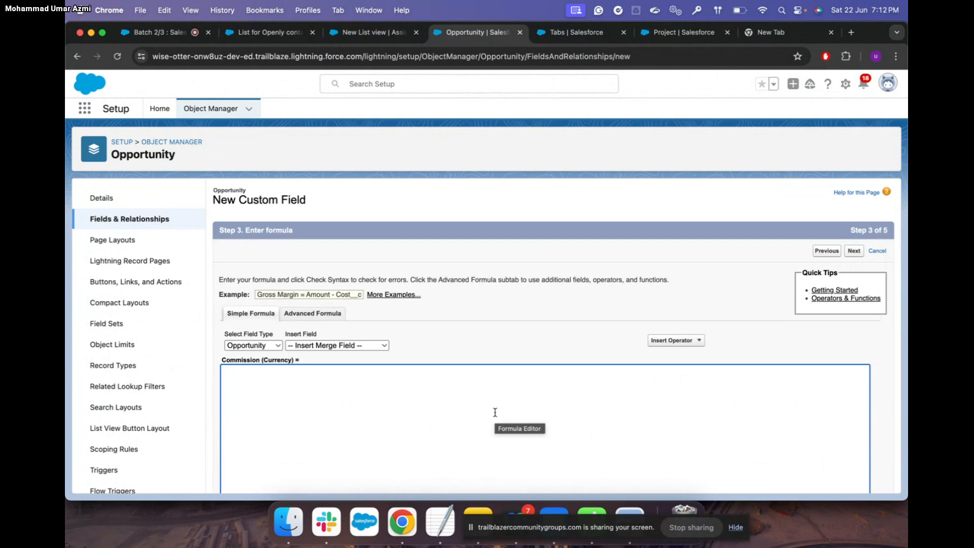
Insert the Opportunity Amount merge field into the Commission formula
{"action": "scroll", "coordinate": [495, 412], "scroll_direction": "down", "scroll_amount": 2}
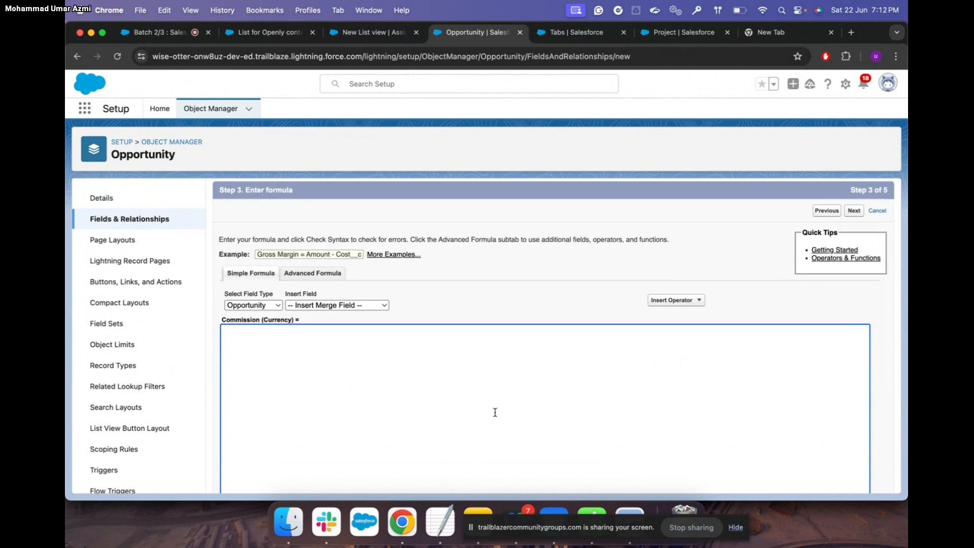
{"action": "left_click", "coordinate": [278, 306]}
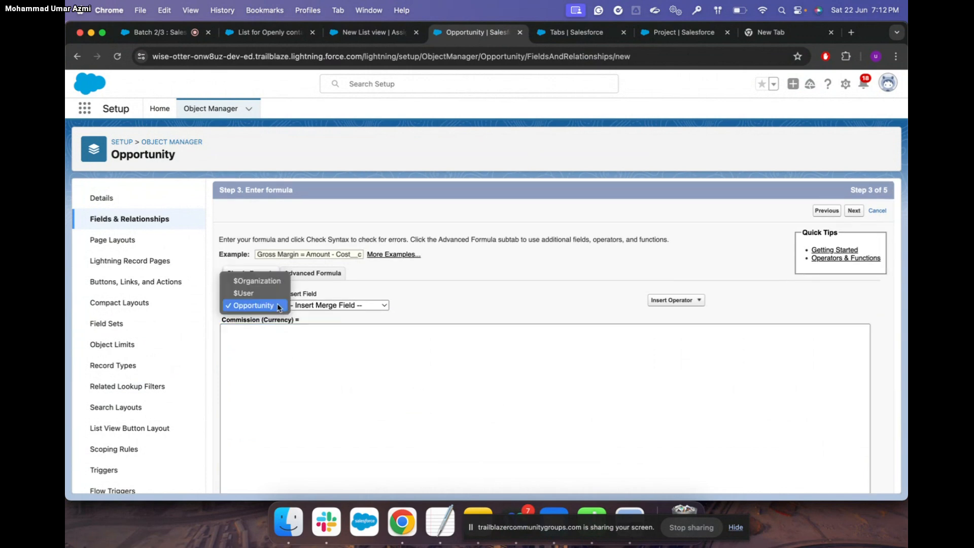
{"action": "left_click", "coordinate": [275, 306]}
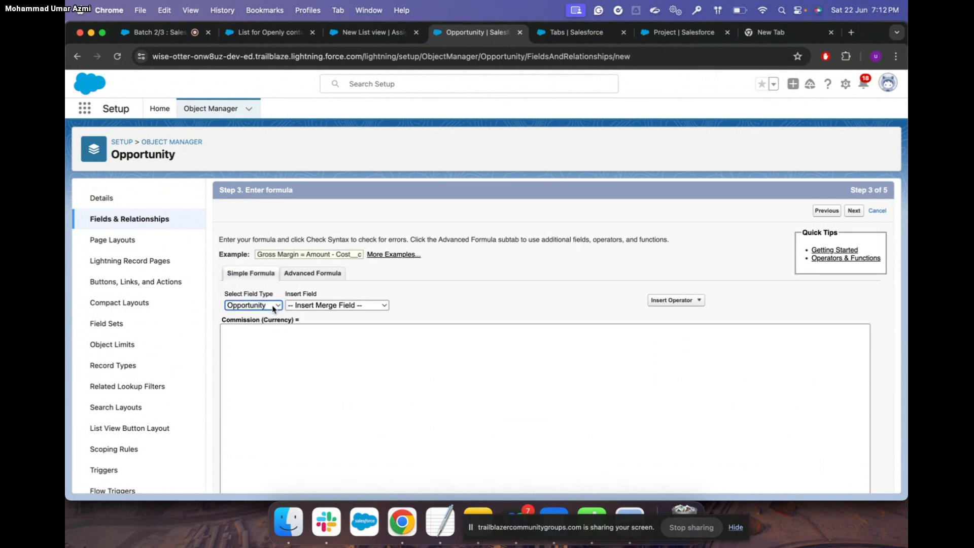
{"action": "left_click", "coordinate": [374, 306]}
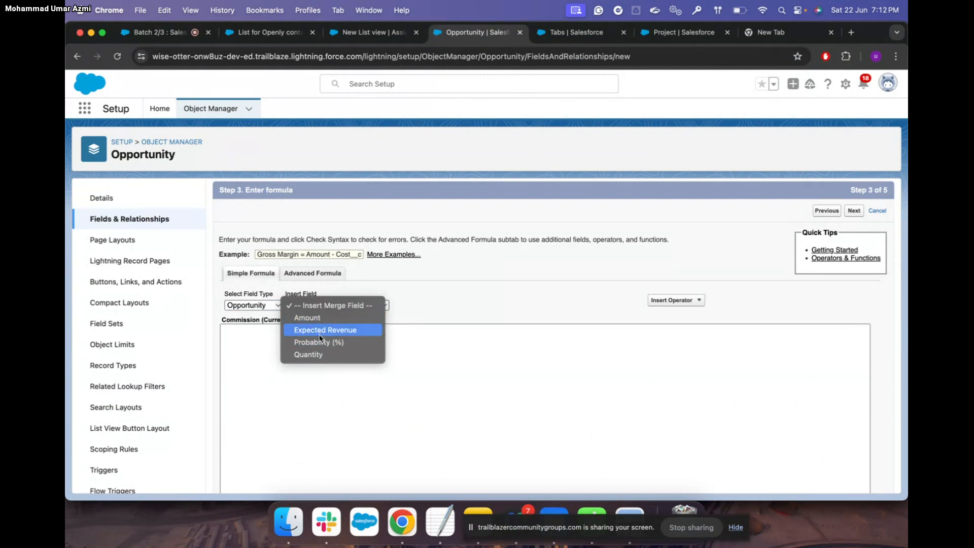
{"action": "left_click", "coordinate": [697, 301]}
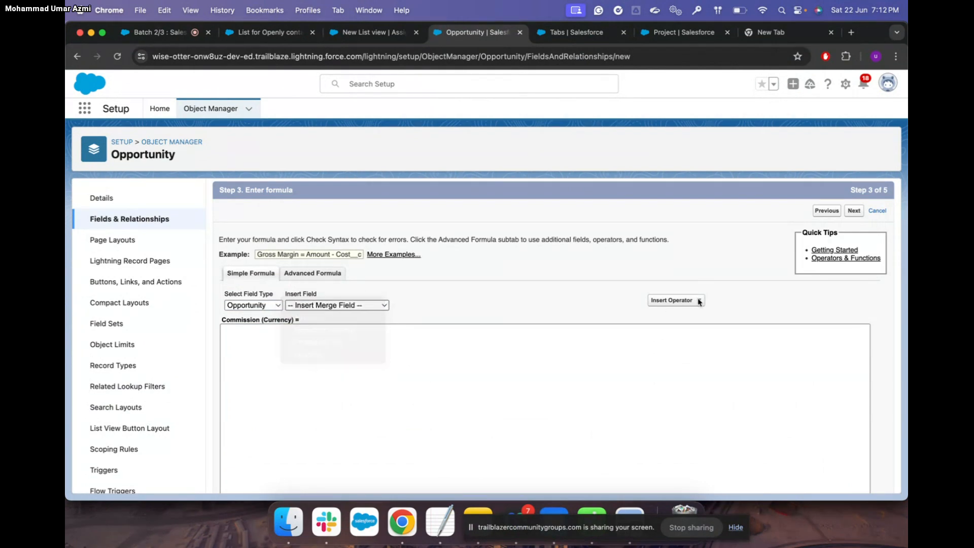
{"action": "left_click", "coordinate": [700, 301]}
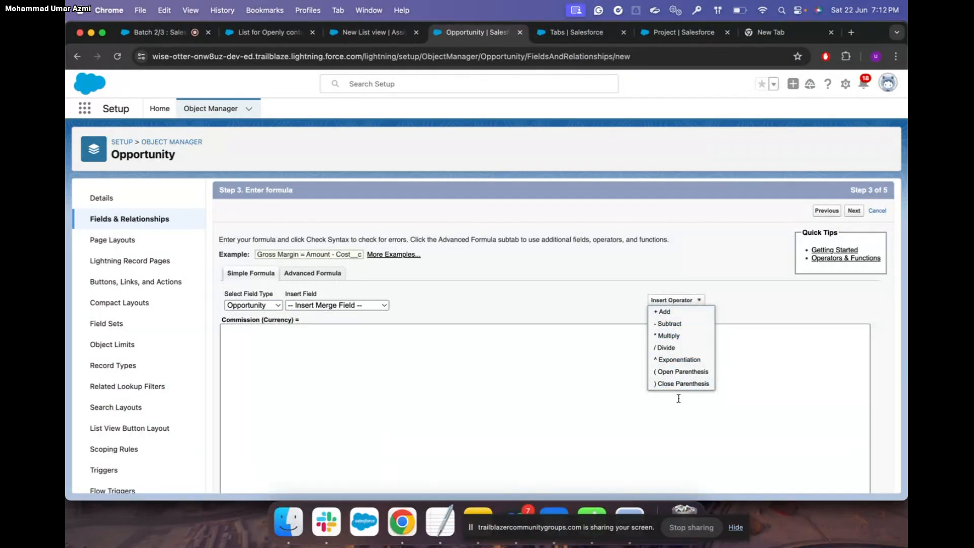
{"action": "left_click", "coordinate": [386, 356]}
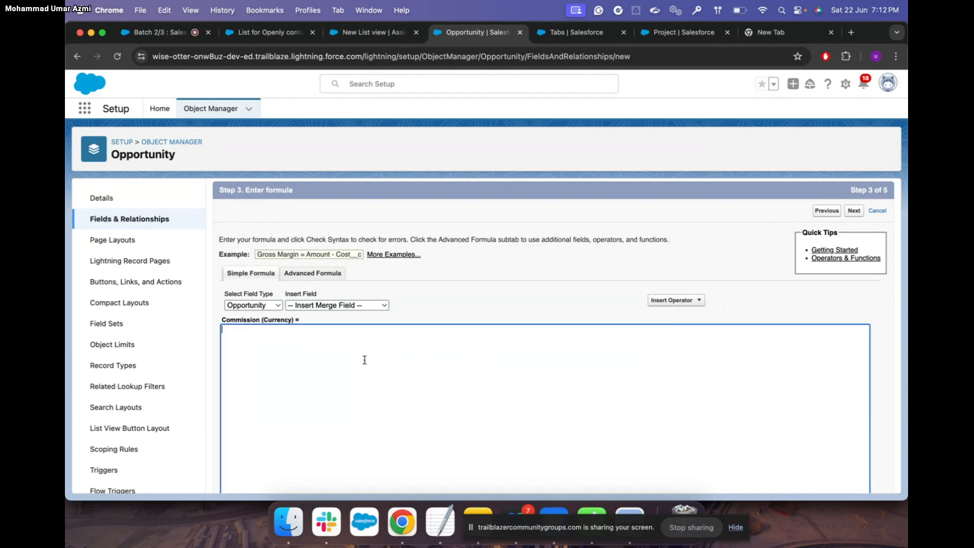
{"action": "left_click", "coordinate": [384, 305]}
{"action": "left_click", "coordinate": [370, 318]}
Complete the formula as Amount * 0.1, following Trailhead's example
{"action": "key", "text": "ctrl+Up"}
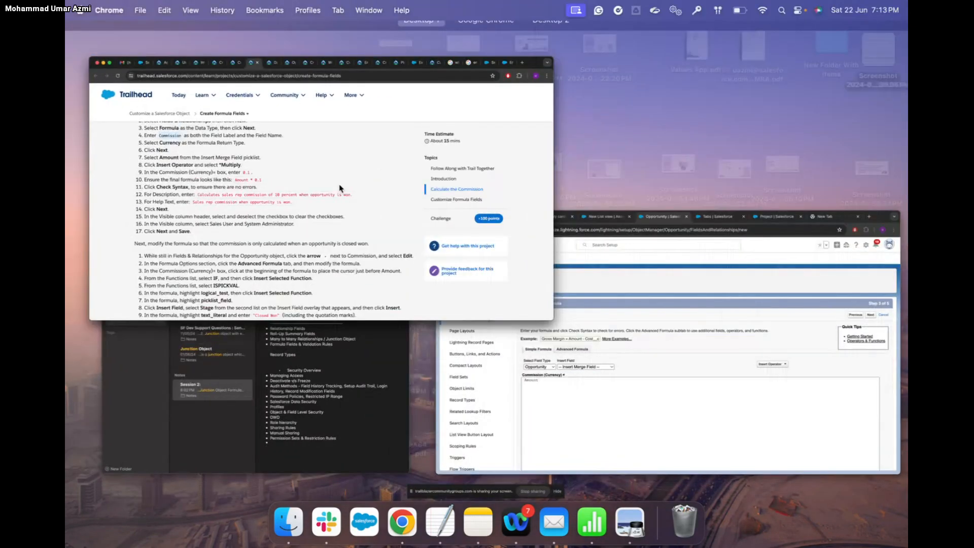
{"action": "left_click", "coordinate": [340, 188]}
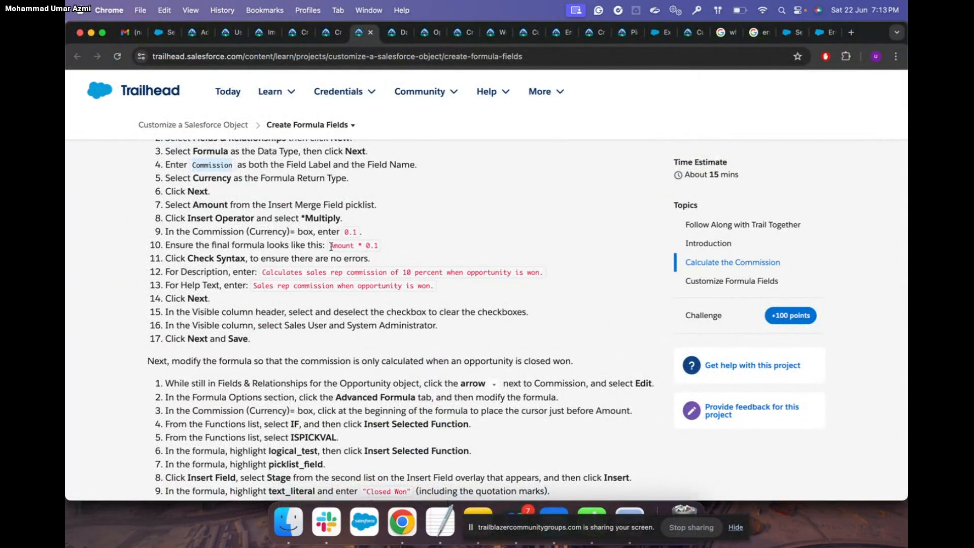
{"action": "left_click_drag", "start_coordinate": [331, 248], "coordinate": [380, 247]}
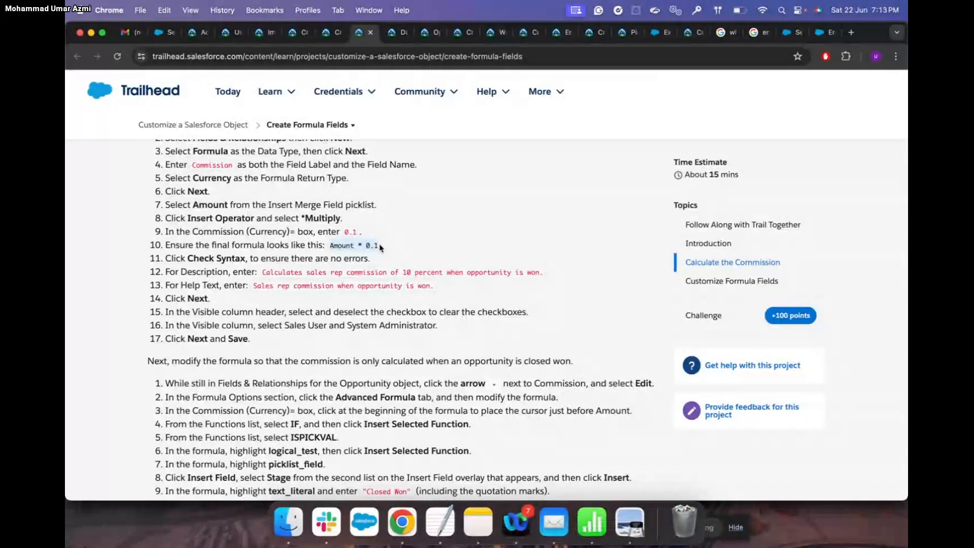
{"action": "key", "text": "ctrl+Up"}
{"action": "left_click", "coordinate": [398, 229]}
{"action": "left_click", "coordinate": [698, 301]}
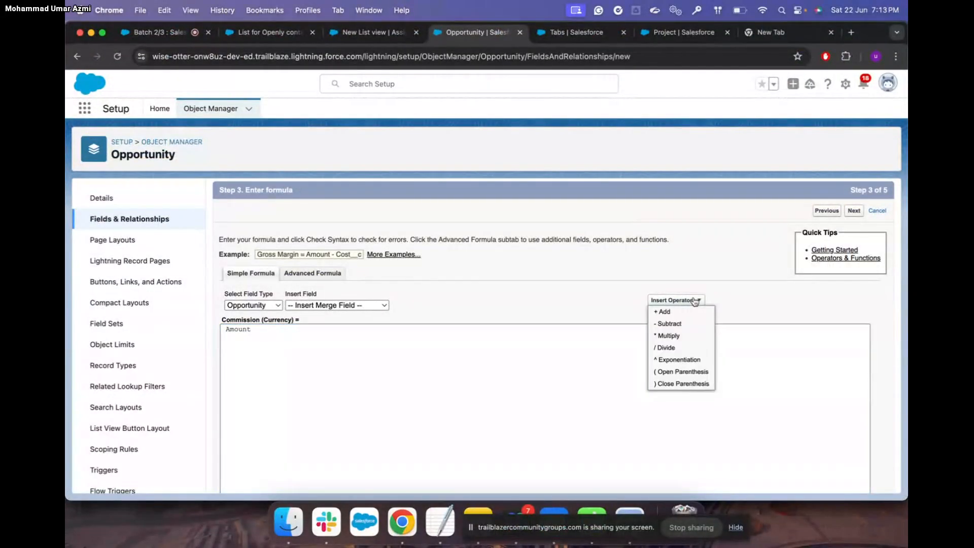
{"action": "left_click", "coordinate": [682, 336]}
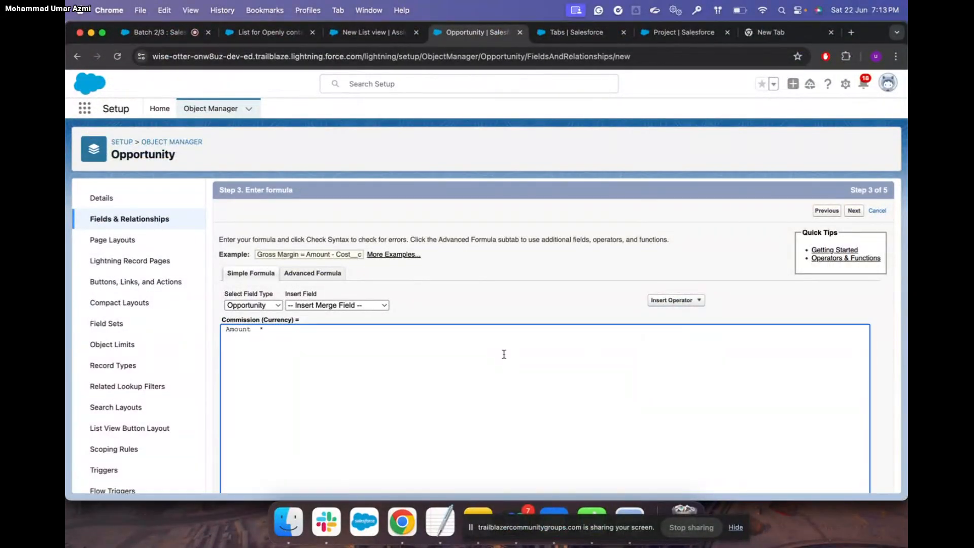
{"action": "type", "text": "0.1"}
{"action": "scroll", "coordinate": [483, 340], "scroll_direction": "down", "scroll_amount": 5}
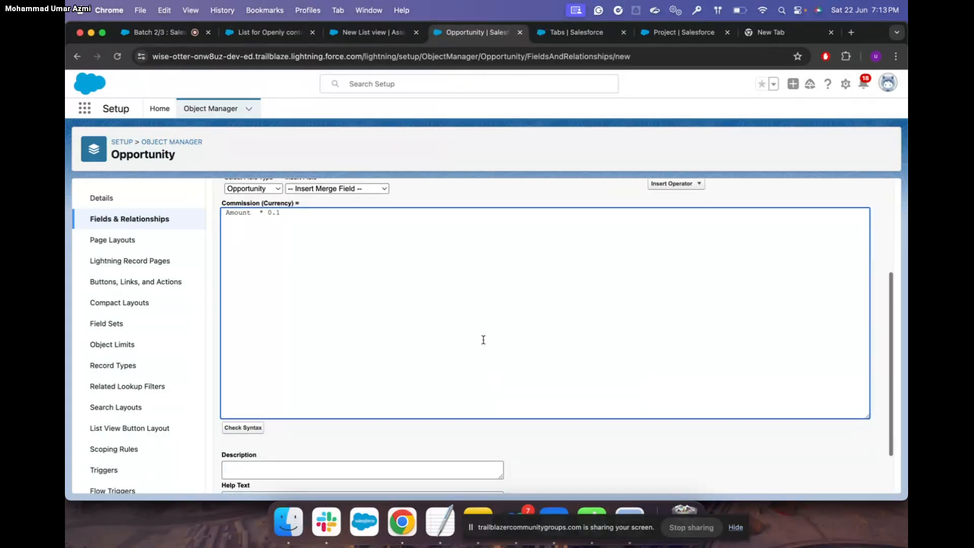
{"action": "key", "text": "ctrl+Up"}
Copy the 10% sales rep commission description sentence from the Trailhead lesson
{"action": "left_click", "coordinate": [374, 305]}
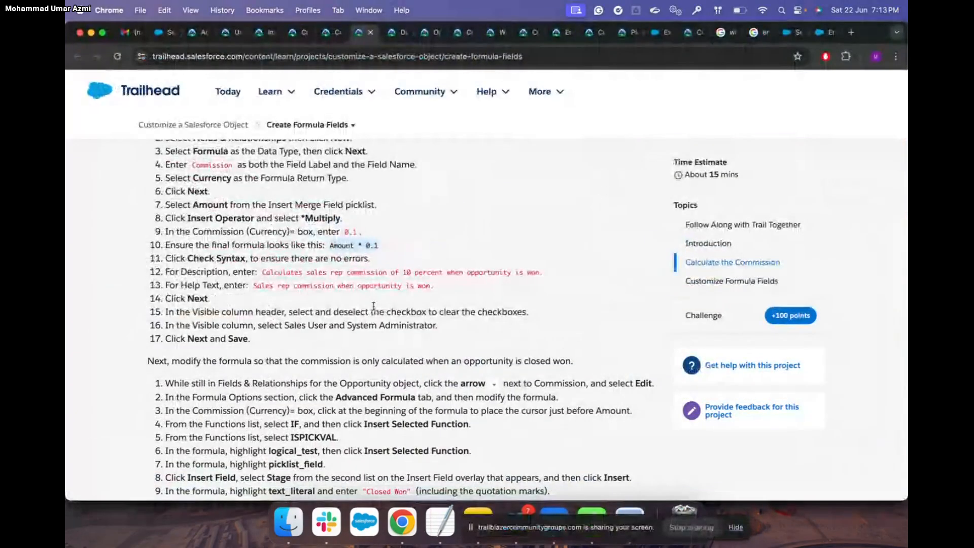
{"action": "scroll", "coordinate": [374, 305], "scroll_direction": "down", "scroll_amount": 2}
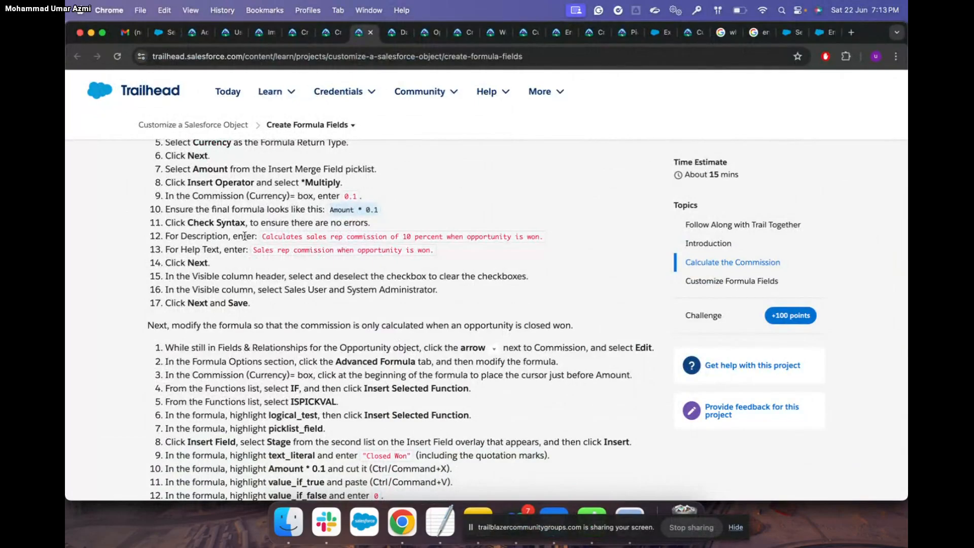
{"action": "left_click_drag", "start_coordinate": [262, 239], "coordinate": [548, 235]}
{"action": "key", "text": "super+c"}
{"action": "key", "text": "ctrl+Up"}
{"action": "left_click", "coordinate": [396, 209]}
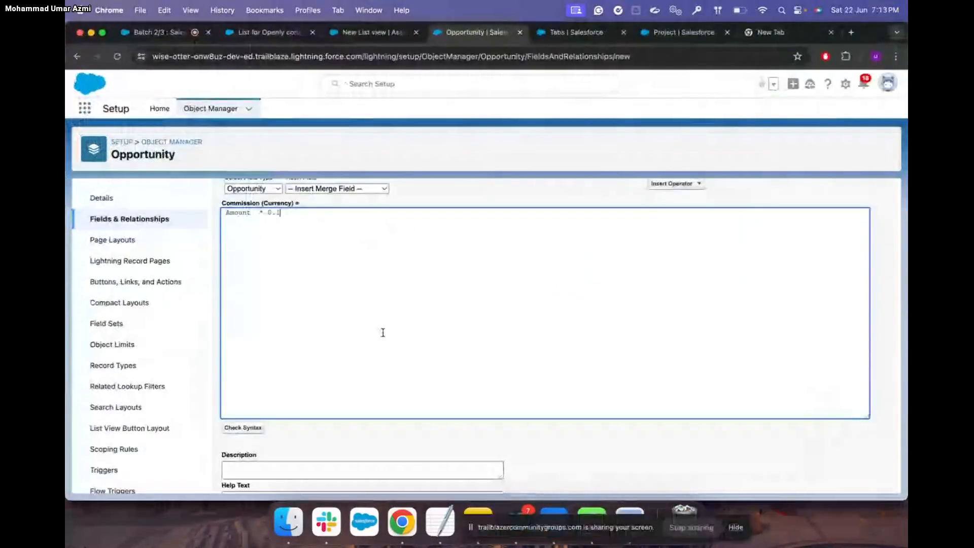
Run Check Syntax on the formula and paste the description into the Description box
{"action": "scroll", "coordinate": [315, 355], "scroll_direction": "down", "scroll_amount": 1}
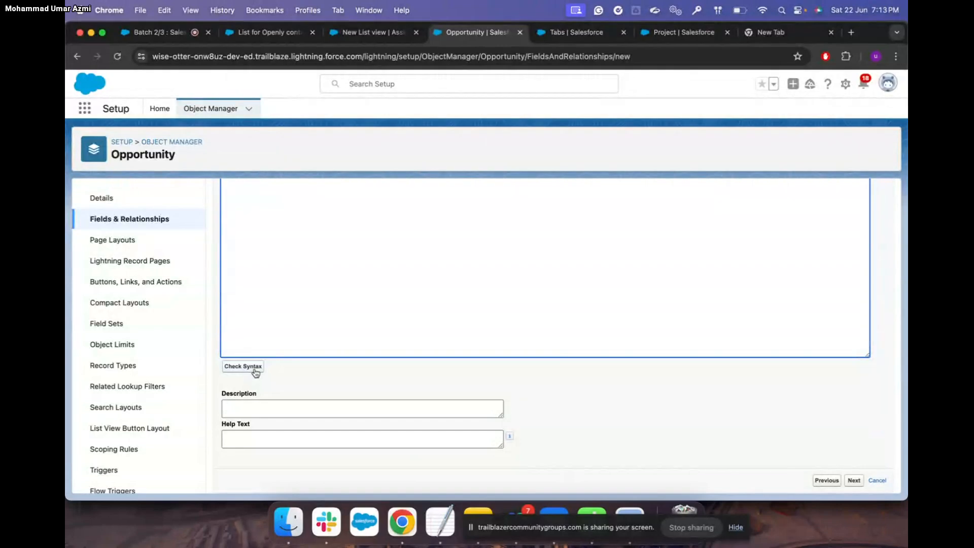
{"action": "left_click", "coordinate": [256, 372]}
{"action": "scroll", "coordinate": [413, 398], "scroll_direction": "down", "scroll_amount": 4}
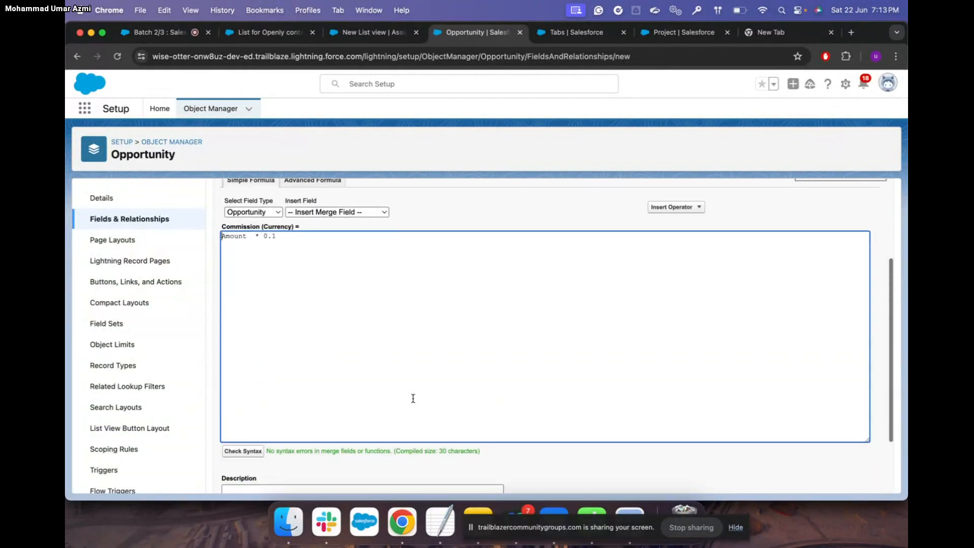
{"action": "scroll", "coordinate": [411, 399], "scroll_direction": "down", "scroll_amount": 2}
{"action": "left_click", "coordinate": [263, 419]}
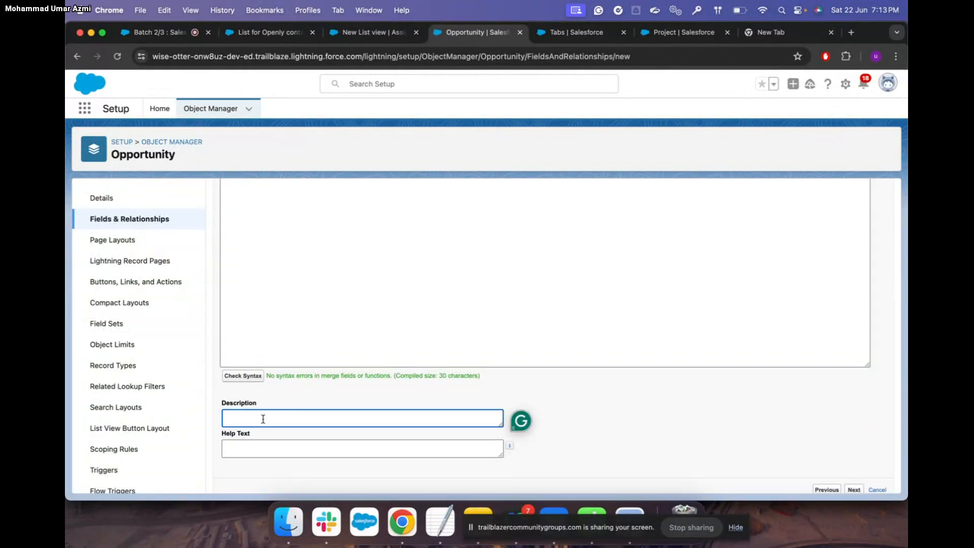
{"action": "key", "text": "super+v"}
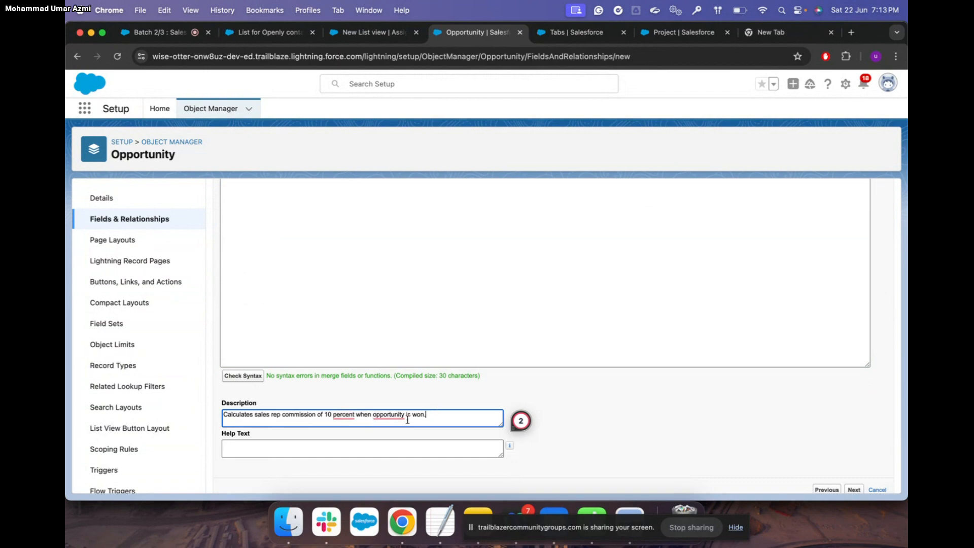
{"action": "scroll", "coordinate": [391, 424], "scroll_direction": "down", "scroll_amount": 1}
{"action": "scroll", "coordinate": [391, 424], "scroll_direction": "down", "scroll_amount": 1}
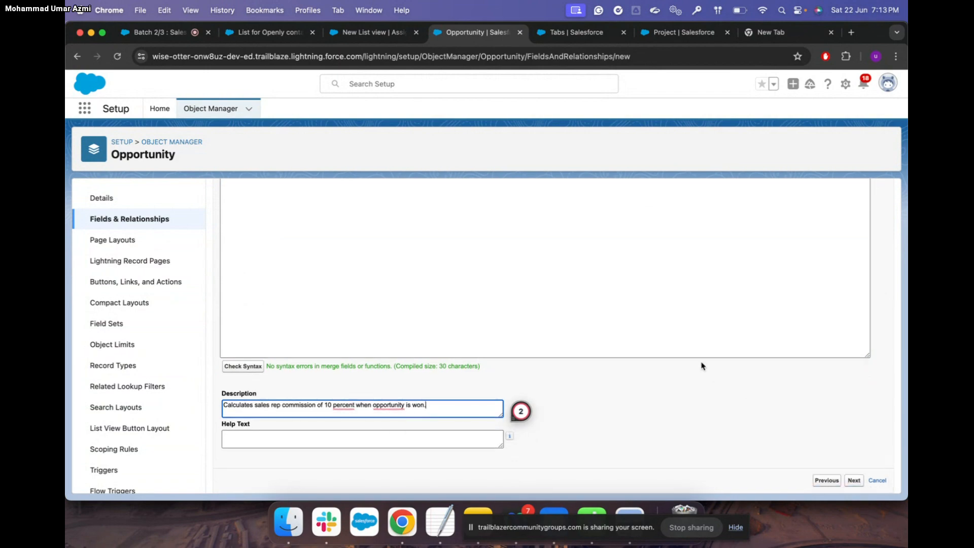
Scroll Trailhead down to the Closed Won commission steps
{"action": "key", "text": "ctrl+Up"}
{"action": "left_click", "coordinate": [363, 288]}
{"action": "scroll", "coordinate": [363, 287], "scroll_direction": "down", "scroll_amount": 3}
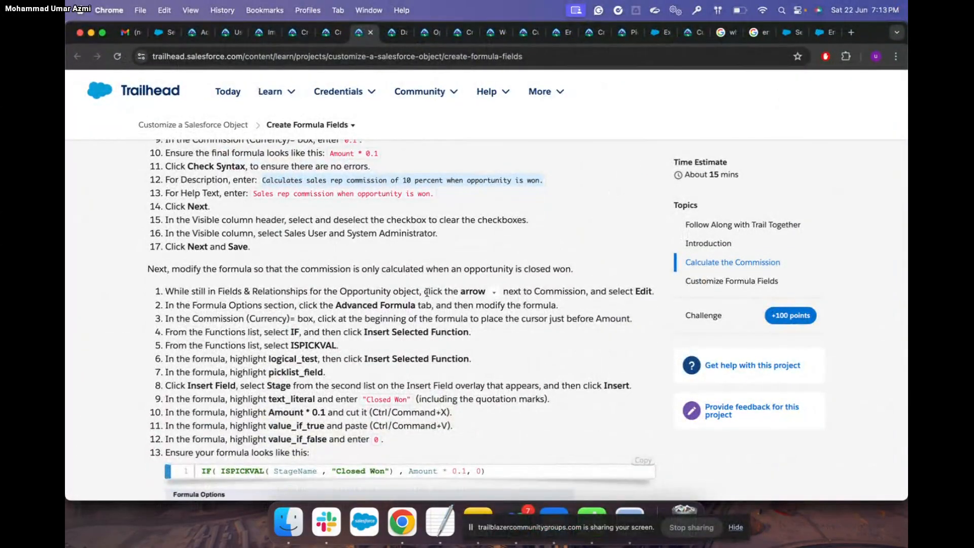
{"action": "scroll", "coordinate": [457, 300], "scroll_direction": "down", "scroll_amount": 1}
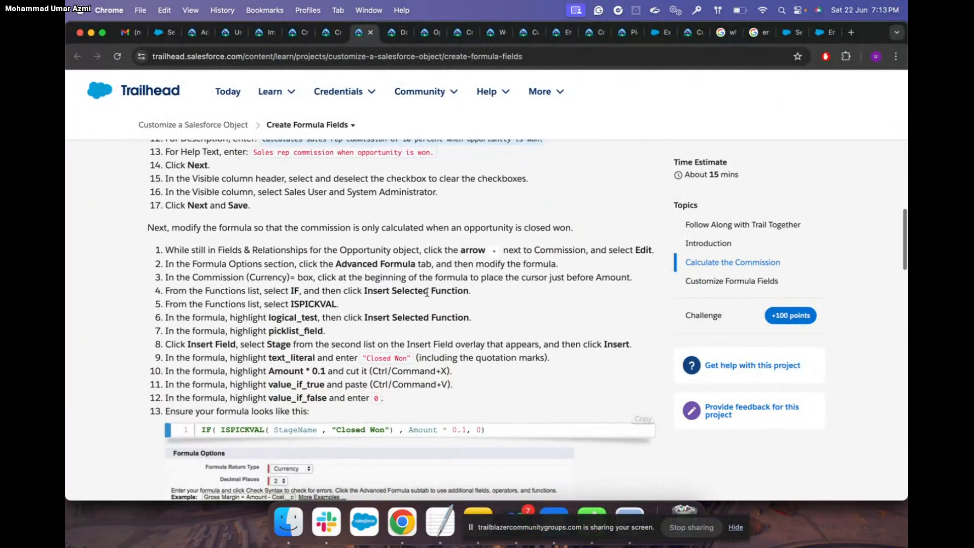
{"action": "scroll", "coordinate": [472, 303], "scroll_direction": "down", "scroll_amount": 1}
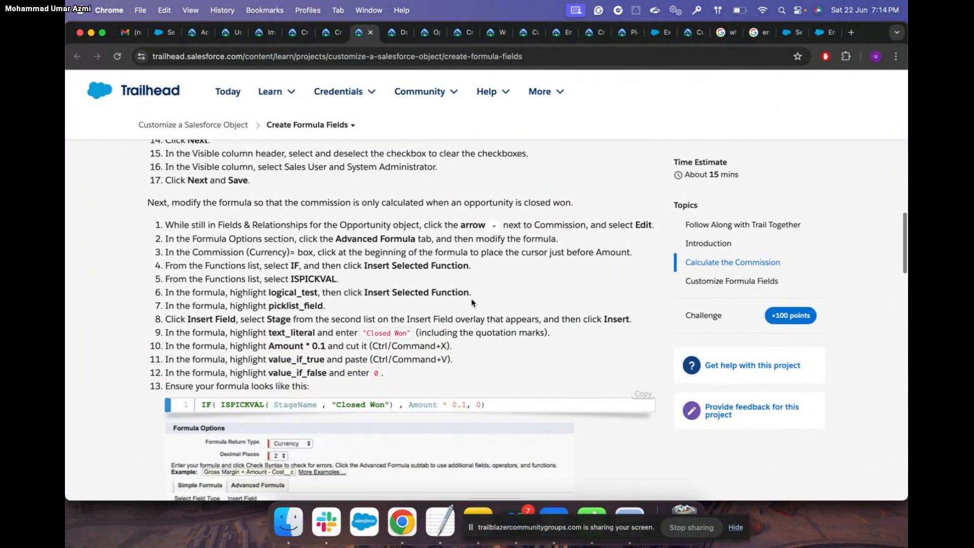
Make Commission visible to all profiles, keep all Opportunity page layouts, and save the field
{"action": "key", "text": "ctrl+Up"}
{"action": "left_click", "coordinate": [417, 230]}
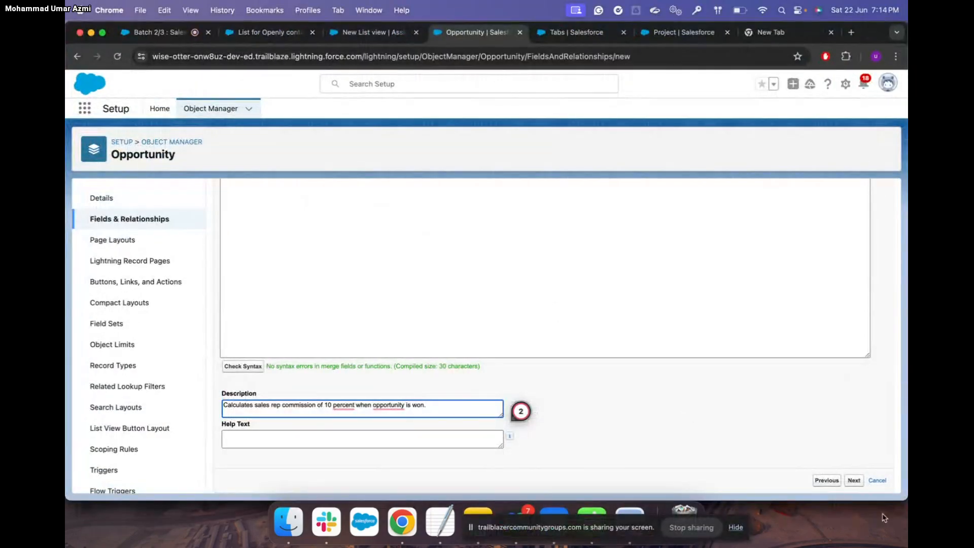
{"action": "left_click", "coordinate": [855, 481]}
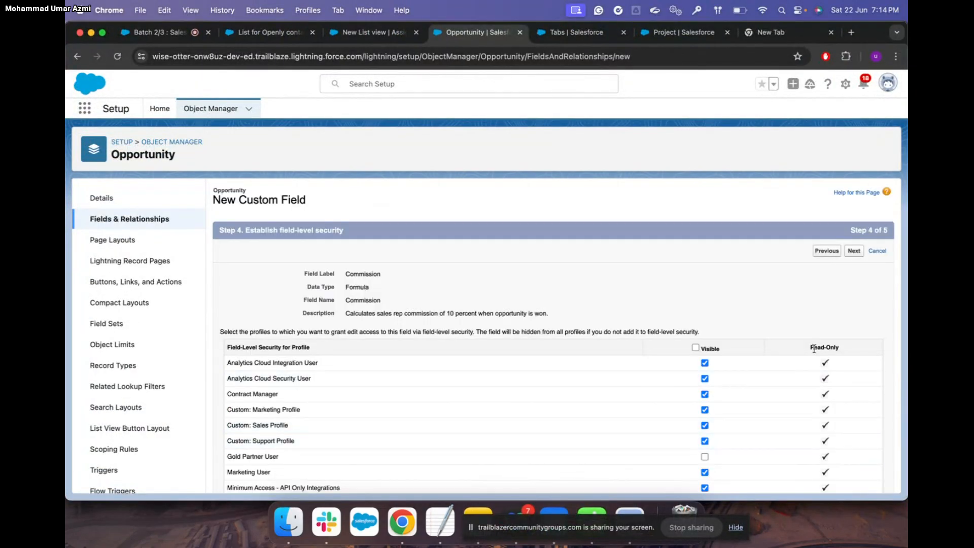
{"action": "scroll", "coordinate": [776, 333], "scroll_direction": "down", "scroll_amount": 3}
{"action": "left_click", "coordinate": [695, 253]}
{"action": "scroll", "coordinate": [781, 355], "scroll_direction": "down", "scroll_amount": 2}
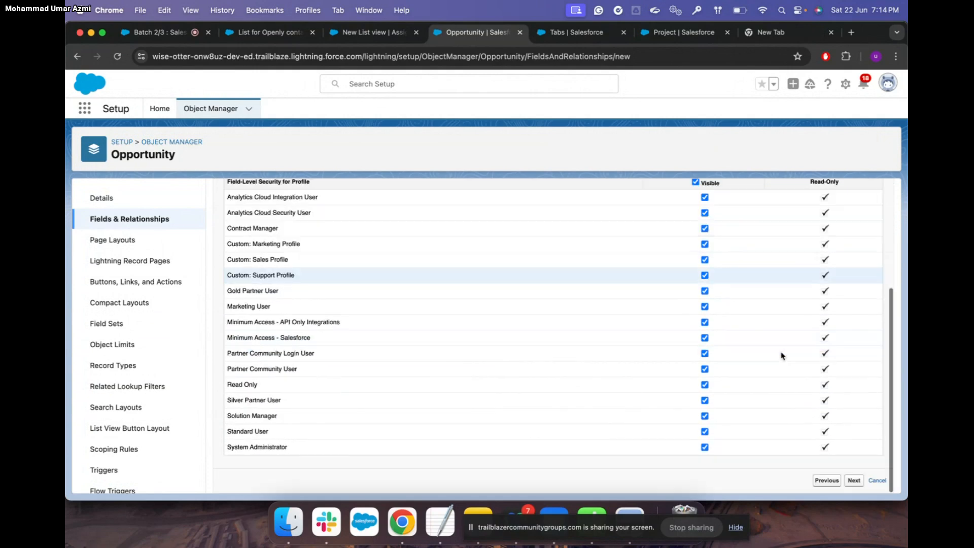
{"action": "left_click", "coordinate": [854, 480]}
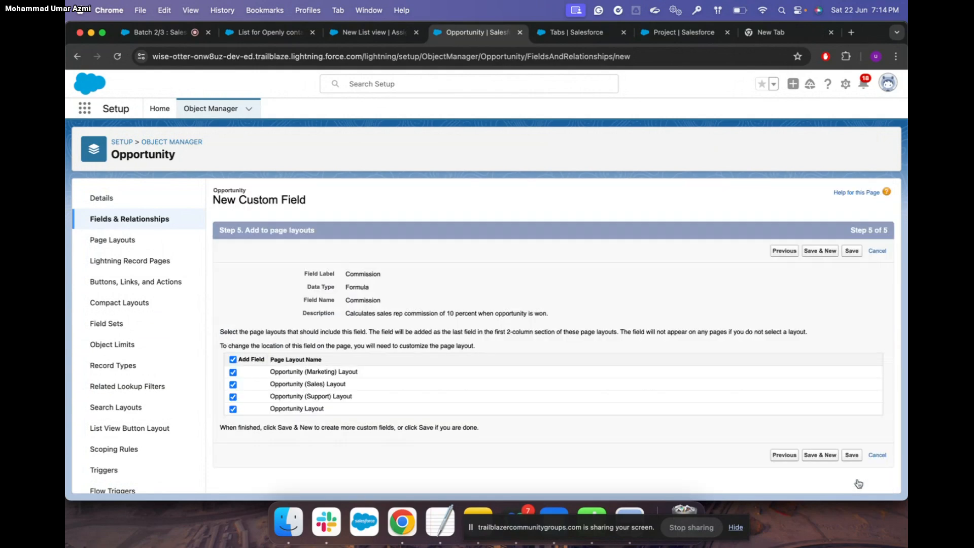
{"action": "left_click", "coordinate": [853, 455]}
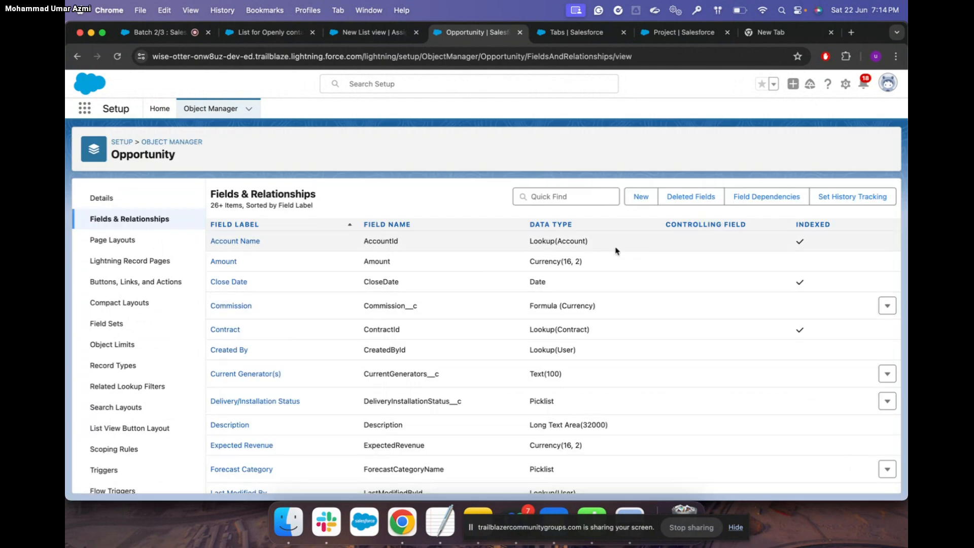
{"action": "left_click", "coordinate": [305, 36]}
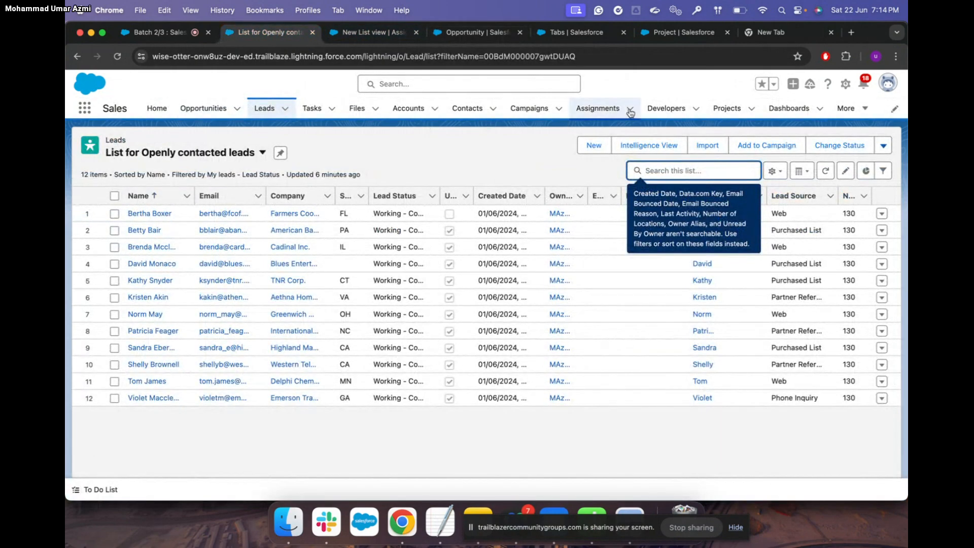
Open Bakery 1's Details, where Commission shows ₹0.00, and start editing its Amount
{"action": "left_click", "coordinate": [206, 109]}
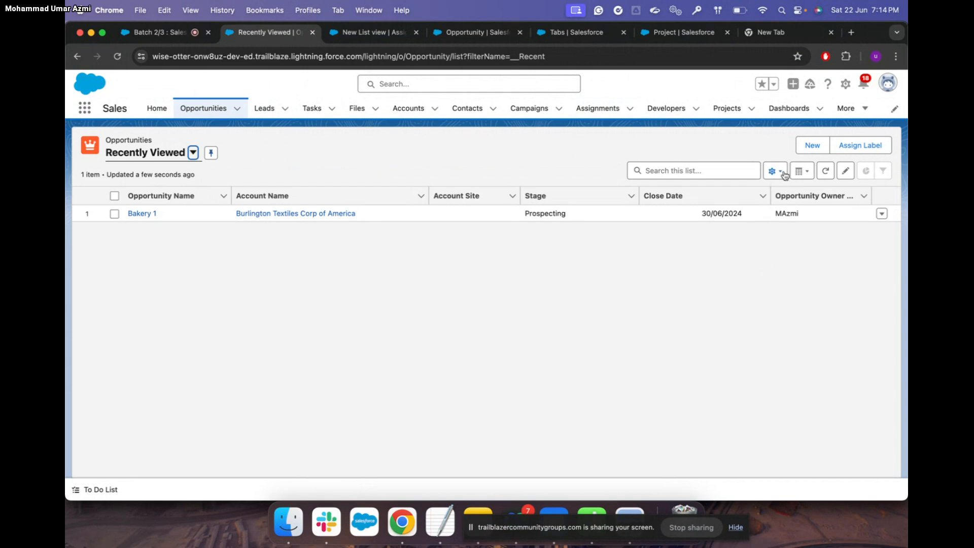
{"action": "left_click", "coordinate": [147, 215]}
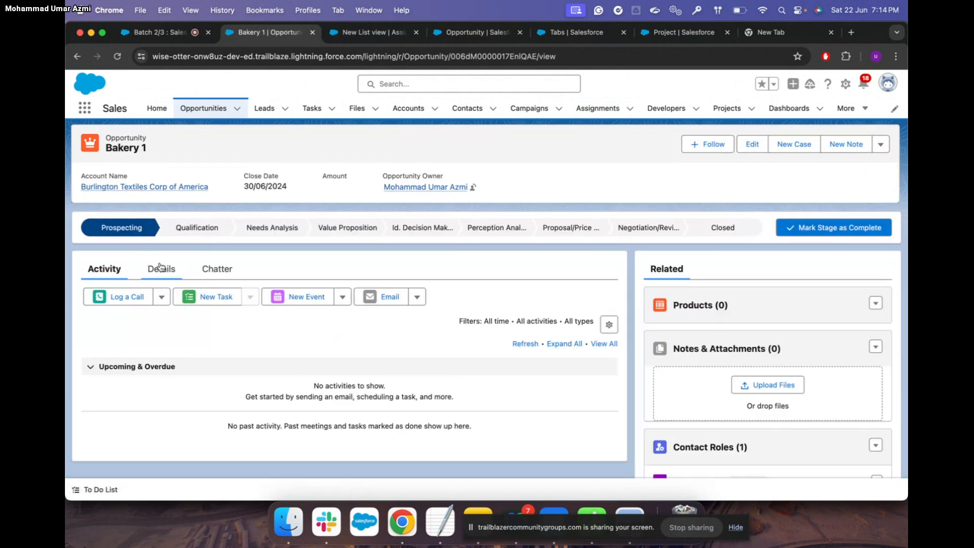
{"action": "left_click", "coordinate": [160, 268]}
{"action": "scroll", "coordinate": [290, 343], "scroll_direction": "down", "scroll_amount": 10}
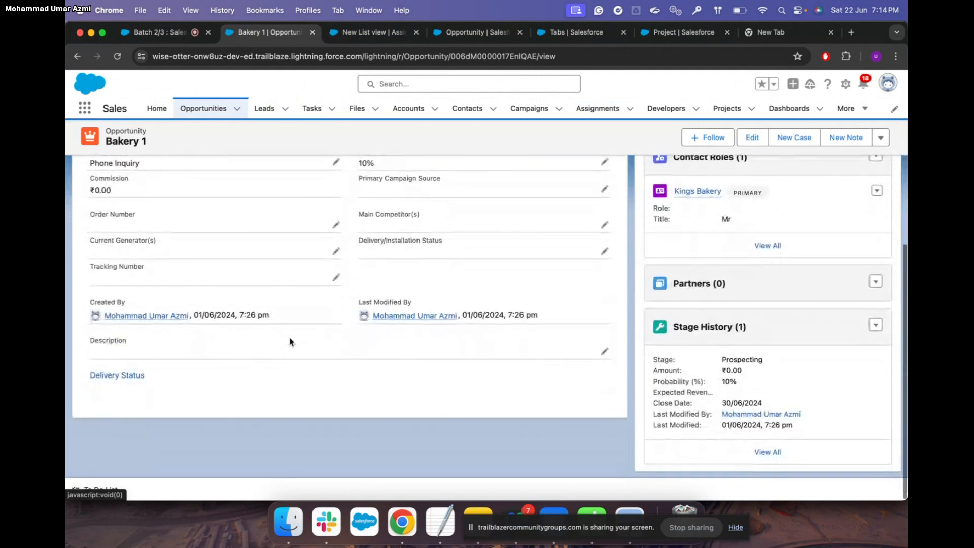
{"action": "scroll", "coordinate": [291, 343], "scroll_direction": "up", "scroll_amount": 3}
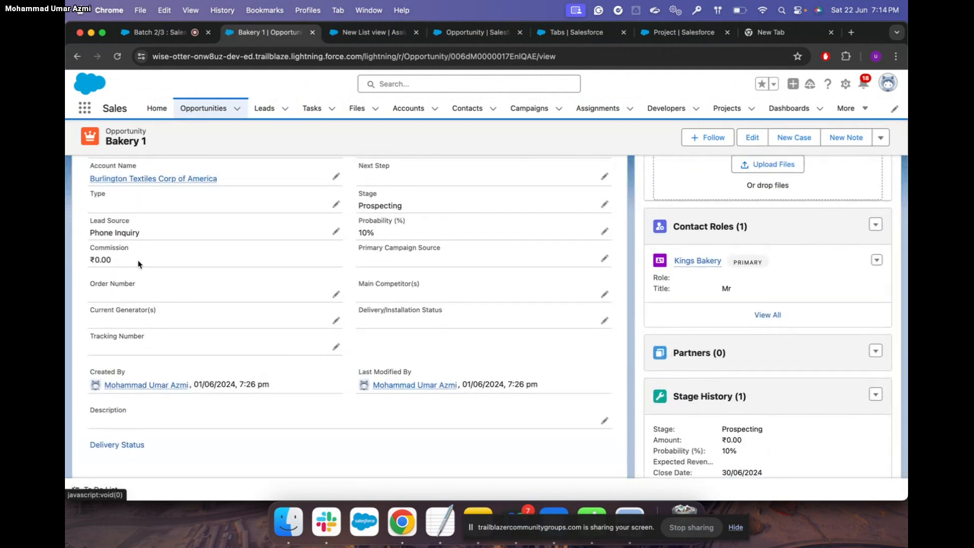
{"action": "scroll", "coordinate": [152, 267], "scroll_direction": "up", "scroll_amount": 4}
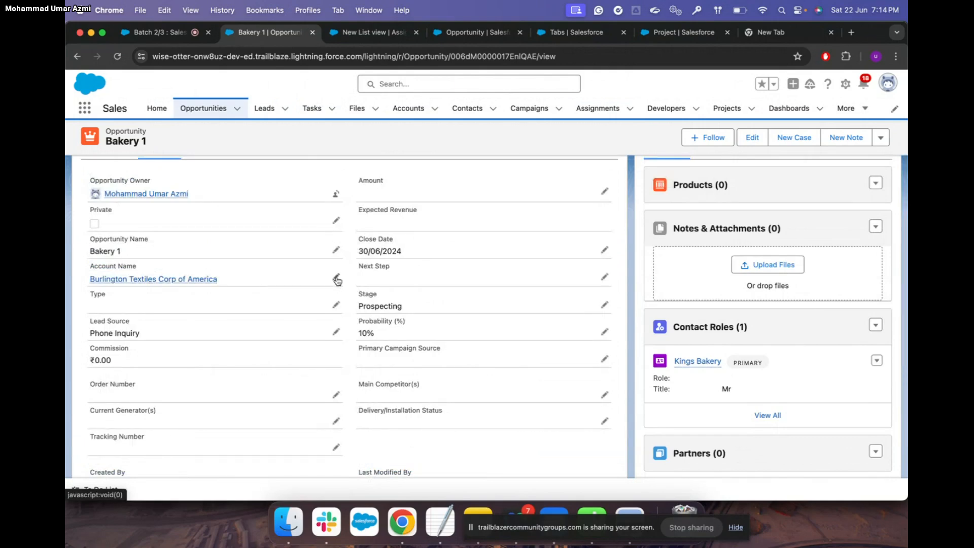
{"action": "left_click", "coordinate": [605, 192]}
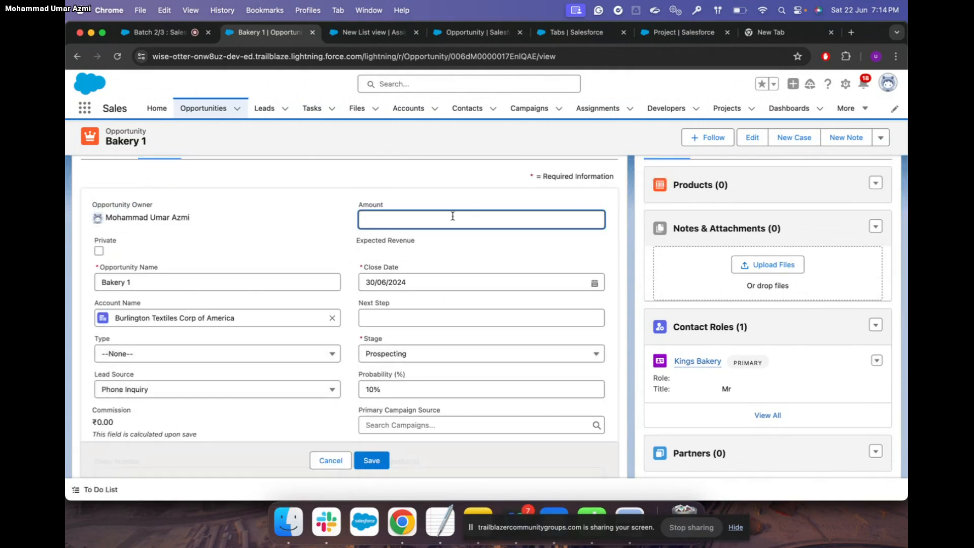
Save Bakery 1's Amount as 9,999, then change it to 5,000
{"action": "type", "text": "9999"}
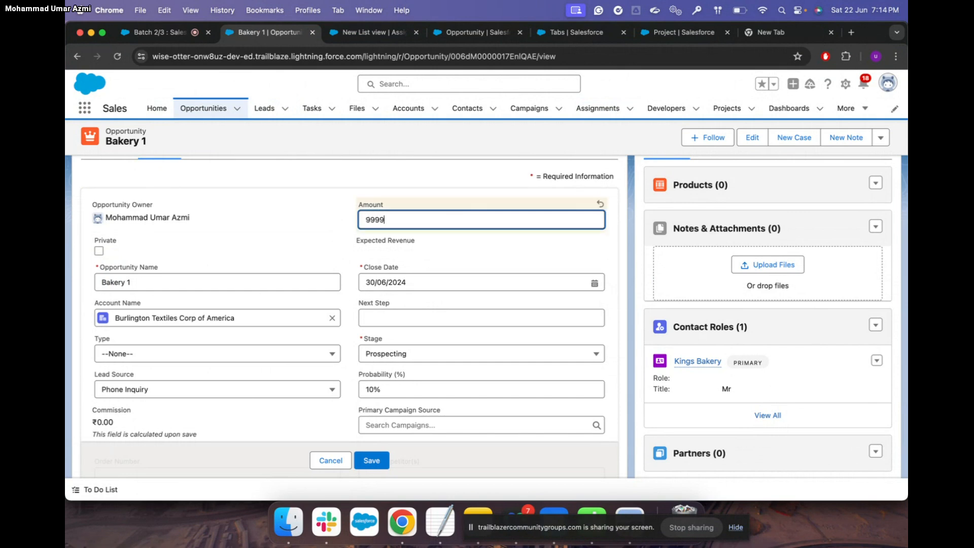
{"action": "left_click", "coordinate": [380, 461]}
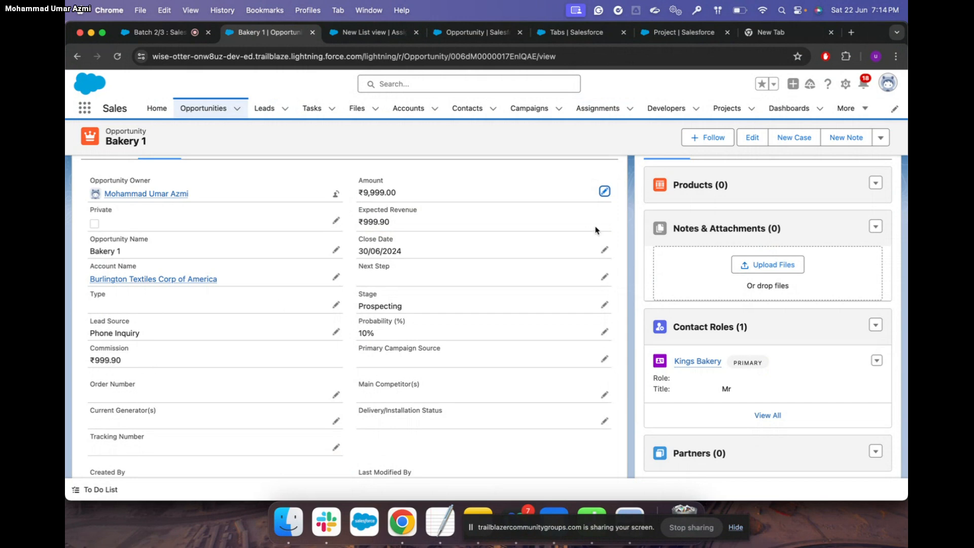
{"action": "left_click", "coordinate": [604, 191]}
{"action": "key", "text": "super+a"}
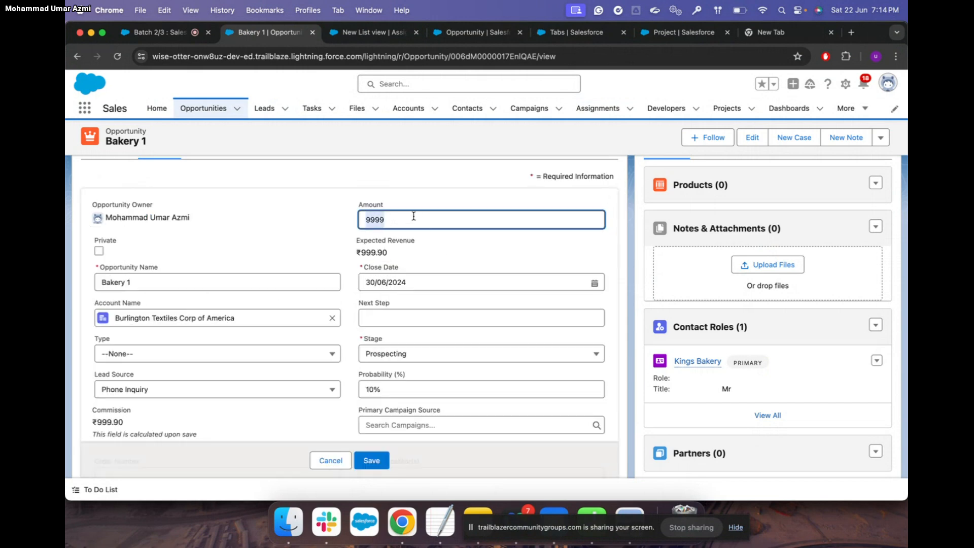
{"action": "key", "text": "BackSpace"}
{"action": "type", "text": "5000"}
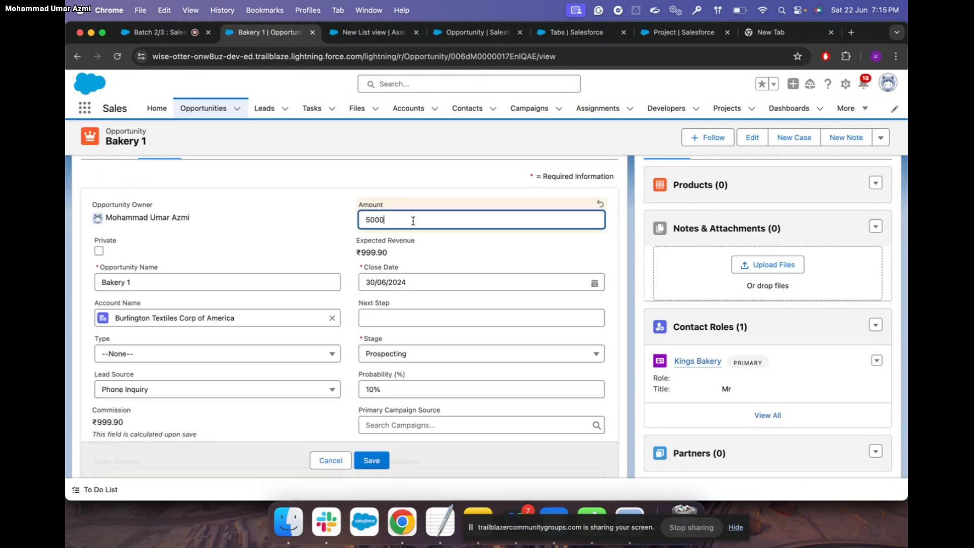
{"action": "left_click", "coordinate": [381, 456]}
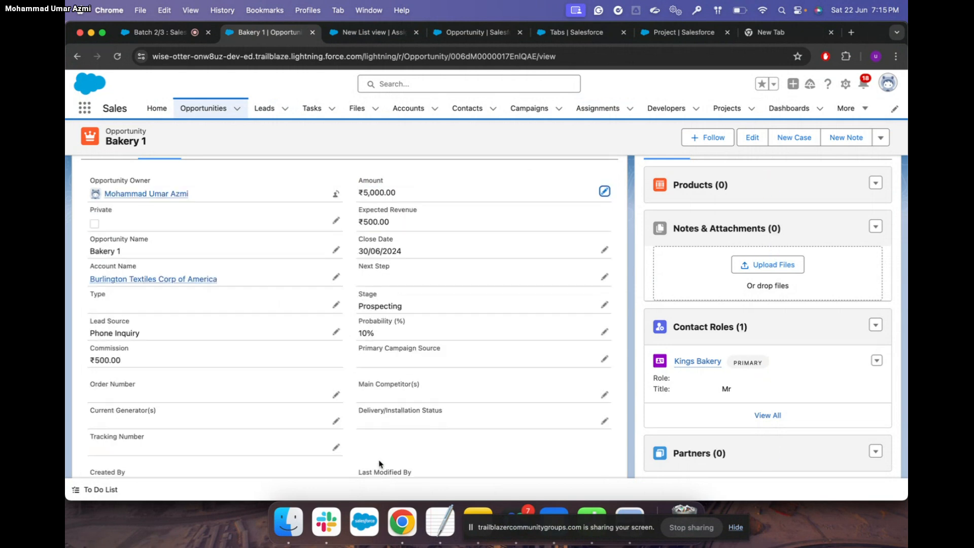
Verify Commission reads ₹500.00 and return to Opportunity's Fields & Relationships tab
{"action": "scroll", "coordinate": [229, 304], "scroll_direction": "up", "scroll_amount": 5}
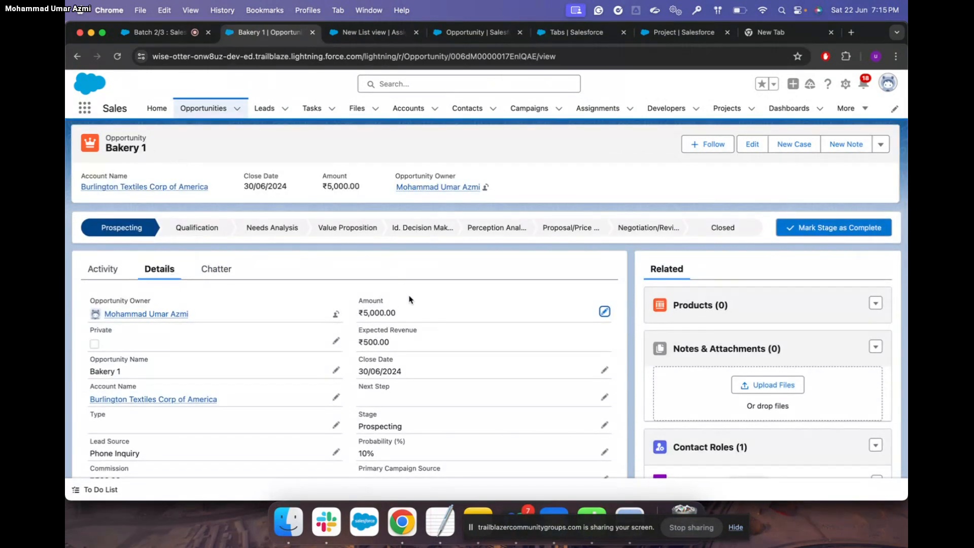
{"action": "scroll", "coordinate": [271, 379], "scroll_direction": "down", "scroll_amount": 3}
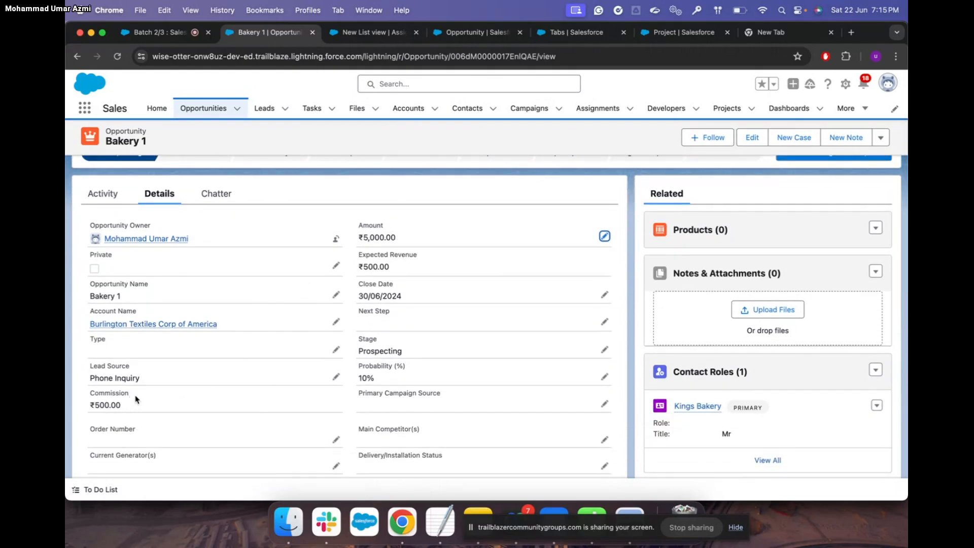
{"action": "scroll", "coordinate": [129, 406], "scroll_direction": "down", "scroll_amount": 1}
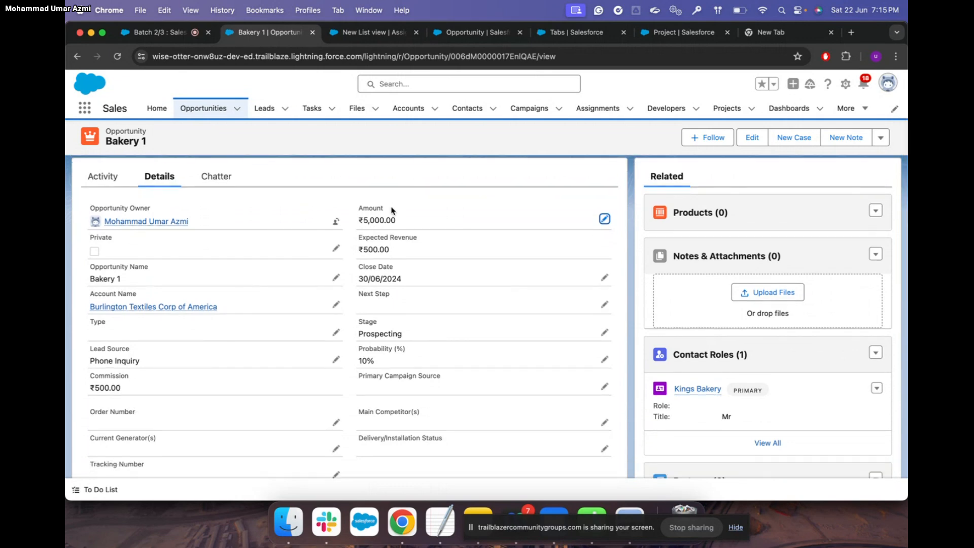
{"action": "left_click", "coordinate": [491, 34]}
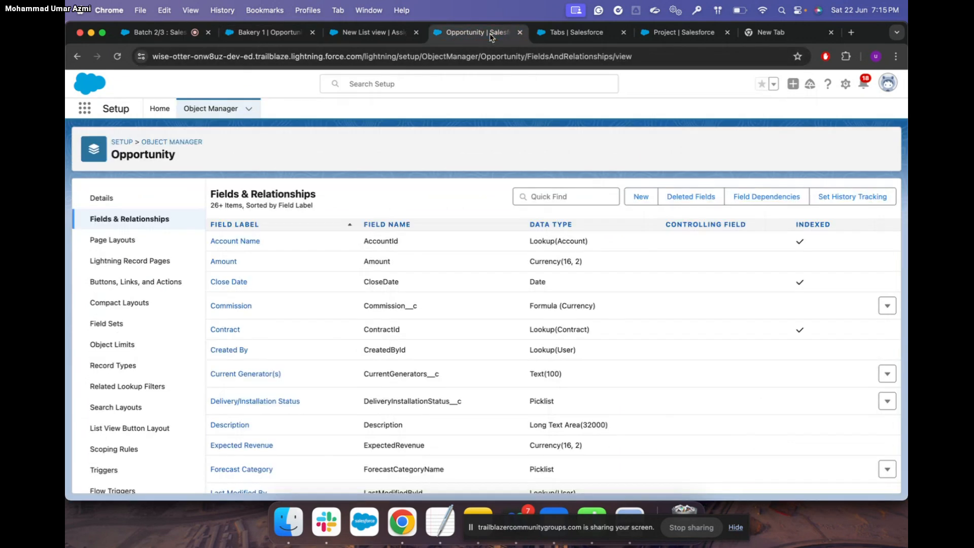
Find Commission with Quick Find 'comm' and open its edit form showing Amount * 0.1
{"action": "left_click", "coordinate": [533, 196]}
{"action": "type", "text": "comm"}
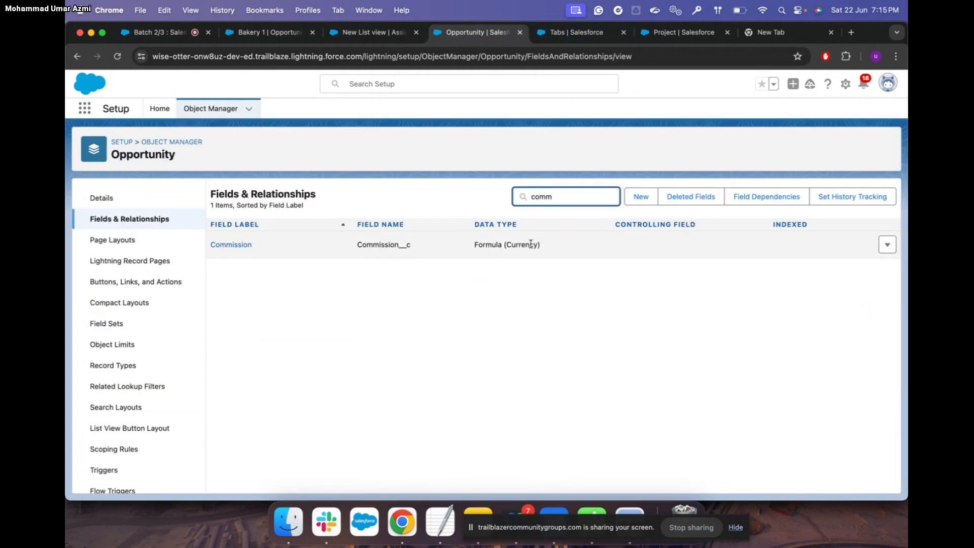
{"action": "left_click", "coordinate": [236, 246]}
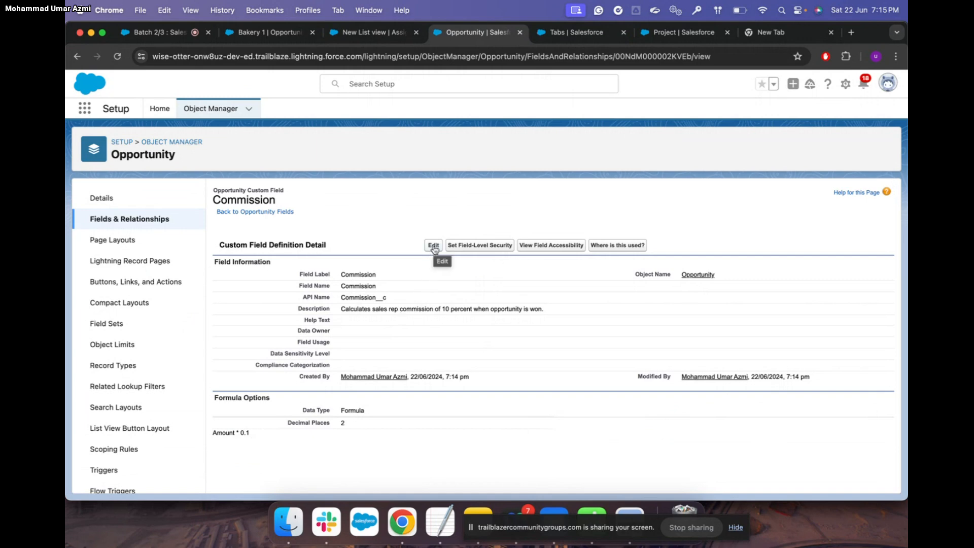
{"action": "left_click", "coordinate": [434, 247]}
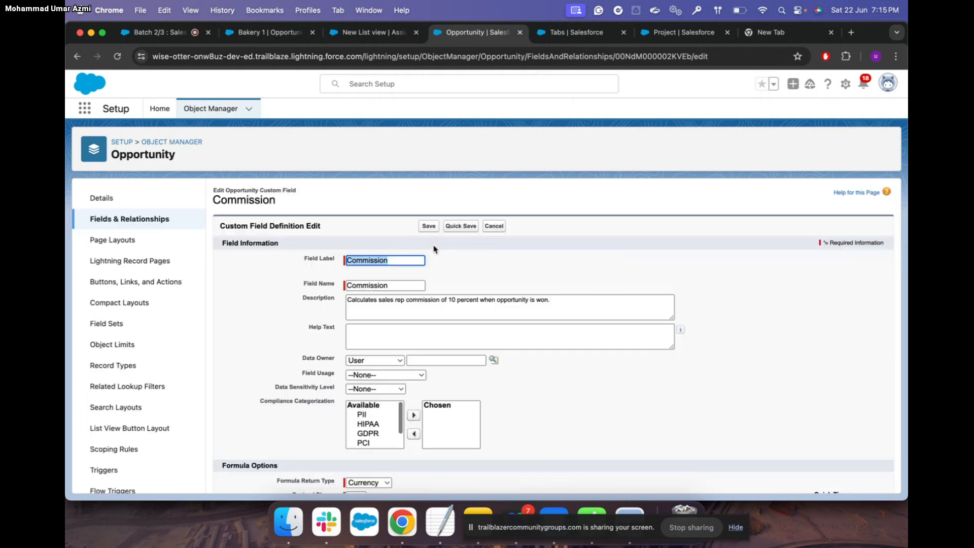
{"action": "scroll", "coordinate": [434, 248], "scroll_direction": "down", "scroll_amount": 5}
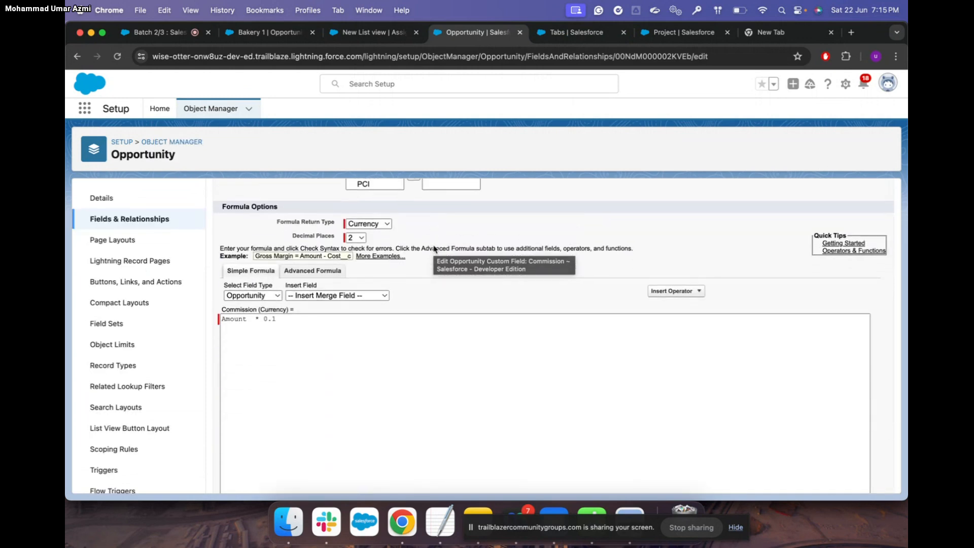
{"action": "key", "text": "ctrl+Up"}
{"action": "left_click", "coordinate": [384, 235]}
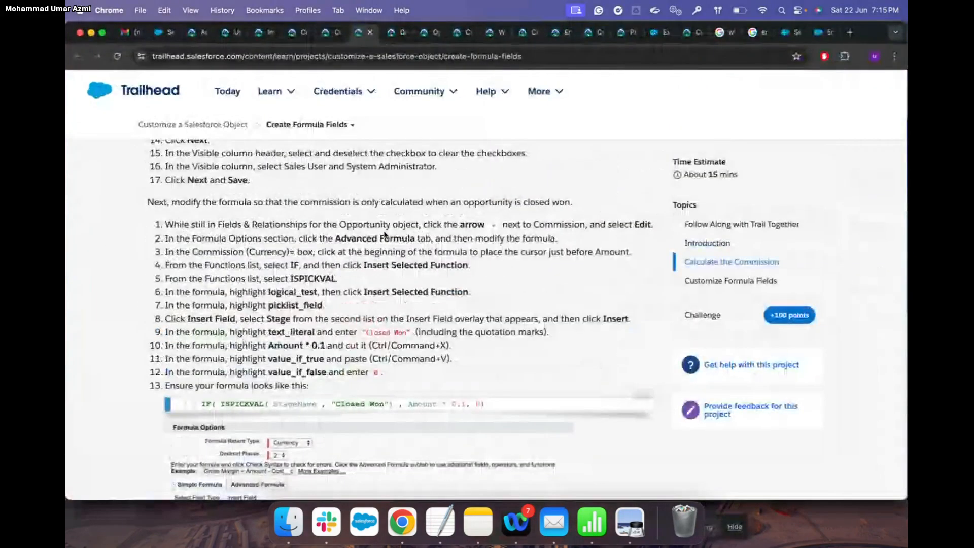
Scroll through Trailhead's steps for limiting commission to Closed Won opportunities
{"action": "scroll", "coordinate": [384, 235], "scroll_direction": "down", "scroll_amount": 4}
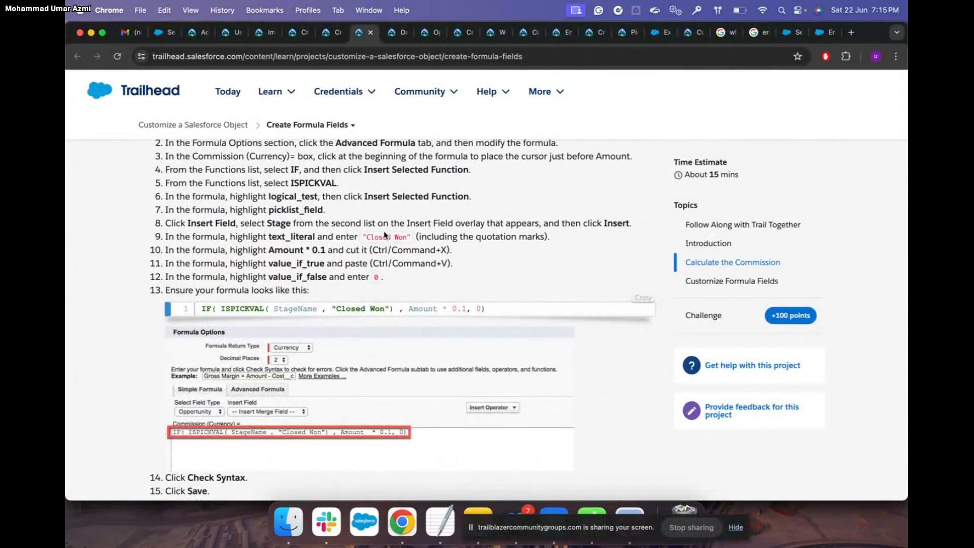
{"action": "scroll", "coordinate": [384, 235], "scroll_direction": "up", "scroll_amount": 3}
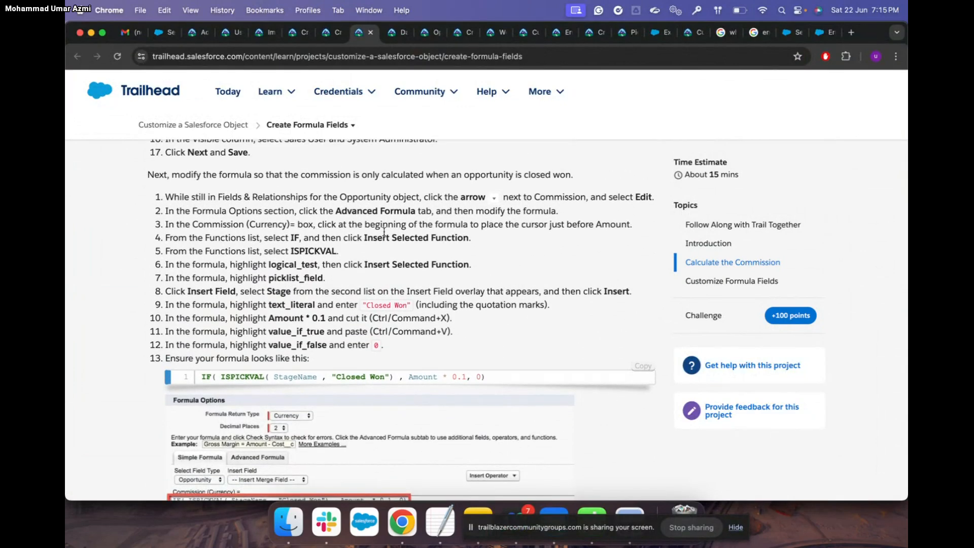
{"action": "scroll", "coordinate": [385, 232], "scroll_direction": "down", "scroll_amount": 3}
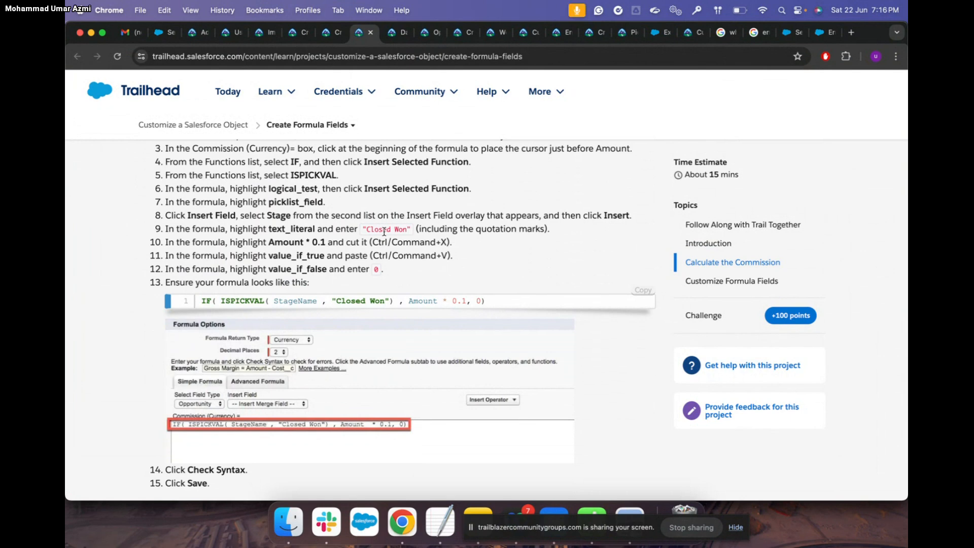
{"action": "key", "text": "ctrl+Up"}
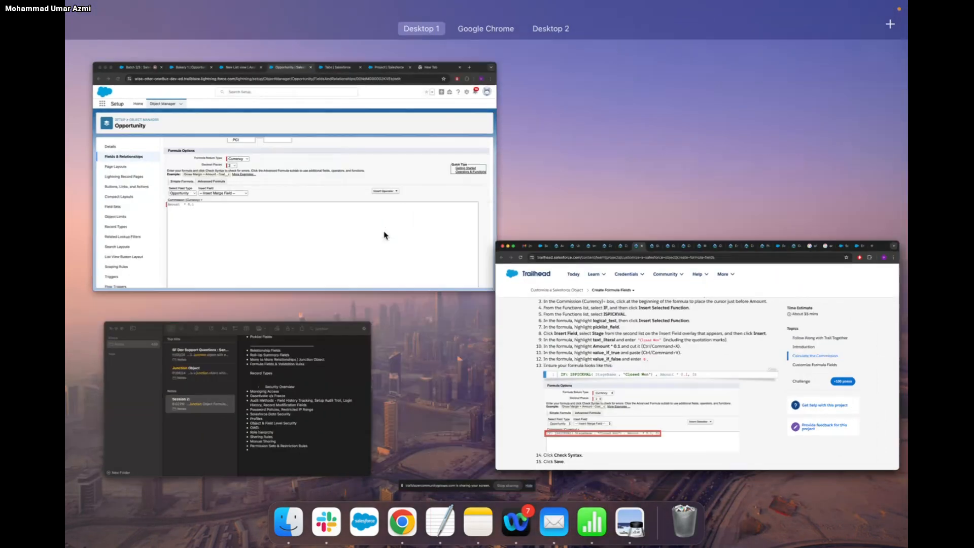
Go back to Salesforce and show the All Opportunities list view
{"action": "left_click", "coordinate": [384, 234]}
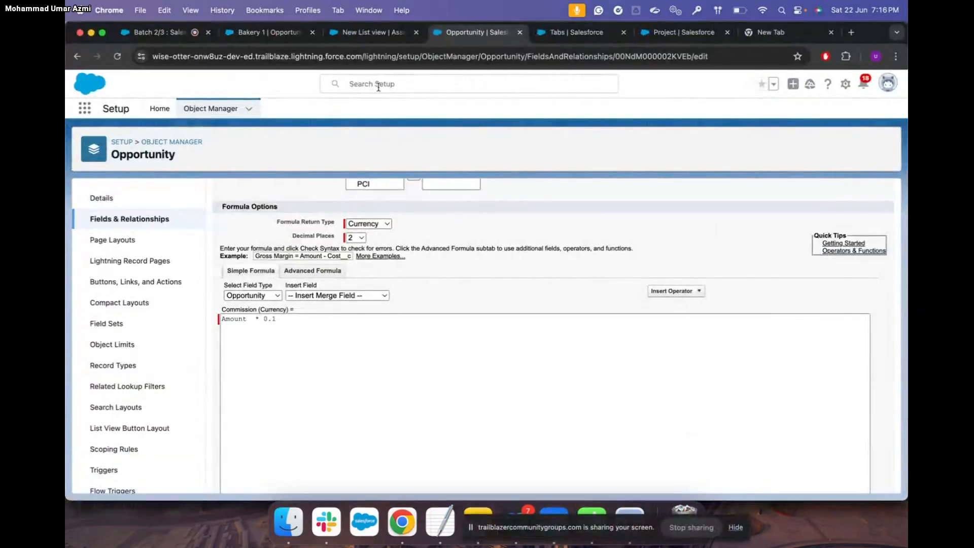
{"action": "left_click", "coordinate": [272, 32]}
{"action": "left_click", "coordinate": [204, 109]}
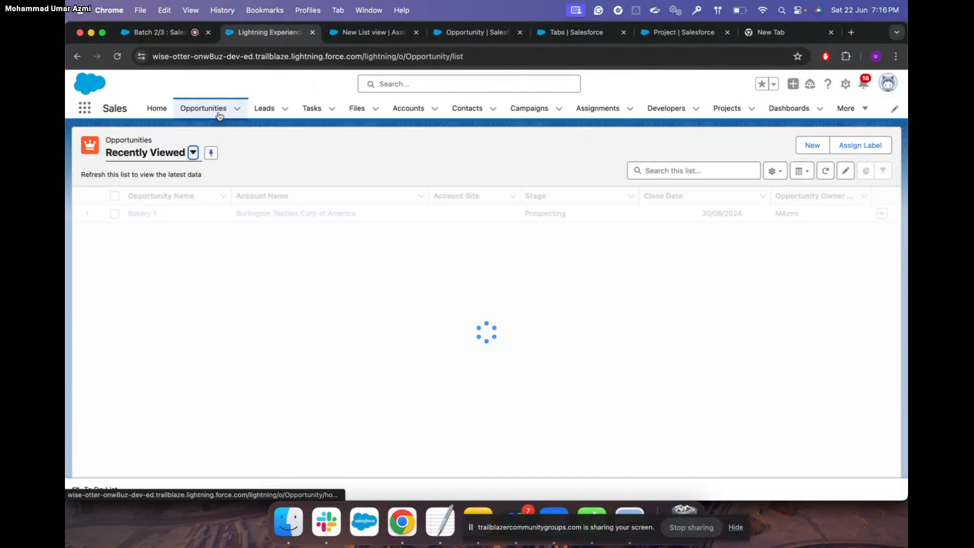
{"action": "left_click", "coordinate": [194, 152]}
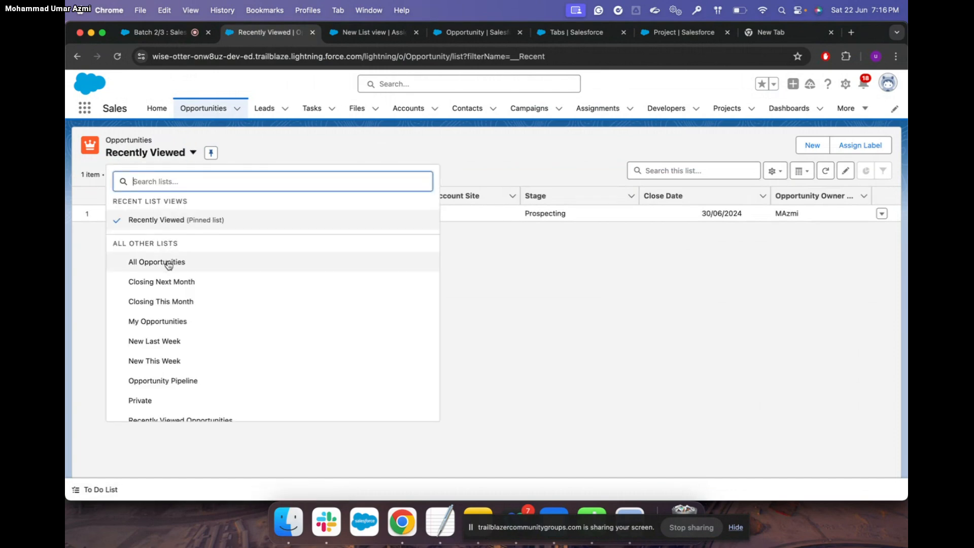
{"action": "left_click", "coordinate": [169, 261]}
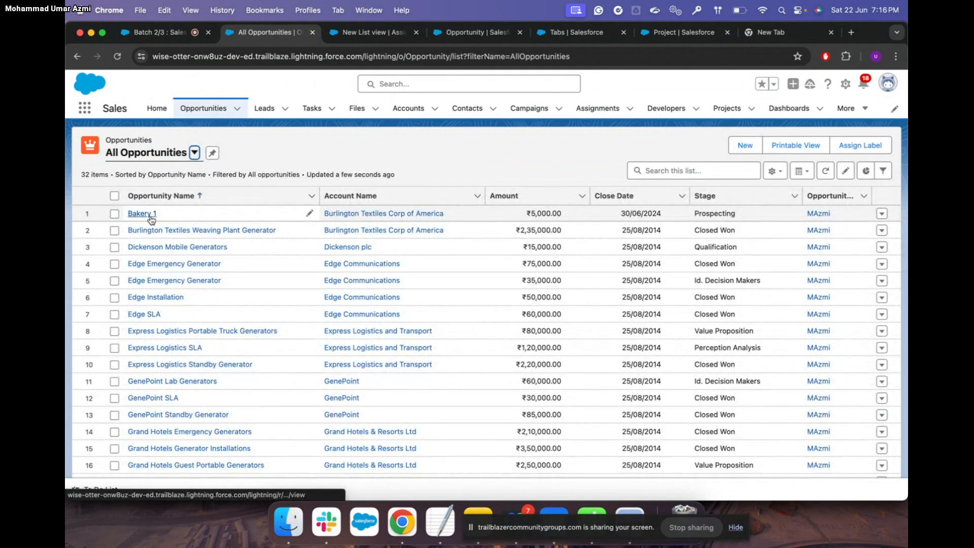
Add Commission to the list's displayed fields, order it directly after Amount, and save
{"action": "left_click", "coordinate": [785, 174]}
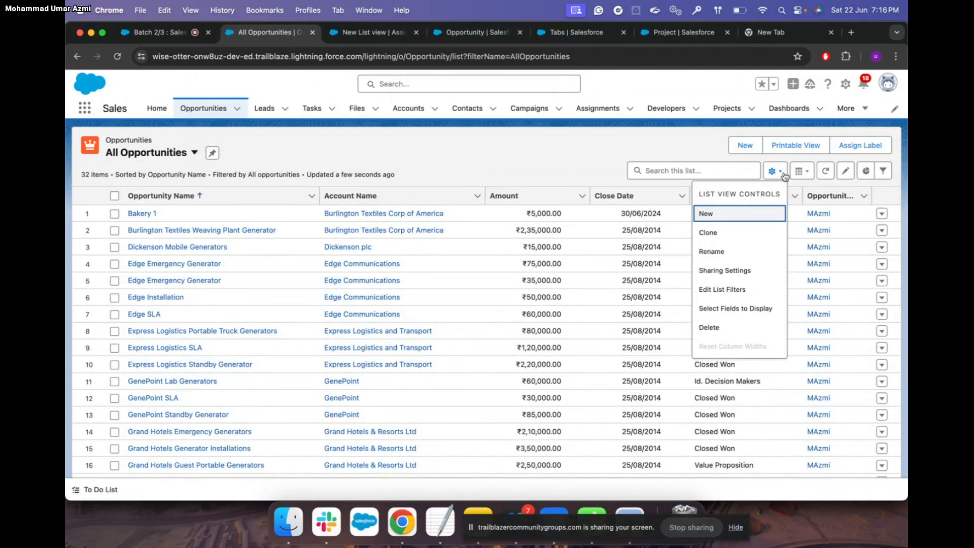
{"action": "left_click", "coordinate": [746, 308]}
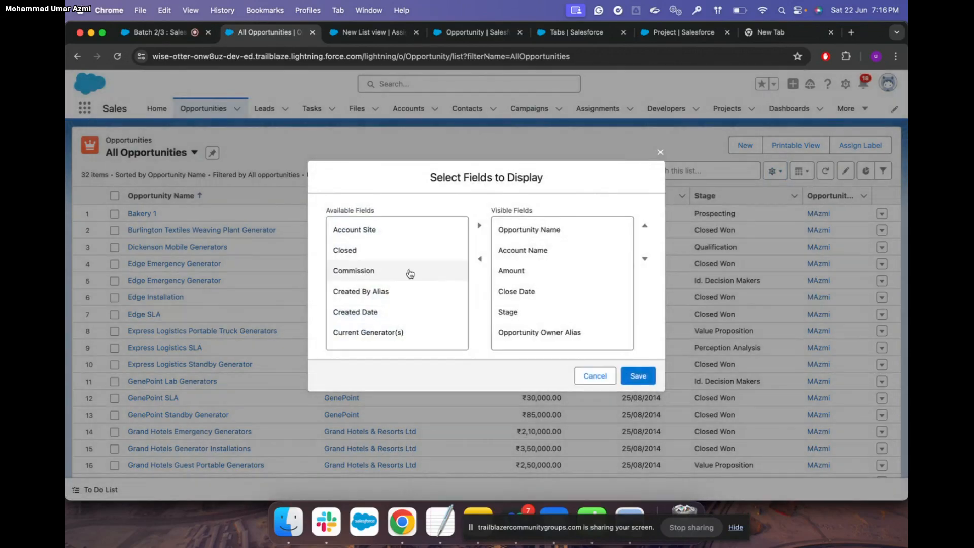
{"action": "left_click", "coordinate": [409, 273]}
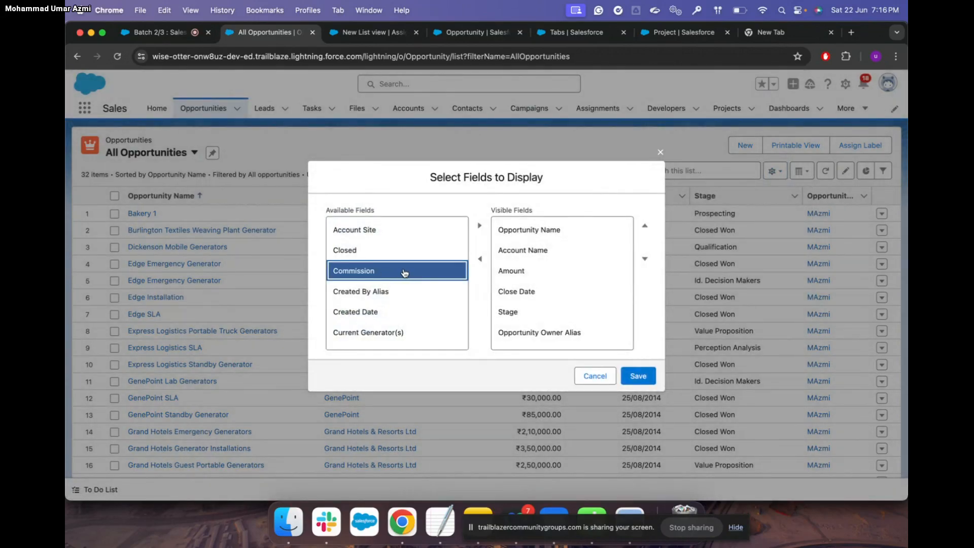
{"action": "left_click", "coordinate": [479, 226]}
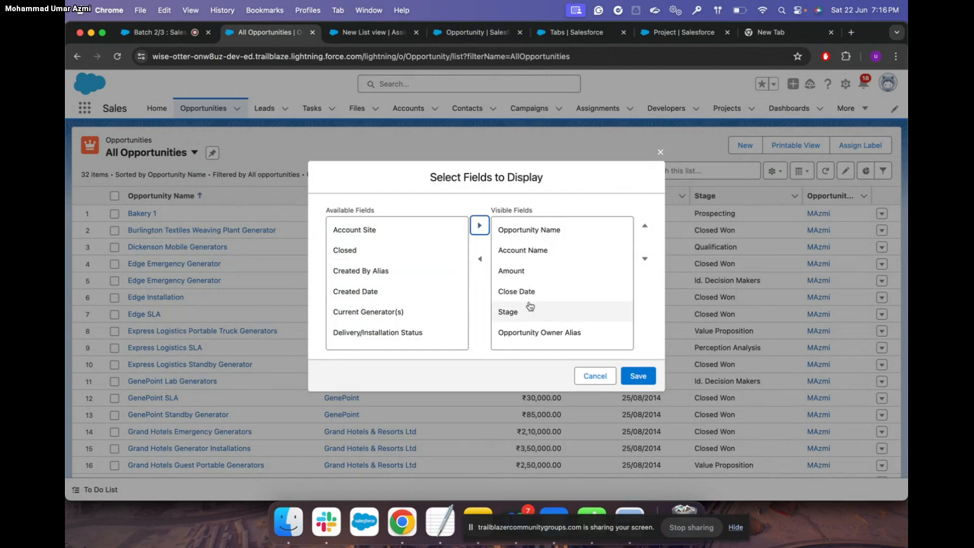
{"action": "scroll", "coordinate": [530, 306], "scroll_direction": "down", "scroll_amount": 2}
{"action": "left_click", "coordinate": [522, 338]}
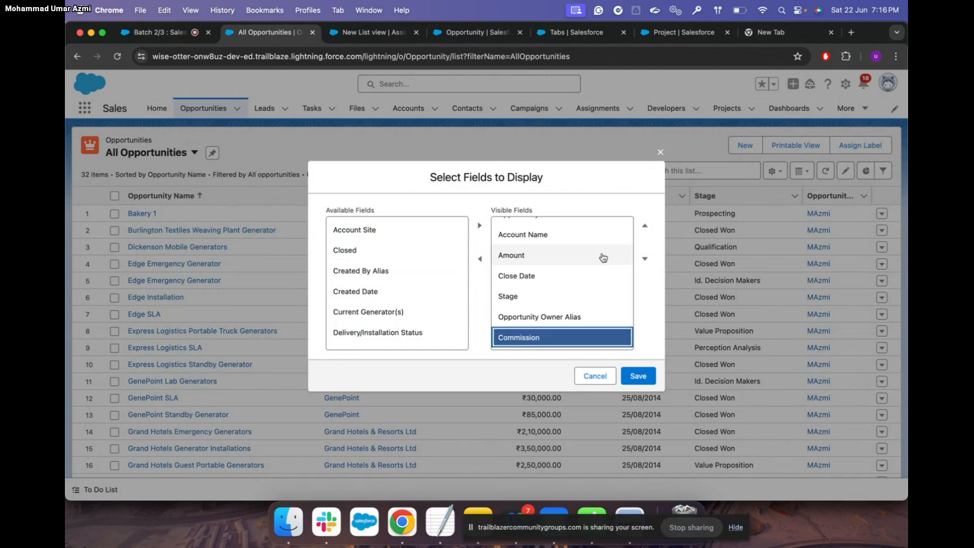
{"action": "left_click", "coordinate": [645, 226]}
{"action": "left_click", "coordinate": [645, 226]}
{"action": "left_click", "coordinate": [645, 226]}
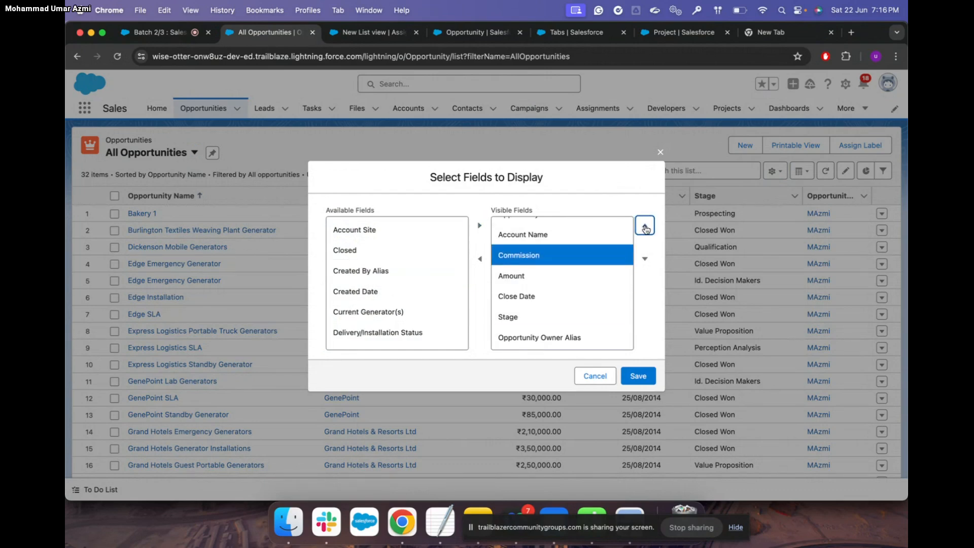
{"action": "left_click", "coordinate": [645, 259]}
{"action": "left_click", "coordinate": [637, 376]}
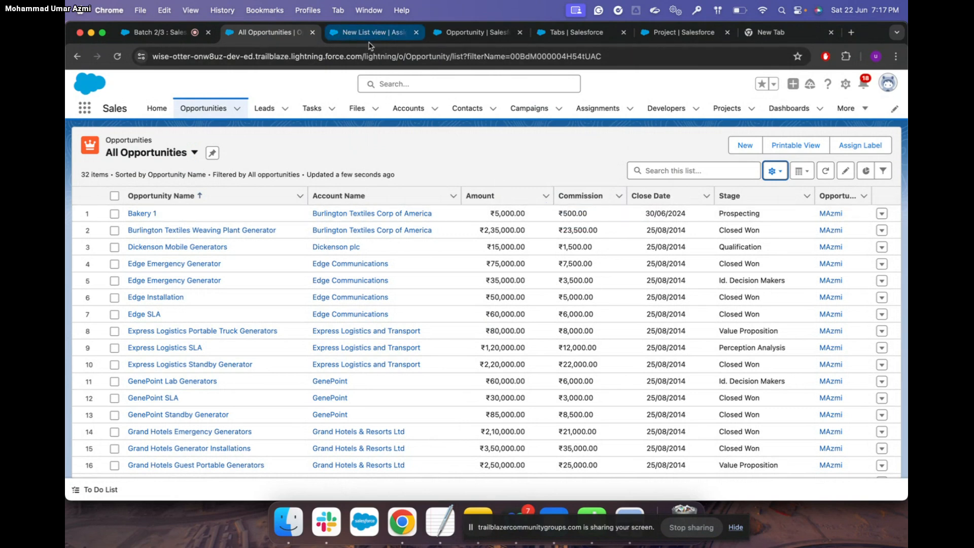
Return to the Commission formula editor with the caret after Amount * 0.1
{"action": "left_click", "coordinate": [485, 33]}
{"action": "left_click", "coordinate": [285, 321]}
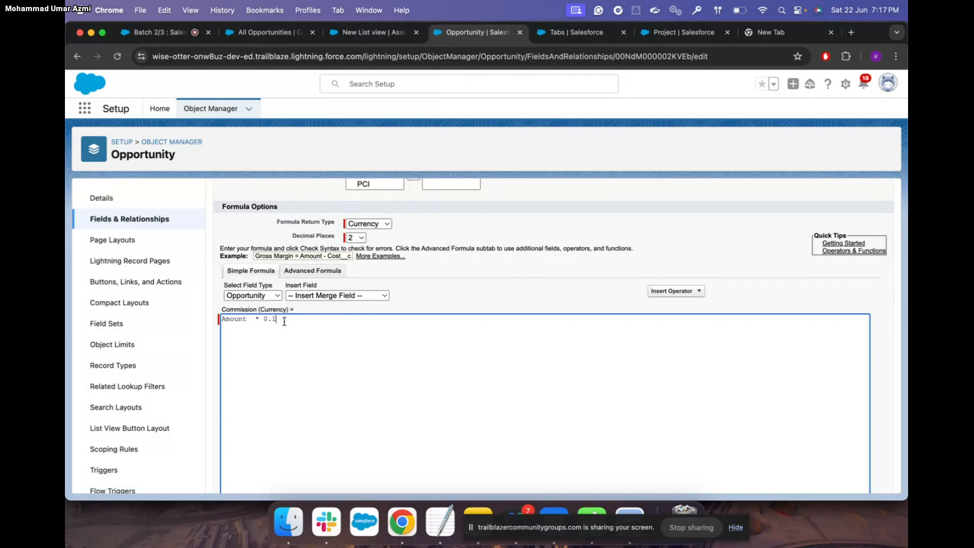
Check the opportunities list, then switch the Commission formula editor to Advanced Formula
{"action": "left_click", "coordinate": [269, 32]}
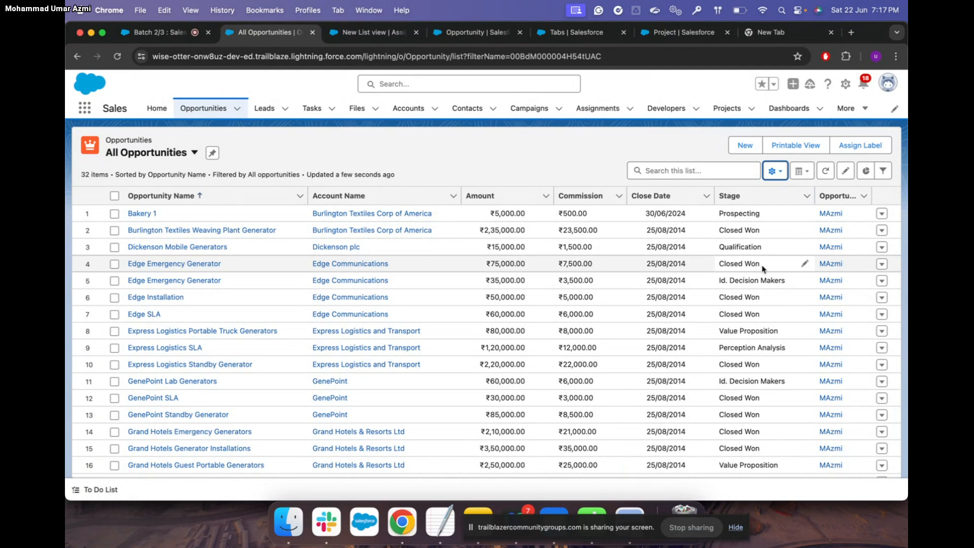
{"action": "left_click", "coordinate": [477, 33]}
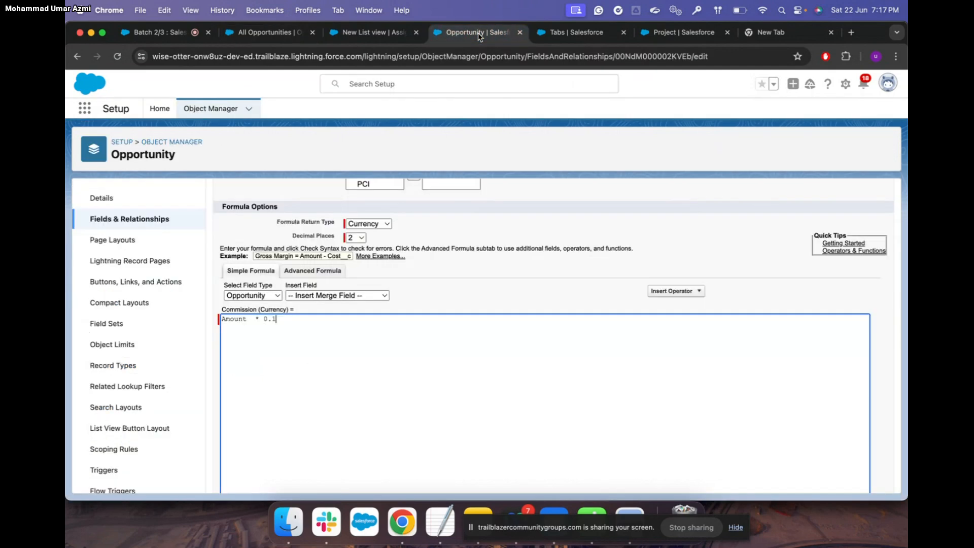
{"action": "left_click", "coordinate": [324, 272]}
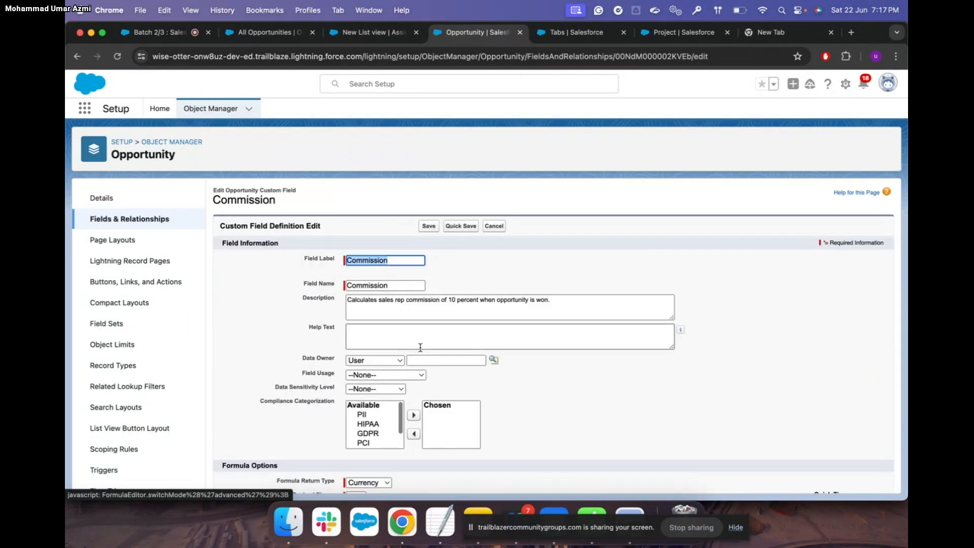
Browse the Opportunity fields in Insert Field, then close it without inserting anything
{"action": "scroll", "coordinate": [420, 348], "scroll_direction": "down", "scroll_amount": 3}
{"action": "scroll", "coordinate": [420, 348], "scroll_direction": "down", "scroll_amount": 6}
{"action": "scroll", "coordinate": [421, 348], "scroll_direction": "up", "scroll_amount": 2}
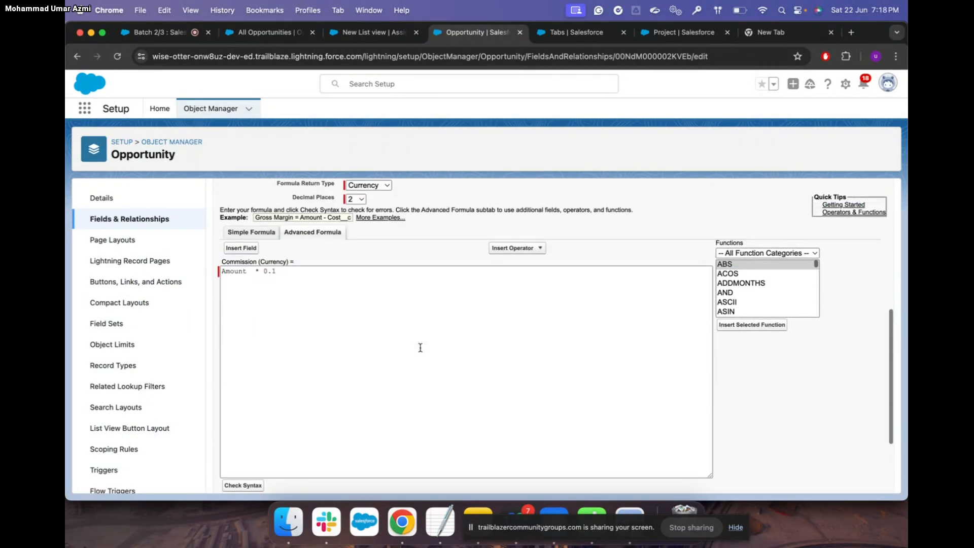
{"action": "scroll", "coordinate": [420, 348], "scroll_direction": "up", "scroll_amount": 1}
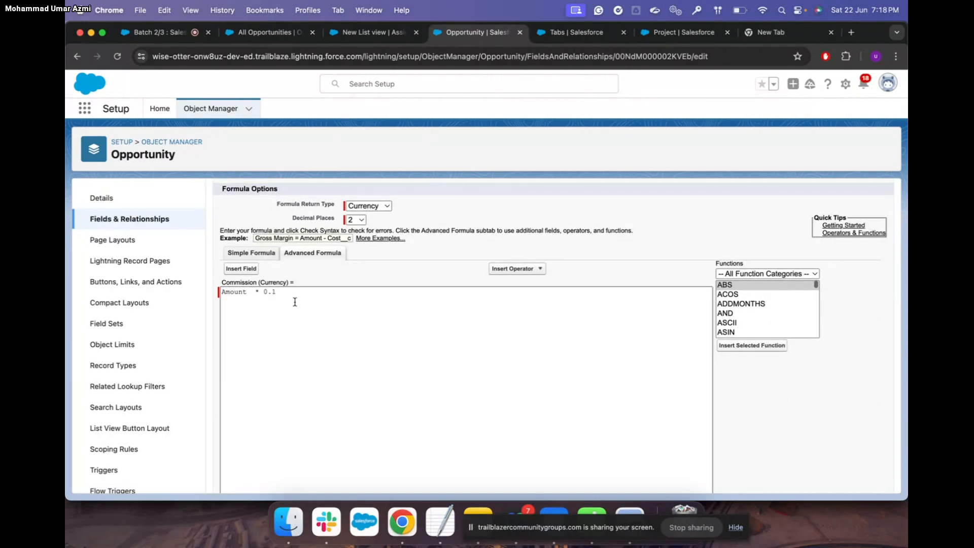
{"action": "left_click", "coordinate": [242, 268]}
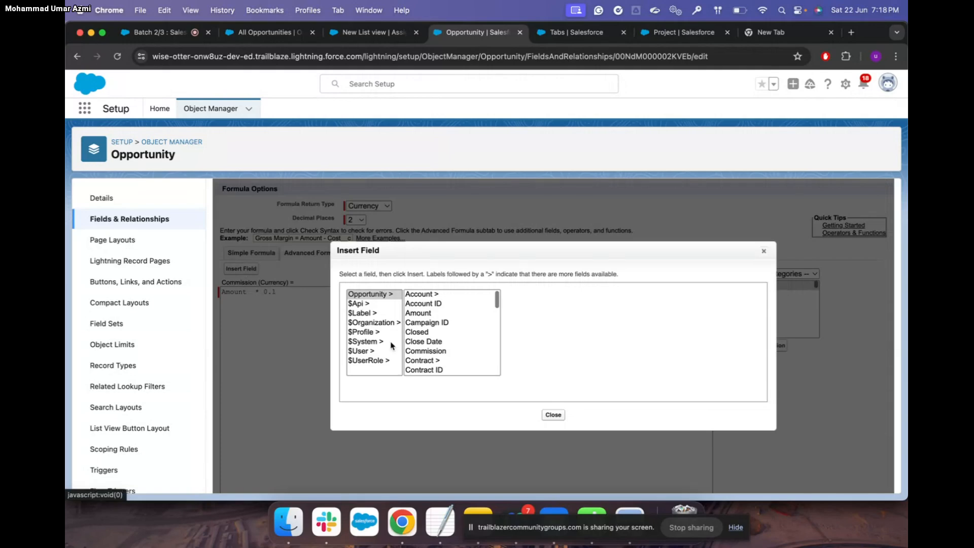
{"action": "scroll", "coordinate": [440, 337], "scroll_direction": "down", "scroll_amount": 5}
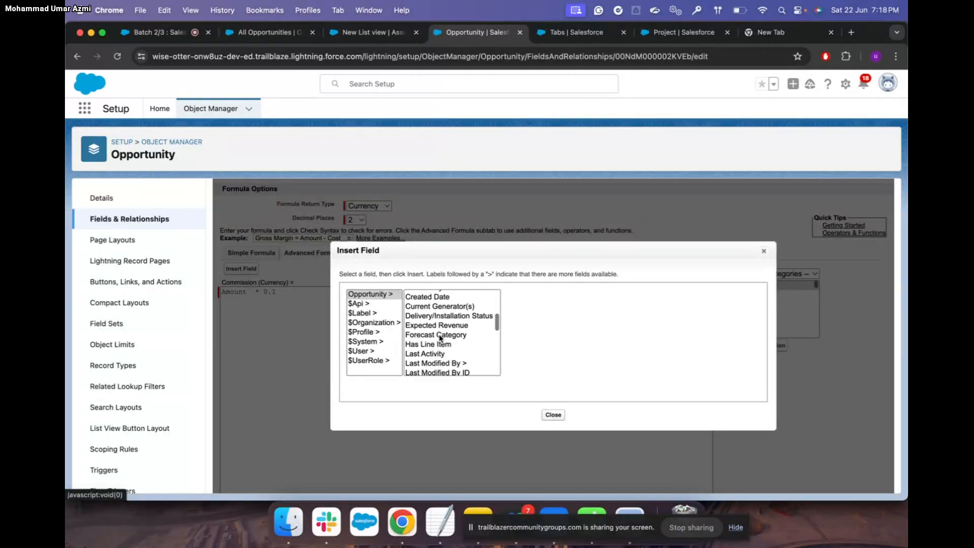
{"action": "scroll", "coordinate": [440, 338], "scroll_direction": "down", "scroll_amount": 8}
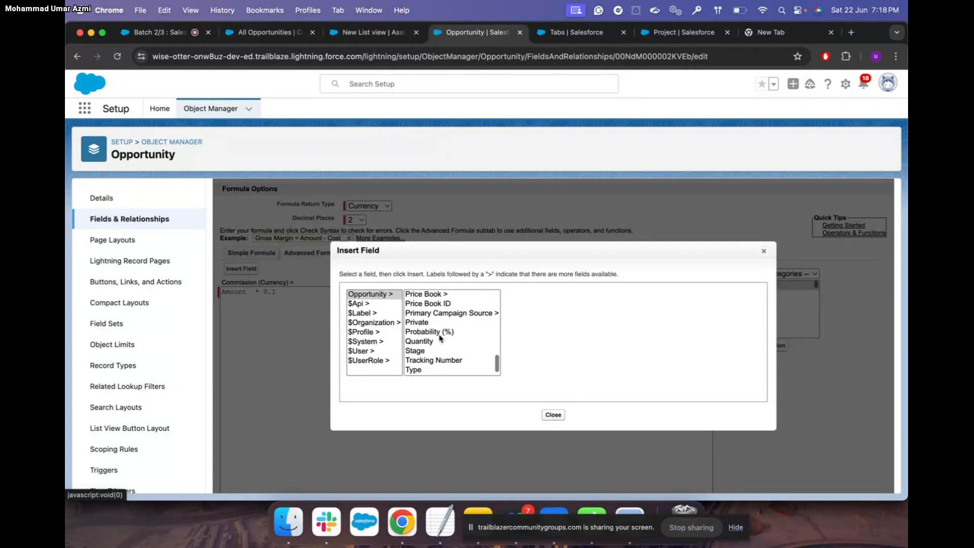
{"action": "scroll", "coordinate": [440, 338], "scroll_direction": "down", "scroll_amount": 1}
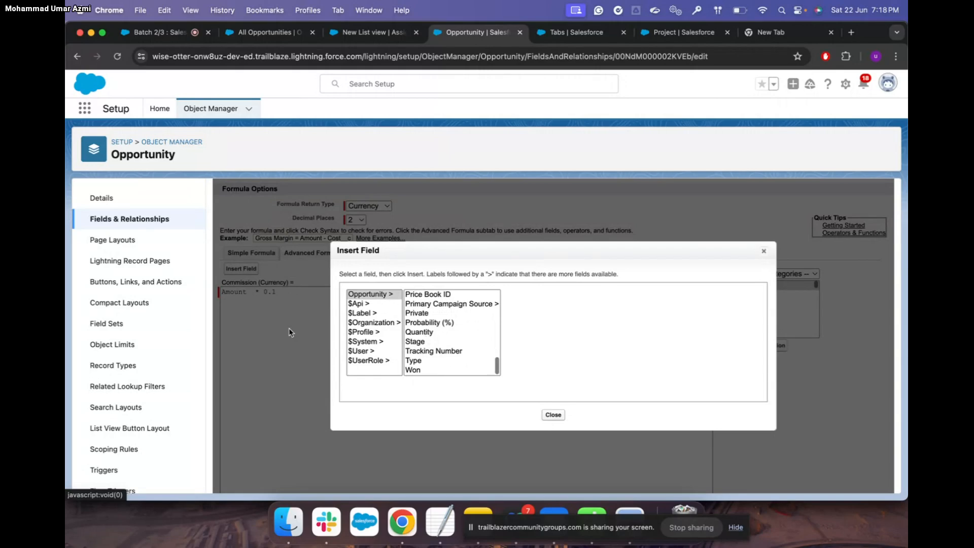
{"action": "left_click", "coordinate": [553, 415]}
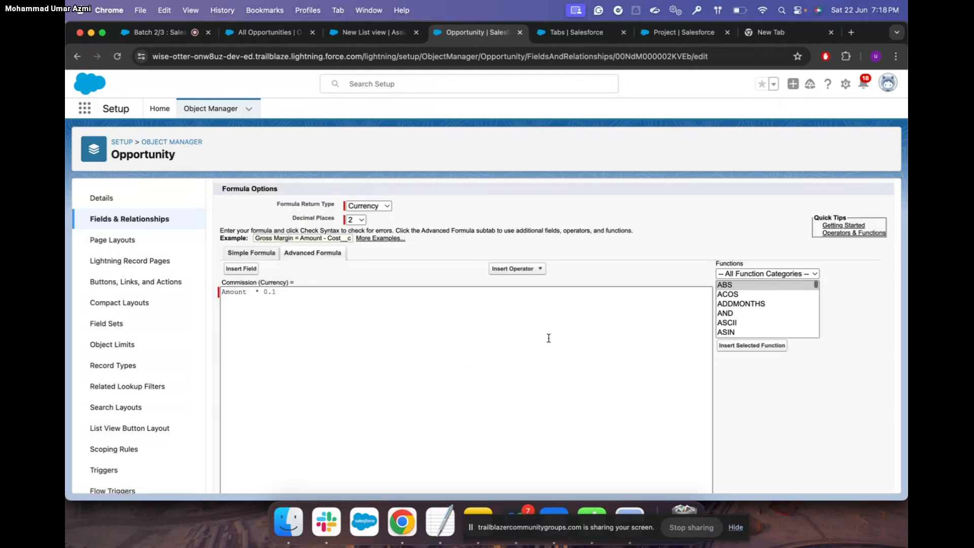
Preview the formula operator list and close it without inserting an operator
{"action": "left_click", "coordinate": [530, 269]}
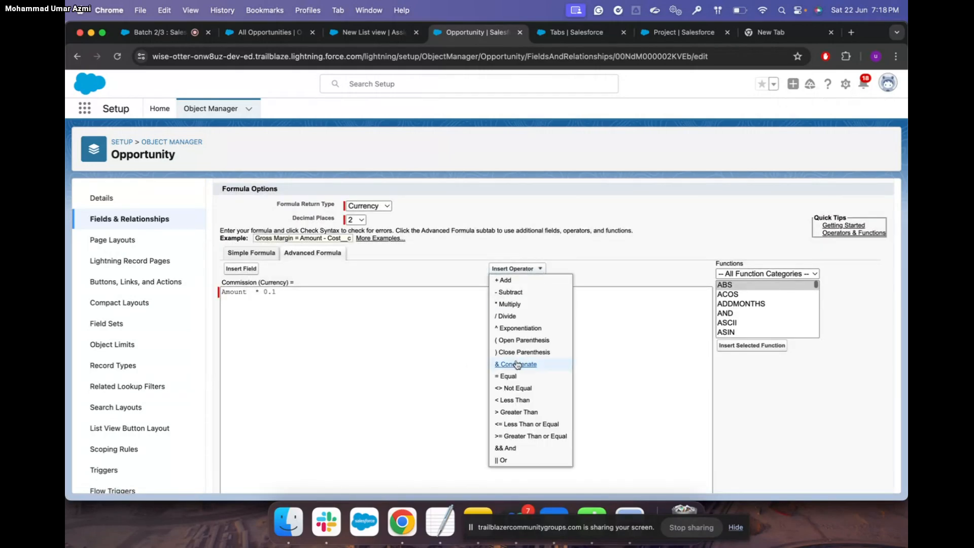
{"action": "scroll", "coordinate": [520, 365], "scroll_direction": "down", "scroll_amount": 3}
{"action": "scroll", "coordinate": [507, 370], "scroll_direction": "up", "scroll_amount": 3}
{"action": "left_click", "coordinate": [638, 339]}
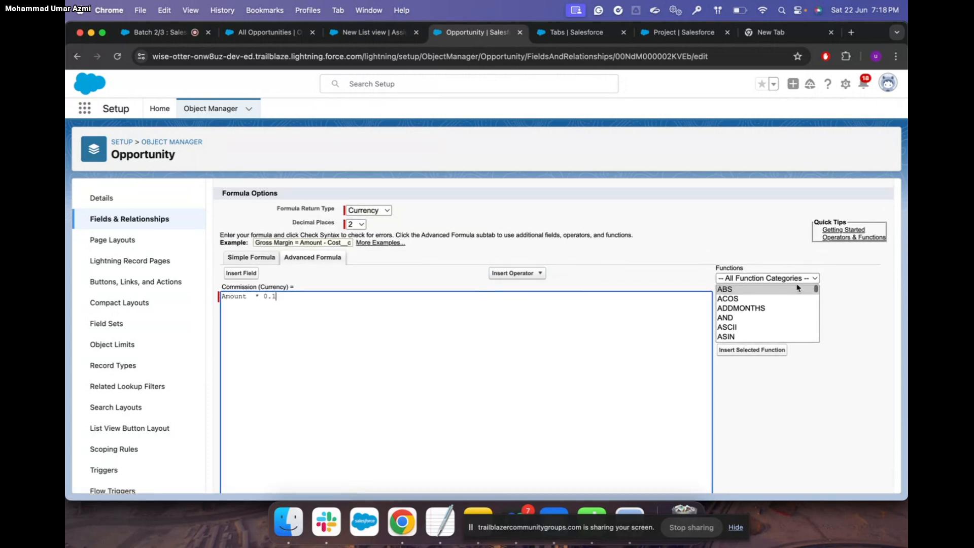
Scroll through the Functions list, leaving the Amount * 0.1 formula unchanged
{"action": "scroll", "coordinate": [775, 319], "scroll_direction": "down", "scroll_amount": 2}
{"action": "scroll", "coordinate": [774, 319], "scroll_direction": "down", "scroll_amount": 20}
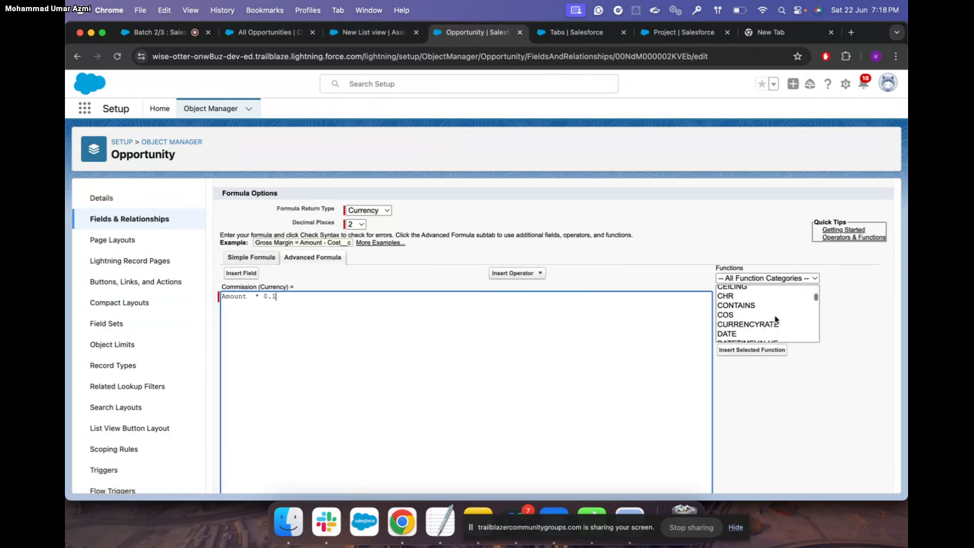
{"action": "scroll", "coordinate": [775, 319], "scroll_direction": "down", "scroll_amount": 10}
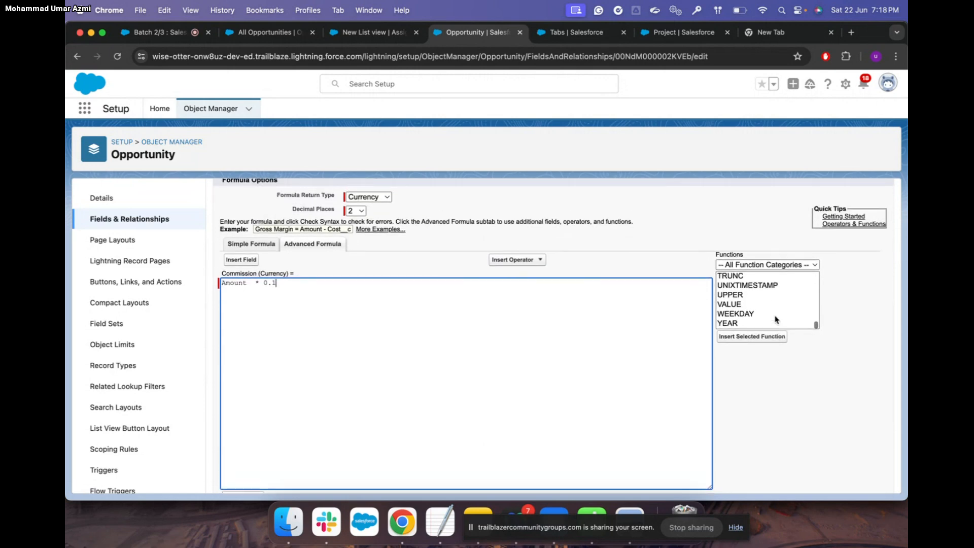
{"action": "scroll", "coordinate": [774, 319], "scroll_direction": "up", "scroll_amount": 10}
{"action": "scroll", "coordinate": [775, 319], "scroll_direction": "up", "scroll_amount": 15}
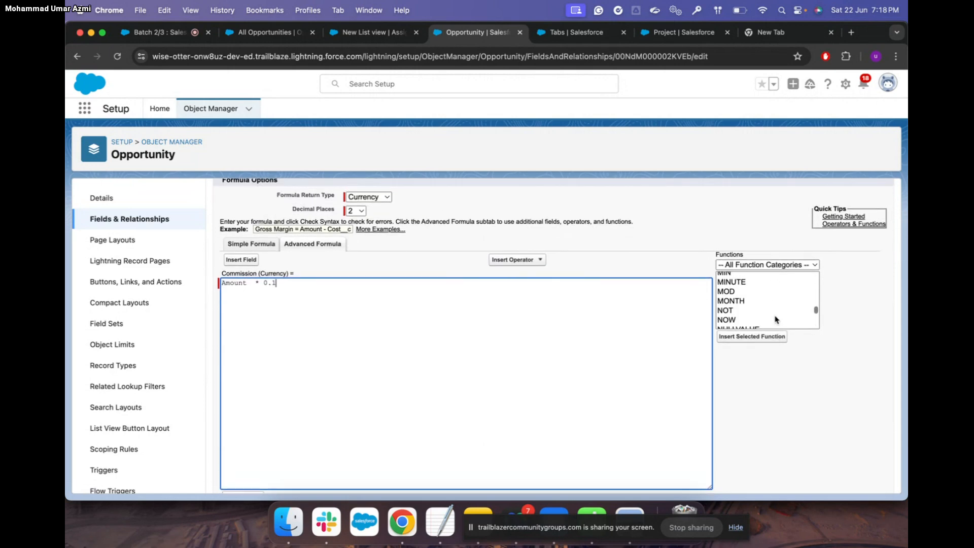
{"action": "scroll", "coordinate": [774, 320], "scroll_direction": "up", "scroll_amount": 3}
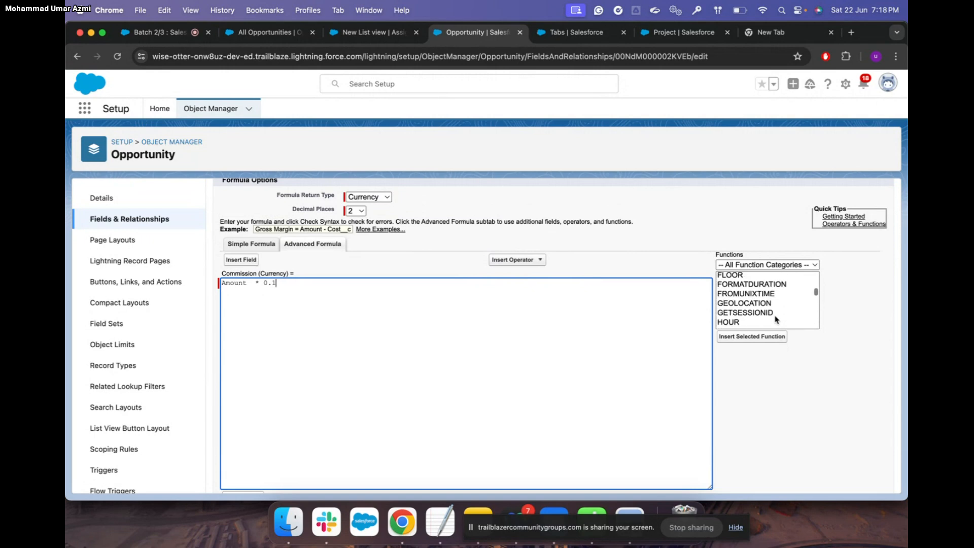
{"action": "scroll", "coordinate": [774, 319], "scroll_direction": "up", "scroll_amount": 2}
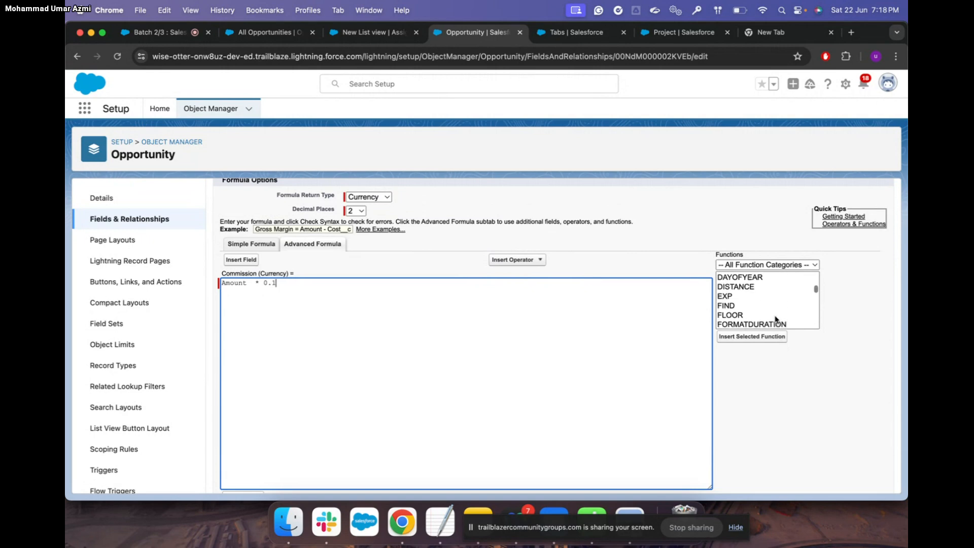
{"action": "scroll", "coordinate": [775, 319], "scroll_direction": "up", "scroll_amount": 10}
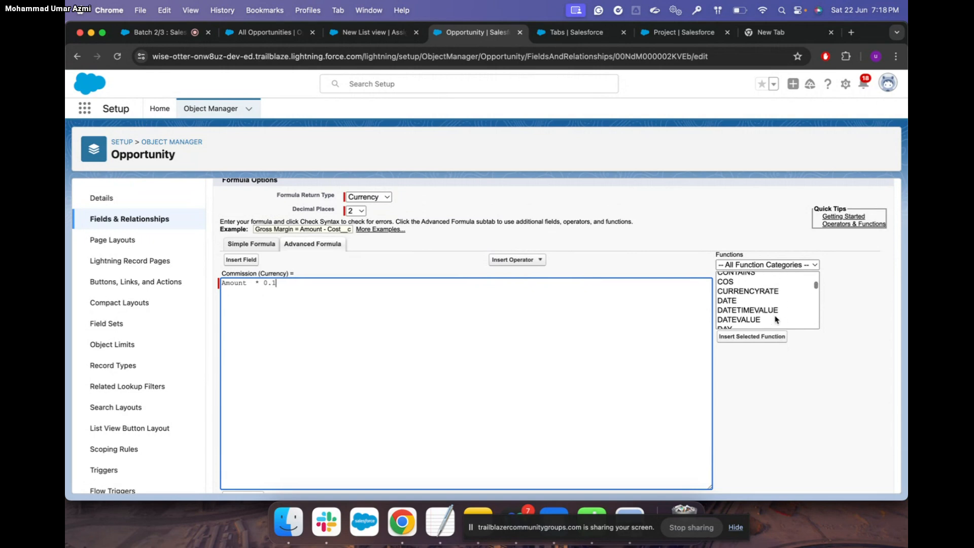
{"action": "scroll", "coordinate": [775, 319], "scroll_direction": "up", "scroll_amount": 1}
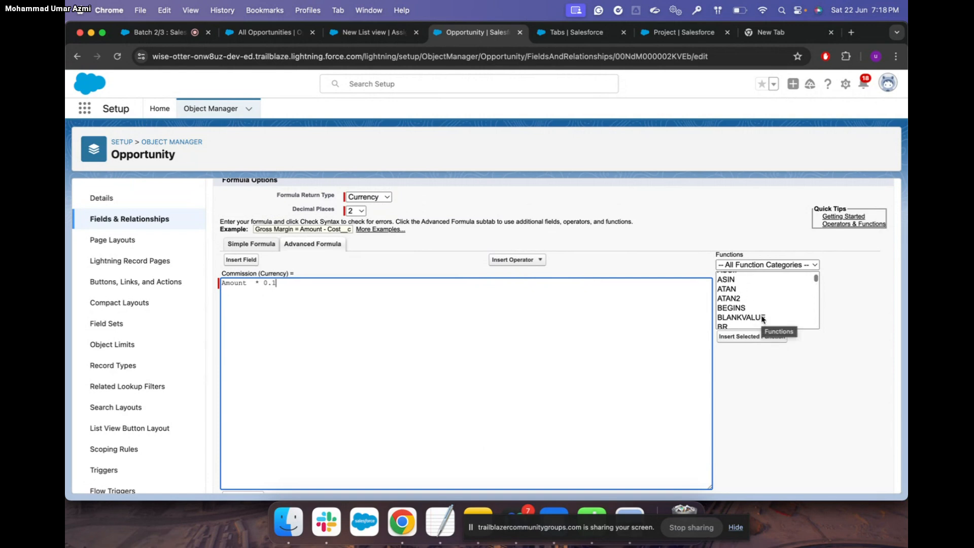
{"action": "scroll", "coordinate": [762, 319], "scroll_direction": "up", "scroll_amount": 1}
{"action": "scroll", "coordinate": [744, 301], "scroll_direction": "down", "scroll_amount": 1}
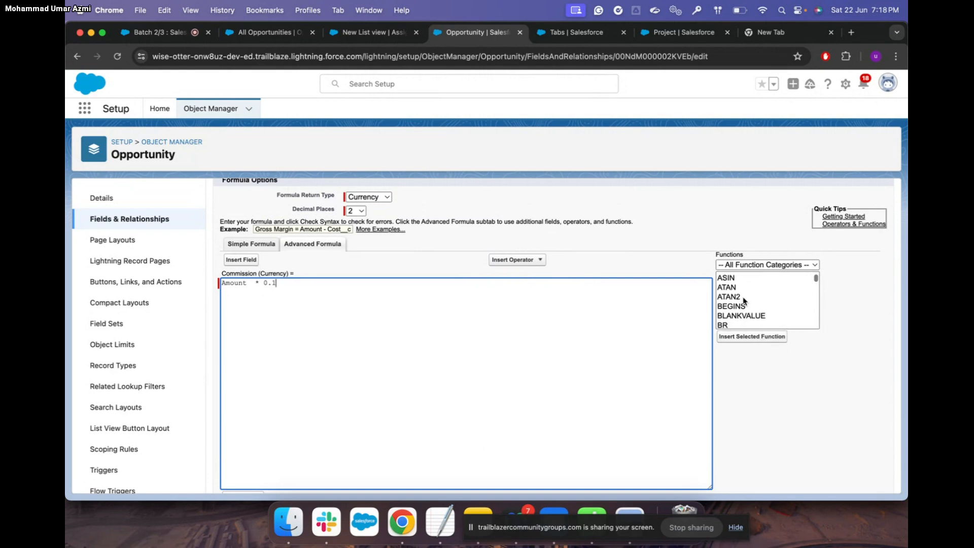
{"action": "scroll", "coordinate": [785, 295], "scroll_direction": "up", "scroll_amount": 3}
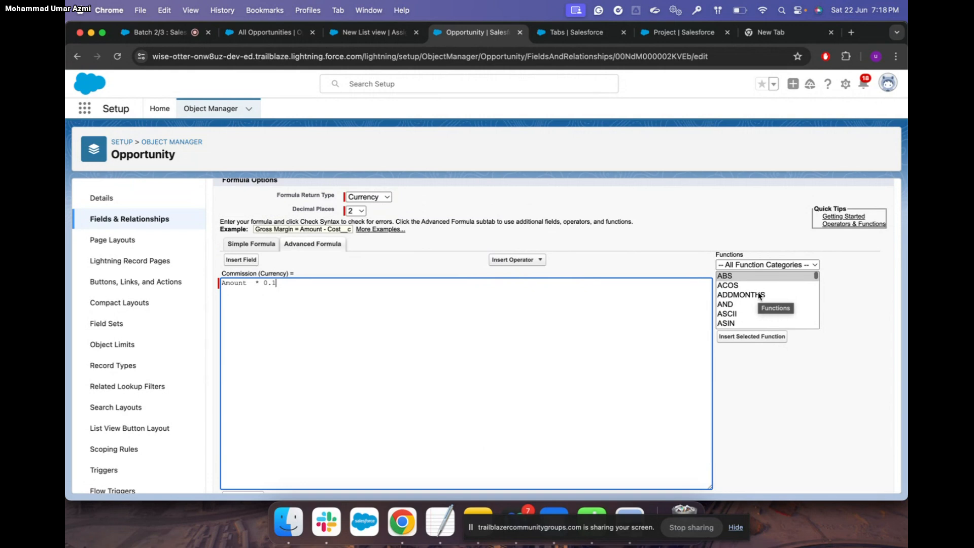
{"action": "scroll", "coordinate": [759, 296], "scroll_direction": "down", "scroll_amount": 6}
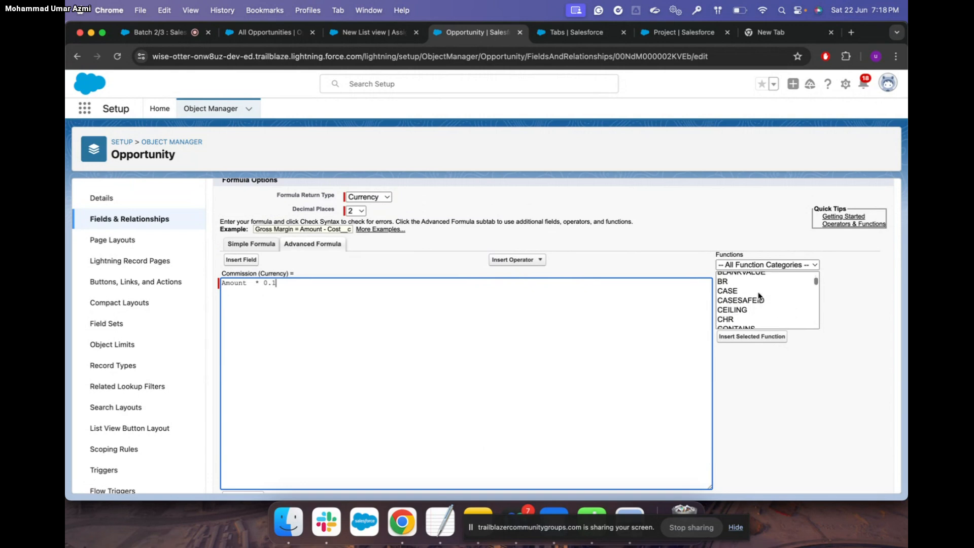
{"action": "scroll", "coordinate": [760, 296], "scroll_direction": "down", "scroll_amount": 2}
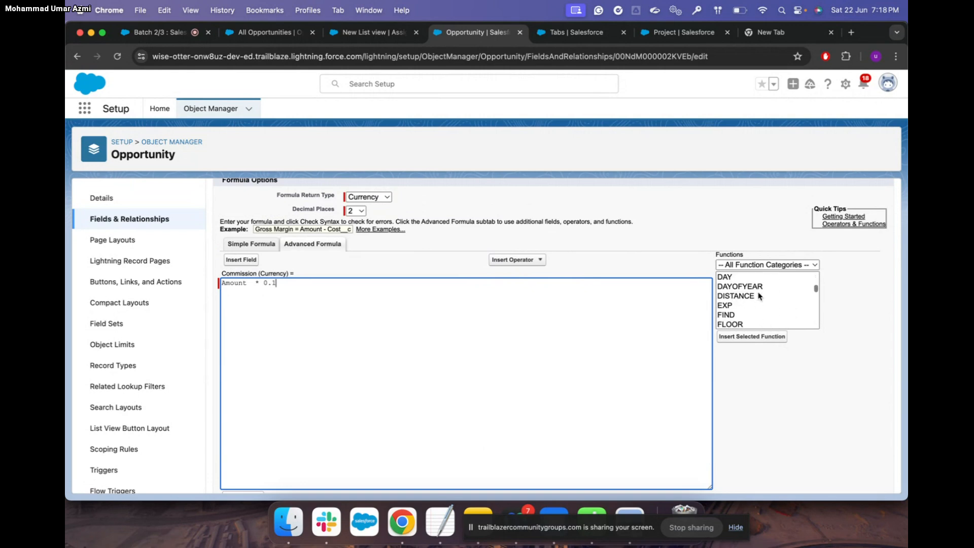
{"action": "scroll", "coordinate": [760, 296], "scroll_direction": "down", "scroll_amount": 3}
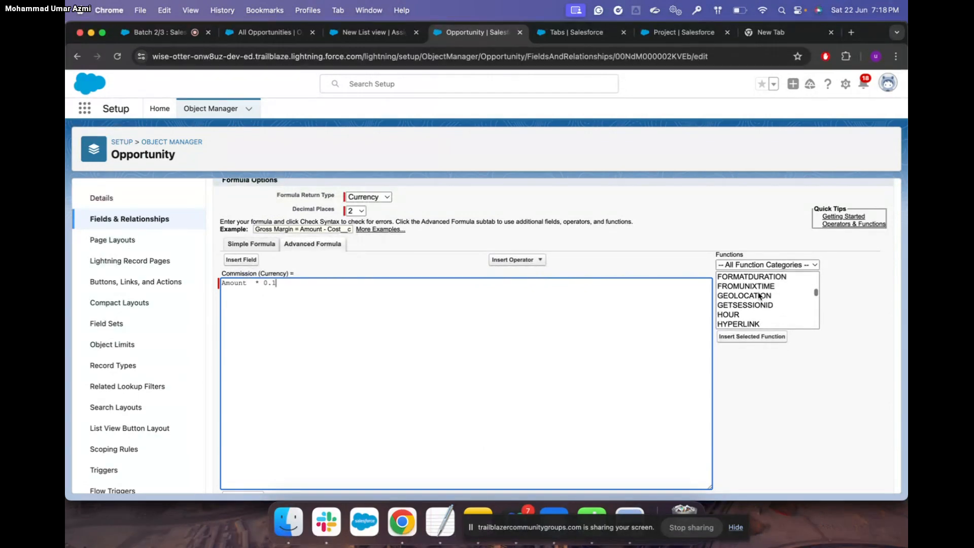
{"action": "scroll", "coordinate": [760, 295], "scroll_direction": "down", "scroll_amount": 2}
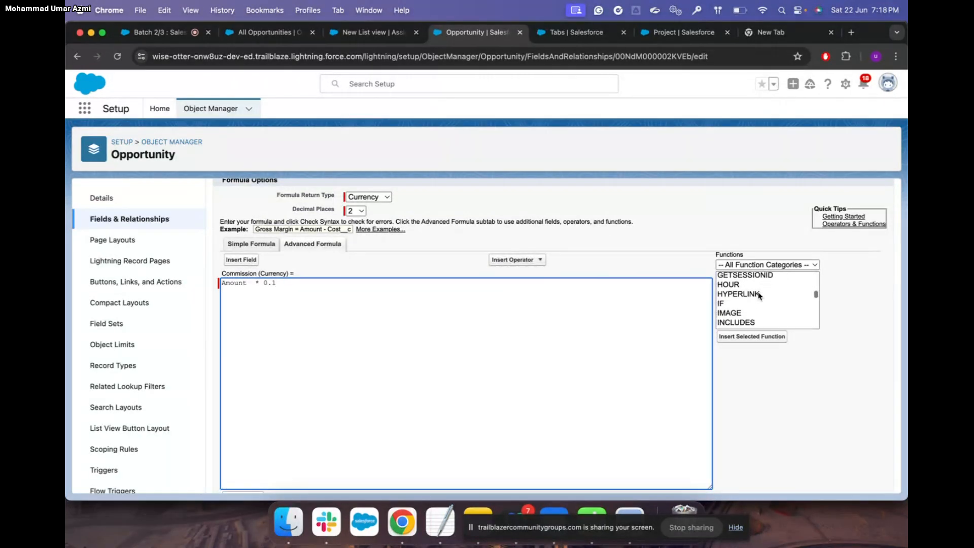
{"action": "scroll", "coordinate": [759, 296], "scroll_direction": "down", "scroll_amount": 2}
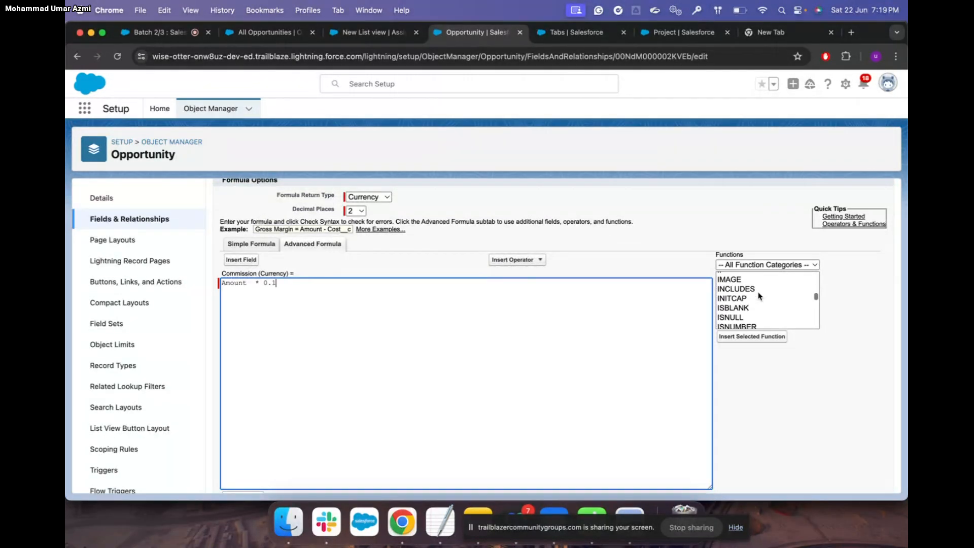
{"action": "scroll", "coordinate": [760, 296], "scroll_direction": "down", "scroll_amount": 3}
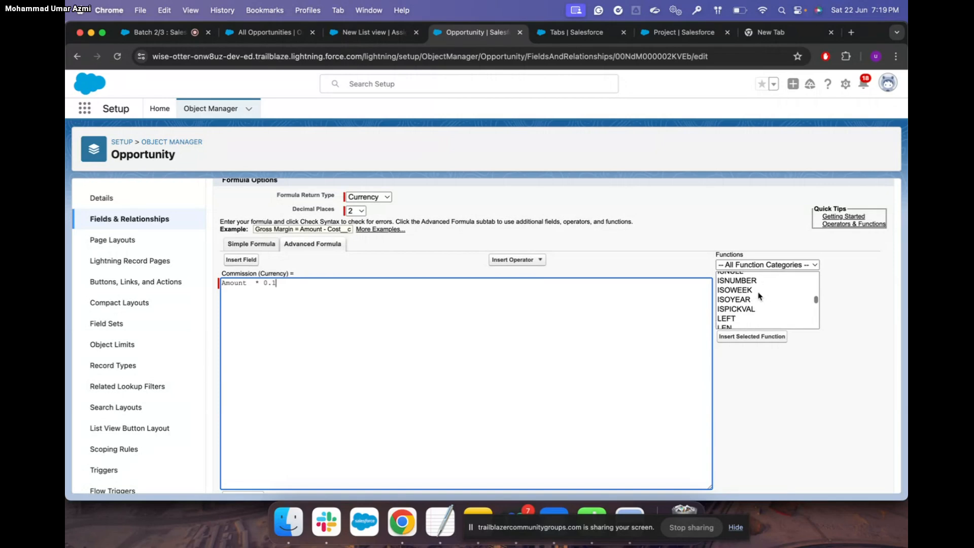
{"action": "scroll", "coordinate": [760, 296], "scroll_direction": "up", "scroll_amount": 2}
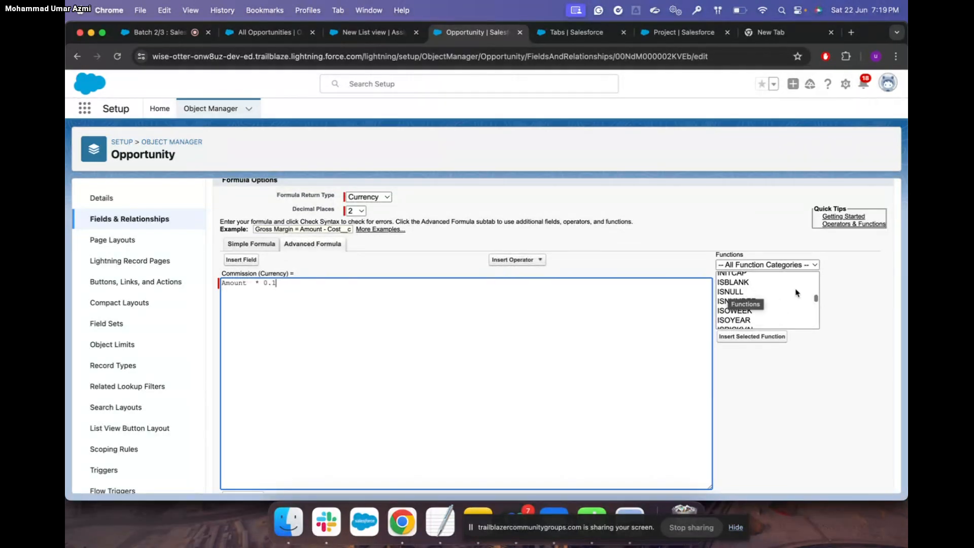
{"action": "scroll", "coordinate": [775, 284], "scroll_direction": "down", "scroll_amount": 2}
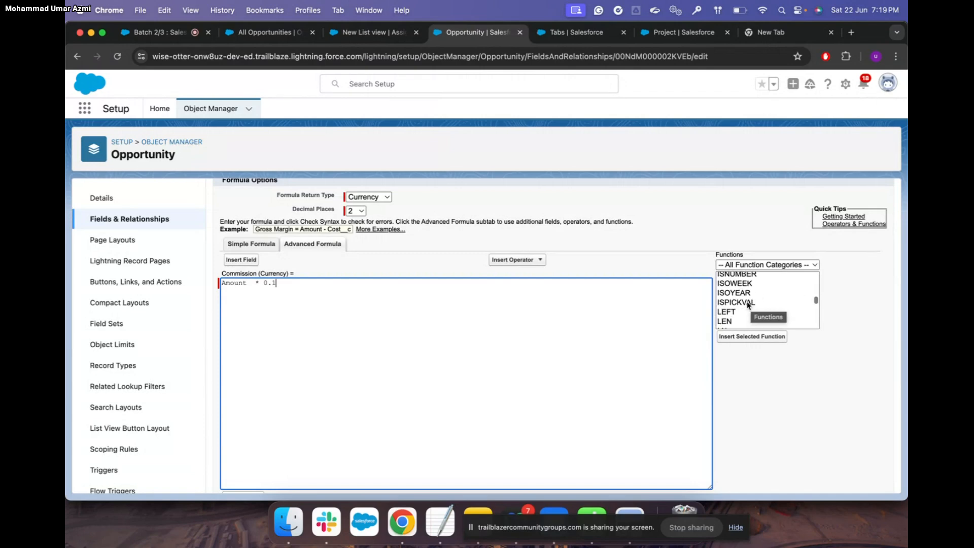
{"action": "key", "text": "ctrl+Up"}
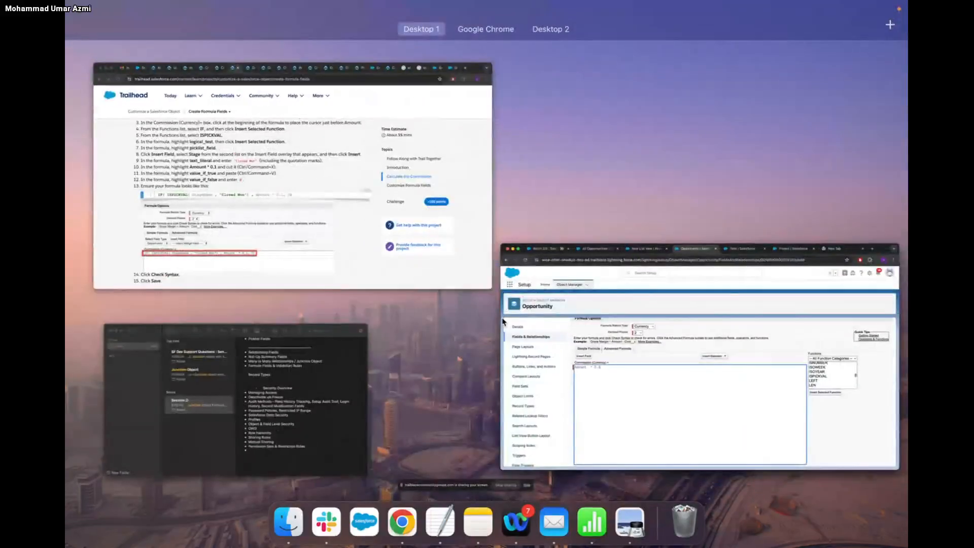
Read Trailhead's steps for limiting commission to Closed Won, then return to the formula editor
{"action": "left_click", "coordinate": [401, 228]}
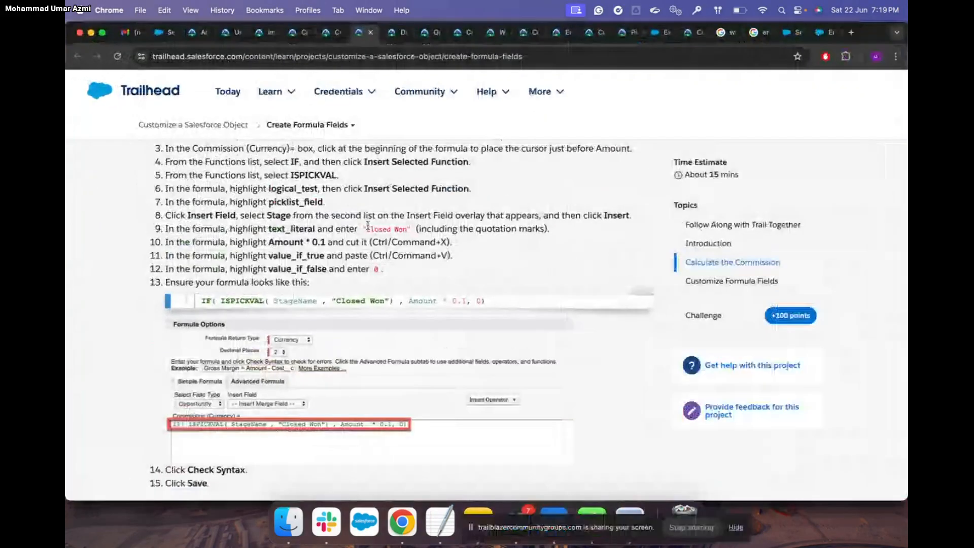
{"action": "scroll", "coordinate": [368, 226], "scroll_direction": "up", "scroll_amount": 3}
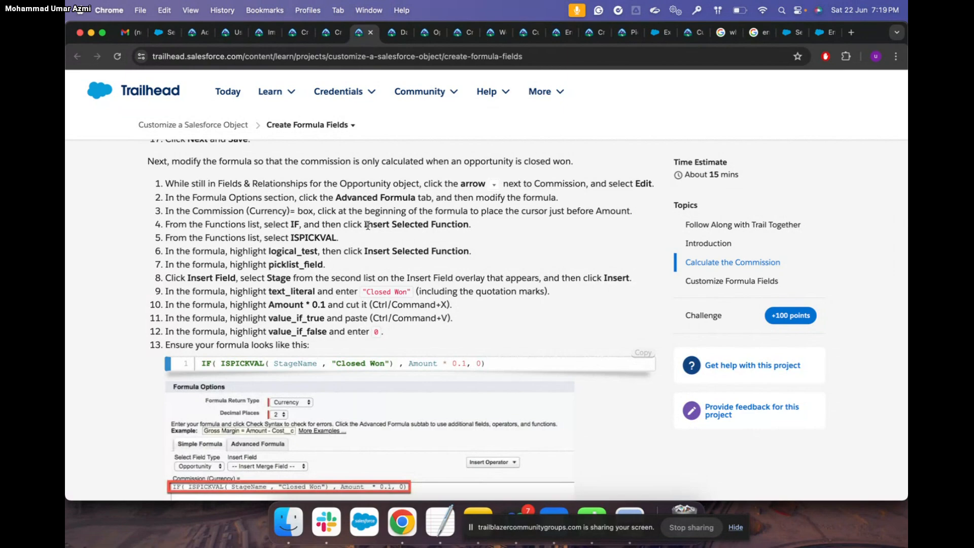
{"action": "key", "text": "ctrl+Up"}
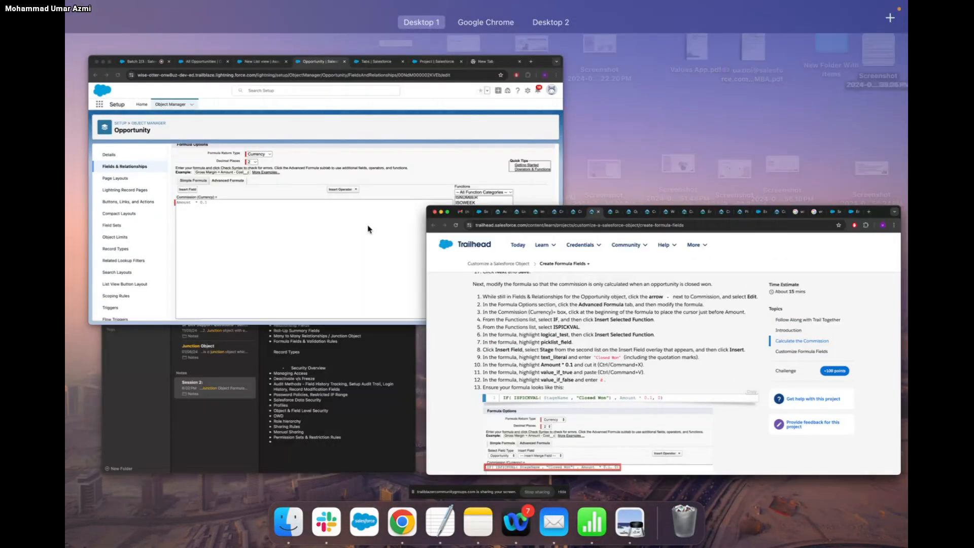
{"action": "left_click", "coordinate": [369, 230]}
Insert an ISPICKVAL function into the Commission formula on its own second line
{"action": "left_click", "coordinate": [748, 303]}
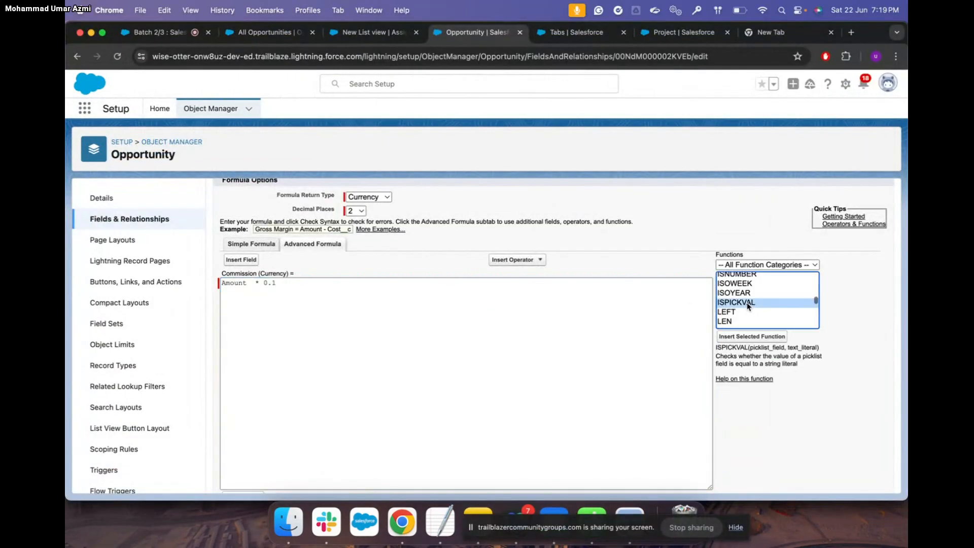
{"action": "left_click", "coordinate": [752, 336]}
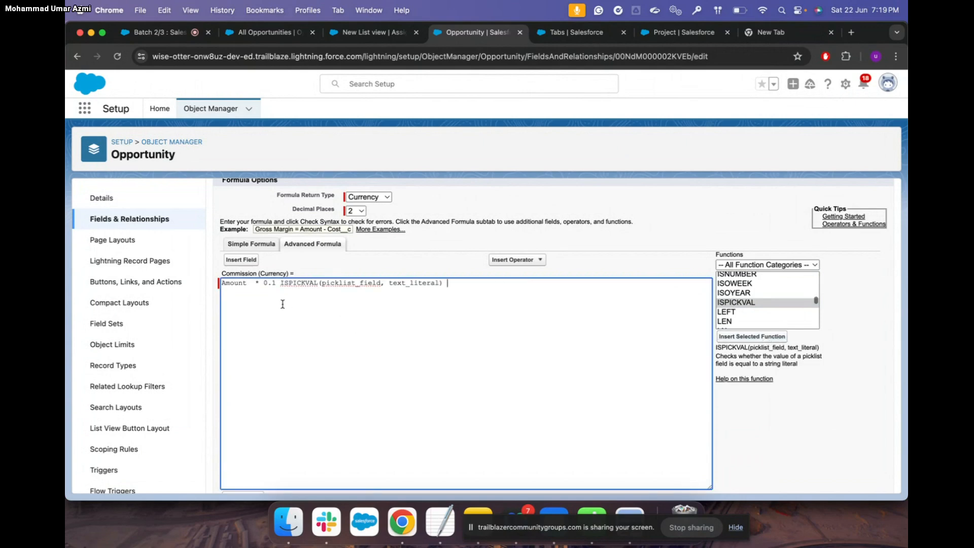
{"action": "left_click", "coordinate": [280, 285]}
{"action": "key", "text": "Return"}
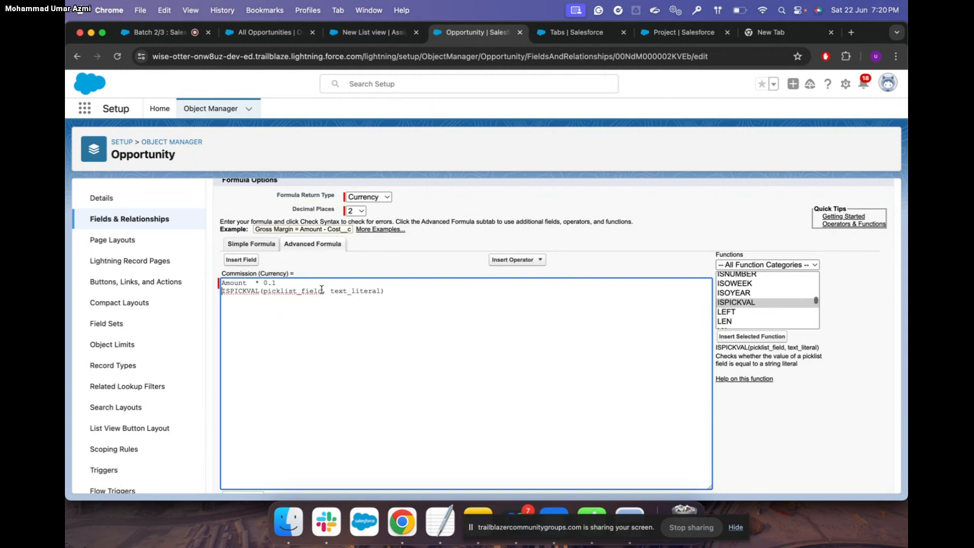
Put the Stage field, StageName, in place of ISPICKVAL's picklist_field placeholder
{"action": "left_click", "coordinate": [248, 261]}
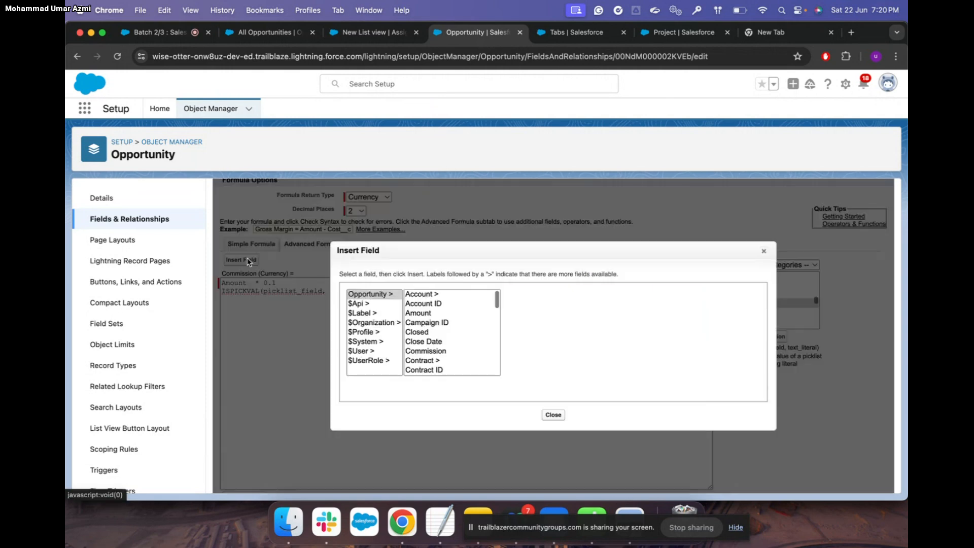
{"action": "scroll", "coordinate": [448, 321], "scroll_direction": "down", "scroll_amount": 2}
{"action": "scroll", "coordinate": [448, 320], "scroll_direction": "down", "scroll_amount": 8}
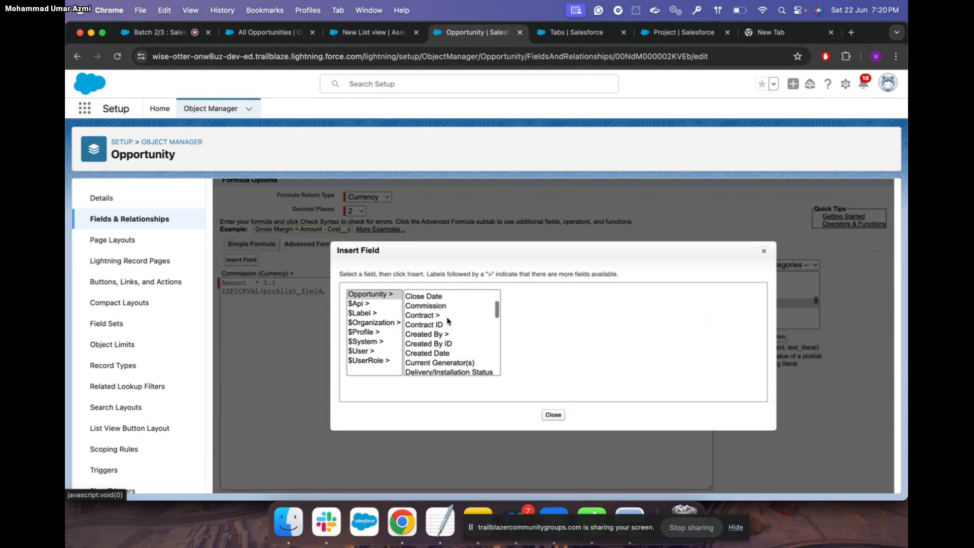
{"action": "scroll", "coordinate": [448, 320], "scroll_direction": "down", "scroll_amount": 6}
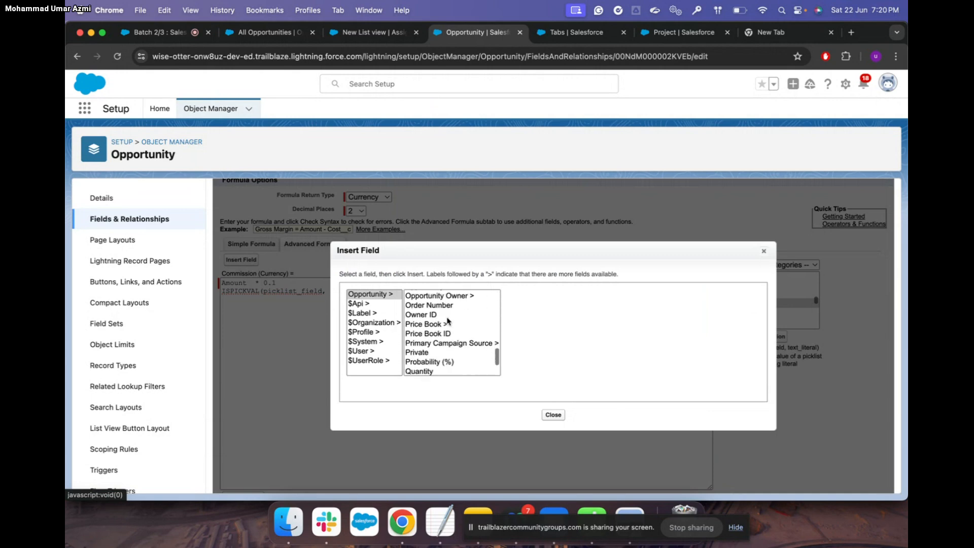
{"action": "left_click", "coordinate": [422, 341]}
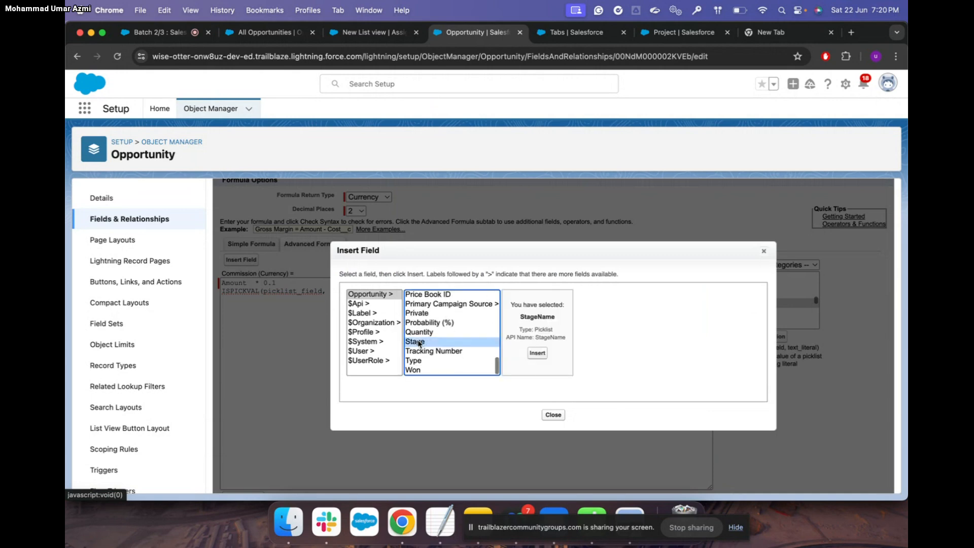
{"action": "left_click", "coordinate": [541, 352]}
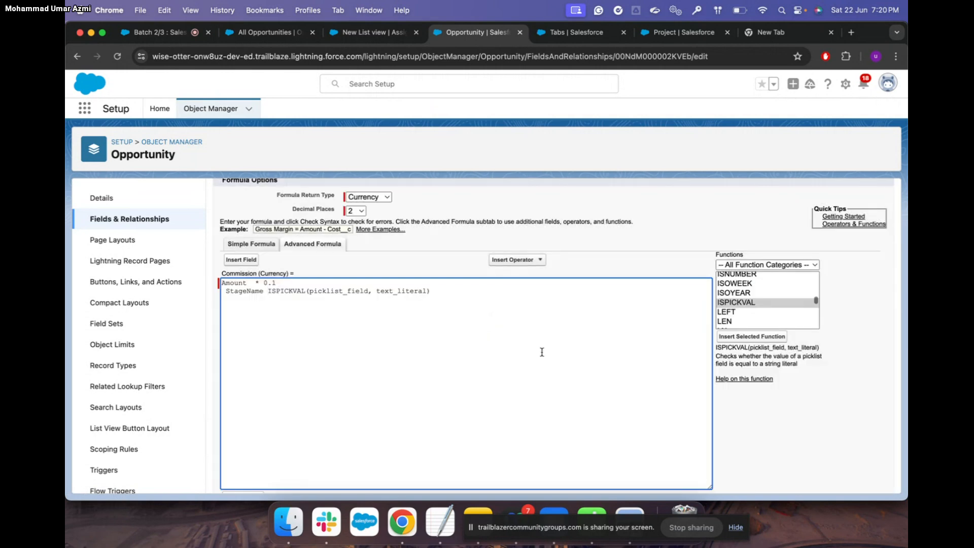
{"action": "double_click", "coordinate": [246, 292]}
{"action": "key", "text": "cmd+x"}
{"action": "double_click", "coordinate": [299, 290]}
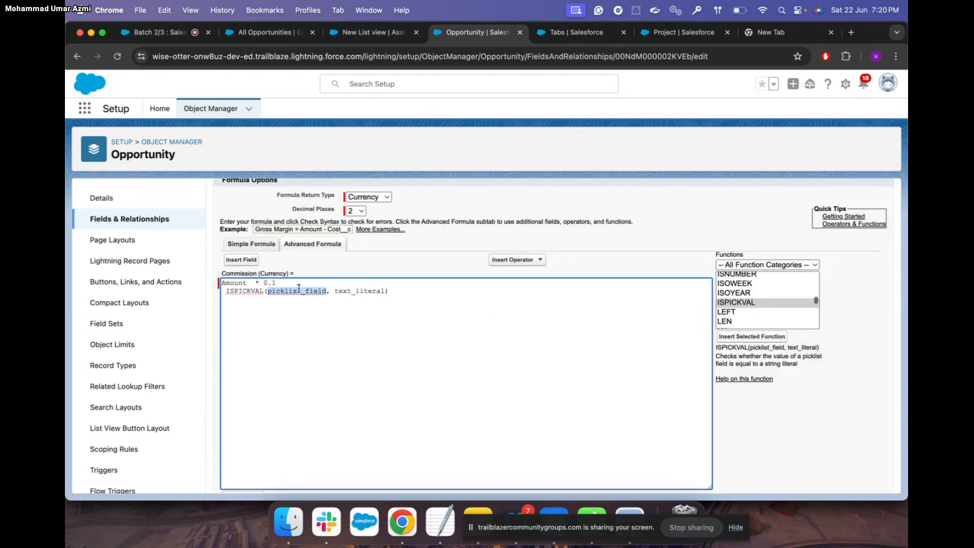
{"action": "key", "text": "super+v"}
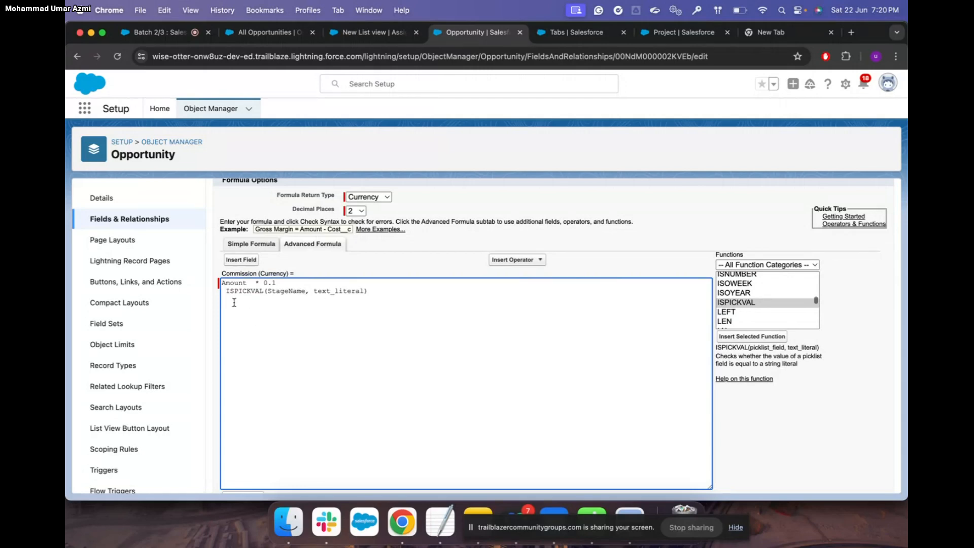
Remove the space before ISPICKVAL and add blank lines after Amount * 0.1
{"action": "left_click", "coordinate": [225, 292]}
{"action": "key", "text": "BackSpace"}
{"action": "left_click", "coordinate": [285, 283]}
{"action": "key", "text": "Return"}
{"action": "key", "text": "Return"}
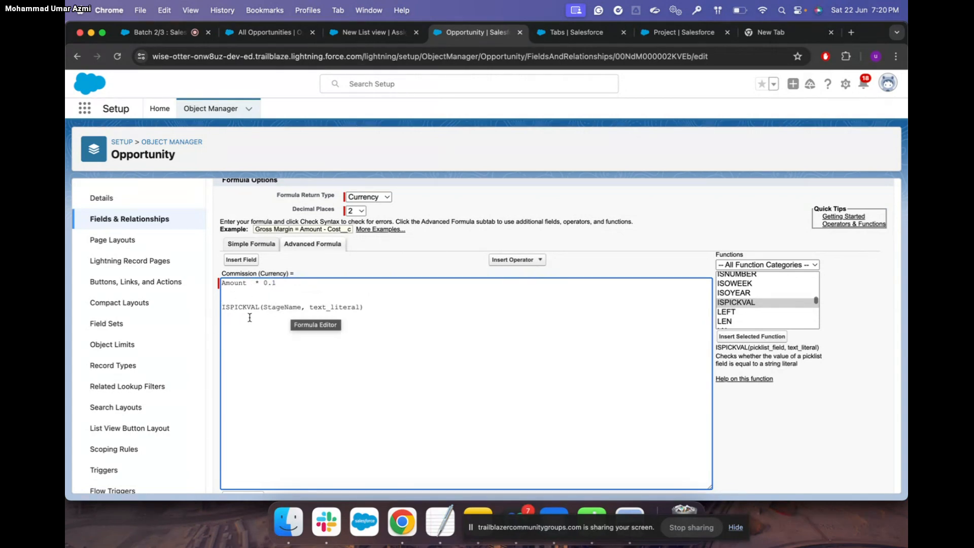
{"action": "left_click", "coordinate": [224, 310]}
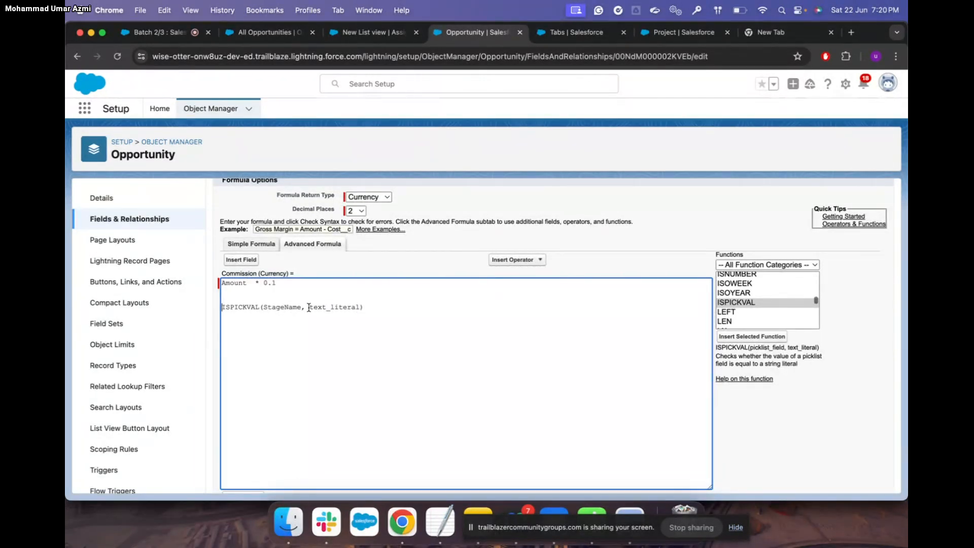
Replace the text_literal placeholder with 'Closed Won' copied from the Trailhead instructions
{"action": "left_click_drag", "start_coordinate": [308, 307], "coordinate": [361, 306]}
{"action": "key", "text": "BackSpace"}
{"action": "key", "text": "ctrl+Up"}
{"action": "left_click", "coordinate": [385, 253]}
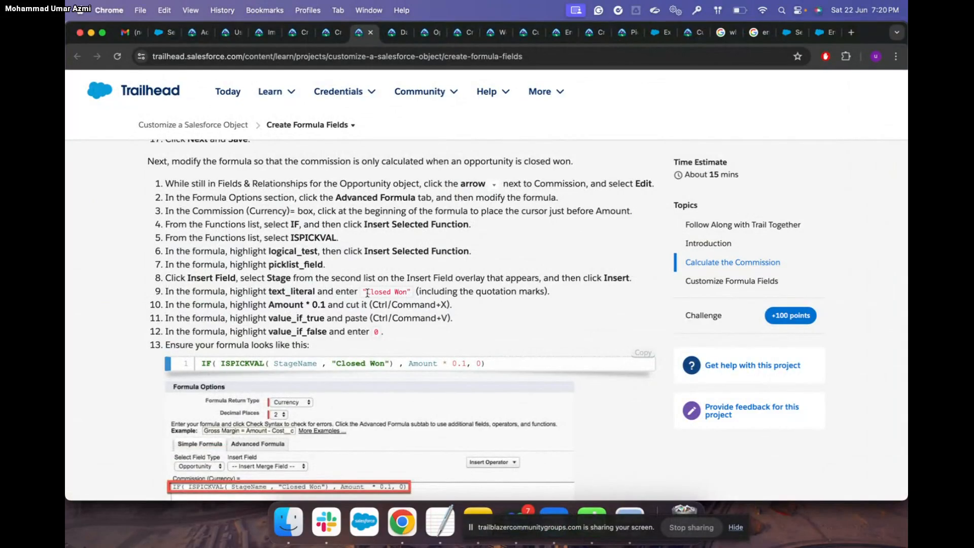
{"action": "left_click_drag", "start_coordinate": [367, 292], "coordinate": [408, 294]}
{"action": "key", "text": "ctrl+Up"}
{"action": "left_click", "coordinate": [326, 214]}
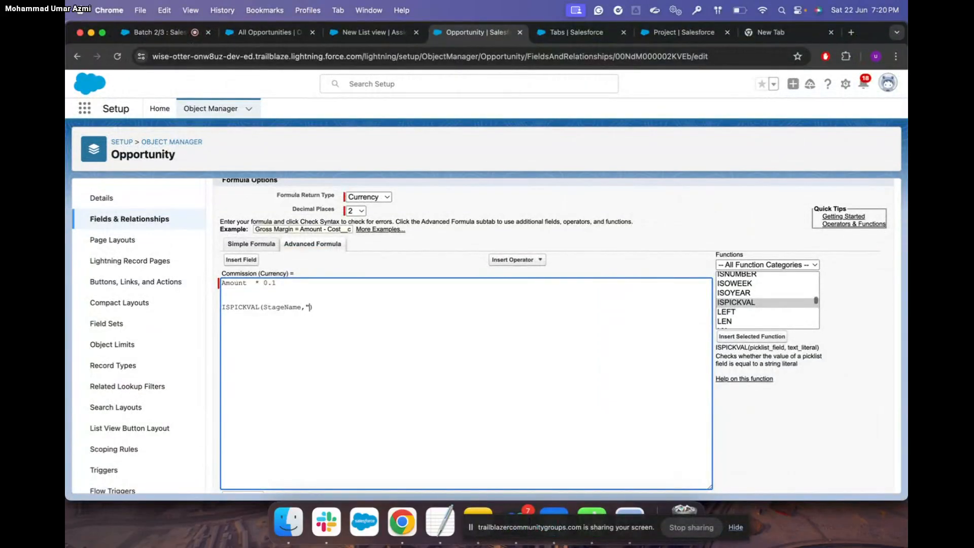
{"action": "key", "text": "super+v"}
{"action": "type", "text": "\""}
Check the next Trailhead instruction, then come back to the Salesforce formula editor
{"action": "key", "text": "ctrl+Up"}
{"action": "left_click", "coordinate": [330, 224]}
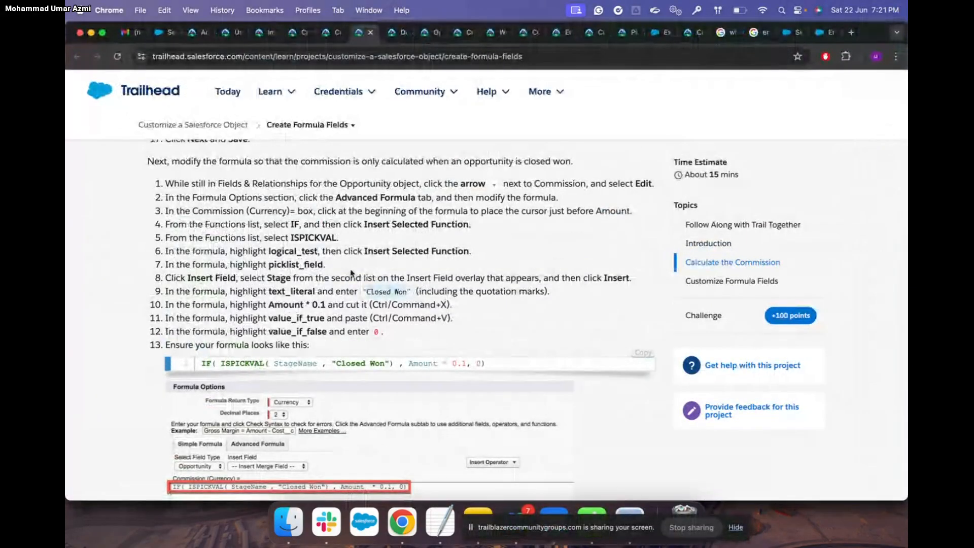
{"action": "scroll", "coordinate": [351, 273], "scroll_direction": "down", "scroll_amount": 2}
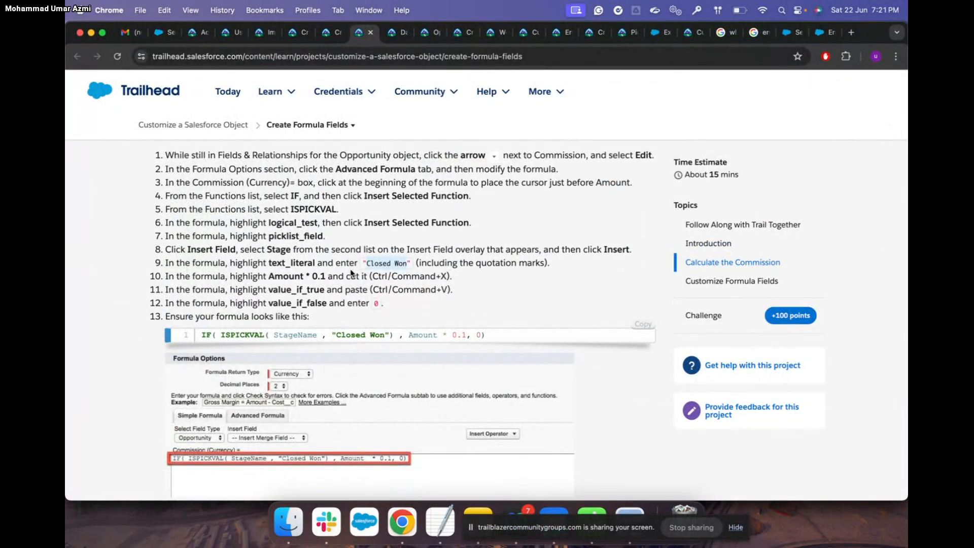
{"action": "key", "text": "ctrl+Up"}
{"action": "left_click", "coordinate": [384, 246]}
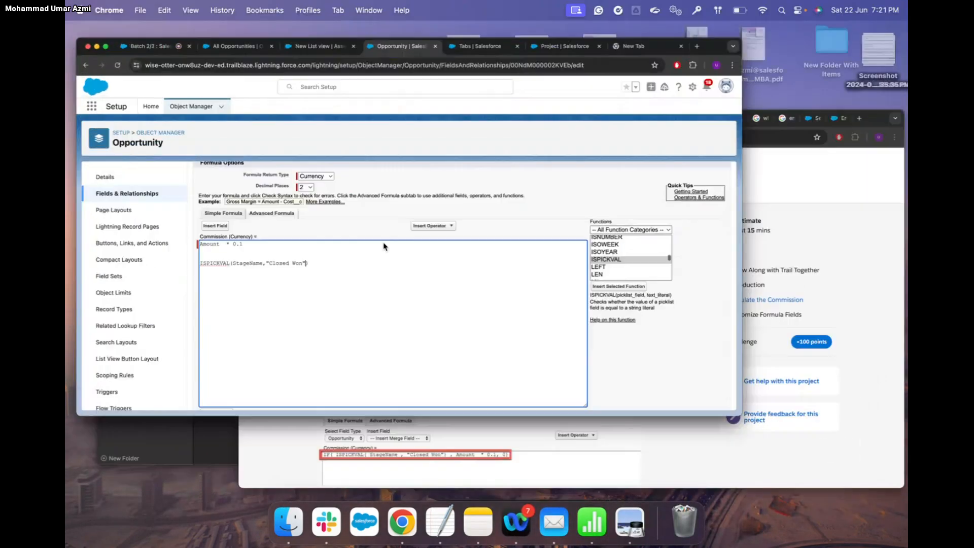
{"action": "scroll", "coordinate": [764, 305], "scroll_direction": "up", "scroll_amount": 5}
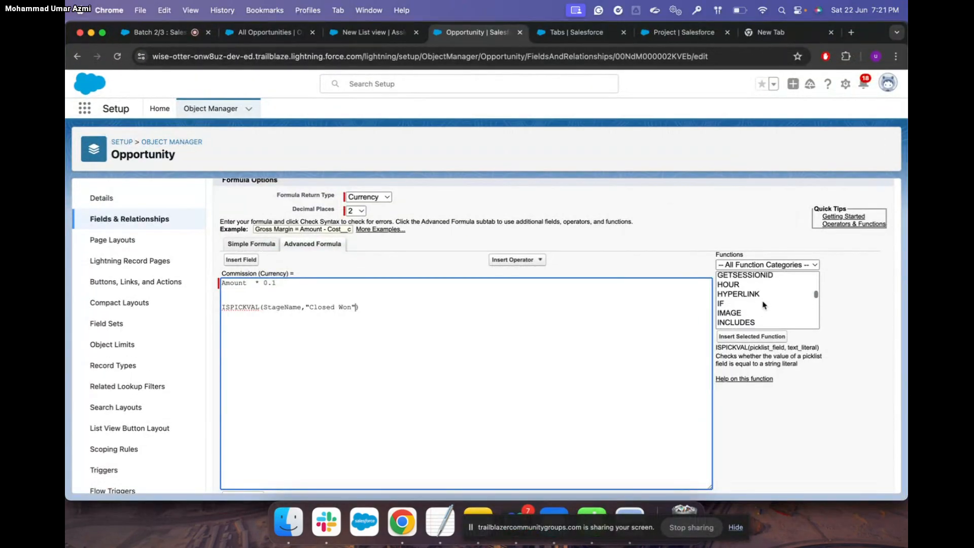
Insert an IF function into the formula on its own new line
{"action": "scroll", "coordinate": [763, 305], "scroll_direction": "down", "scroll_amount": 2}
{"action": "left_click", "coordinate": [760, 299]}
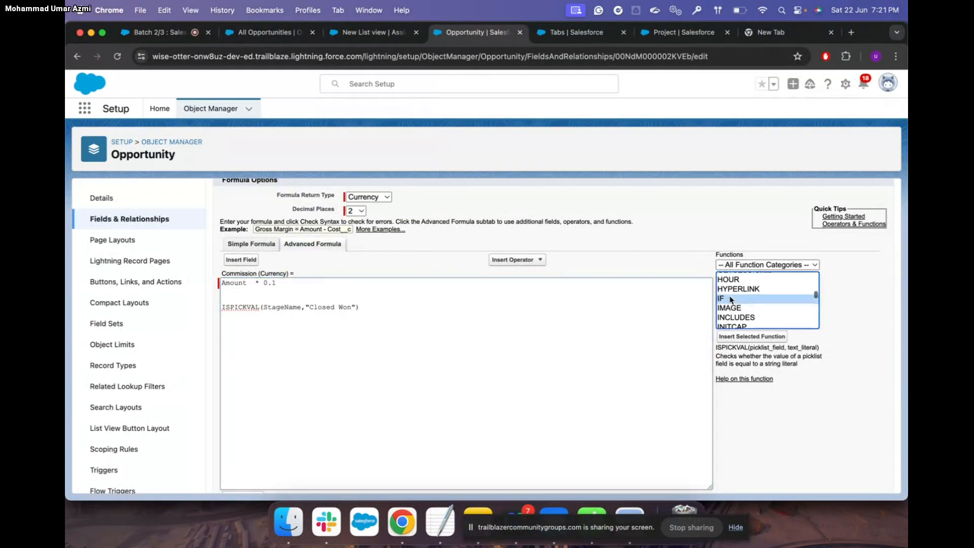
{"action": "left_click", "coordinate": [751, 337]}
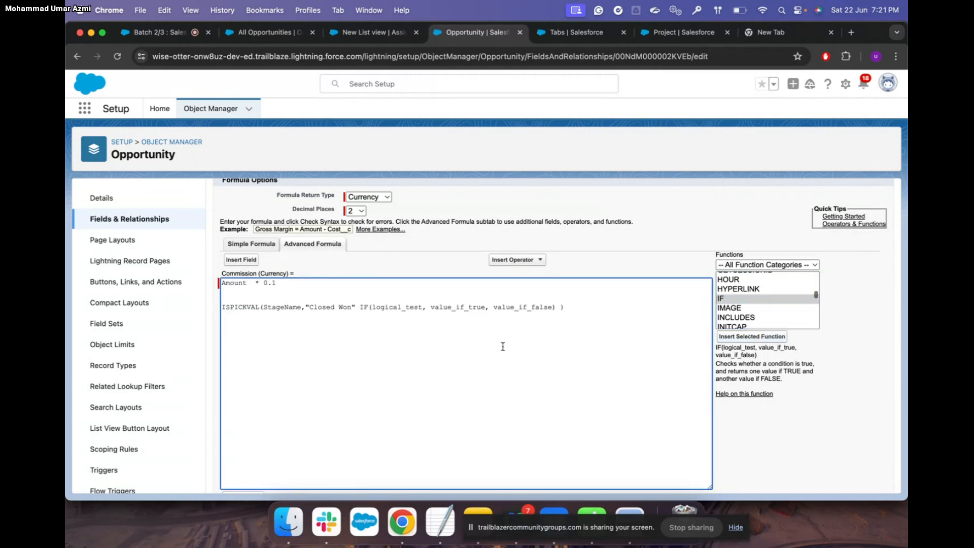
{"action": "left_click", "coordinate": [359, 308]}
{"action": "key", "text": "Return"}
{"action": "key", "text": "Return"}
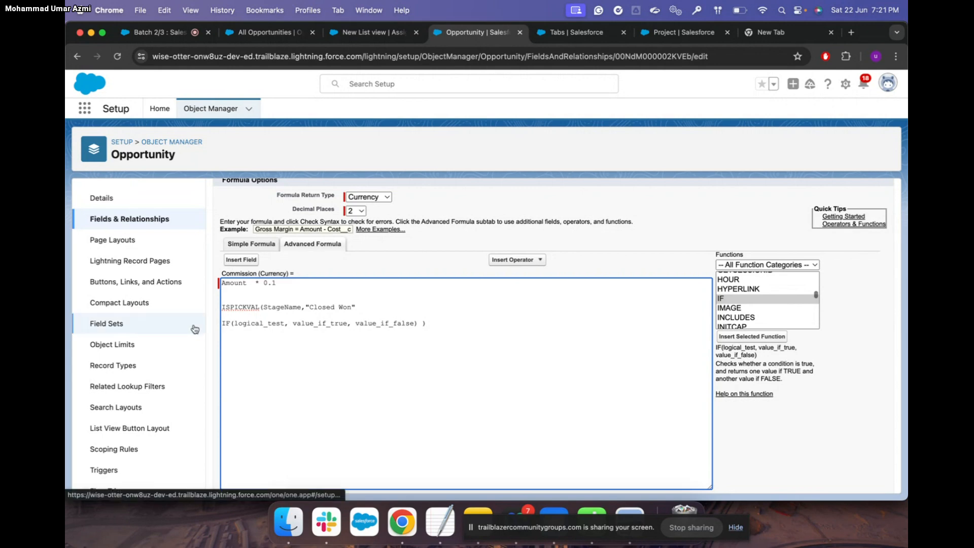
Copy the ISPICKVAL StageName 'Closed Won' condition into the IF's logical_test placeholder
{"action": "left_click_drag", "start_coordinate": [221, 307], "coordinate": [366, 306]}
{"action": "key", "text": "super+c"}
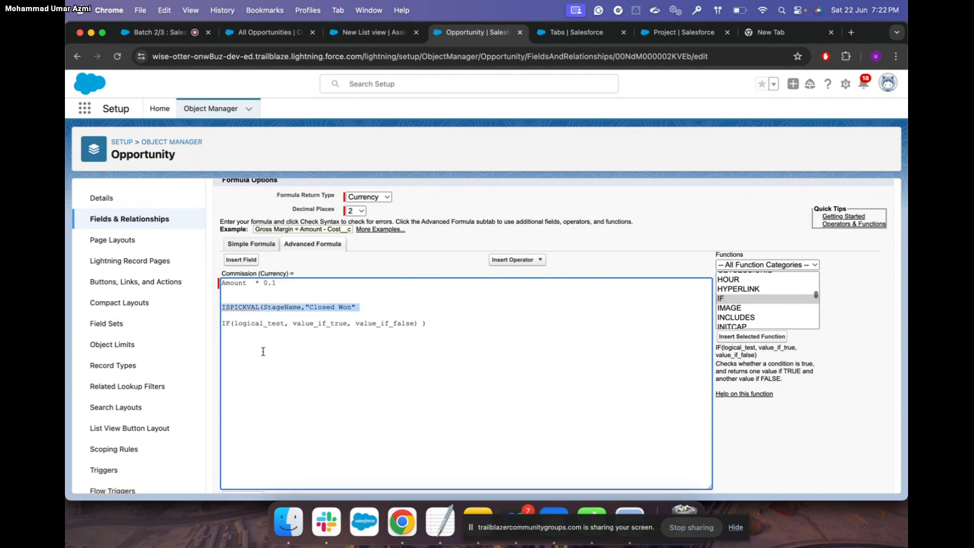
{"action": "double_click", "coordinate": [259, 324]}
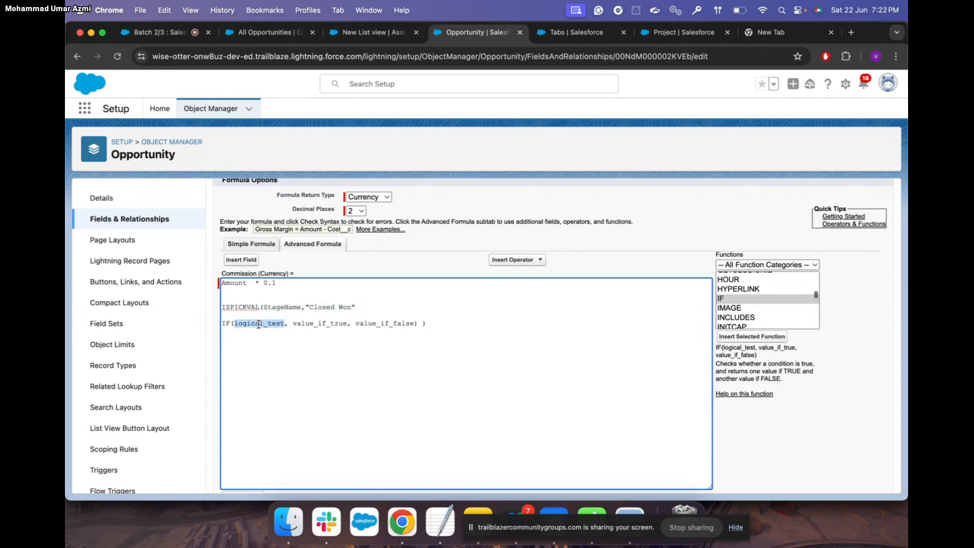
{"action": "key", "text": "super+v"}
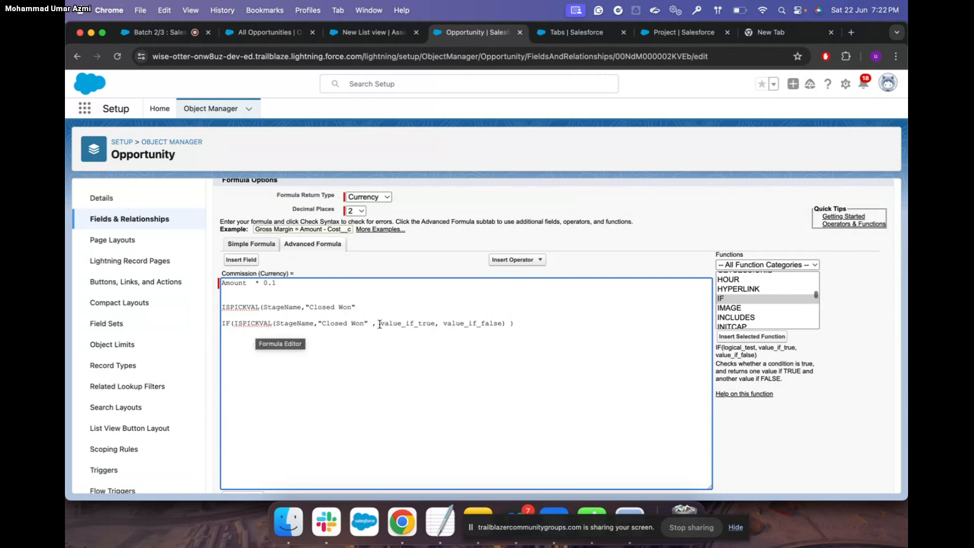
{"action": "left_click_drag", "start_coordinate": [280, 284], "coordinate": [221, 285]}
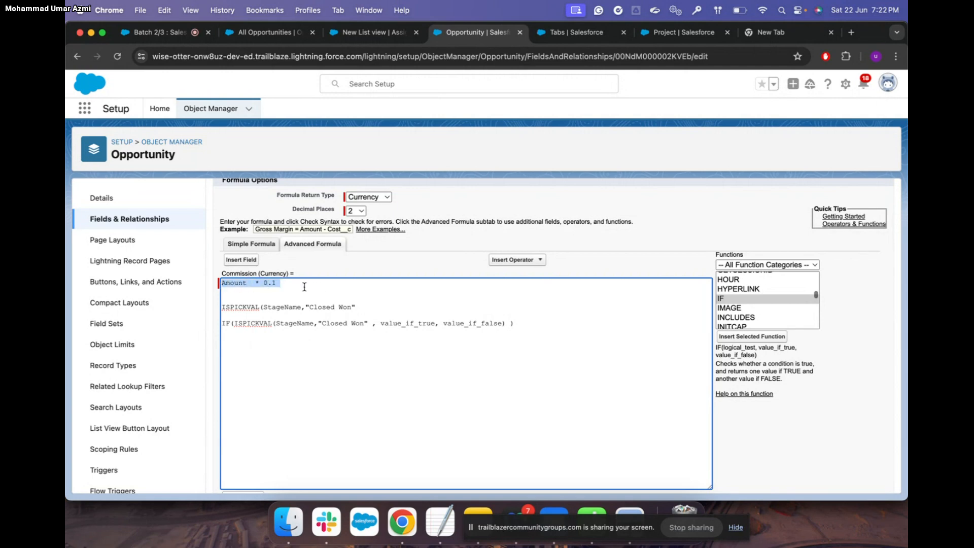
Fill the IF's value_if_true with Amount * 0.1 and value_if_false with 0
{"action": "left_click_drag", "start_coordinate": [380, 324], "coordinate": [435, 324]}
{"action": "key", "text": "super+v"}
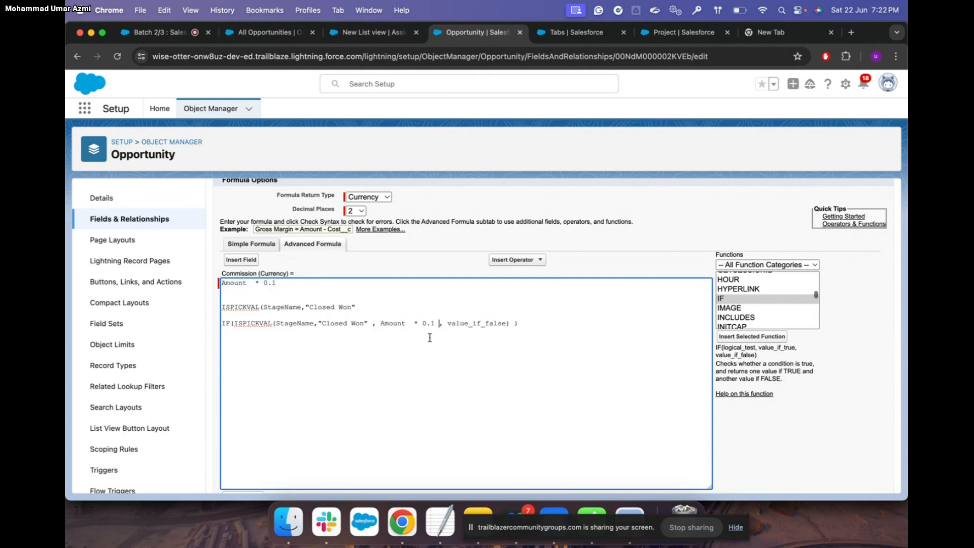
{"action": "key", "text": "ctrl+Up"}
{"action": "left_click", "coordinate": [350, 192]}
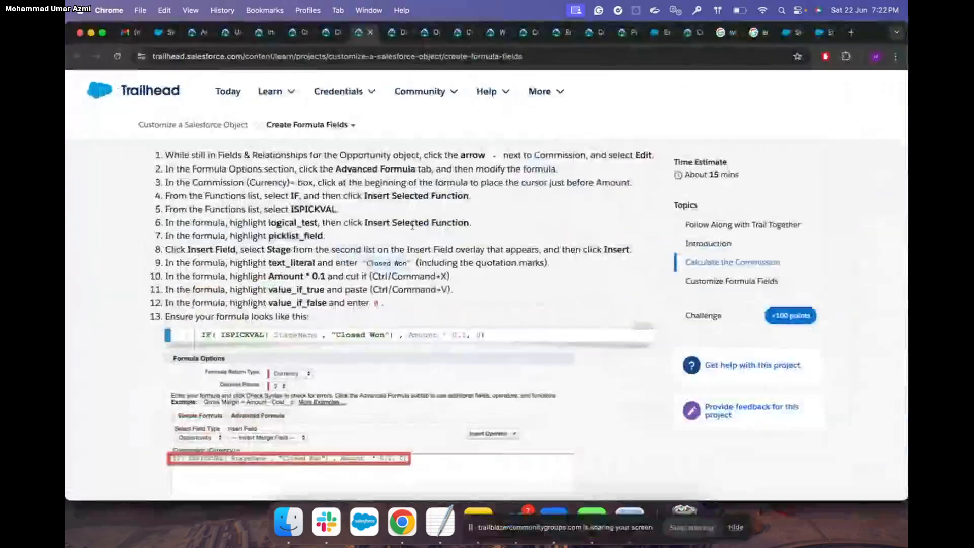
{"action": "key", "text": "ctrl+Up"}
{"action": "left_click", "coordinate": [475, 278]}
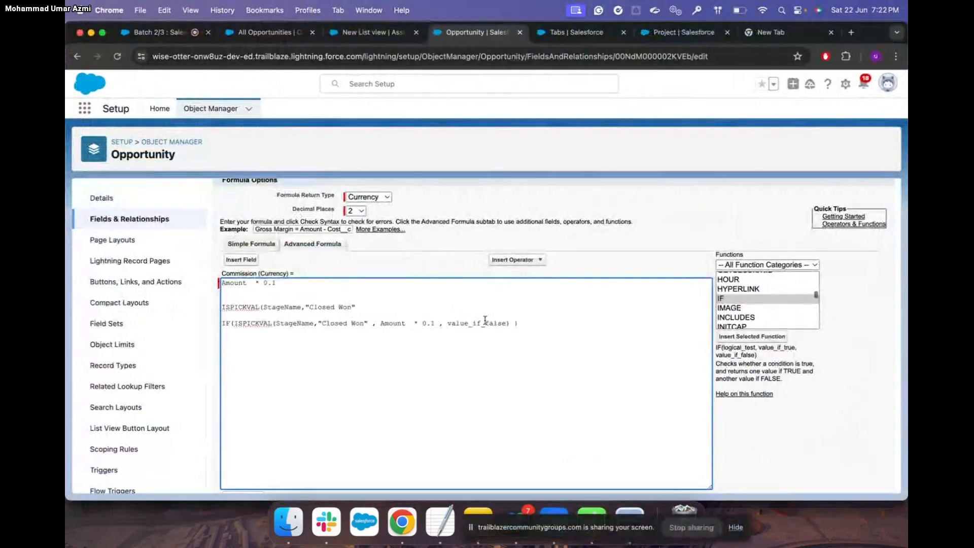
{"action": "left_click_drag", "start_coordinate": [448, 325], "coordinate": [507, 326]}
{"action": "key", "text": "BackSpace"}
{"action": "type", "text": "0"}
Delete the leftover Amount and ISPICKVAL lines so the IF sits on line one
{"action": "left_click_drag", "start_coordinate": [361, 308], "coordinate": [221, 283]}
{"action": "key", "text": "BackSpace"}
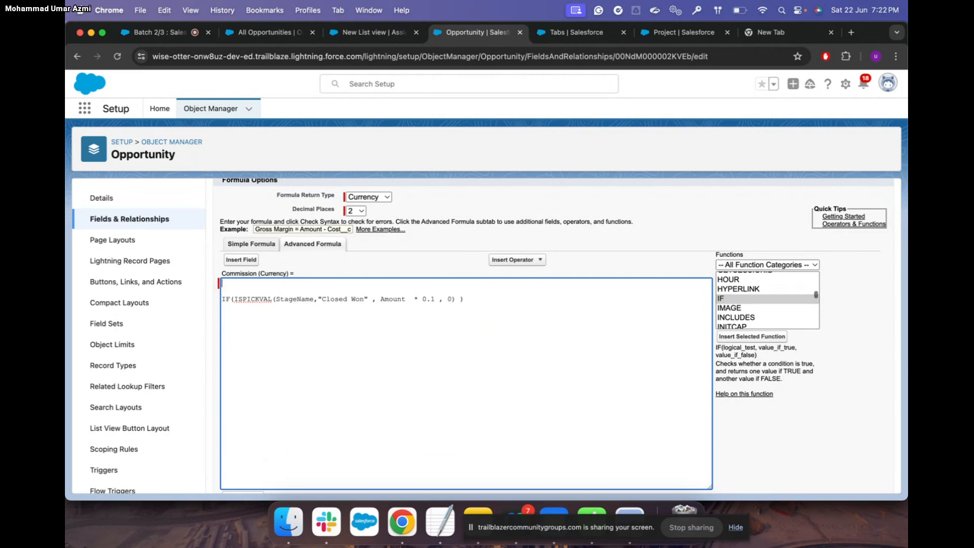
{"action": "key", "text": "BackSpace"}
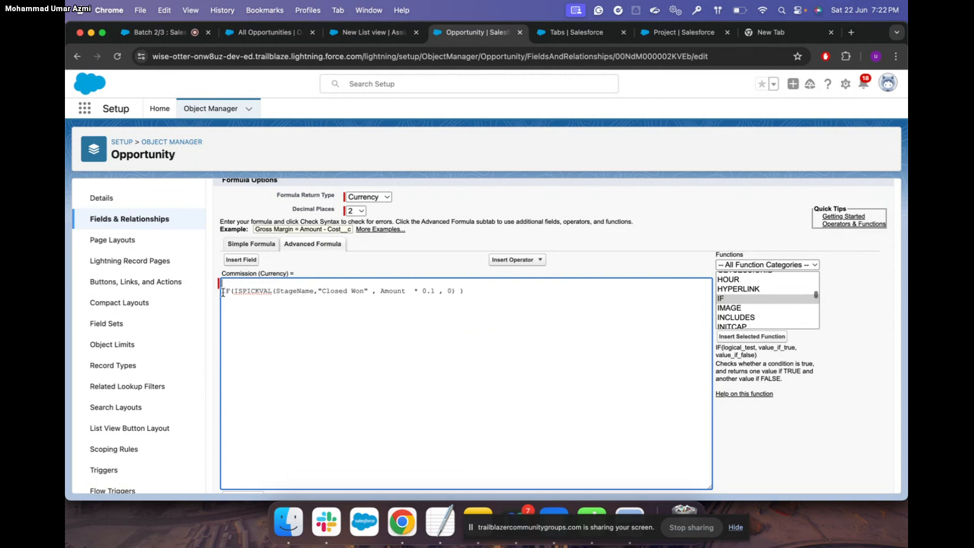
{"action": "key", "text": "BackSpace"}
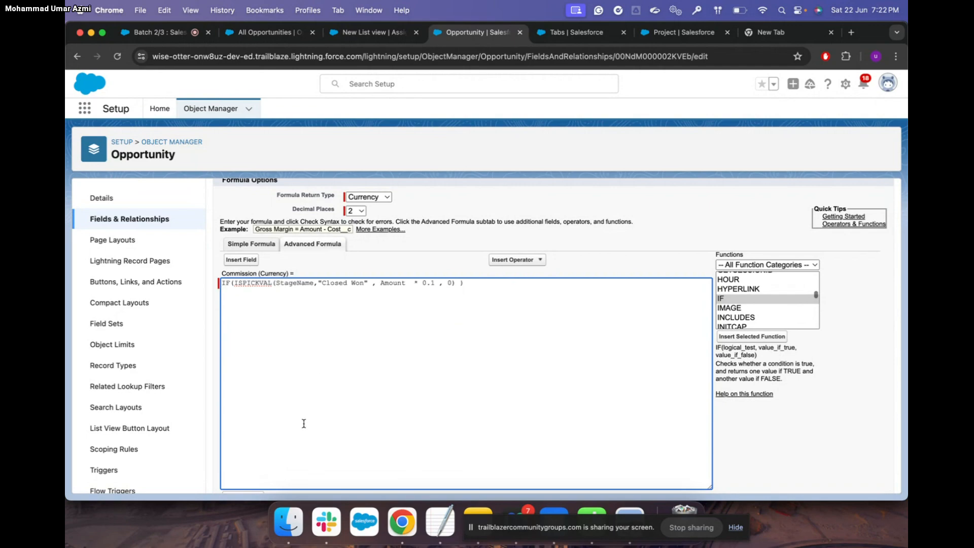
Replace the whole formula with the reference formula copied from the Trailhead instructions
{"action": "key", "text": "ctrl+Up"}
{"action": "left_click", "coordinate": [272, 240]}
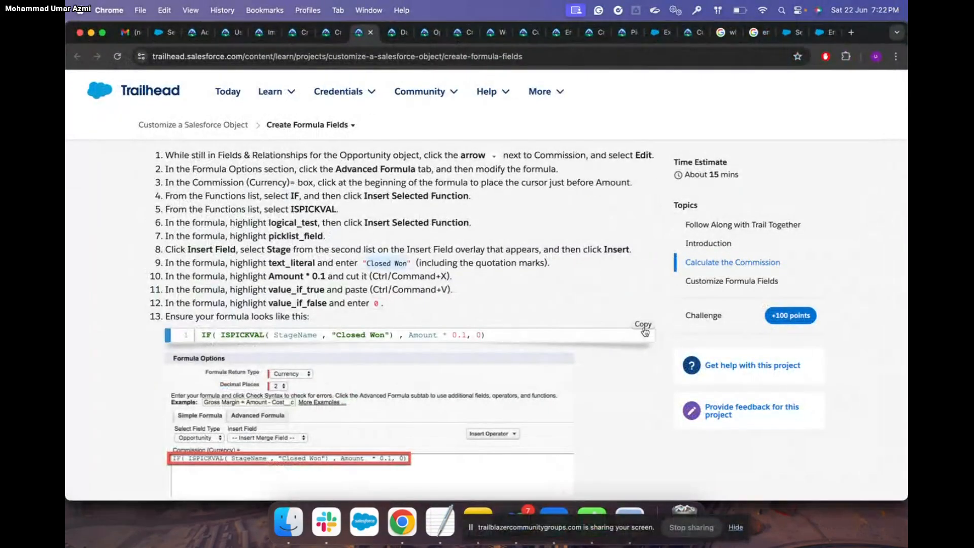
{"action": "left_click", "coordinate": [647, 326]}
{"action": "key", "text": "super+Tab"}
{"action": "key", "text": "ctrl+Up"}
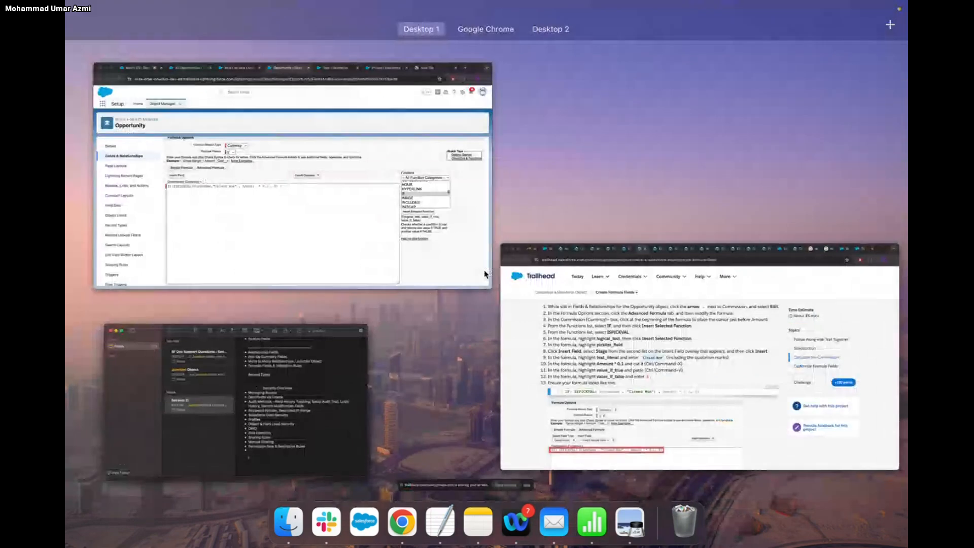
{"action": "left_click", "coordinate": [447, 236]}
{"action": "key", "text": "super+a"}
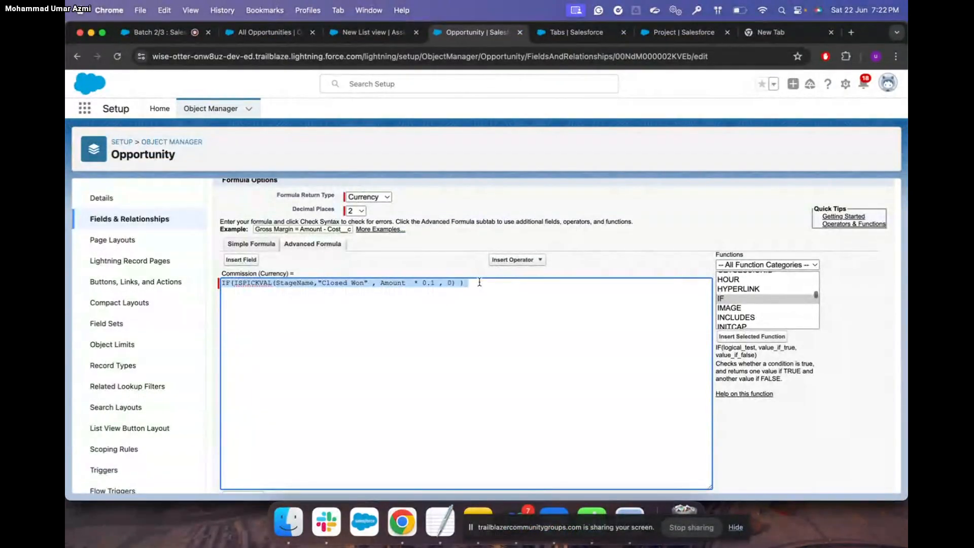
{"action": "key", "text": "super+v"}
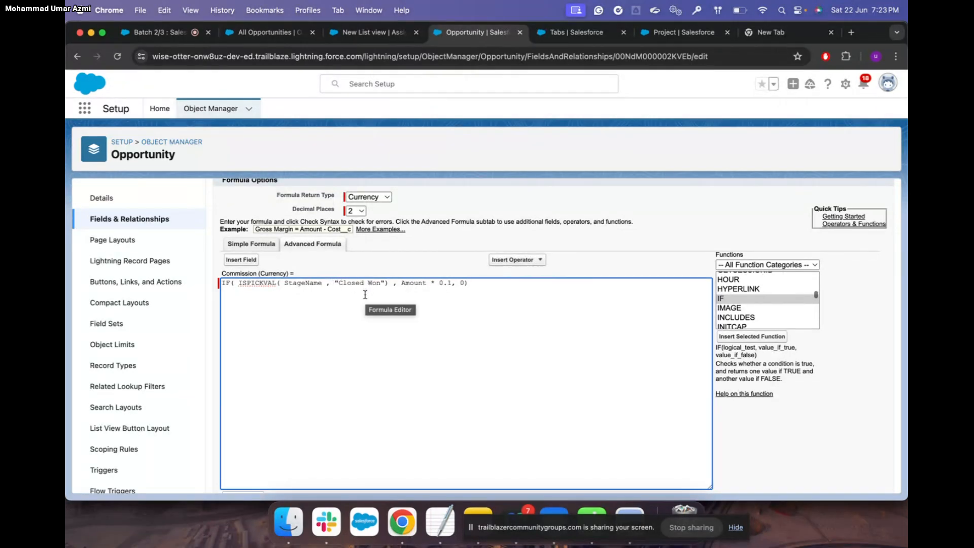
Syntax-check and save the Commission field's IF(ISPICKVAL(StageName,'Closed Won'), Amount*0.1, 0) formula
{"action": "scroll", "coordinate": [466, 284], "scroll_direction": "down", "scroll_amount": 5}
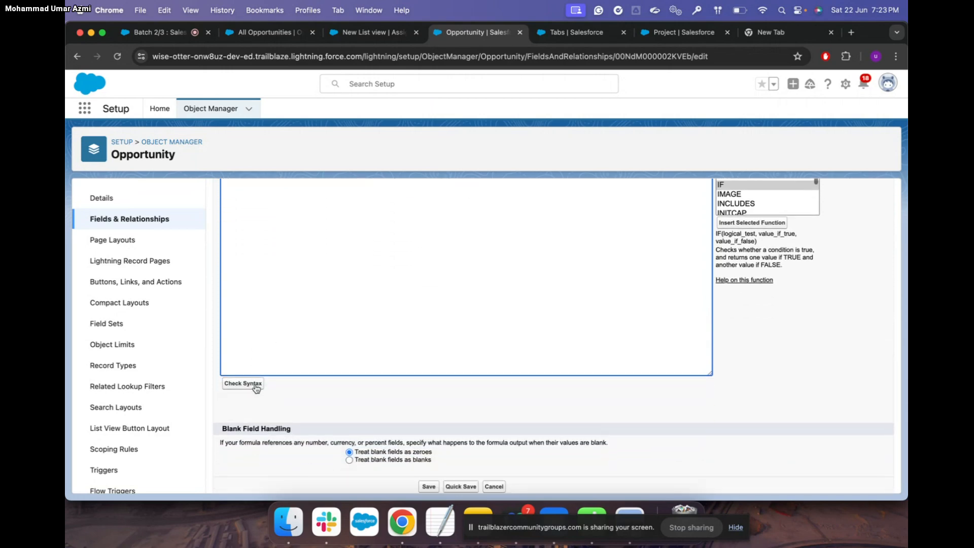
{"action": "left_click", "coordinate": [254, 383]}
{"action": "scroll", "coordinate": [569, 371], "scroll_direction": "down", "scroll_amount": 15}
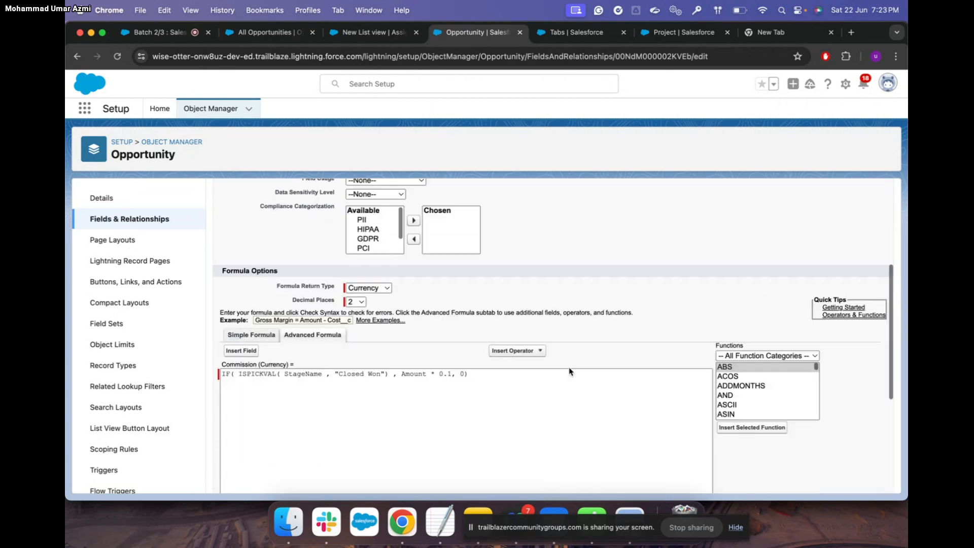
{"action": "scroll", "coordinate": [569, 371], "scroll_direction": "down", "scroll_amount": 1}
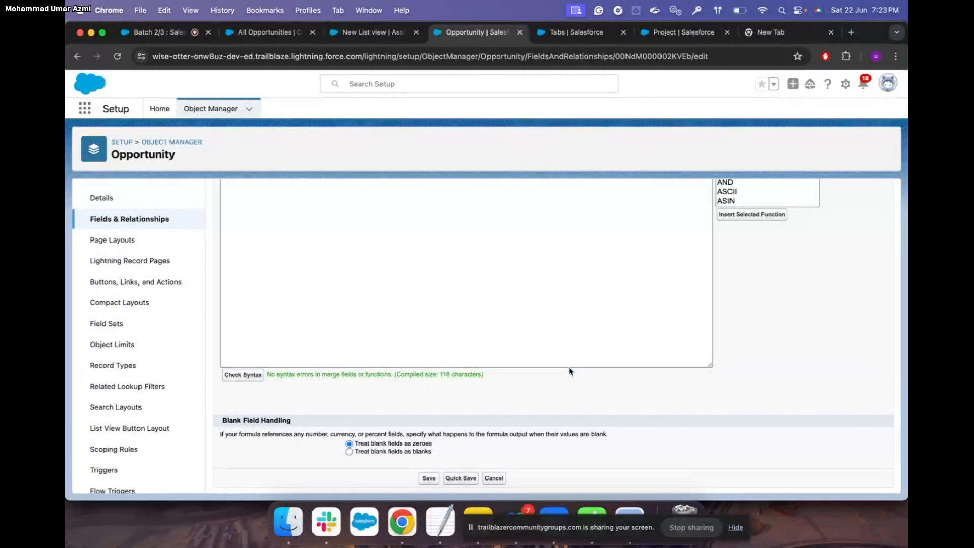
{"action": "left_click", "coordinate": [429, 478]}
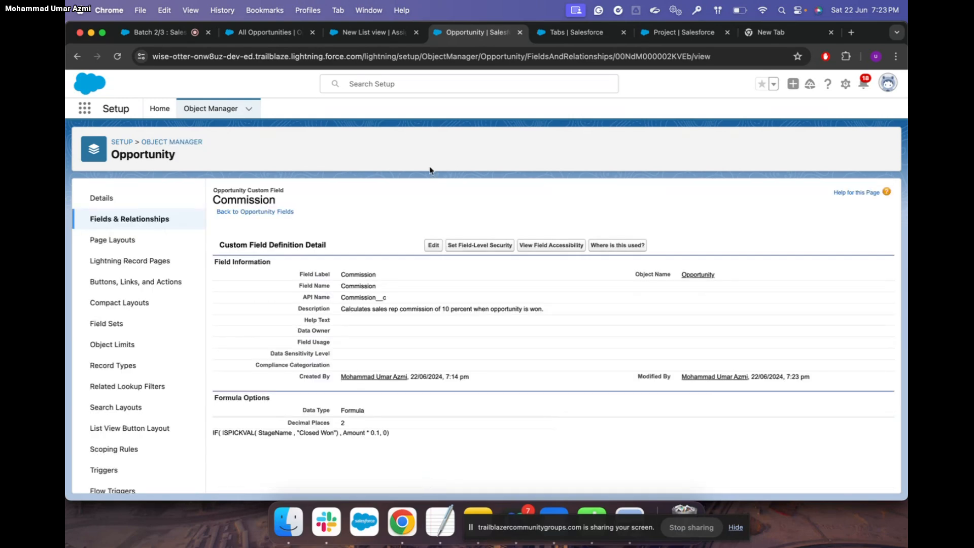
Reload All Opportunities so Commission shows only on Closed Won deals, then raise the system volume
{"action": "left_click", "coordinate": [274, 32]}
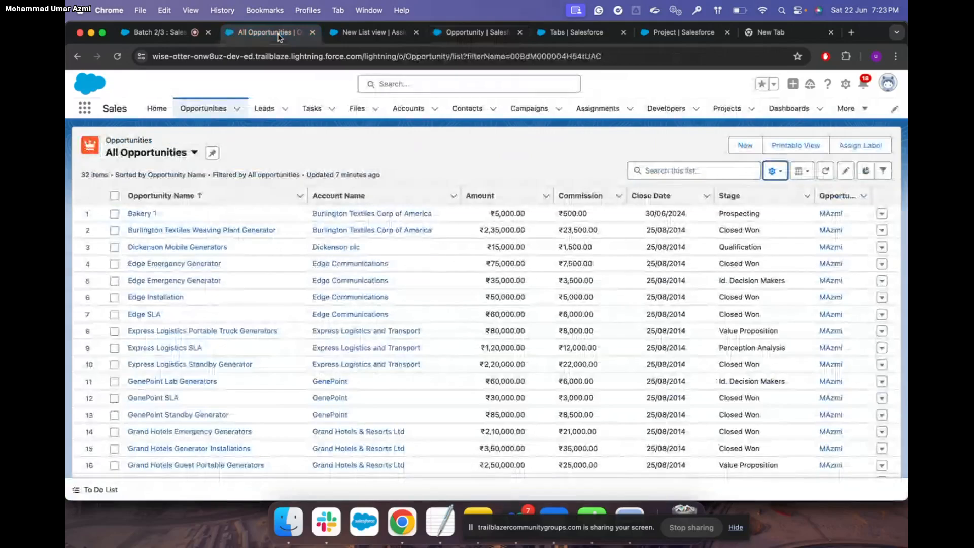
{"action": "left_click", "coordinate": [827, 172]}
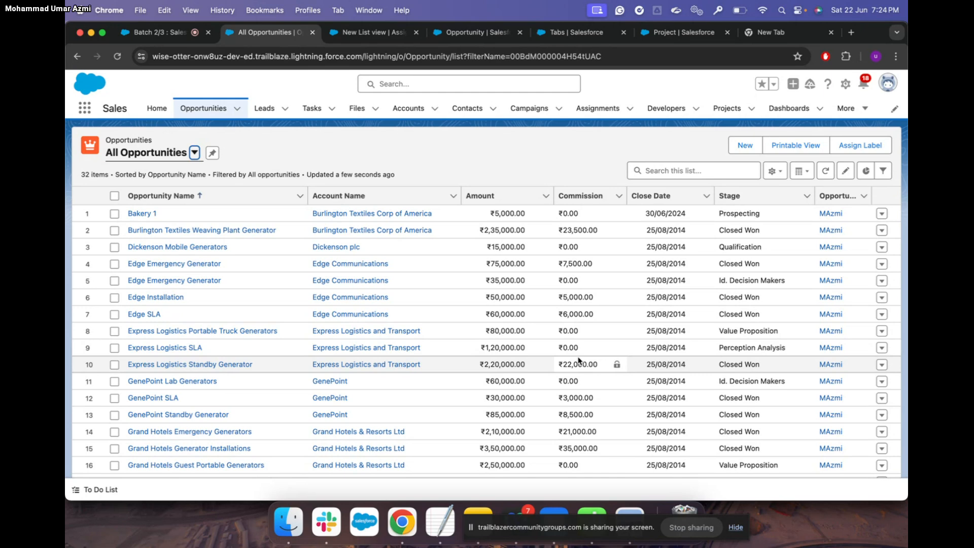
{"action": "left_click", "coordinate": [800, 11]}
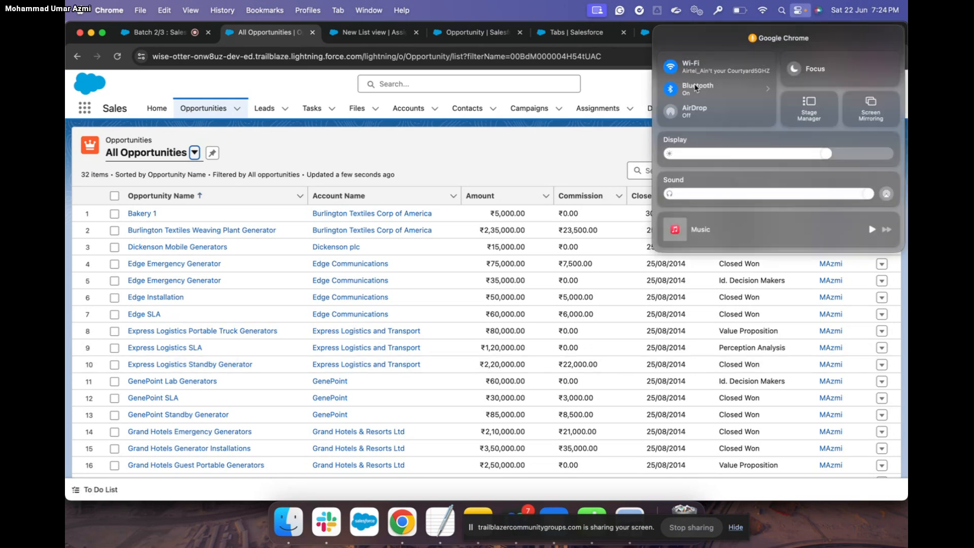
{"action": "left_click", "coordinate": [600, 153]}
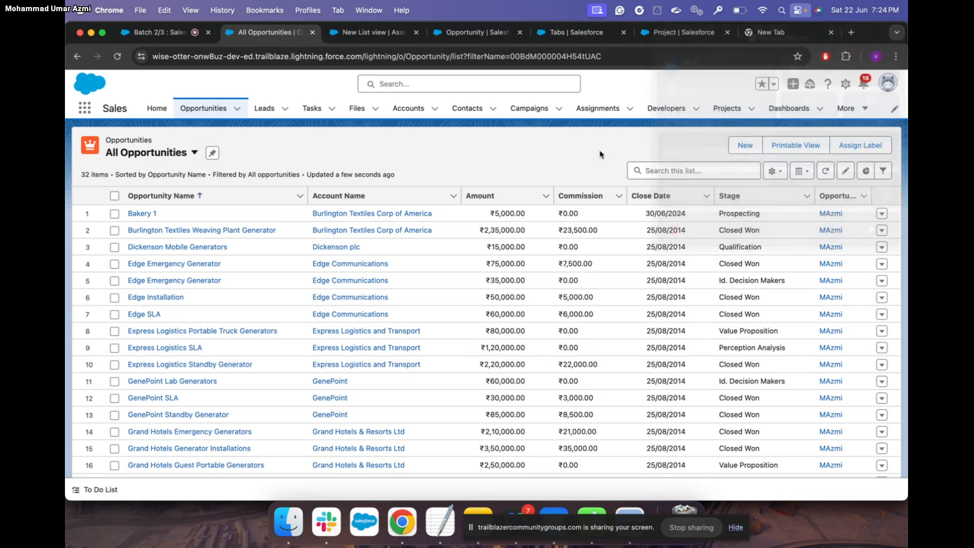
{"action": "key", "text": "XF86AudioRaiseVolume"}
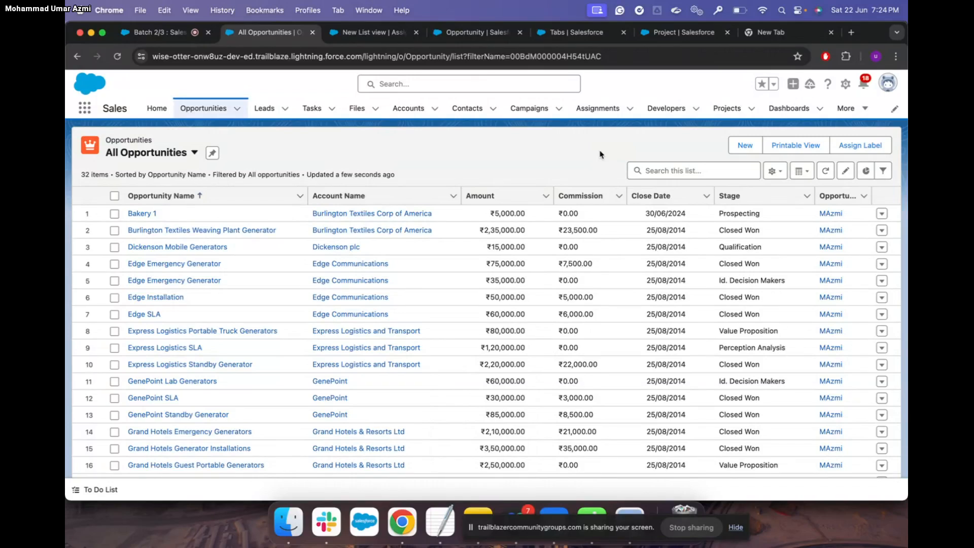
Return to the training meeting and connect the AirPods over Bluetooth
{"action": "left_click", "coordinate": [161, 32]}
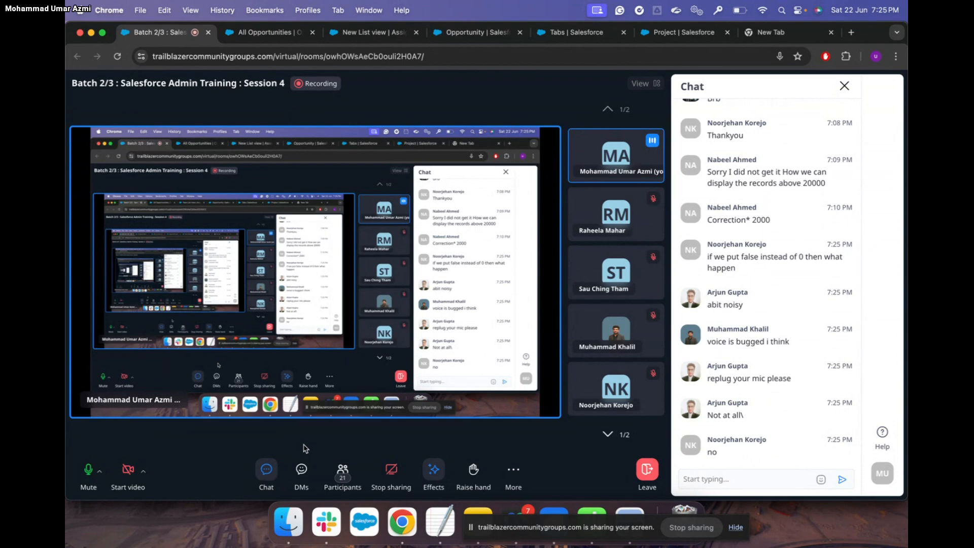
{"action": "left_click", "coordinate": [799, 14]}
{"action": "left_click", "coordinate": [766, 86]}
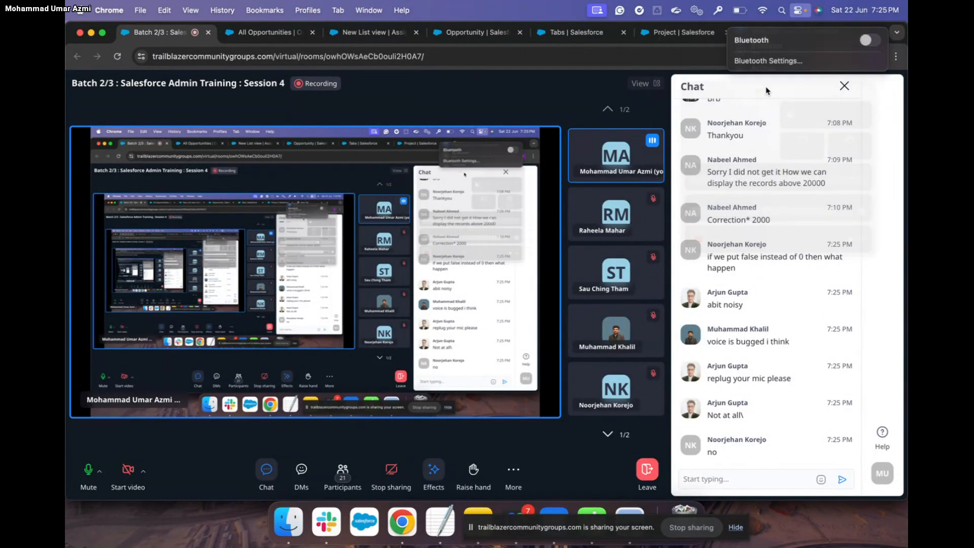
{"action": "left_click", "coordinate": [880, 36]}
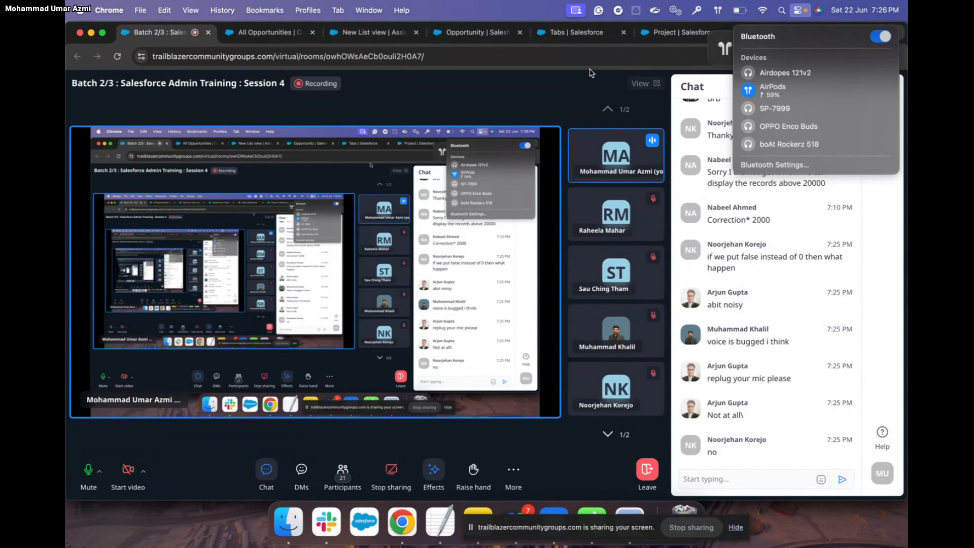
{"action": "left_click", "coordinate": [575, 81]}
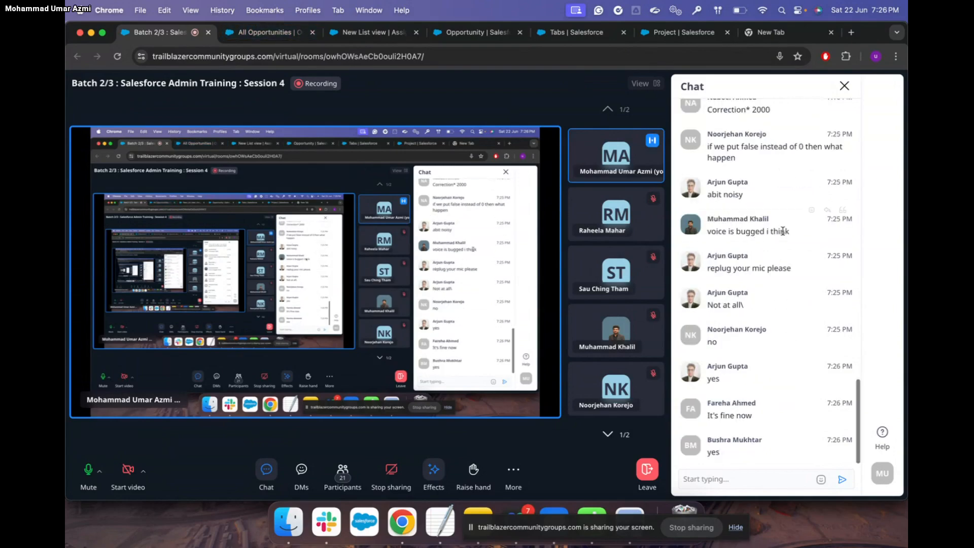
Scroll back through the session chat, then move to a blank new browser tab
{"action": "scroll", "coordinate": [784, 233], "scroll_direction": "up", "scroll_amount": 3}
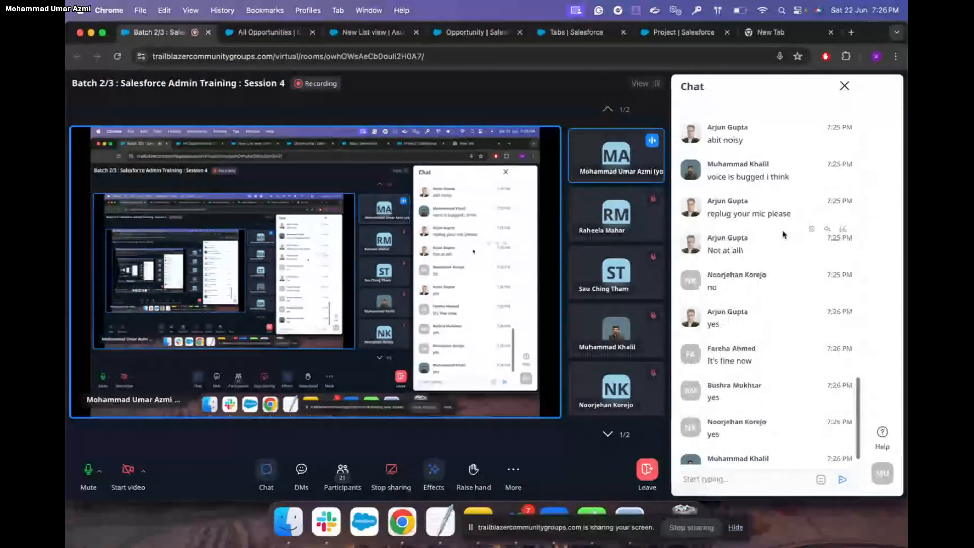
{"action": "scroll", "coordinate": [784, 235], "scroll_direction": "up", "scroll_amount": 3}
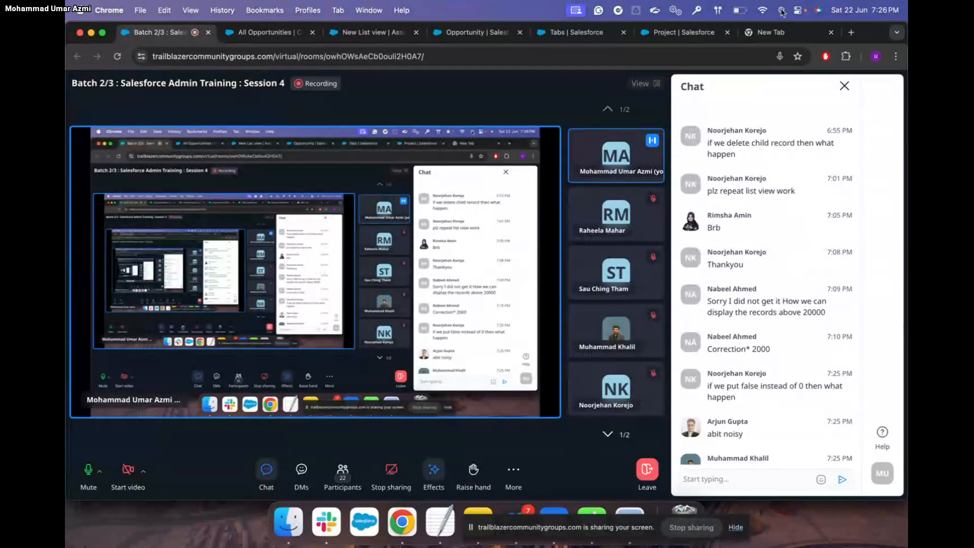
{"action": "left_click", "coordinate": [782, 33]}
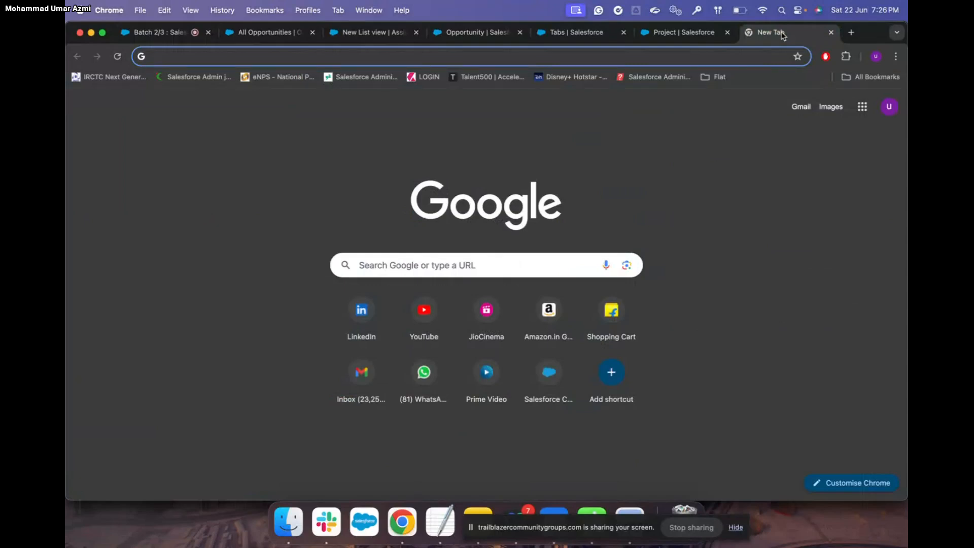
Google '2000 records in salesforce list view', skim the results, then return to the meeting room
{"action": "type", "text": "2000 r"}
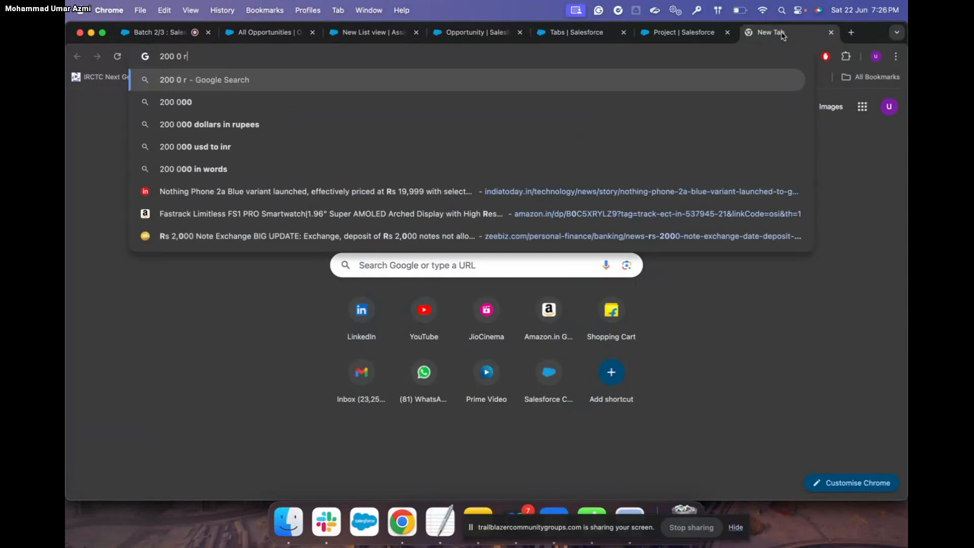
{"action": "type", "text": "eco"}
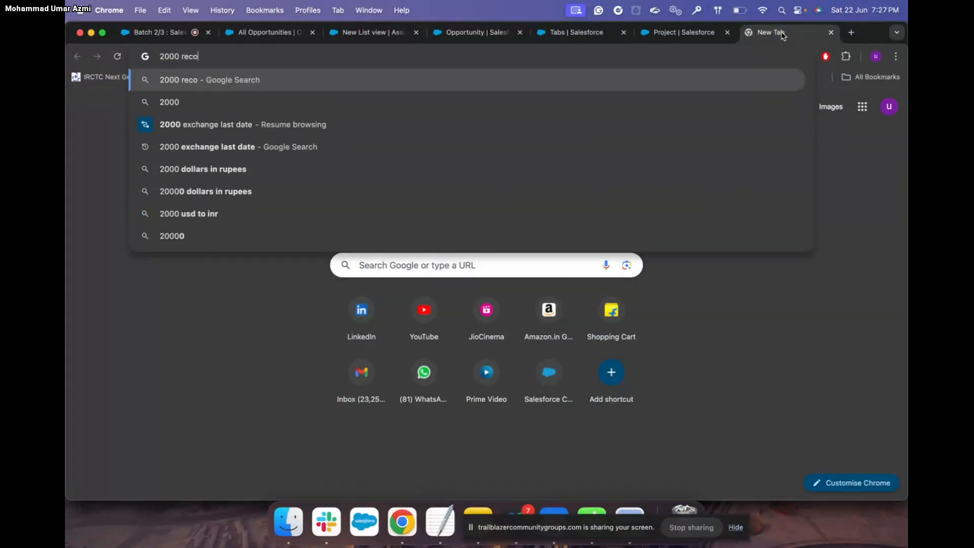
{"action": "type", "text": "rds i"}
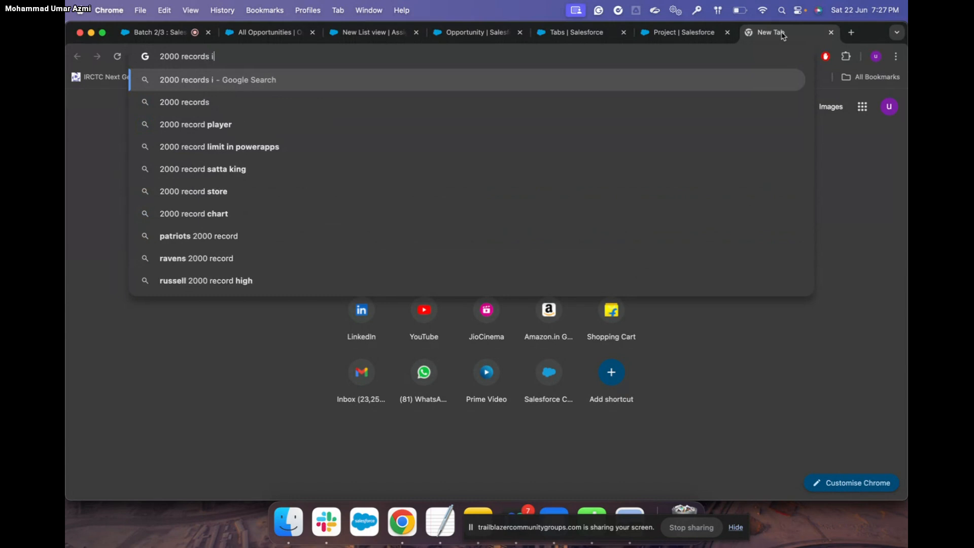
{"action": "type", "text": "n salesof"}
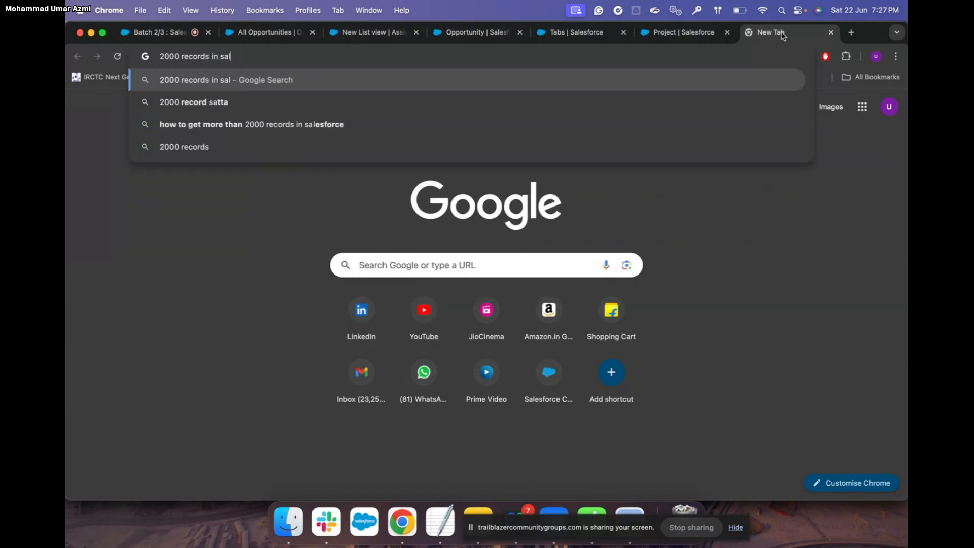
{"action": "key", "text": "BackSpace"}
{"action": "key", "text": "BackSpace"}
{"action": "type", "text": "forc"}
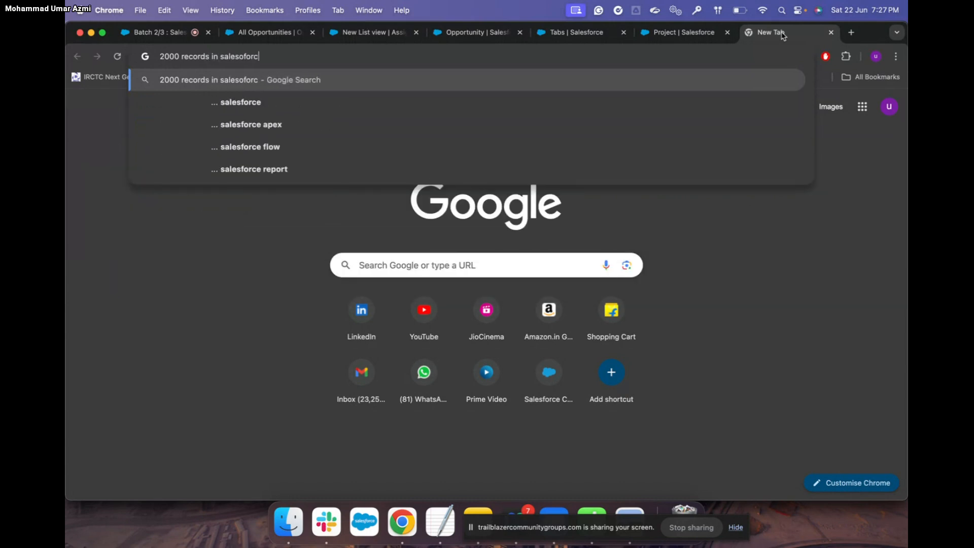
{"action": "type", "text": "e lis"}
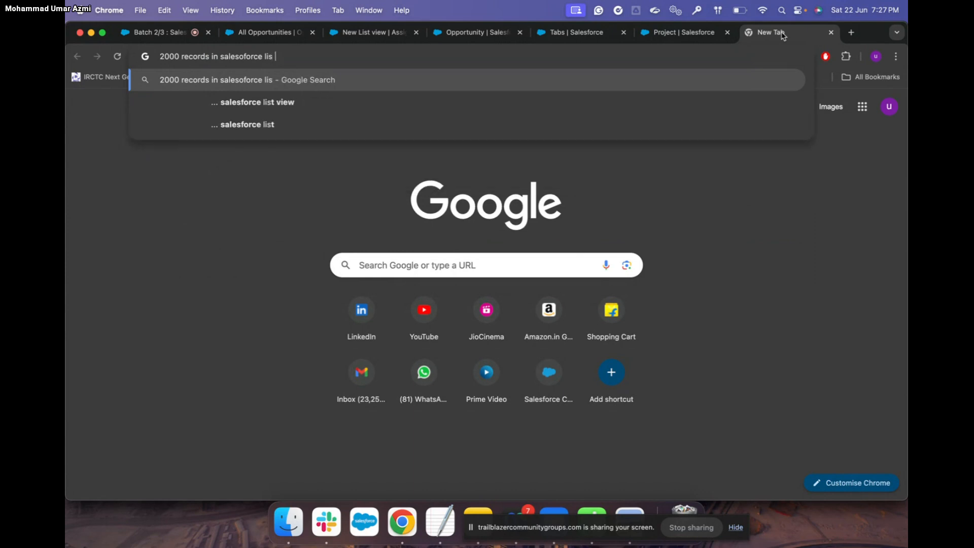
{"action": "type", "text": "t view"}
{"action": "key", "text": "Return"}
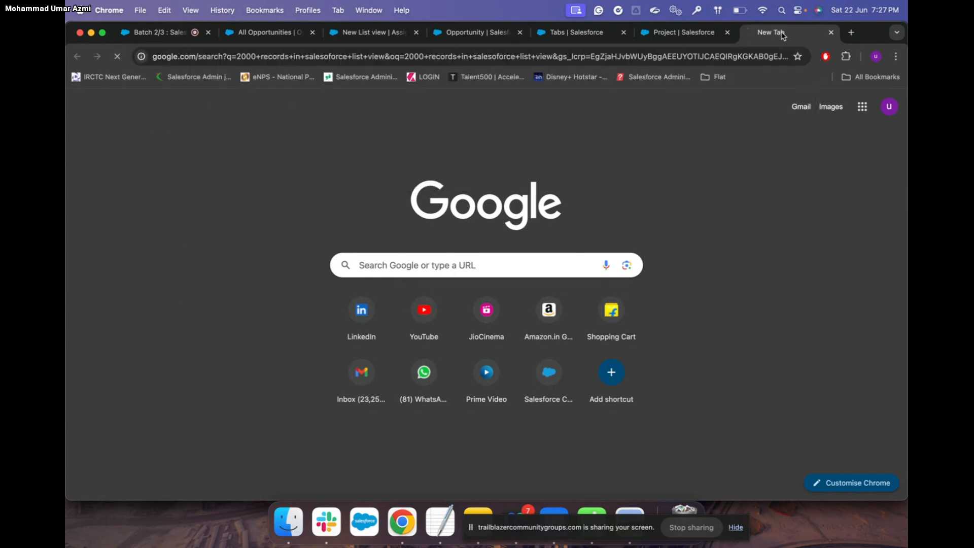
{"action": "scroll", "coordinate": [478, 290], "scroll_direction": "down", "scroll_amount": 3}
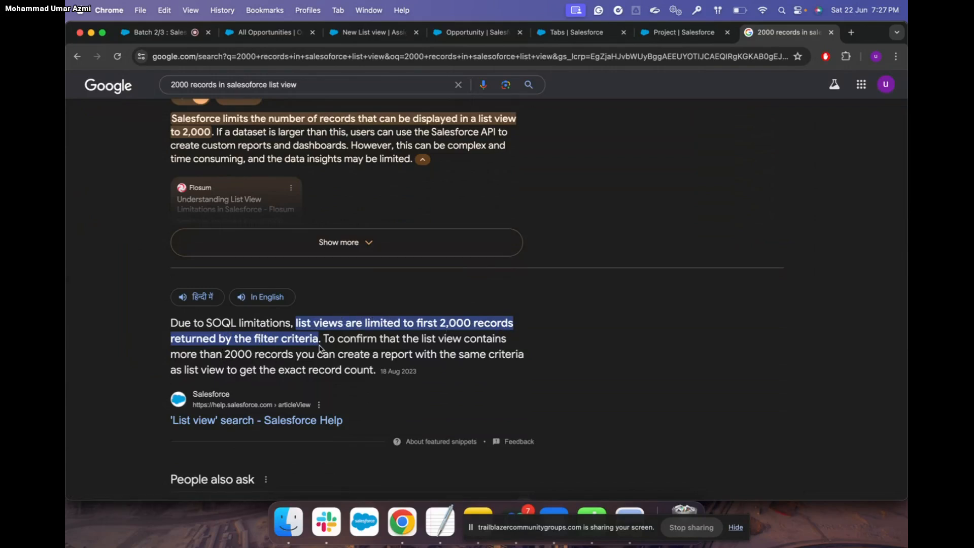
{"action": "left_click", "coordinate": [162, 32]}
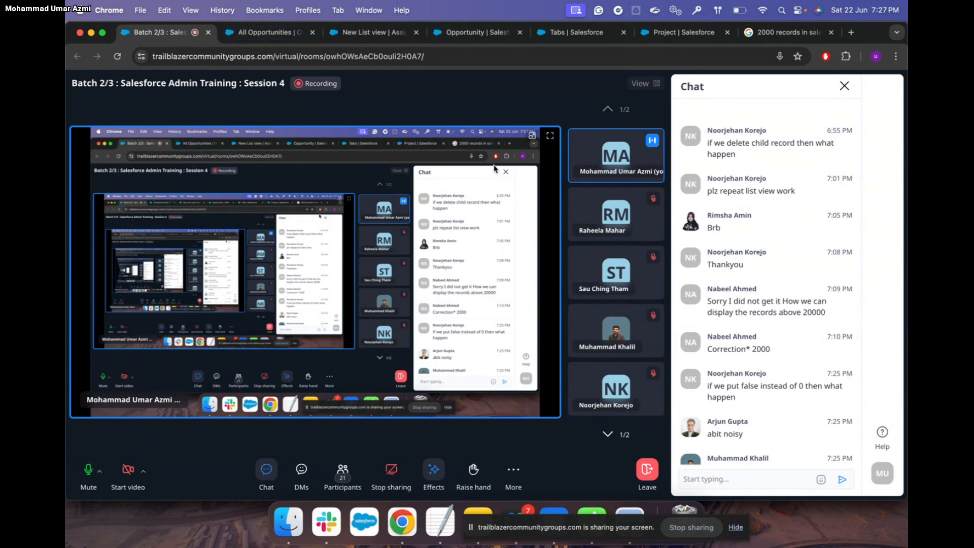
{"action": "scroll", "coordinate": [761, 220], "scroll_direction": "down", "scroll_amount": 10}
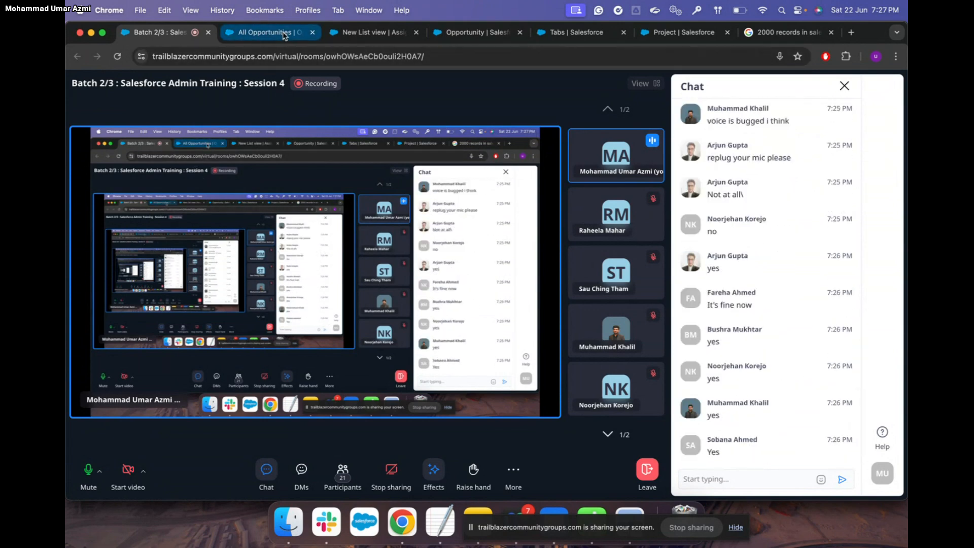
{"action": "left_click", "coordinate": [283, 34]}
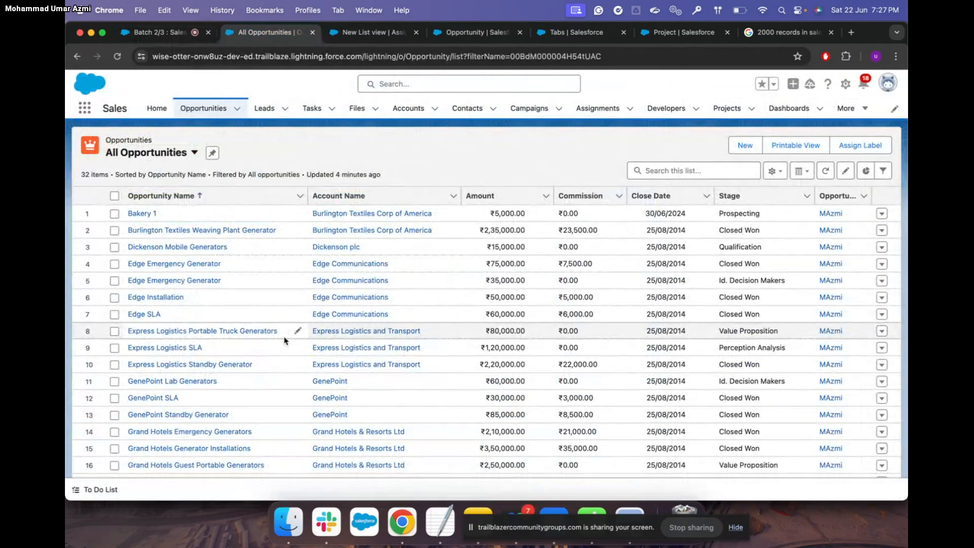
{"action": "scroll", "coordinate": [284, 340], "scroll_direction": "down", "scroll_amount": 5}
{"action": "scroll", "coordinate": [284, 339], "scroll_direction": "up", "scroll_amount": 5}
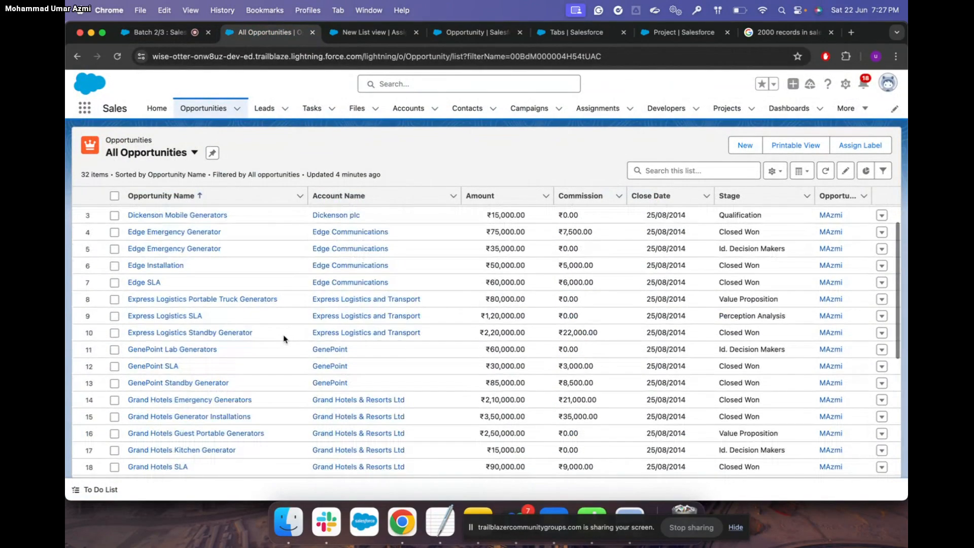
{"action": "scroll", "coordinate": [284, 339], "scroll_direction": "up", "scroll_amount": 2}
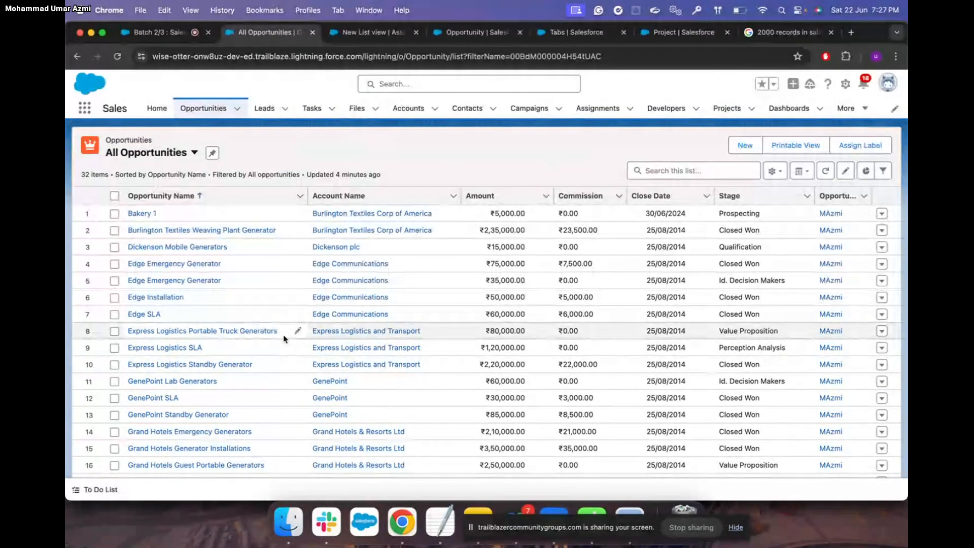
{"action": "scroll", "coordinate": [284, 339], "scroll_direction": "down", "scroll_amount": 5}
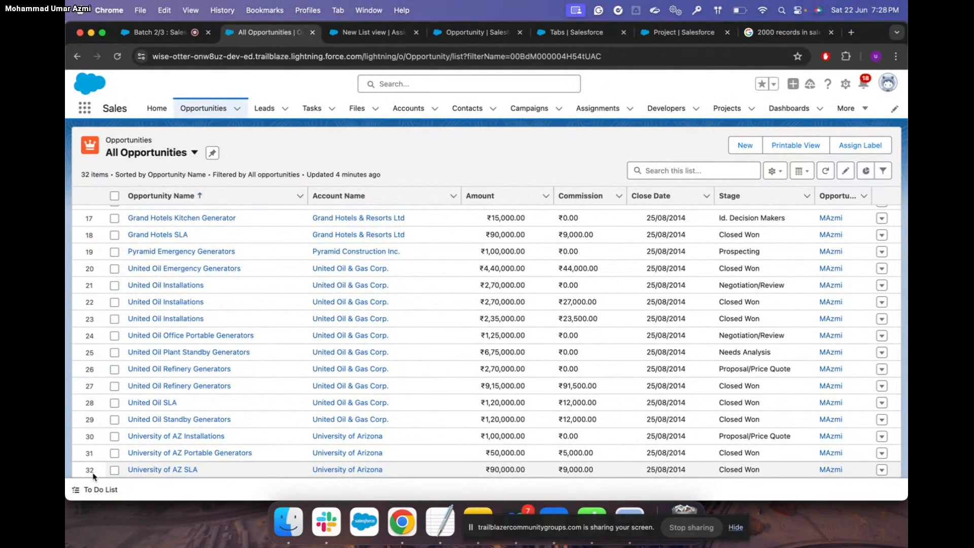
{"action": "scroll", "coordinate": [261, 358], "scroll_direction": "up", "scroll_amount": 5}
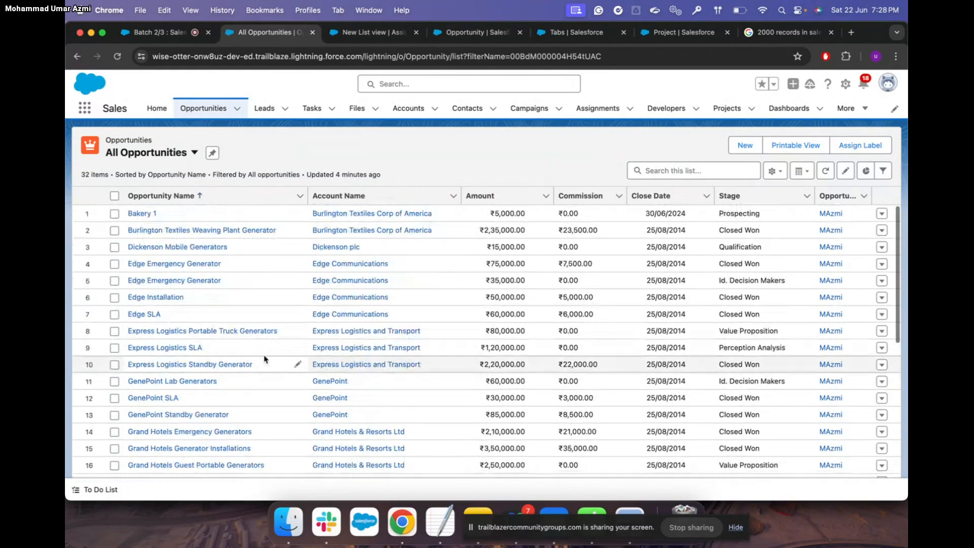
{"action": "left_click", "coordinate": [774, 171]}
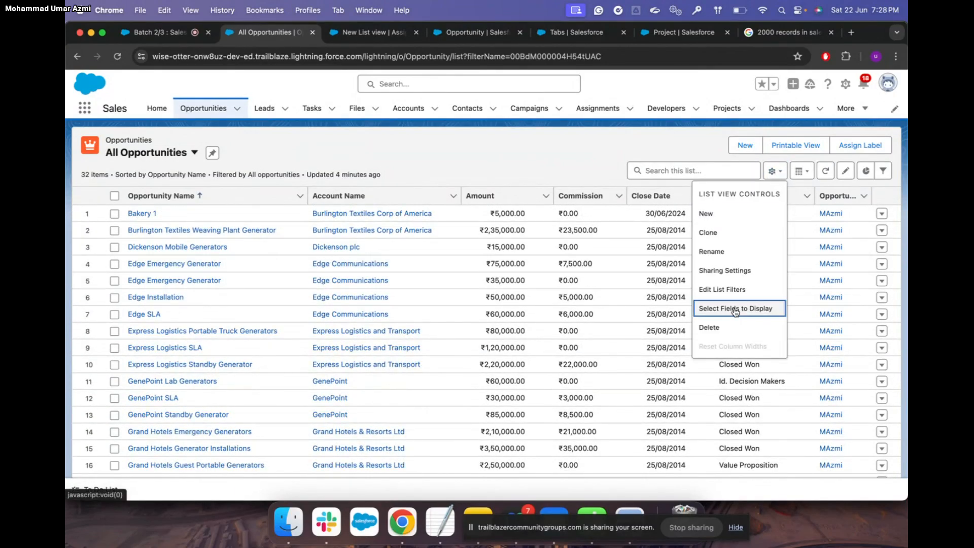
{"action": "left_click", "coordinate": [585, 157]}
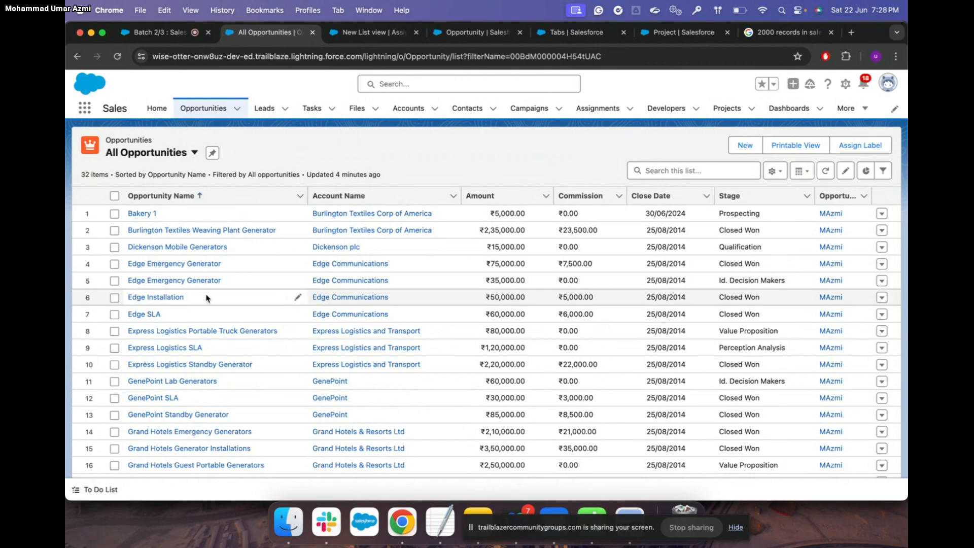
{"action": "scroll", "coordinate": [207, 298], "scroll_direction": "down", "scroll_amount": 5}
{"action": "scroll", "coordinate": [207, 298], "scroll_direction": "up", "scroll_amount": 5}
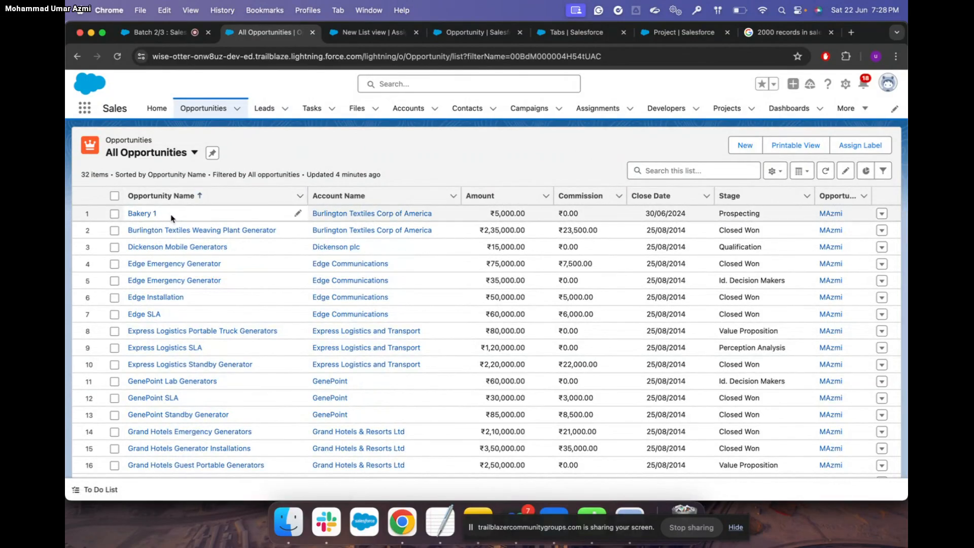
{"action": "scroll", "coordinate": [171, 218], "scroll_direction": "down", "scroll_amount": 5}
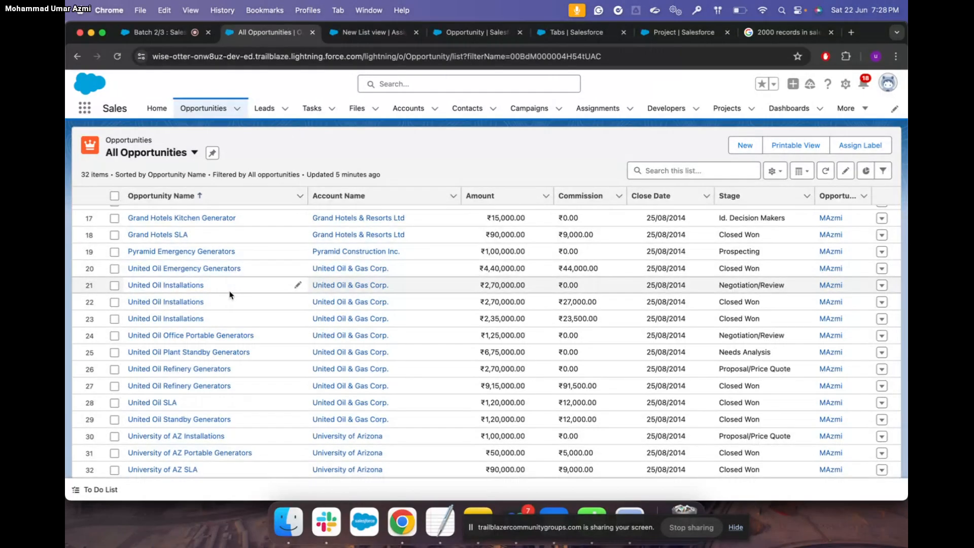
{"action": "scroll", "coordinate": [213, 291], "scroll_direction": "up", "scroll_amount": 5}
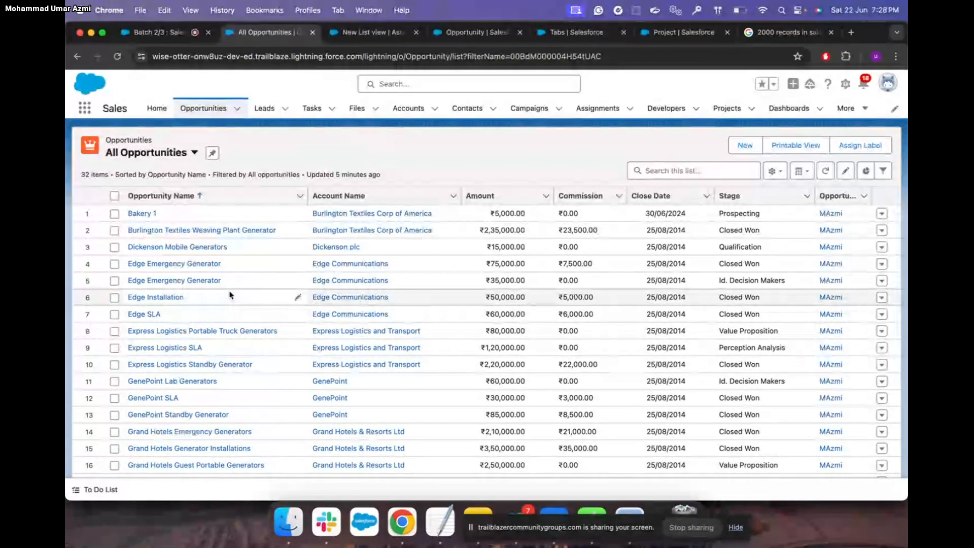
Sort All Opportunities by Opportunity Name descending (Z to A), then go back to the meeting
{"action": "left_click", "coordinate": [200, 196]}
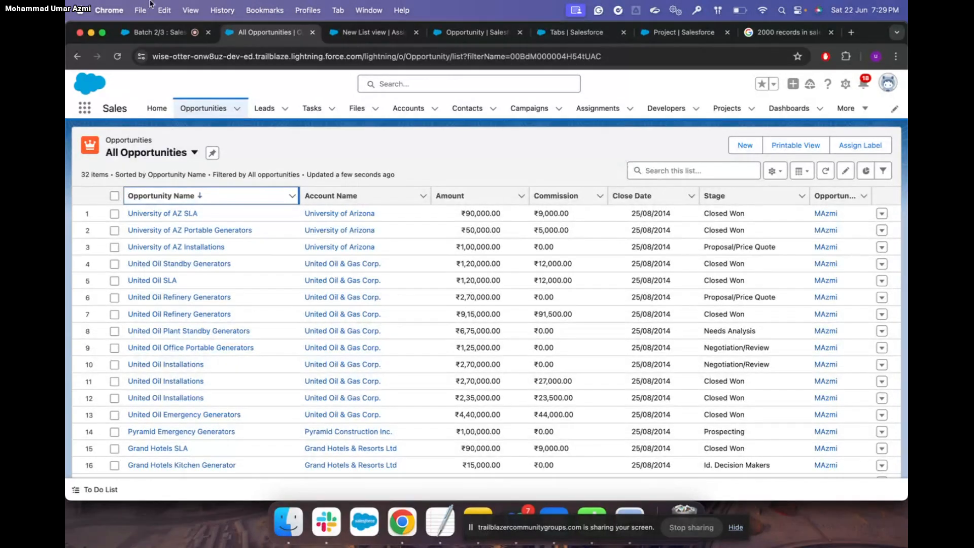
{"action": "left_click", "coordinate": [164, 34]}
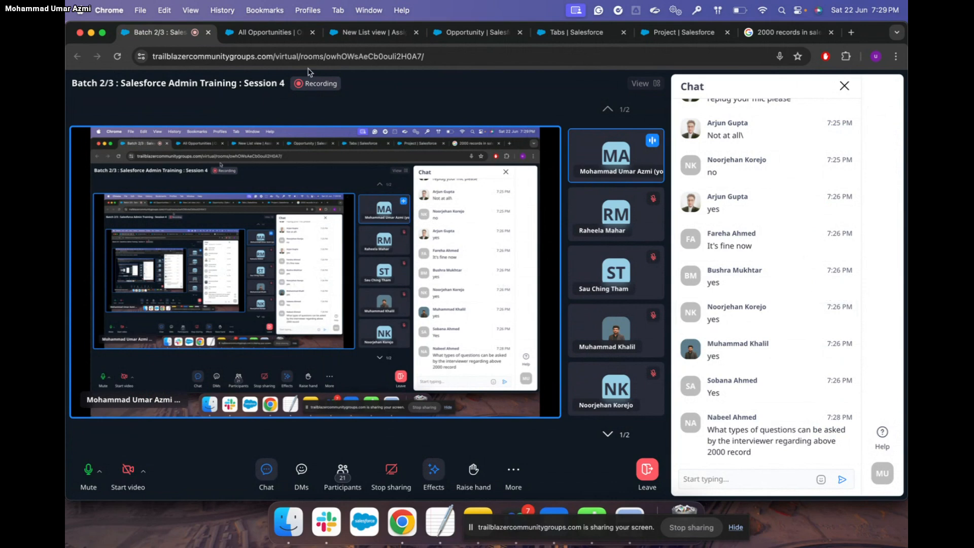
{"action": "left_click", "coordinate": [269, 32]}
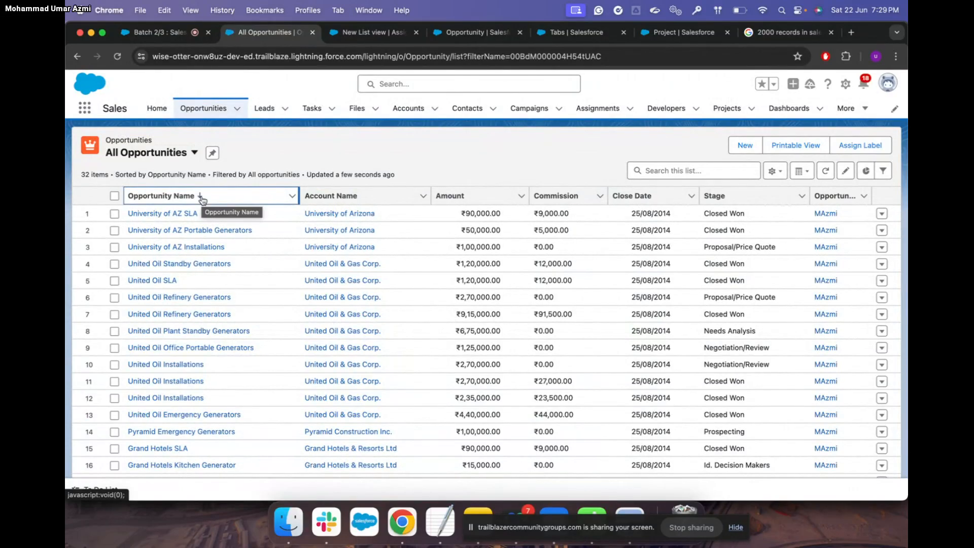
{"action": "left_click", "coordinate": [169, 38]}
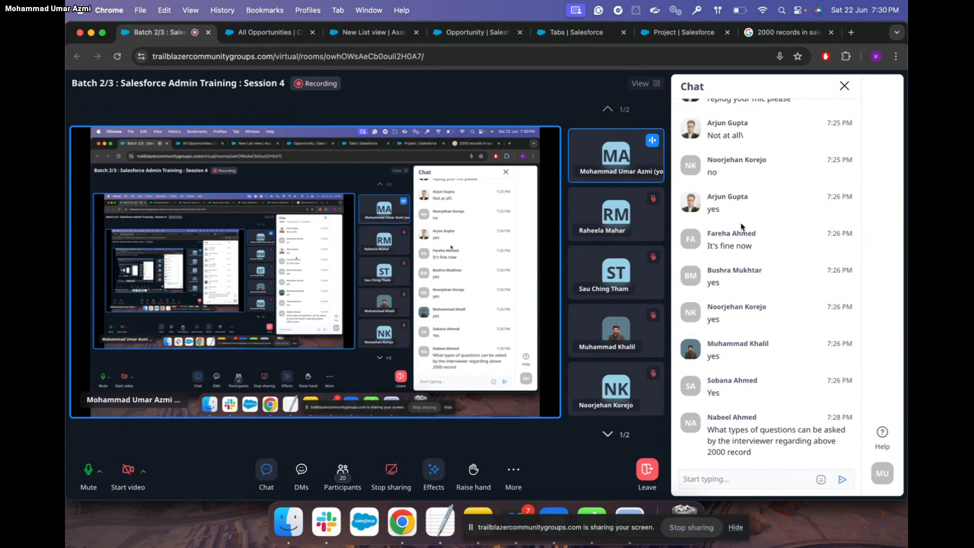
Scroll through the session chat, then bring up the Commission field's formula definition in Setup
{"action": "scroll", "coordinate": [742, 227], "scroll_direction": "up", "scroll_amount": 2}
{"action": "scroll", "coordinate": [742, 227], "scroll_direction": "up", "scroll_amount": 15}
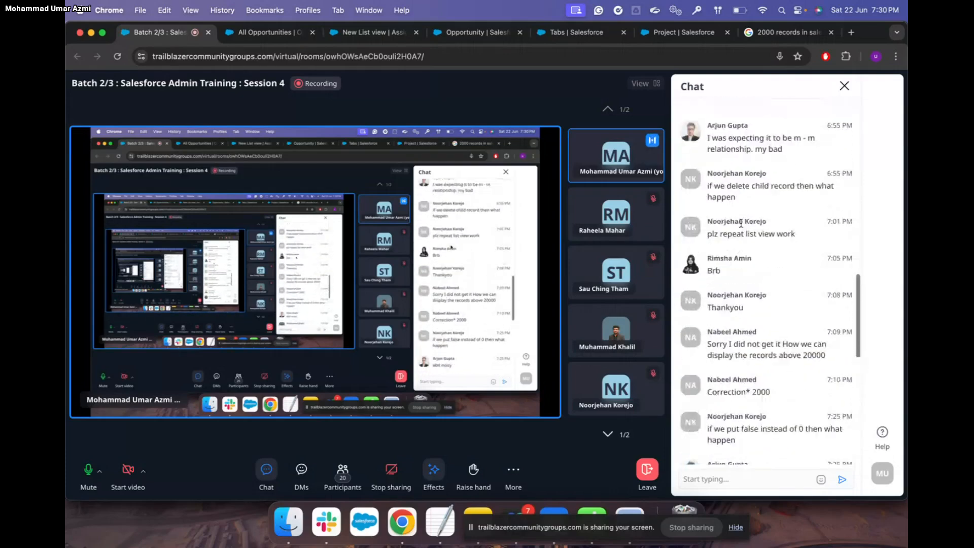
{"action": "scroll", "coordinate": [742, 227], "scroll_direction": "down", "scroll_amount": 5}
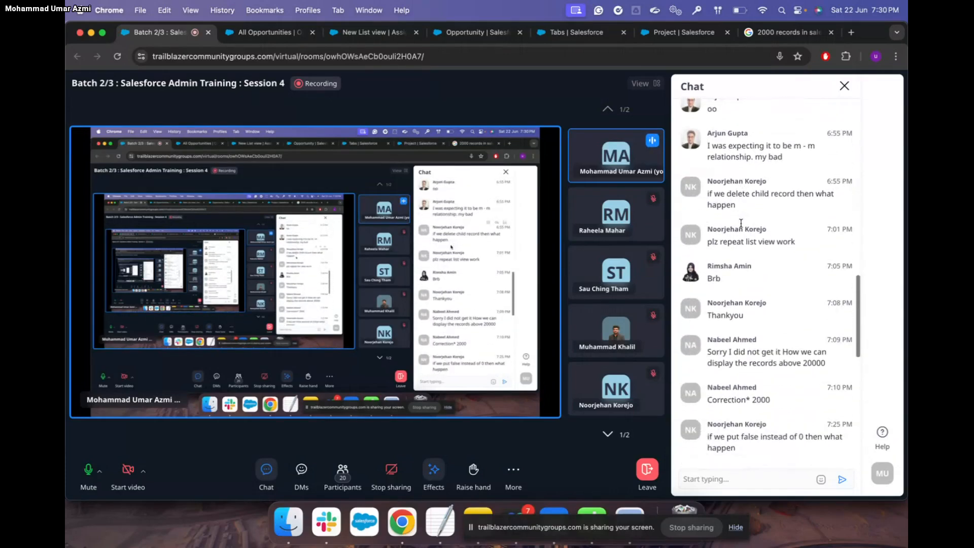
{"action": "scroll", "coordinate": [742, 227], "scroll_direction": "down", "scroll_amount": 4}
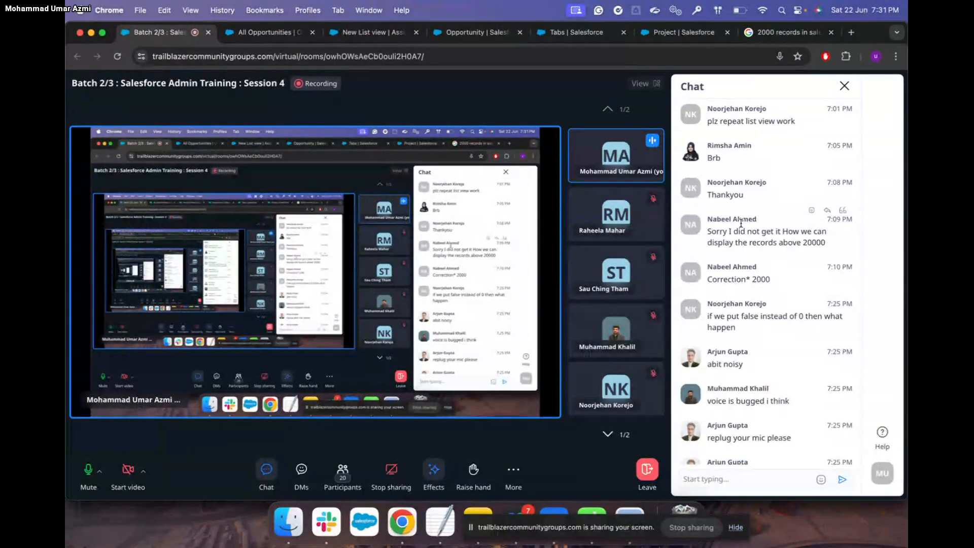
{"action": "scroll", "coordinate": [741, 224], "scroll_direction": "down", "scroll_amount": 2}
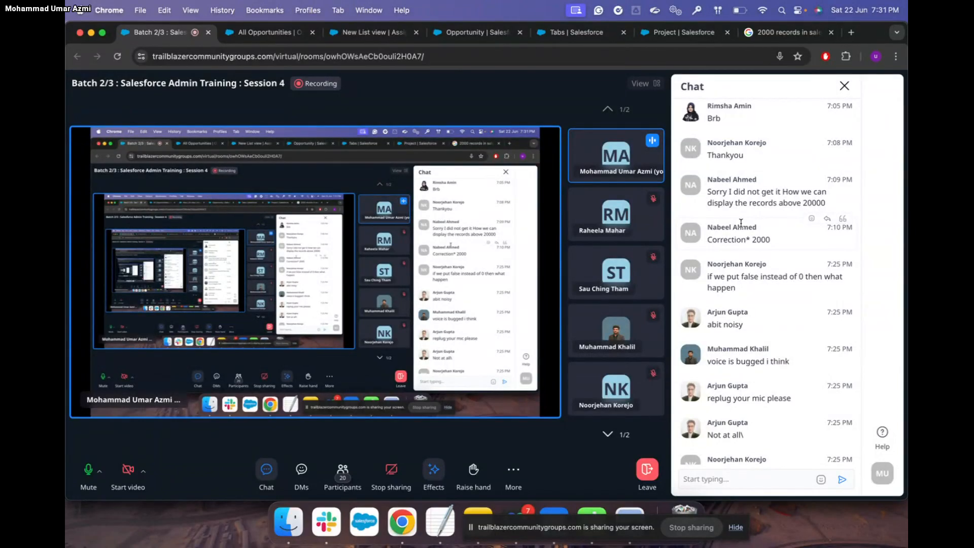
{"action": "left_click", "coordinate": [474, 32]}
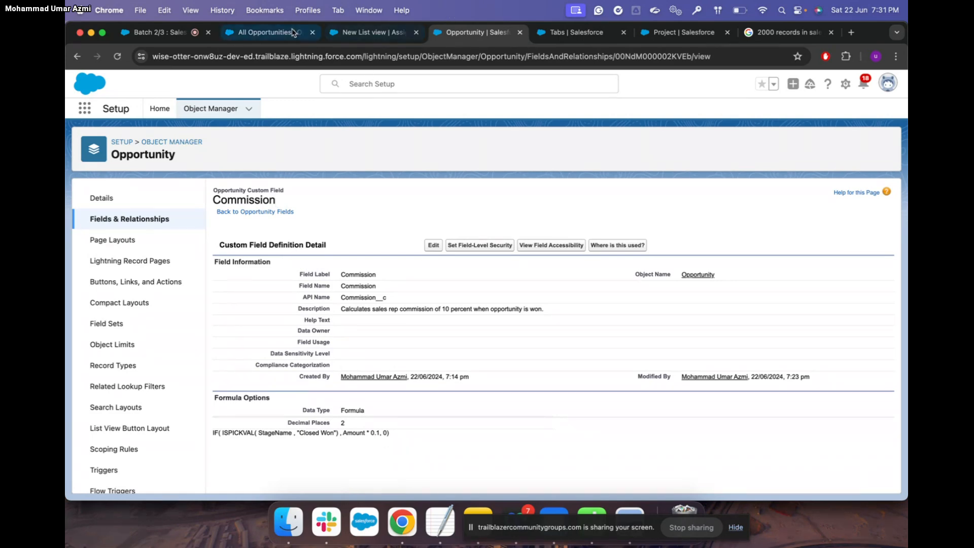
Glance over the All Opportunities, Assignments and Commission field tabs before returning to the meeting
{"action": "left_click", "coordinate": [268, 32]}
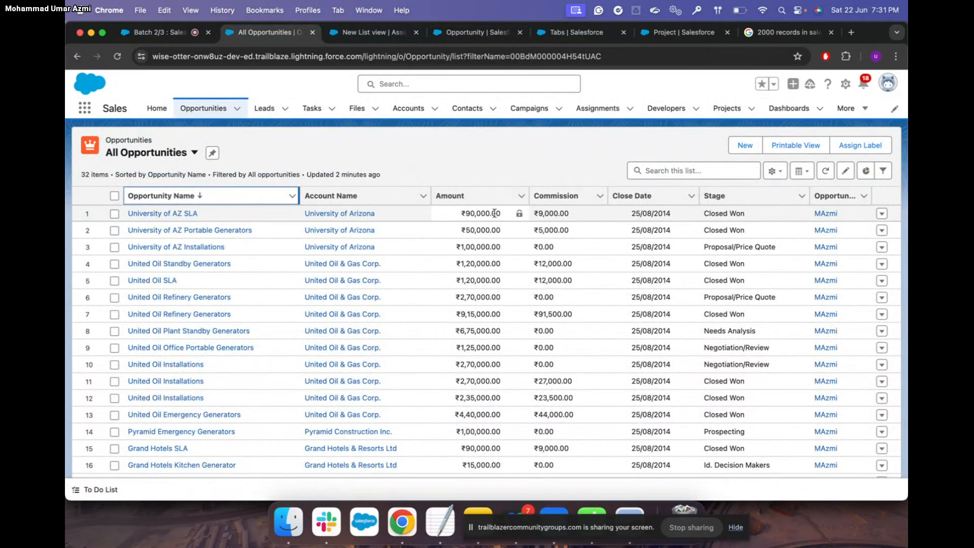
{"action": "left_click", "coordinate": [380, 35]}
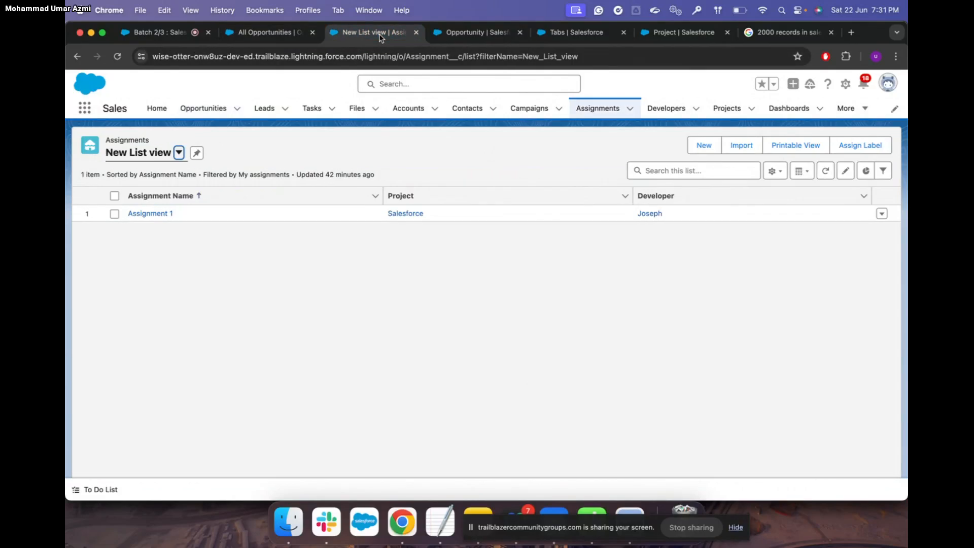
{"action": "left_click", "coordinate": [464, 37]}
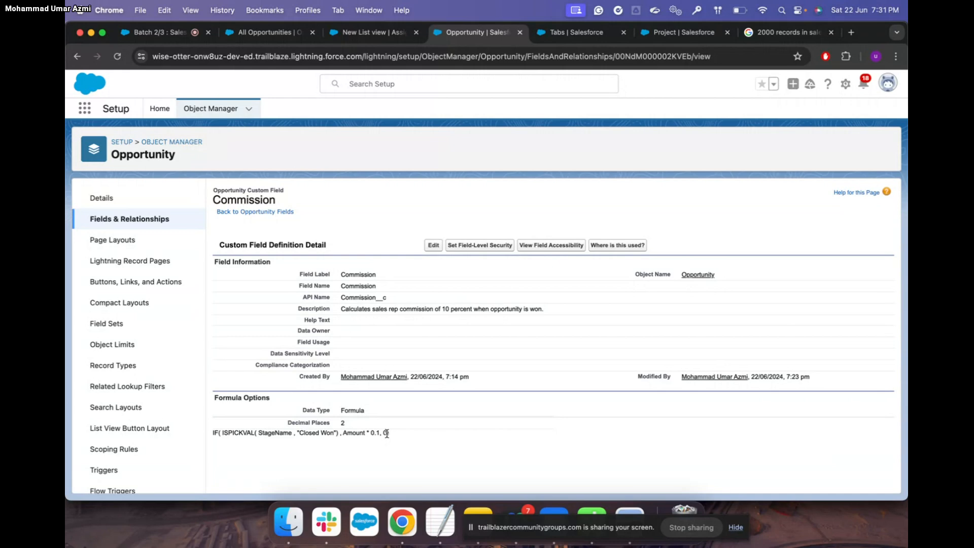
{"action": "left_click", "coordinate": [152, 32]}
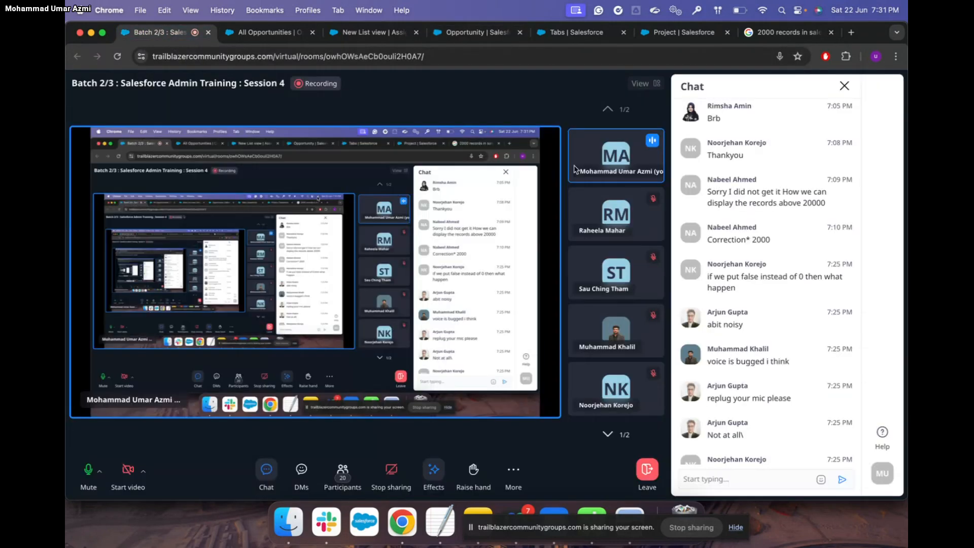
Review the recent chat questions, then switch to the 32-item All Opportunities list sorted Z to A
{"action": "scroll", "coordinate": [783, 343], "scroll_direction": "down", "scroll_amount": 8}
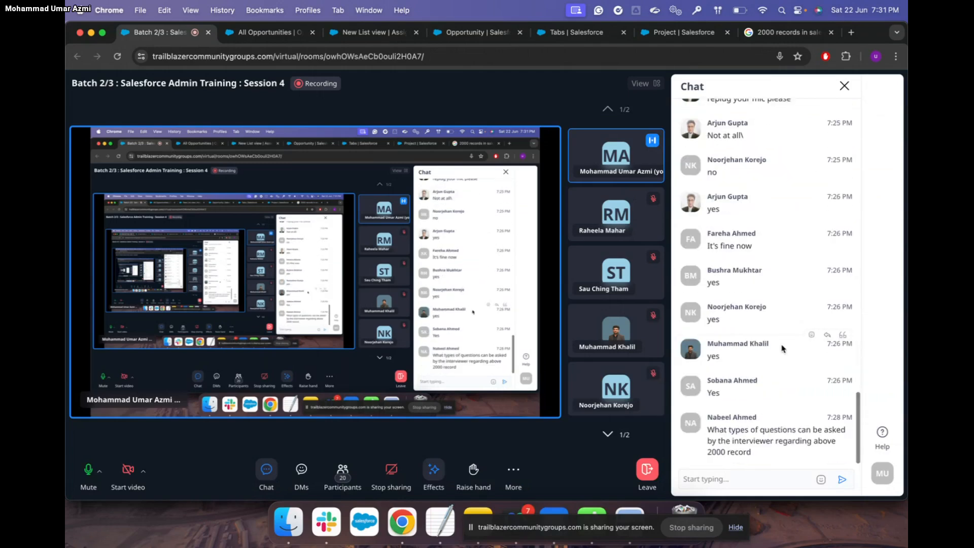
{"action": "scroll", "coordinate": [783, 348], "scroll_direction": "up", "scroll_amount": 5}
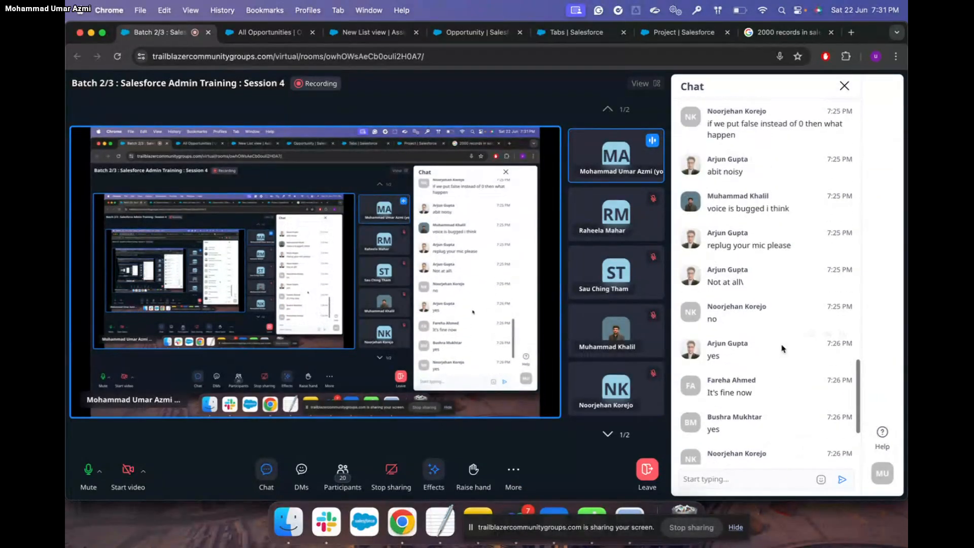
{"action": "scroll", "coordinate": [783, 348], "scroll_direction": "up", "scroll_amount": 4}
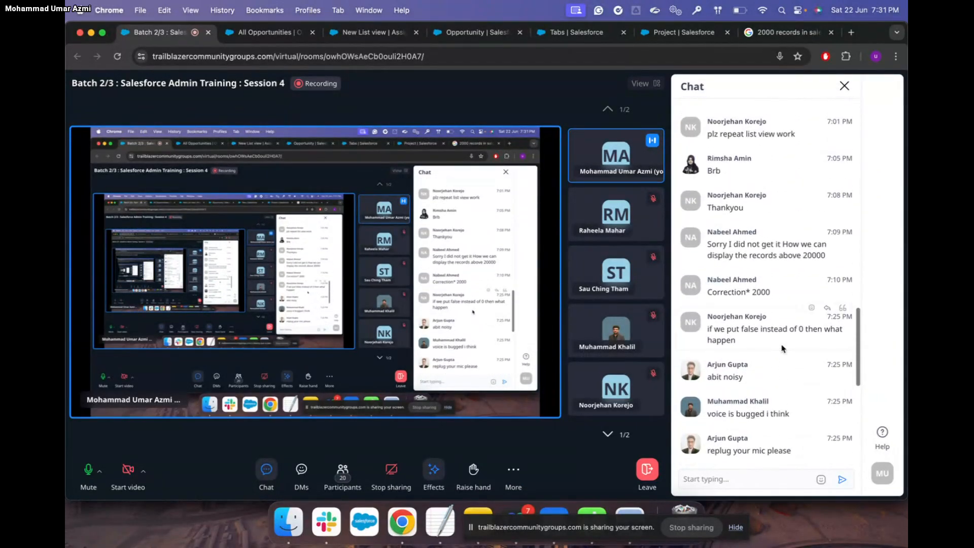
{"action": "scroll", "coordinate": [783, 348], "scroll_direction": "up", "scroll_amount": 5}
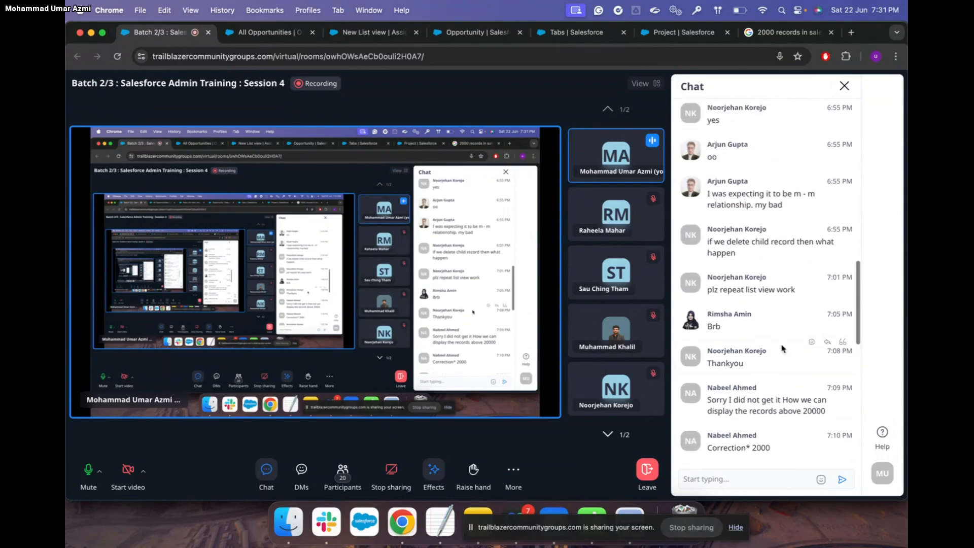
{"action": "scroll", "coordinate": [783, 348], "scroll_direction": "down", "scroll_amount": 5}
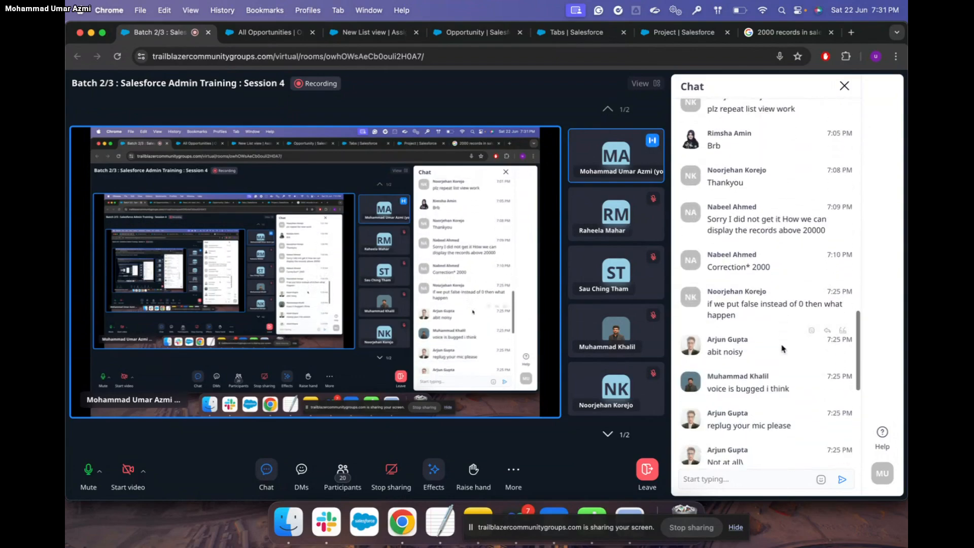
{"action": "scroll", "coordinate": [783, 349], "scroll_direction": "down", "scroll_amount": 6}
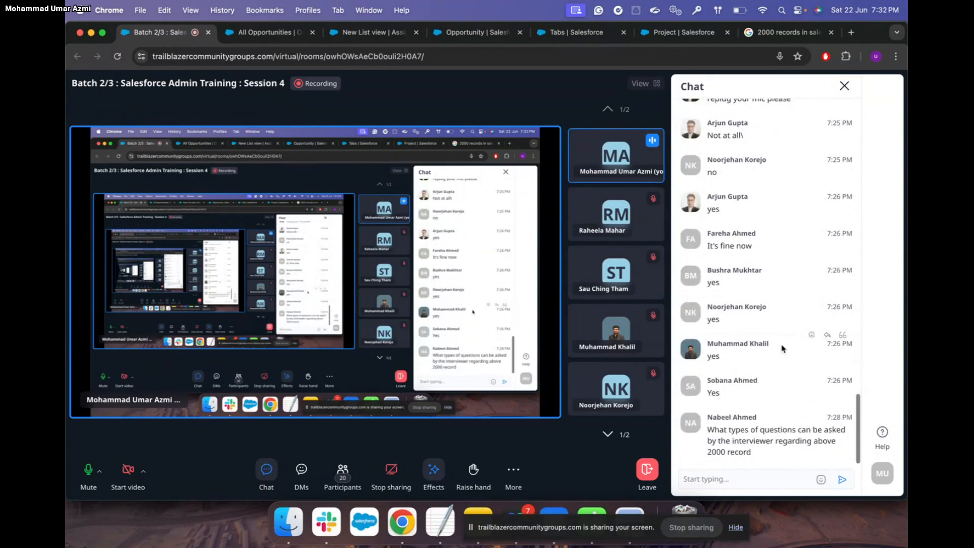
{"action": "scroll", "coordinate": [783, 349], "scroll_direction": "up", "scroll_amount": 6}
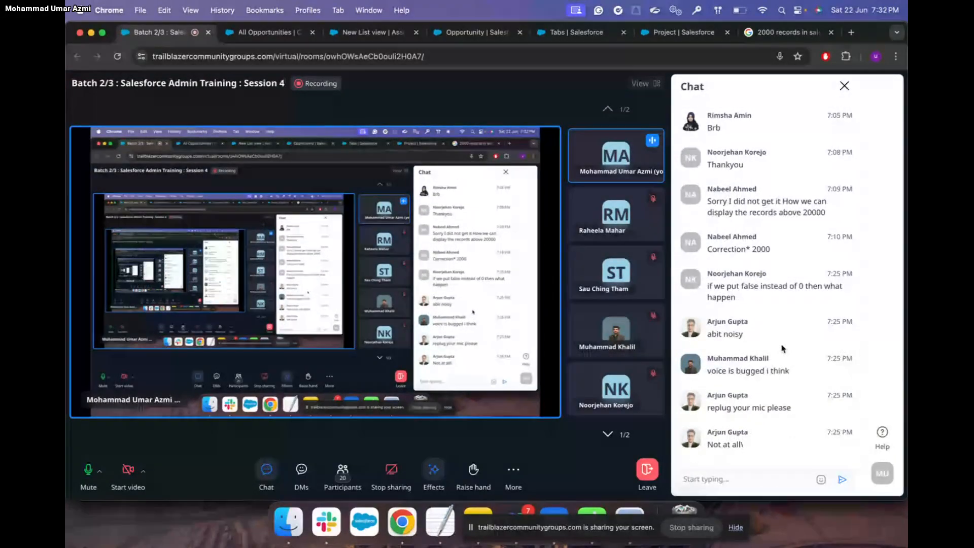
{"action": "scroll", "coordinate": [783, 348], "scroll_direction": "down", "scroll_amount": 6}
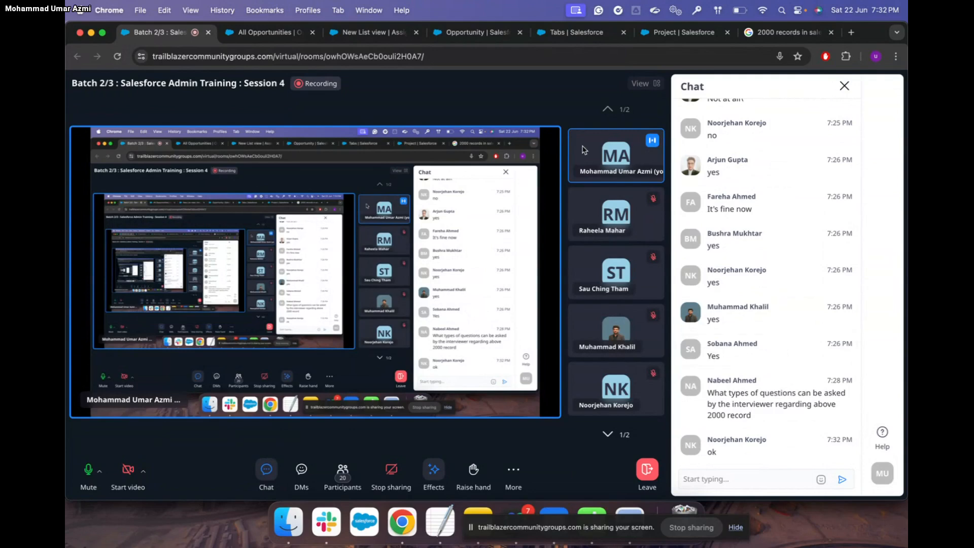
{"action": "left_click", "coordinate": [273, 33]}
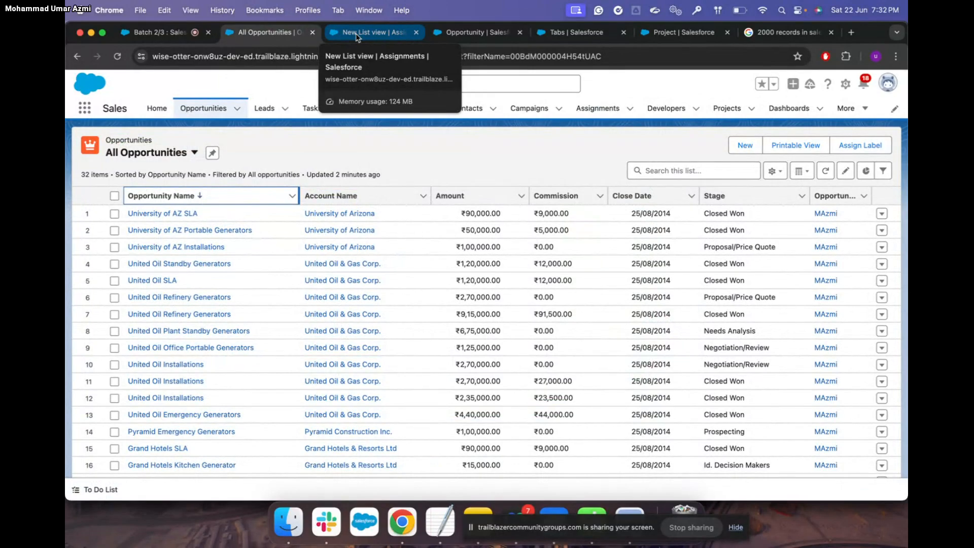
Bring Trailhead forward and read the Create Validation Rules lesson's Closed Lost close-reason rule
{"action": "key", "text": "ctrl+Up"}
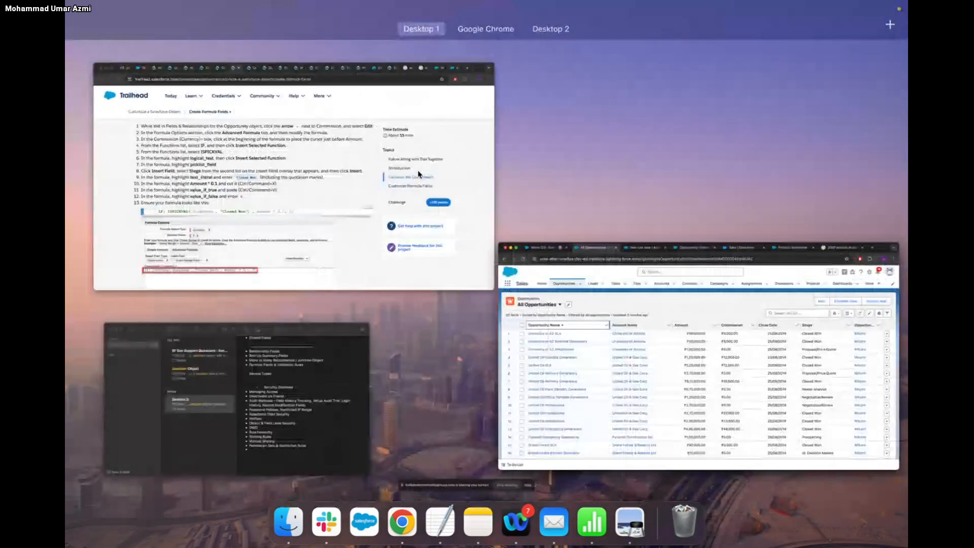
{"action": "left_click", "coordinate": [378, 203]}
{"action": "left_click", "coordinate": [326, 32]}
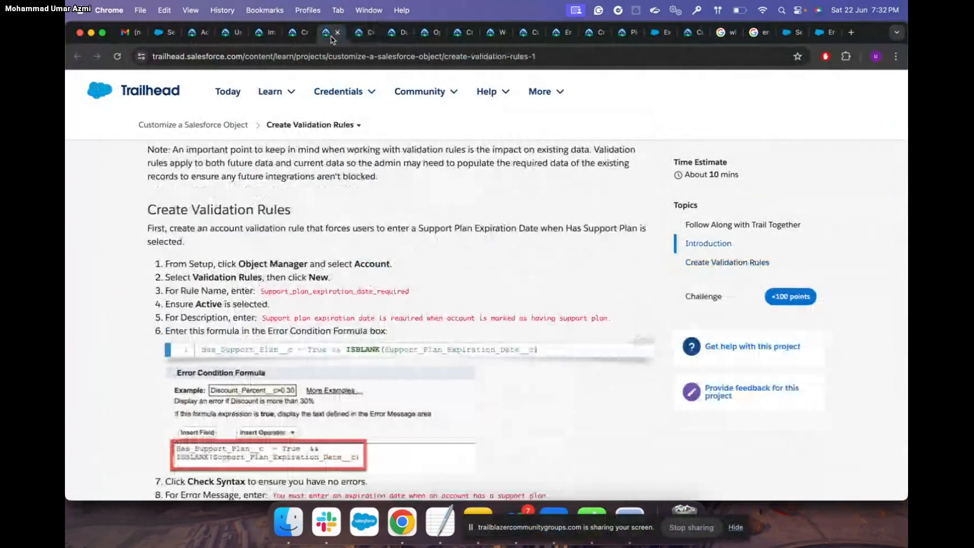
{"action": "mouse_move", "coordinate": [339, 91]}
{"action": "scroll", "coordinate": [228, 242], "scroll_direction": "down", "scroll_amount": 1}
{"action": "scroll", "coordinate": [228, 242], "scroll_direction": "up", "scroll_amount": 2}
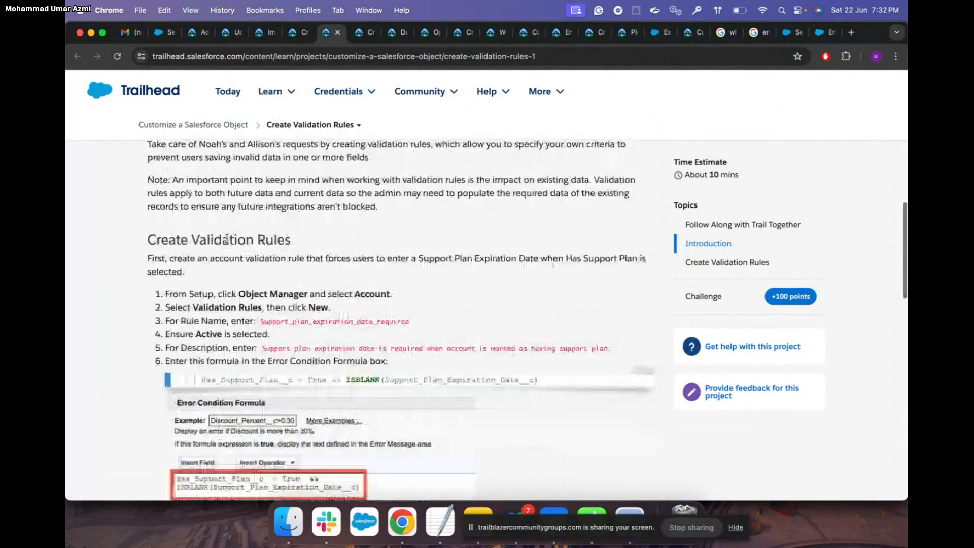
{"action": "scroll", "coordinate": [228, 242], "scroll_direction": "down", "scroll_amount": 5}
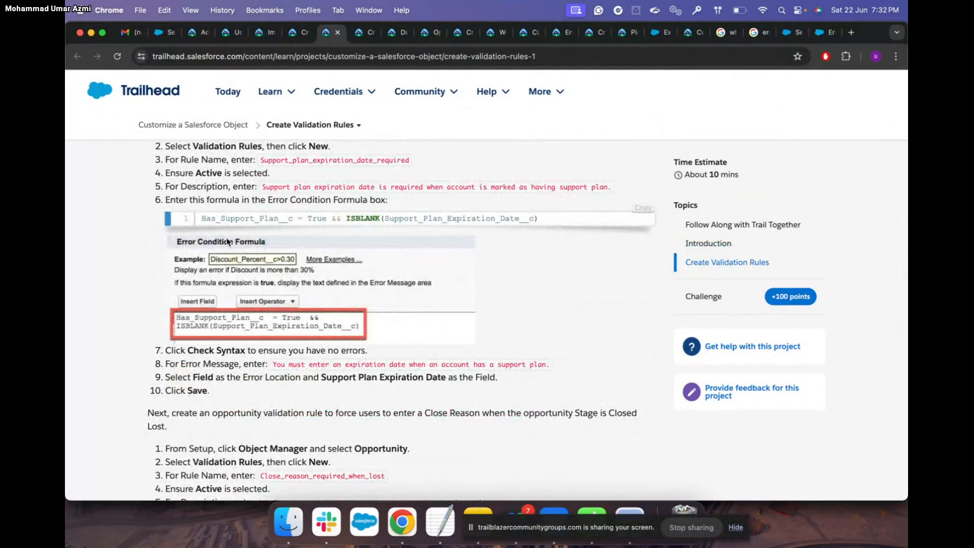
{"action": "scroll", "coordinate": [331, 354], "scroll_direction": "down", "scroll_amount": 4}
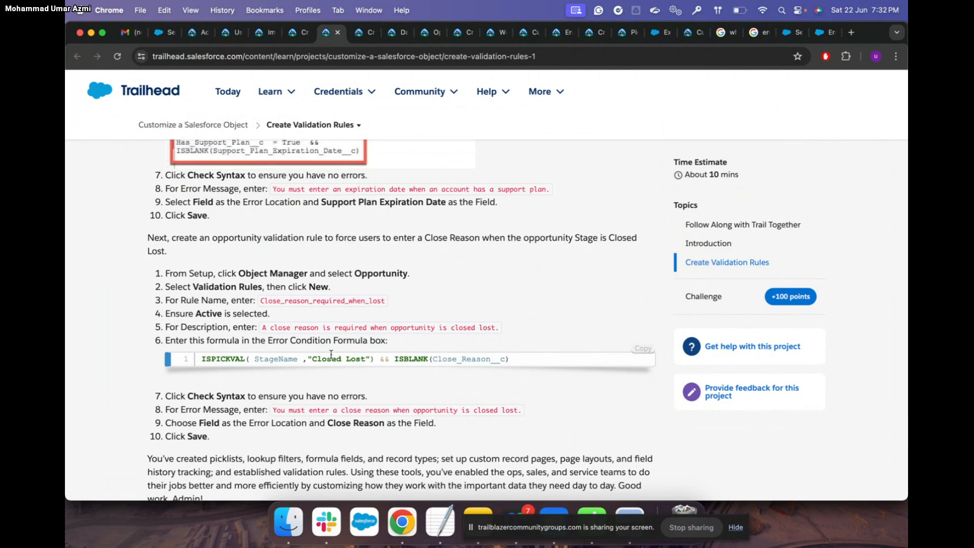
Bring the Salesforce All Opportunities window, with Amount, Stage and Commission columns, to the front
{"action": "key", "text": "ctrl+Up"}
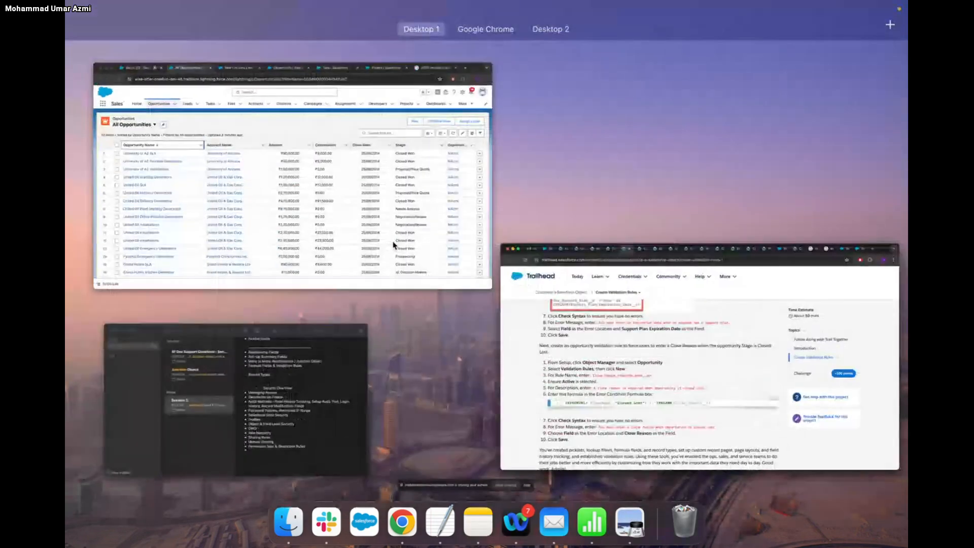
{"action": "left_click", "coordinate": [429, 215]}
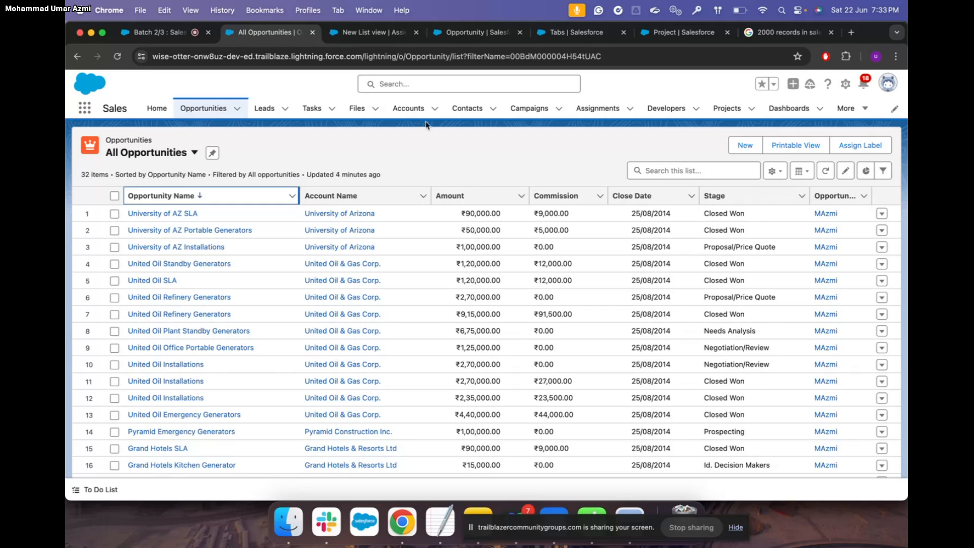
From the Commission field page, open a new Opportunity validation rule form
{"action": "left_click", "coordinate": [479, 33]}
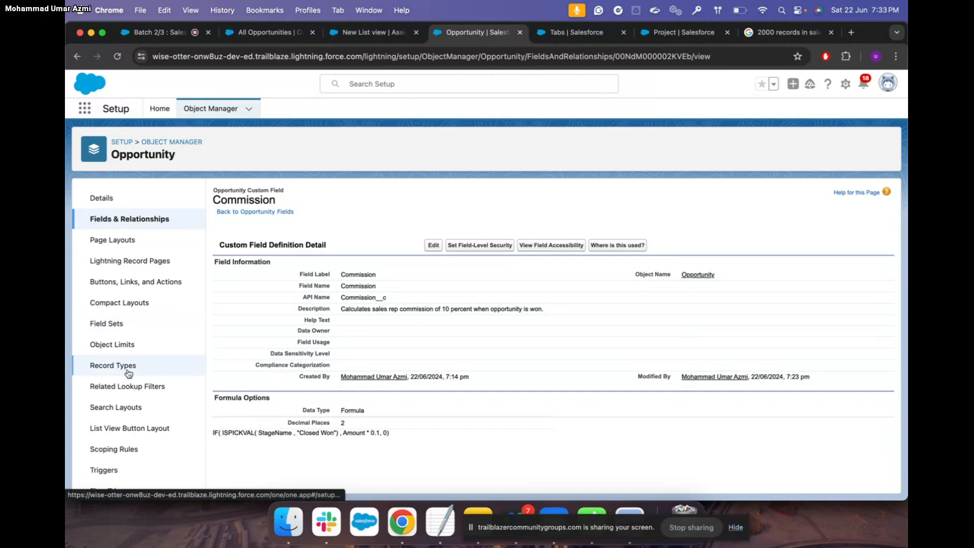
{"action": "scroll", "coordinate": [113, 384], "scroll_direction": "down", "scroll_amount": 3}
{"action": "scroll", "coordinate": [113, 390], "scroll_direction": "up", "scroll_amount": 2}
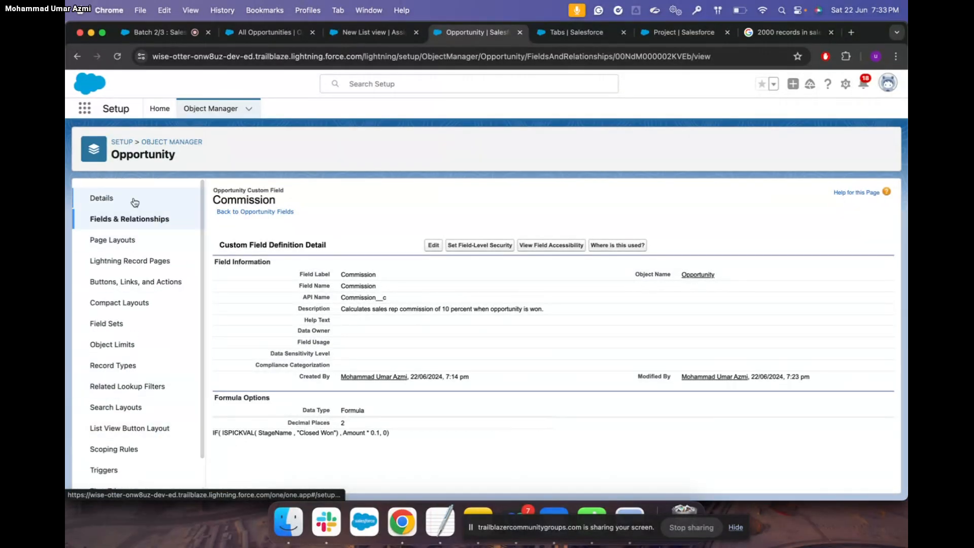
{"action": "scroll", "coordinate": [124, 303], "scroll_direction": "down", "scroll_amount": 1}
{"action": "scroll", "coordinate": [124, 305], "scroll_direction": "down", "scroll_amount": 1}
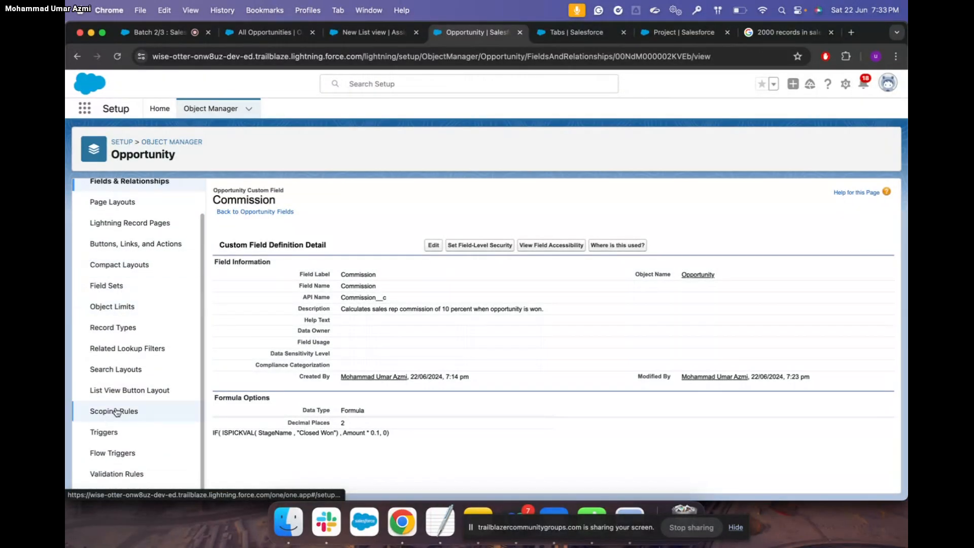
{"action": "left_click", "coordinate": [127, 474]}
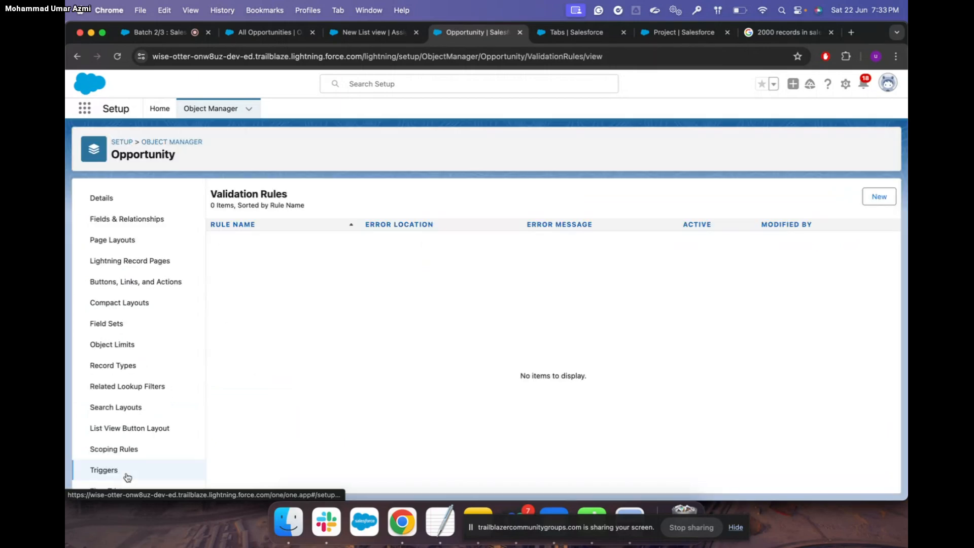
{"action": "left_click", "coordinate": [887, 199]}
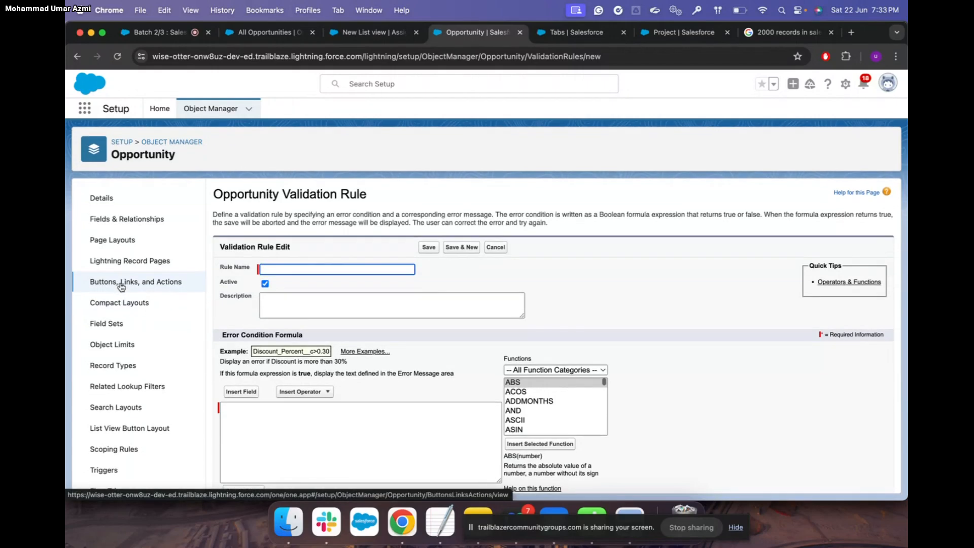
Check the Trailhead validation rule instructions, then return to the All Opportunities list
{"action": "key", "text": "ctrl+Up"}
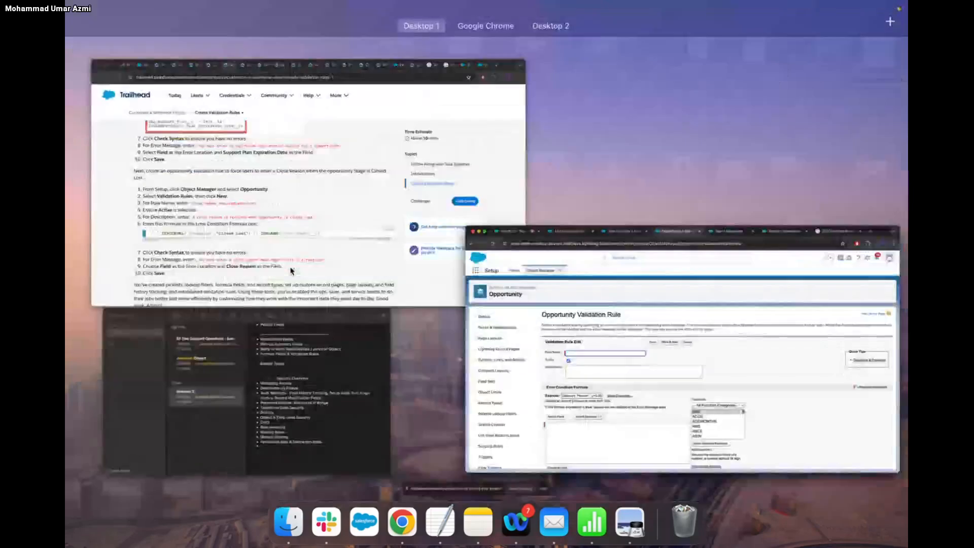
{"action": "left_click", "coordinate": [322, 240]}
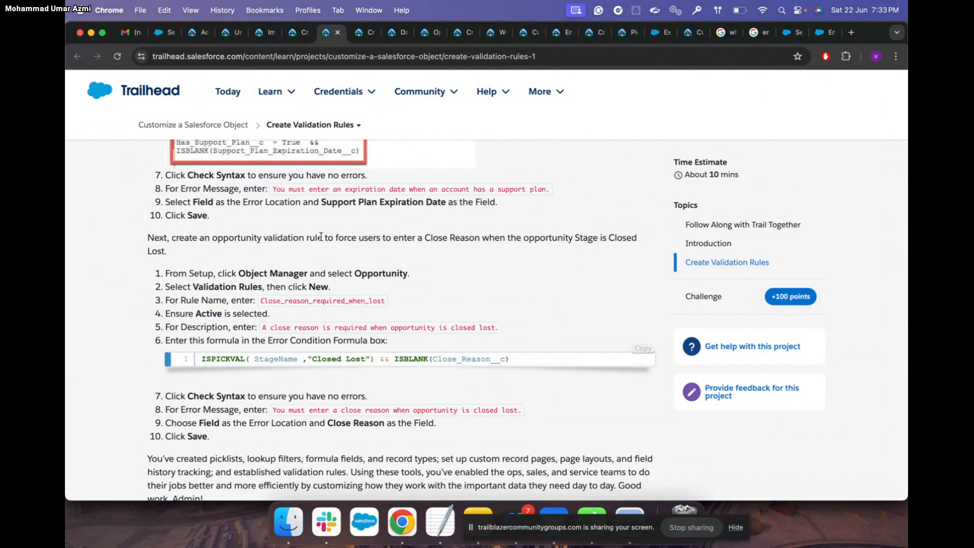
{"action": "key", "text": "ctrl+Up"}
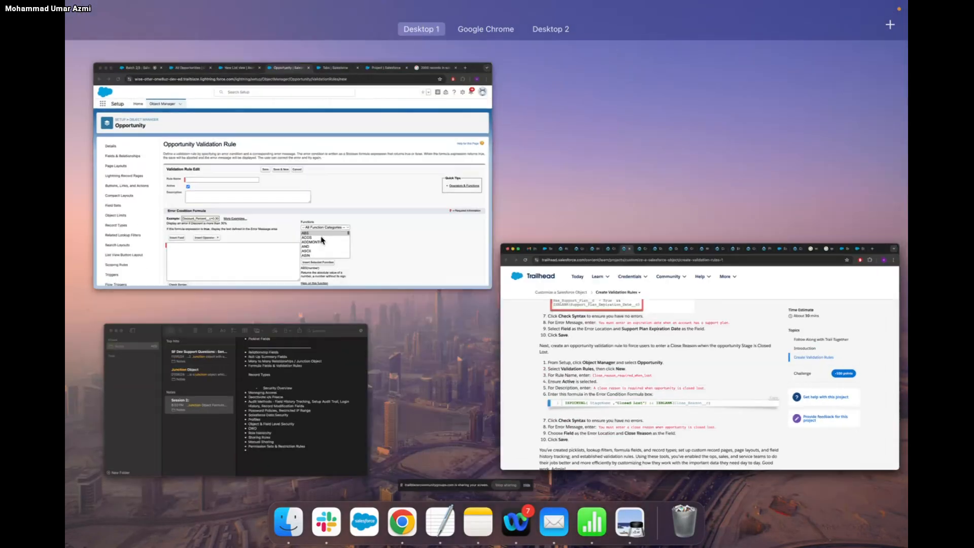
{"action": "left_click", "coordinate": [369, 209]}
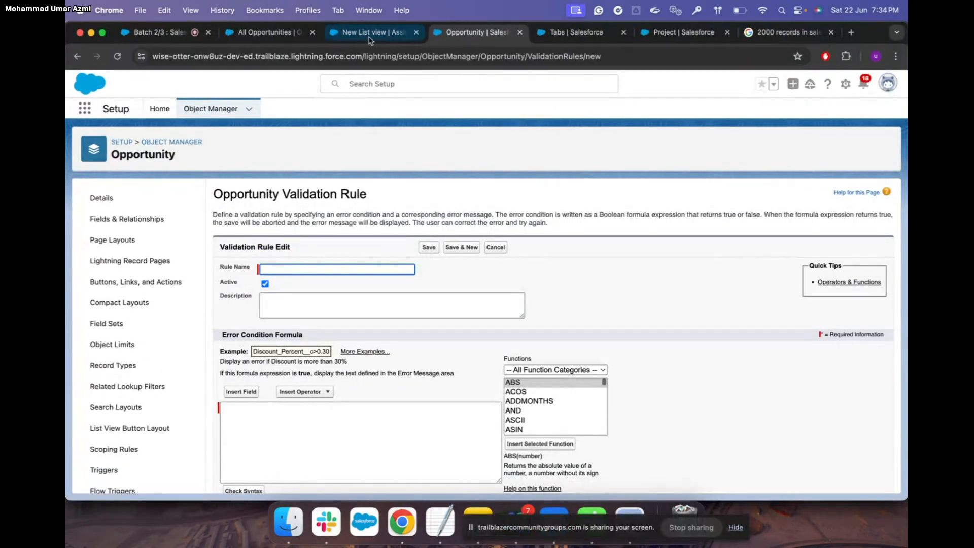
{"action": "left_click", "coordinate": [297, 36]}
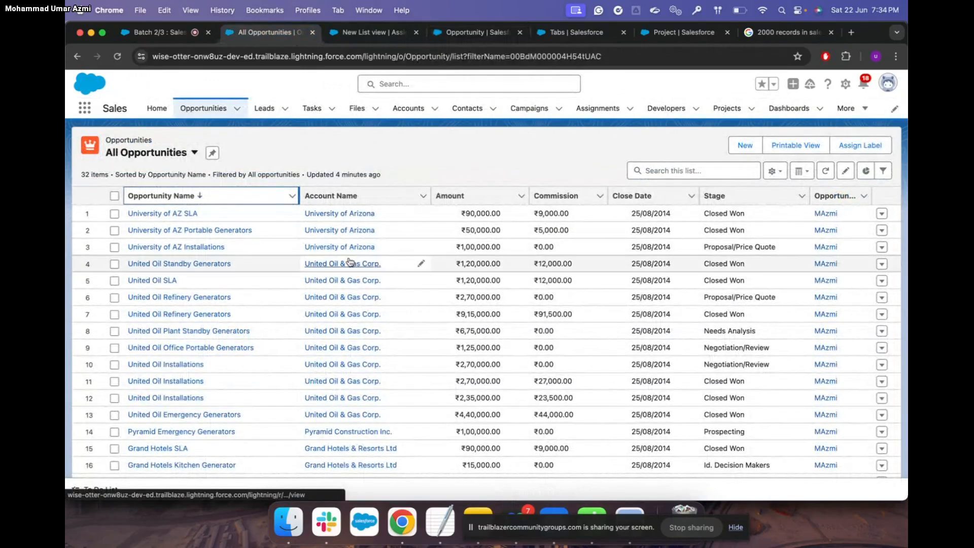
Open the University of AZ Installations opportunity and view its Details fields
{"action": "left_click", "coordinate": [176, 248]}
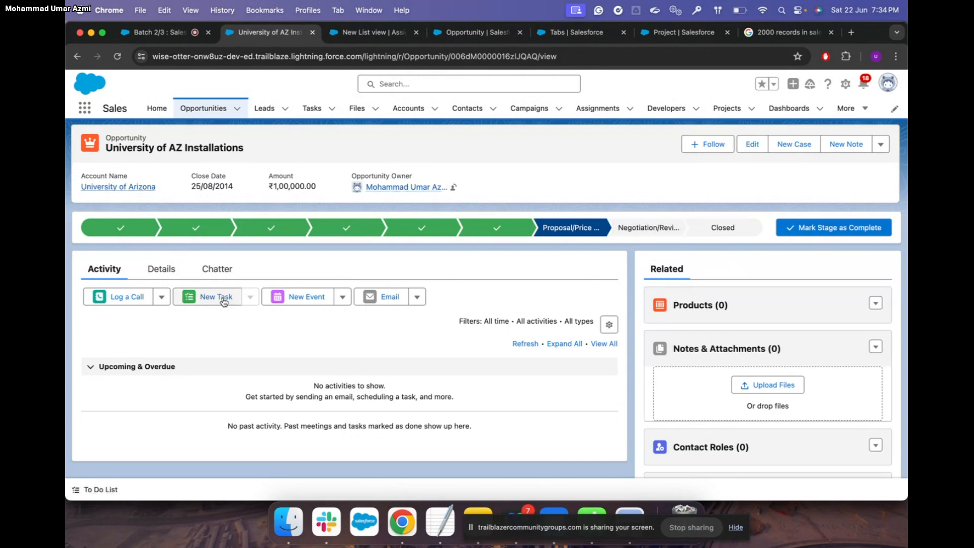
{"action": "left_click", "coordinate": [161, 269]}
{"action": "scroll", "coordinate": [386, 382], "scroll_direction": "down", "scroll_amount": 1}
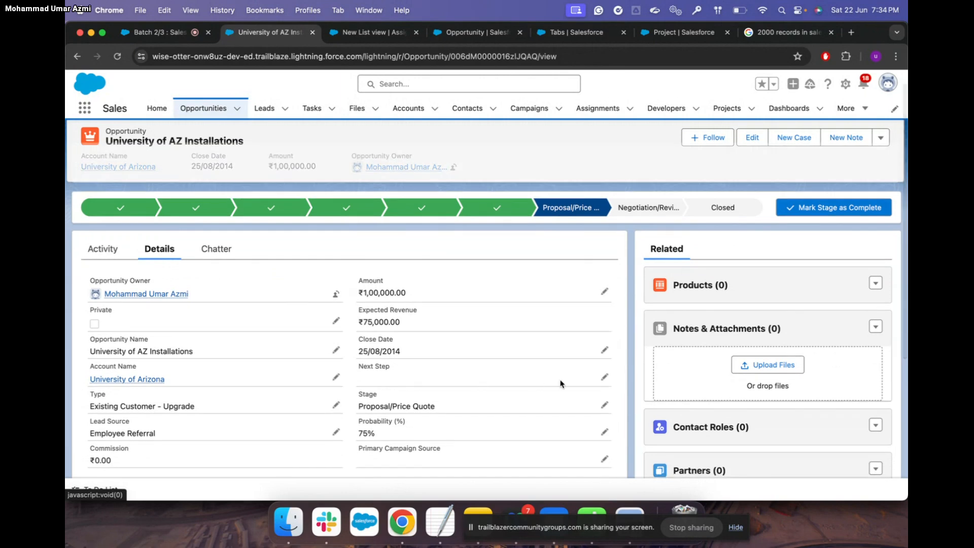
{"action": "scroll", "coordinate": [569, 401], "scroll_direction": "down", "scroll_amount": 2}
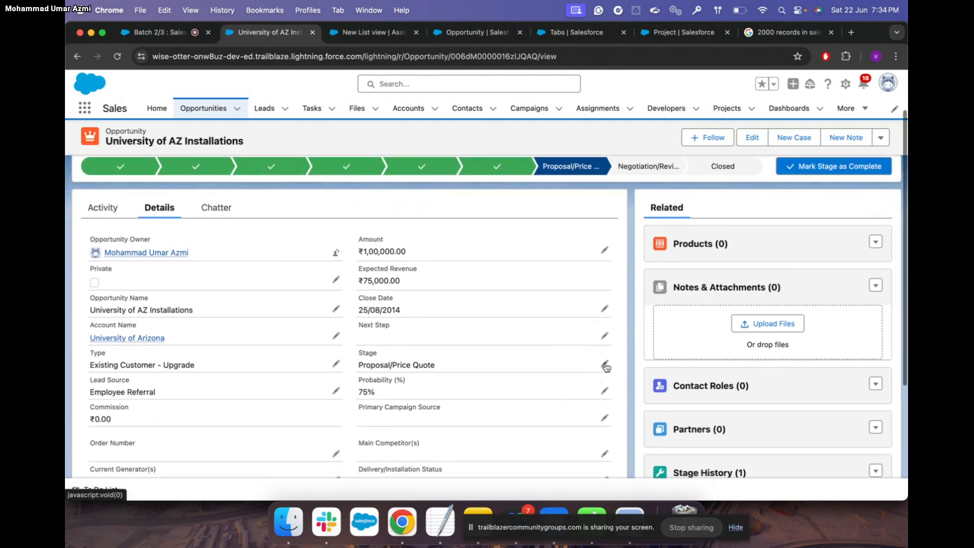
Change the opportunity's Stage to Closed Lost and save the record
{"action": "left_click", "coordinate": [604, 363]}
{"action": "scroll", "coordinate": [559, 360], "scroll_direction": "down", "scroll_amount": 2}
{"action": "left_click", "coordinate": [560, 324]}
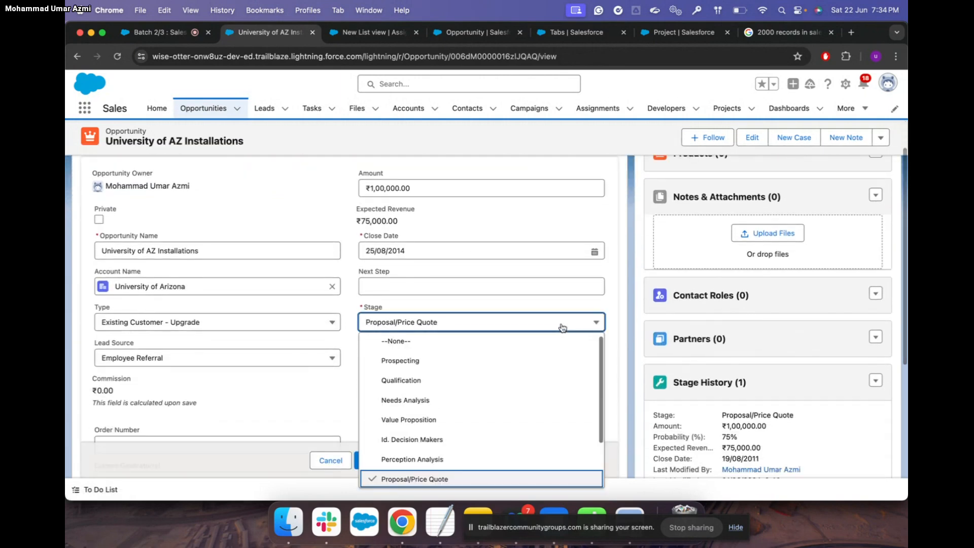
{"action": "scroll", "coordinate": [507, 404], "scroll_direction": "down", "scroll_amount": 3}
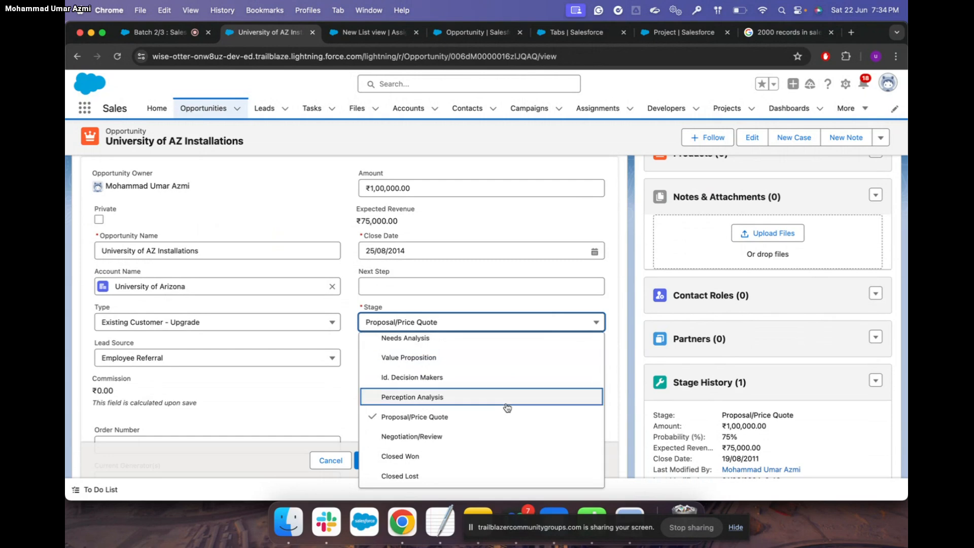
{"action": "left_click", "coordinate": [445, 477]}
{"action": "left_click", "coordinate": [374, 462]}
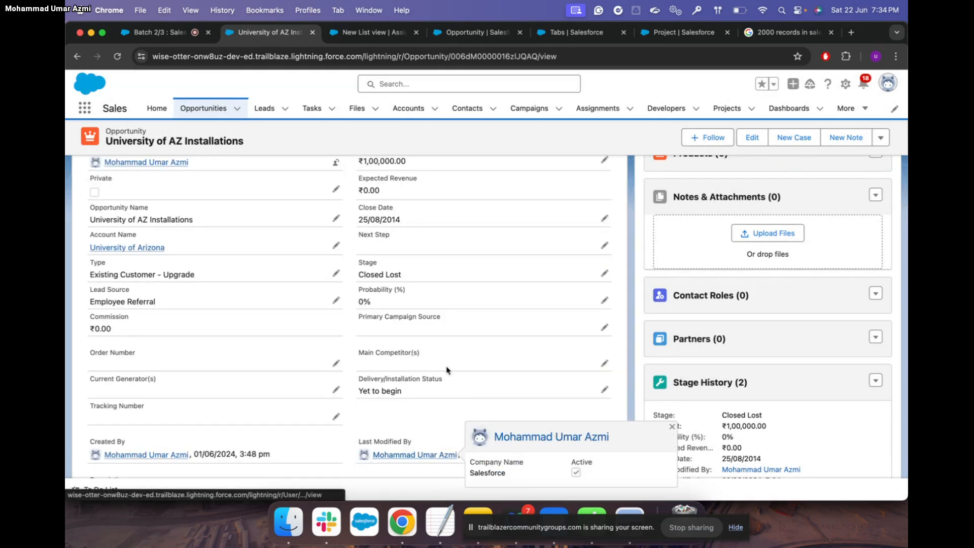
{"action": "scroll", "coordinate": [475, 343], "scroll_direction": "up", "scroll_amount": 3}
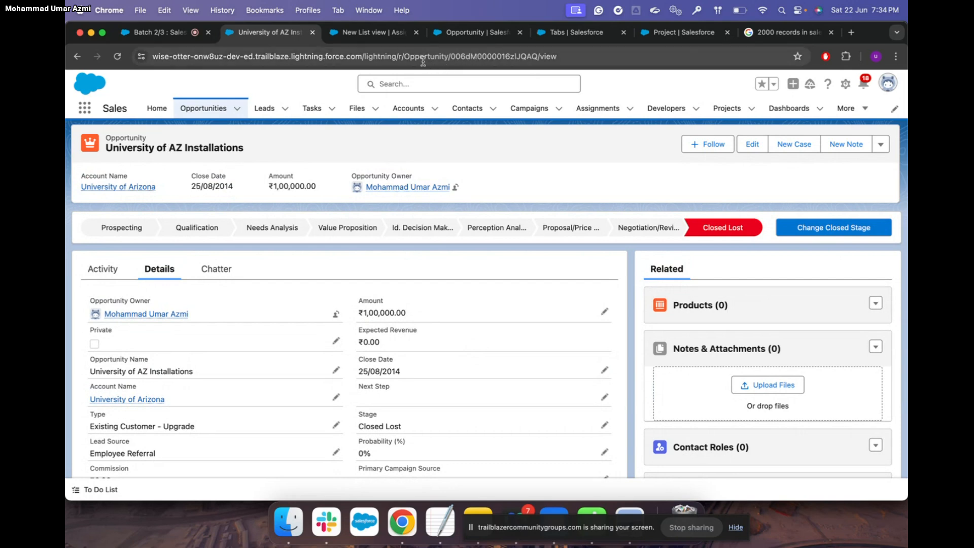
Shorten the URL to the org domain followed by the pasted record ID and load it
{"action": "left_click", "coordinate": [479, 57]}
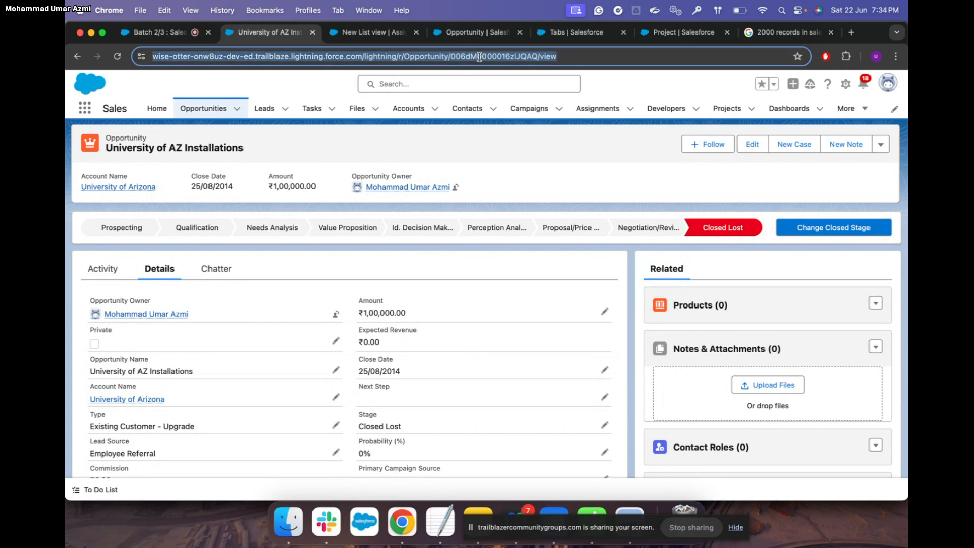
{"action": "left_click", "coordinate": [480, 56]}
{"action": "double_click", "coordinate": [498, 57]}
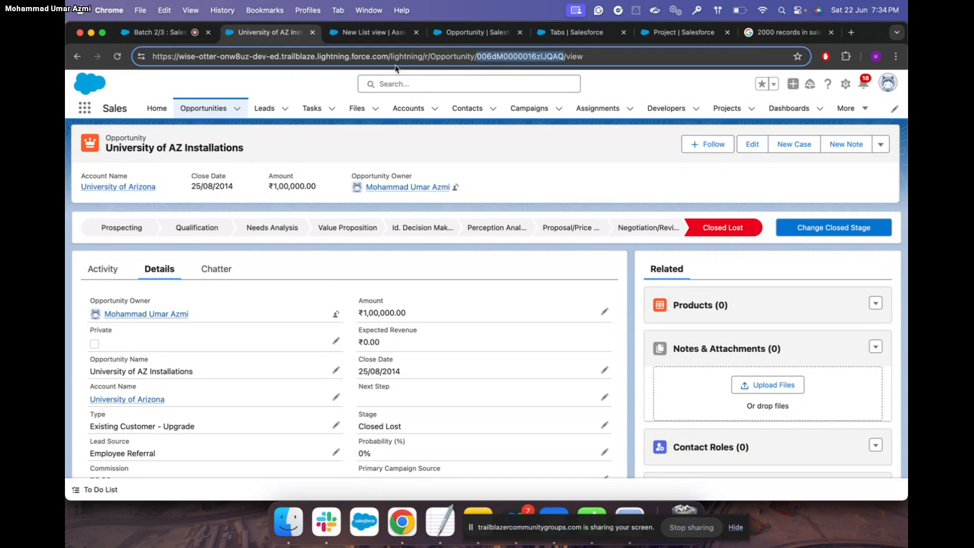
{"action": "left_click_drag", "start_coordinate": [392, 56], "coordinate": [589, 53]}
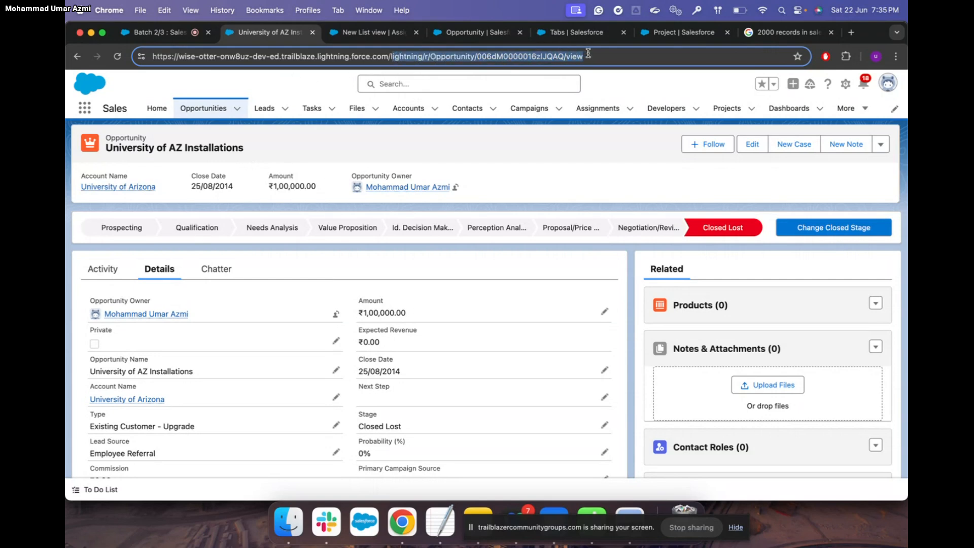
{"action": "key", "text": "BackSpace"}
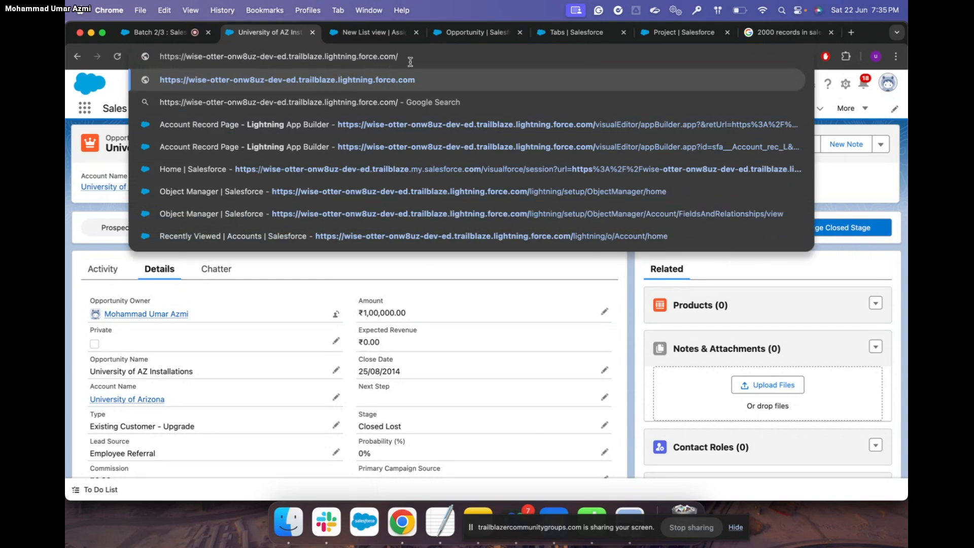
{"action": "type", "text": "006dM0000016zlJQAQ"}
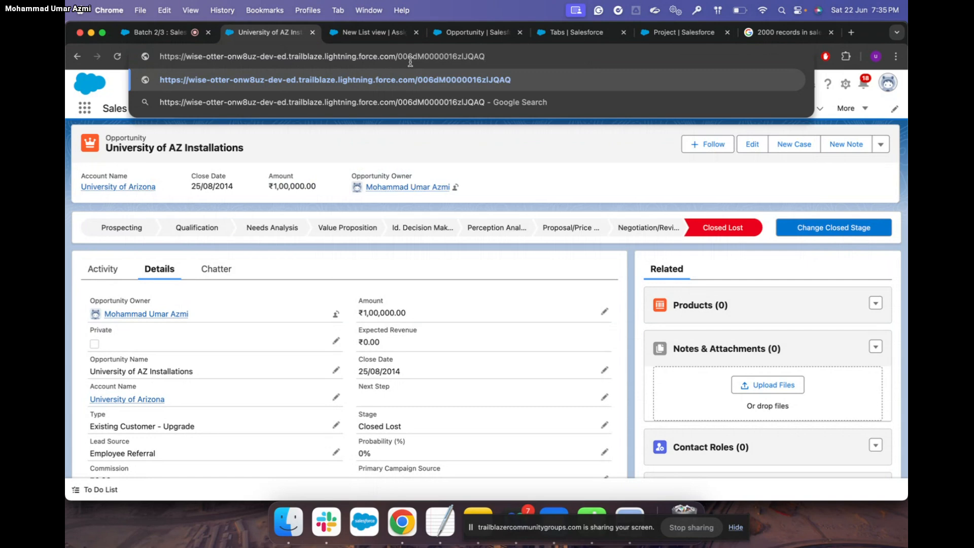
{"action": "key", "text": "Return"}
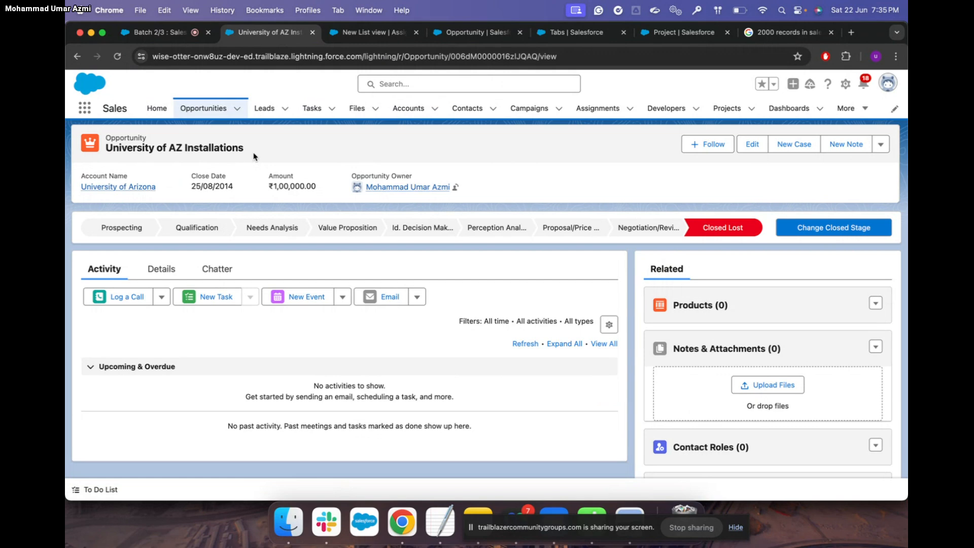
{"action": "left_click", "coordinate": [408, 109]}
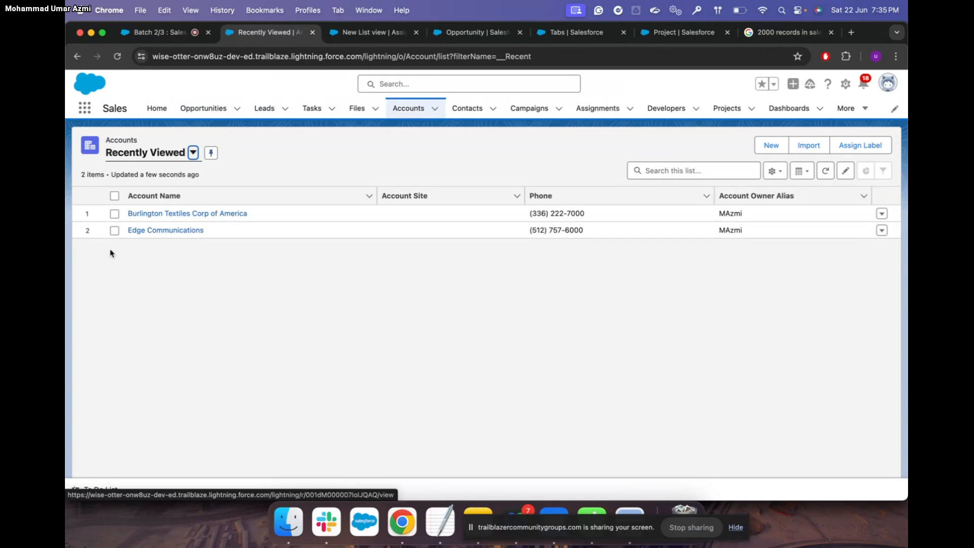
{"action": "left_click", "coordinate": [208, 214]}
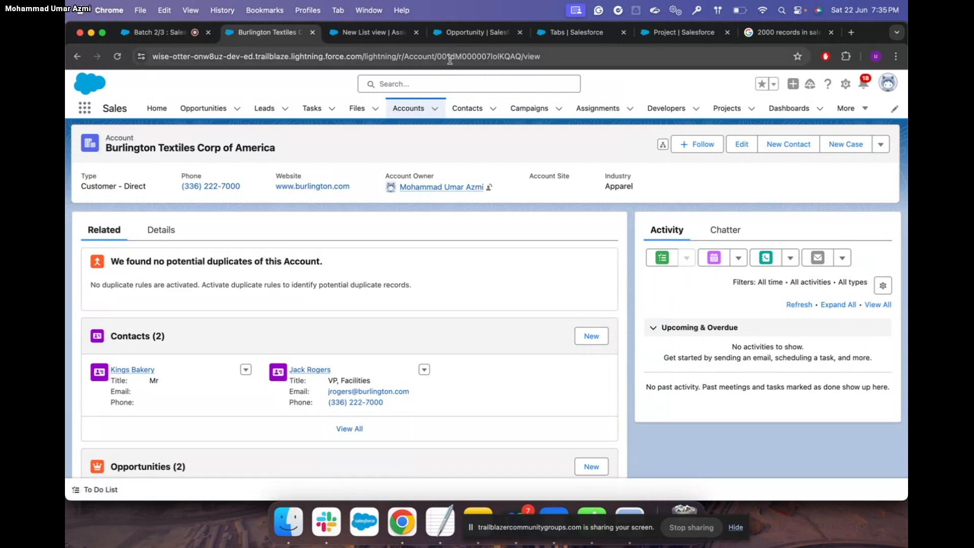
{"action": "left_click", "coordinate": [466, 107]}
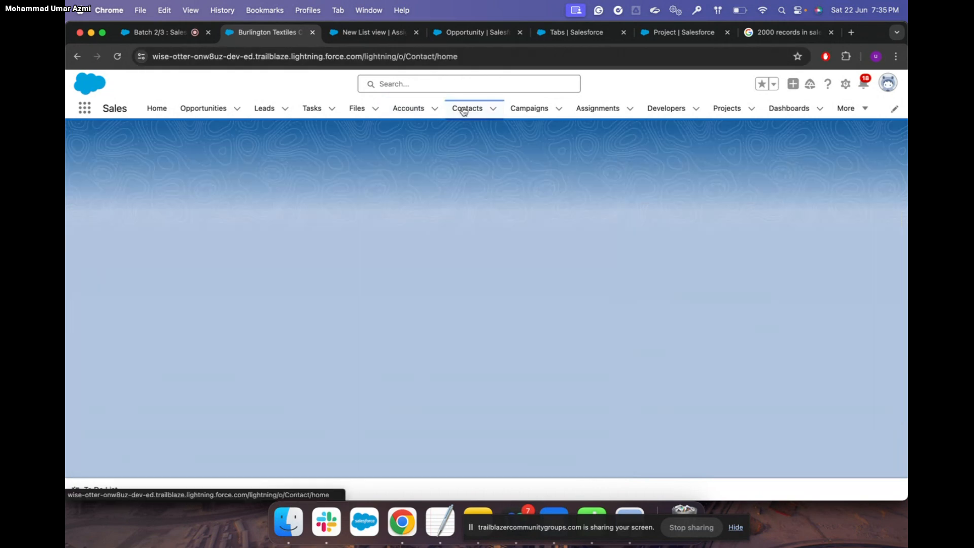
{"action": "left_click", "coordinate": [150, 214]}
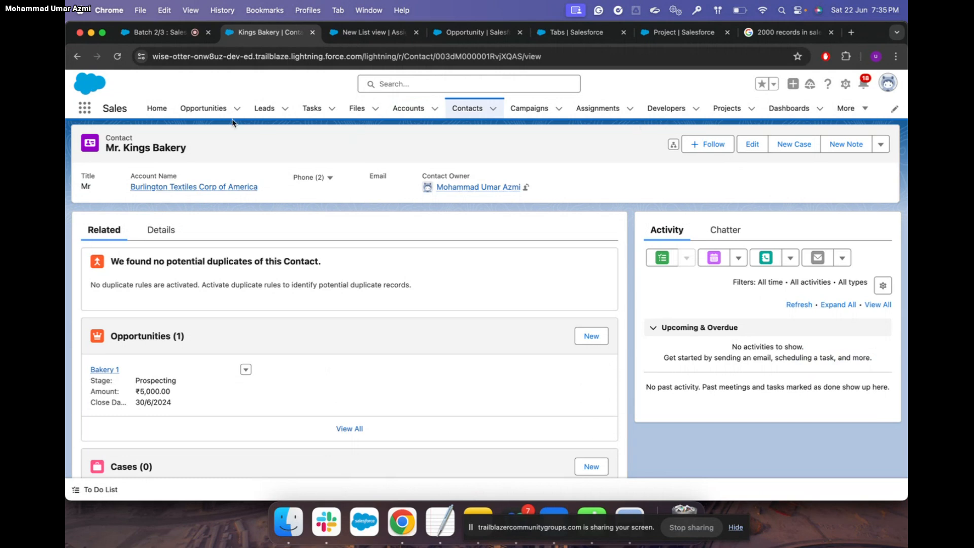
{"action": "left_click", "coordinate": [202, 109]}
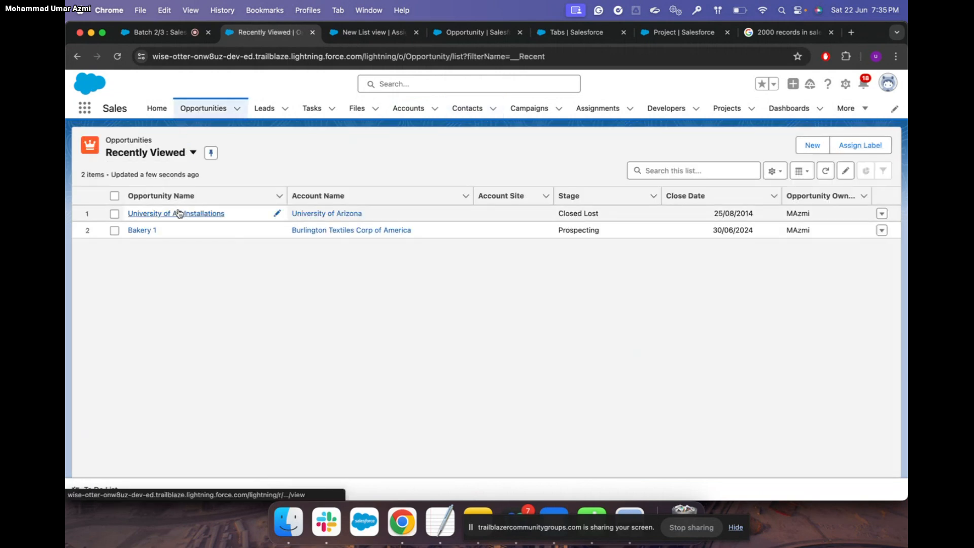
{"action": "left_click", "coordinate": [179, 214]}
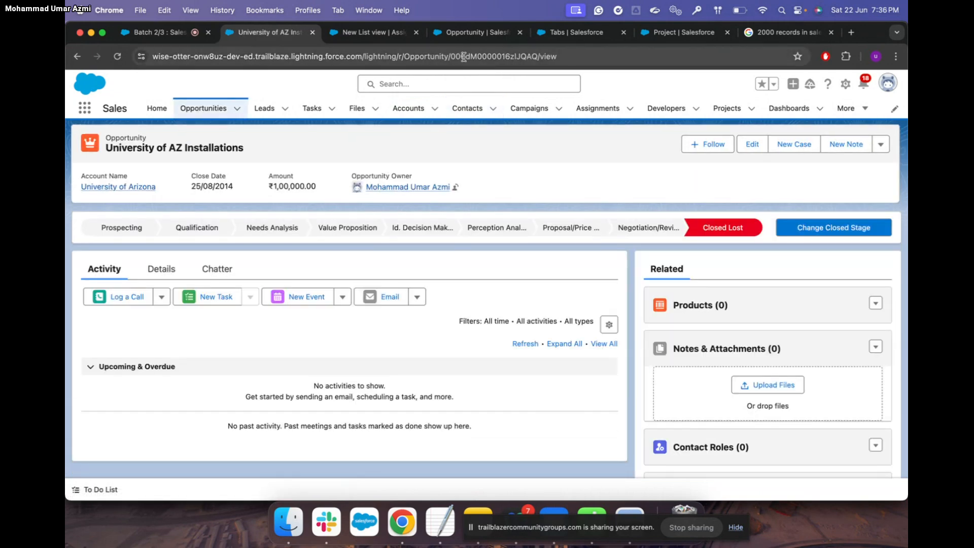
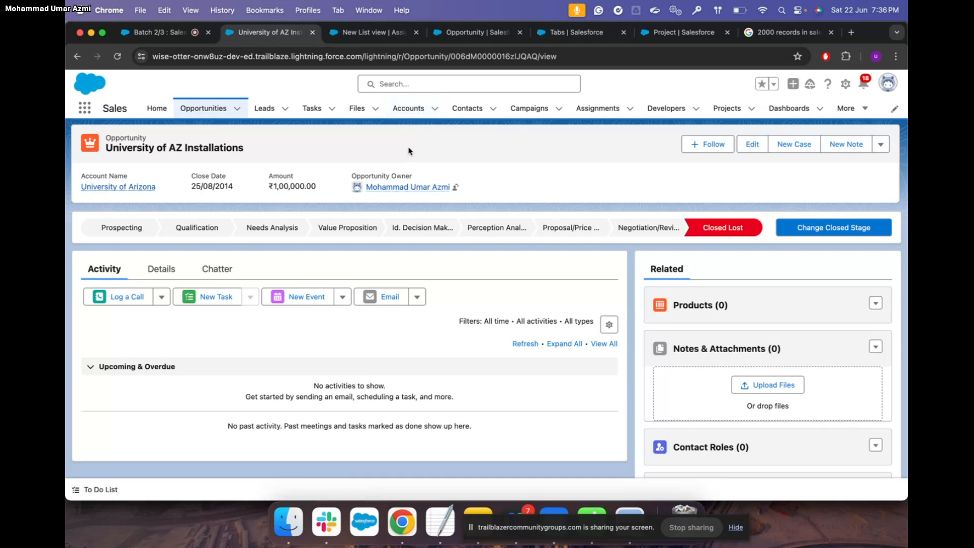
Return from the validation rule form to the University of AZ Installations opportunity's Details
{"action": "left_click", "coordinate": [477, 32]}
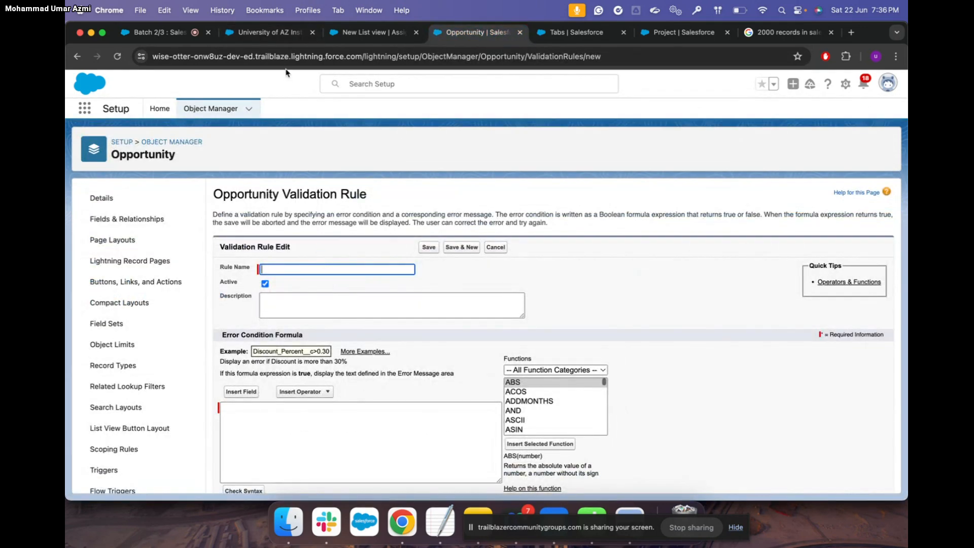
{"action": "left_click", "coordinate": [286, 34]}
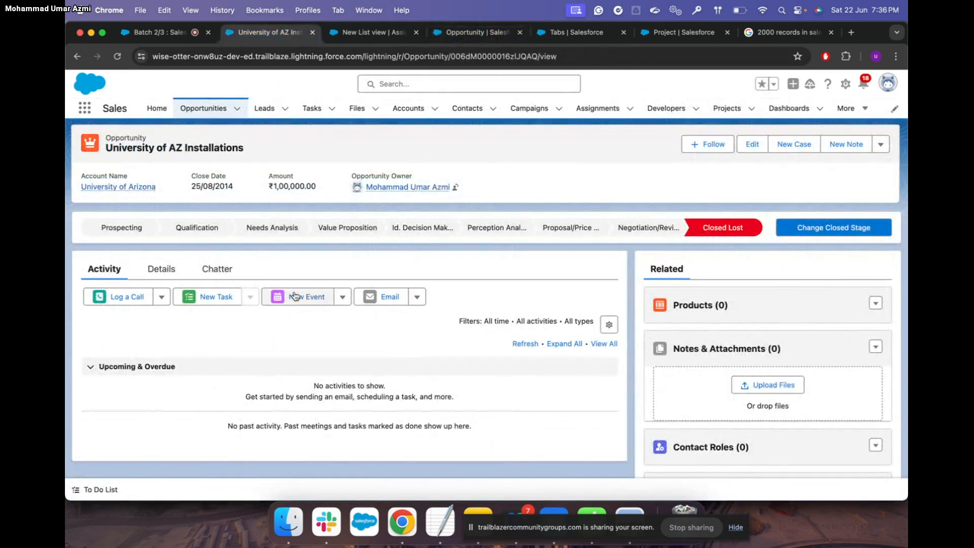
{"action": "left_click", "coordinate": [170, 272]}
{"action": "scroll", "coordinate": [449, 333], "scroll_direction": "down", "scroll_amount": 3}
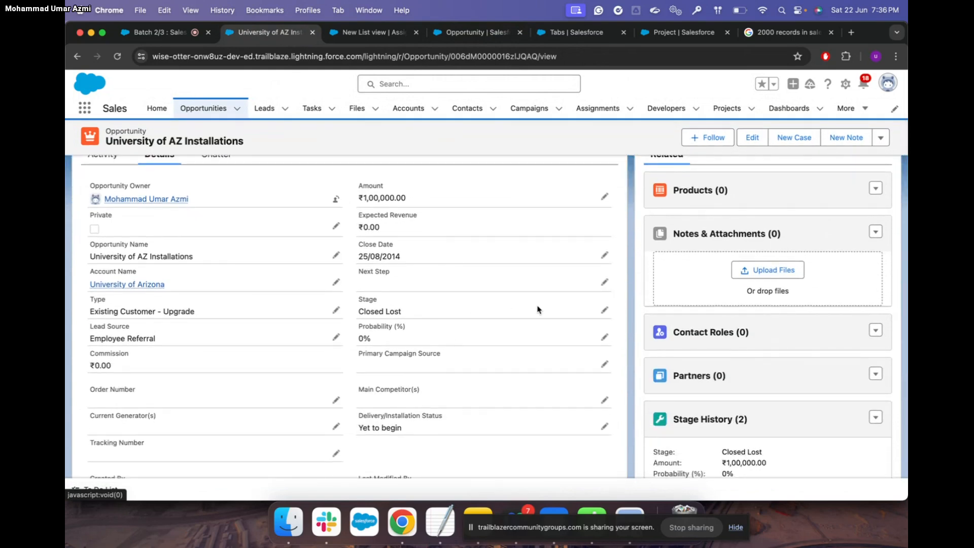
Re-save the opportunity with Stage left as Closed Lost and review its fields
{"action": "left_click", "coordinate": [605, 311]}
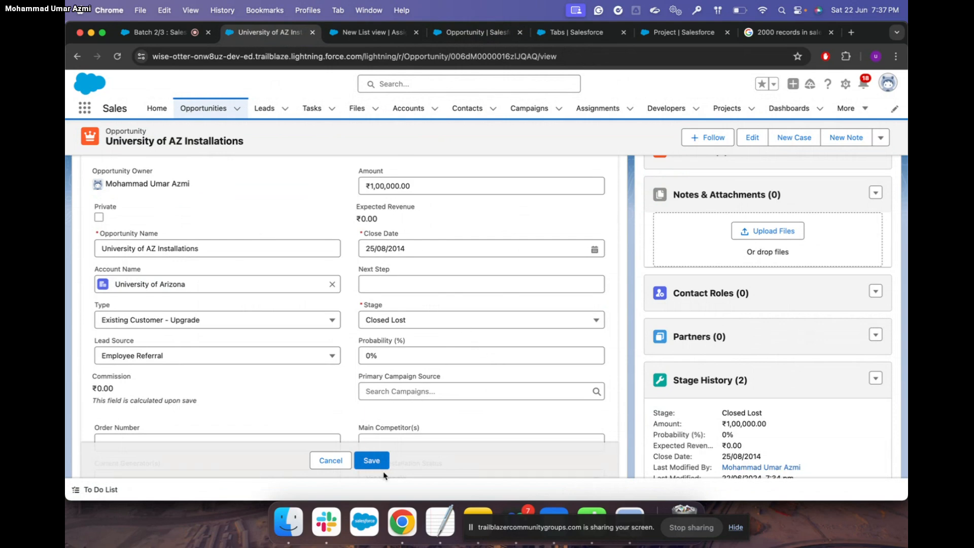
{"action": "left_click", "coordinate": [372, 461]}
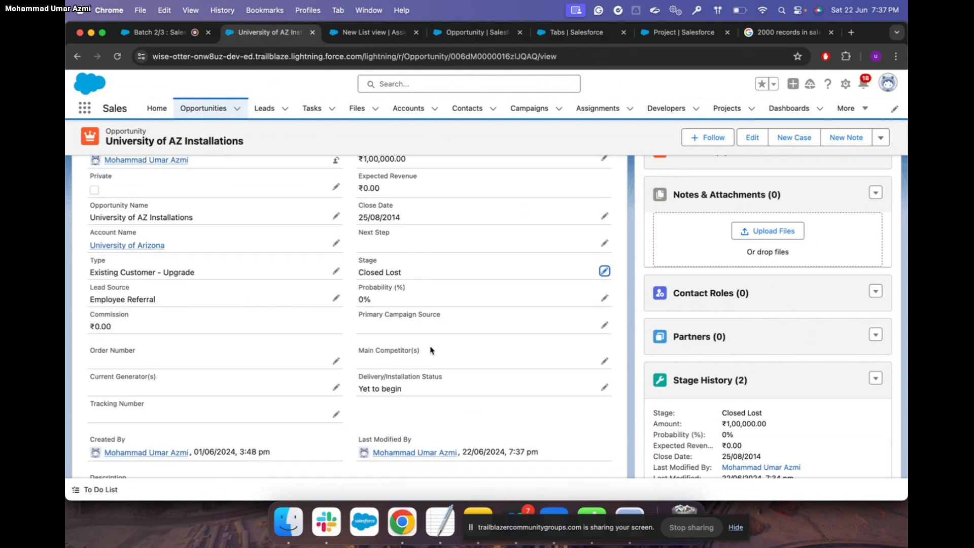
{"action": "scroll", "coordinate": [433, 305], "scroll_direction": "up", "scroll_amount": 3}
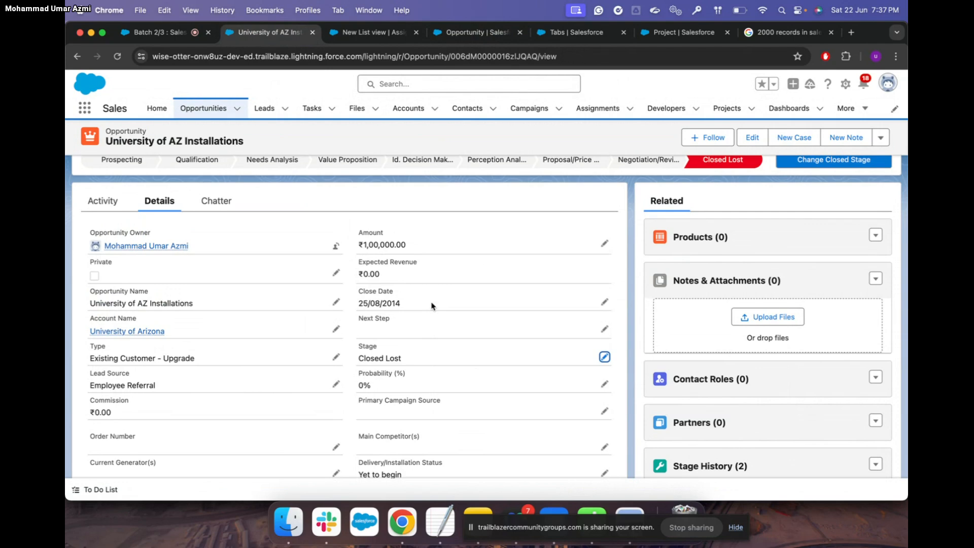
{"action": "scroll", "coordinate": [432, 306], "scroll_direction": "up", "scroll_amount": 2}
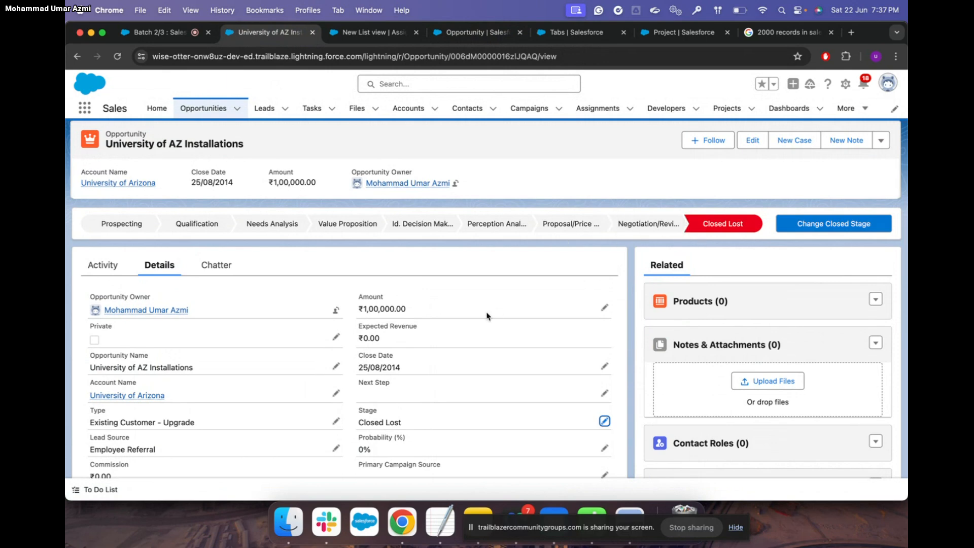
{"action": "scroll", "coordinate": [486, 317], "scroll_direction": "down", "scroll_amount": 3}
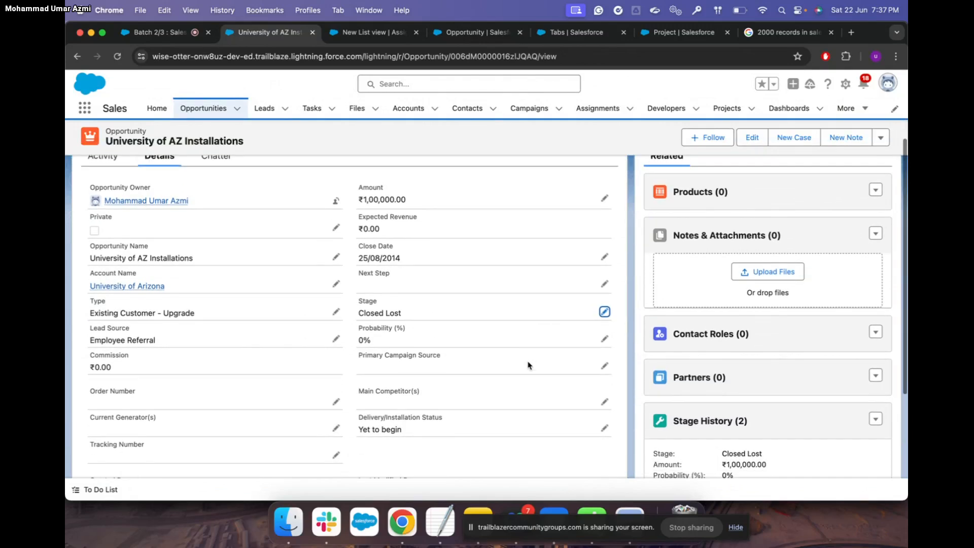
{"action": "scroll", "coordinate": [527, 365], "scroll_direction": "down", "scroll_amount": 2}
{"action": "scroll", "coordinate": [527, 365], "scroll_direction": "up", "scroll_amount": 2}
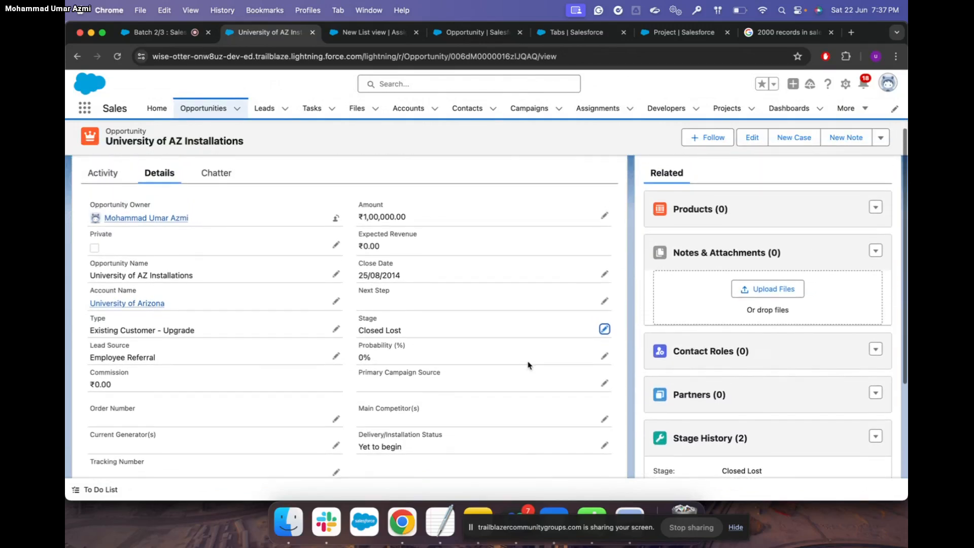
{"action": "scroll", "coordinate": [528, 367], "scroll_direction": "up", "scroll_amount": 2}
{"action": "scroll", "coordinate": [528, 367], "scroll_direction": "up", "scroll_amount": 1}
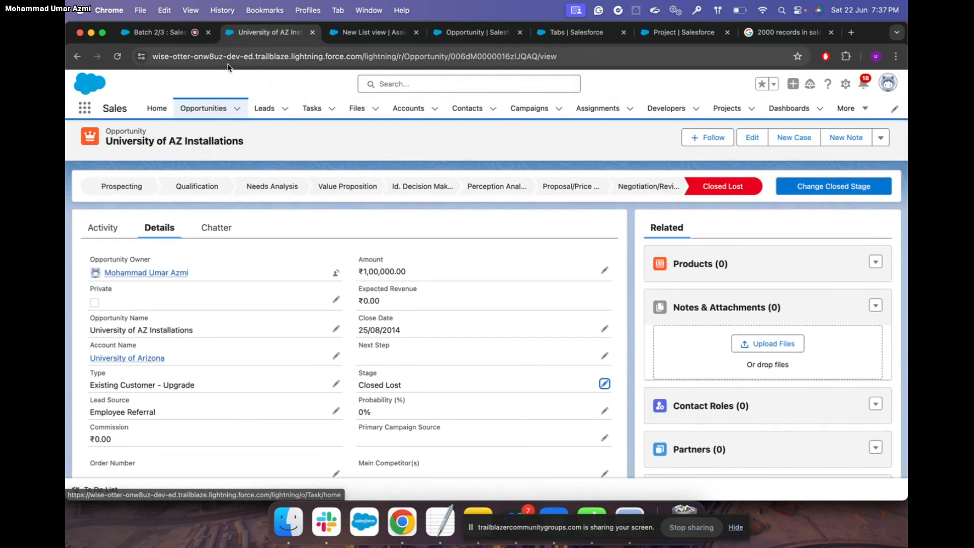
Check the Trailhead instructions, then return to the Salesforce opportunity window
{"action": "key", "text": "ctrl+Up"}
{"action": "left_click", "coordinate": [344, 188]}
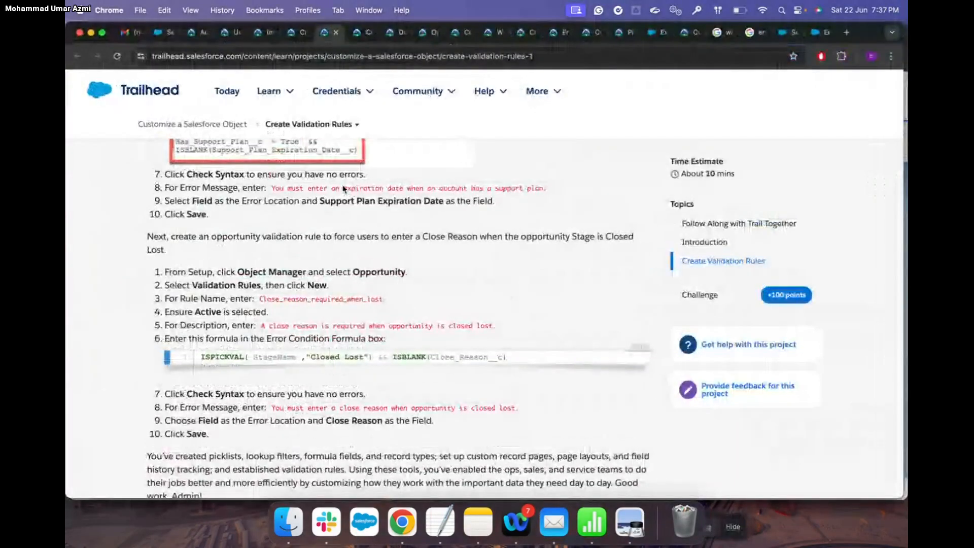
{"action": "key", "text": "ctrl+Up"}
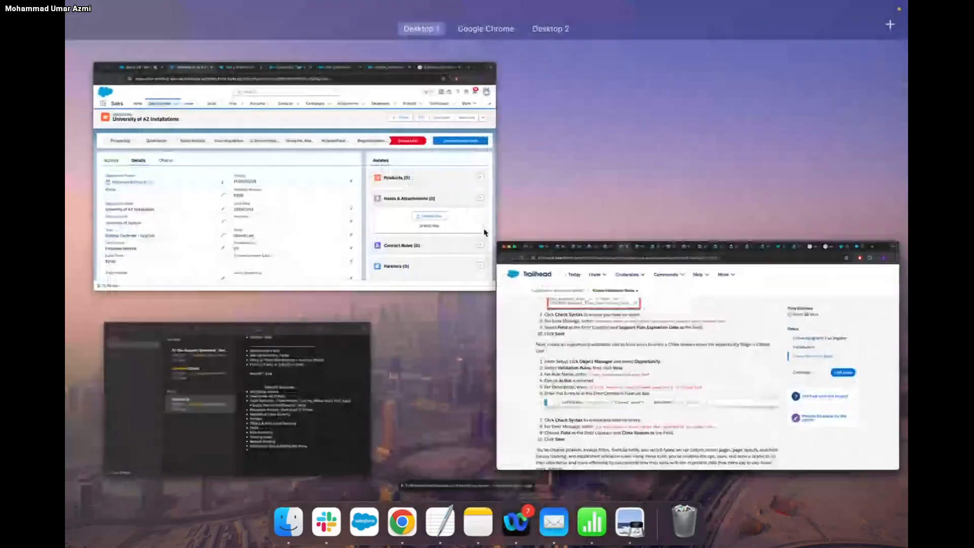
{"action": "left_click", "coordinate": [389, 201]}
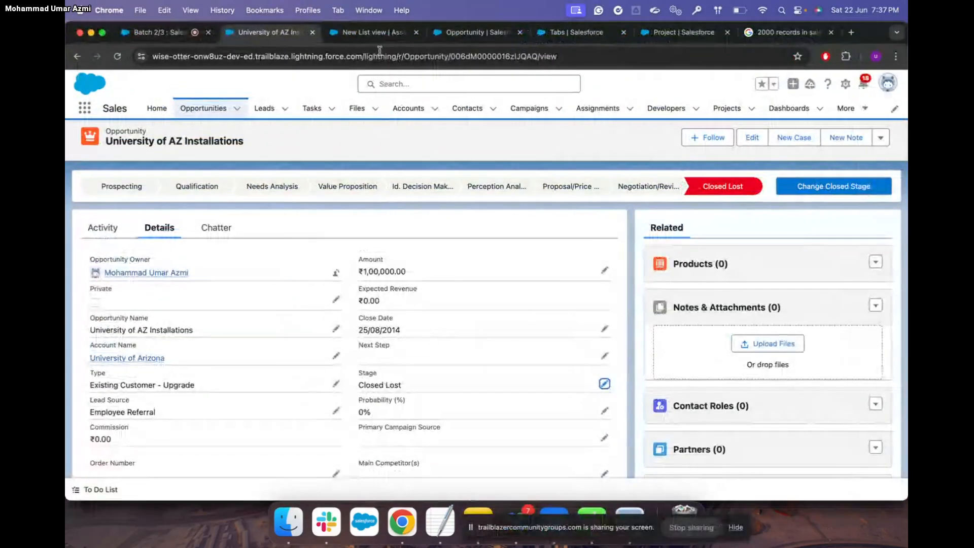
Duplicate the validation rule setup tab and open Opportunity Fields & Relationships
{"action": "left_click", "coordinate": [518, 36]}
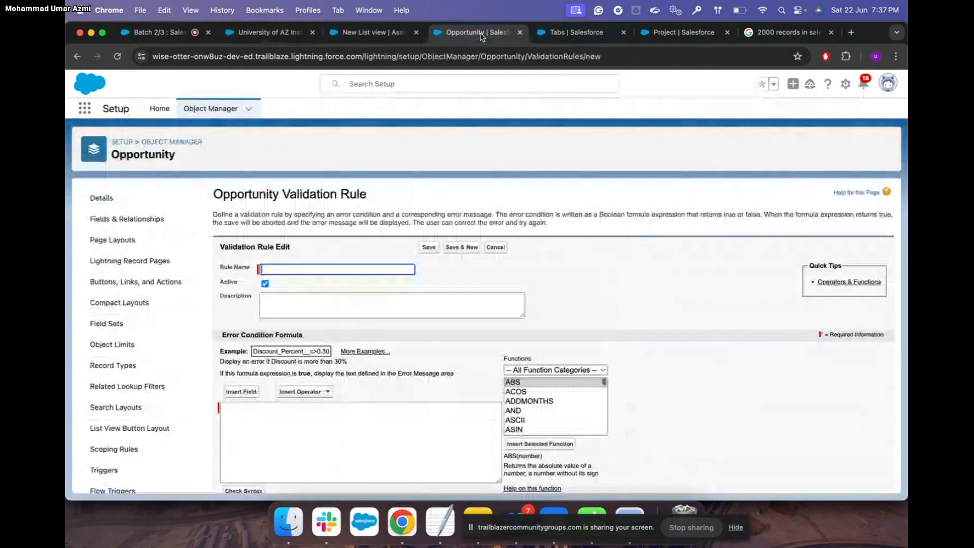
{"action": "right_click", "coordinate": [482, 33]}
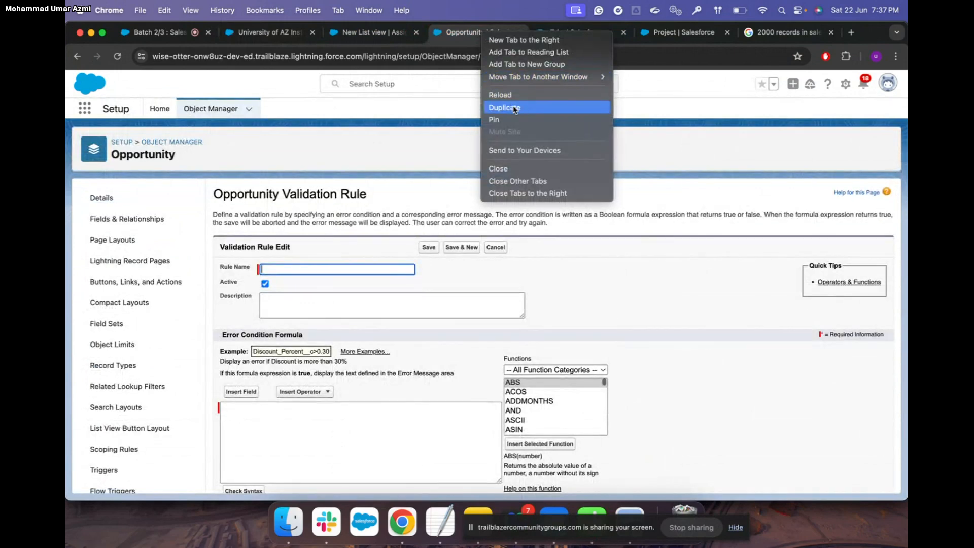
{"action": "left_click", "coordinate": [513, 107]}
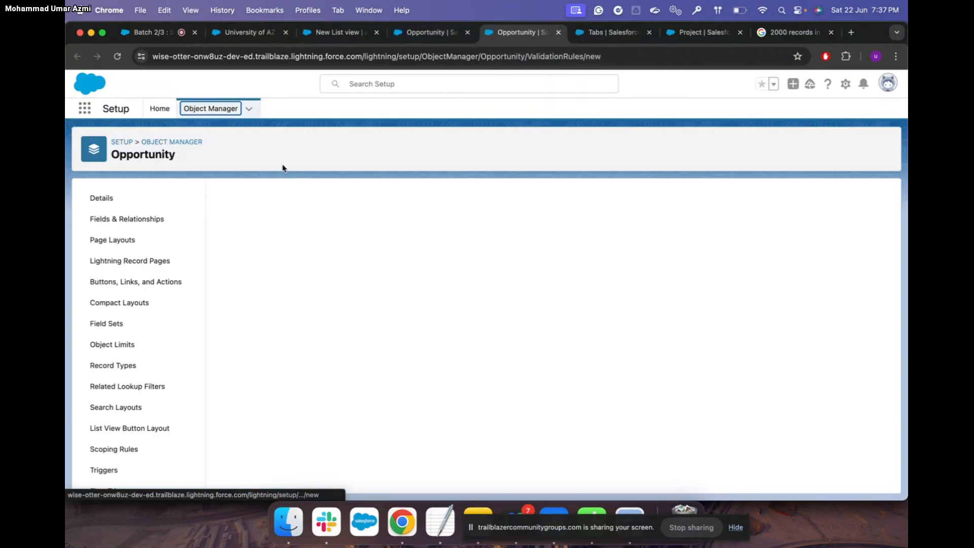
{"action": "left_click", "coordinate": [150, 223]}
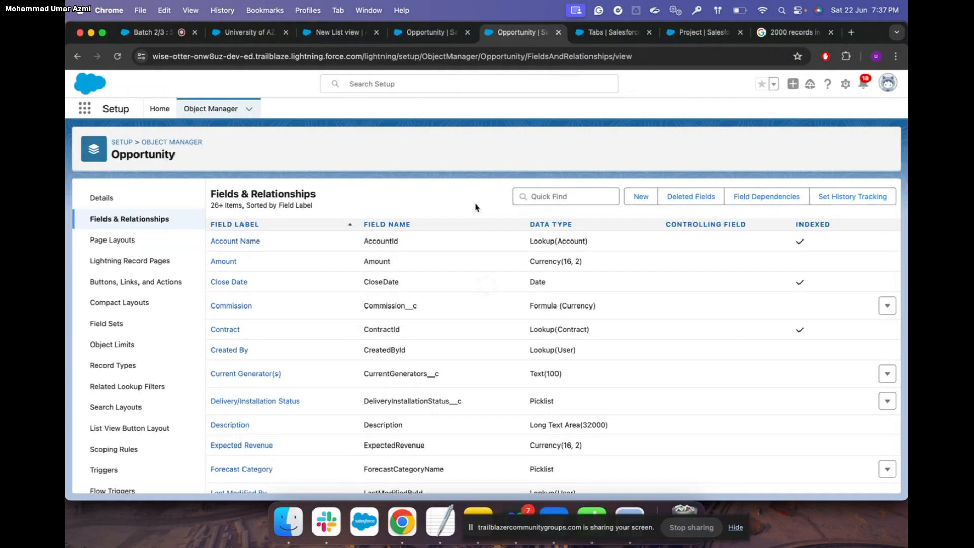
Search the Opportunity fields for 'close reason', find none, and clear the search
{"action": "left_click", "coordinate": [532, 197]}
{"action": "type", "text": "clos"}
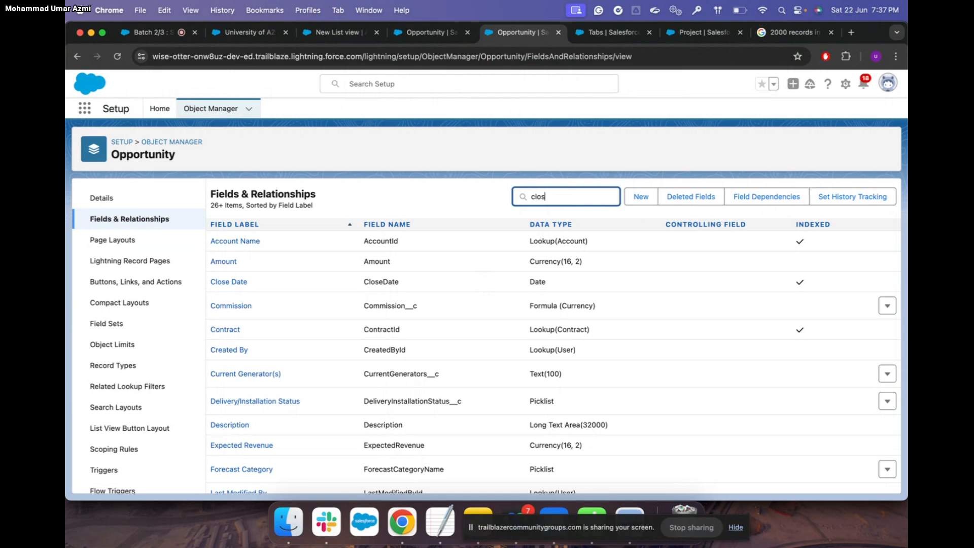
{"action": "type", "text": "e reason"}
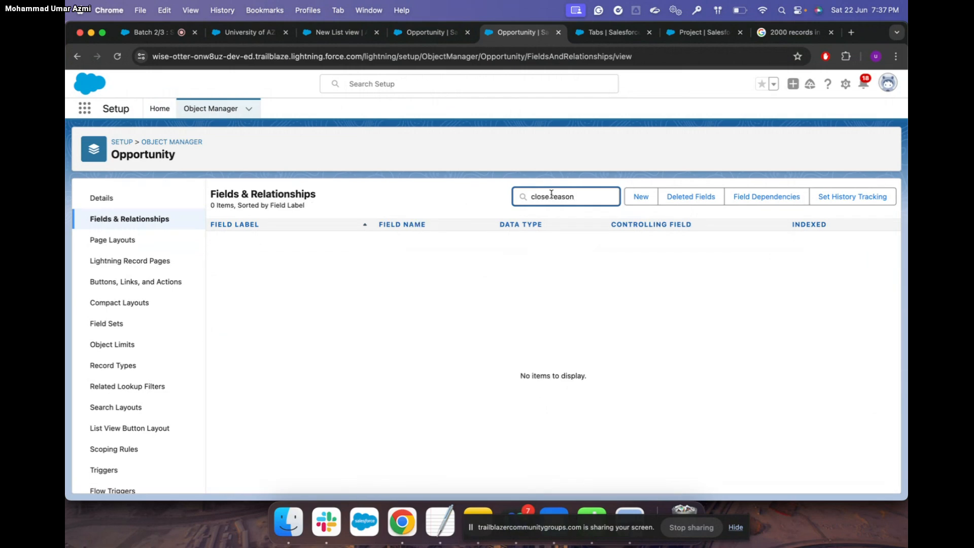
{"action": "left_click_drag", "start_coordinate": [574, 196], "coordinate": [557, 196]}
{"action": "key", "text": "BackSpace"}
{"action": "key", "text": "BackSpace"}
{"action": "key", "text": "BackSpace"}
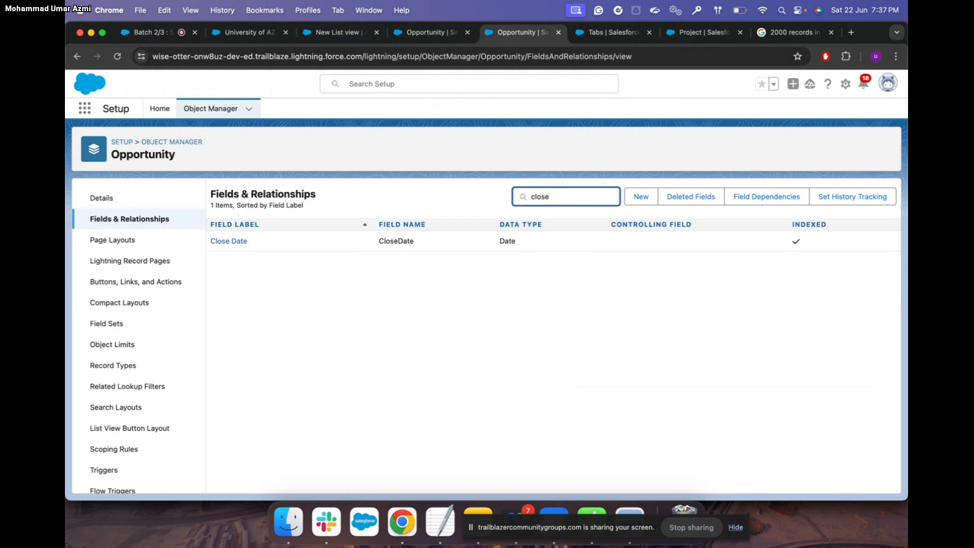
{"action": "double_click", "coordinate": [565, 198]}
{"action": "key", "text": "BackSpace"}
{"action": "left_click", "coordinate": [202, 218]}
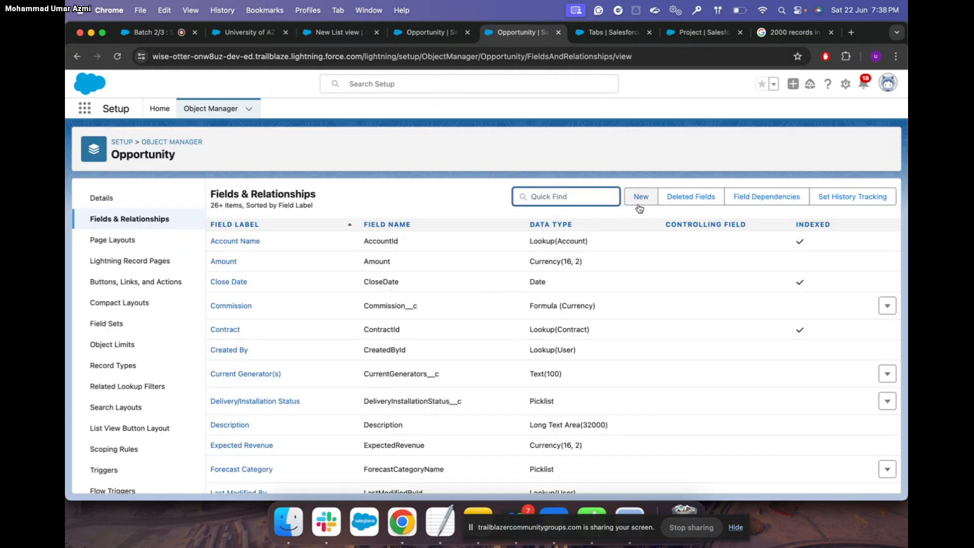
Start a new Opportunity custom field and review the Trailhead instructions for it
{"action": "left_click", "coordinate": [641, 197]}
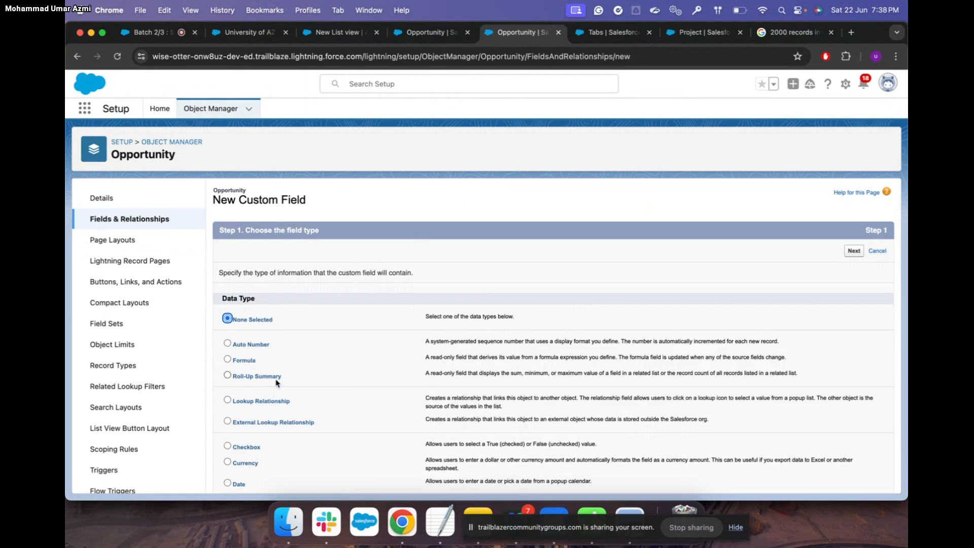
{"action": "scroll", "coordinate": [281, 386], "scroll_direction": "down", "scroll_amount": 4}
{"action": "key", "text": "ctrl+Up"}
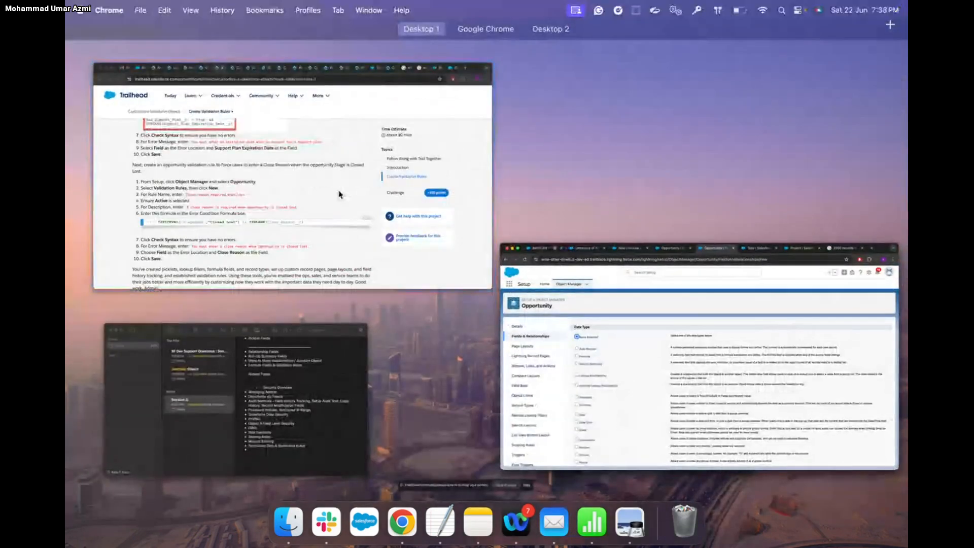
{"action": "left_click", "coordinate": [339, 190]}
{"action": "scroll", "coordinate": [339, 191], "scroll_direction": "up", "scroll_amount": 5}
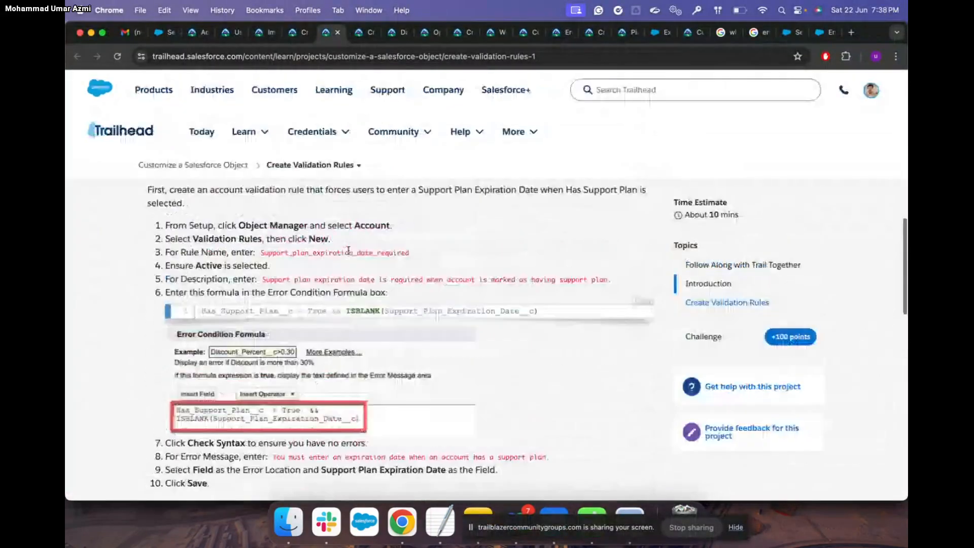
{"action": "scroll", "coordinate": [349, 253], "scroll_direction": "down", "scroll_amount": 6}
{"action": "scroll", "coordinate": [349, 254], "scroll_direction": "down", "scroll_amount": 1}
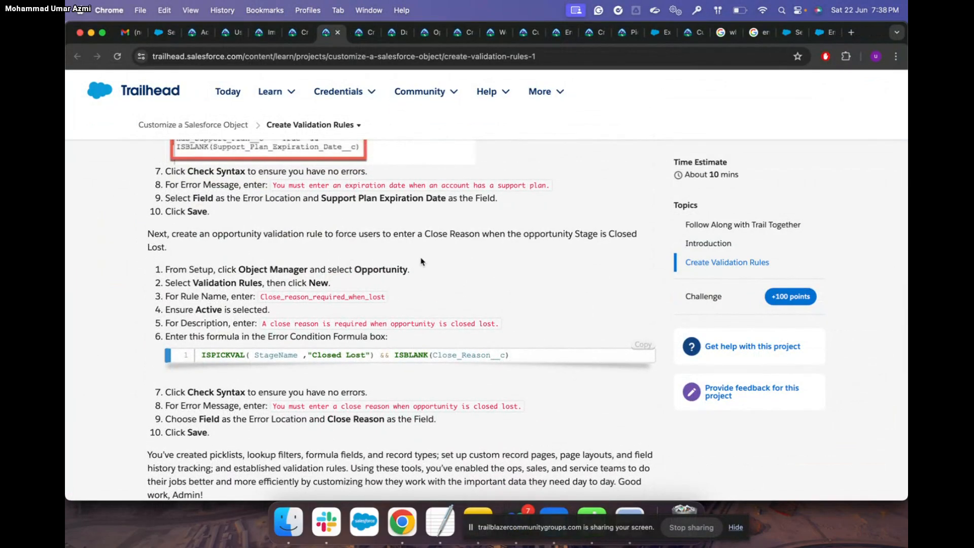
{"action": "key", "text": "ctrl+Up"}
{"action": "left_click", "coordinate": [387, 239]}
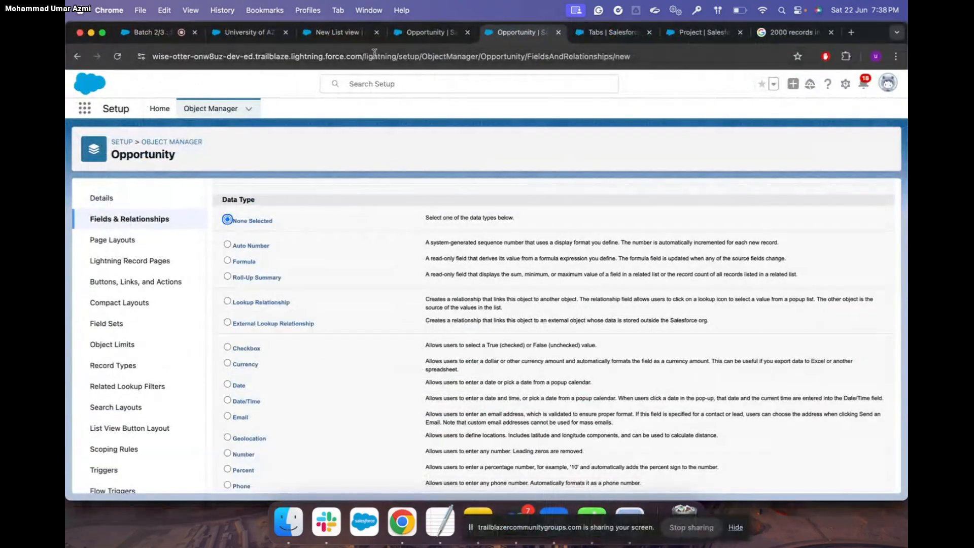
{"action": "left_click", "coordinate": [426, 38]}
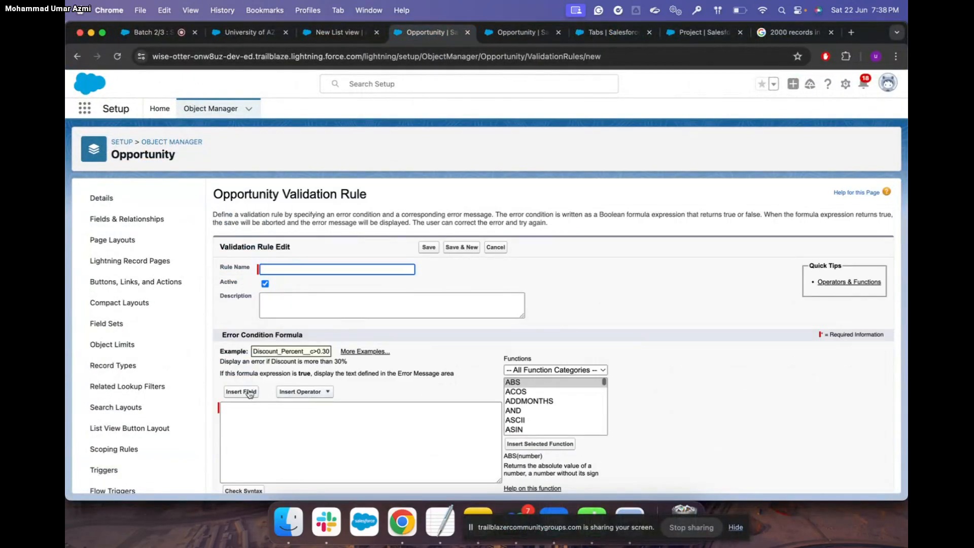
{"action": "left_click", "coordinate": [250, 394]}
{"action": "scroll", "coordinate": [455, 301], "scroll_direction": "down", "scroll_amount": 10}
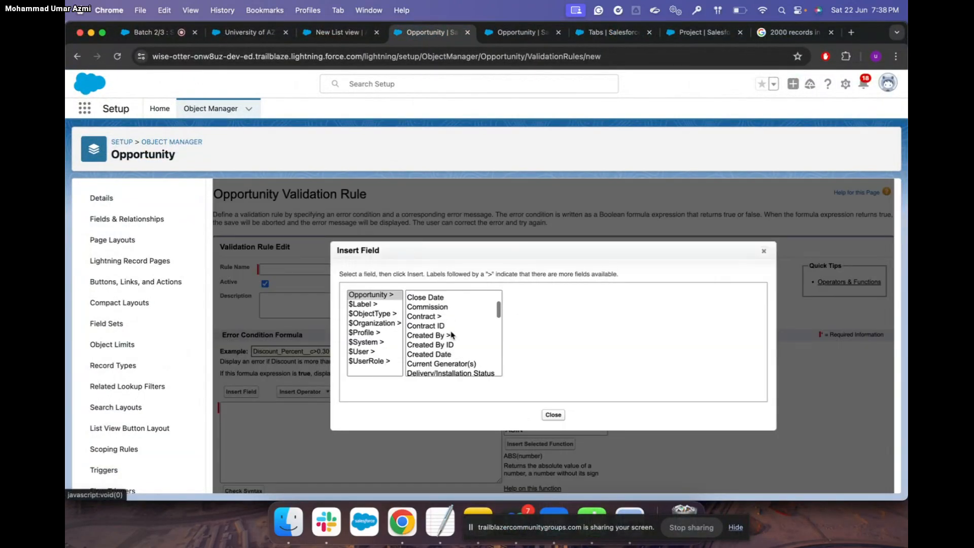
{"action": "scroll", "coordinate": [452, 336], "scroll_direction": "down", "scroll_amount": 3}
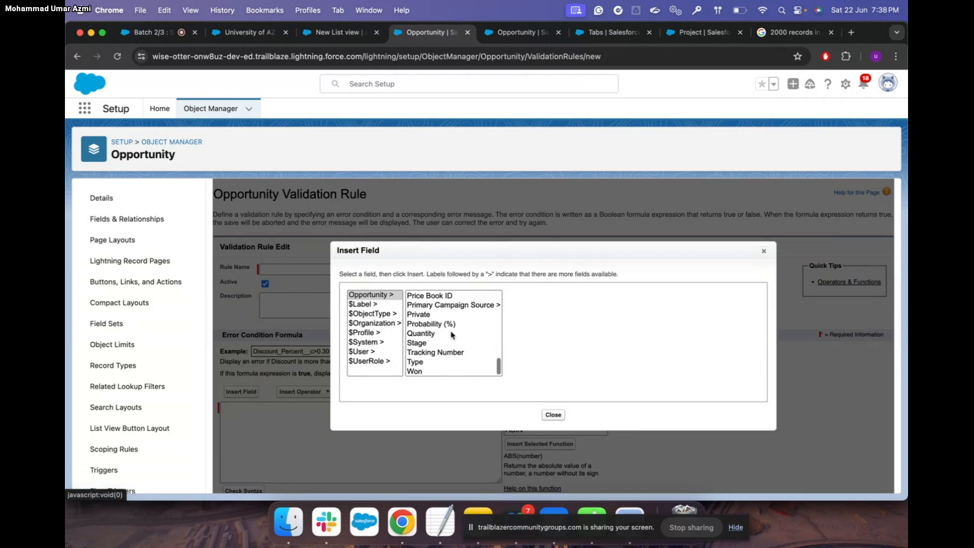
{"action": "scroll", "coordinate": [449, 330], "scroll_direction": "up", "scroll_amount": 15}
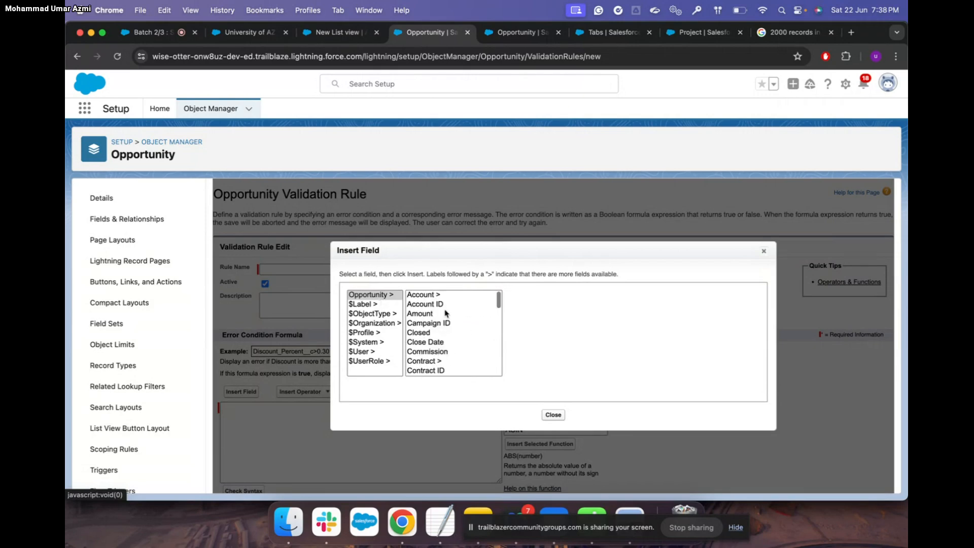
{"action": "scroll", "coordinate": [438, 331], "scroll_direction": "down", "scroll_amount": 8}
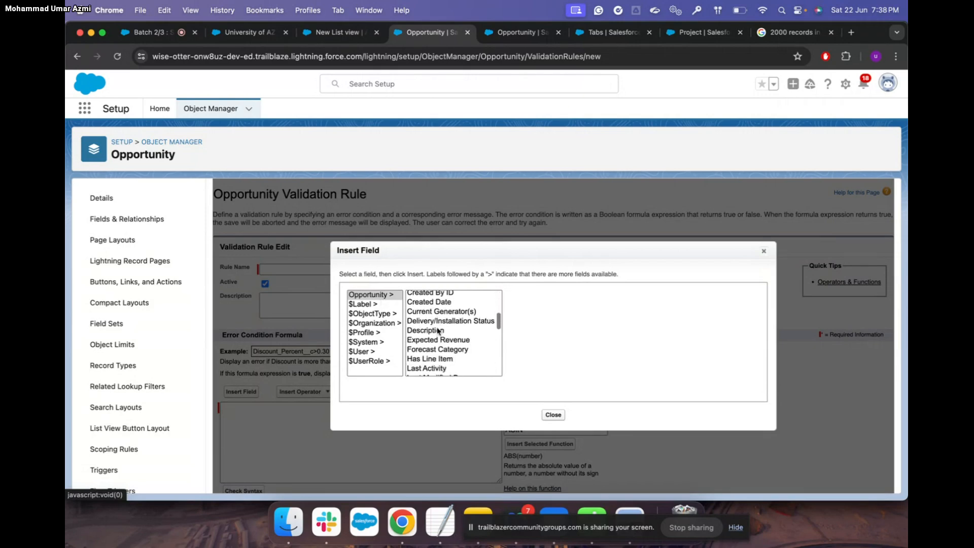
{"action": "scroll", "coordinate": [439, 330], "scroll_direction": "down", "scroll_amount": 6}
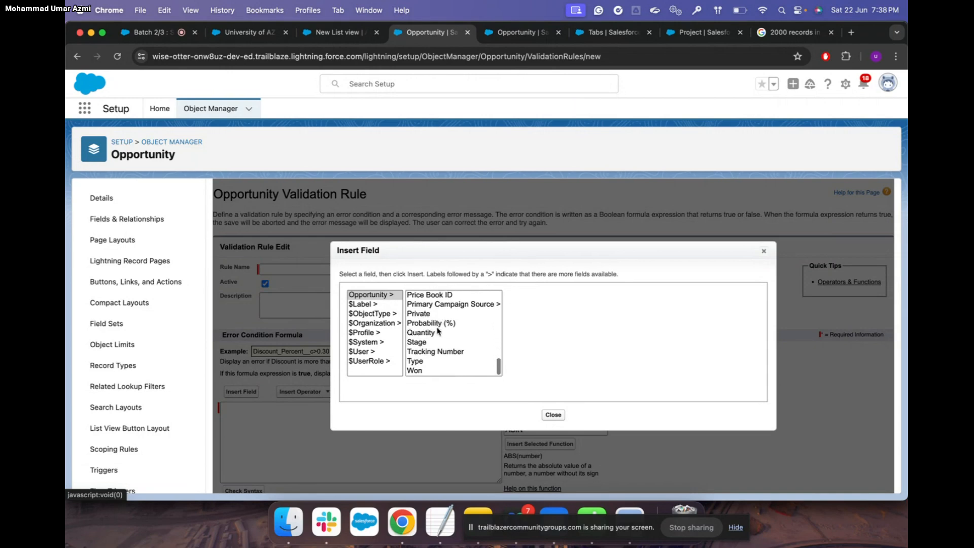
{"action": "scroll", "coordinate": [439, 331], "scroll_direction": "down", "scroll_amount": 1}
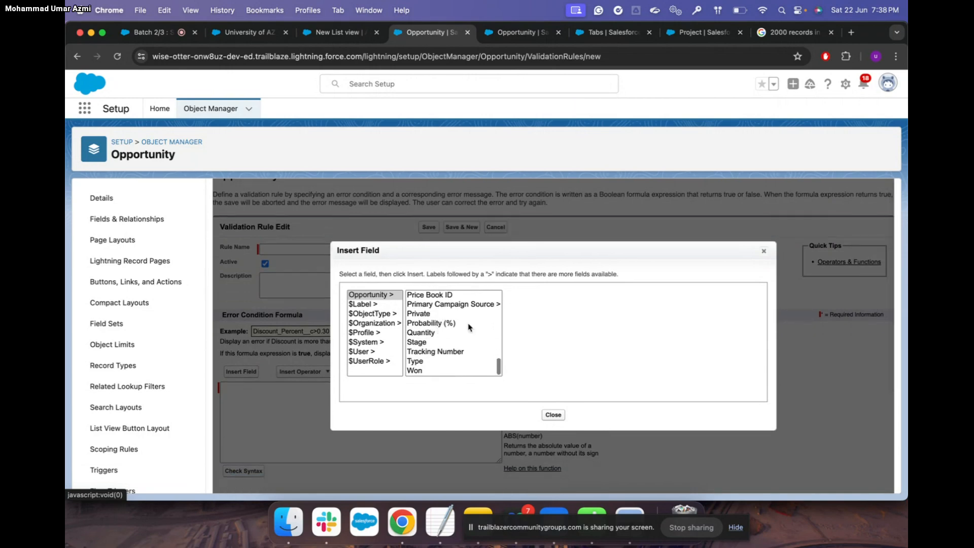
{"action": "left_click", "coordinate": [764, 252]}
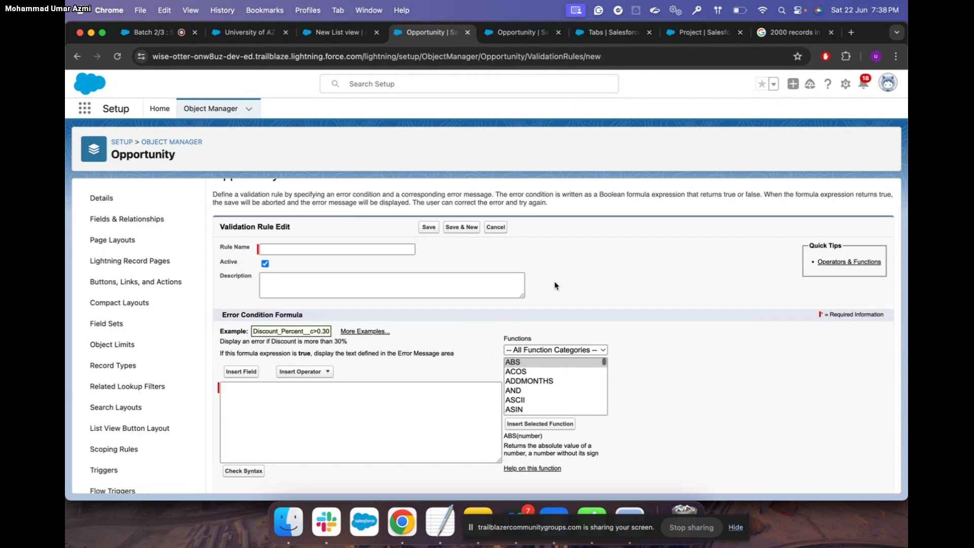
Choose Text Area as the new field's type and label it Close reason
{"action": "left_click", "coordinate": [527, 40]}
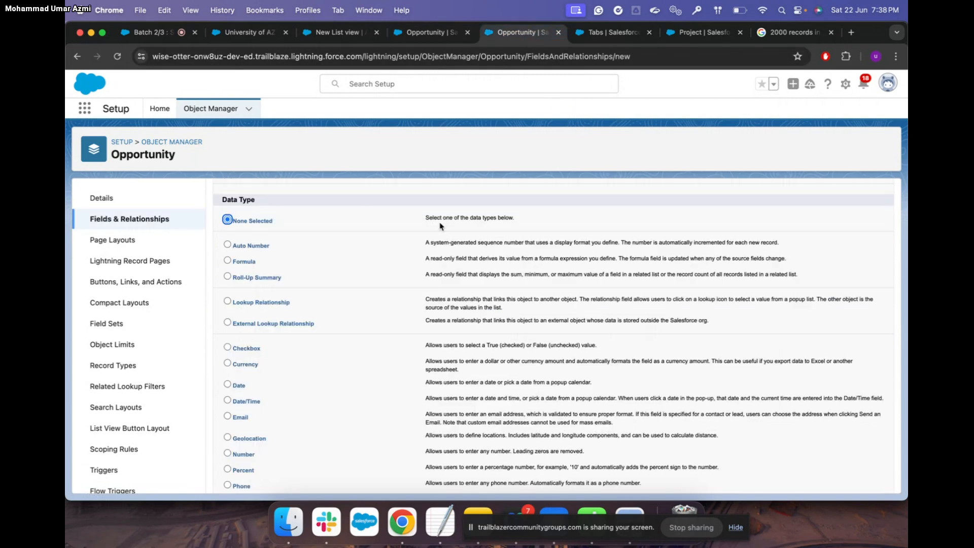
{"action": "scroll", "coordinate": [309, 384], "scroll_direction": "down", "scroll_amount": 5}
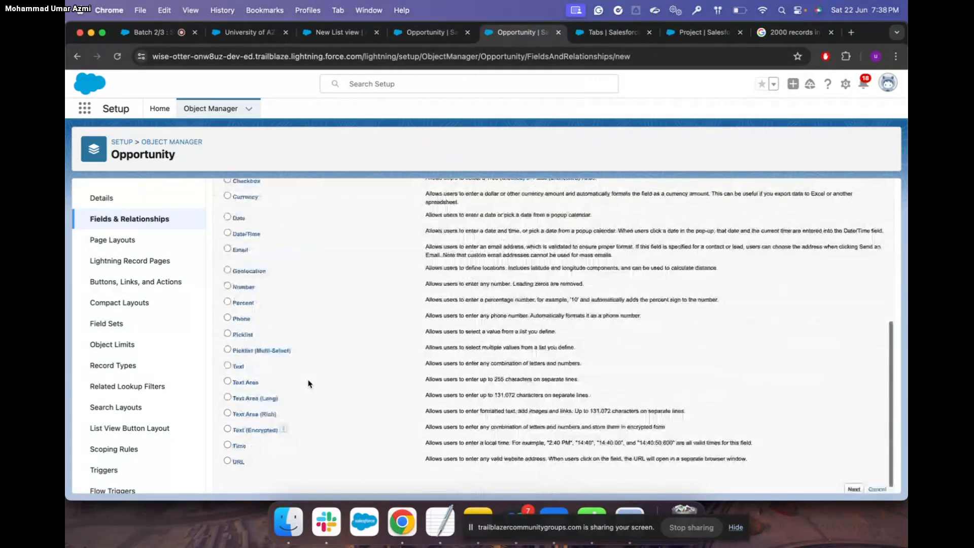
{"action": "left_click", "coordinate": [228, 373]}
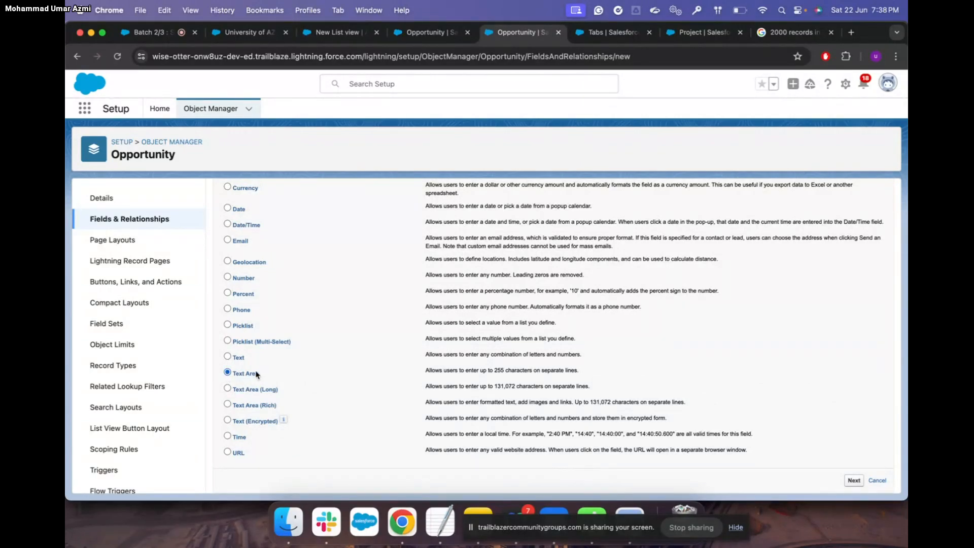
{"action": "left_click", "coordinate": [858, 481]}
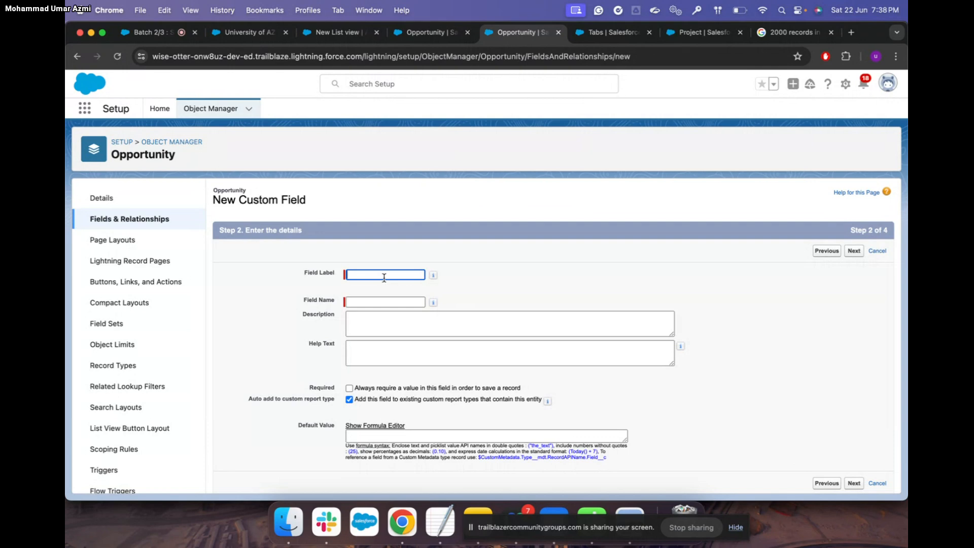
{"action": "type", "text": "Close reason"}
{"action": "left_click", "coordinate": [372, 319]}
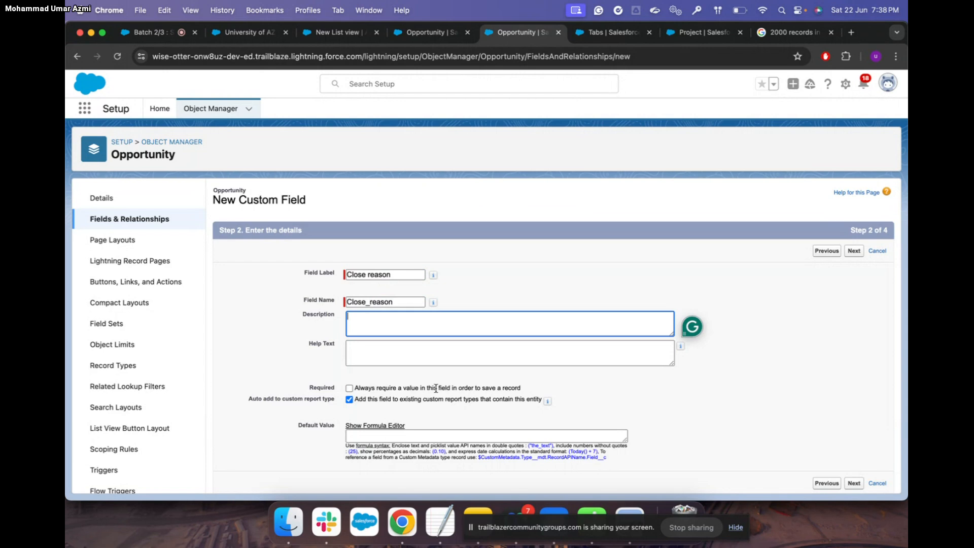
Make the field visible to all profiles, save it, and reload the opportunity record
{"action": "scroll", "coordinate": [436, 389], "scroll_direction": "down", "scroll_amount": 1}
{"action": "left_click", "coordinate": [856, 482]}
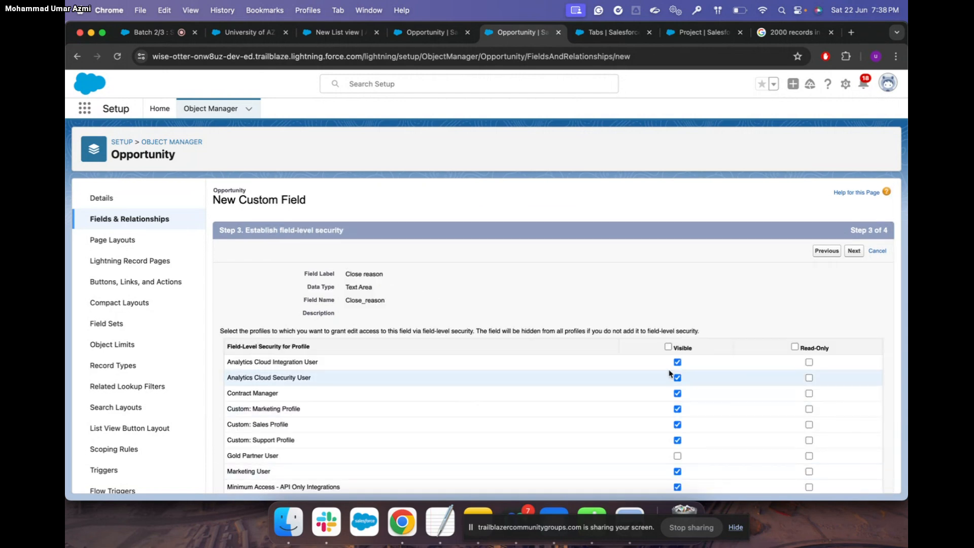
{"action": "left_click", "coordinate": [668, 347]}
{"action": "scroll", "coordinate": [710, 360], "scroll_direction": "down", "scroll_amount": 5}
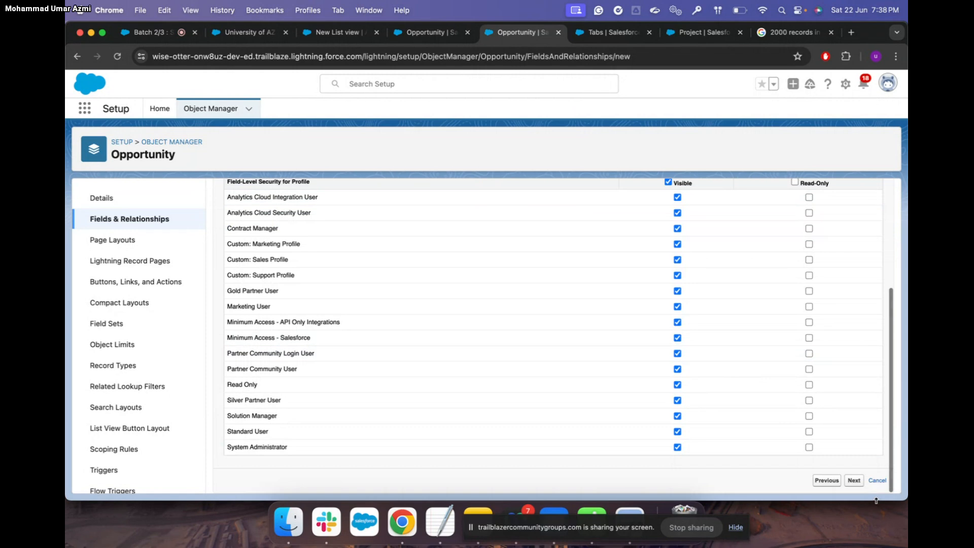
{"action": "left_click", "coordinate": [856, 483]}
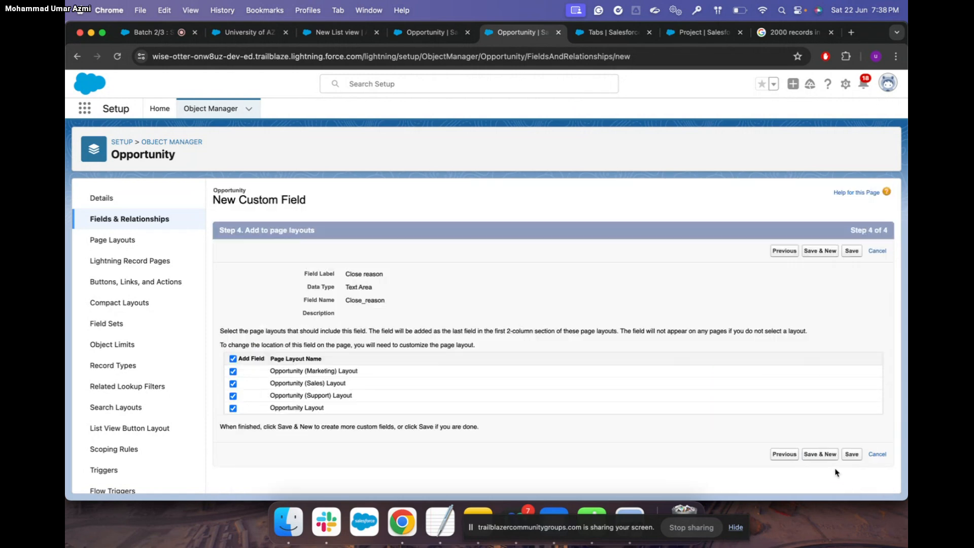
{"action": "left_click", "coordinate": [851, 456]}
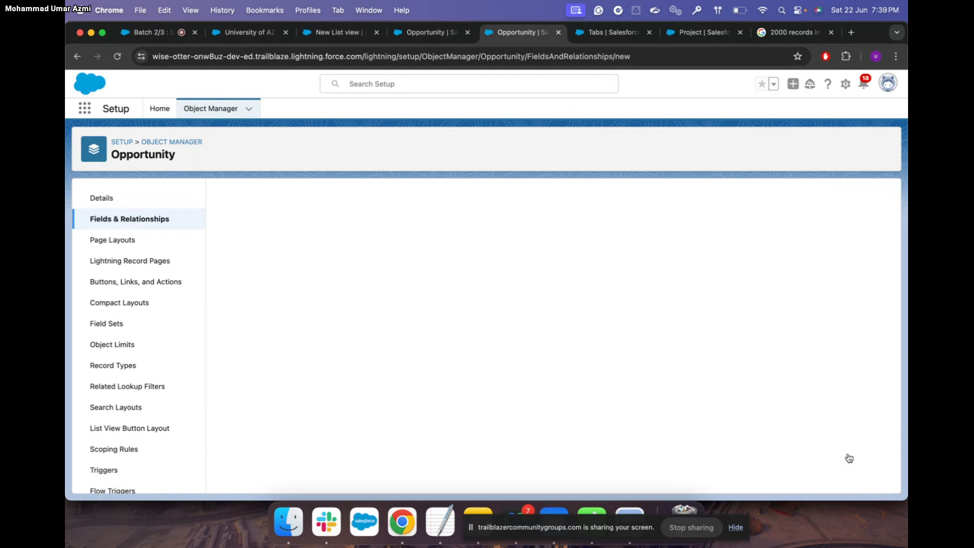
{"action": "left_click", "coordinate": [264, 32]}
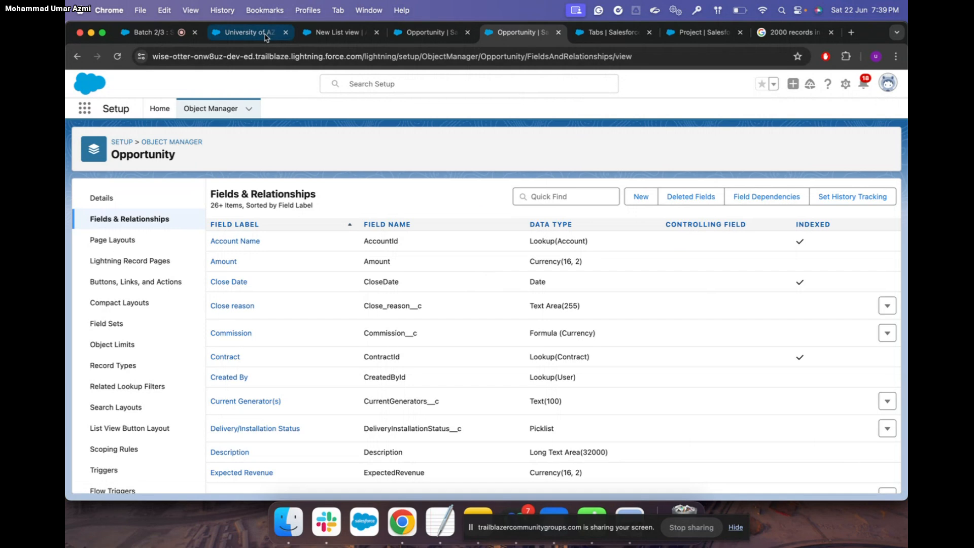
{"action": "left_click", "coordinate": [117, 57]}
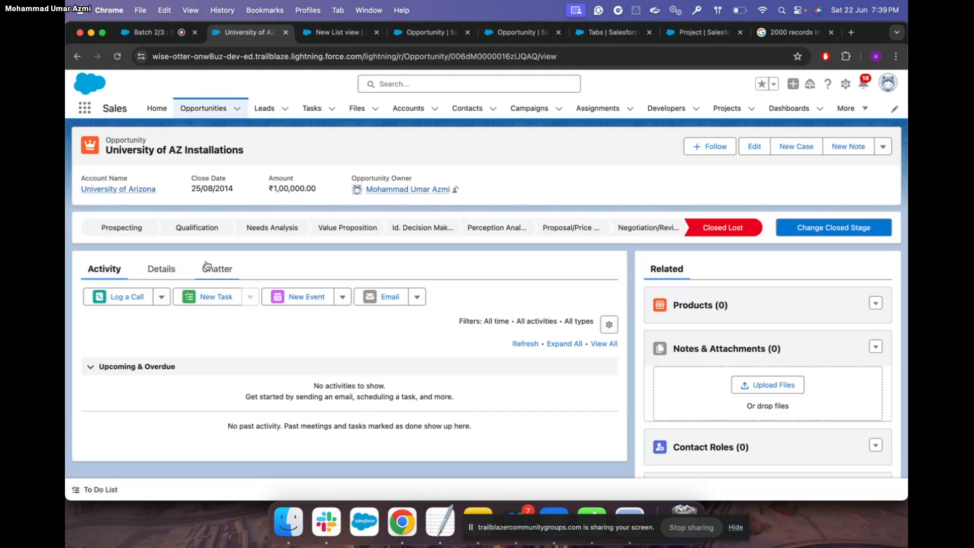
Look through the opportunity's Details for the new Close reason field
{"action": "left_click", "coordinate": [164, 270]}
{"action": "scroll", "coordinate": [373, 338], "scroll_direction": "down", "scroll_amount": 2}
{"action": "scroll", "coordinate": [373, 338], "scroll_direction": "down", "scroll_amount": 3}
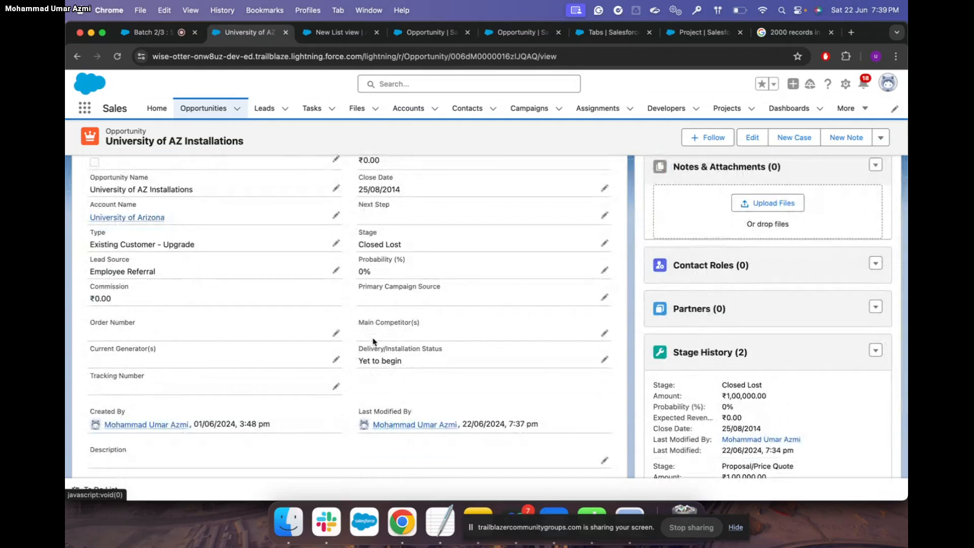
{"action": "scroll", "coordinate": [373, 341], "scroll_direction": "down", "scroll_amount": 2}
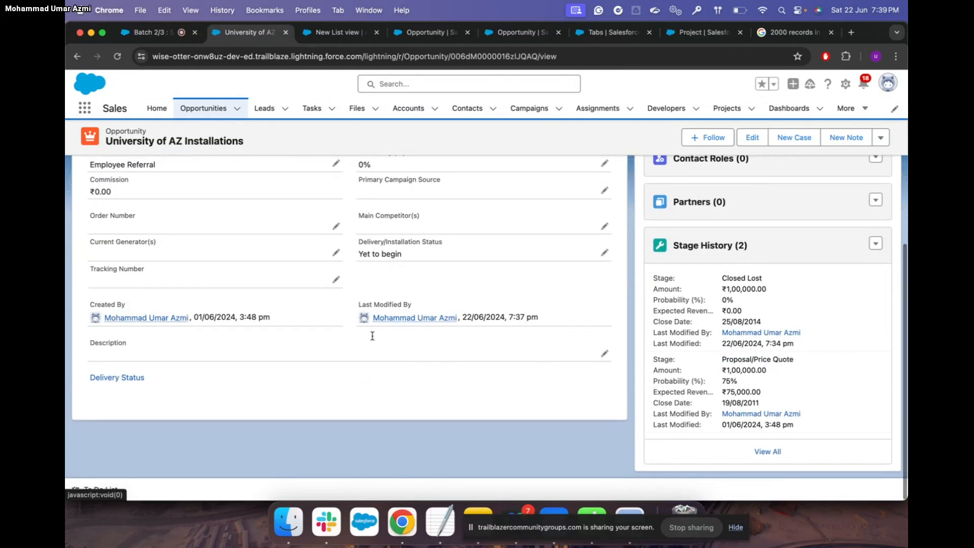
{"action": "scroll", "coordinate": [373, 340], "scroll_direction": "up", "scroll_amount": 3}
{"action": "scroll", "coordinate": [373, 338], "scroll_direction": "up", "scroll_amount": 3}
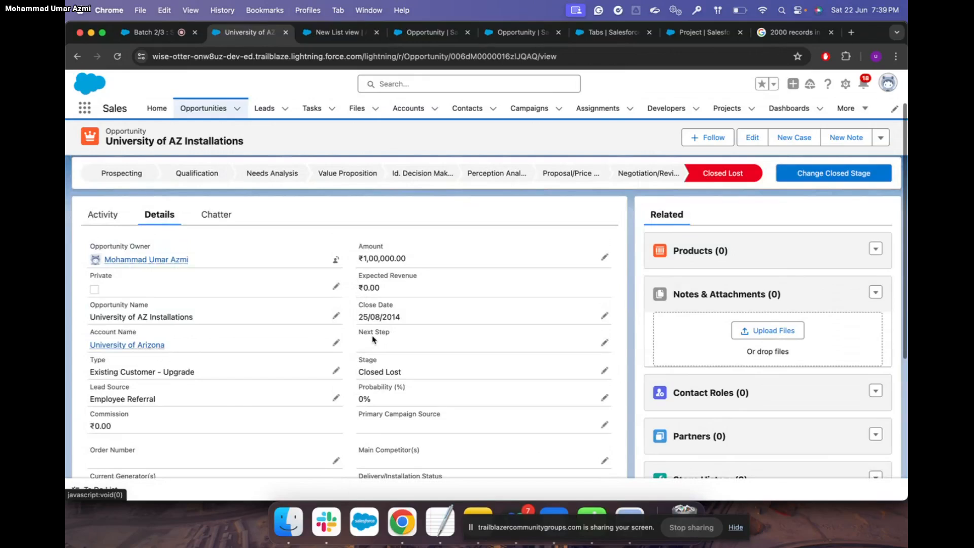
Reload the record and search the page for 'close r' in its Details
{"action": "left_click", "coordinate": [117, 56]}
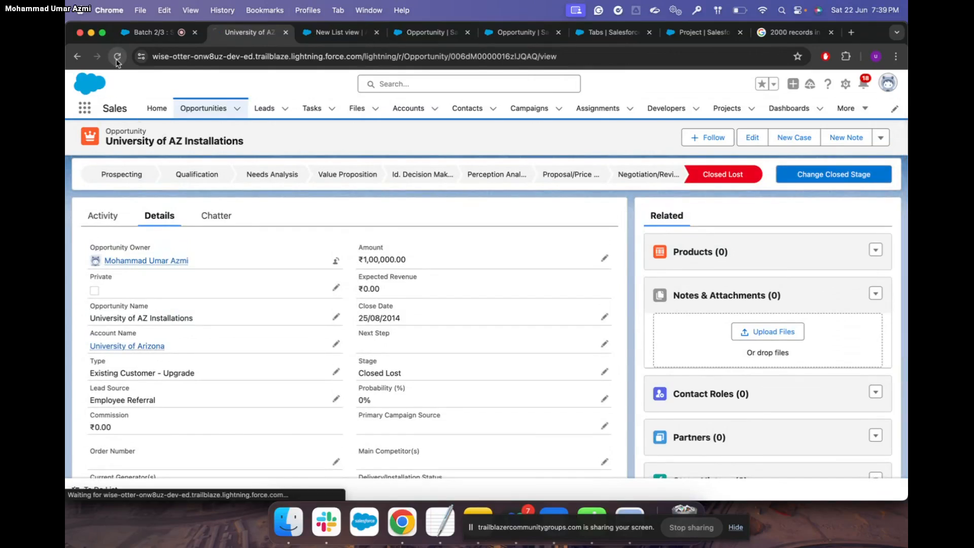
{"action": "key", "text": "super+f"}
{"action": "type", "text": "c"}
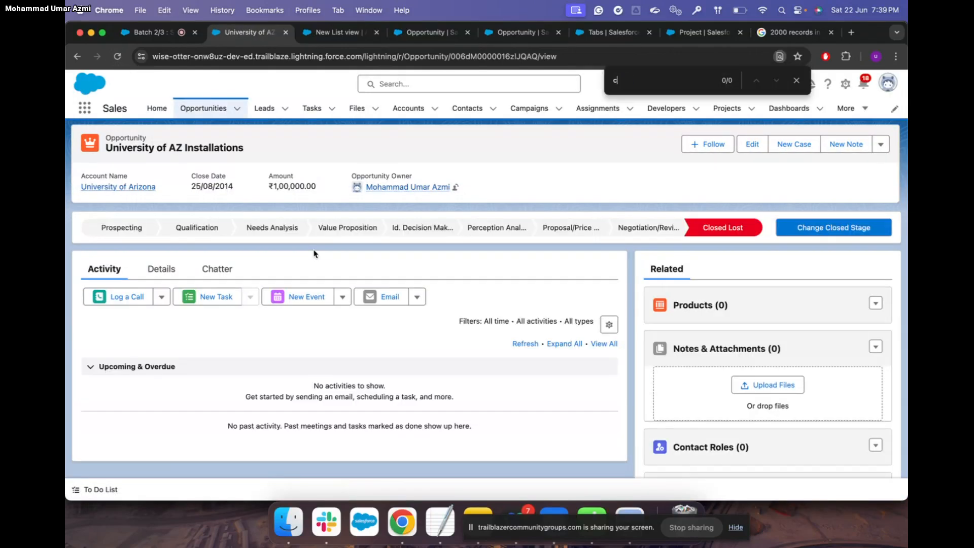
{"action": "type", "text": "lose r"}
{"action": "left_click", "coordinate": [160, 270]}
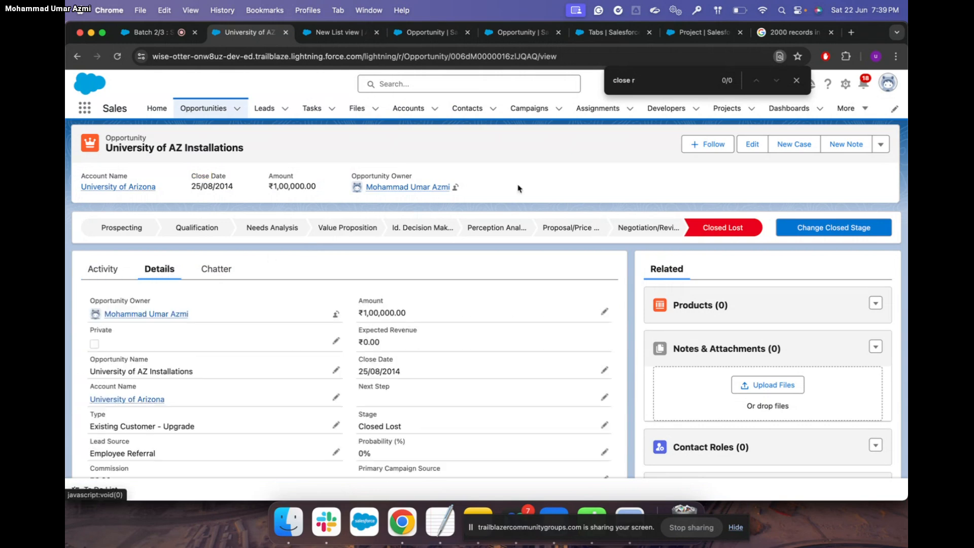
{"action": "left_click", "coordinate": [797, 81]}
Log out of the org and sign back in with the saved username
{"action": "left_click", "coordinate": [889, 84]}
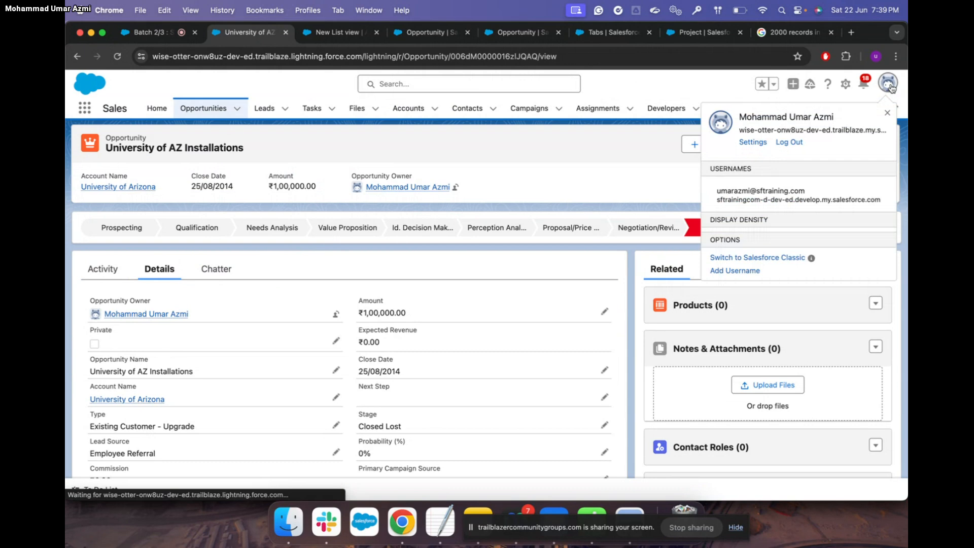
{"action": "left_click", "coordinate": [789, 142]}
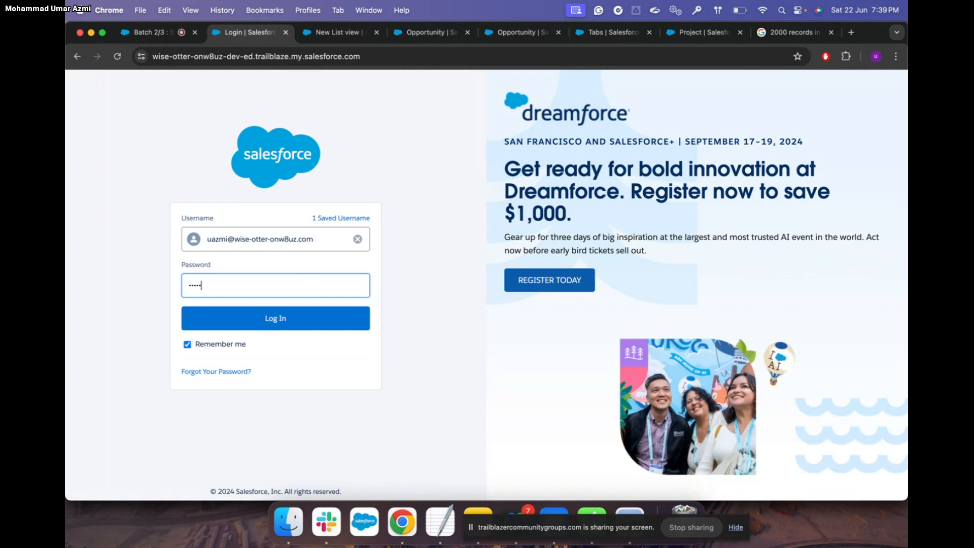
{"action": "left_click", "coordinate": [305, 328]}
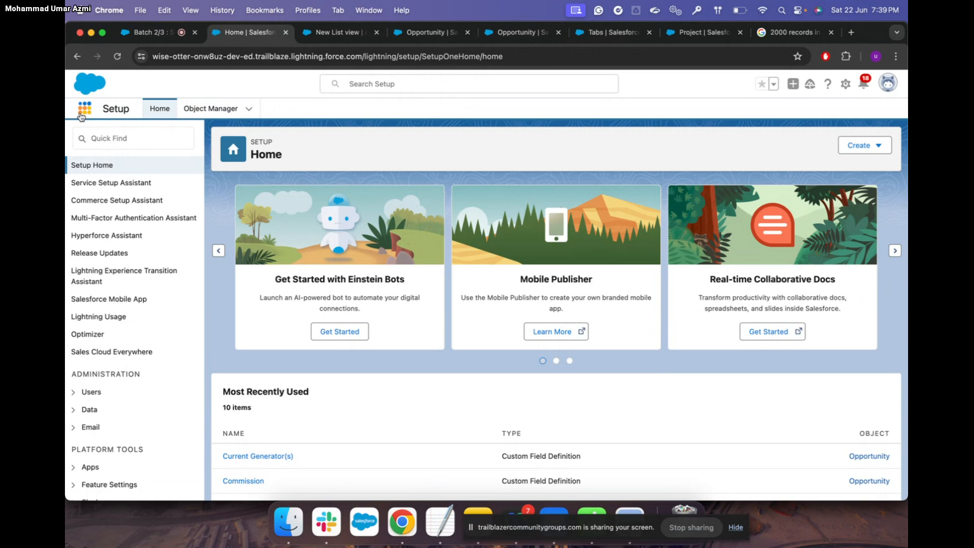
Open the Opportunities list from the App Launcher by searching 'Opp'
{"action": "left_click", "coordinate": [82, 113]}
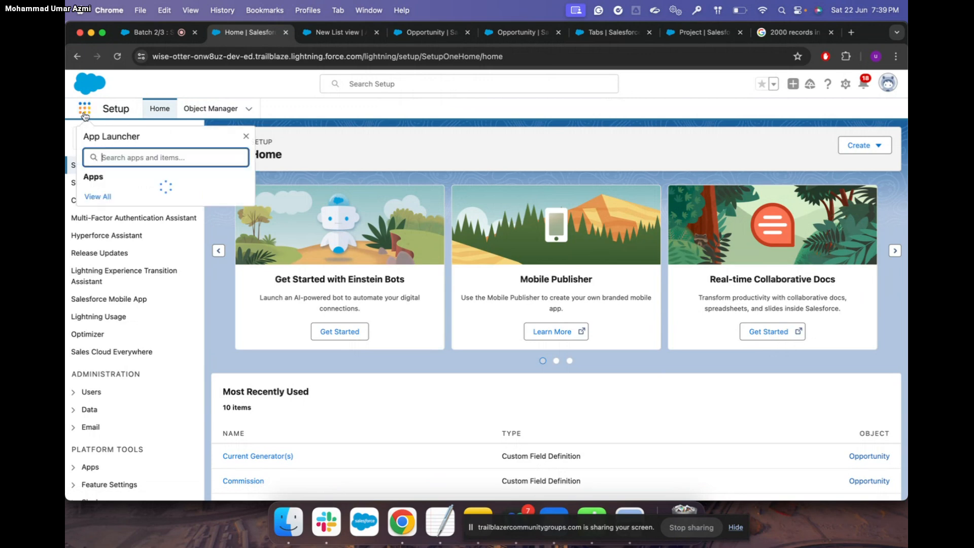
{"action": "type", "text": "o/Opp"}
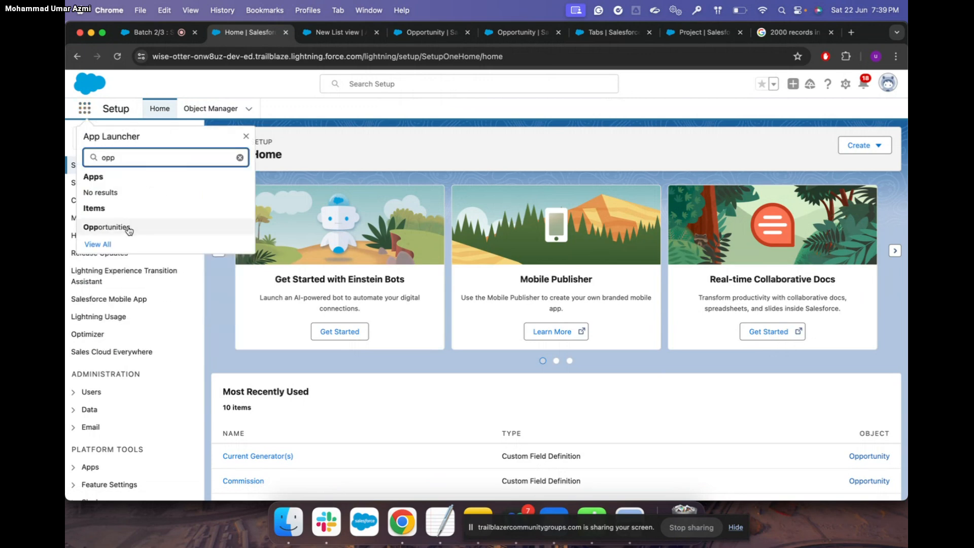
{"action": "left_click", "coordinate": [127, 227]}
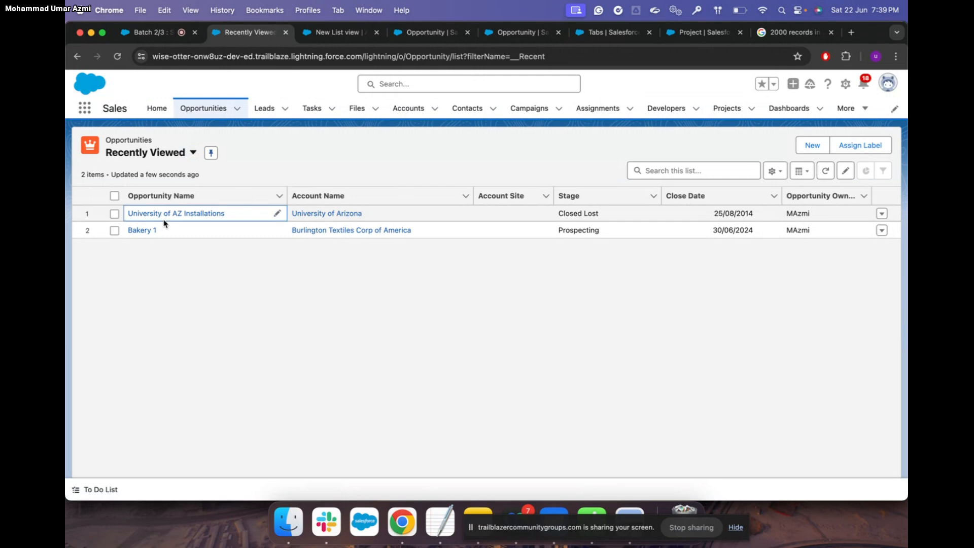
Open University of AZ Installations and find the empty Close reason field in its Details
{"action": "left_click", "coordinate": [180, 214]}
{"action": "left_click", "coordinate": [162, 269]}
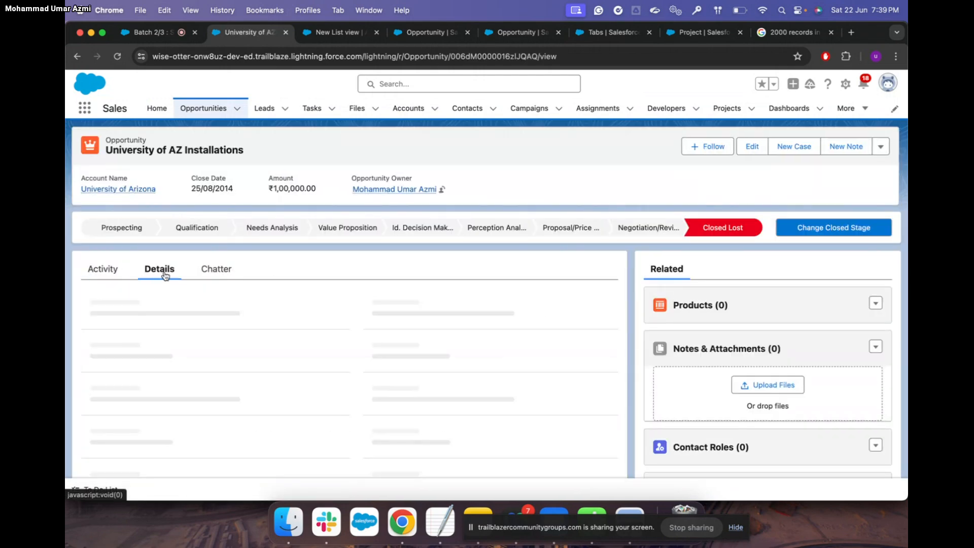
{"action": "scroll", "coordinate": [261, 349], "scroll_direction": "down", "scroll_amount": 5}
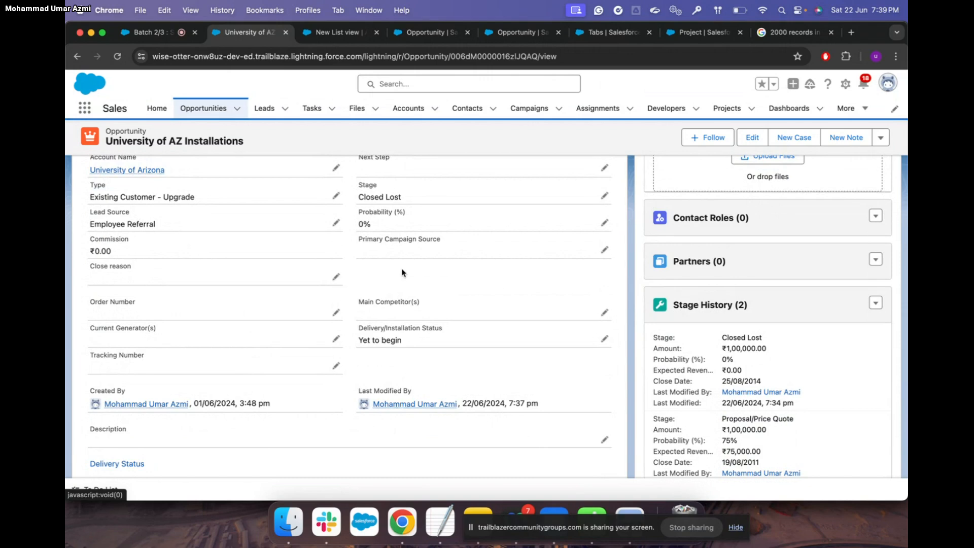
{"action": "scroll", "coordinate": [404, 274], "scroll_direction": "up", "scroll_amount": 3}
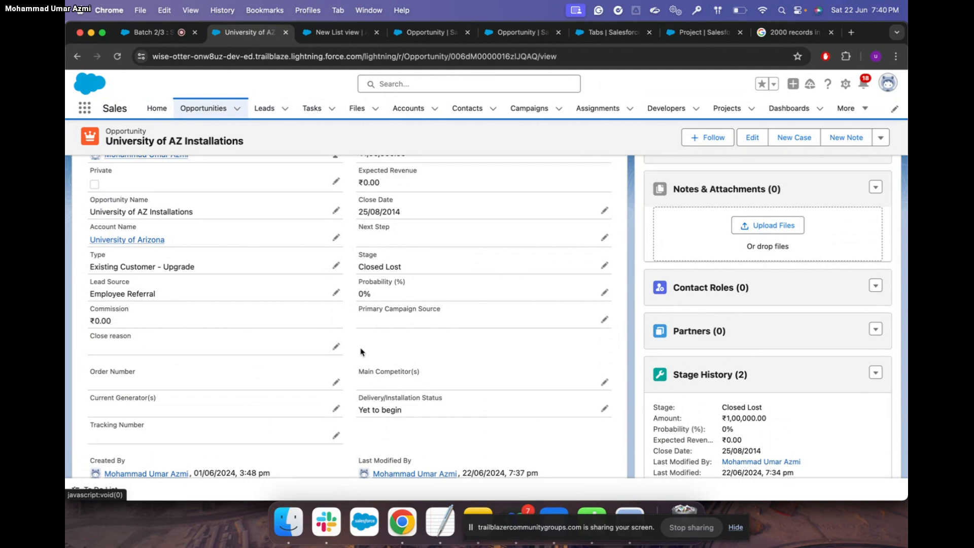
{"action": "key", "text": "ctrl+Up"}
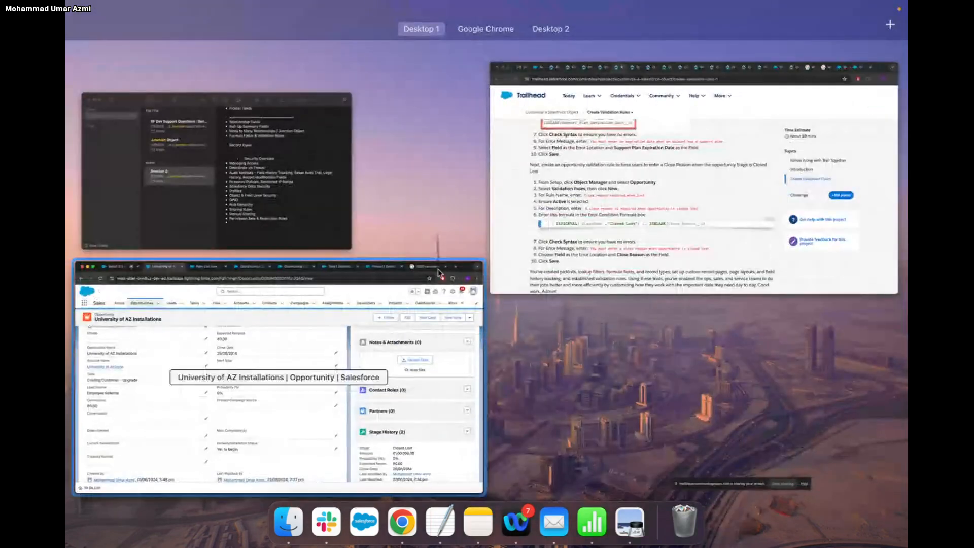
Copy the rule name Close_reason_required_when_lost from Trailhead and return to the rule form
{"action": "left_click", "coordinate": [526, 220]}
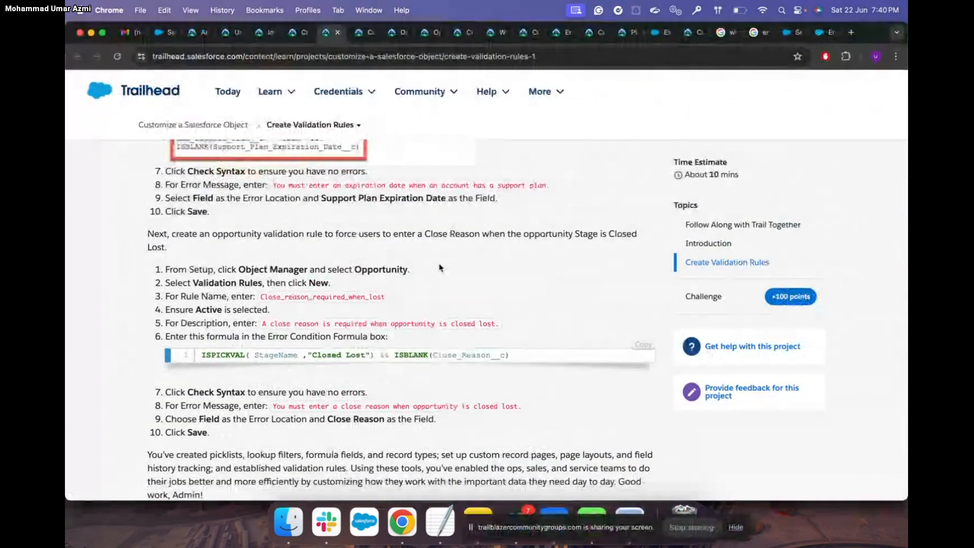
{"action": "scroll", "coordinate": [440, 267], "scroll_direction": "up", "scroll_amount": 3}
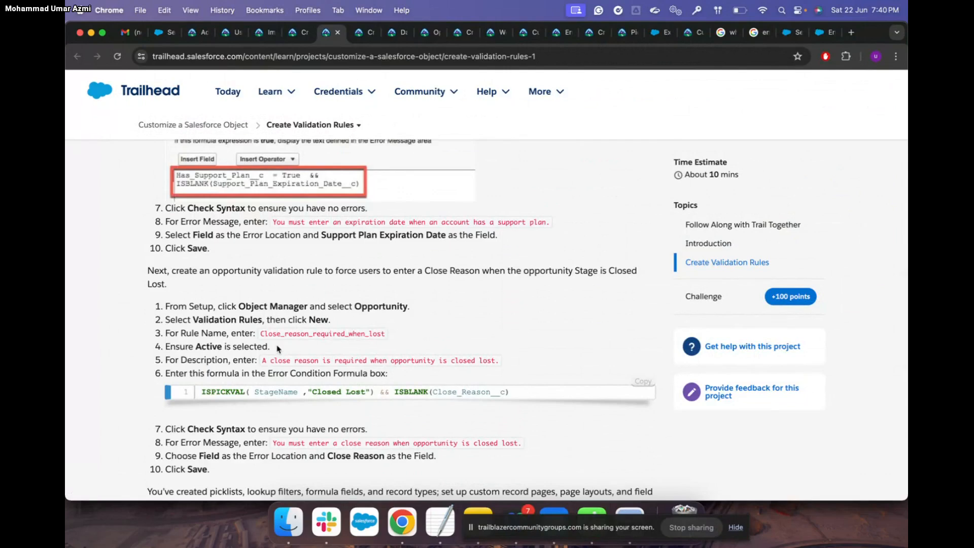
{"action": "triple_click", "coordinate": [263, 333]}
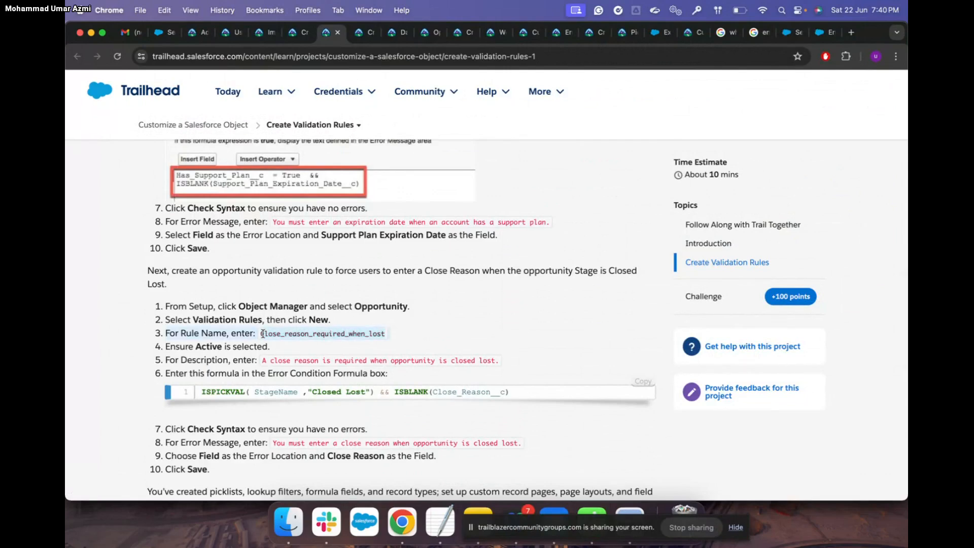
{"action": "left_click", "coordinate": [278, 334]}
{"action": "left_click_drag", "start_coordinate": [261, 335], "coordinate": [386, 338]}
{"action": "key", "text": "super+c"}
{"action": "key", "text": "ctrl+Up"}
{"action": "left_click", "coordinate": [396, 212]}
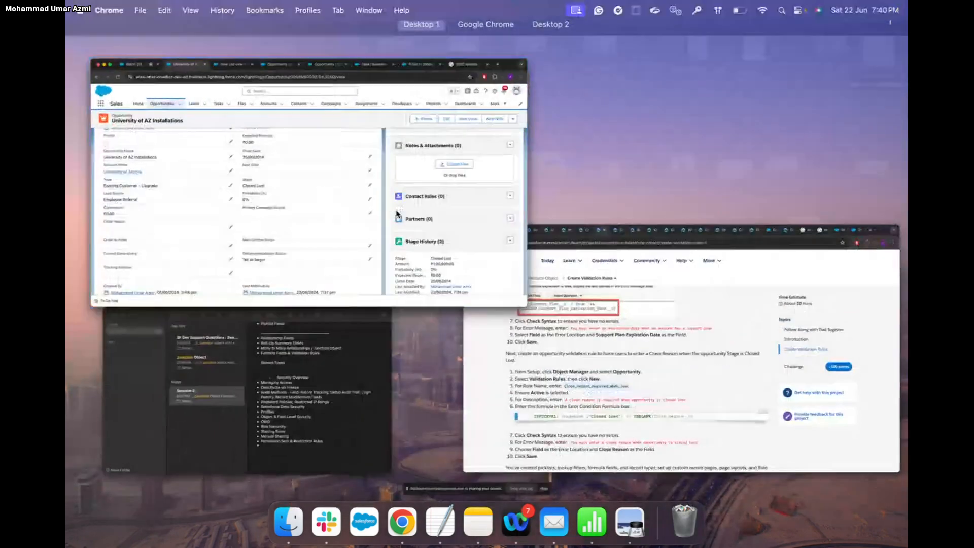
{"action": "left_click", "coordinate": [436, 40]}
Paste Close_reason_required_when_lost as Rule Name and copy the description sentence from Trailhead
{"action": "left_click", "coordinate": [288, 249]}
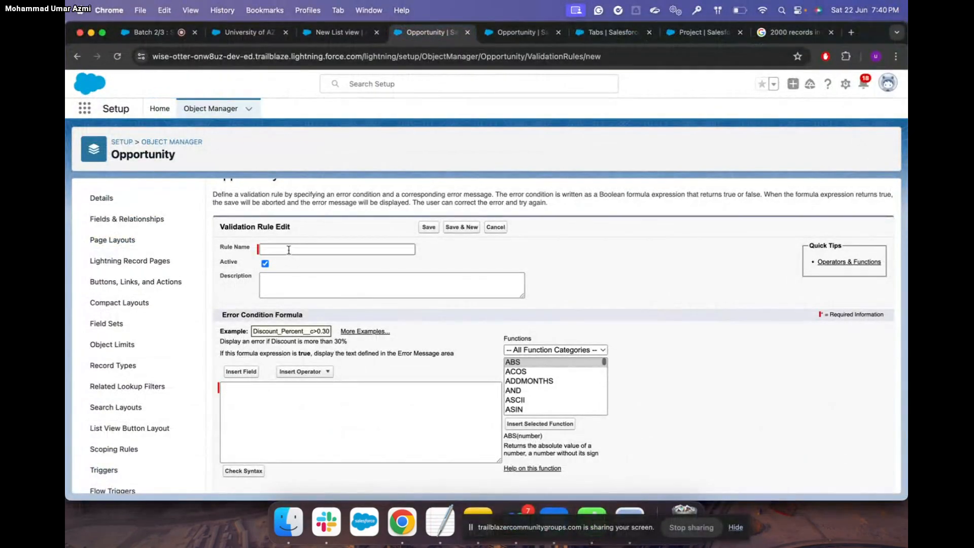
{"action": "key", "text": "super+v"}
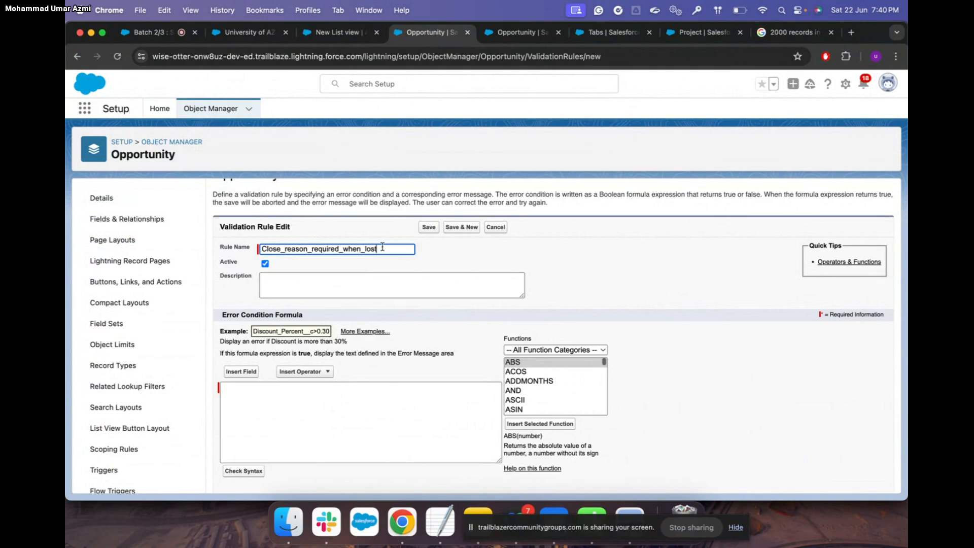
{"action": "key", "text": "ctrl+Up"}
{"action": "left_click", "coordinate": [420, 314]}
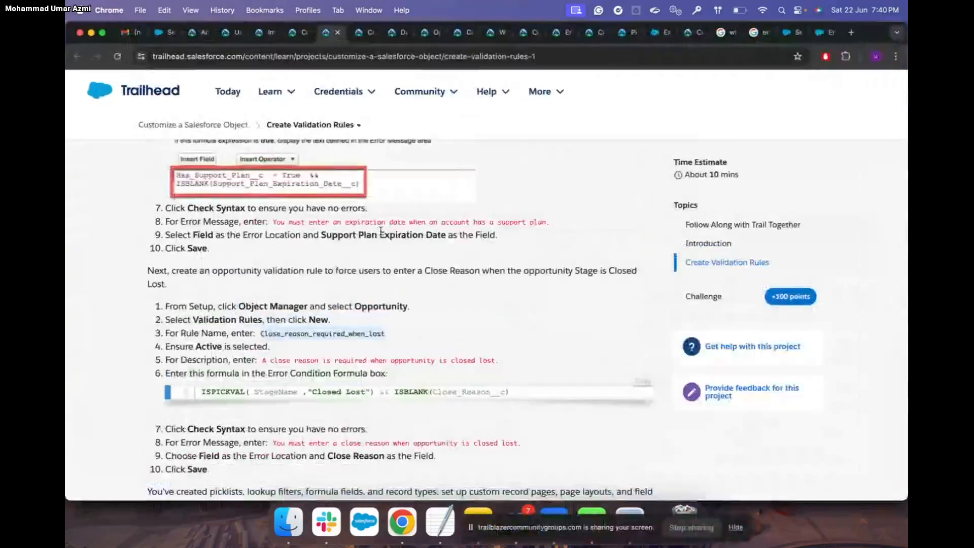
{"action": "scroll", "coordinate": [419, 313], "scroll_direction": "down", "scroll_amount": 2}
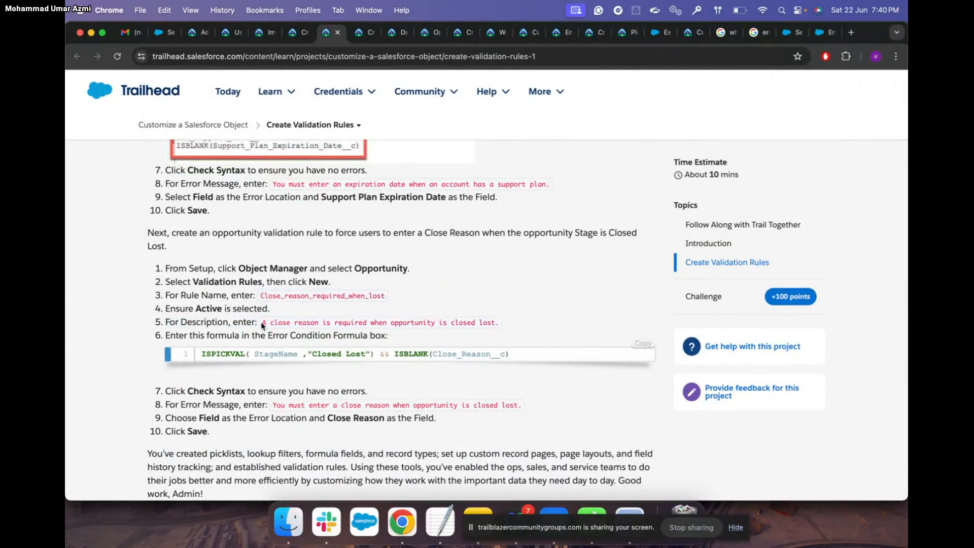
{"action": "left_click_drag", "start_coordinate": [263, 322], "coordinate": [500, 326]}
{"action": "key", "text": "super+c"}
Paste the close-reason description and accept Grammarly's added 'the'
{"action": "key", "text": "ctrl+Up"}
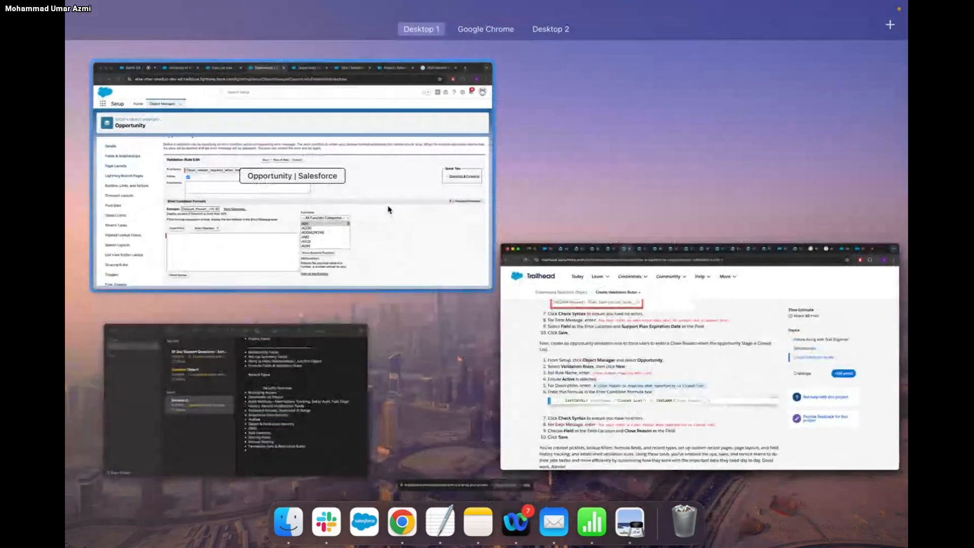
{"action": "left_click", "coordinate": [389, 211]}
{"action": "left_click", "coordinate": [288, 289]}
{"action": "key", "text": "super+v"}
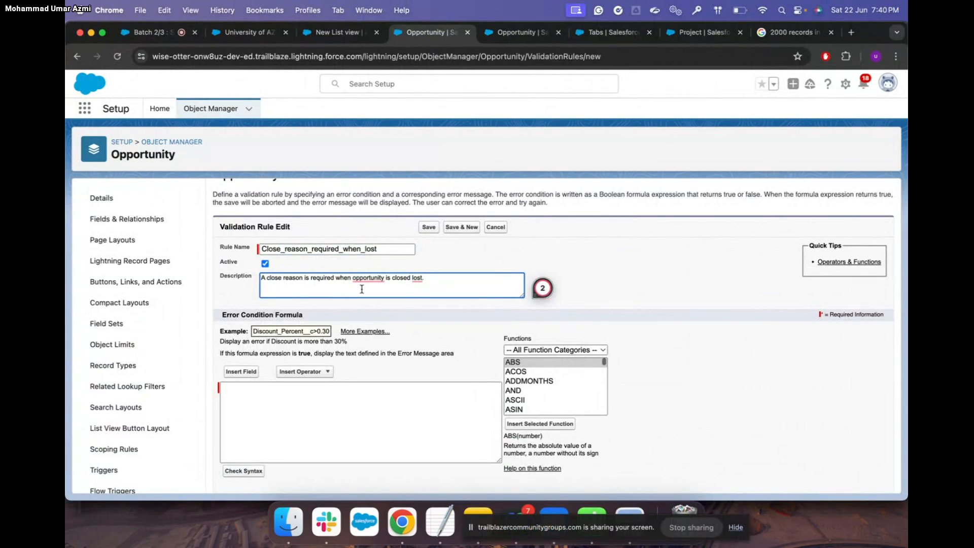
{"action": "mouse_move", "coordinate": [373, 279]}
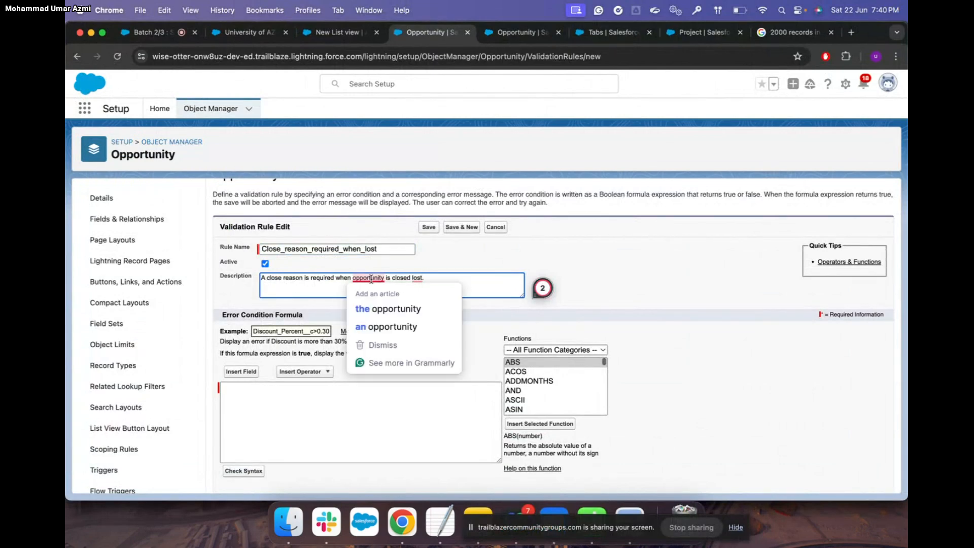
{"action": "left_click", "coordinate": [386, 309]}
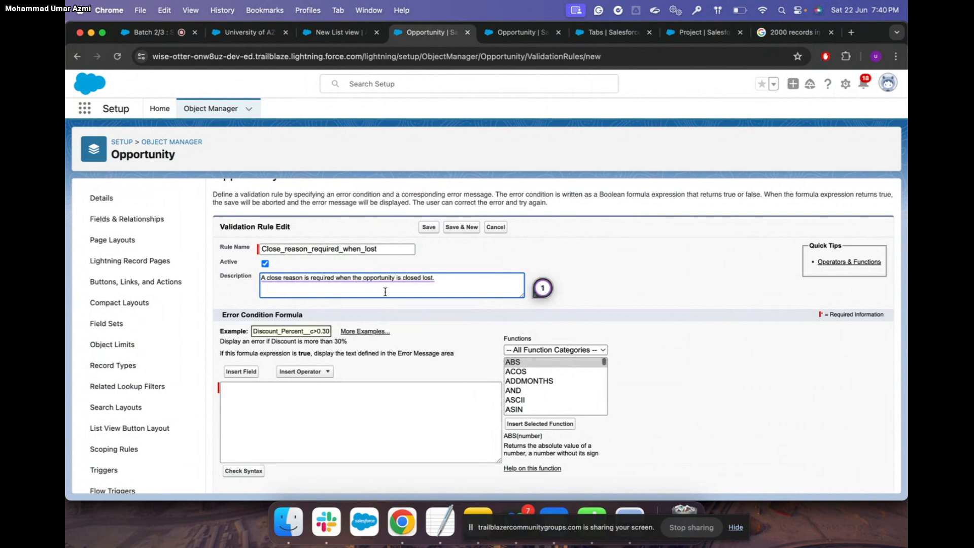
Copy the error condition formula from Trailhead and return to the rule form
{"action": "key", "text": "ctrl+Up"}
{"action": "left_click", "coordinate": [399, 319]}
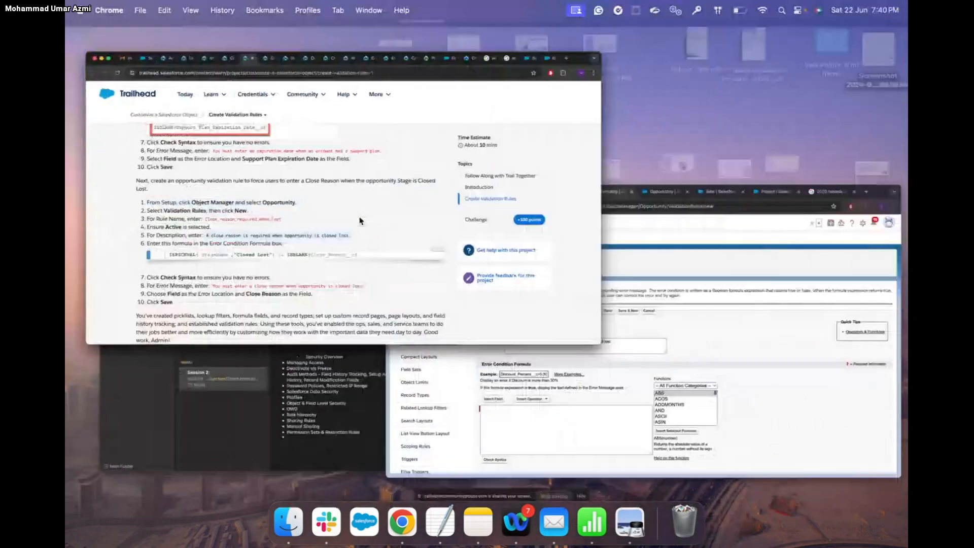
{"action": "scroll", "coordinate": [367, 315], "scroll_direction": "down", "scroll_amount": 1}
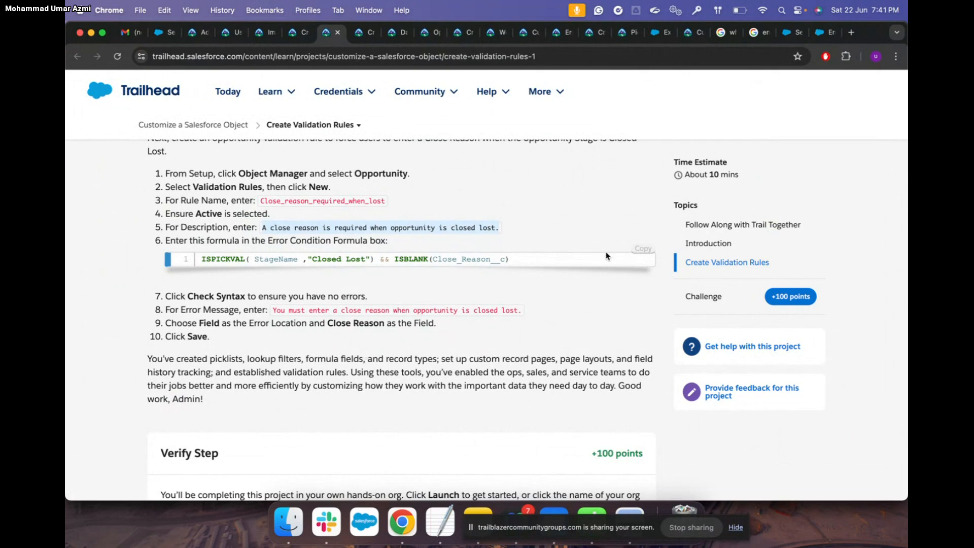
{"action": "left_click", "coordinate": [644, 250]}
{"action": "key", "text": "ctrl+Up"}
{"action": "left_click", "coordinate": [456, 228]}
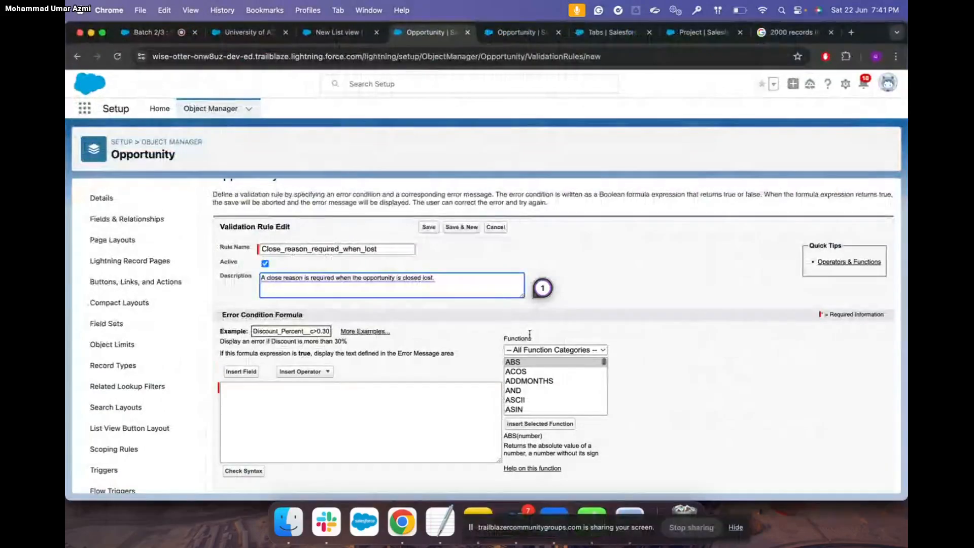
Browse the Insert Field list of Opportunity fields, then close it without inserting anything
{"action": "left_click", "coordinate": [241, 371]}
{"action": "scroll", "coordinate": [460, 311], "scroll_direction": "down", "scroll_amount": 8}
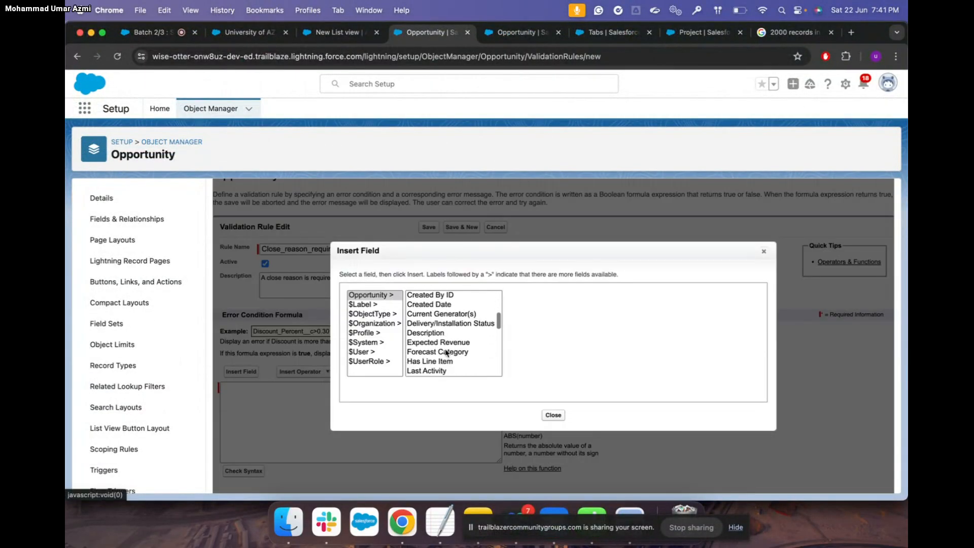
{"action": "scroll", "coordinate": [446, 352], "scroll_direction": "down", "scroll_amount": 6}
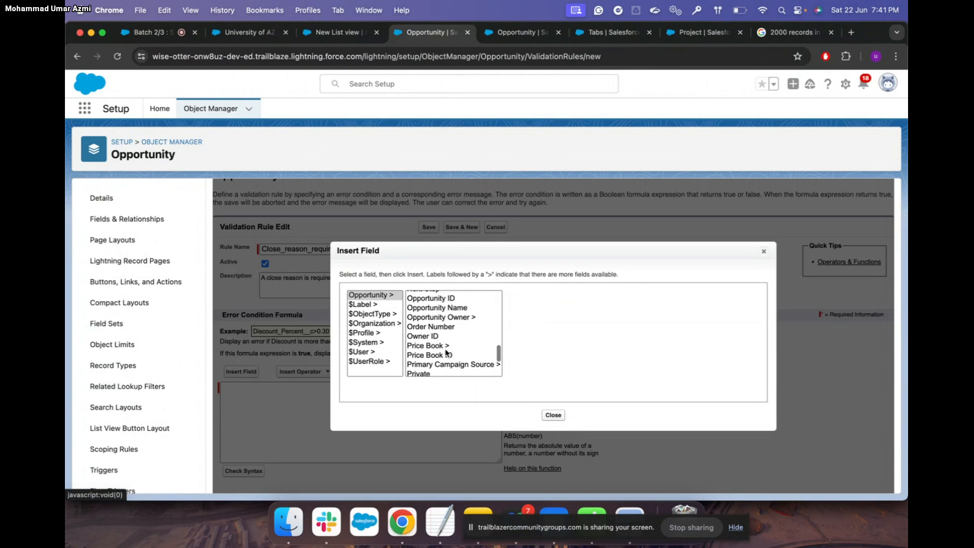
{"action": "scroll", "coordinate": [446, 352], "scroll_direction": "up", "scroll_amount": 5}
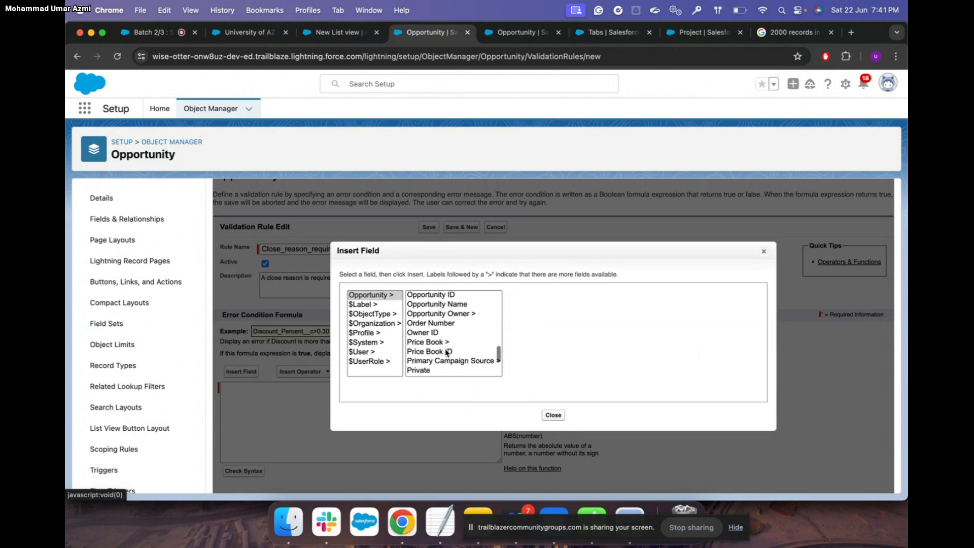
{"action": "scroll", "coordinate": [446, 352], "scroll_direction": "up", "scroll_amount": 1}
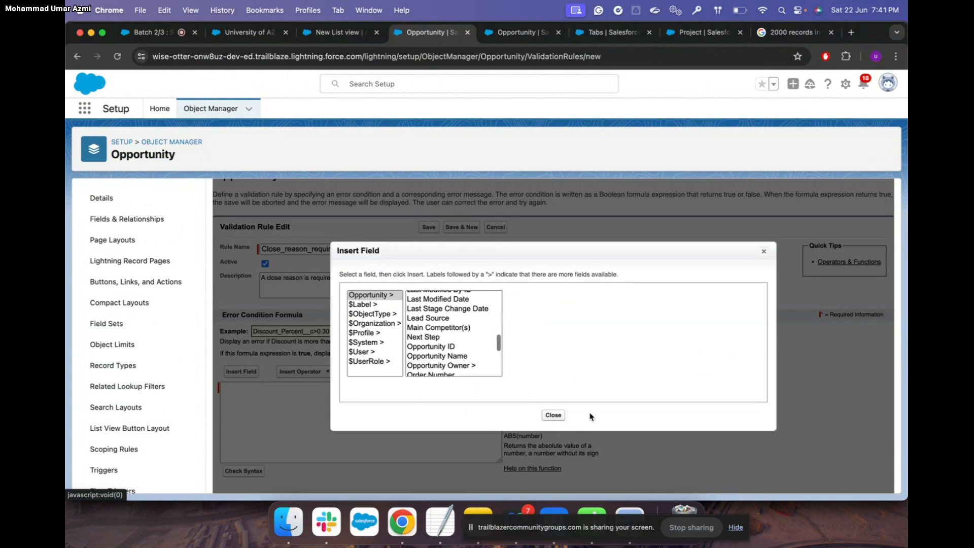
{"action": "scroll", "coordinate": [480, 338], "scroll_direction": "up", "scroll_amount": 8}
{"action": "scroll", "coordinate": [479, 337], "scroll_direction": "up", "scroll_amount": 1}
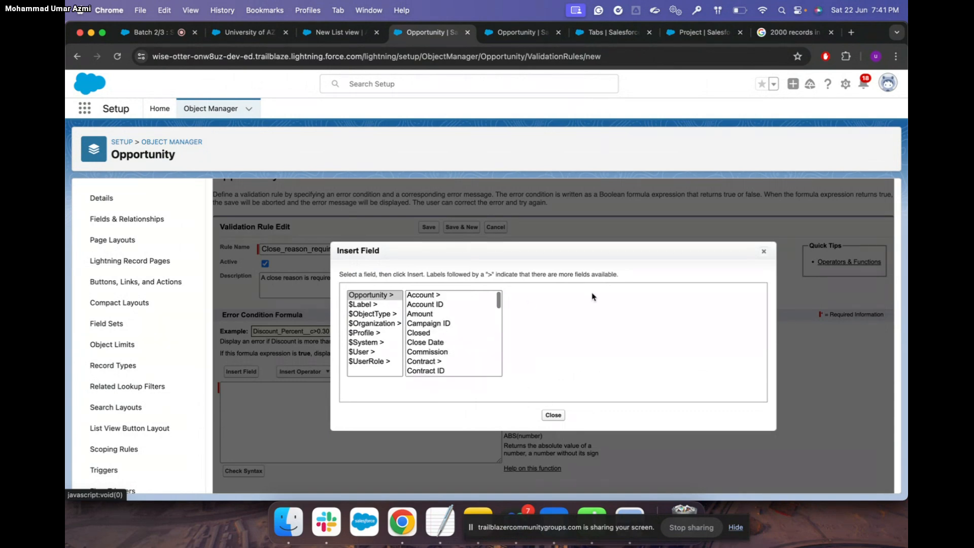
{"action": "left_click", "coordinate": [764, 251]}
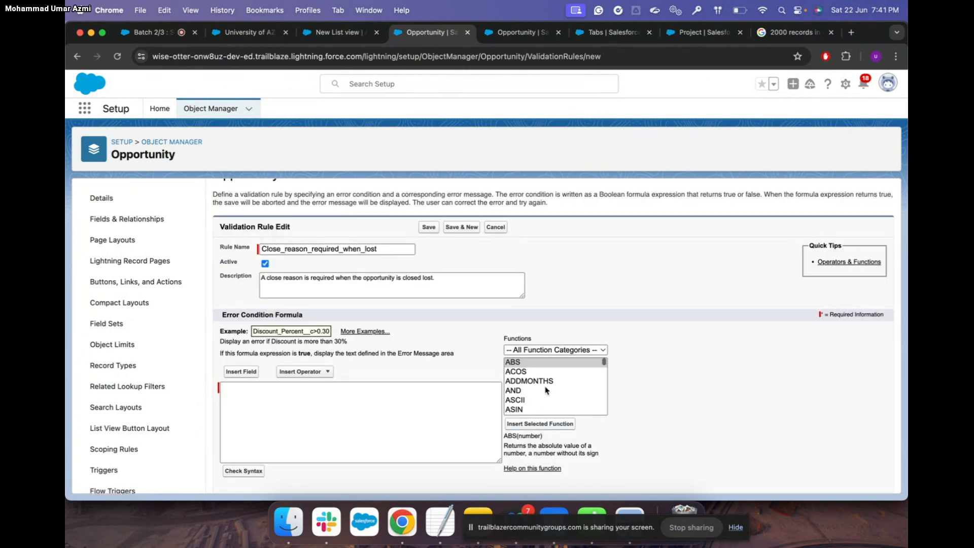
Paste ISPICKVAL( StageName ,"Closed Lost") && ISBLANK(Close_Reason__c) as the formula and check syntax
{"action": "left_click", "coordinate": [317, 406]}
{"action": "key", "text": "super+v"}
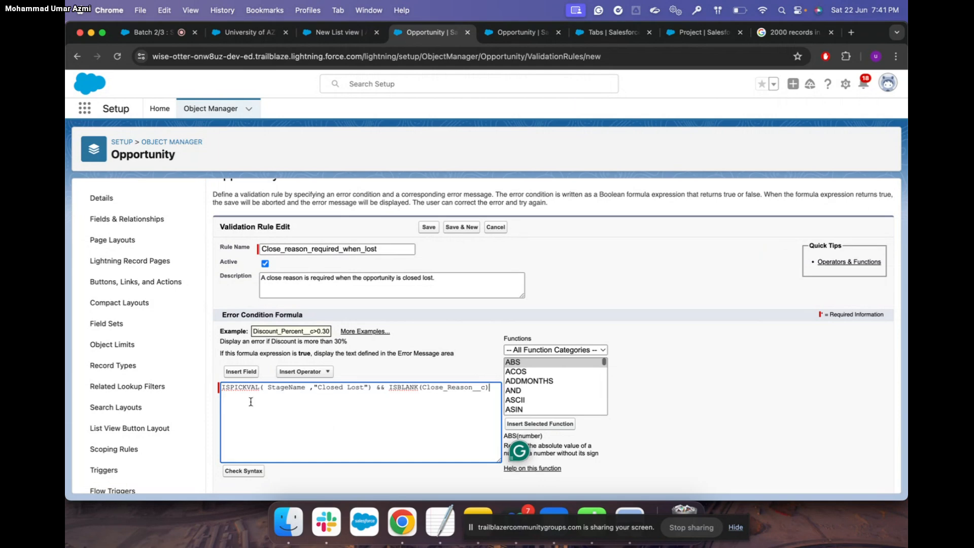
{"action": "scroll", "coordinate": [529, 392], "scroll_direction": "down", "scroll_amount": 15}
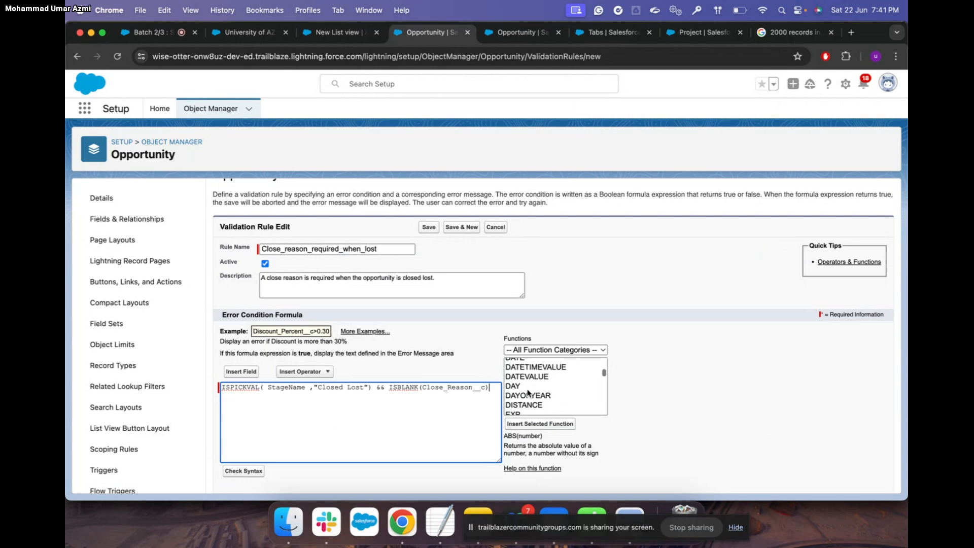
{"action": "scroll", "coordinate": [529, 392], "scroll_direction": "down", "scroll_amount": 10}
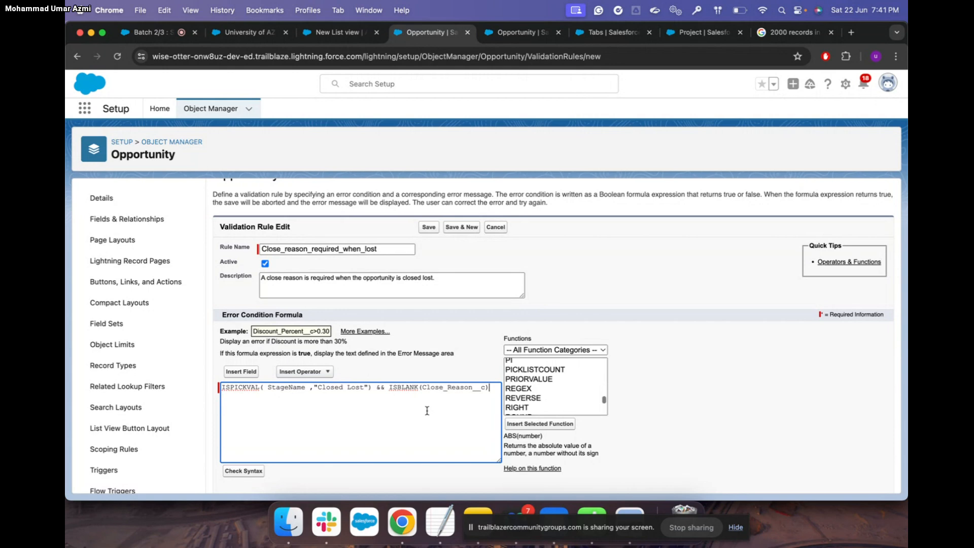
{"action": "scroll", "coordinate": [427, 411], "scroll_direction": "down", "scroll_amount": 2}
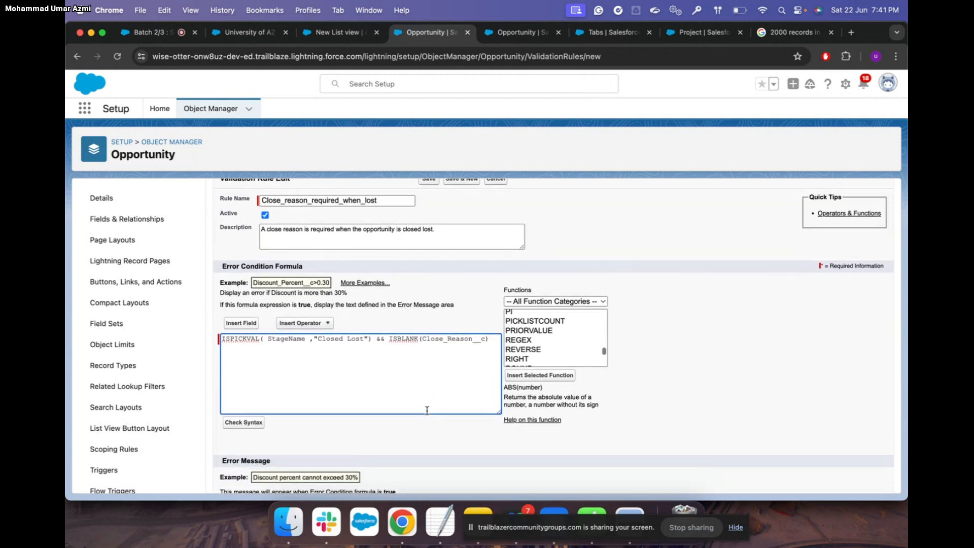
{"action": "scroll", "coordinate": [427, 410], "scroll_direction": "down", "scroll_amount": 1}
{"action": "scroll", "coordinate": [427, 410], "scroll_direction": "up", "scroll_amount": 2}
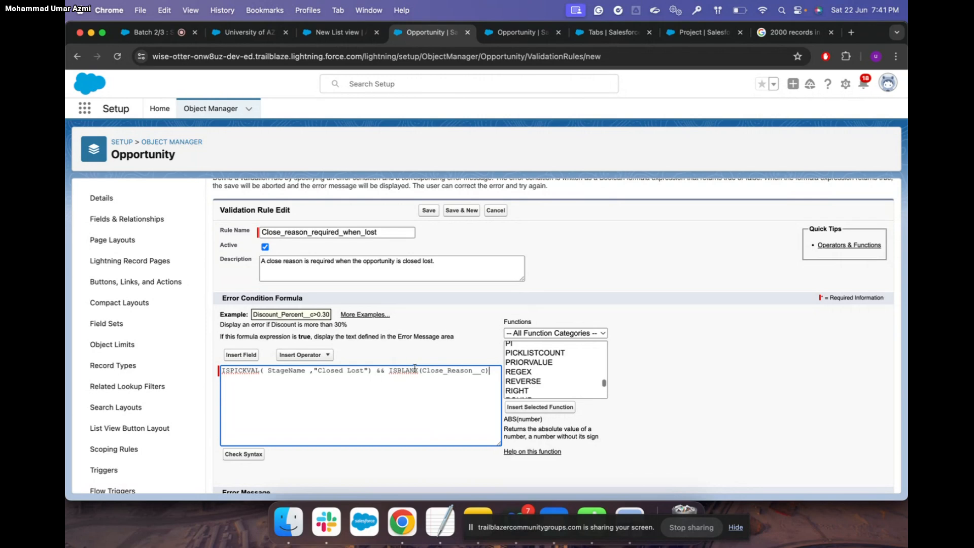
{"action": "scroll", "coordinate": [399, 376], "scroll_direction": "down", "scroll_amount": 2}
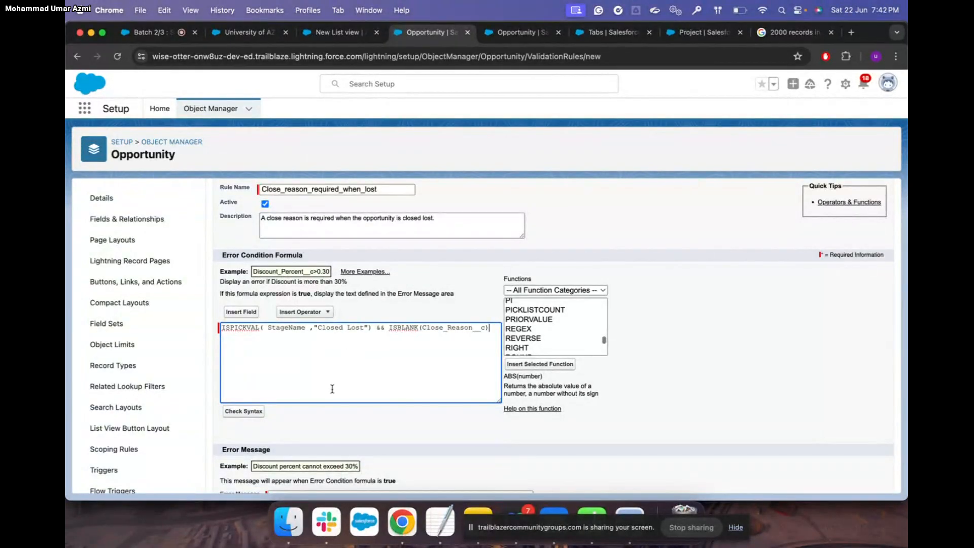
{"action": "left_click", "coordinate": [252, 410]}
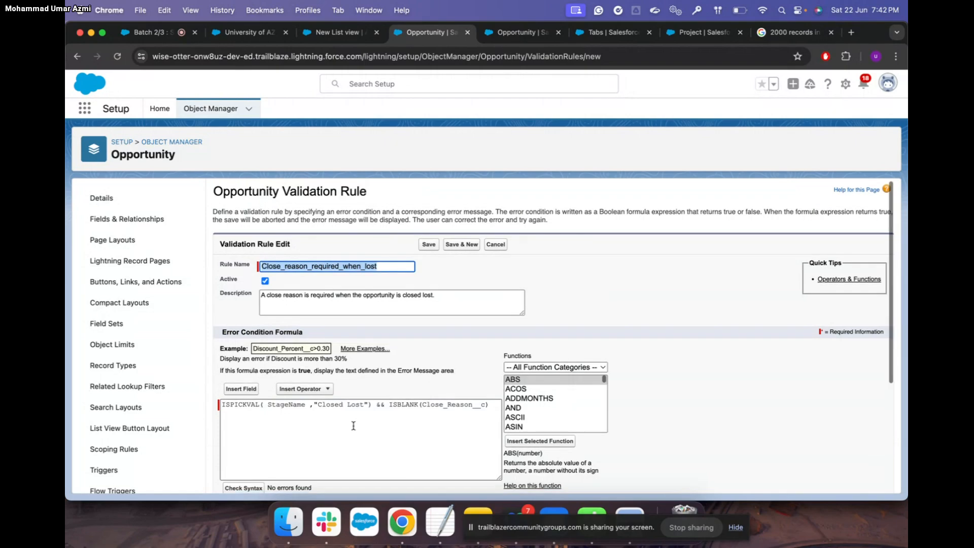
Copy the close-reason error message from the Trailhead instructions into the rule's Error Message box
{"action": "key", "text": "ctrl+Up"}
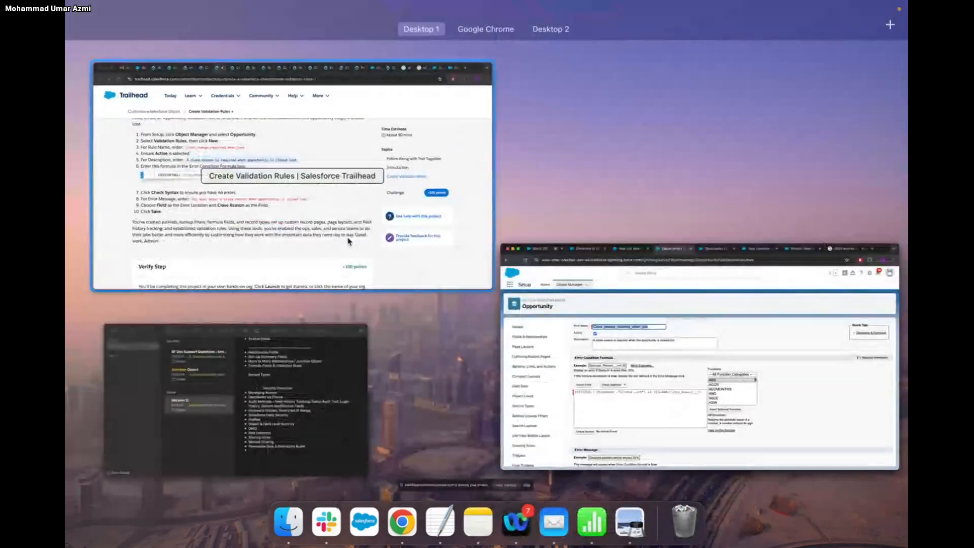
{"action": "left_click", "coordinate": [349, 241]}
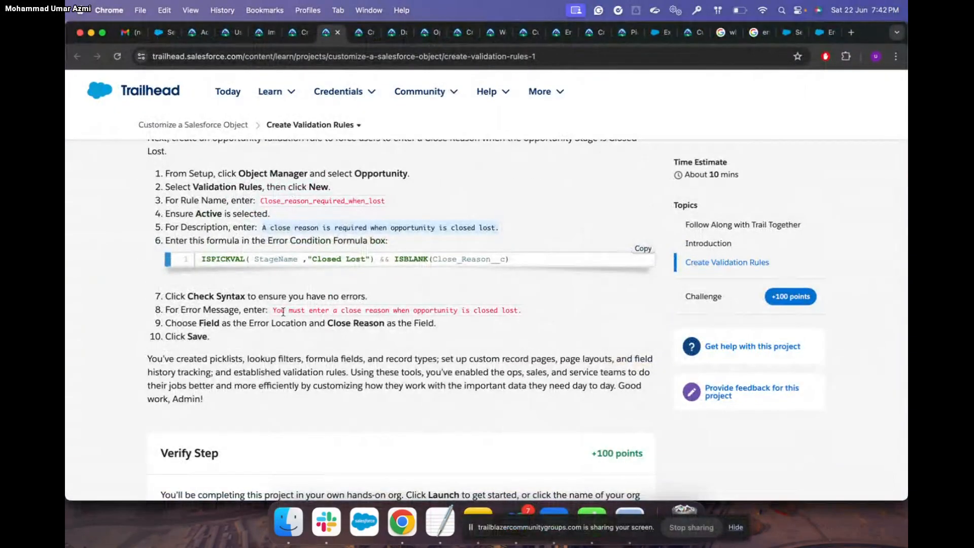
{"action": "left_click_drag", "start_coordinate": [273, 310], "coordinate": [528, 313]}
{"action": "key", "text": "super+c"}
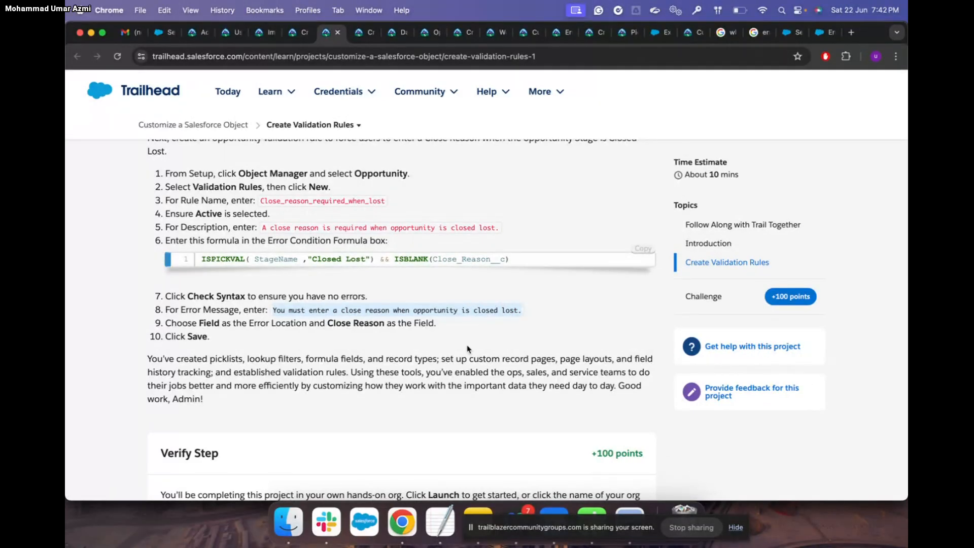
{"action": "key", "text": "ctrl+Up"}
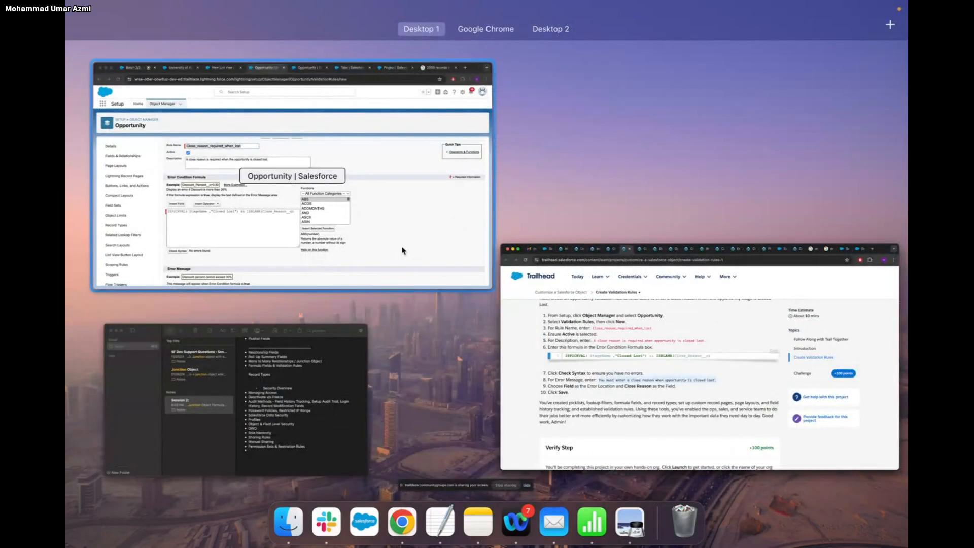
{"action": "left_click", "coordinate": [402, 250]}
{"action": "scroll", "coordinate": [391, 341], "scroll_direction": "up", "scroll_amount": 1}
{"action": "left_click", "coordinate": [302, 403]}
{"action": "key", "text": "super+v"}
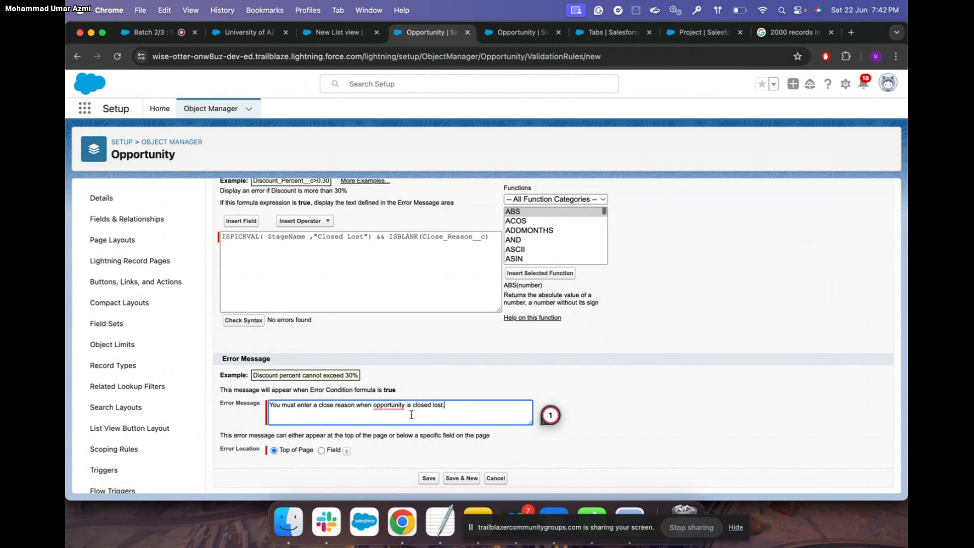
Set the error location to the Close reason field and save the validation rule
{"action": "left_click", "coordinate": [322, 450]}
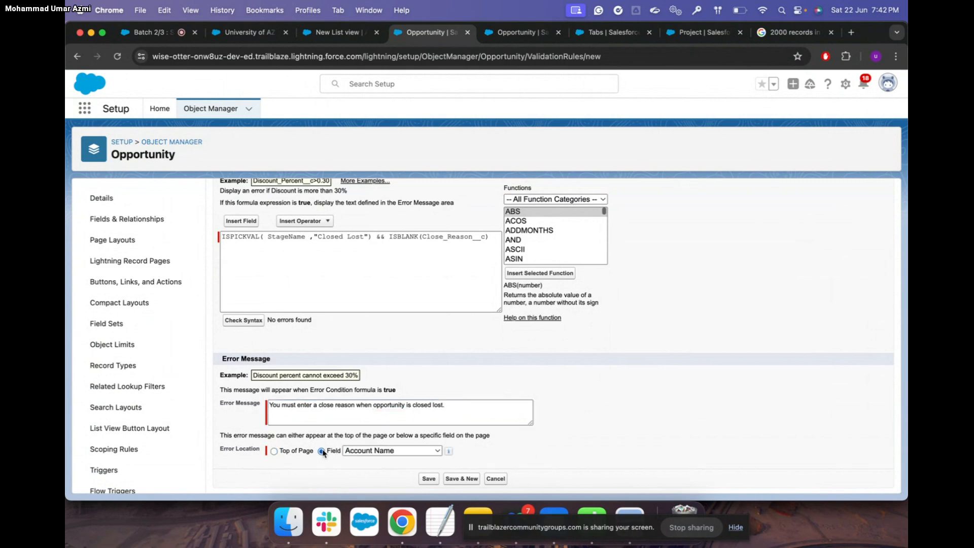
{"action": "left_click", "coordinate": [432, 451]}
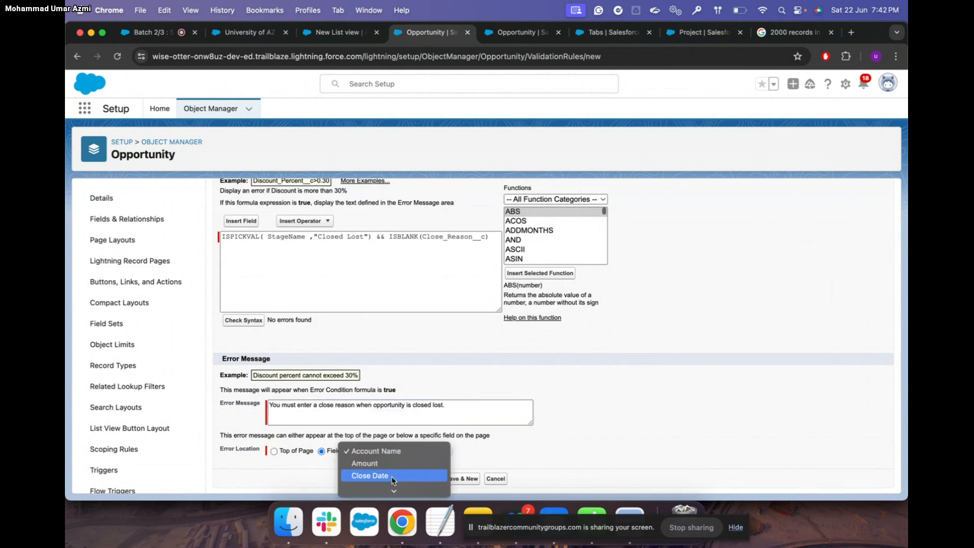
{"action": "scroll", "coordinate": [407, 466], "scroll_direction": "down", "scroll_amount": 5}
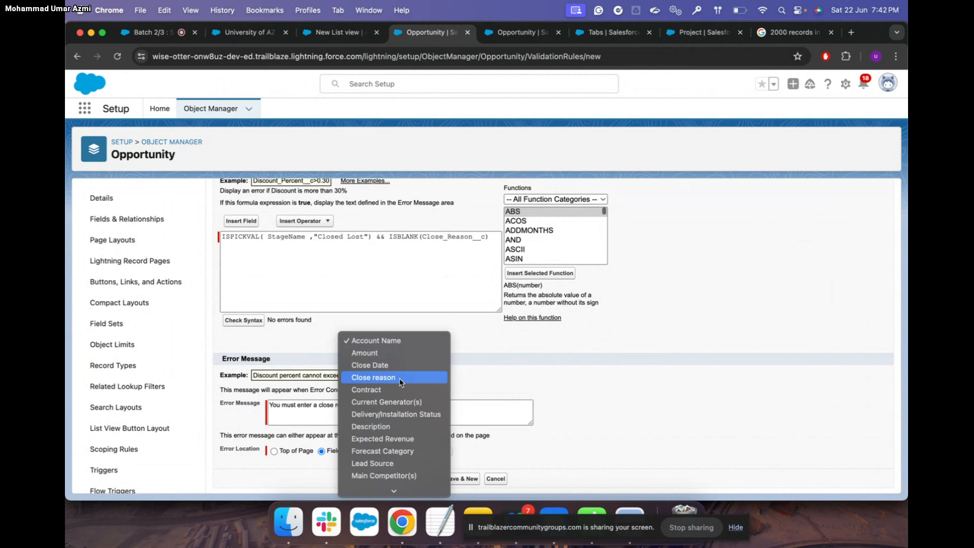
{"action": "left_click", "coordinate": [398, 381]}
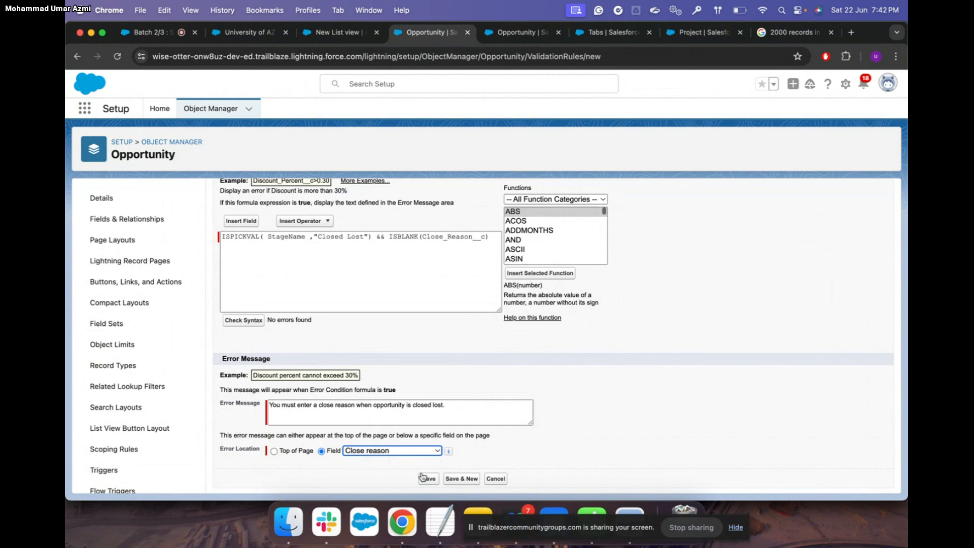
{"action": "key", "text": "ctrl+Up"}
{"action": "left_click", "coordinate": [325, 253]}
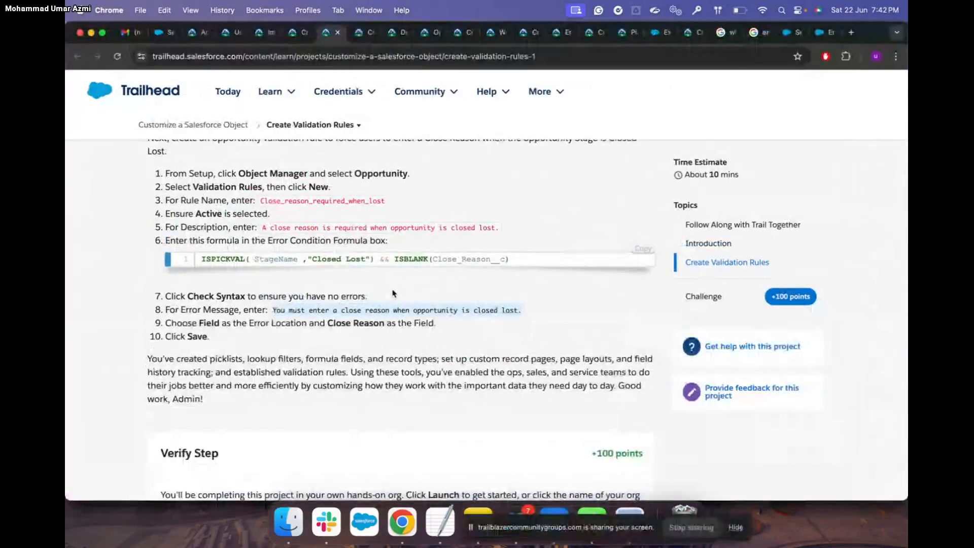
{"action": "scroll", "coordinate": [394, 293], "scroll_direction": "down", "scroll_amount": 2}
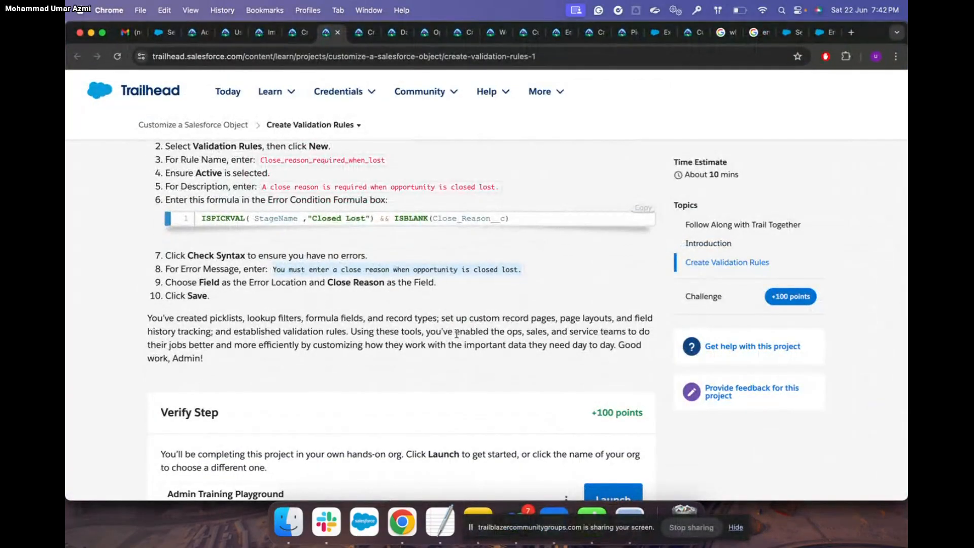
{"action": "key", "text": "ctrl+Up"}
{"action": "left_click", "coordinate": [402, 242]}
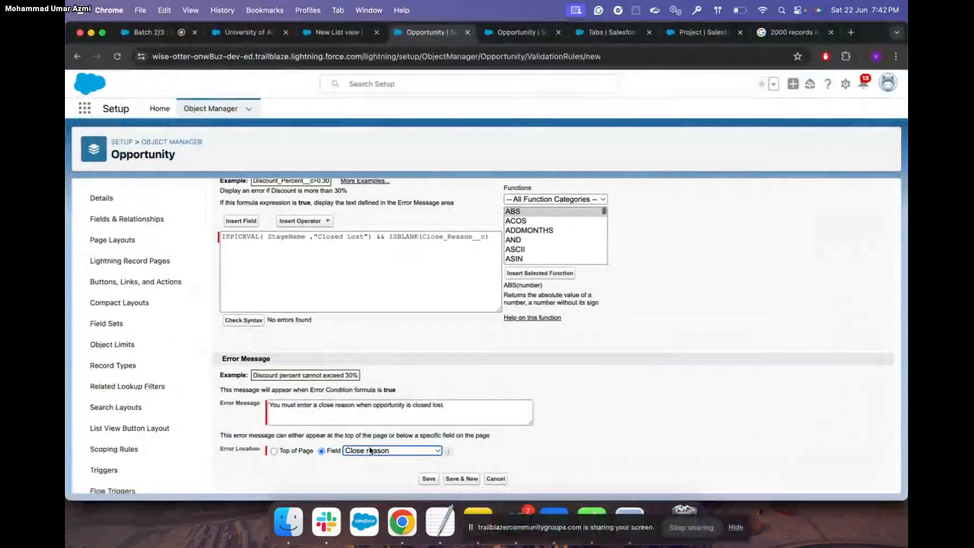
{"action": "left_click", "coordinate": [429, 479]}
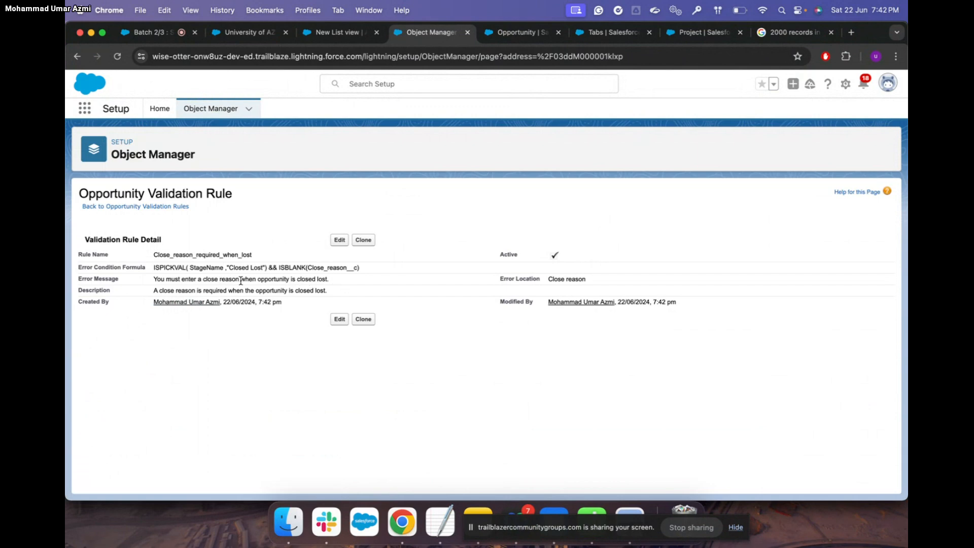
Reload the University of AZ Installations opportunity and save its Stage as Proposal/Price Quote
{"action": "left_click", "coordinate": [245, 32]}
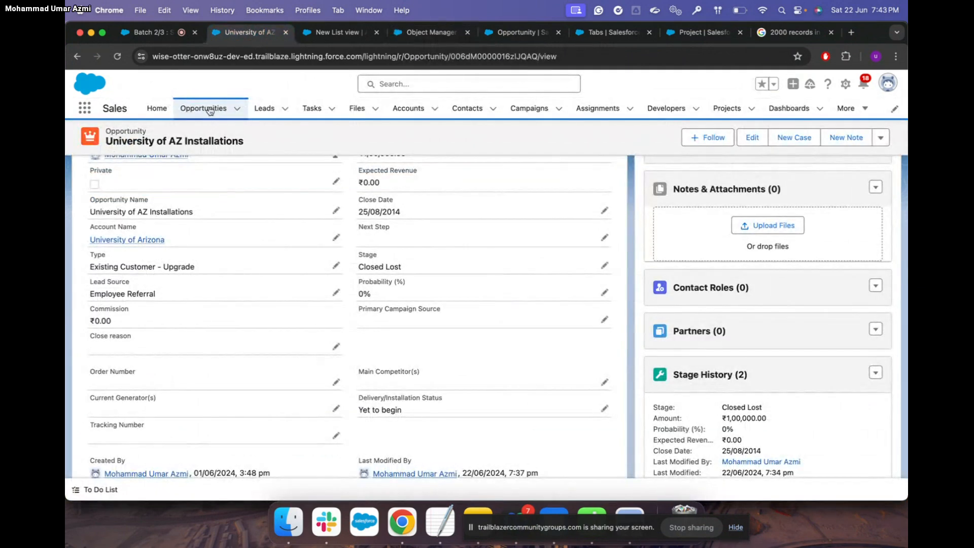
{"action": "left_click", "coordinate": [117, 58]}
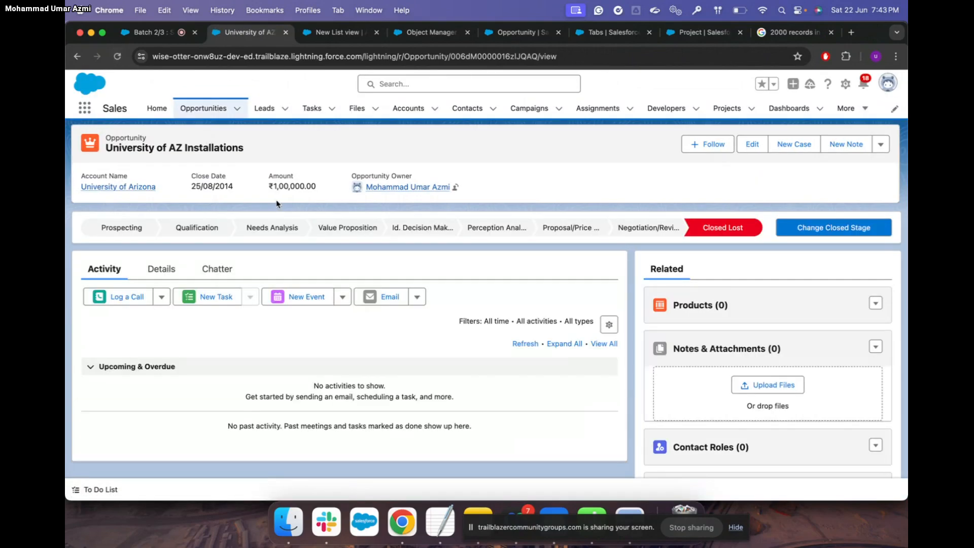
{"action": "left_click", "coordinate": [160, 269]}
{"action": "scroll", "coordinate": [355, 325], "scroll_direction": "down", "scroll_amount": 5}
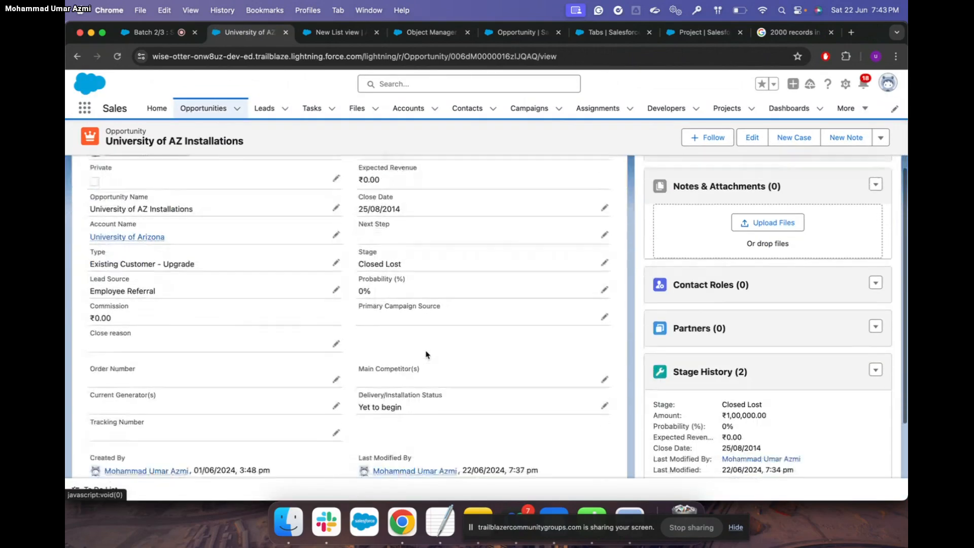
{"action": "left_click", "coordinate": [604, 262]}
{"action": "left_click", "coordinate": [567, 278]}
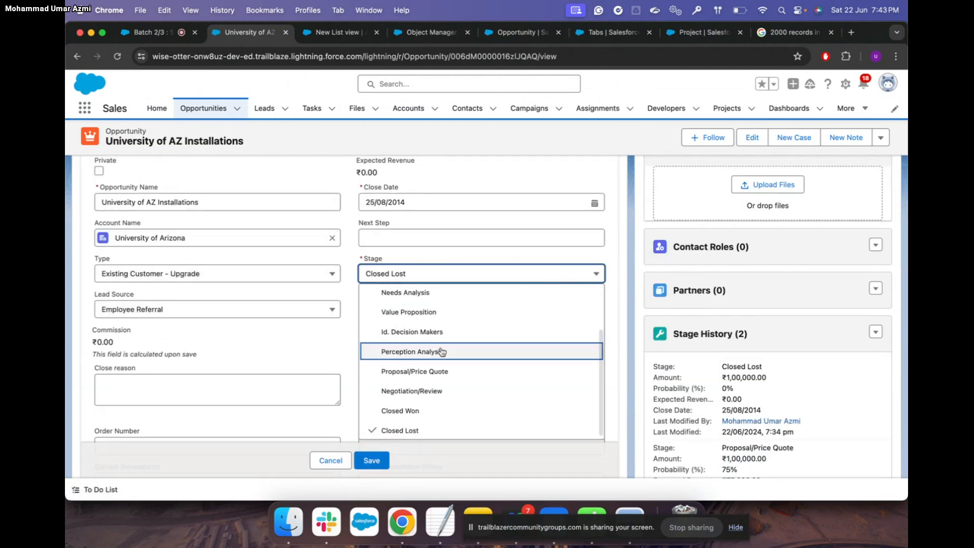
{"action": "left_click", "coordinate": [431, 371]}
{"action": "left_click", "coordinate": [371, 461]}
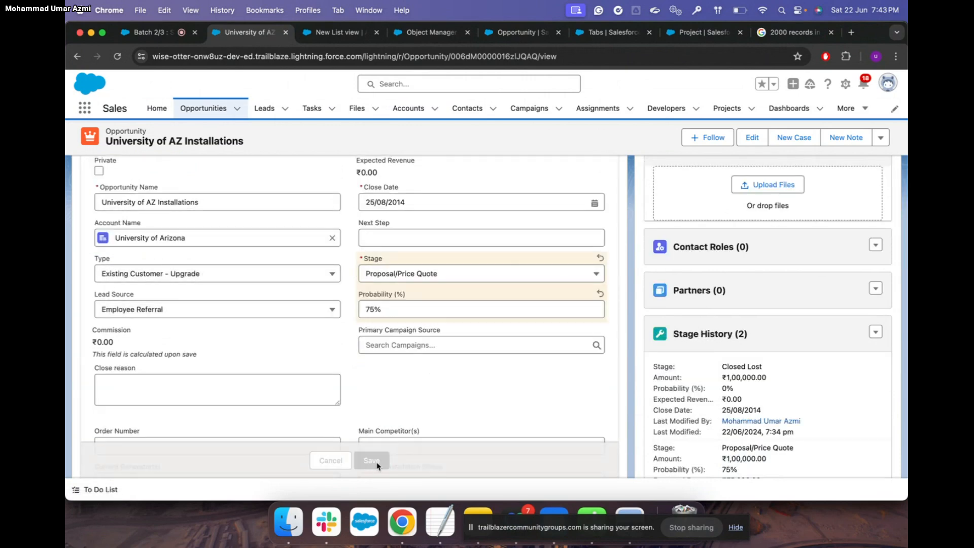
Reload the record, change Stage to Closed Lost and try saving, triggering the close-reason error
{"action": "scroll", "coordinate": [451, 255], "scroll_direction": "up", "scroll_amount": 5}
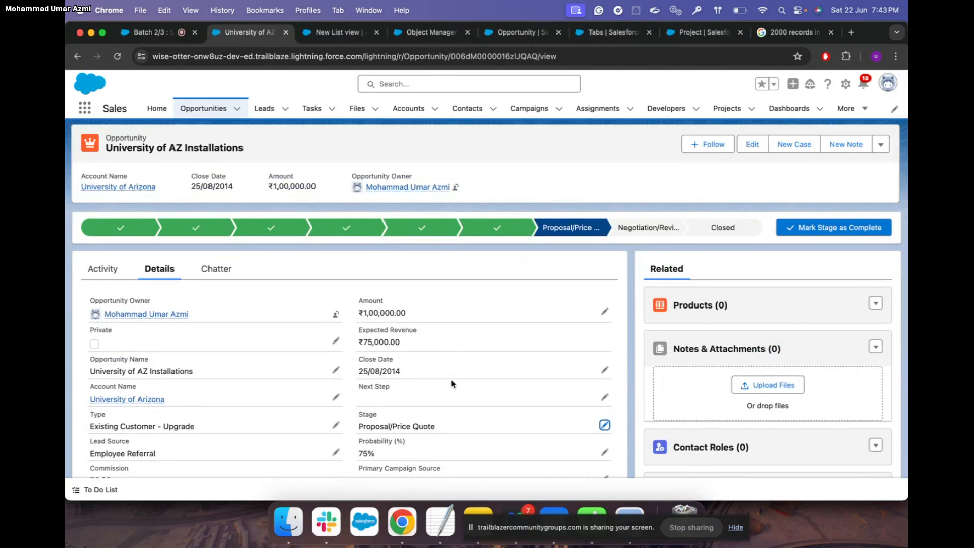
{"action": "left_click", "coordinate": [118, 57]}
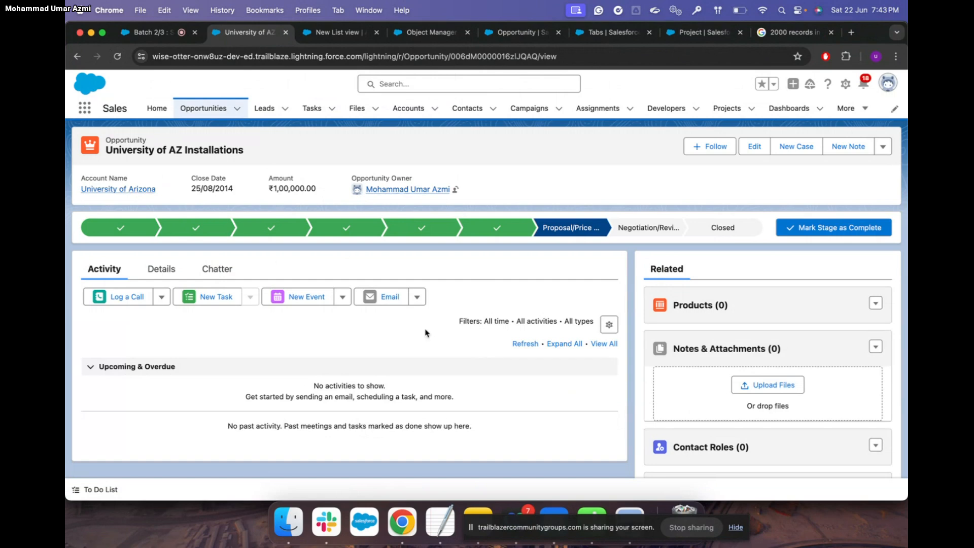
{"action": "left_click", "coordinate": [156, 280]}
{"action": "scroll", "coordinate": [466, 344], "scroll_direction": "down", "scroll_amount": 3}
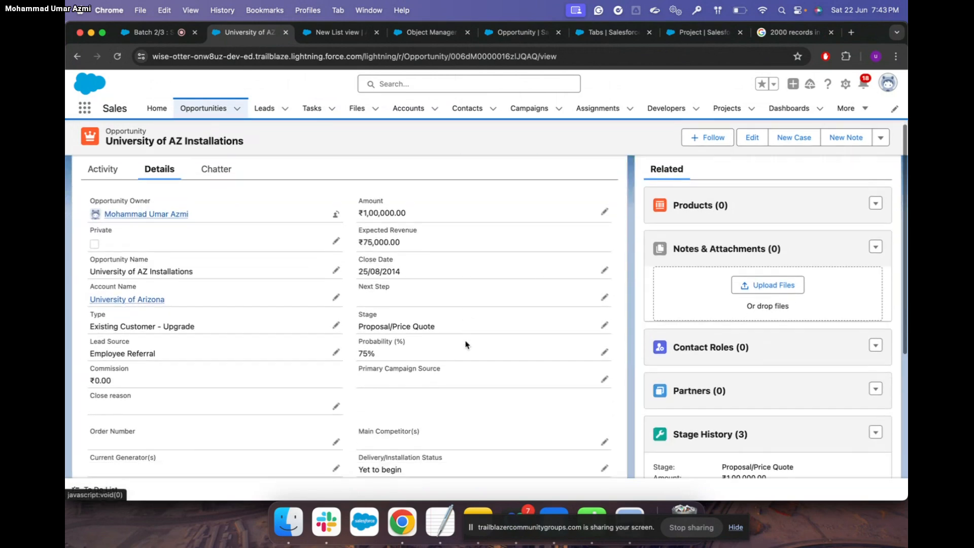
{"action": "scroll", "coordinate": [466, 344], "scroll_direction": "down", "scroll_amount": 2}
{"action": "left_click", "coordinate": [605, 259]}
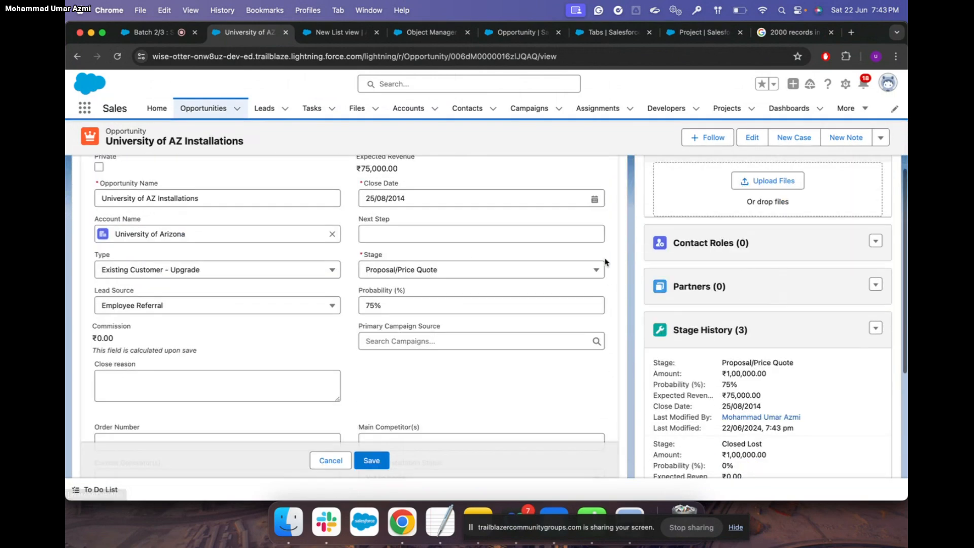
{"action": "left_click", "coordinate": [568, 270]}
{"action": "scroll", "coordinate": [457, 387], "scroll_direction": "down", "scroll_amount": 2}
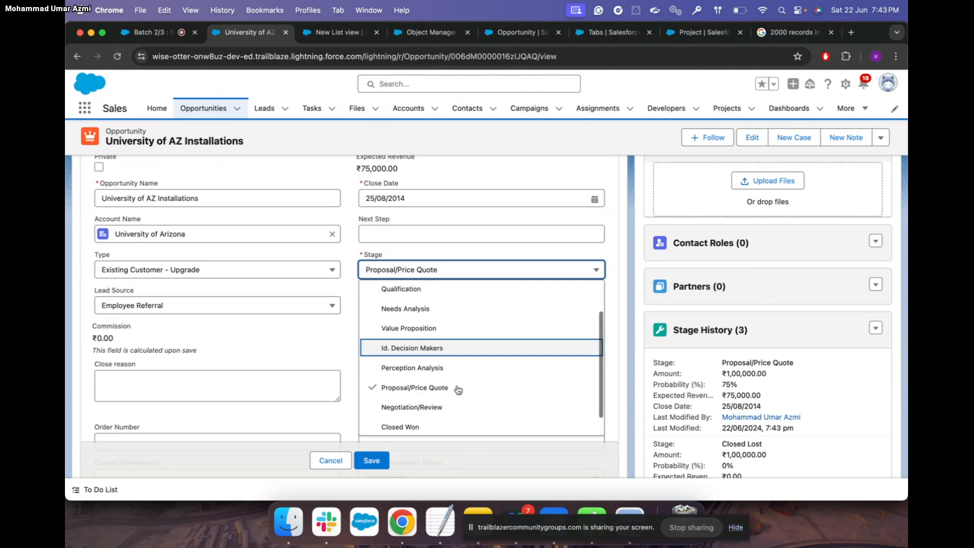
{"action": "left_click", "coordinate": [420, 424]}
{"action": "left_click", "coordinate": [378, 464]}
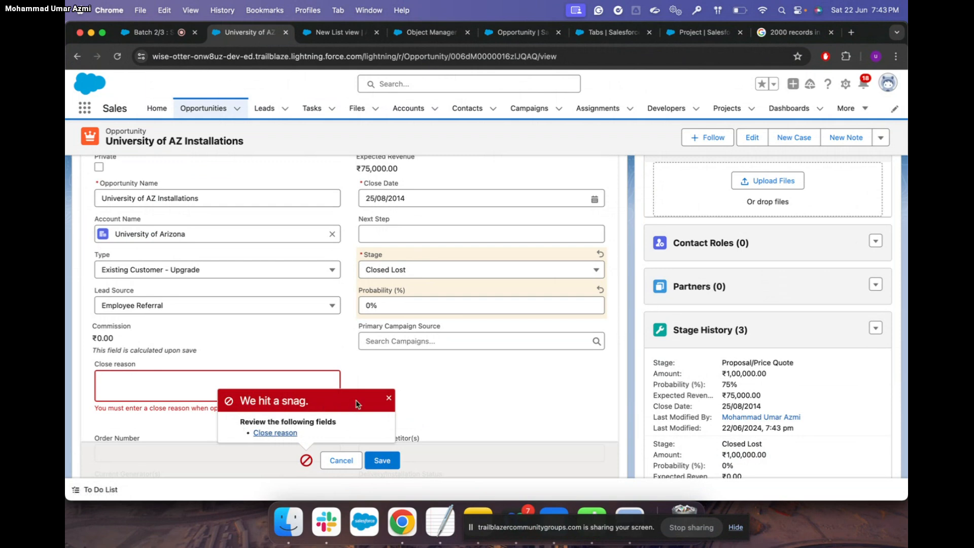
Retry saving with the Close reason field still empty to confirm the validation error
{"action": "scroll", "coordinate": [256, 356], "scroll_direction": "down", "scroll_amount": 3}
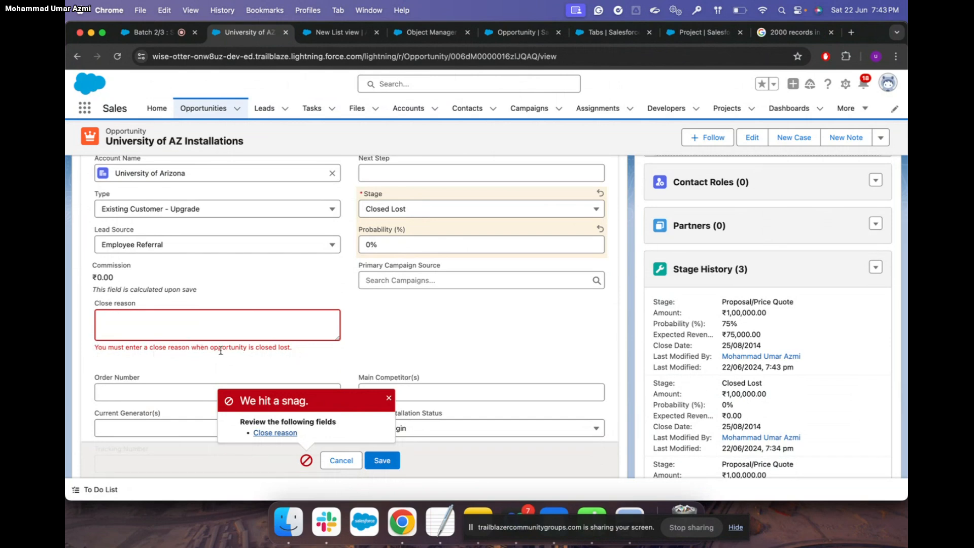
{"action": "left_click", "coordinate": [171, 318]}
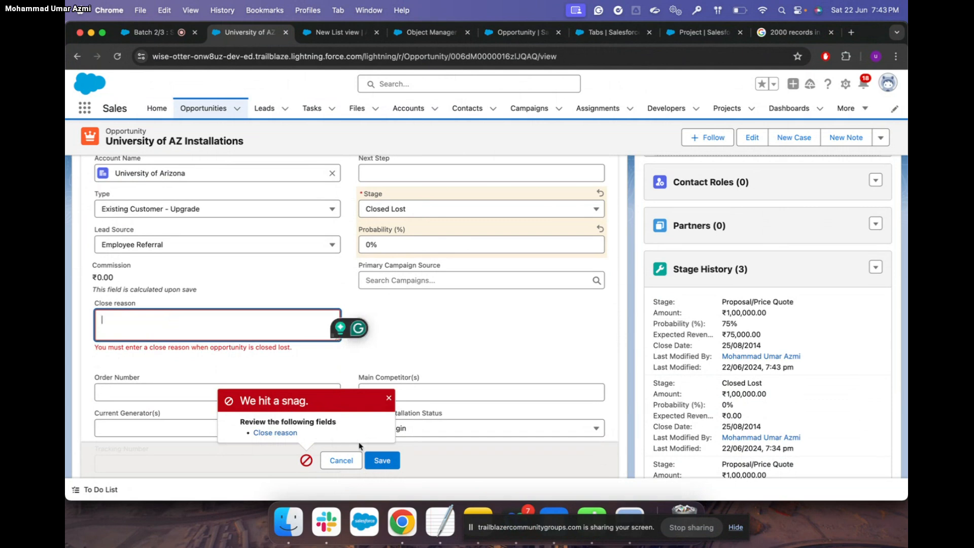
{"action": "left_click", "coordinate": [385, 463]}
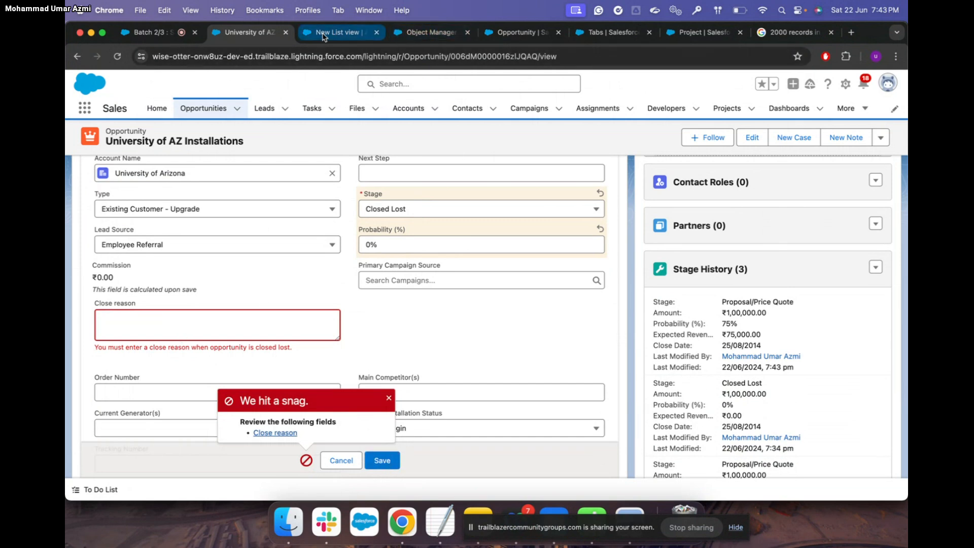
{"action": "left_click", "coordinate": [505, 33]}
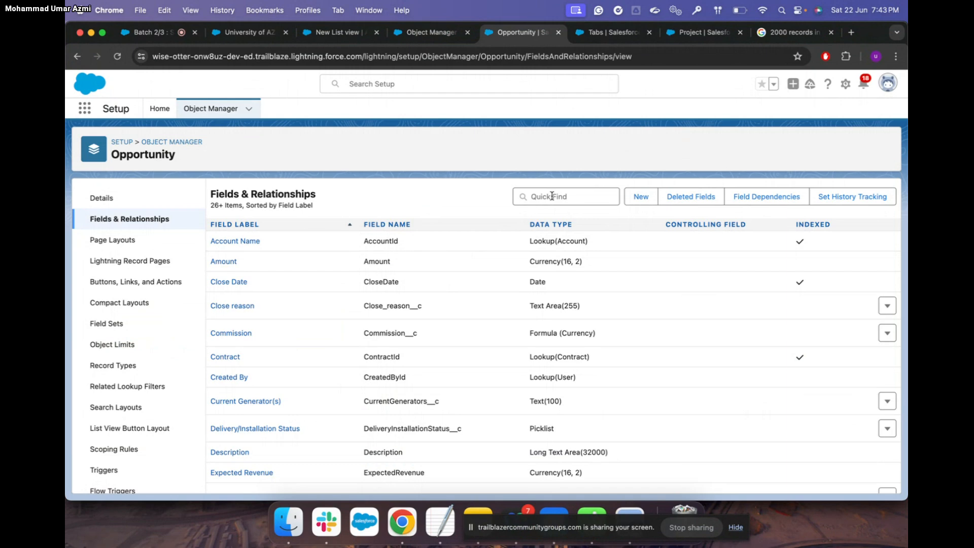
Review the Opportunity validation rules and the close-reason-required rule's details
{"action": "scroll", "coordinate": [160, 387], "scroll_direction": "down", "scroll_amount": 2}
{"action": "left_click", "coordinate": [119, 477]}
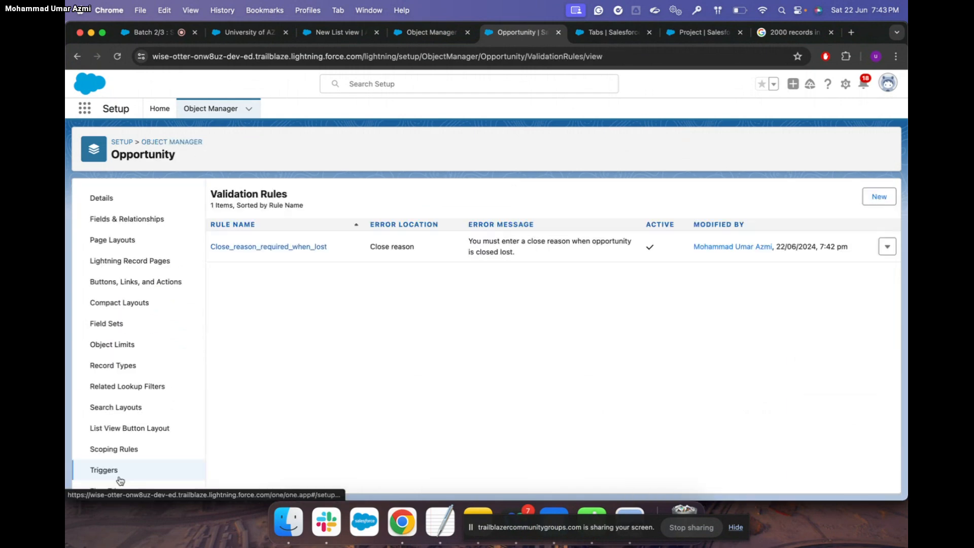
{"action": "left_click", "coordinate": [317, 248]}
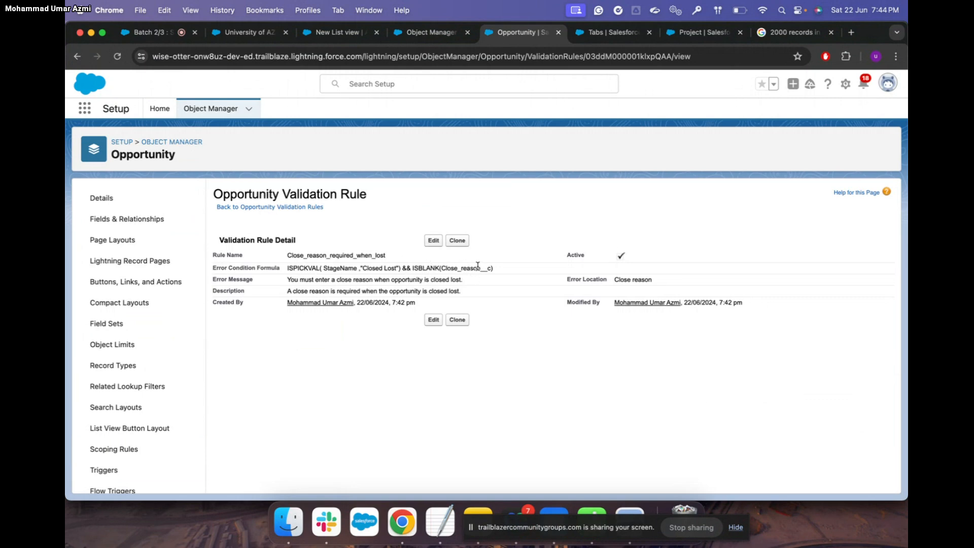
Enter the close reason 'We lost the prospect due to ARR issues' and save the Closed Lost opportunity
{"action": "left_click", "coordinate": [244, 32]}
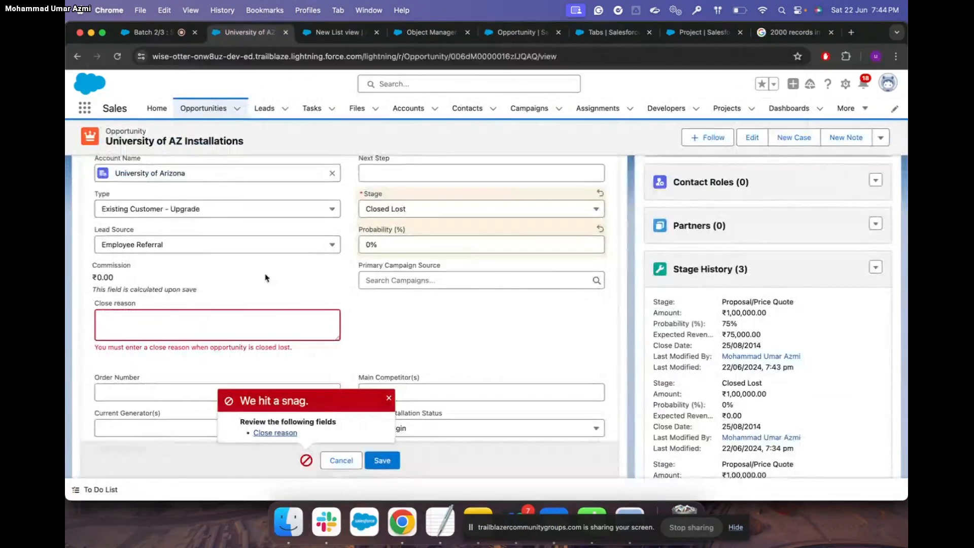
{"action": "left_click", "coordinate": [154, 317]}
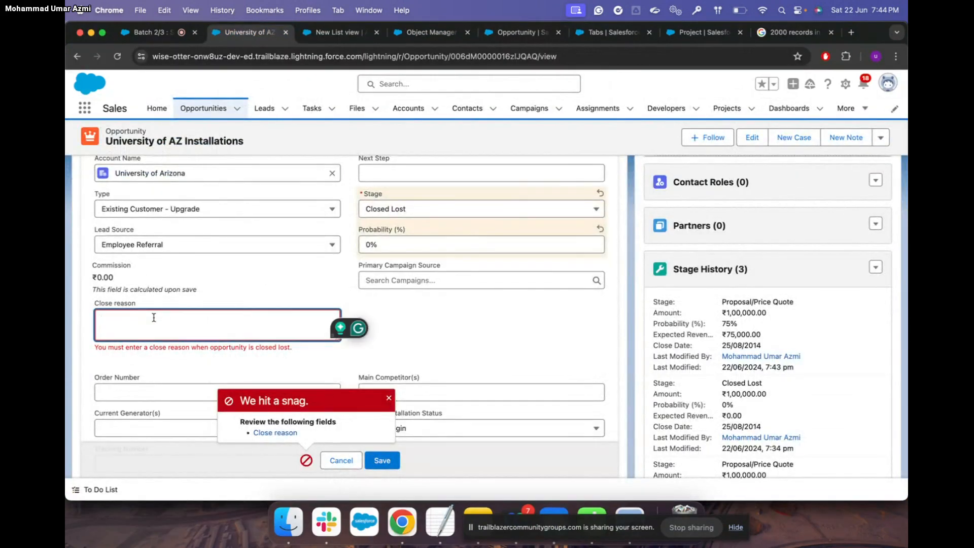
{"action": "type", "text": "We lost the"}
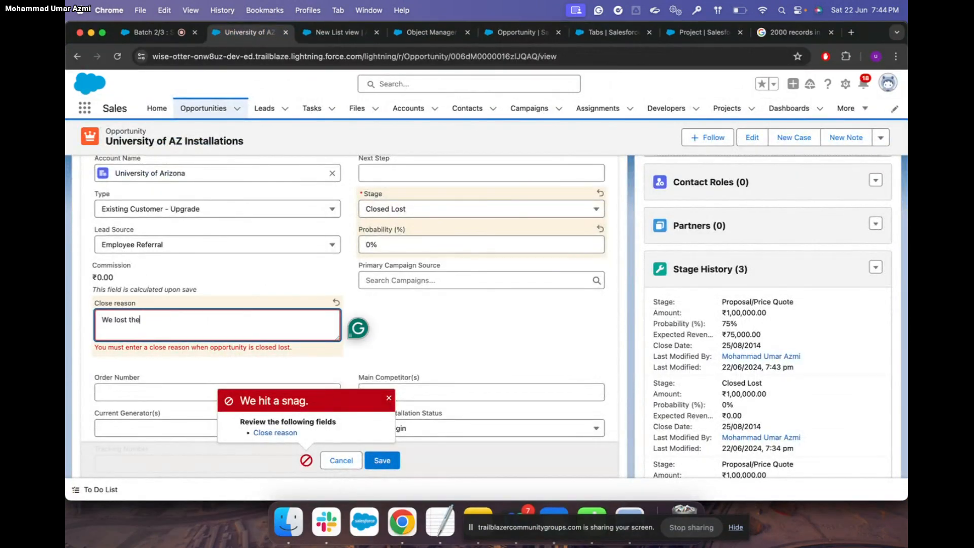
{"action": "type", "text": " prospect due to ARR issues ."}
{"action": "left_click", "coordinate": [382, 461]}
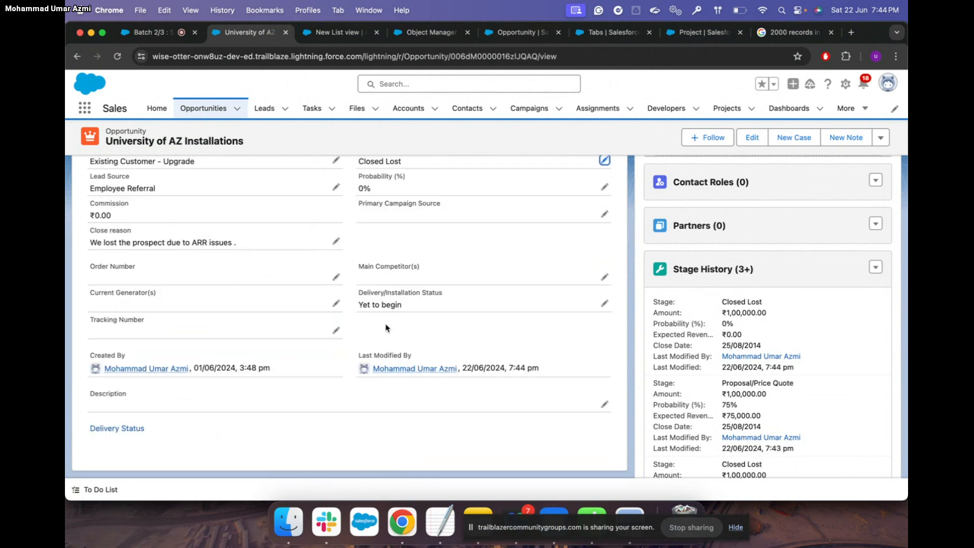
{"action": "scroll", "coordinate": [432, 250], "scroll_direction": "up", "scroll_amount": 3}
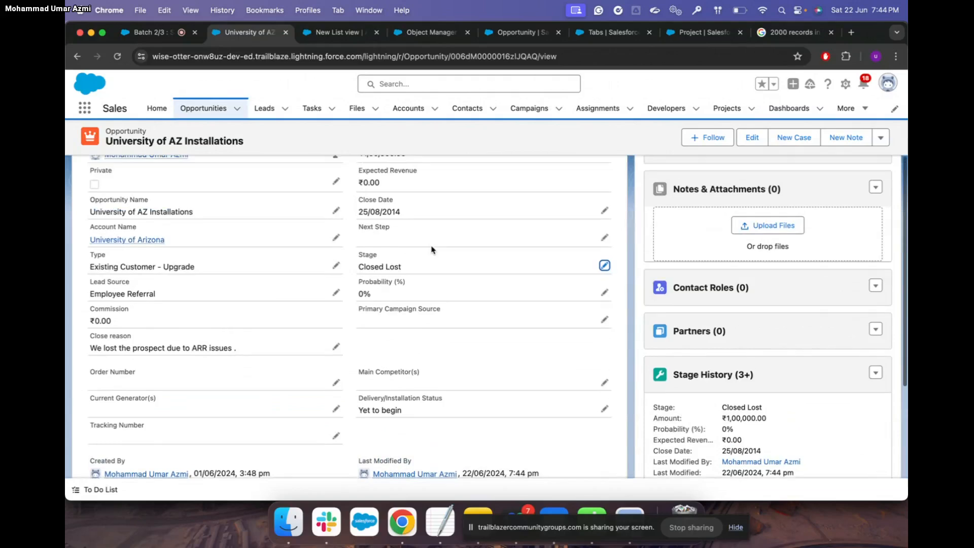
{"action": "scroll", "coordinate": [234, 336], "scroll_direction": "up", "scroll_amount": 3}
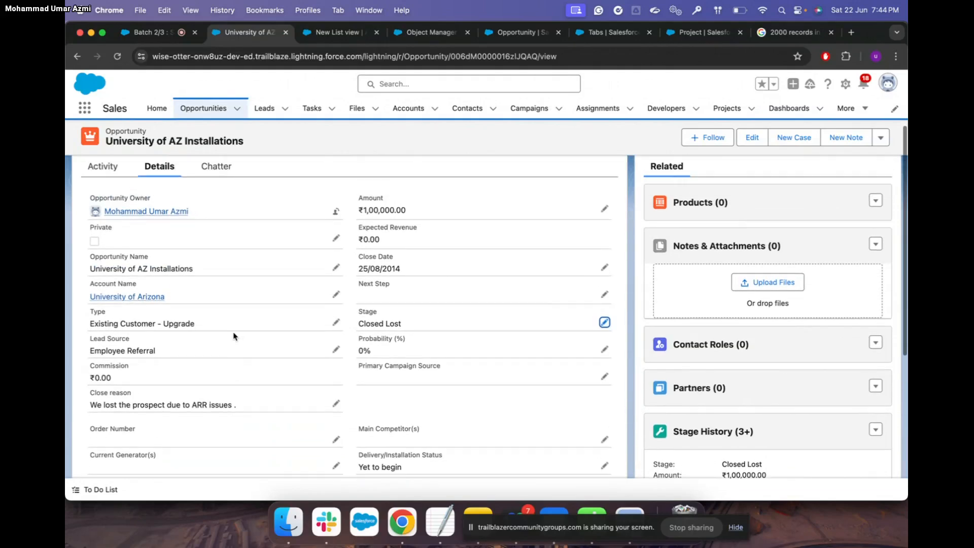
{"action": "scroll", "coordinate": [235, 336], "scroll_direction": "down", "scroll_amount": 4}
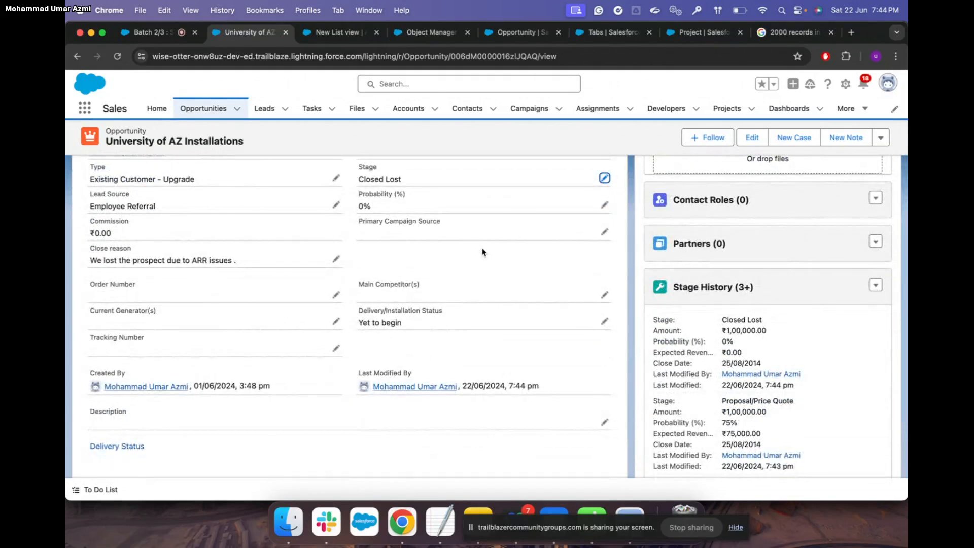
{"action": "scroll", "coordinate": [483, 252], "scroll_direction": "up", "scroll_amount": 4}
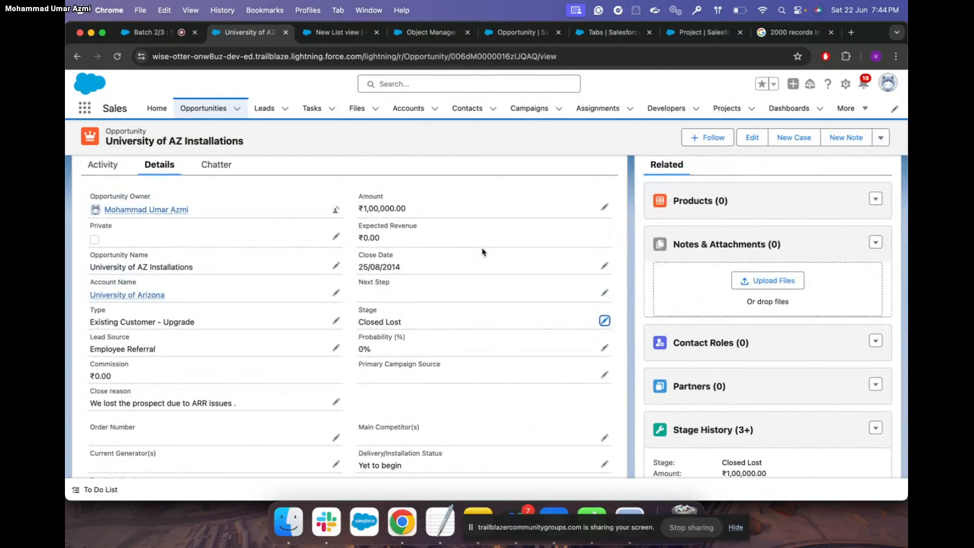
{"action": "scroll", "coordinate": [482, 252], "scroll_direction": "up", "scroll_amount": 3}
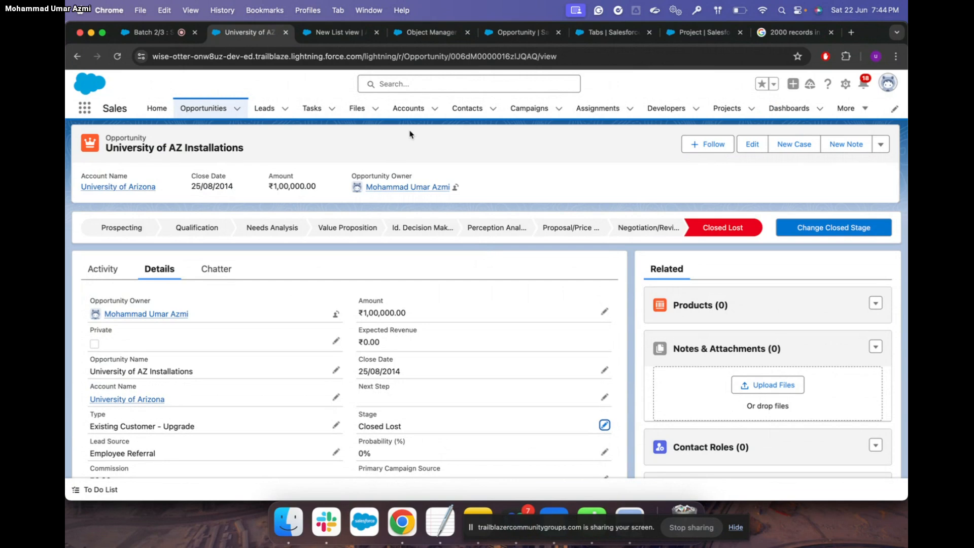
{"action": "left_click", "coordinate": [409, 108]}
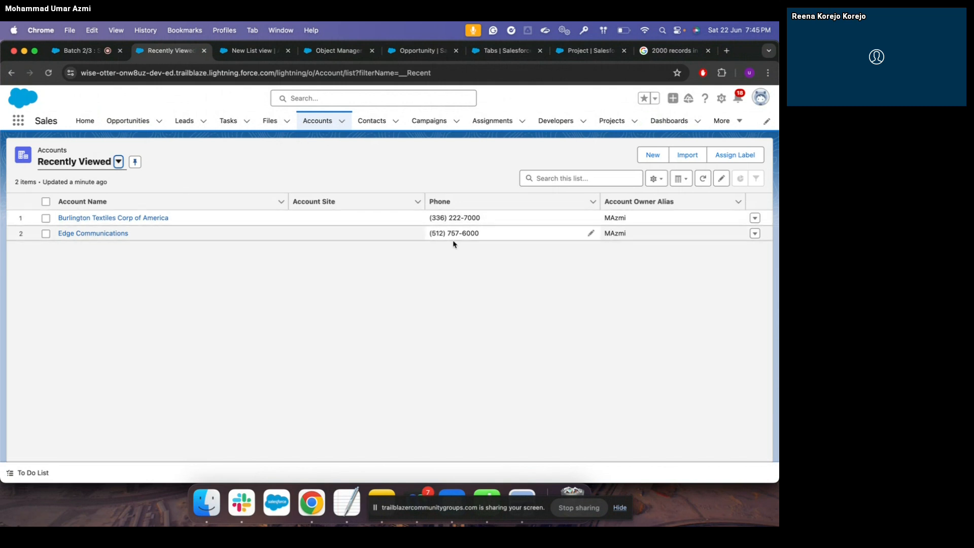
Open a new blank Chrome tab showing the Google start page
{"action": "left_click", "coordinate": [727, 51]}
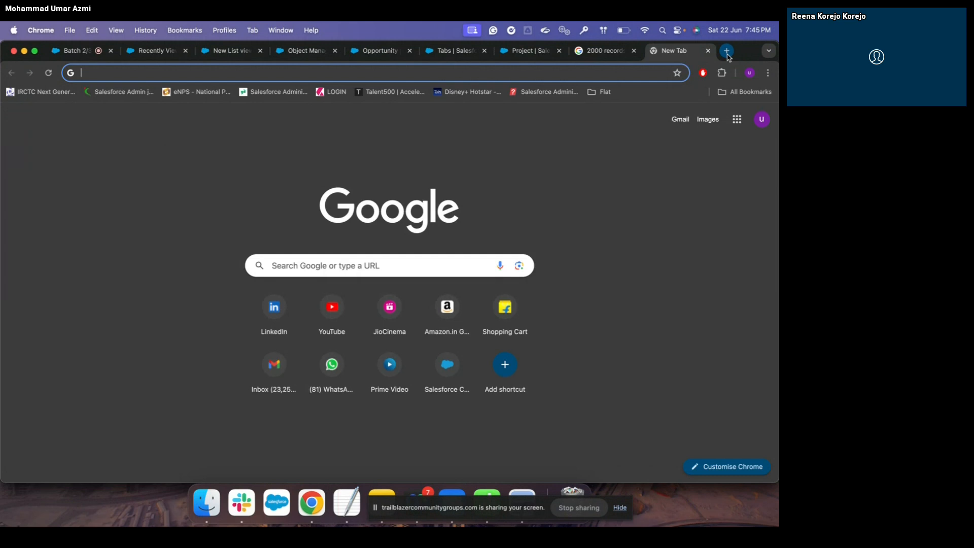
Go back to the Batch 2/3 Salesforce Admin Training session and leave the meeting
{"action": "left_click", "coordinate": [80, 53]}
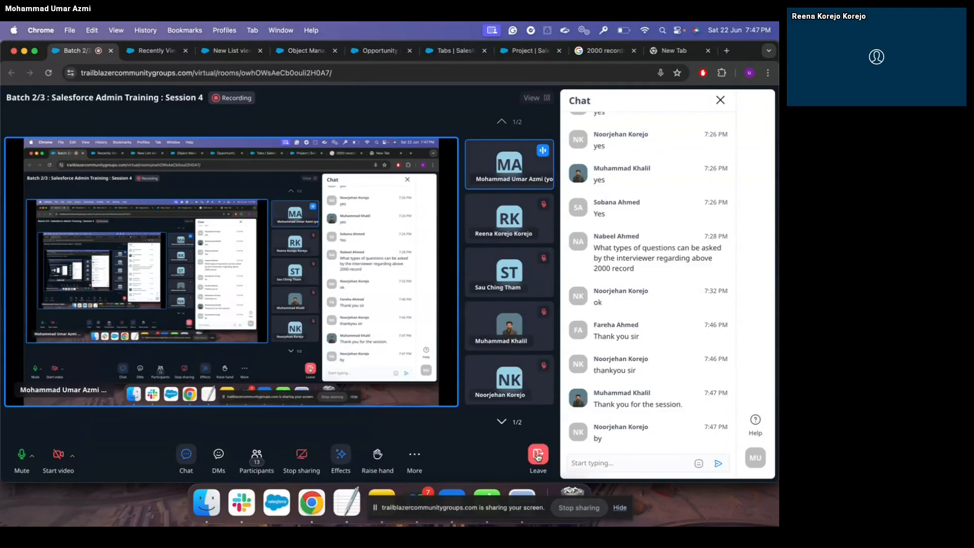
{"action": "left_click", "coordinate": [538, 457]}
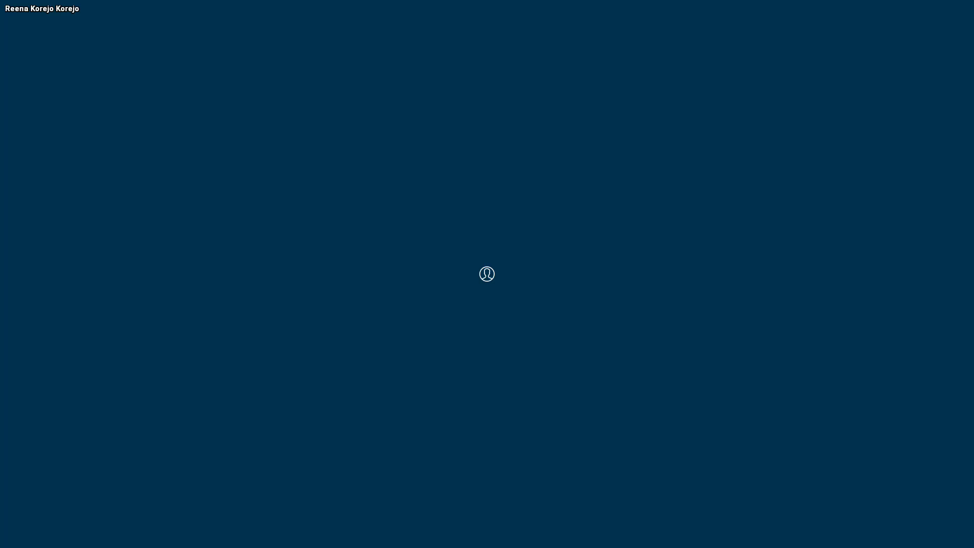